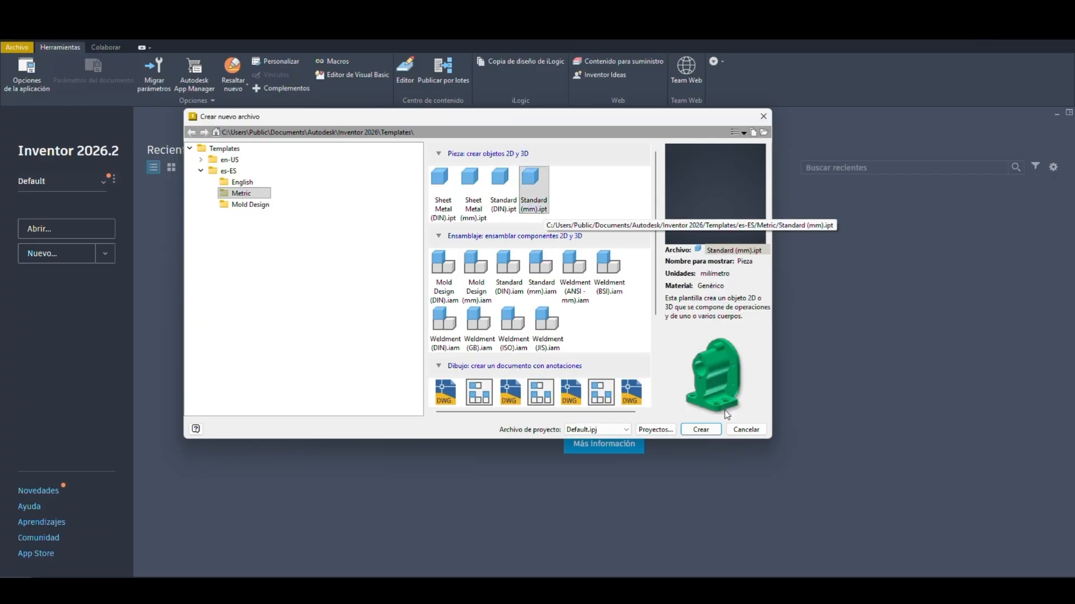
Step: Create a new part from the metric Standard (mm).ipt template
click(700, 431)
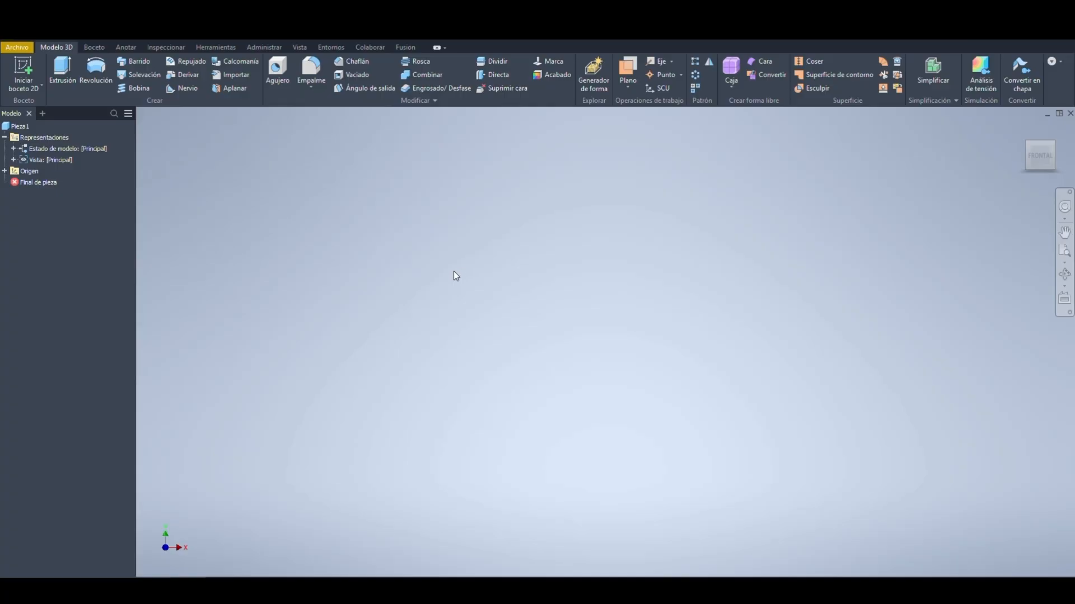
click(35, 68)
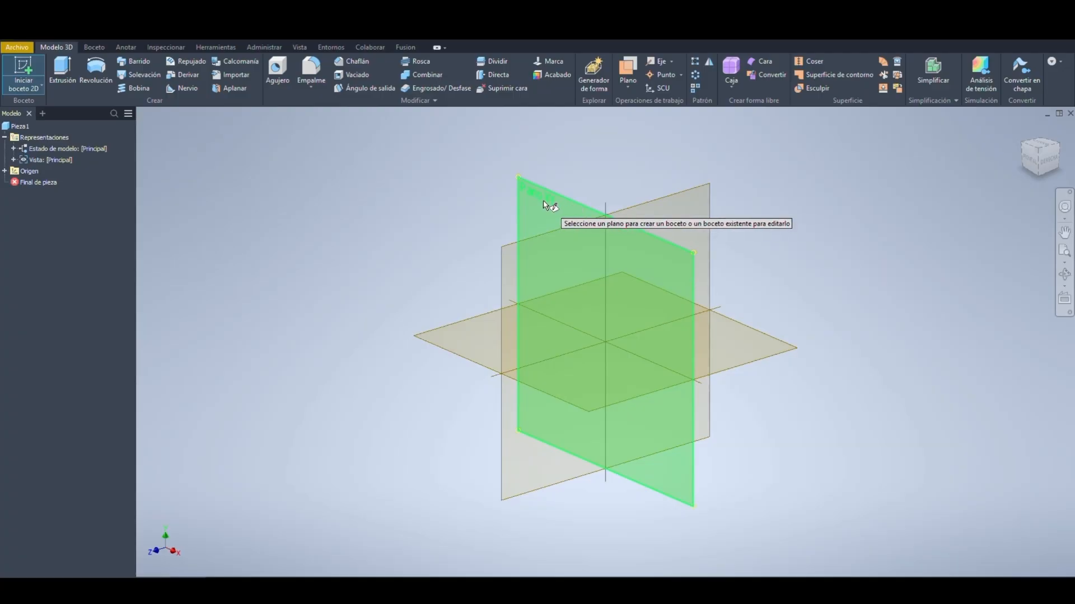
middle_drag(444, 250, 397, 275)
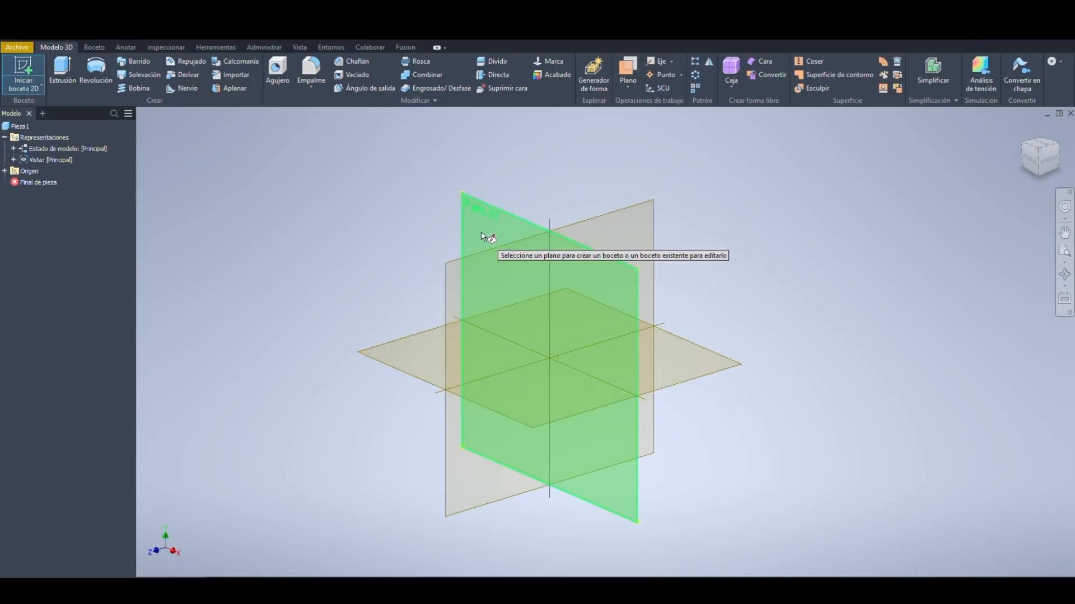
drag(719, 357, 685, 217)
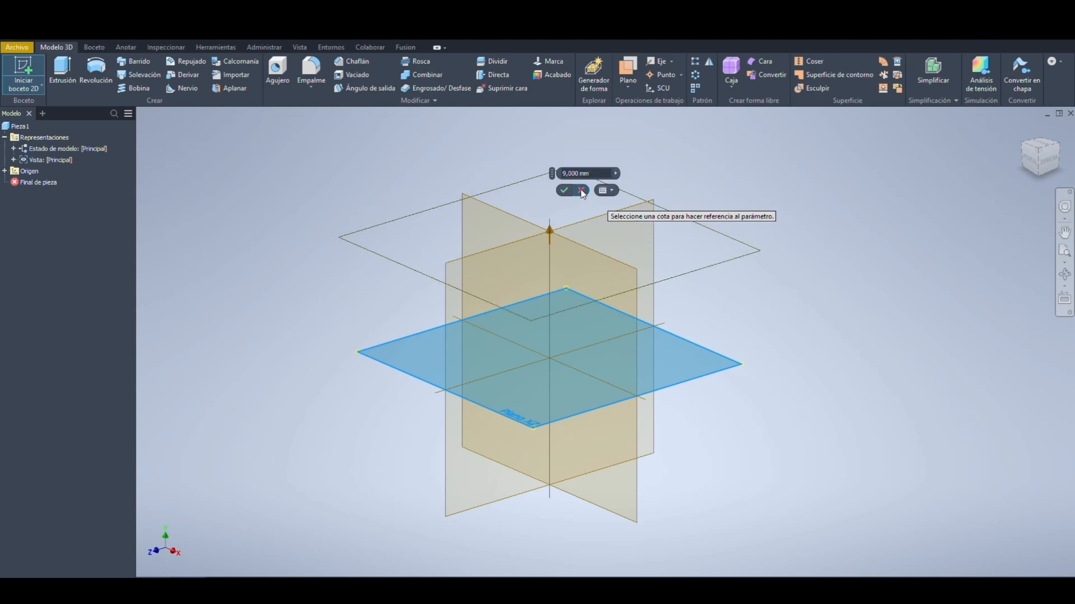
click(581, 187)
Step: Start a 2D sketch on the XY plane and draw a circle about 10 mm in diameter centred on the origin
click(26, 71)
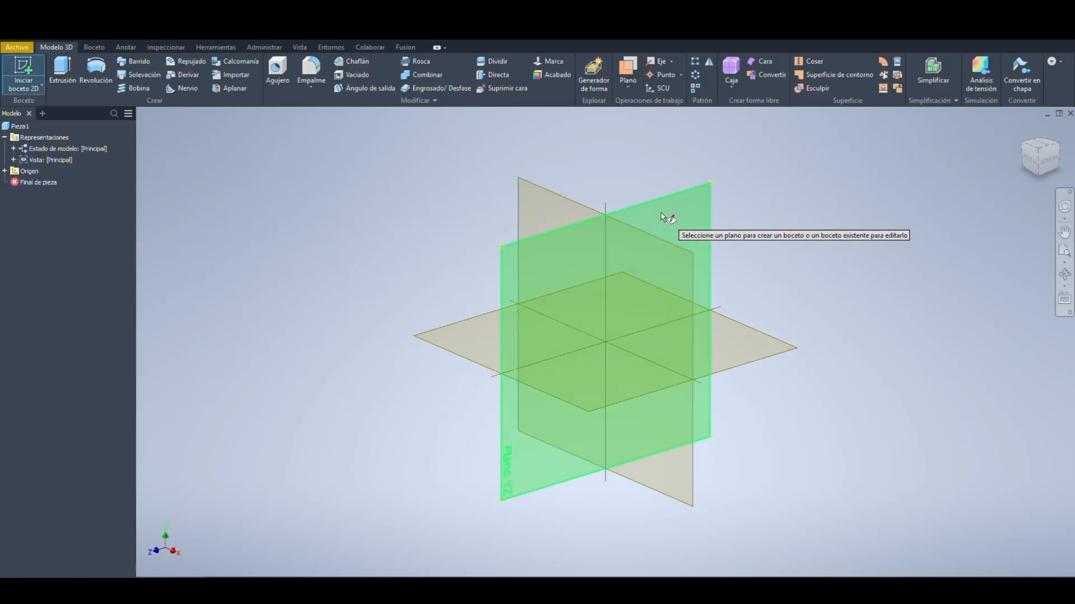
click(530, 202)
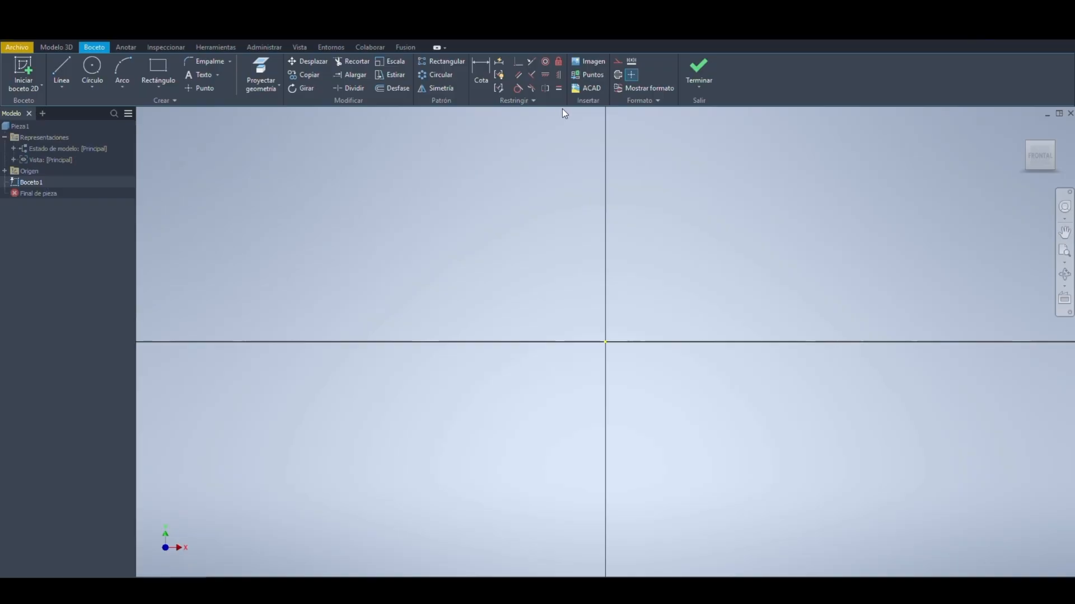
click(94, 66)
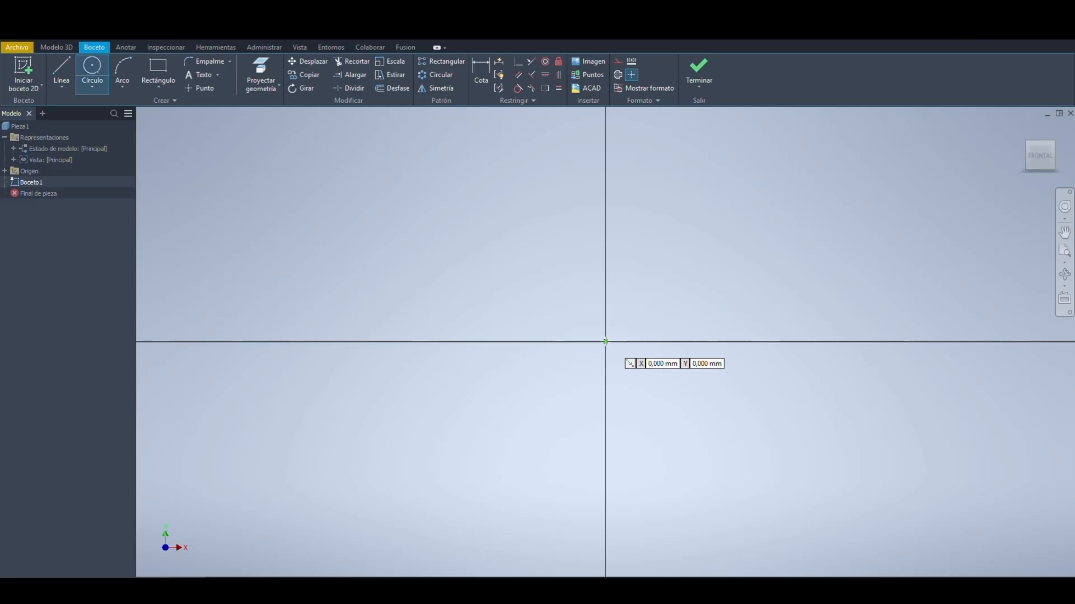
click(605, 341)
click(645, 286)
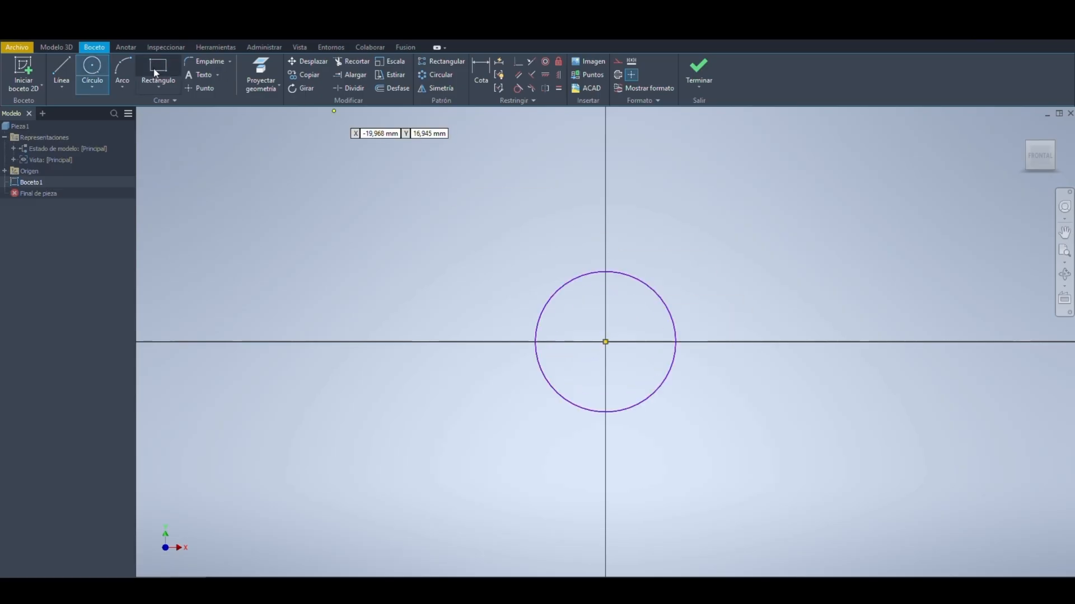
Step: Draw a two-point rectangle about 21 by 16 mm enclosing the circle
click(155, 69)
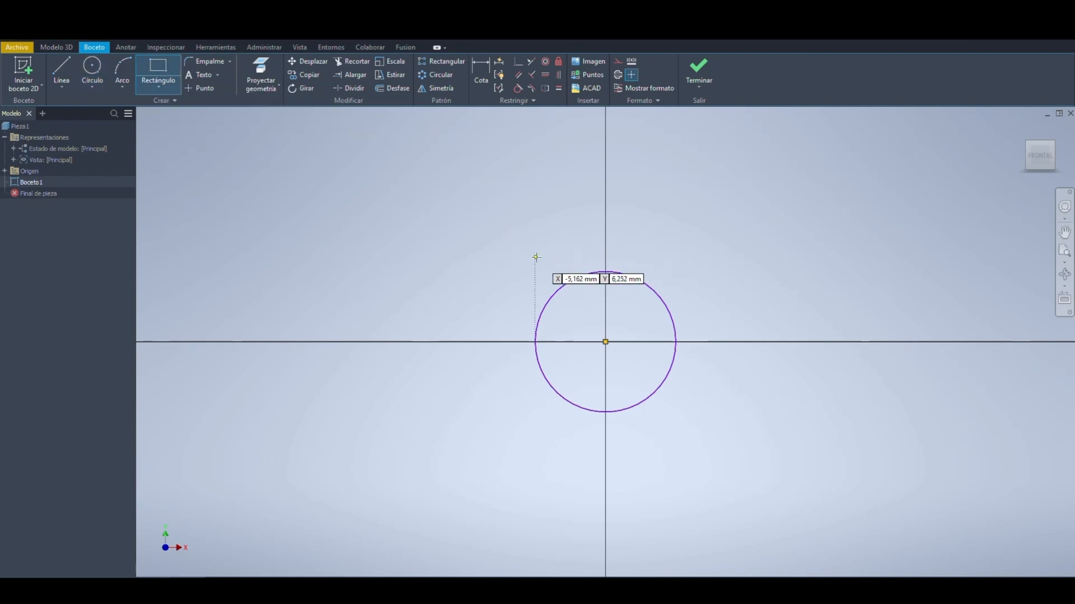
click(469, 230)
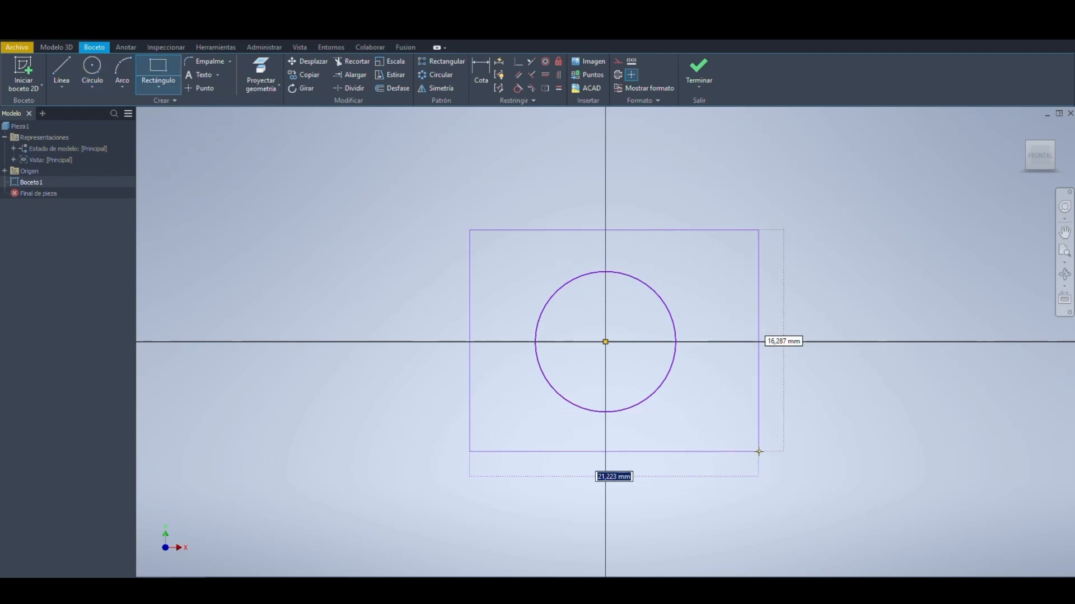
click(756, 450)
key(Escape)
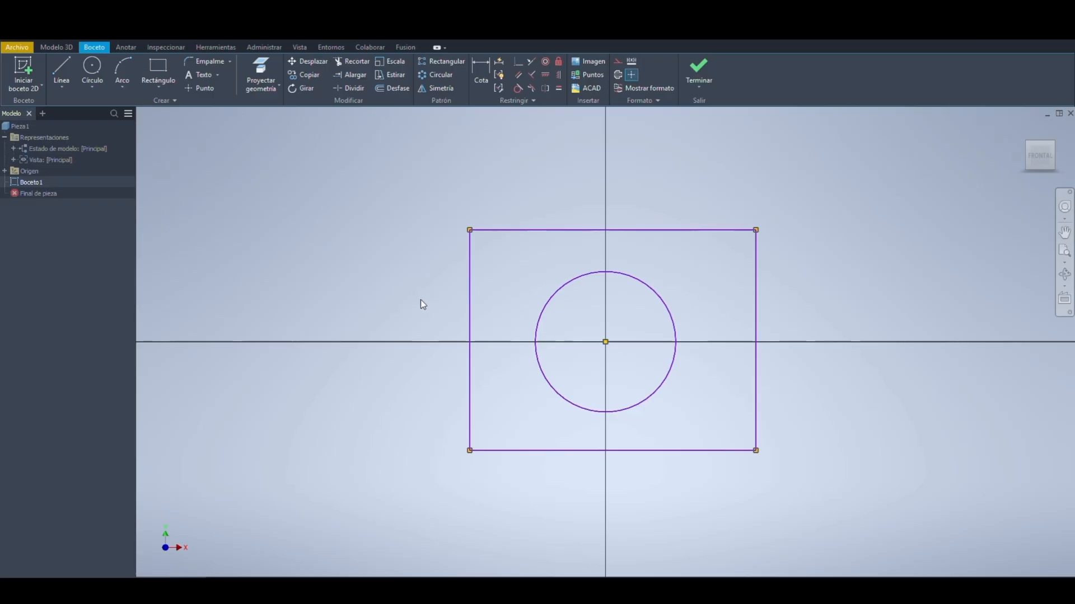
Step: Try moving the rectangle's right edge down and outward from its lower-right corner with the Move tool, and undo that move
click(312, 61)
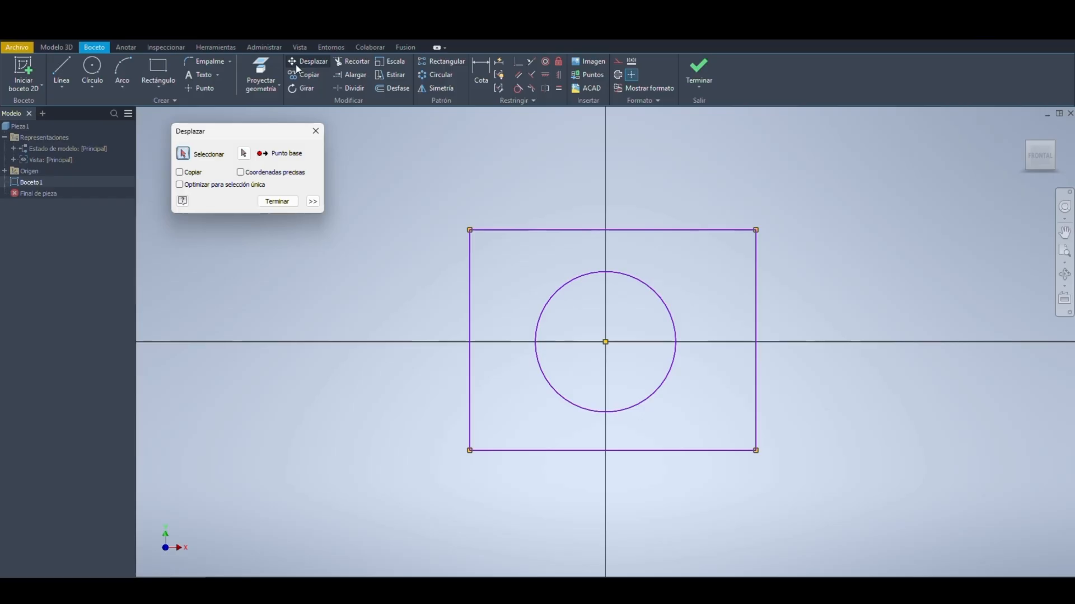
drag(253, 130, 318, 122)
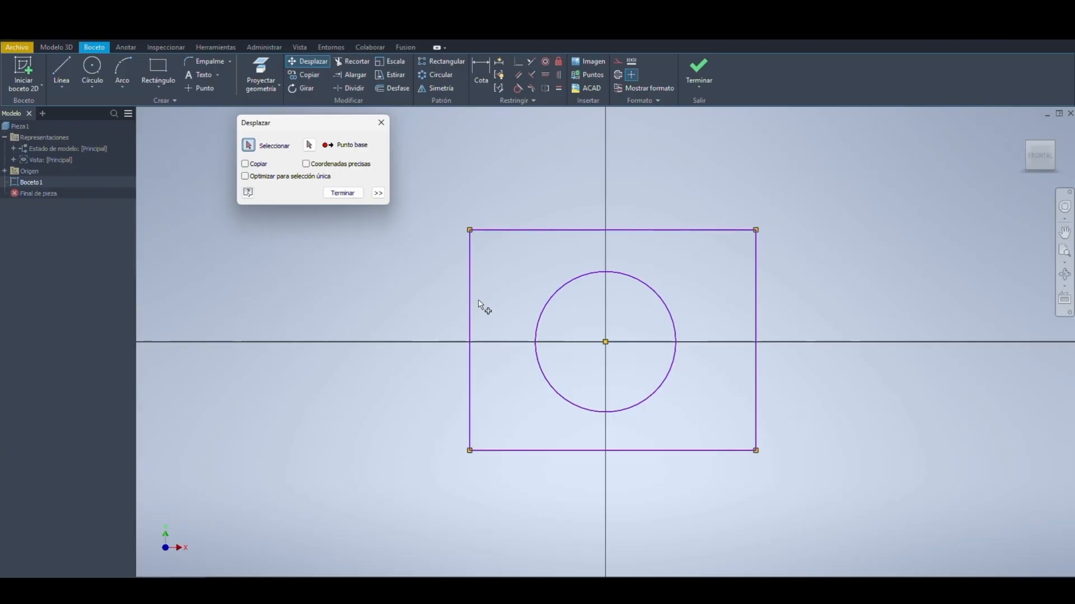
click(756, 302)
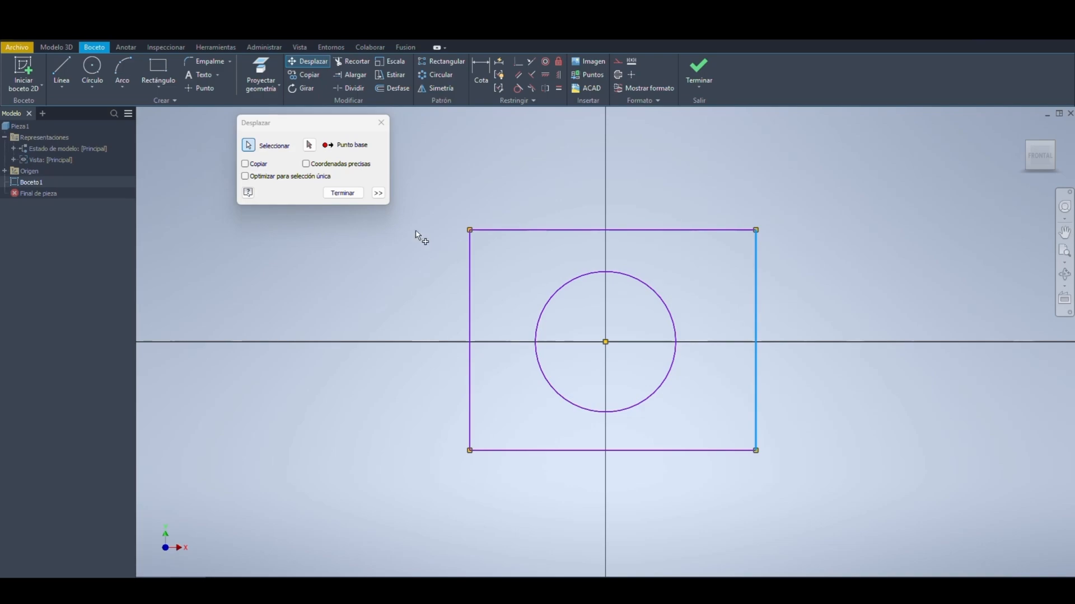
click(346, 151)
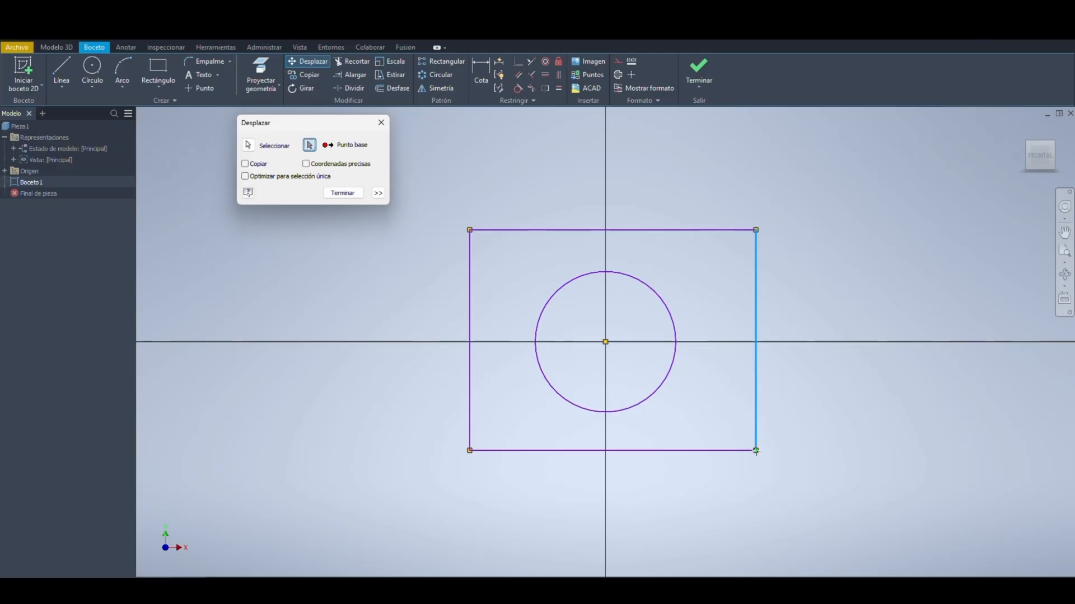
click(755, 450)
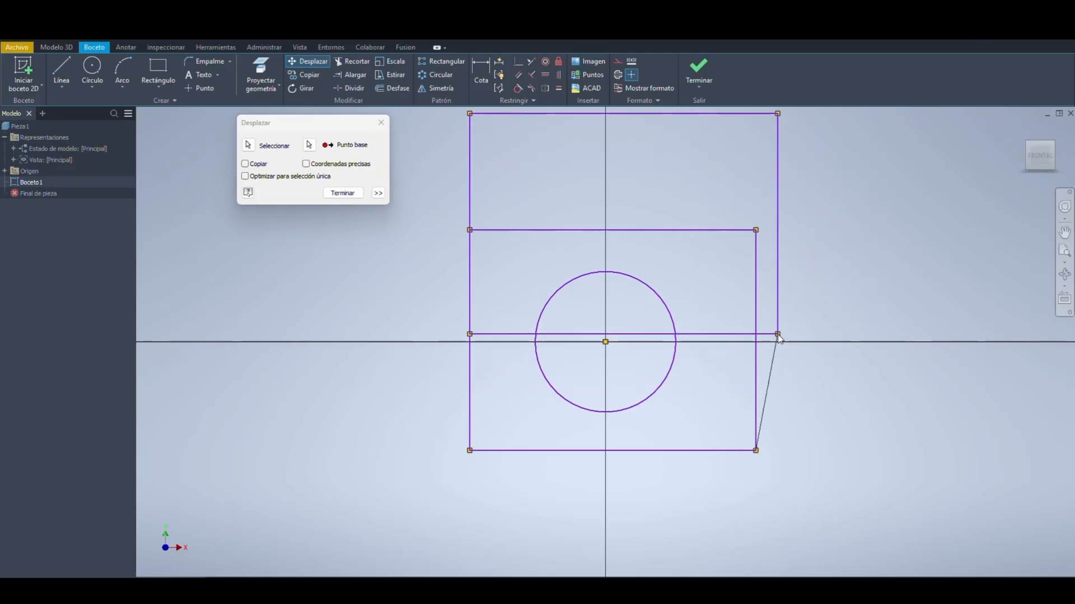
click(911, 511)
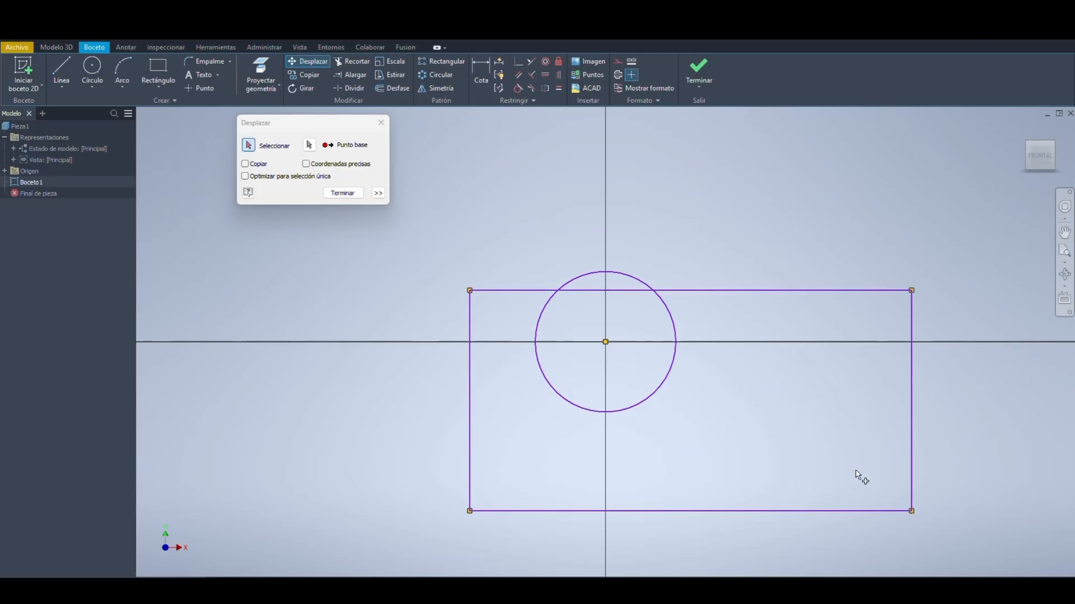
key(Escape)
key(ctrl+z)
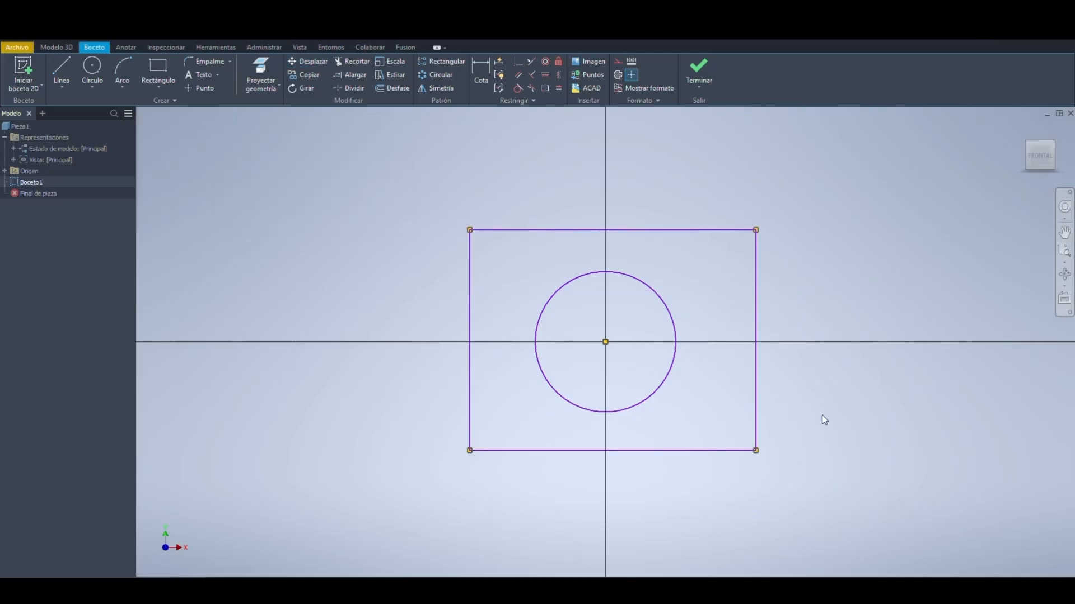
Step: Move the rectangle's right edge from its lower-right corner so the widened rectangle sits above the circle
click(318, 64)
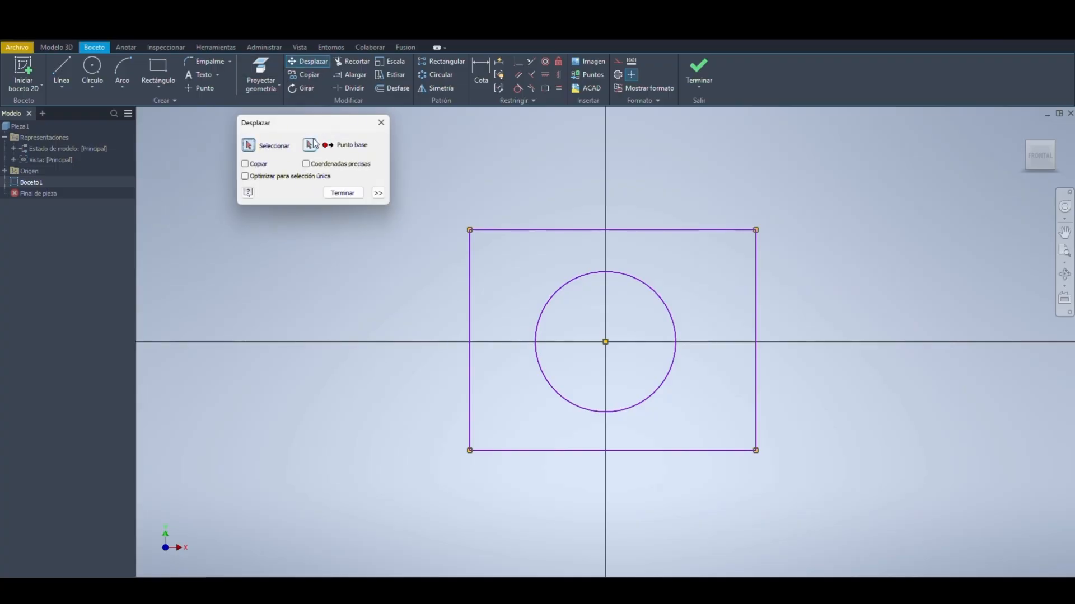
click(755, 300)
click(756, 450)
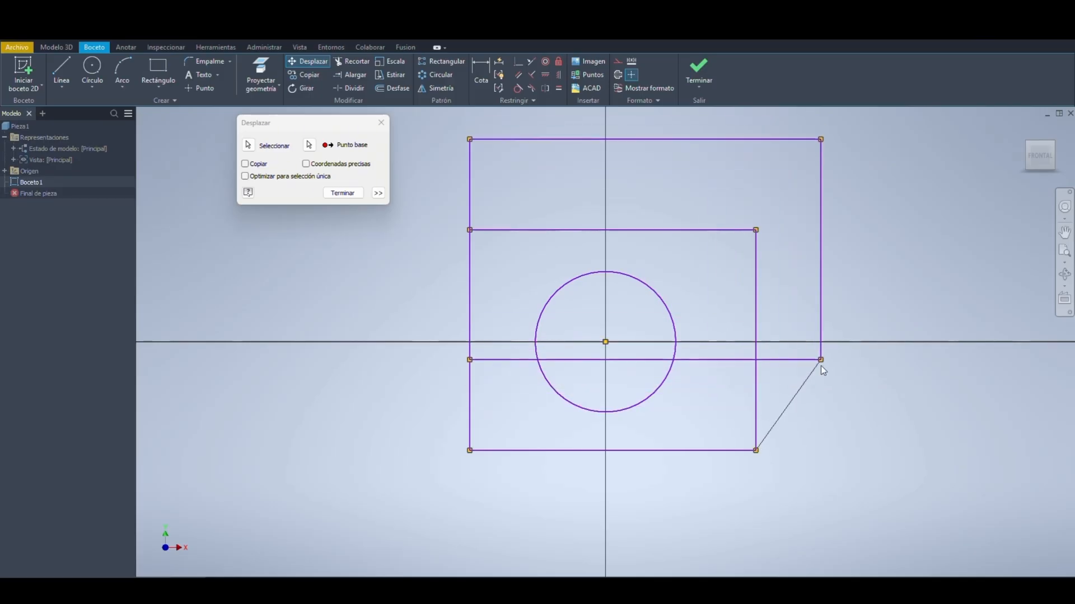
scroll(821, 367, down, 3)
scroll(815, 380, up, 7)
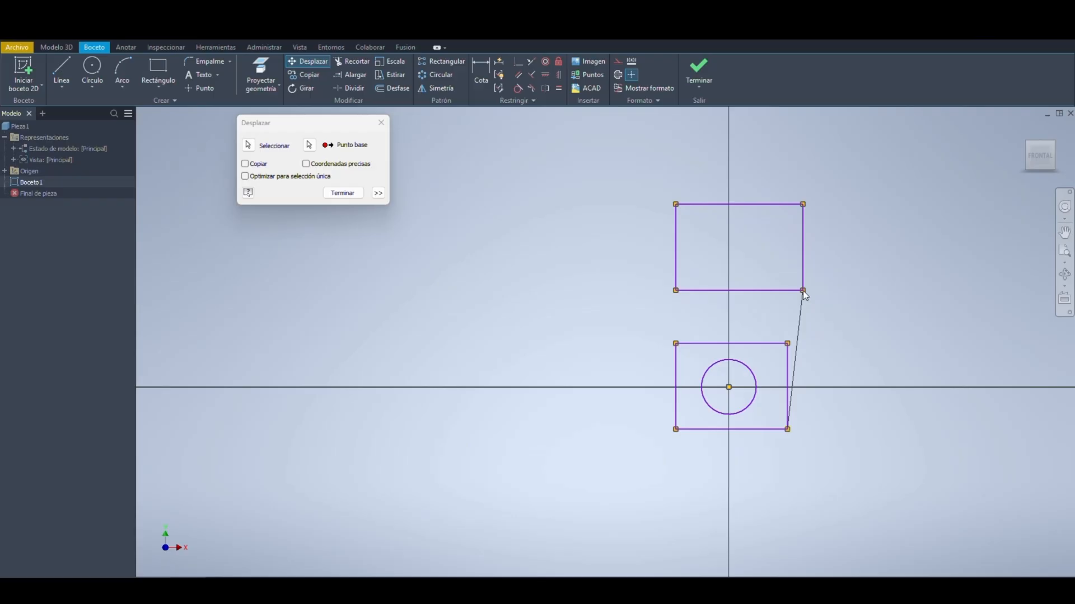
click(804, 291)
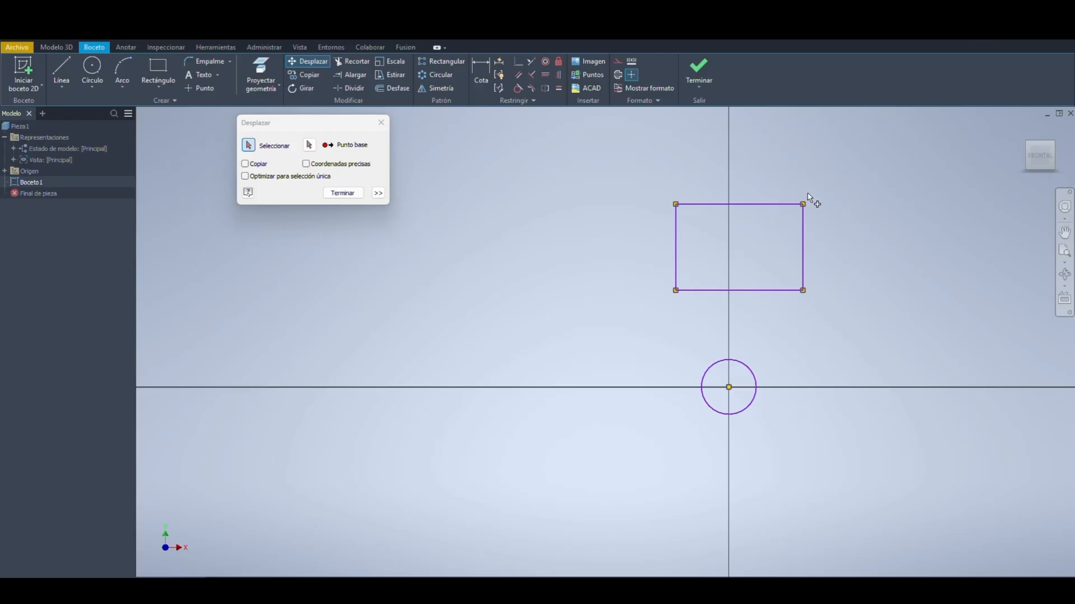
Step: Move the rectangle's right and bottom edges together, using the lower-right corner as base point, to the upper left of the circle
click(804, 232)
click(782, 291)
click(309, 145)
click(803, 291)
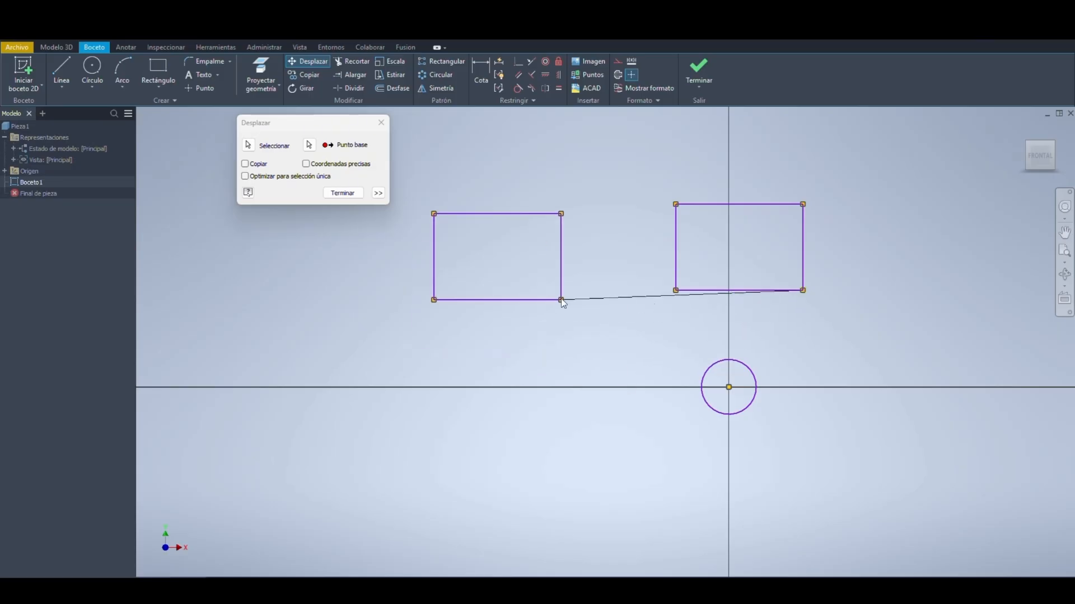
click(569, 320)
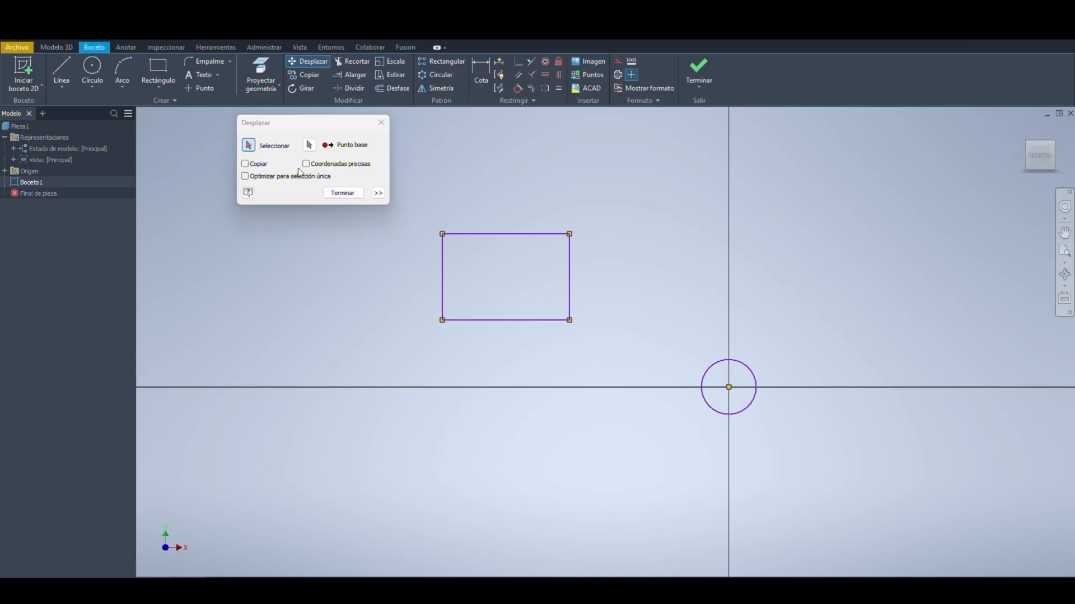
Step: Move the entire rectangle by its lower-right corner straight down onto the horizontal axis, left of the circle
drag(599, 215, 413, 337)
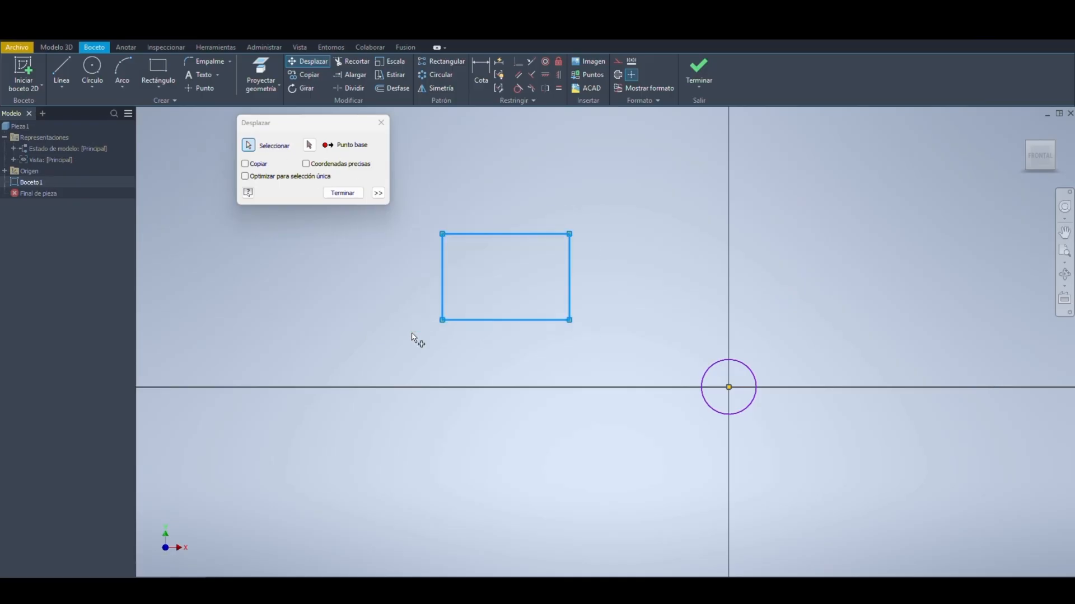
click(310, 147)
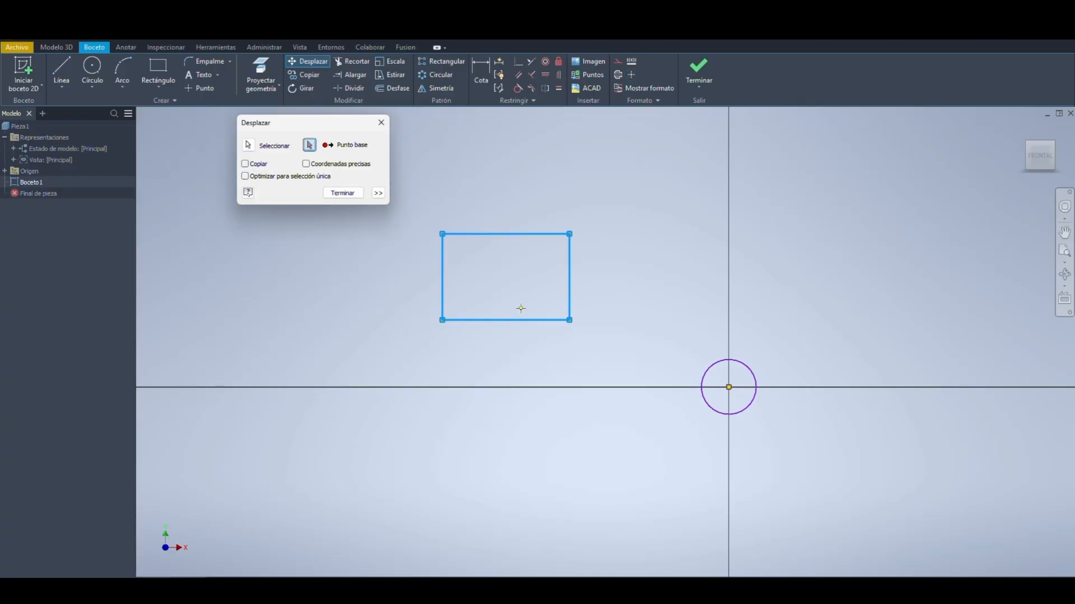
click(569, 320)
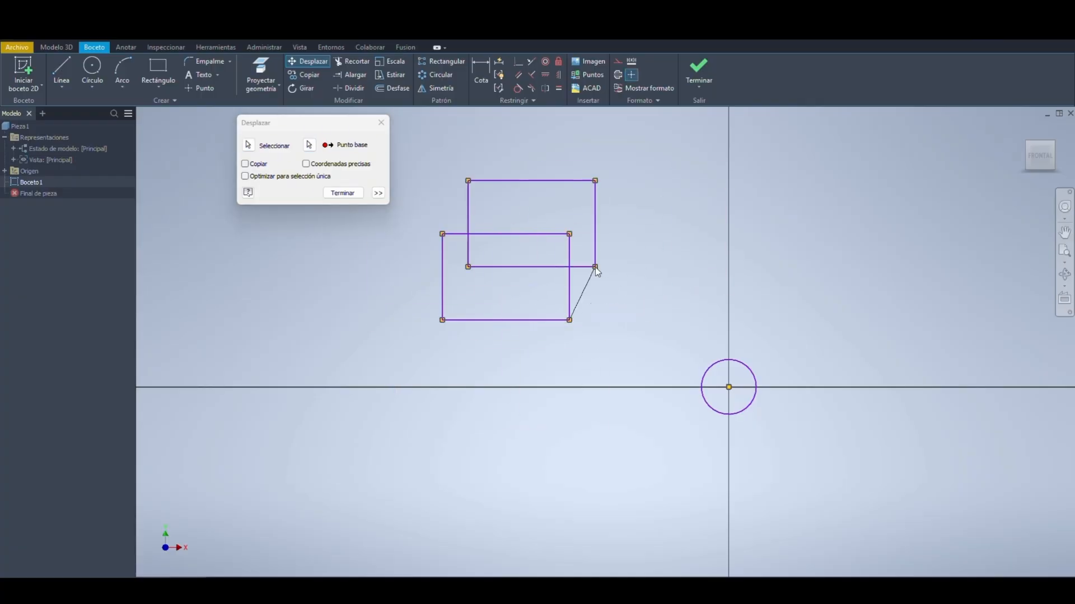
click(564, 436)
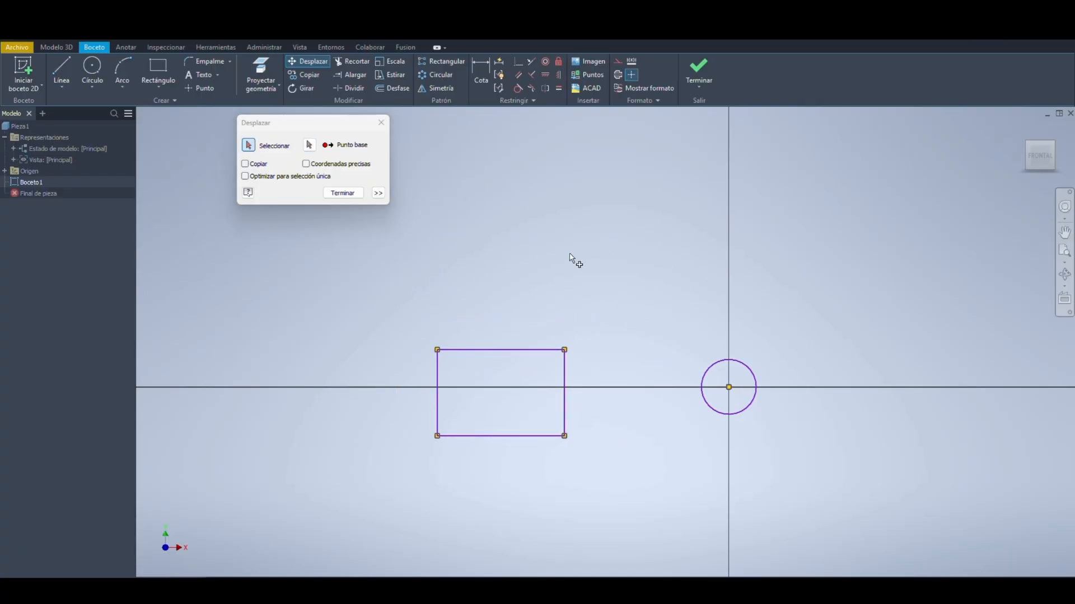
Step: Move the entire rectangle with its top edge's midpoint as base point to a spot above the circle
drag(609, 318, 428, 455)
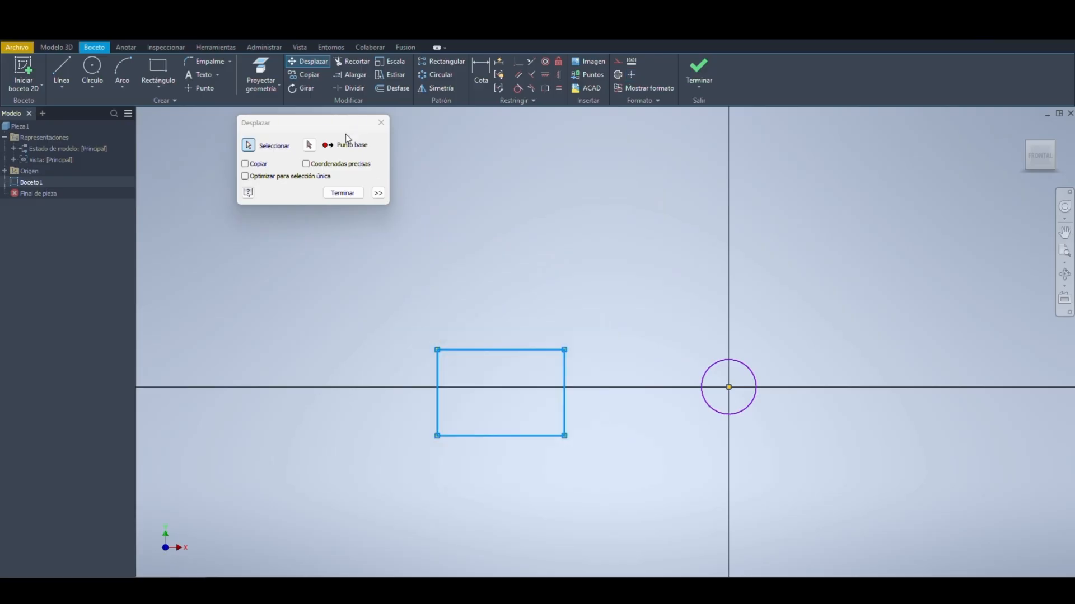
click(309, 145)
click(501, 349)
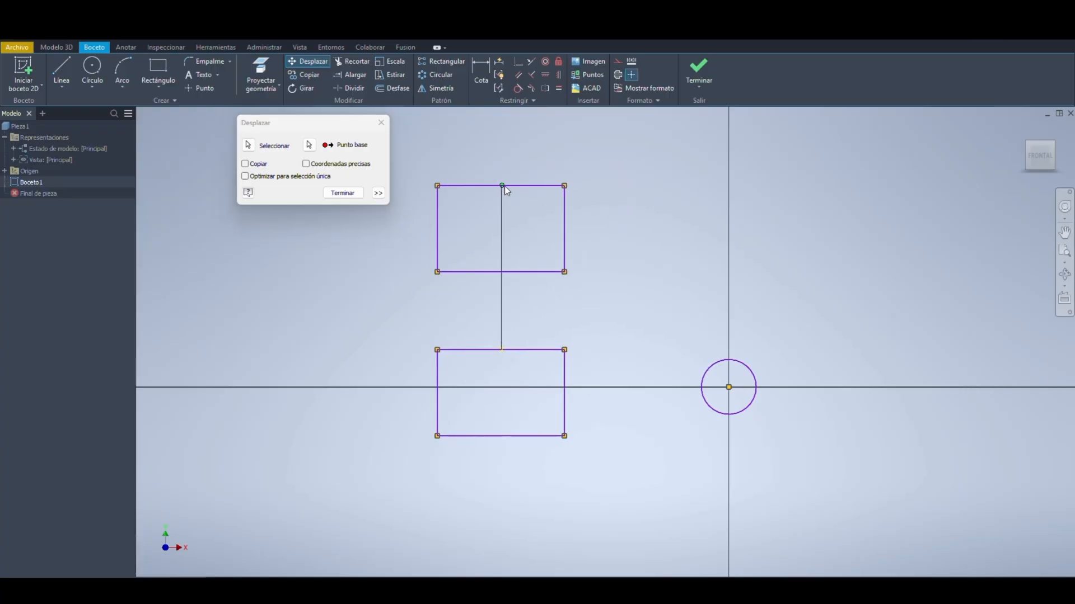
click(669, 192)
Step: Move the entire rectangle, using a point on its left edge as base point, to the upper left of the circle
drag(782, 162, 571, 300)
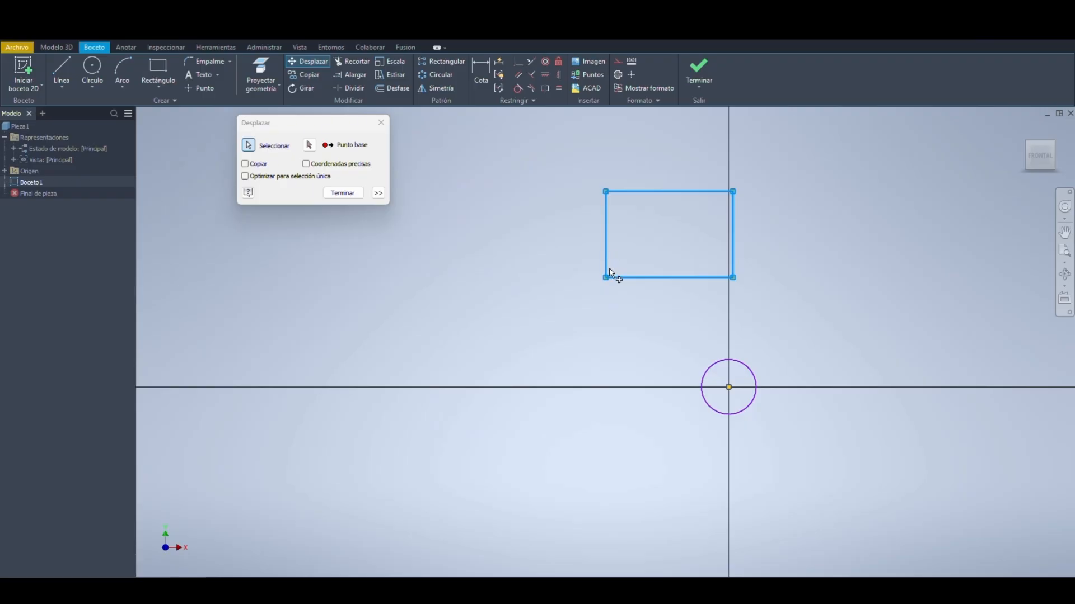
click(309, 145)
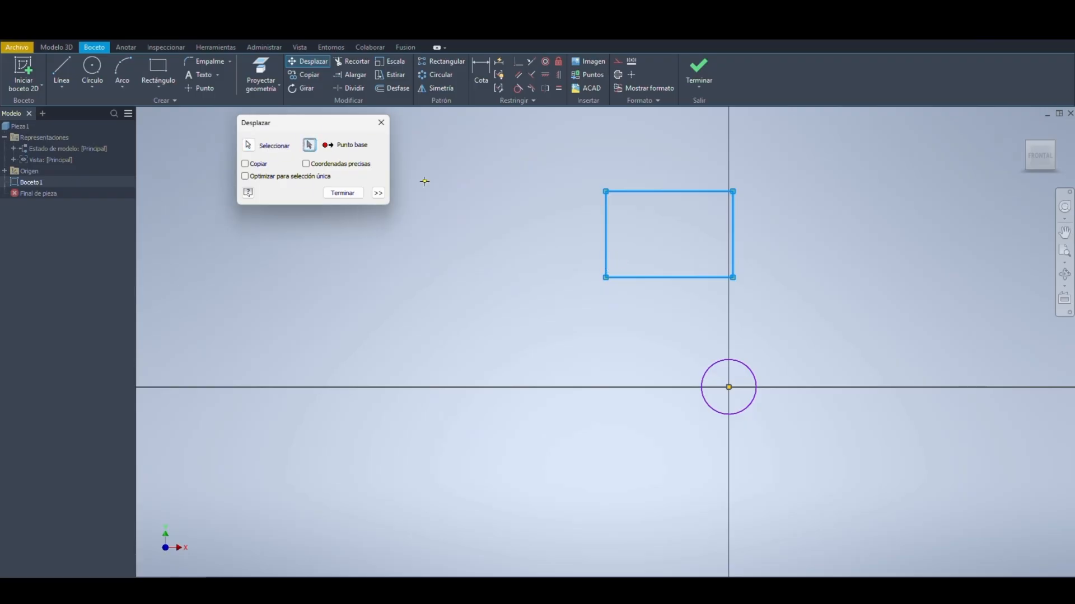
click(606, 258)
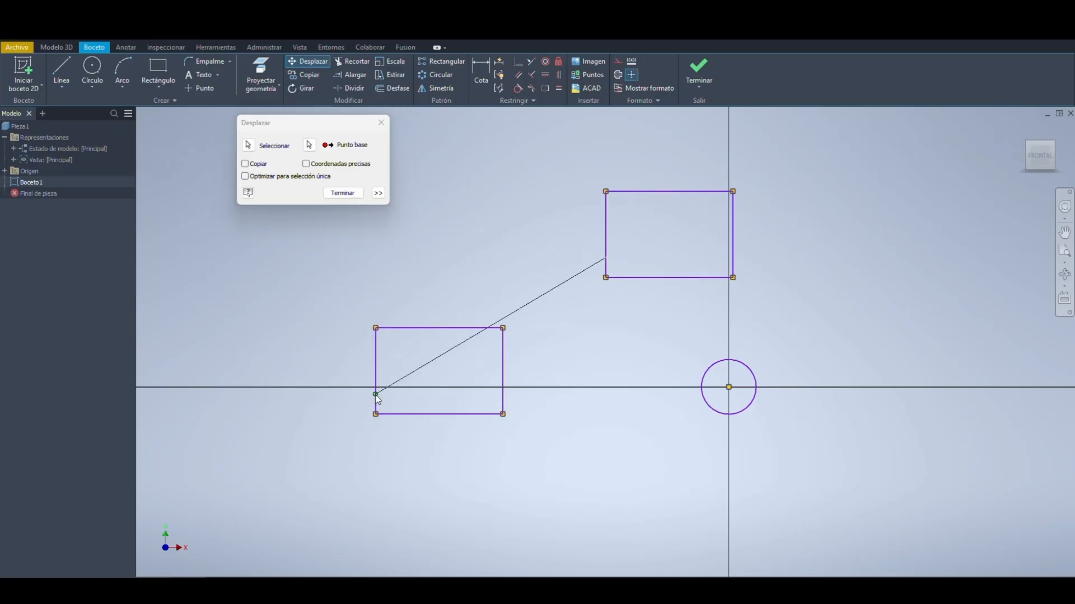
click(428, 326)
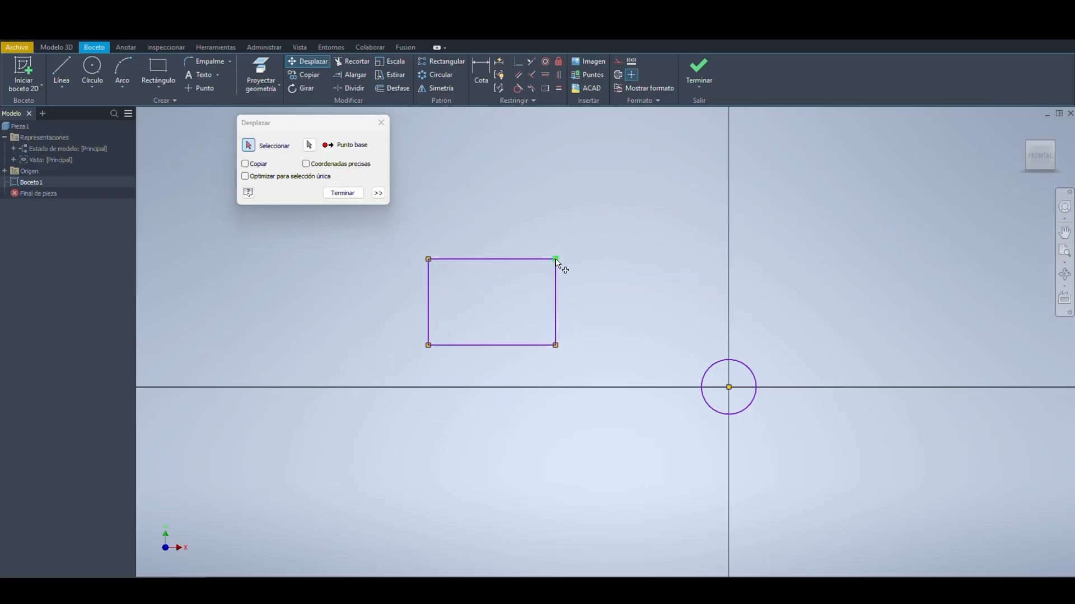
Step: Move the entire rectangle, using a point inside it as base point, up and right toward the circle
drag(578, 228, 368, 380)
click(309, 145)
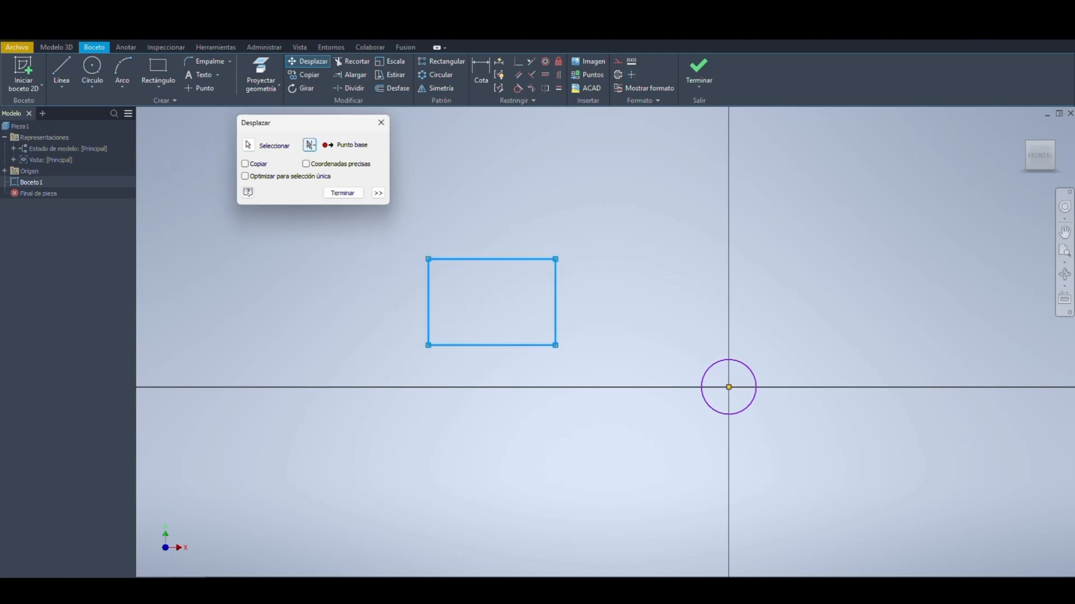
click(501, 329)
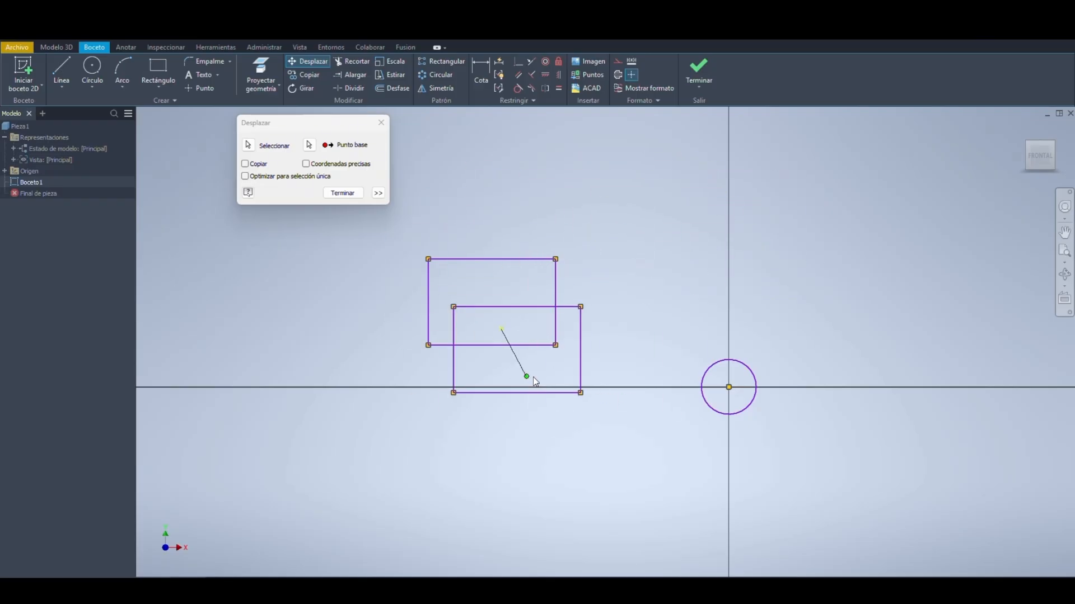
click(610, 337)
Step: Move the entire rectangle, using a base point outside it below its bottom edge, farther to the upper left of the circle
drag(680, 197, 517, 306)
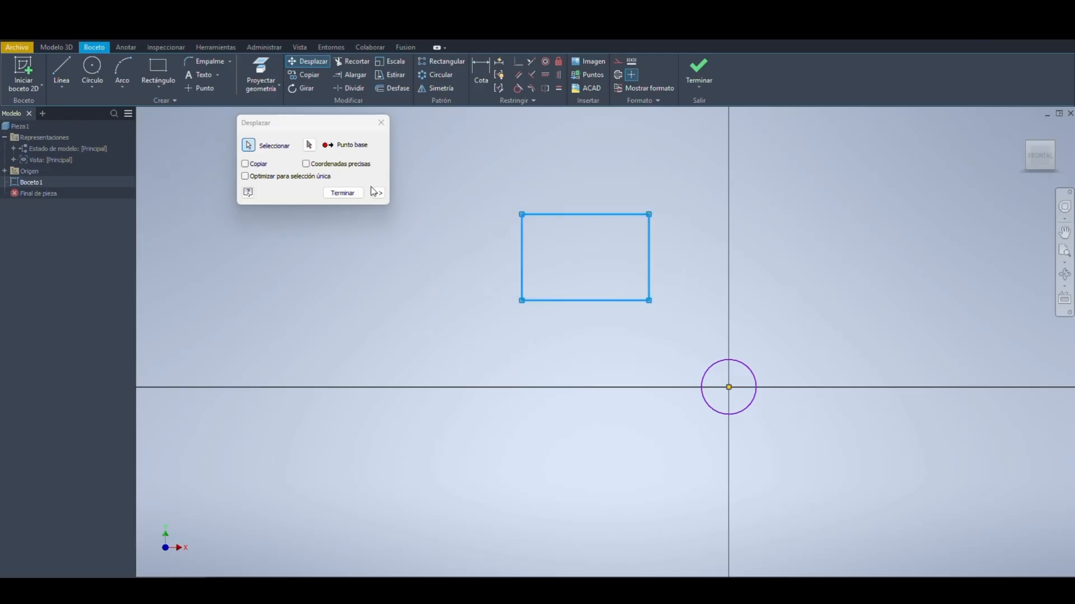
click(309, 147)
click(574, 350)
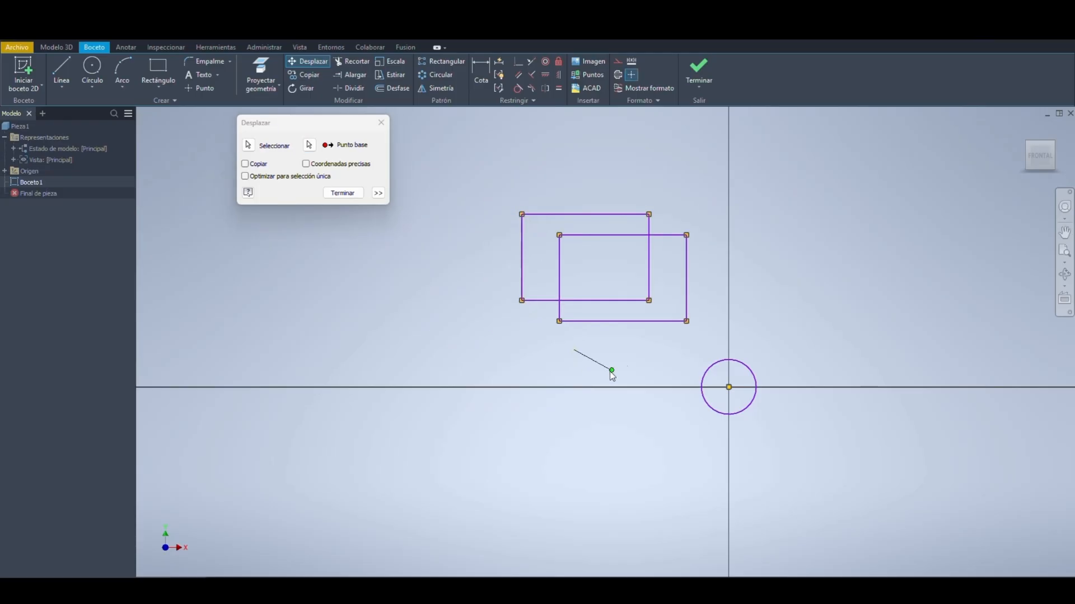
click(478, 317)
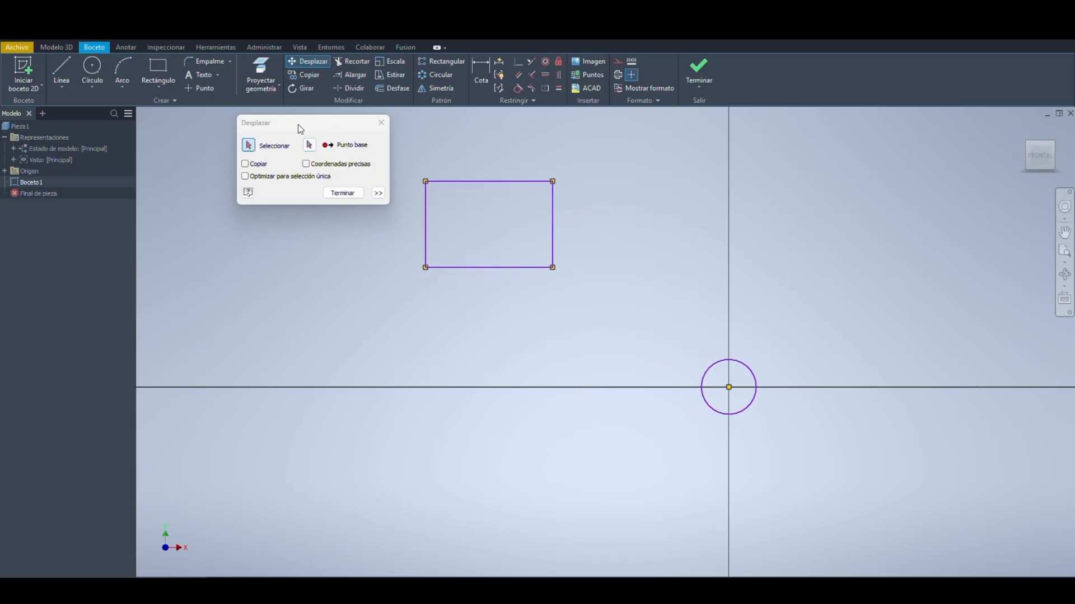
click(310, 145)
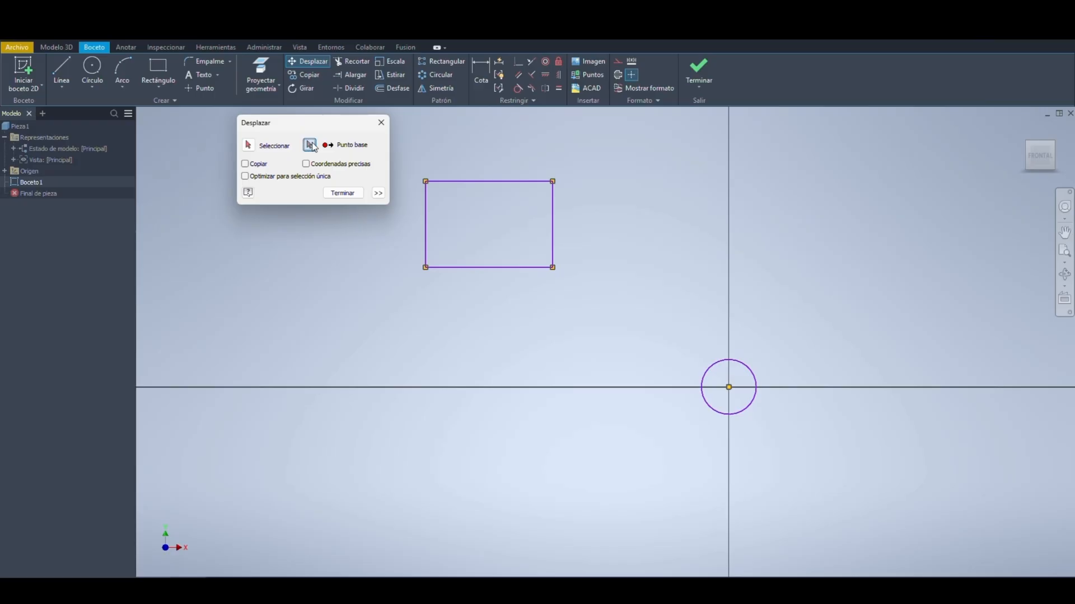
click(552, 240)
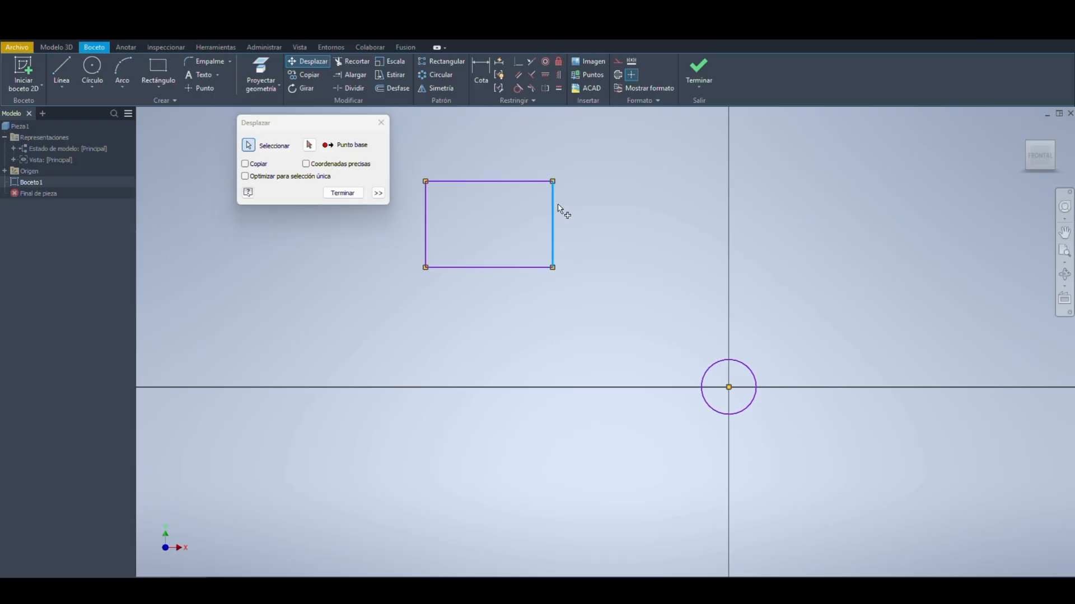
click(309, 145)
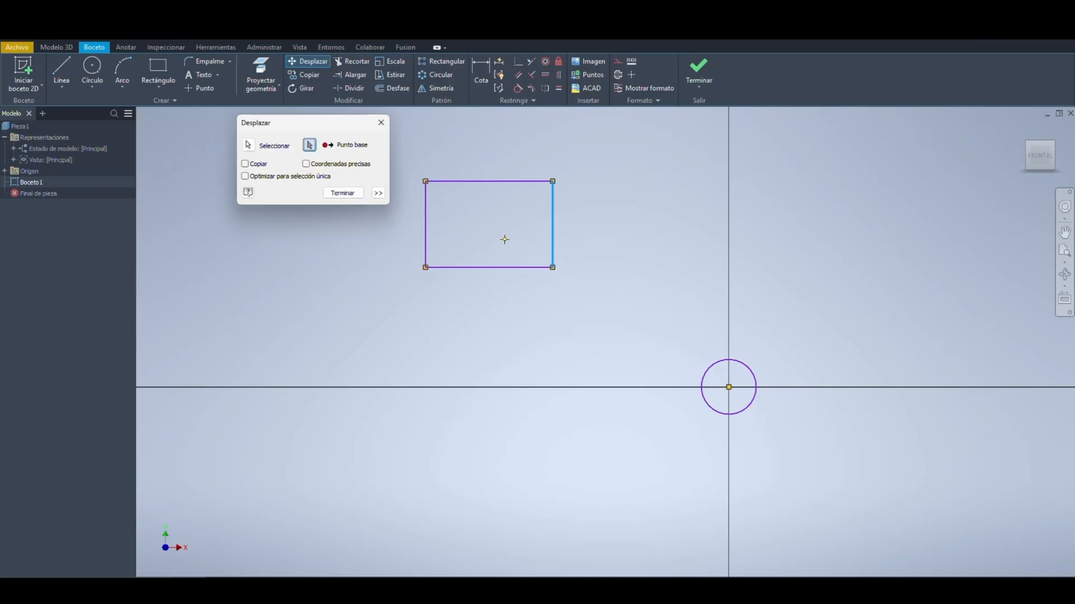
click(409, 290)
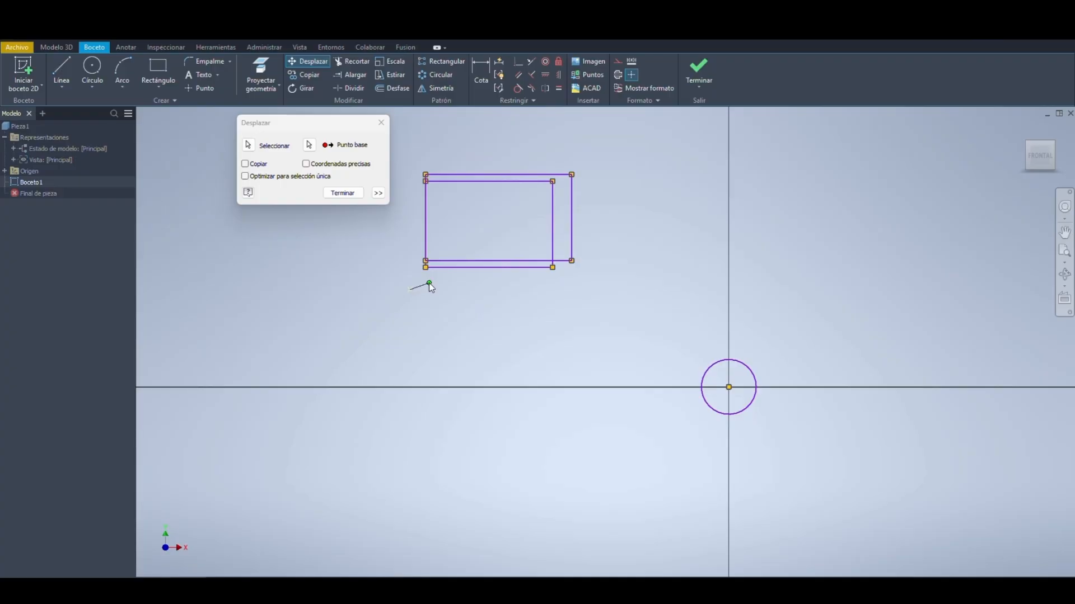
key(Escape)
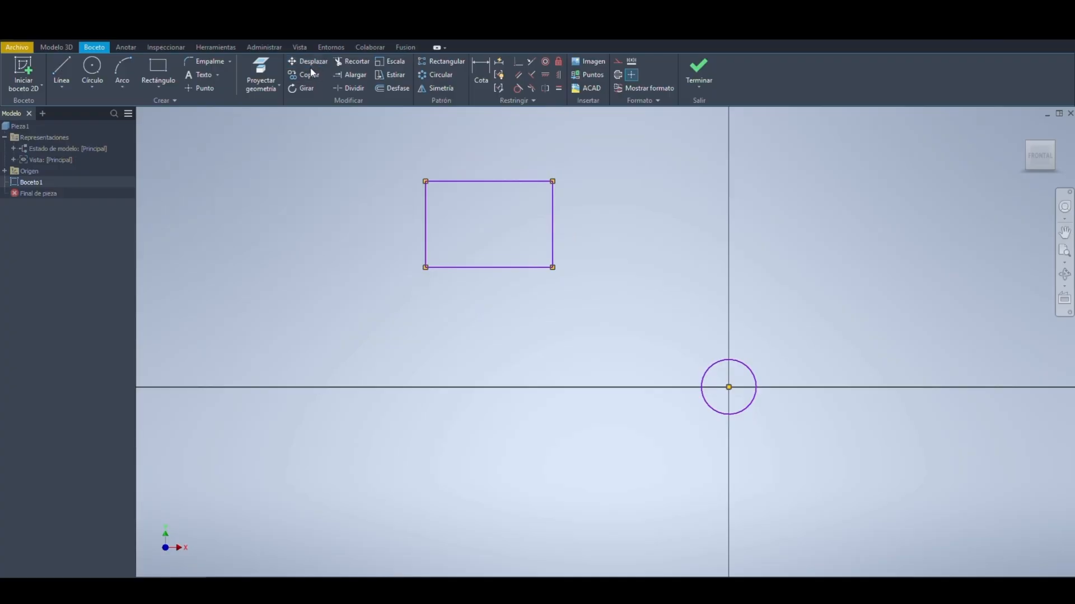
Step: Copy the entire rectangle with the Move tool's copy option from an interior base point straight down onto the horizontal axis
click(309, 63)
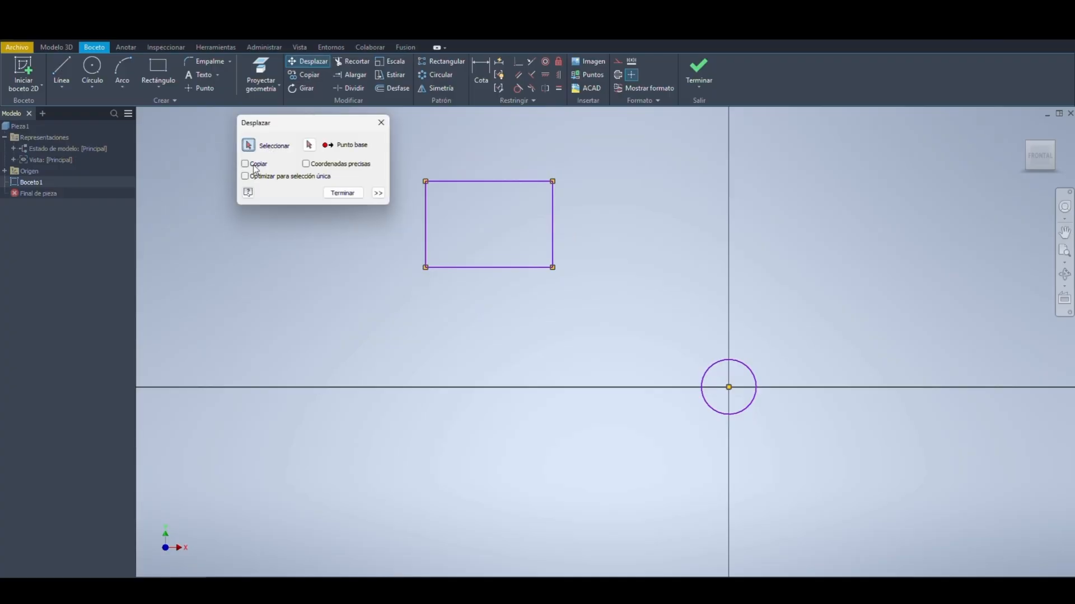
click(264, 167)
drag(587, 167, 389, 290)
click(309, 146)
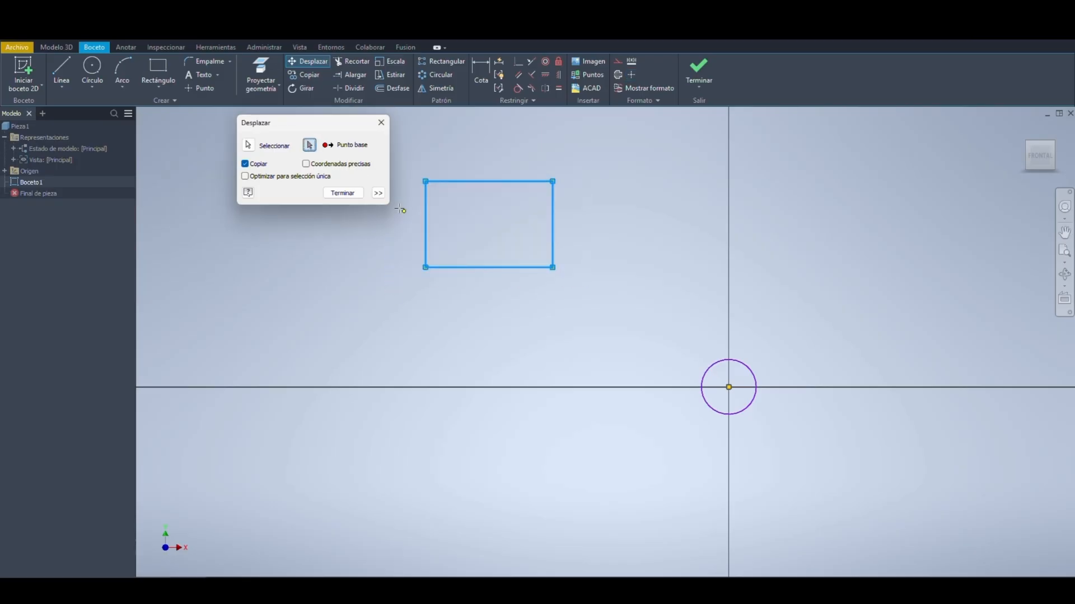
click(488, 223)
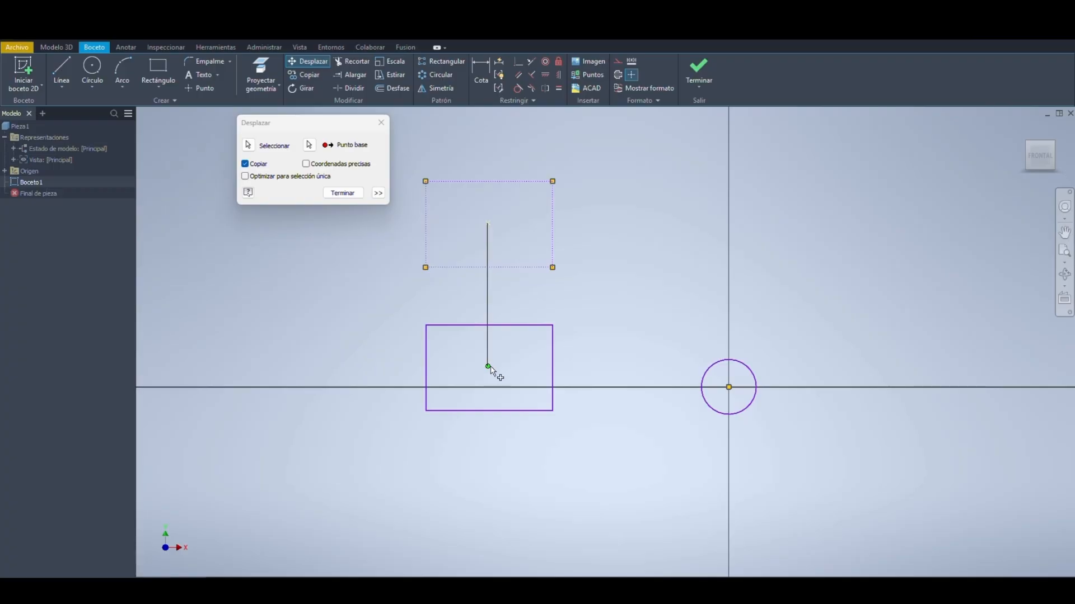
click(489, 368)
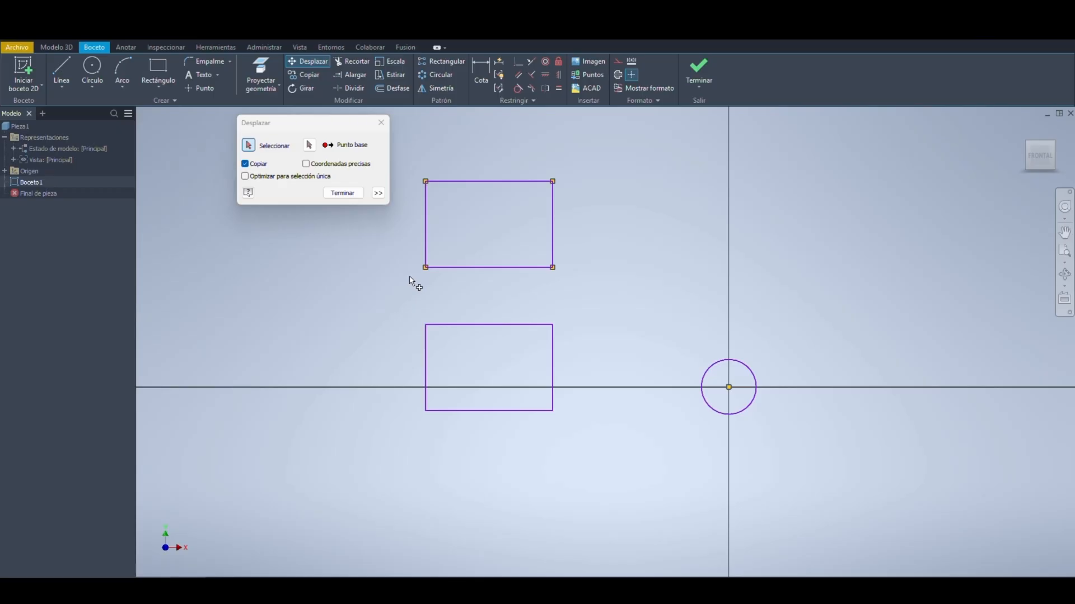
Step: Move the original rectangle by its lower-right corner to the upper right of the circle, with precise coordinates enabled and copying disabled
click(308, 166)
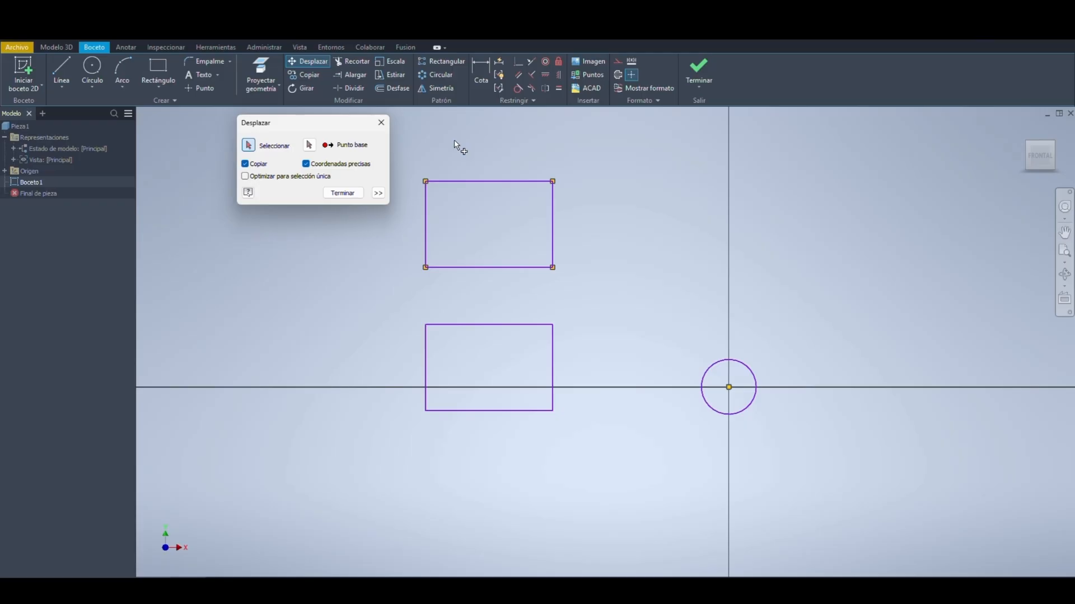
drag(428, 156, 588, 268)
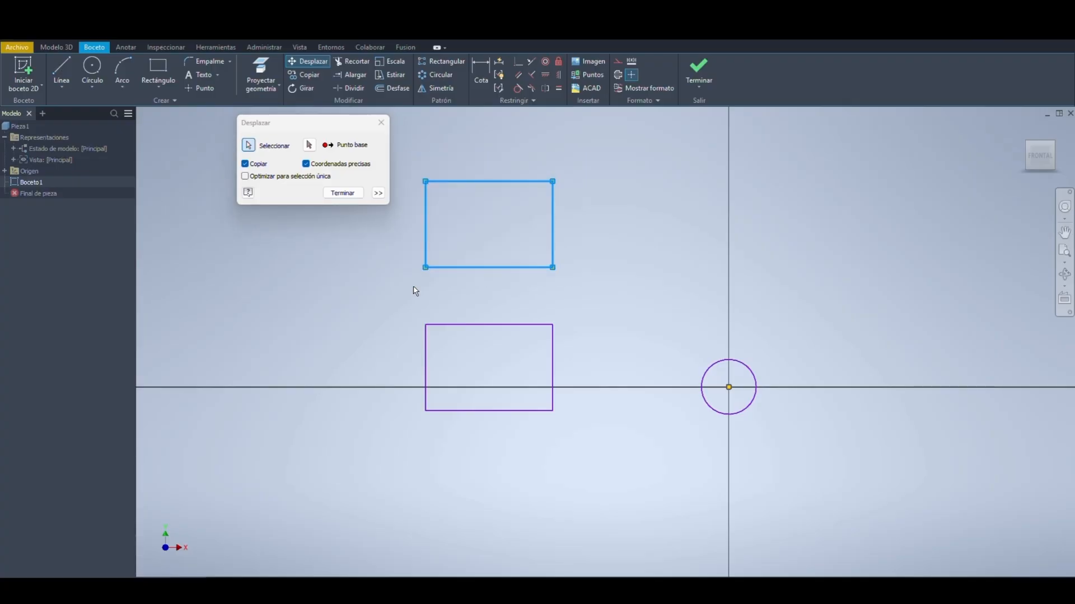
click(309, 145)
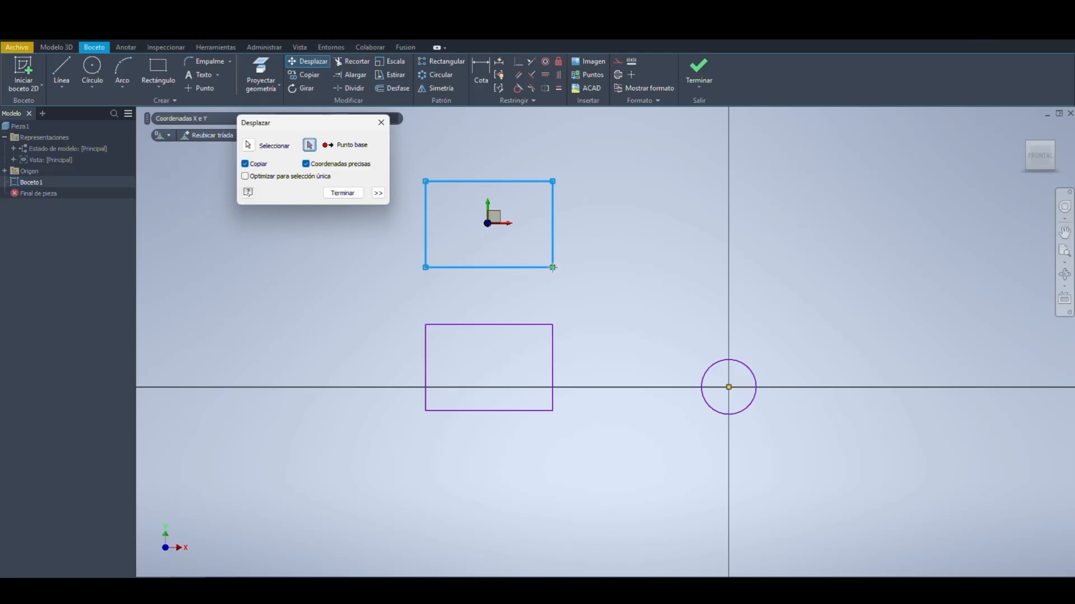
drag(323, 127, 305, 211)
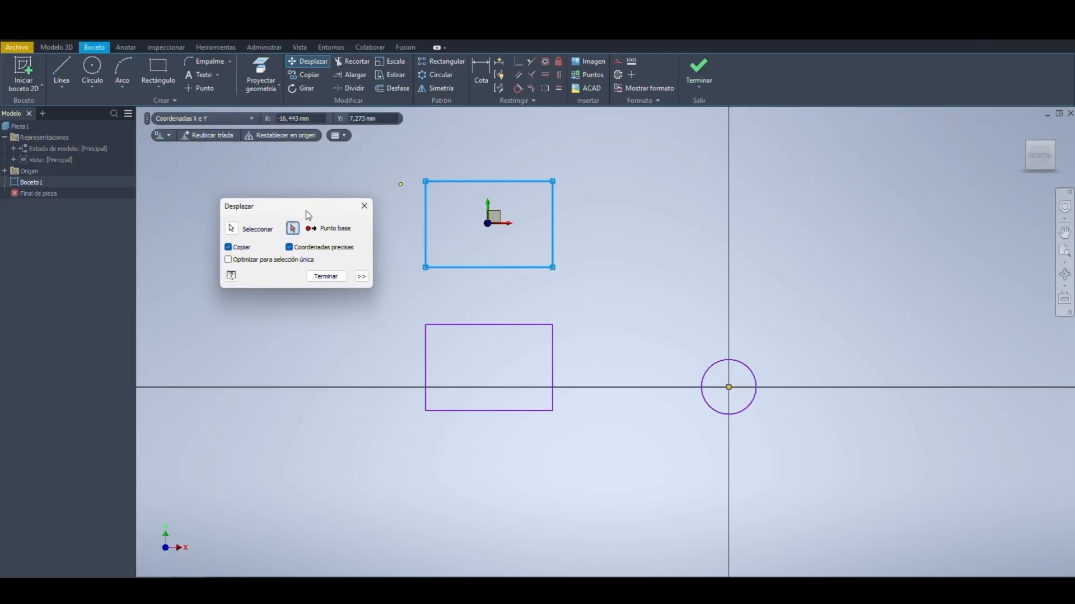
click(552, 267)
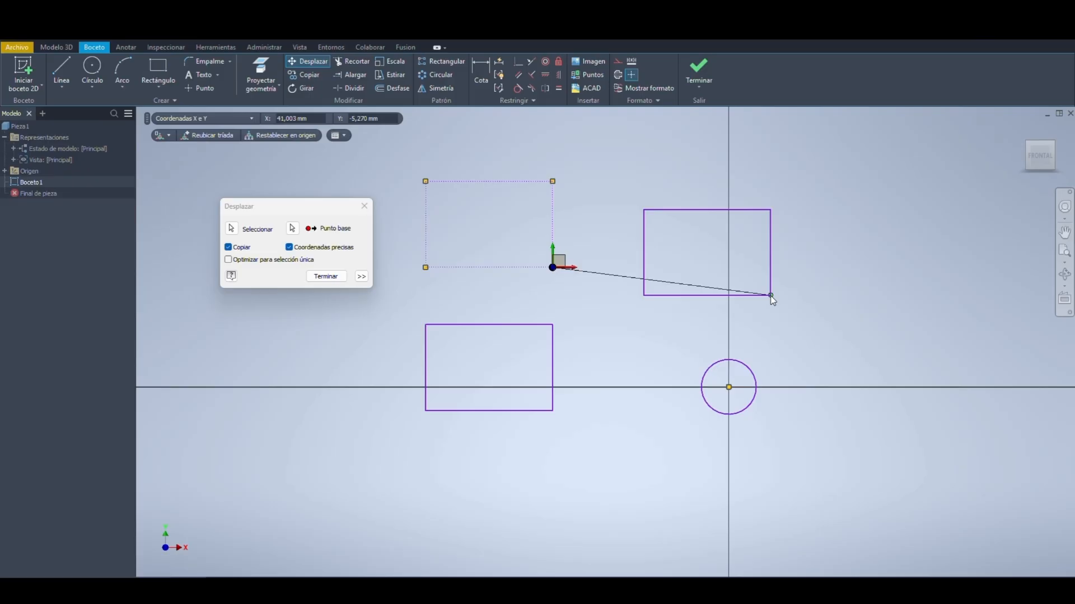
click(231, 248)
click(840, 272)
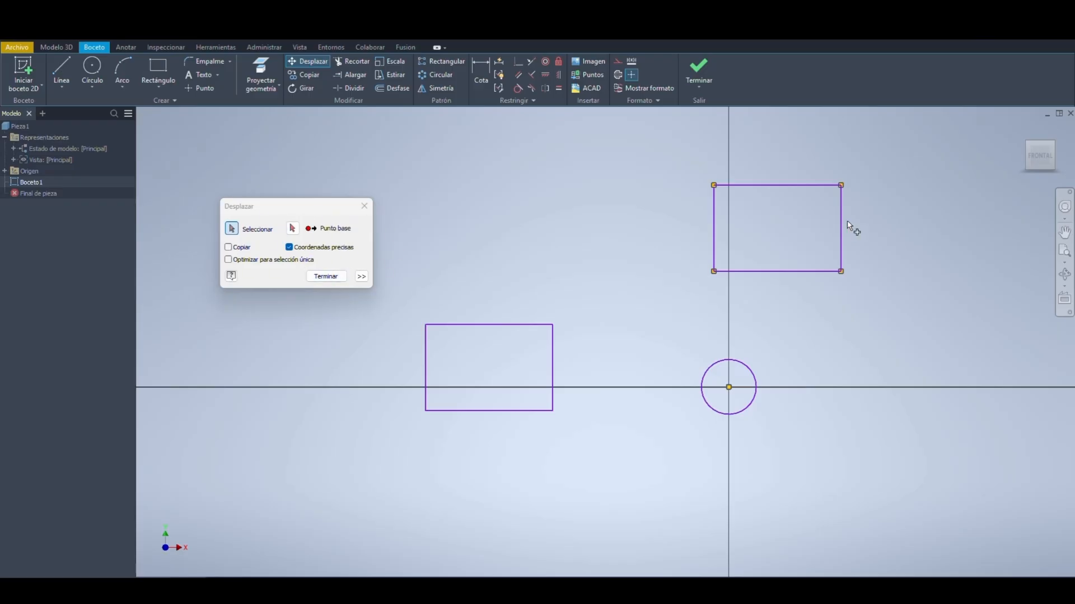
Step: Start moving the upper rectangle from an interior base point and set the coordinate input to absolute
drag(886, 169, 691, 273)
click(292, 229)
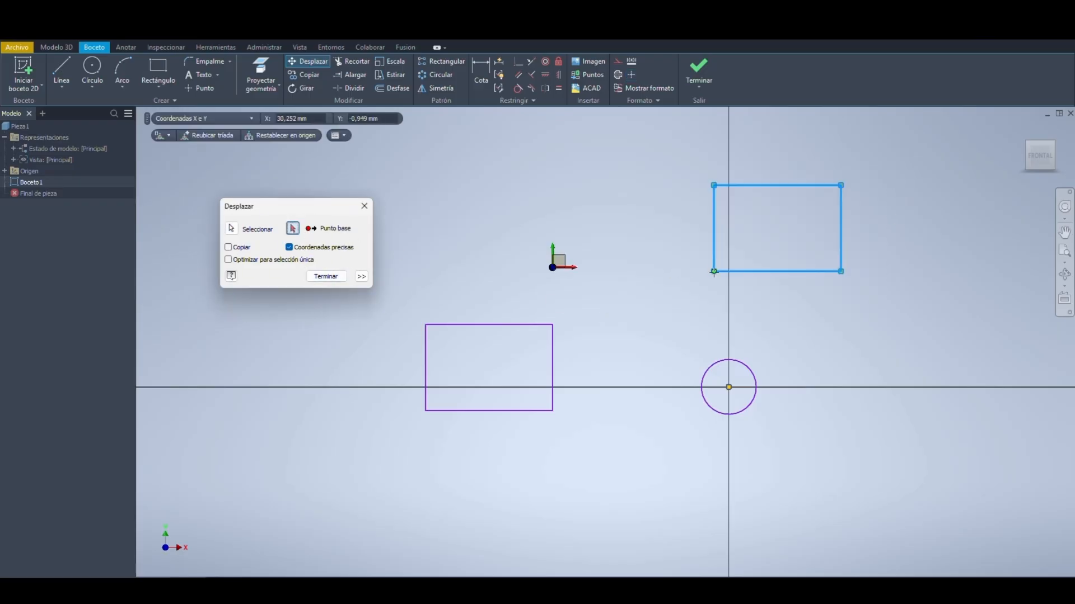
click(780, 225)
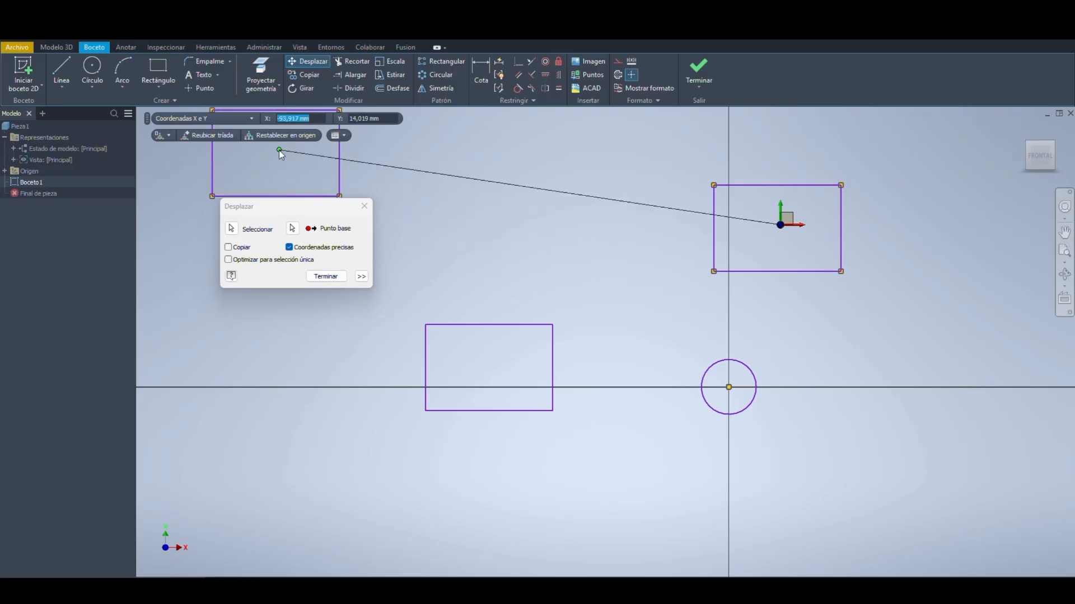
click(169, 136)
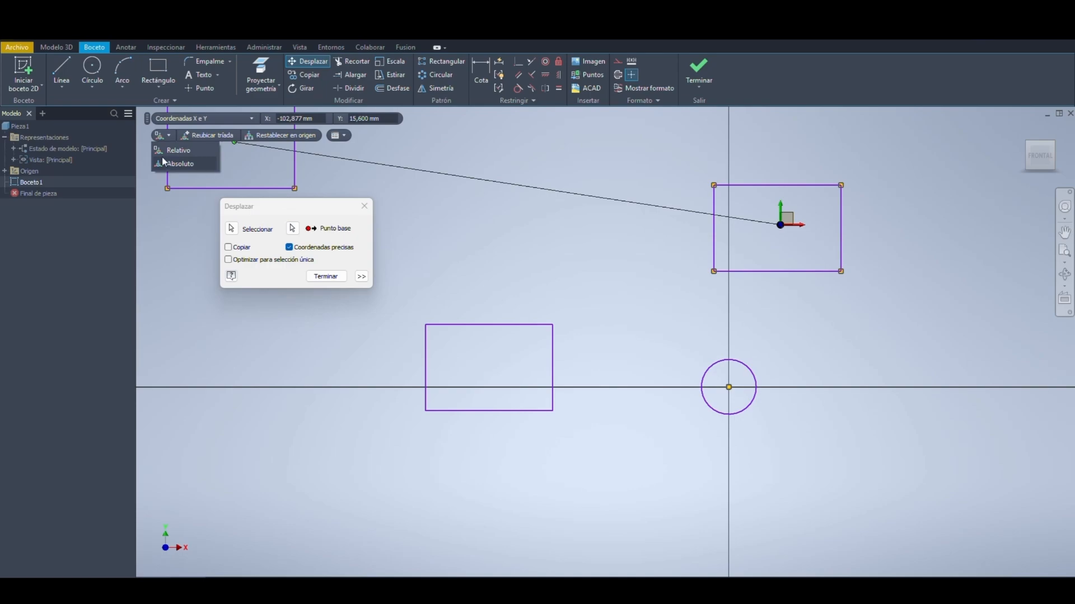
click(179, 163)
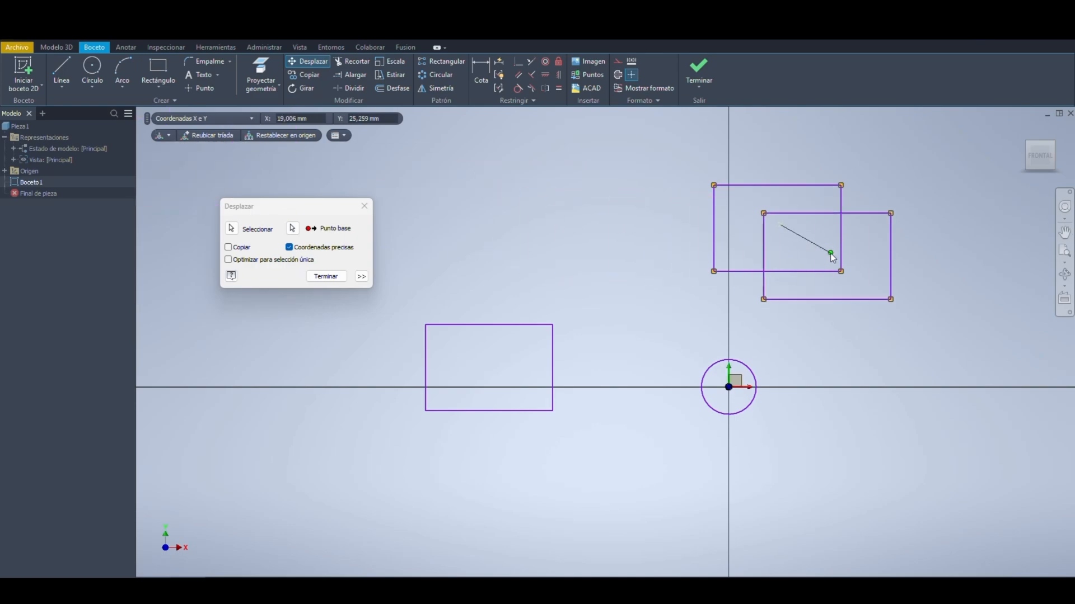
click(781, 226)
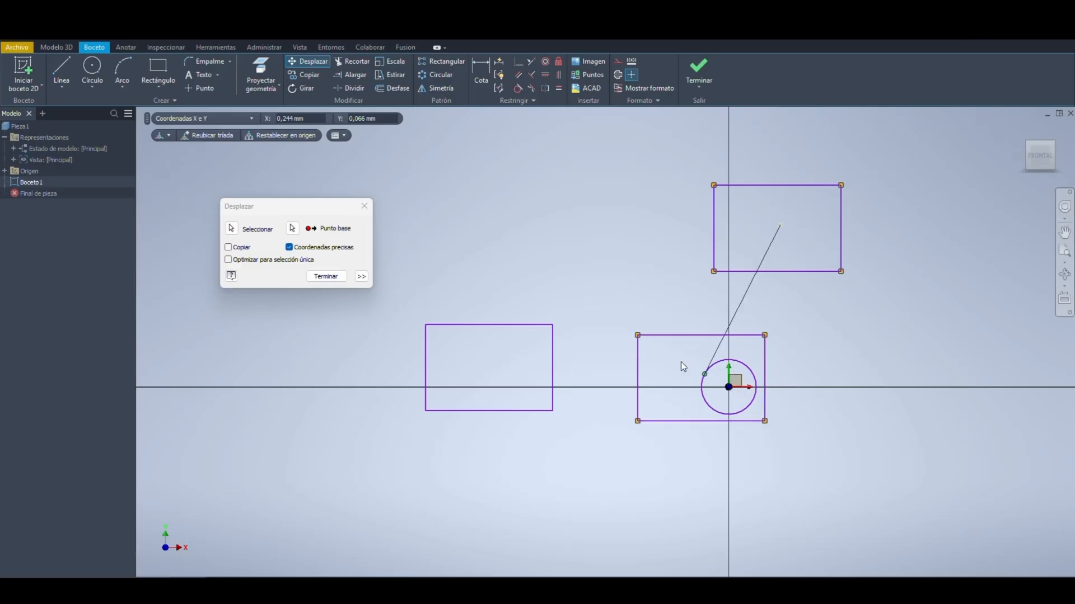
Step: Set the coordinate input to relative and reposition the coordinate triad inside the upper rectangle
click(173, 136)
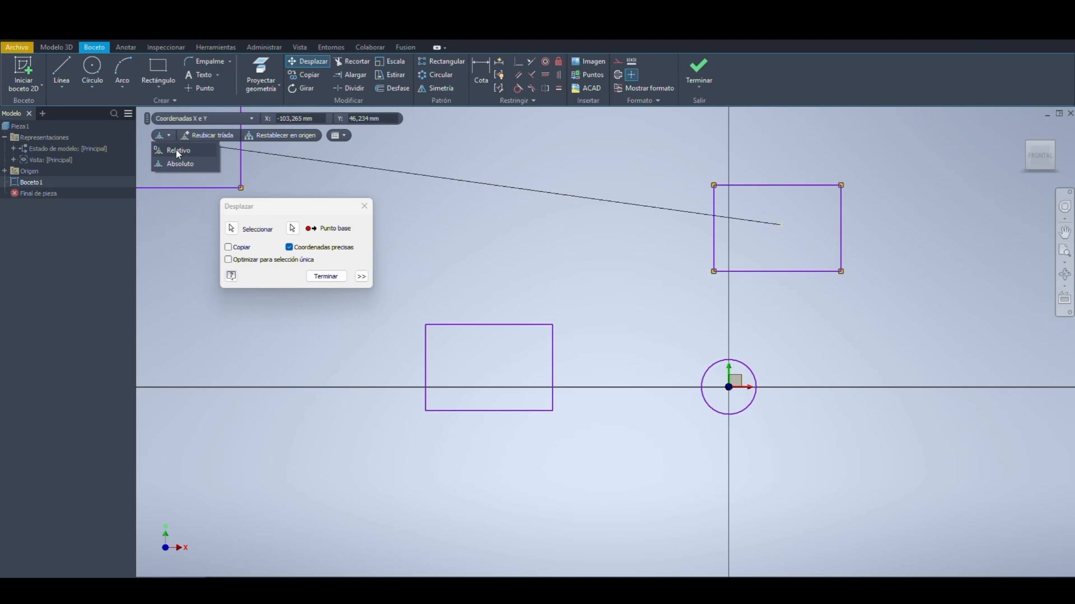
click(175, 150)
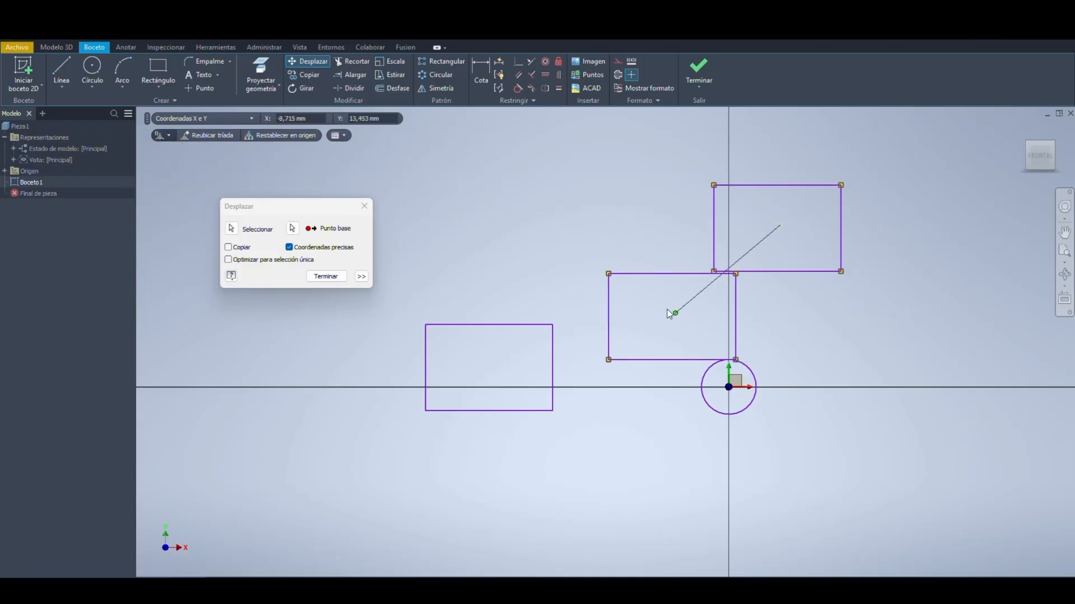
click(211, 138)
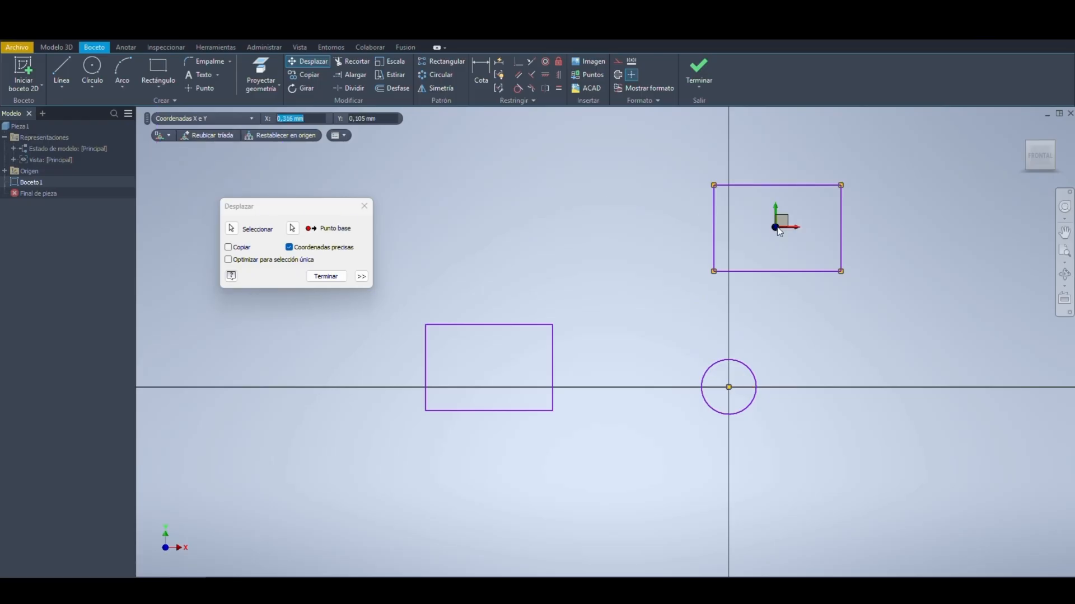
click(777, 228)
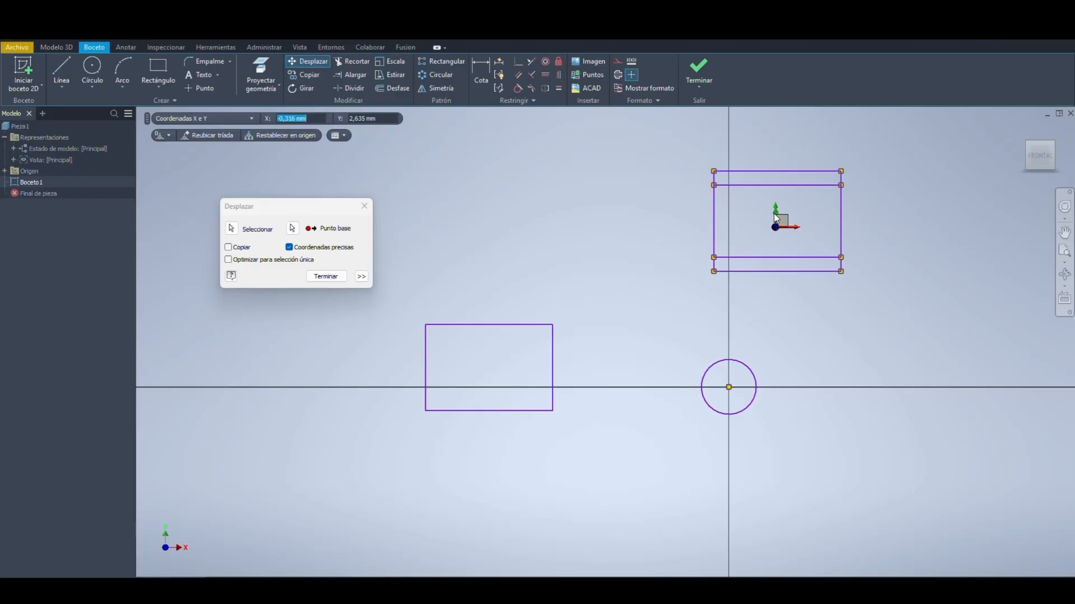
Step: Reposition the coordinate triad on the lower rectangle's lower-right corner, and move the upper rectangle by an interior base point to above the lower one
click(231, 137)
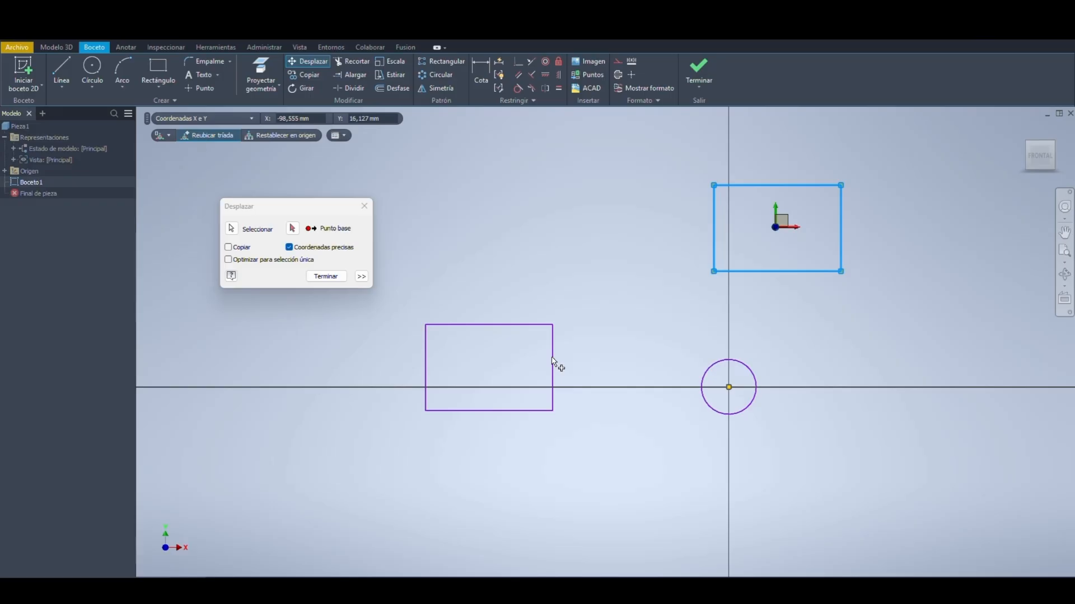
click(728, 387)
click(552, 411)
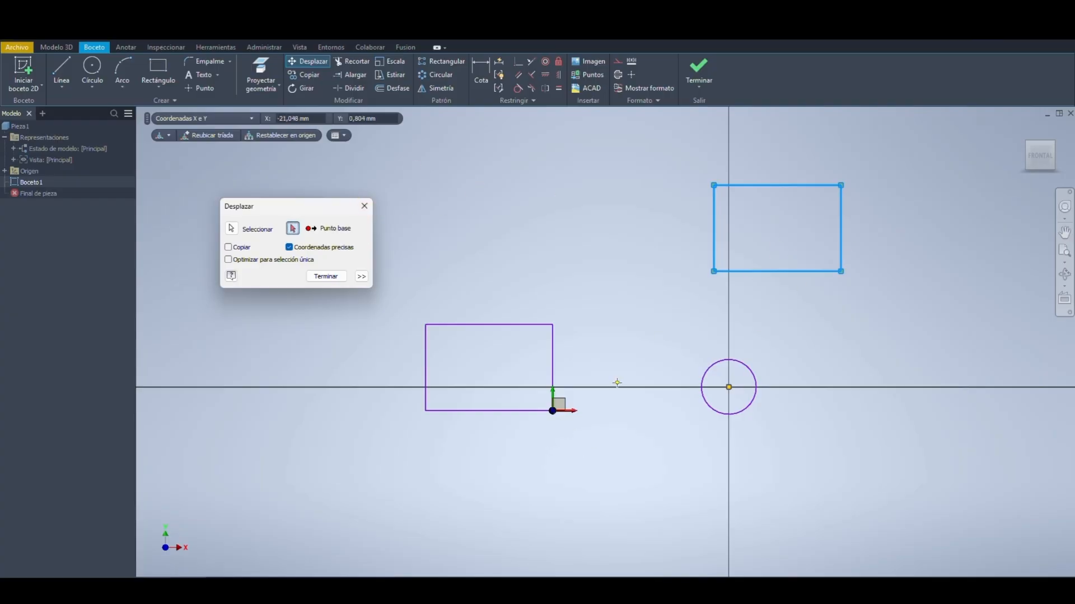
click(778, 233)
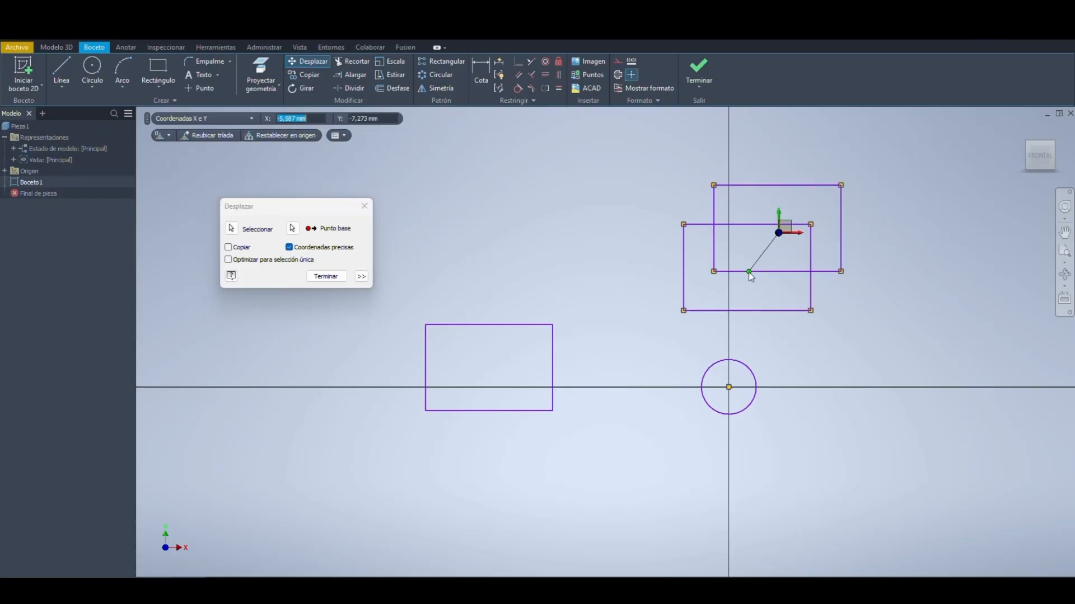
click(564, 257)
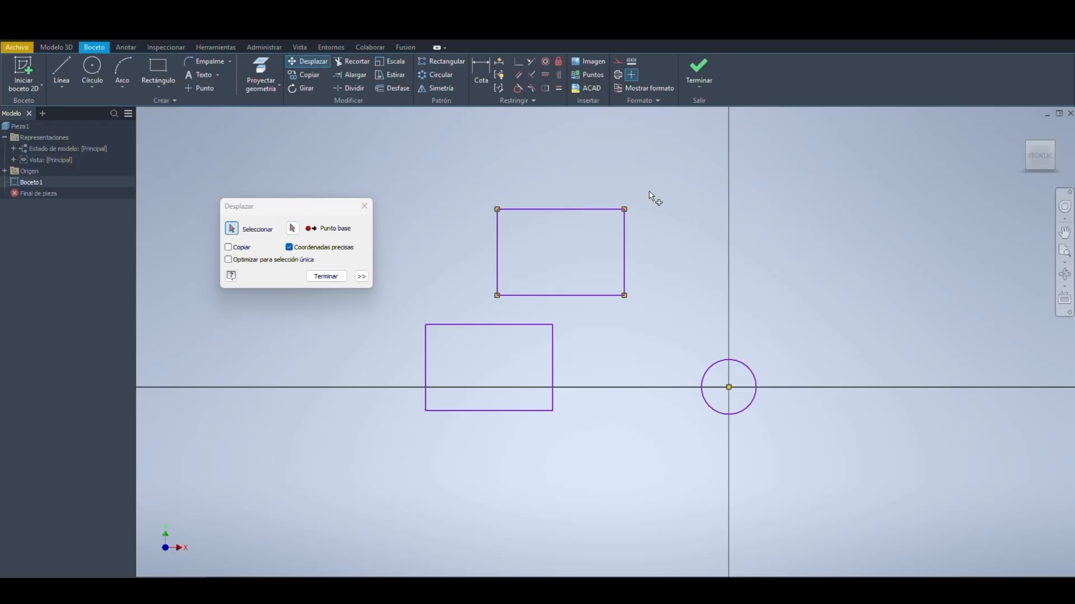
Step: Move the upper rectangle by an interior base point to the upper right of the circle, with the coordinate triad reset to the origin
drag(672, 189, 472, 313)
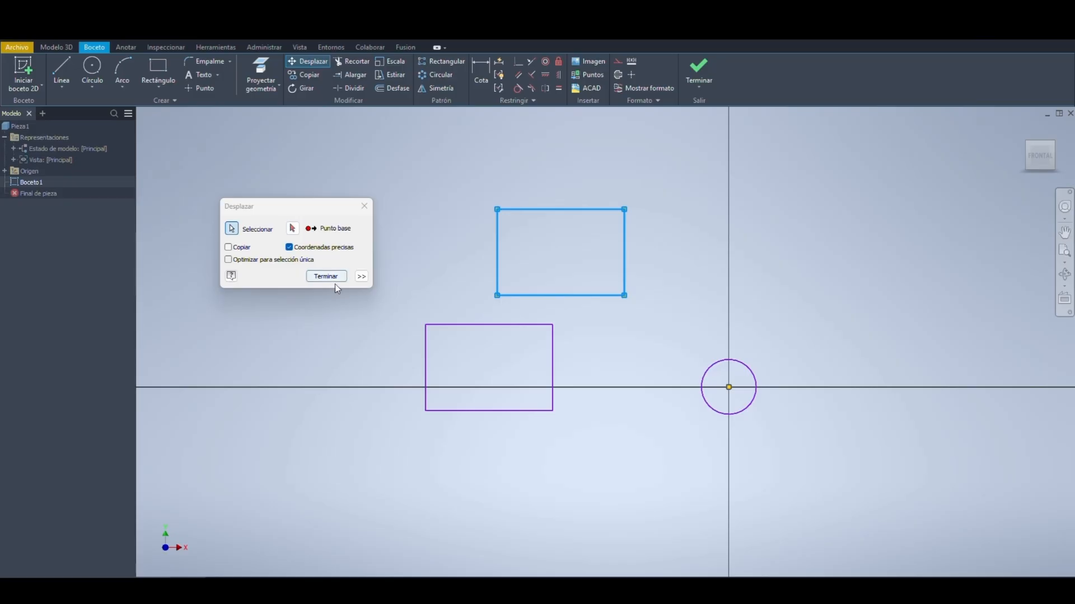
click(293, 229)
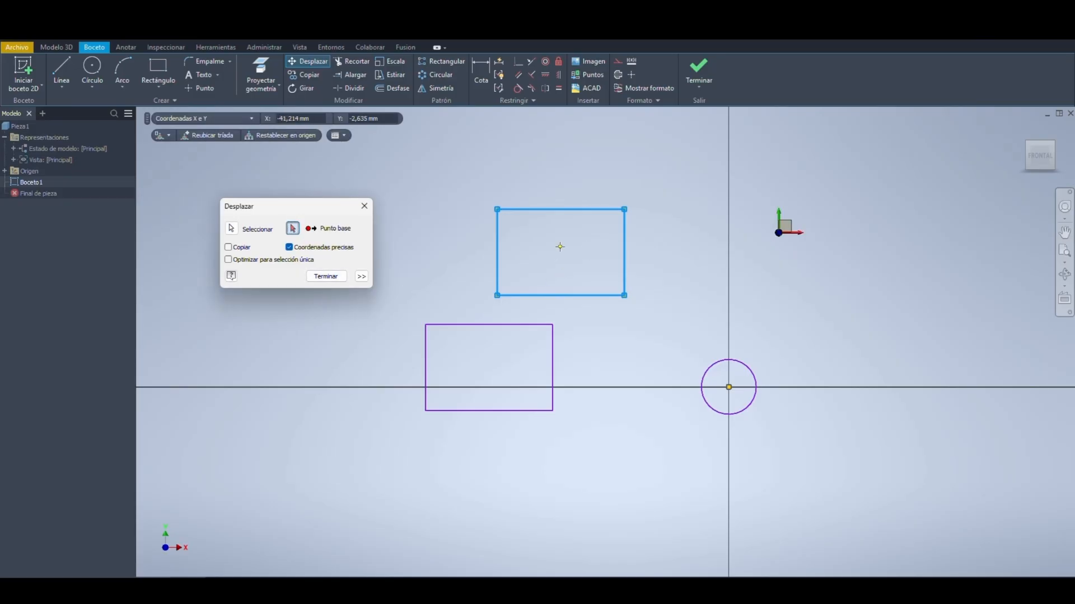
click(559, 247)
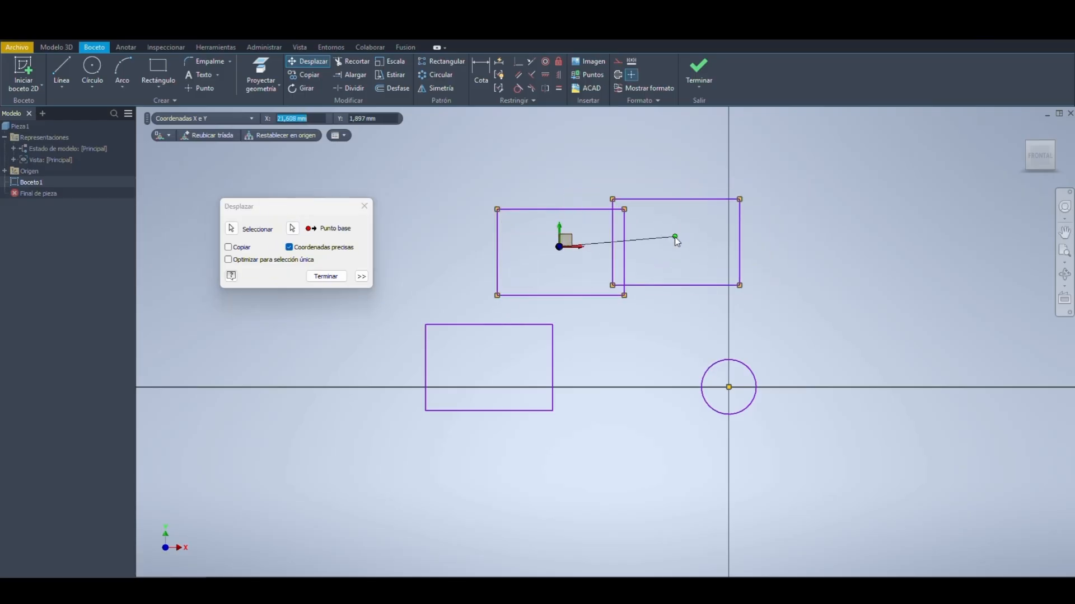
click(271, 139)
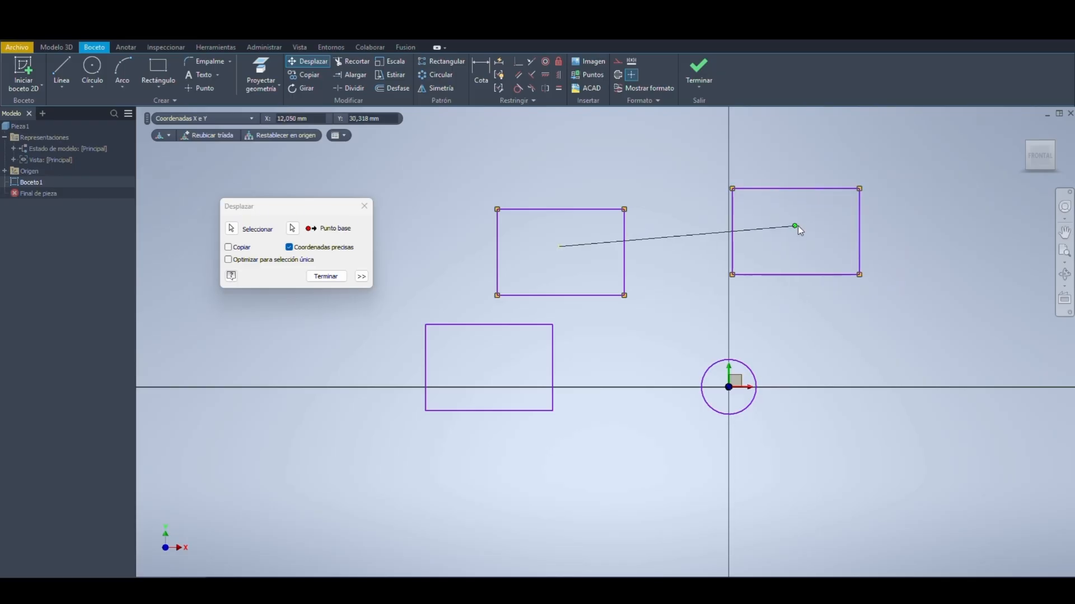
click(821, 220)
click(325, 276)
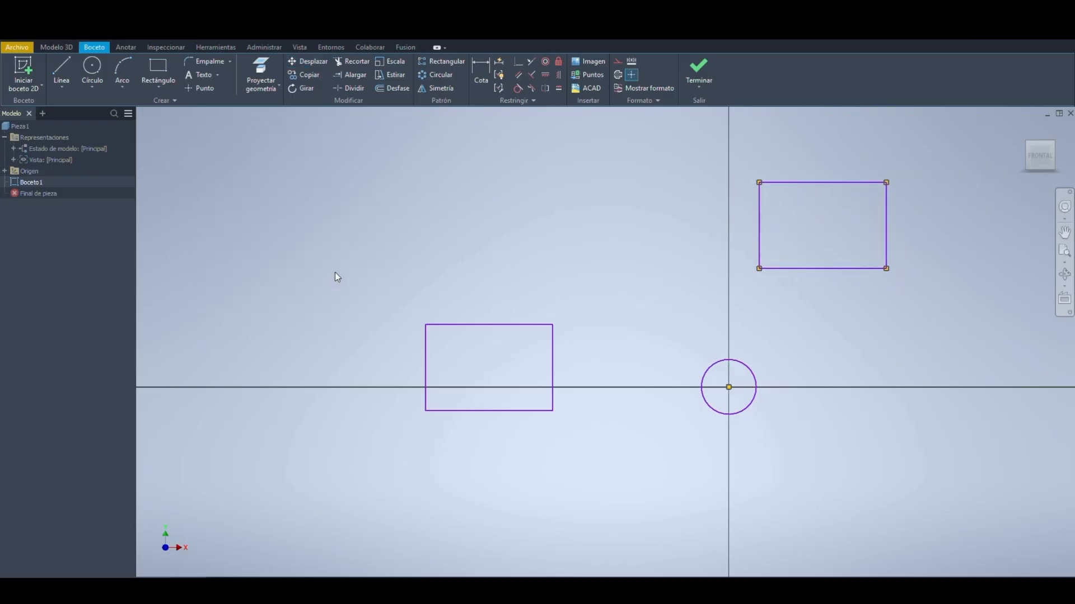
Step: Delete both rectangles from the sketch, keeping only the circle
drag(942, 166, 726, 301)
key(Delete)
drag(587, 306, 410, 407)
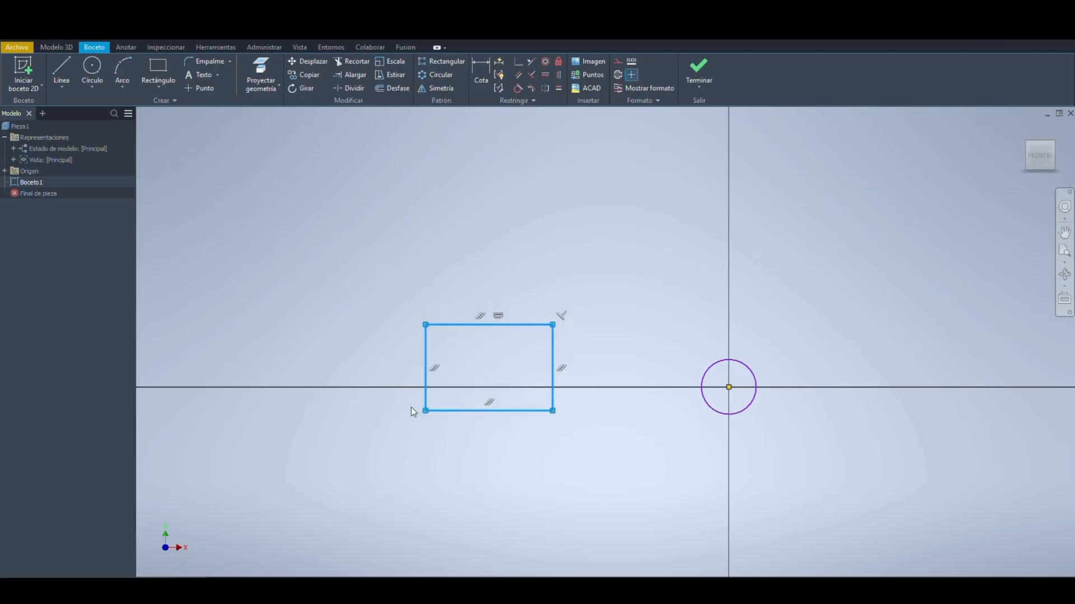
key(Delete)
Step: Draw a two-point rectangle around the circle at the origin
click(158, 68)
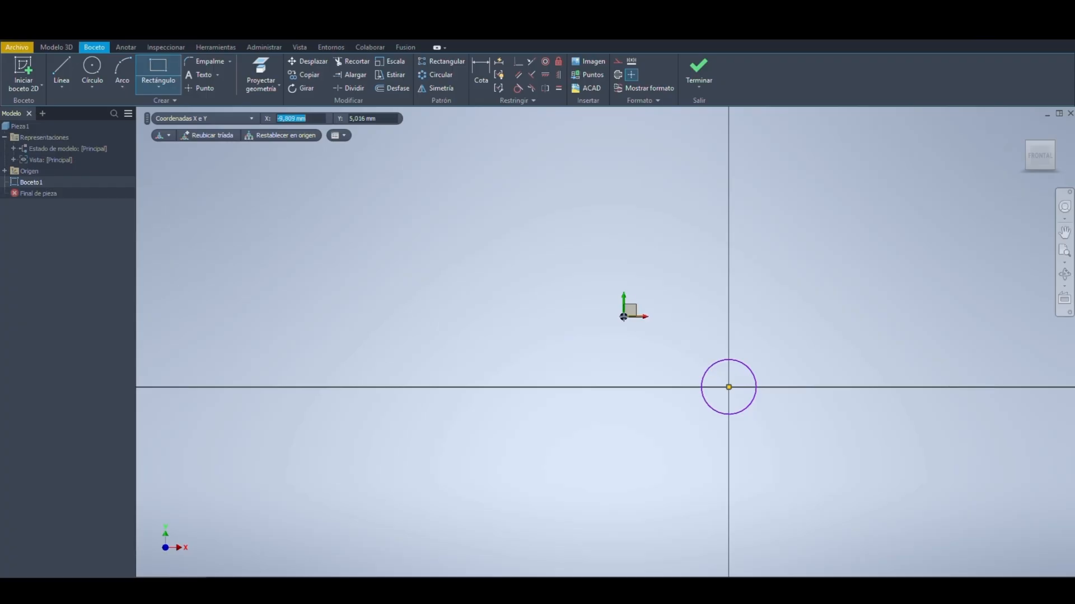
click(623, 316)
click(824, 460)
key(Escape)
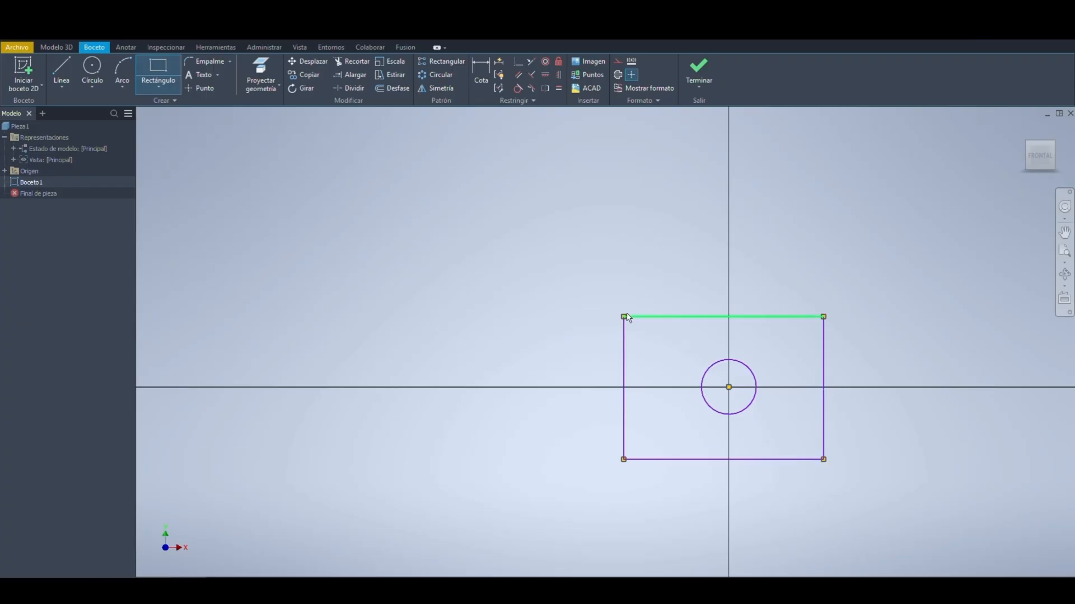
key(Escape)
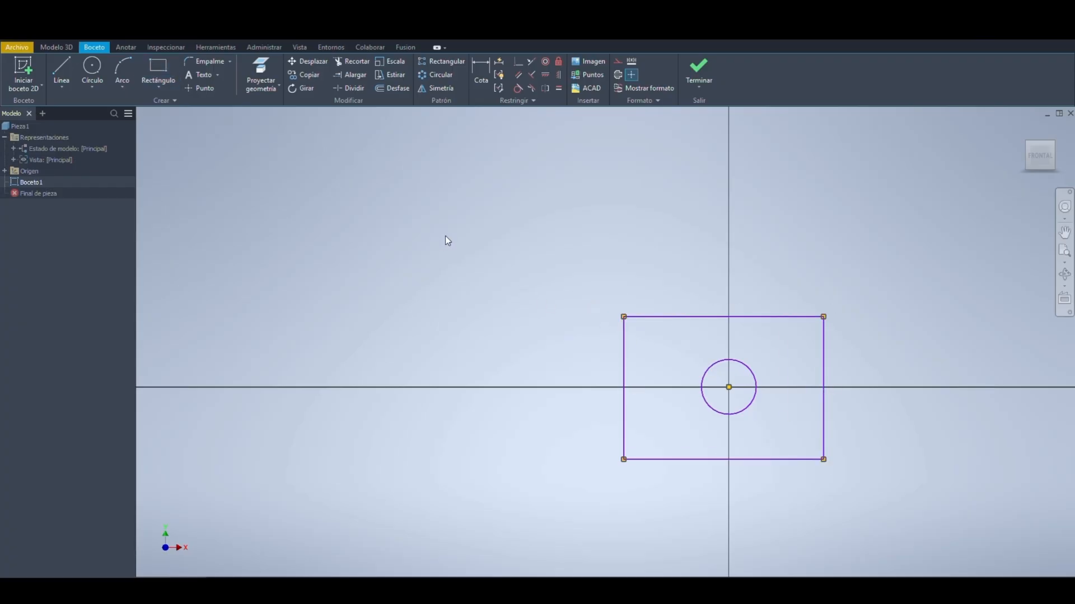
Step: Copy the rectangle's right edge by its lower endpoint, placing one copy to the upper left and two beyond the rectangle's right side
click(314, 73)
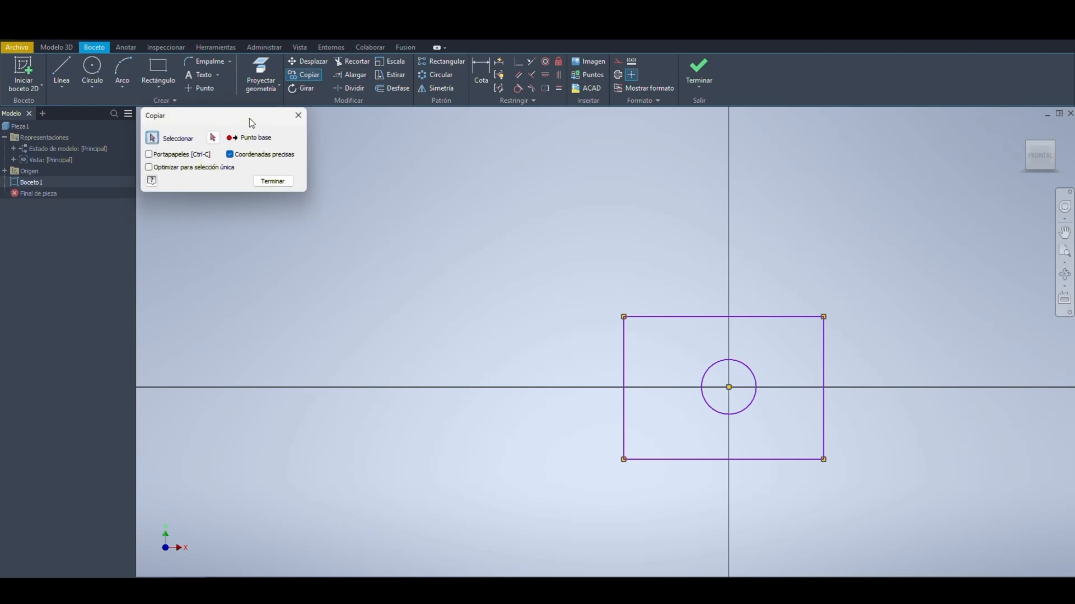
click(826, 350)
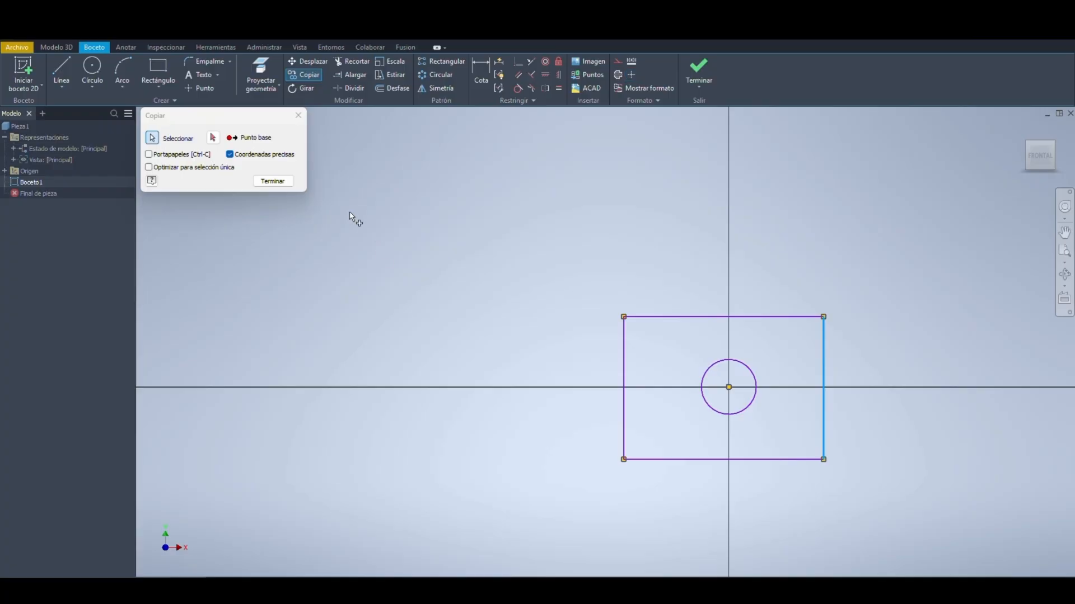
click(213, 138)
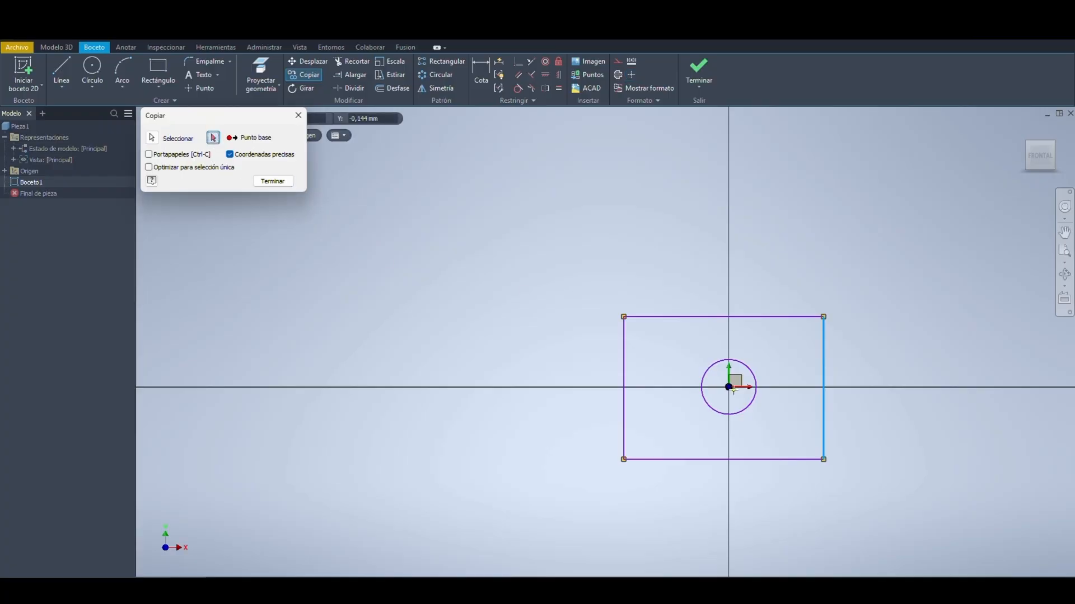
click(823, 459)
click(467, 334)
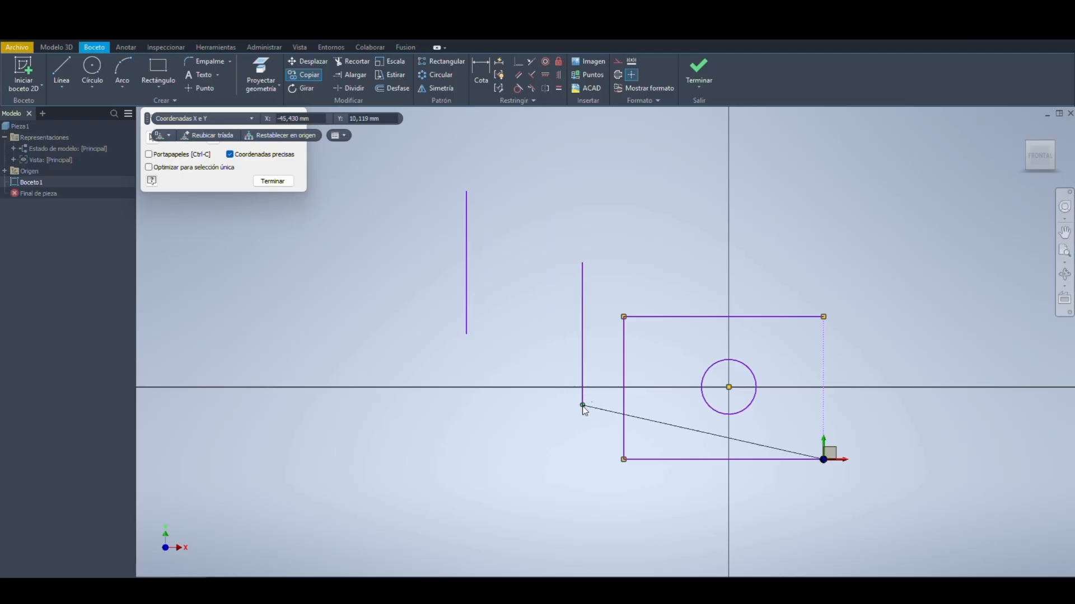
click(898, 326)
click(941, 451)
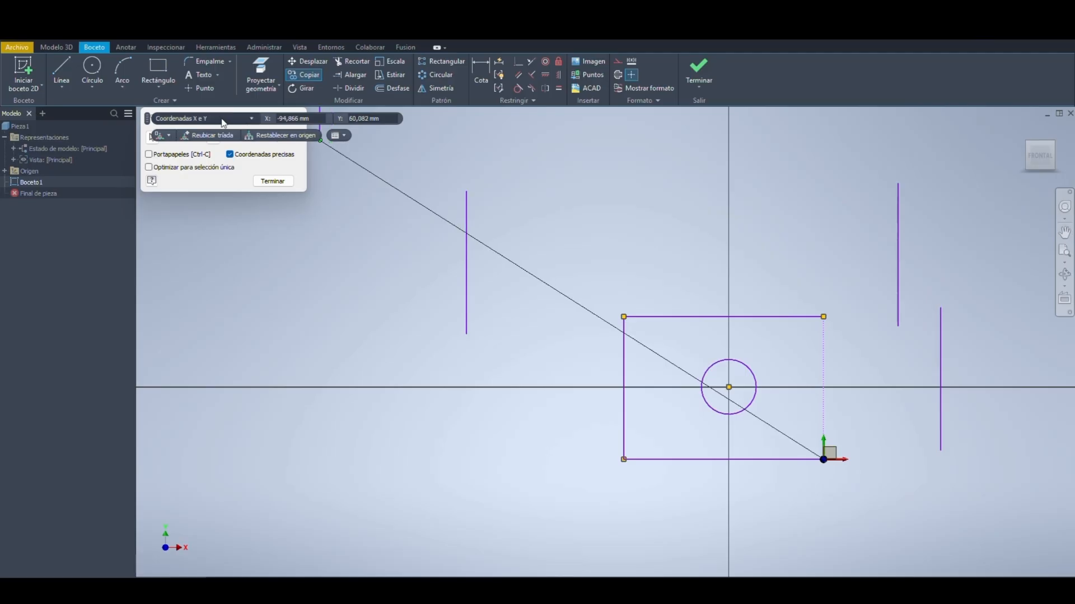
Step: Place another copy of the edge above the rectangle's right side, and two more with precise coordinates disabled
drag(165, 112, 201, 203)
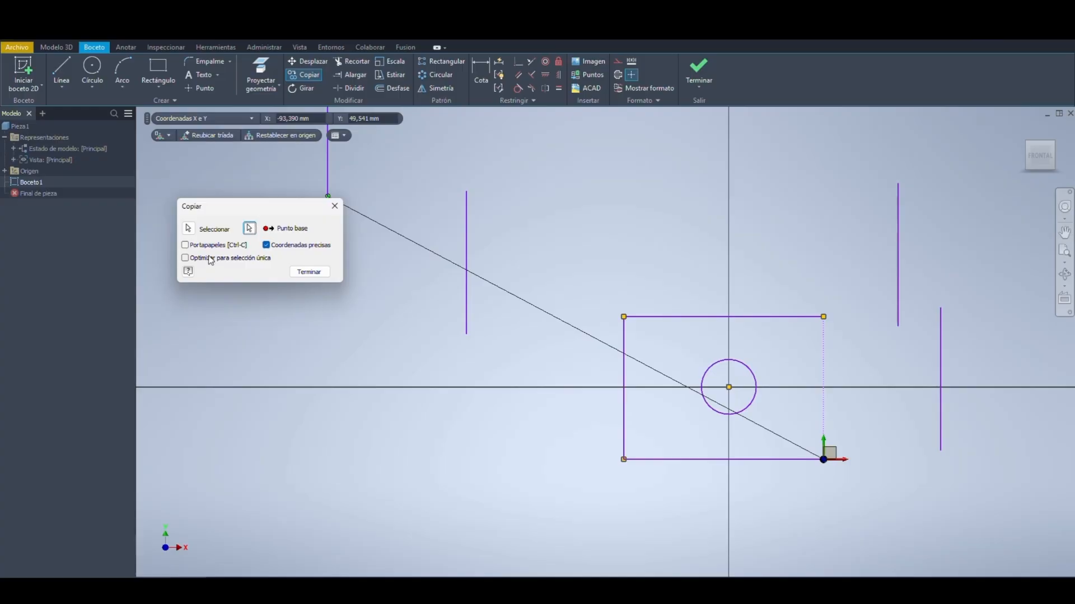
click(815, 280)
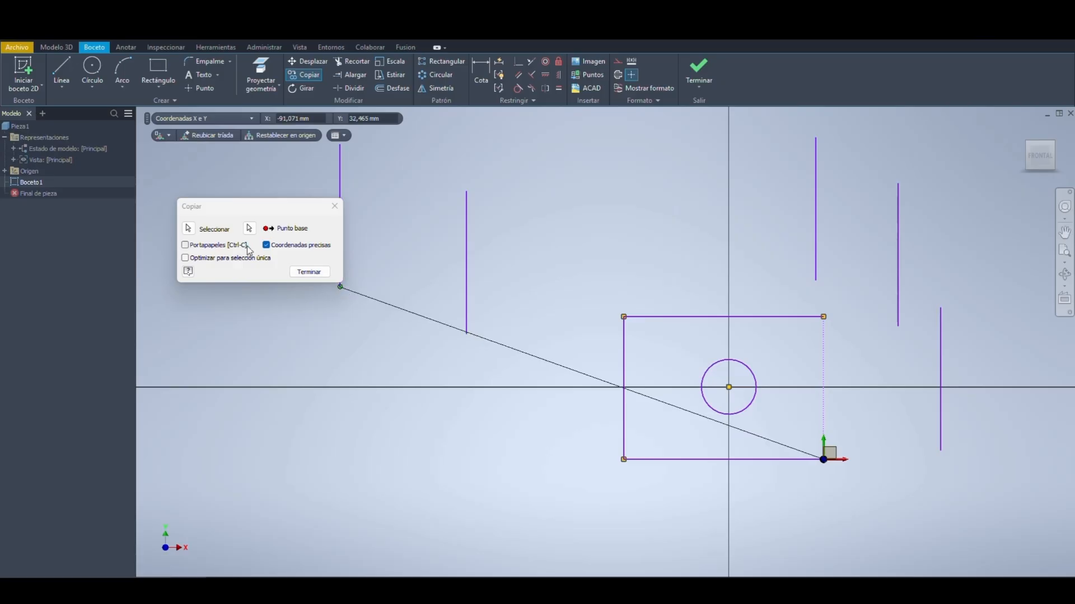
click(267, 245)
click(603, 262)
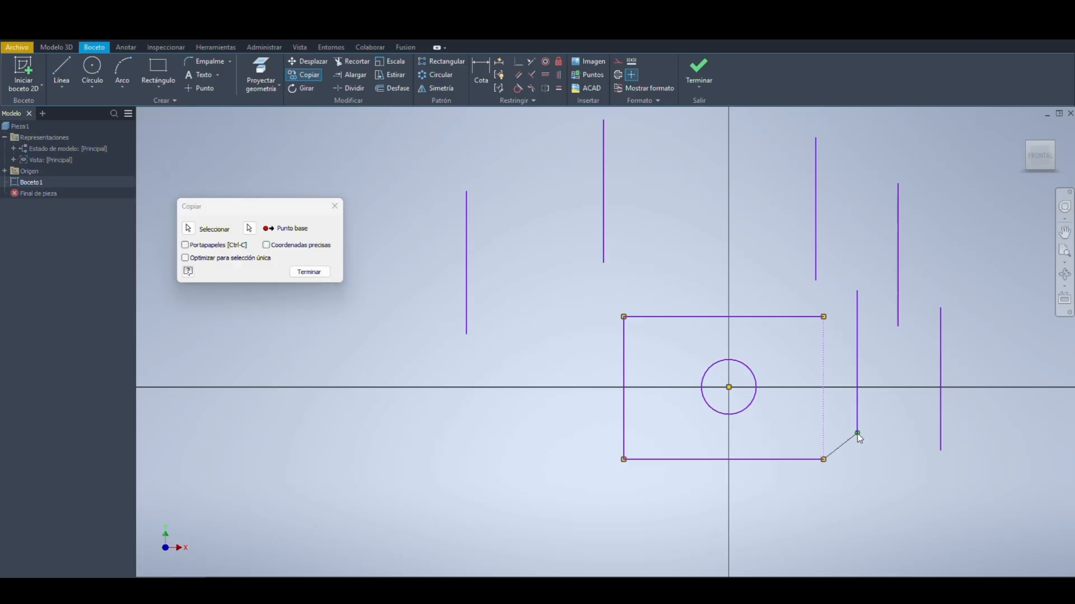
click(857, 432)
click(309, 272)
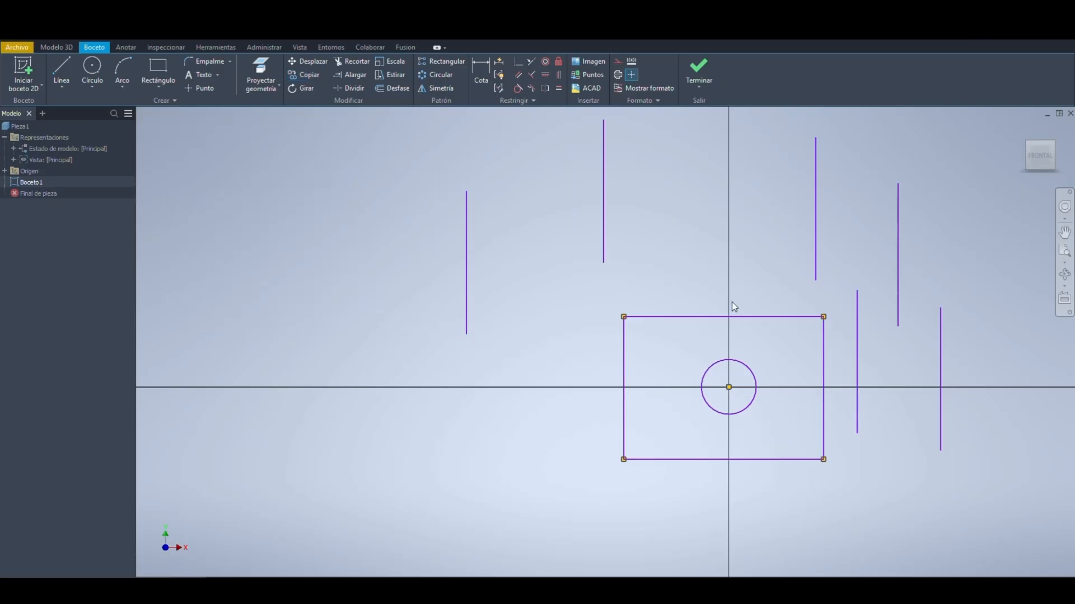
Step: Delete all the copied vertical lines around the rectangle
drag(959, 188, 361, 274)
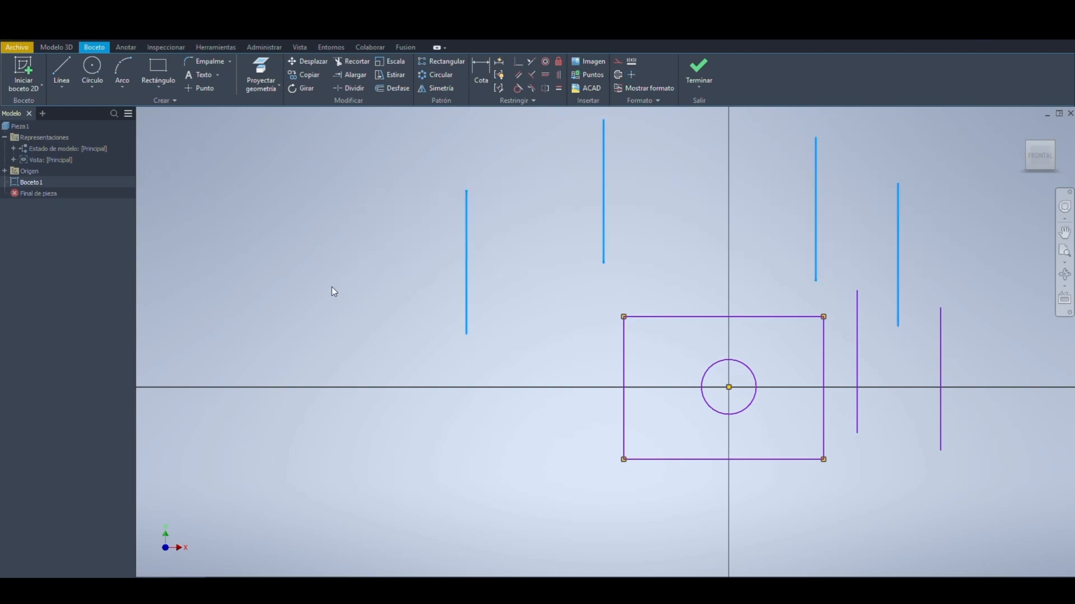
key(Delete)
drag(978, 365, 858, 396)
key(Delete)
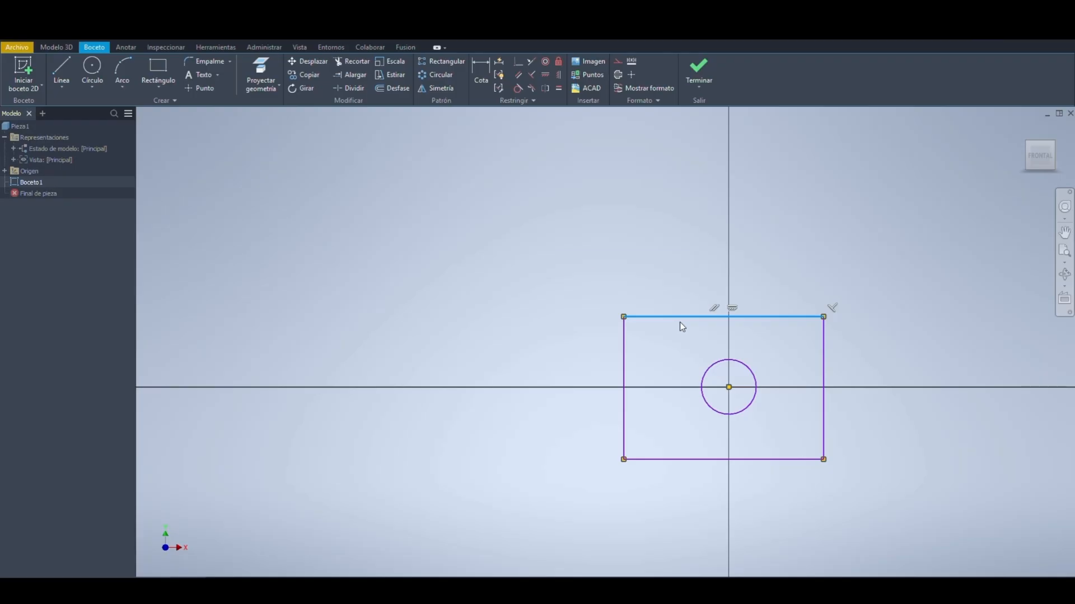
Step: Paste five copies of the rectangle's top edge into the area above and to the left of the rectangle
key(ctrl+v)
key(ctrl+v)
key(ctrl+v)
key(ctrl+v)
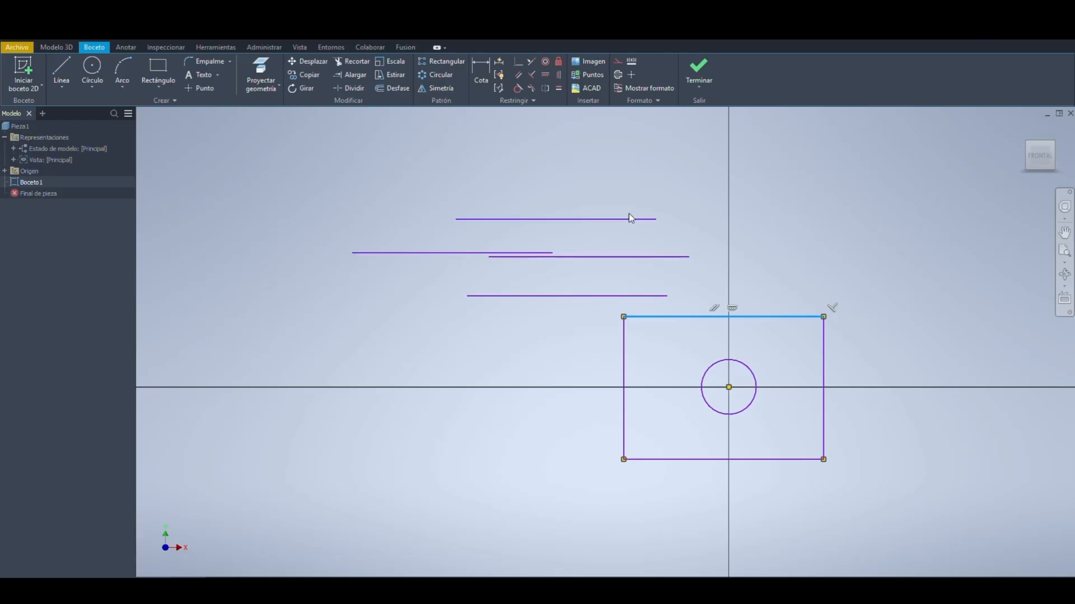
key(ctrl+v)
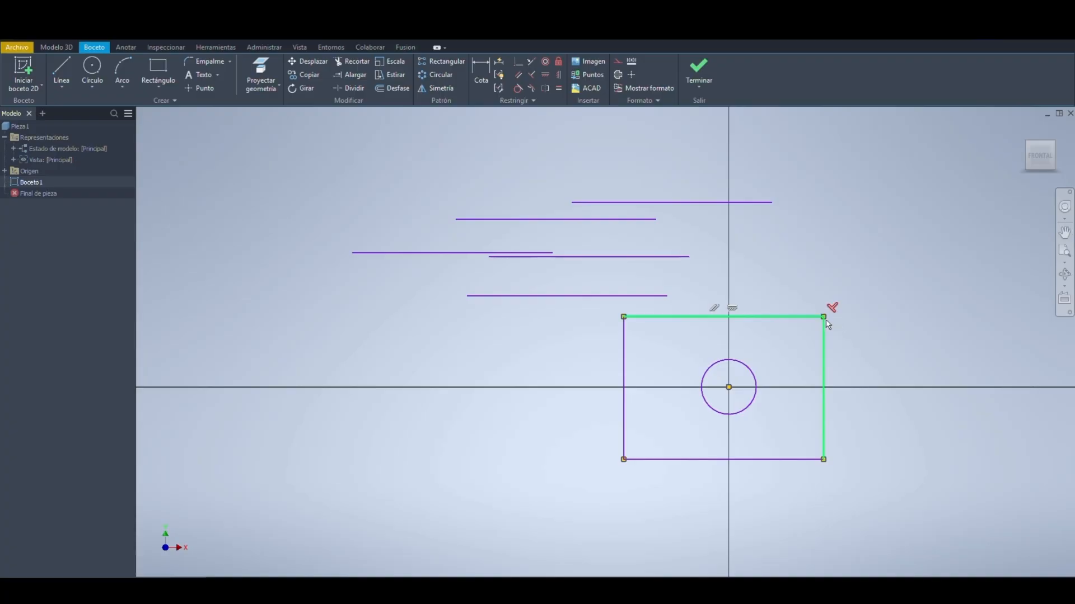
Step: Delete the five pasted horizontal lines above the rectangle
click(684, 318)
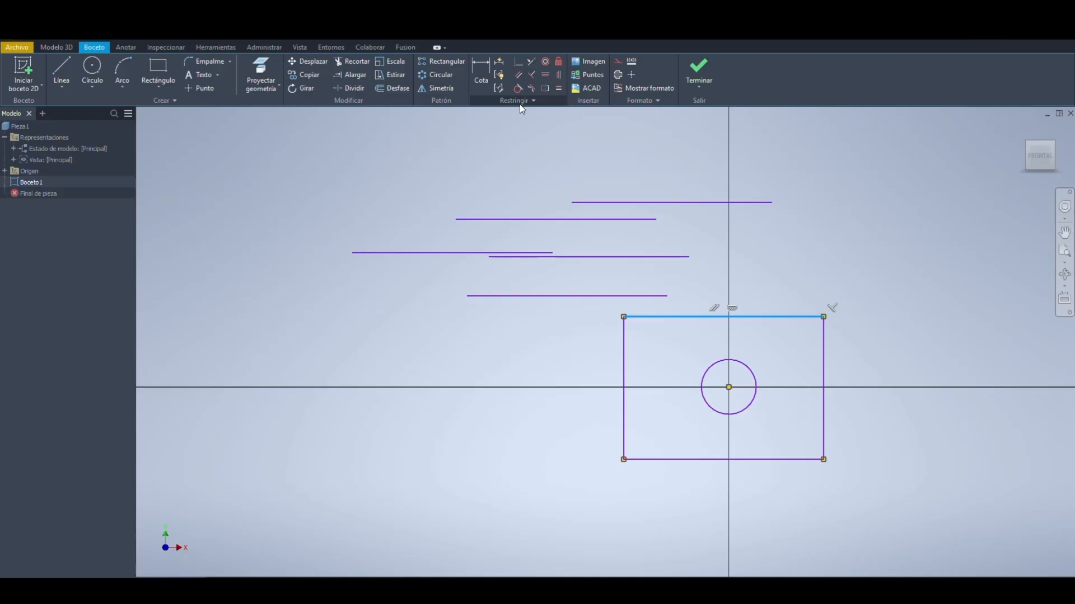
drag(601, 176, 463, 331)
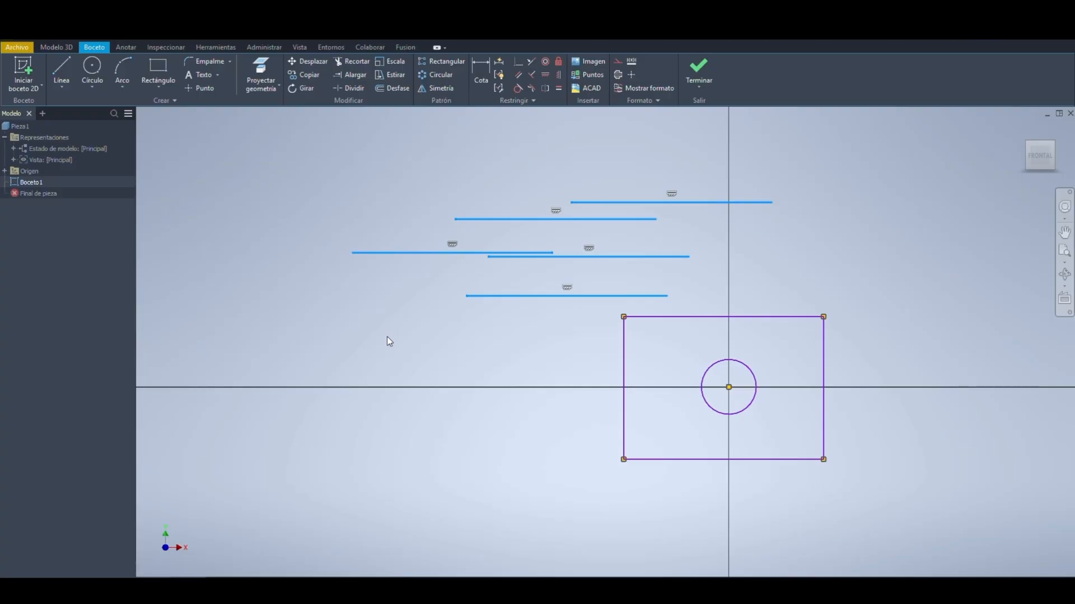
key(Delete)
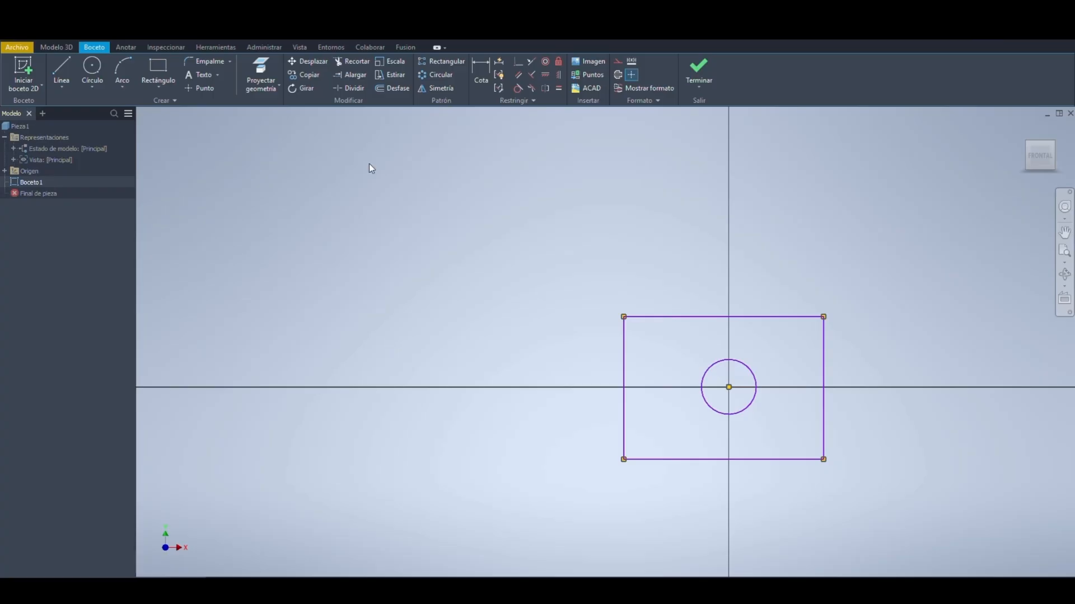
Step: Rotate the rectangle freehand about a center point above it, removing the constraints to other geometry
click(301, 89)
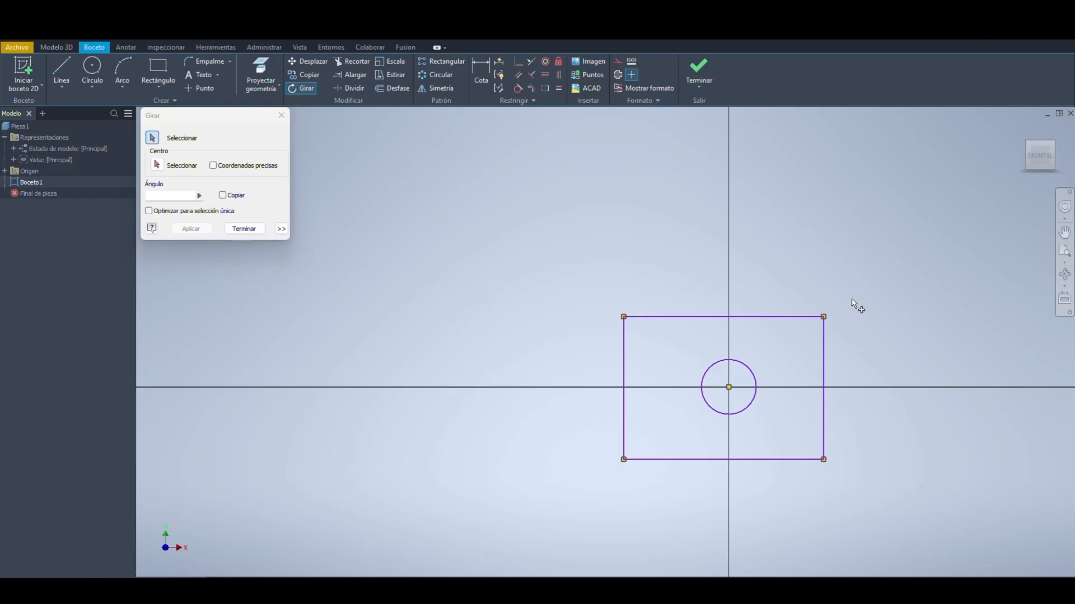
drag(851, 300, 560, 332)
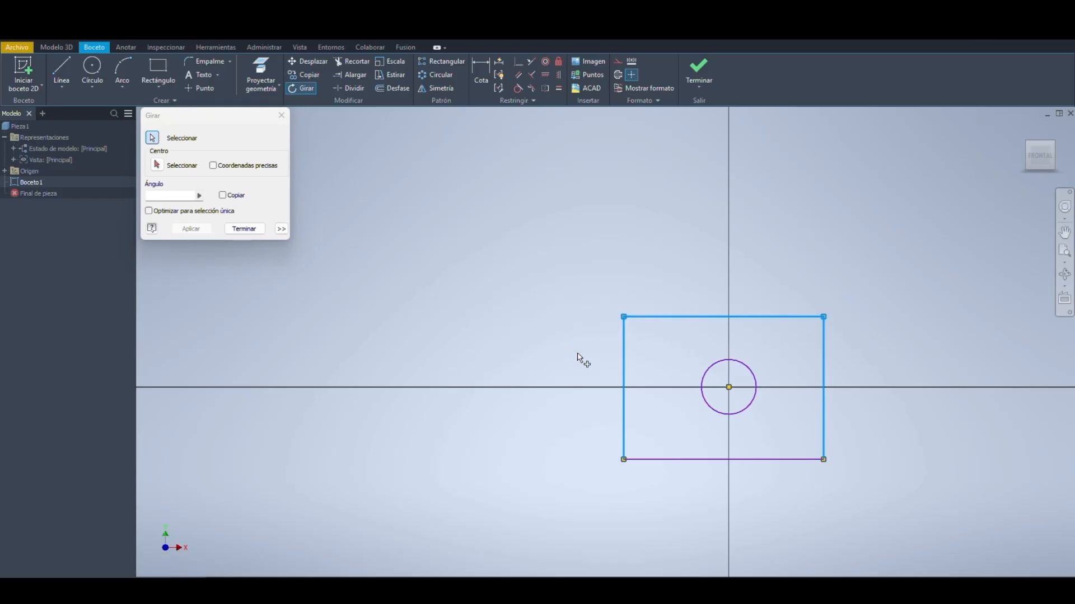
click(803, 461)
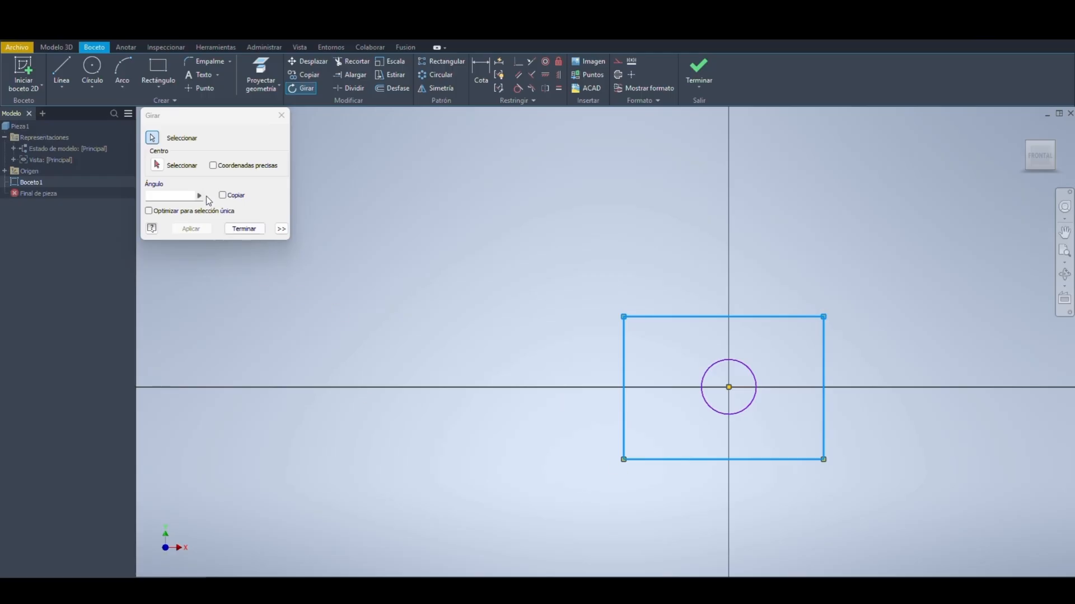
click(159, 166)
click(158, 163)
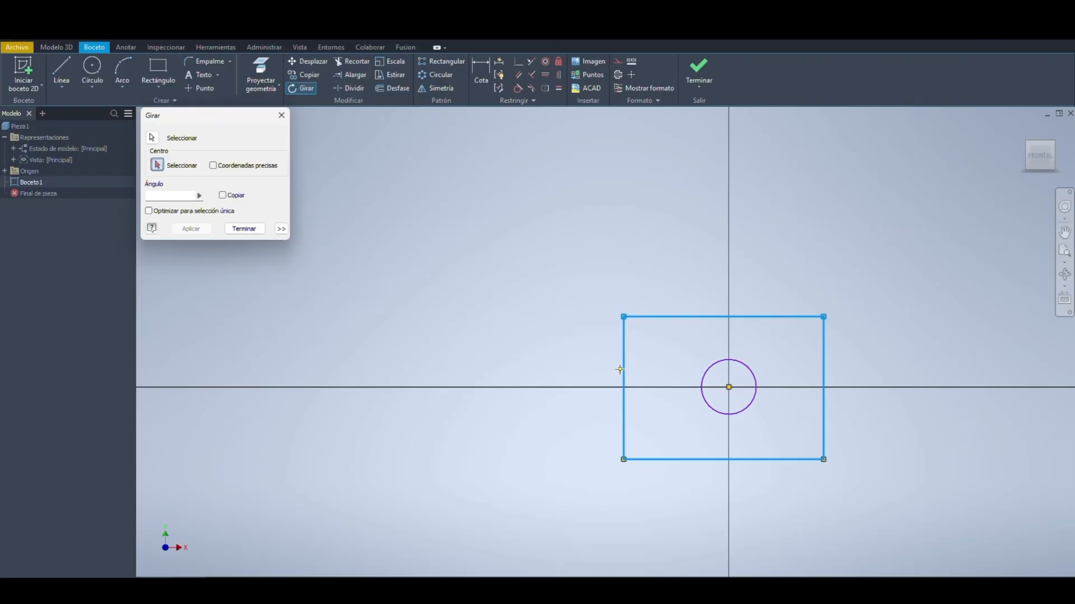
click(710, 226)
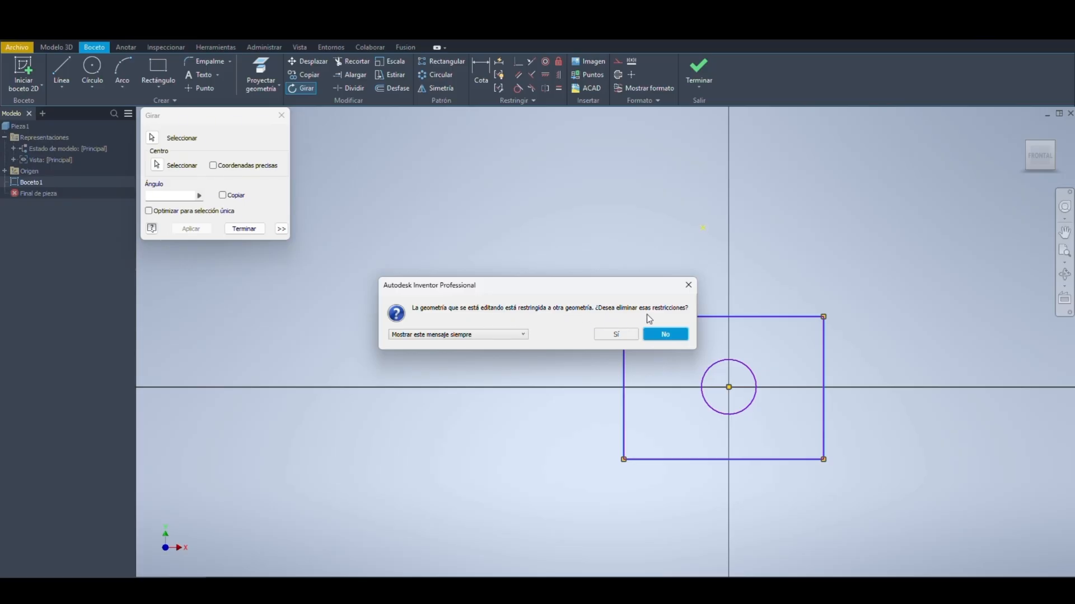
click(614, 335)
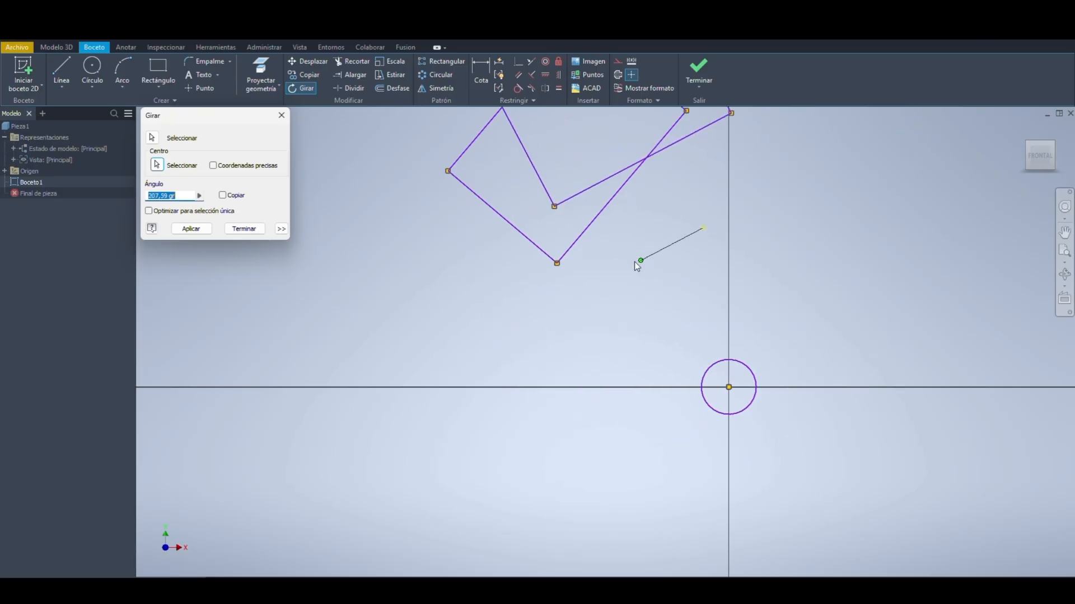
click(844, 448)
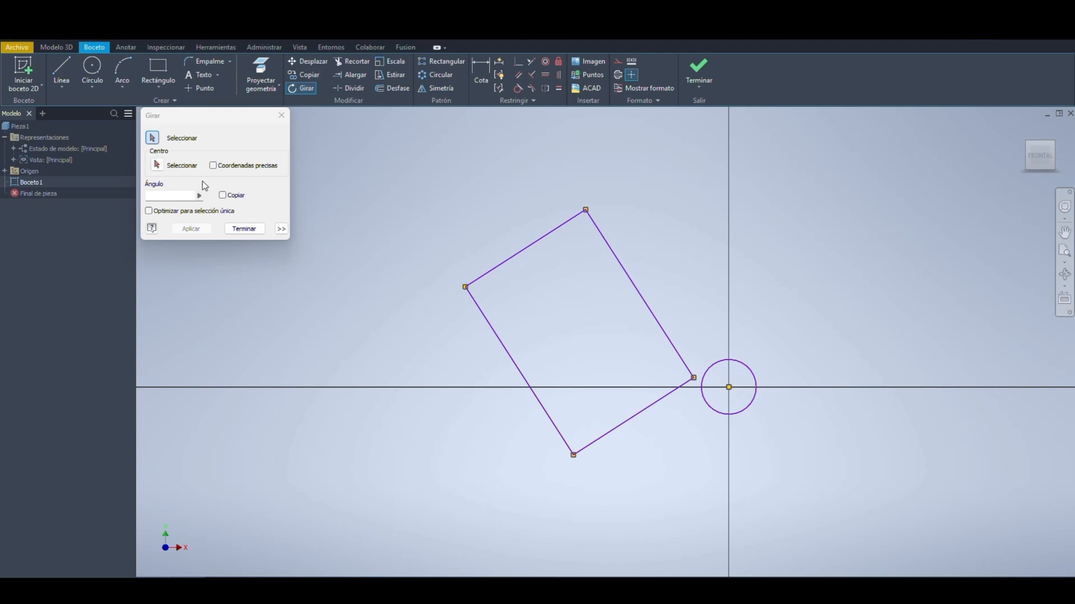
Step: Enable precise coordinates and rotate the whole rectangle freehand about a center point placed inside it
drag(699, 178, 438, 452)
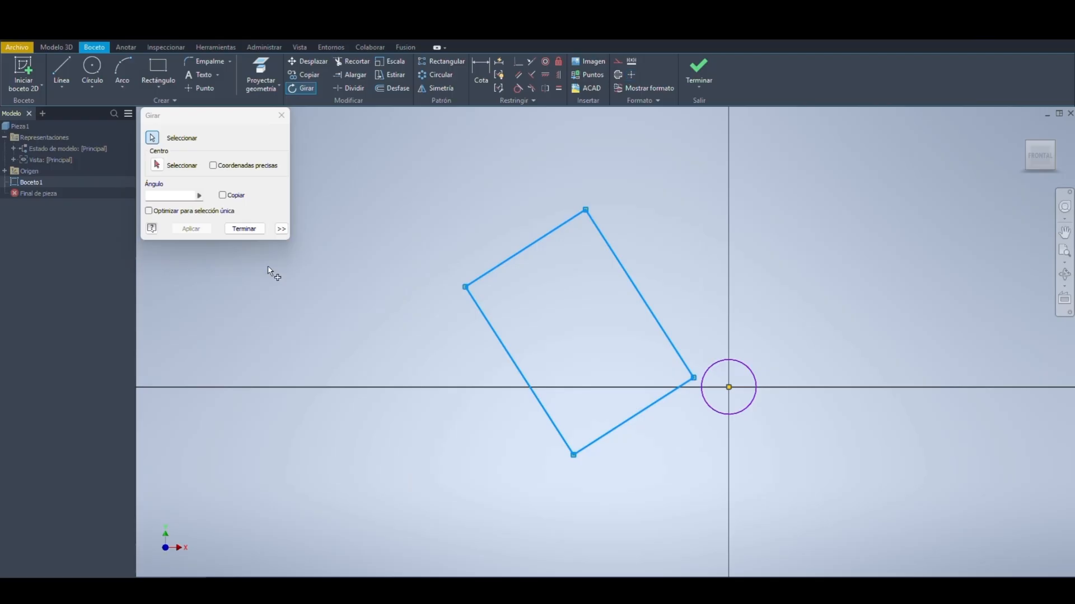
click(179, 166)
click(579, 324)
click(214, 165)
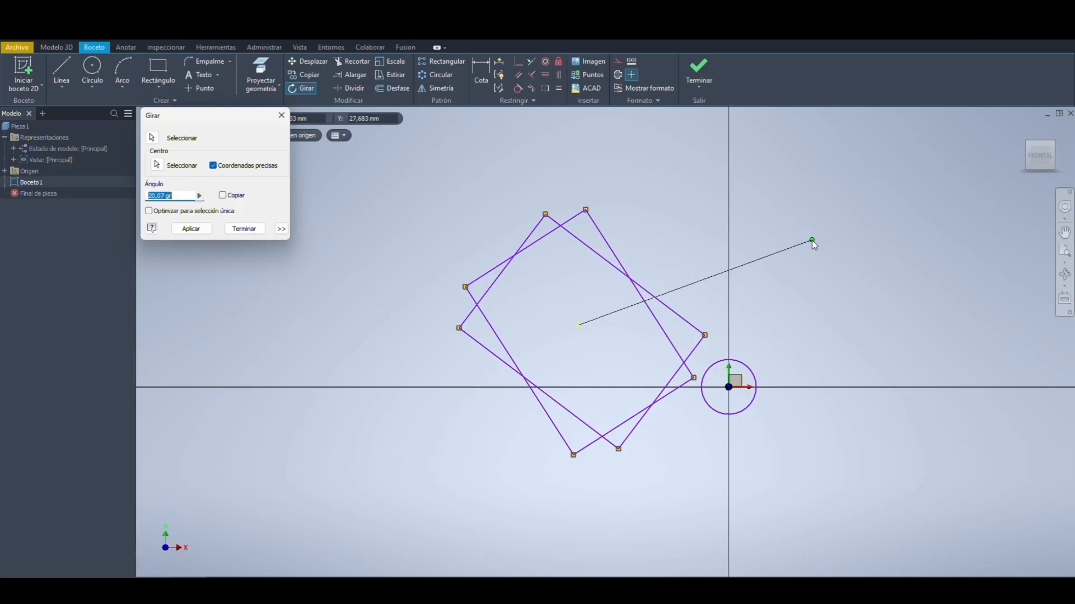
drag(192, 112, 199, 171)
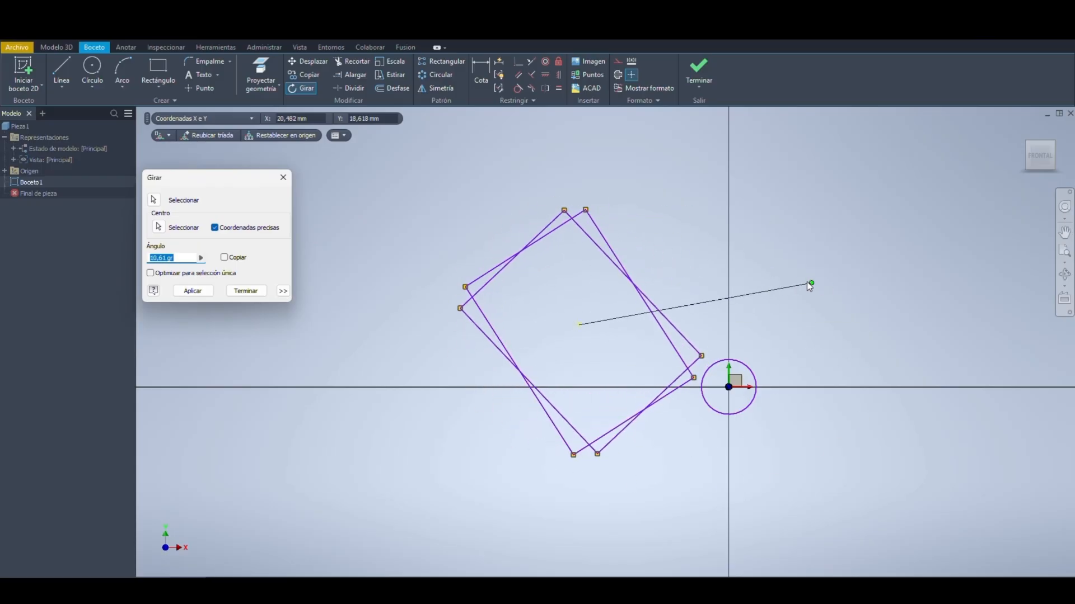
click(808, 250)
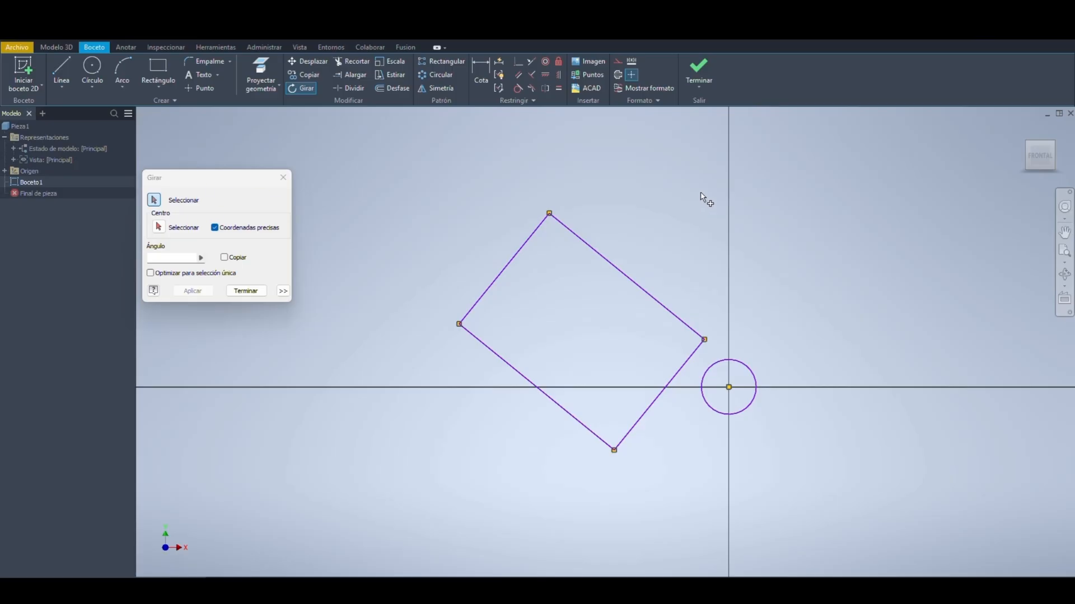
Step: Rotate the tilted rectangle about a point near its middle until its long edges run roughly horizontal, and finish the rotation
drag(700, 192, 436, 467)
click(158, 226)
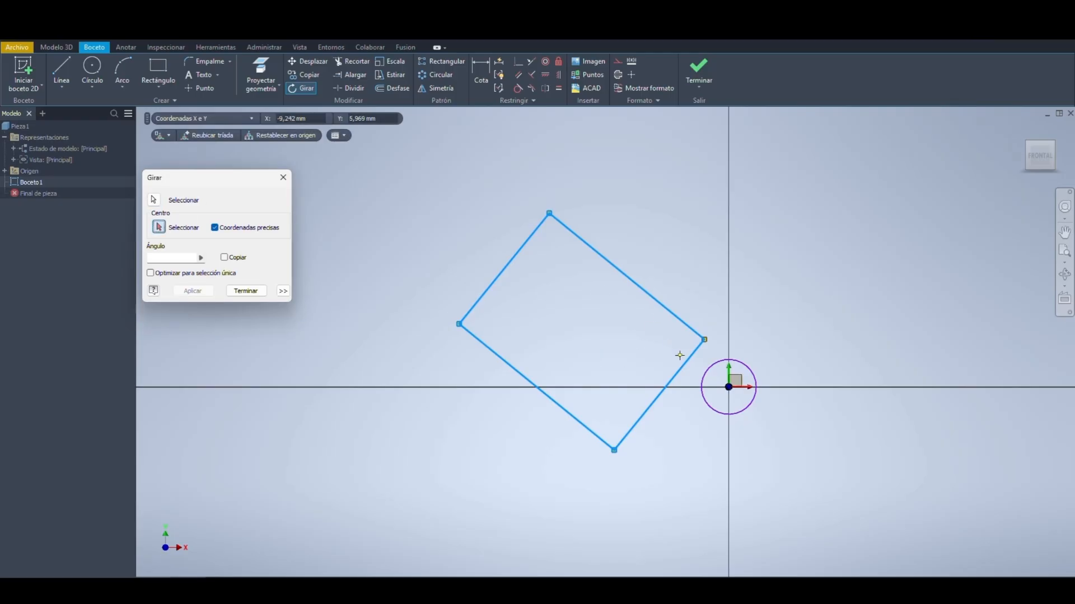
click(581, 327)
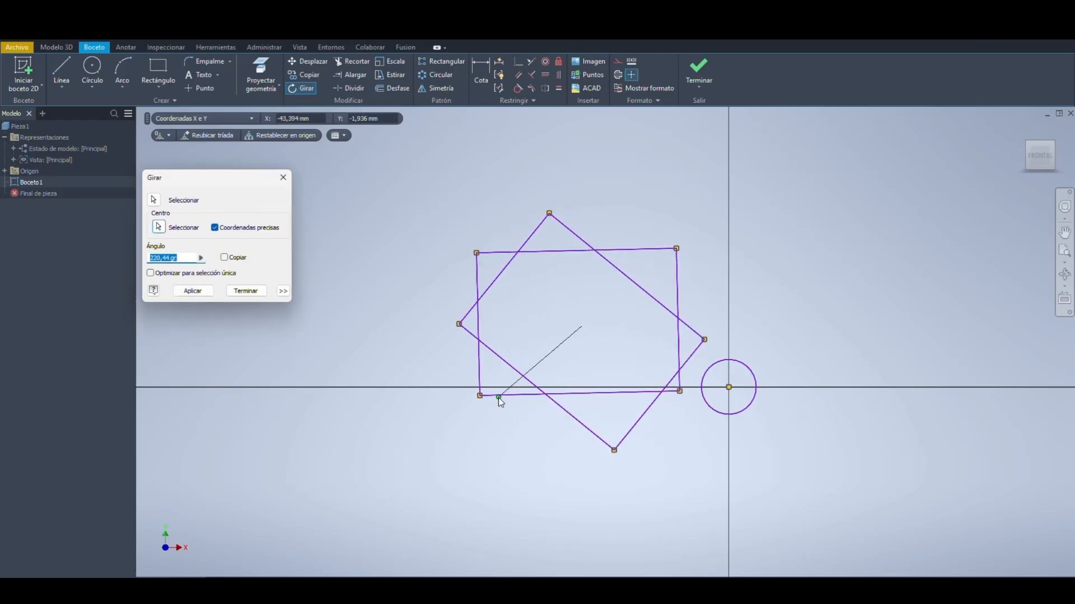
key(Escape)
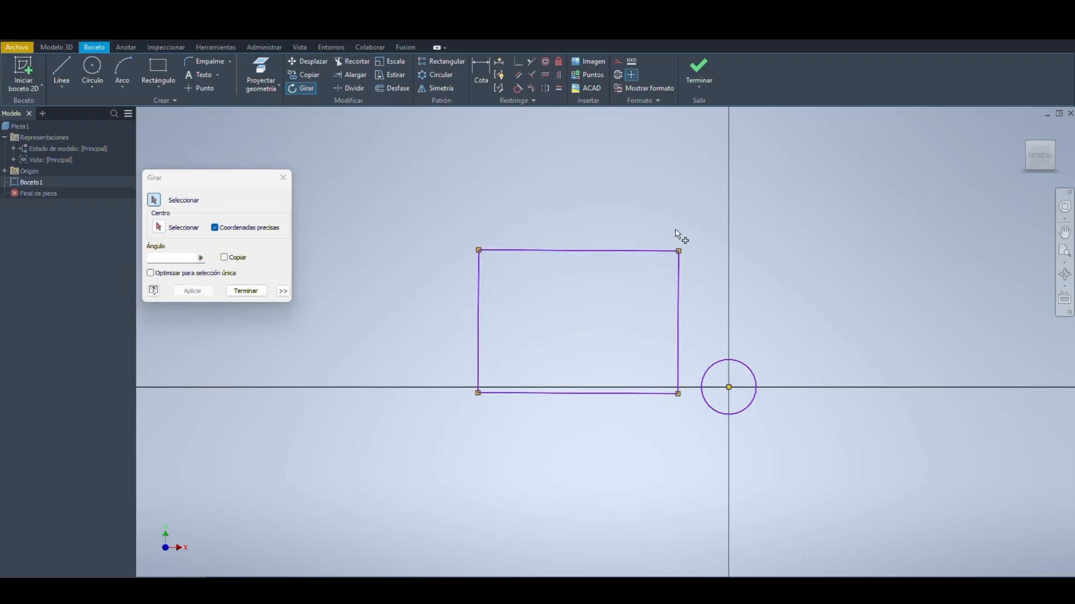
drag(680, 229, 442, 430)
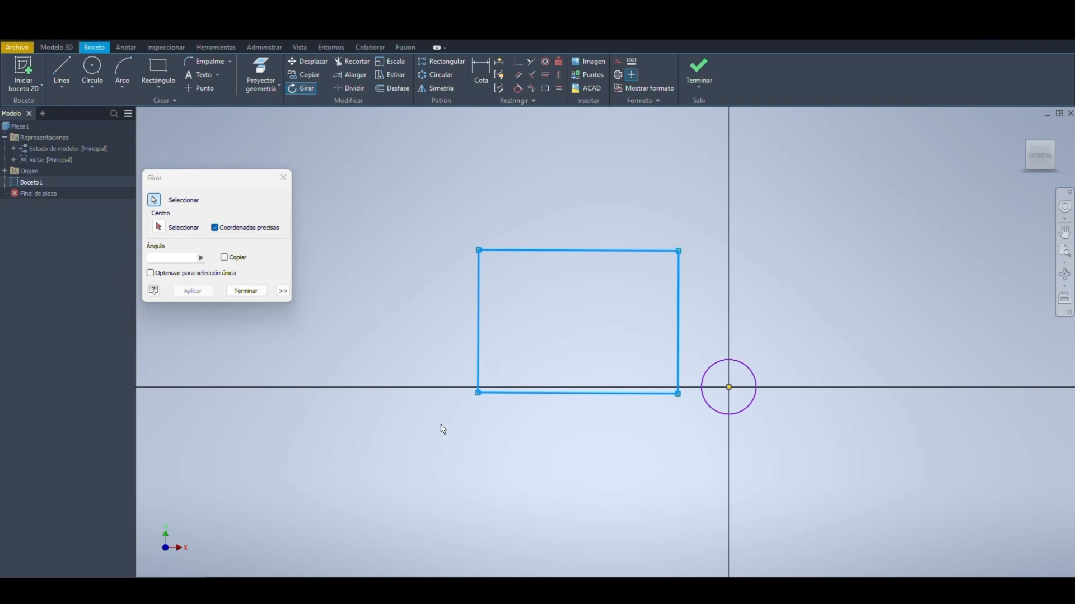
click(159, 228)
click(478, 393)
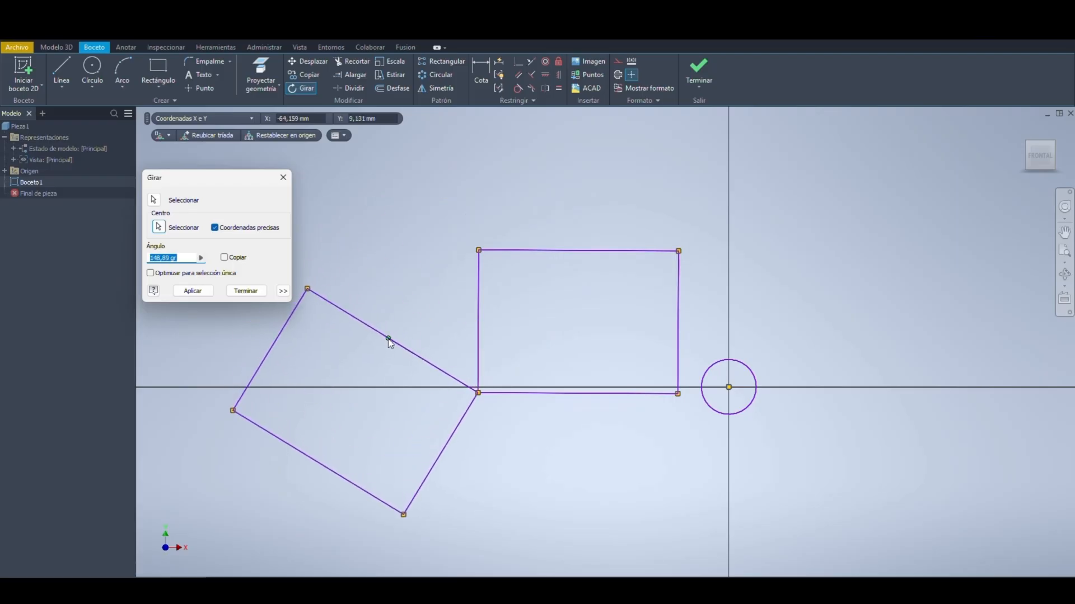
click(259, 291)
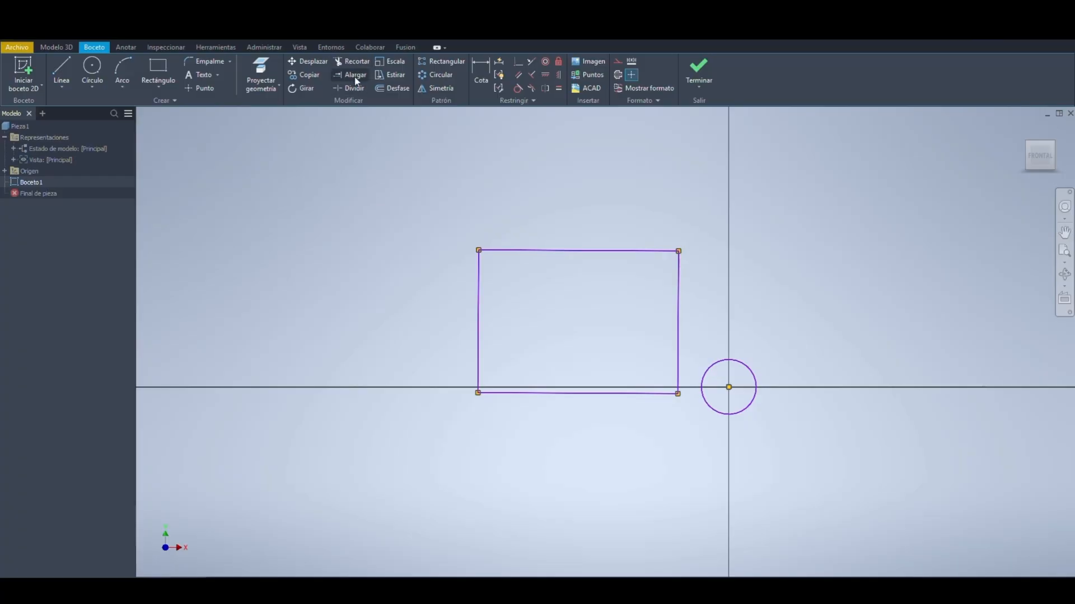
Step: Trim away the rectangle's top, left and bottom edges
click(353, 59)
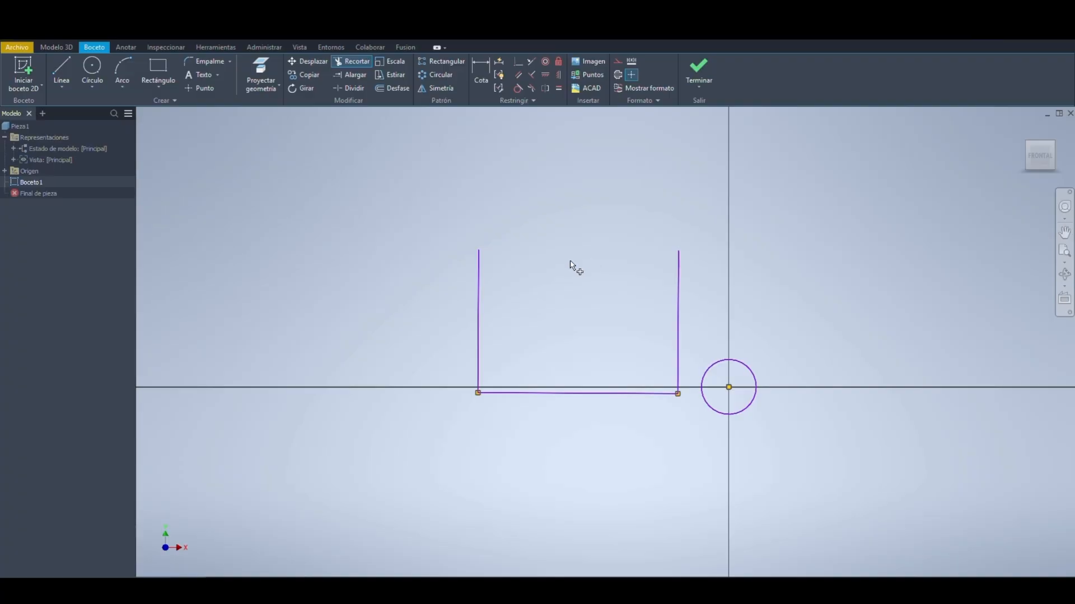
right_click(480, 285)
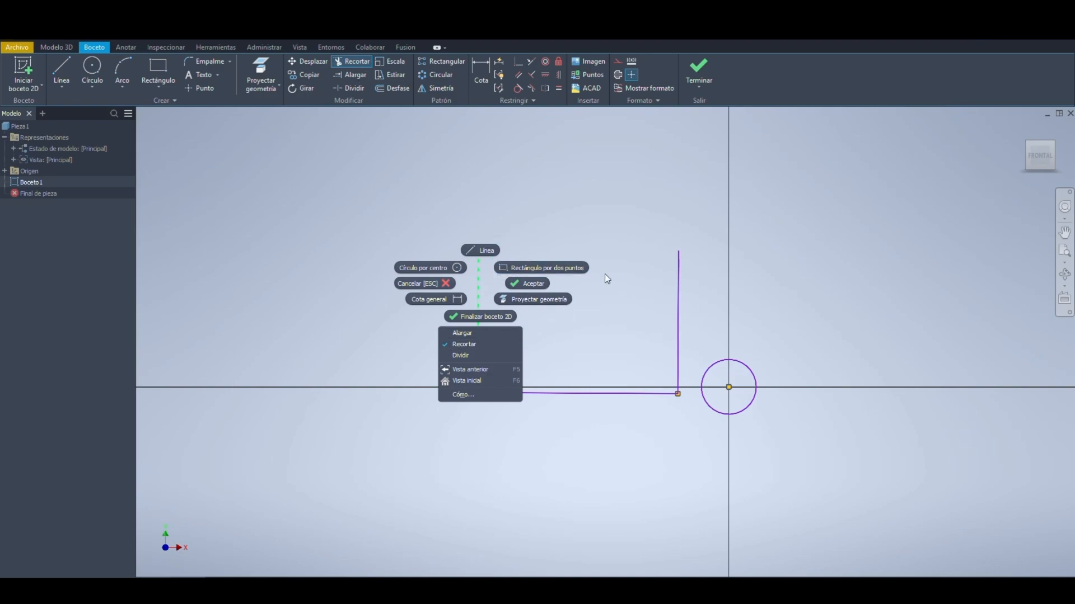
click(473, 177)
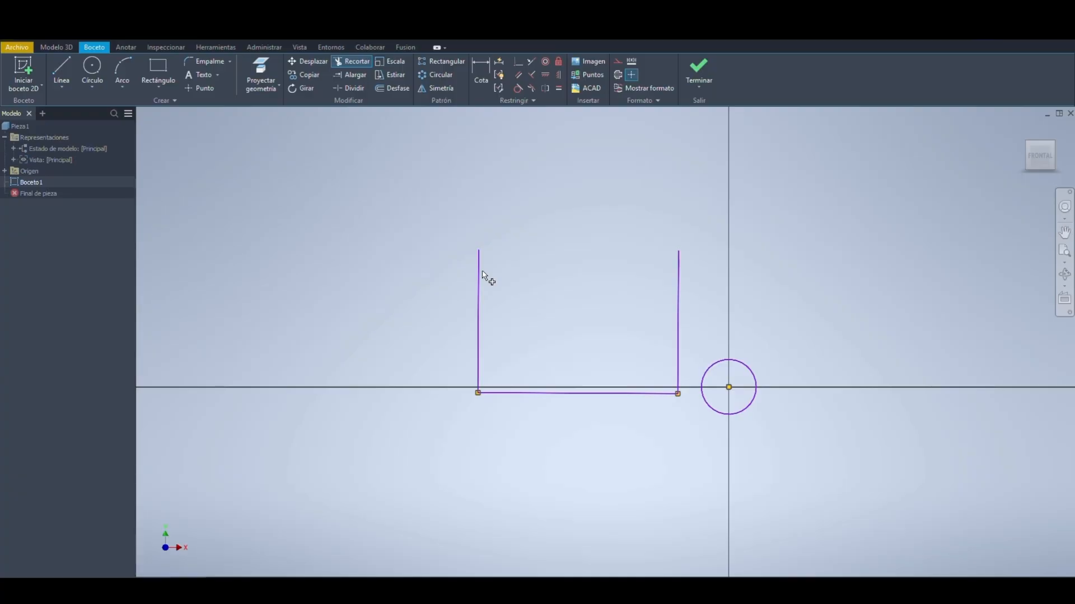
drag(556, 262, 562, 287)
drag(490, 256, 445, 258)
mouse_move(503, 390)
mouse_down()
mouse_move(482, 387)
mouse_move(483, 396)
mouse_up()
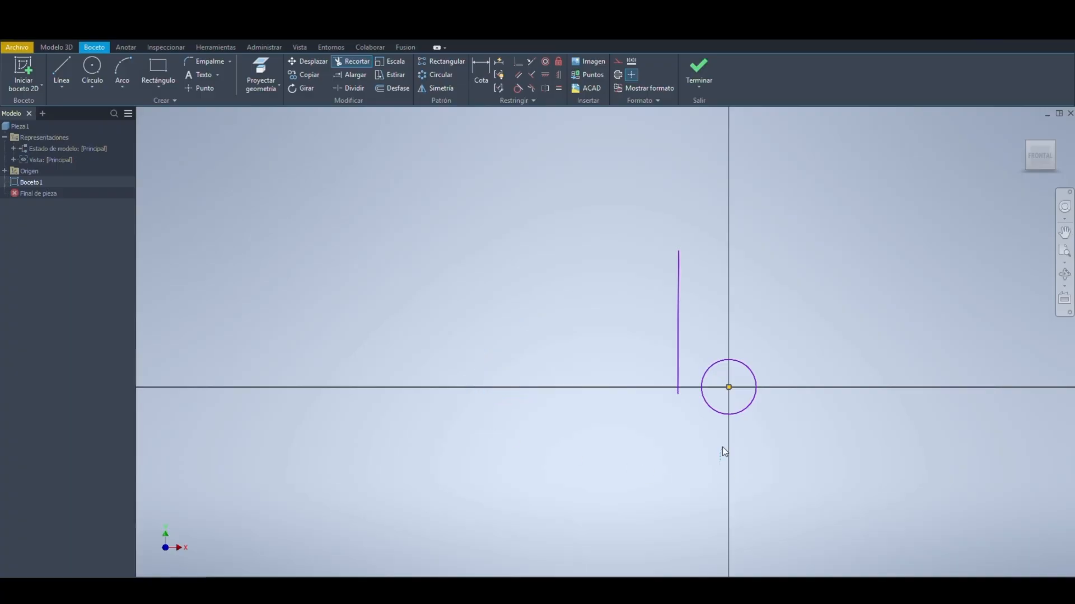
Step: Leave the Trim command and delete the remaining vertical line beside the circle
drag(738, 405, 717, 414)
drag(756, 330, 688, 455)
drag(744, 347, 744, 346)
key(Escape)
click(678, 319)
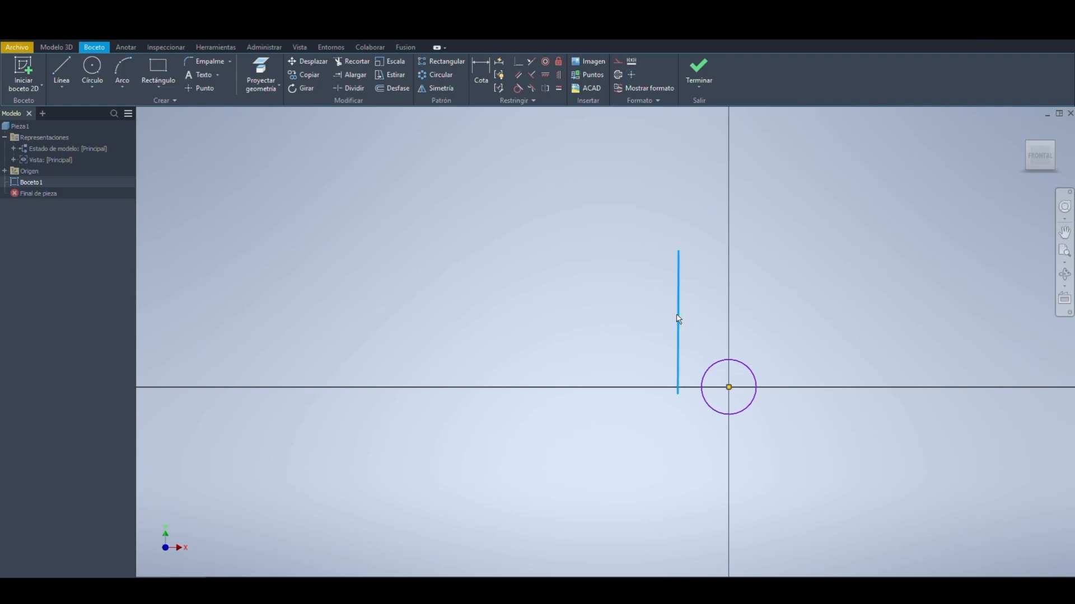
key(Delete)
Step: Draw a chain of six connected line segments beside the circle, beginning with a vertical segment and ending just above the horizontal axis
click(66, 65)
click(423, 289)
click(424, 219)
click(534, 196)
click(554, 290)
click(508, 344)
click(500, 354)
click(430, 380)
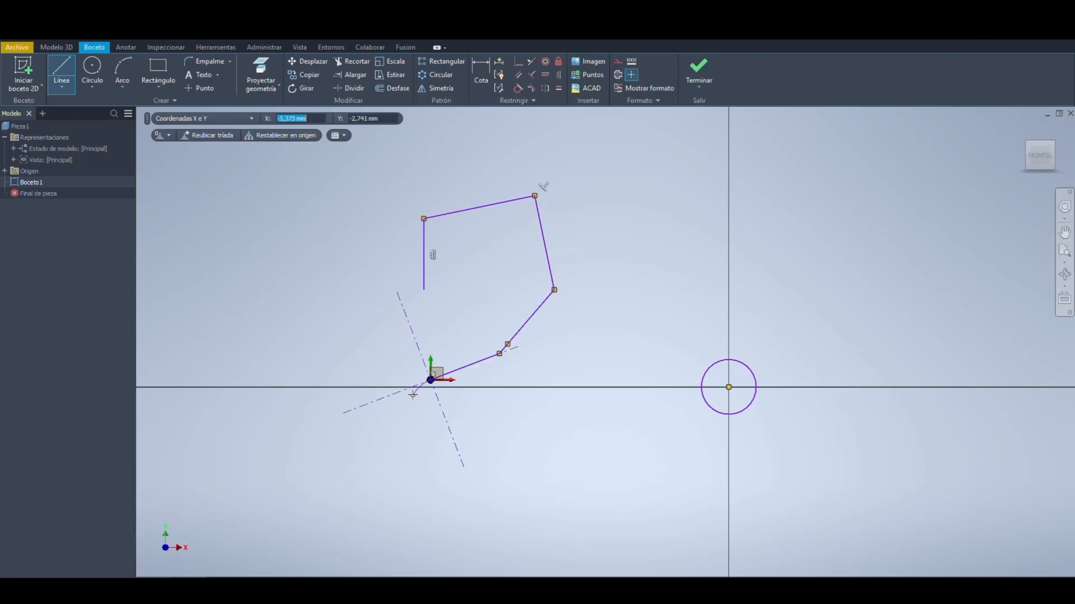
Step: Continue the chain with tangent arcs and straight segments running below and up the right side of the first segments
drag(412, 395, 412, 398)
click(484, 459)
click(580, 488)
click(606, 402)
drag(605, 401, 606, 388)
click(623, 303)
drag(624, 303, 632, 279)
click(632, 234)
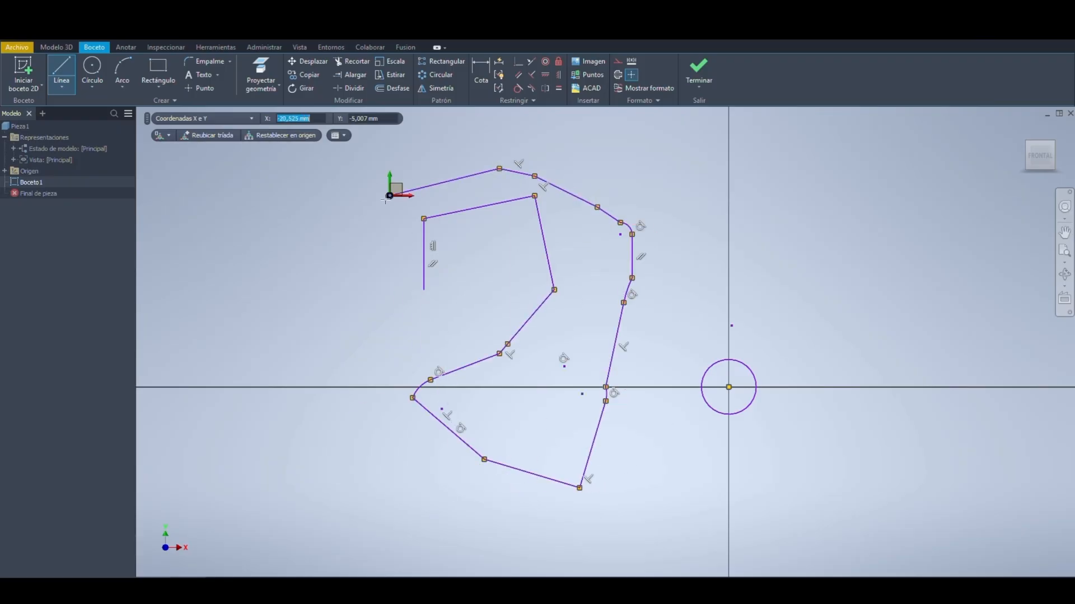
Step: Close the profile around its left side with lines and tangent arcs ending at the chain's start point, and exit the Line command
click(332, 262)
drag(332, 263, 323, 282)
click(326, 337)
drag(326, 337, 338, 345)
click(389, 370)
drag(390, 370, 405, 350)
click(423, 290)
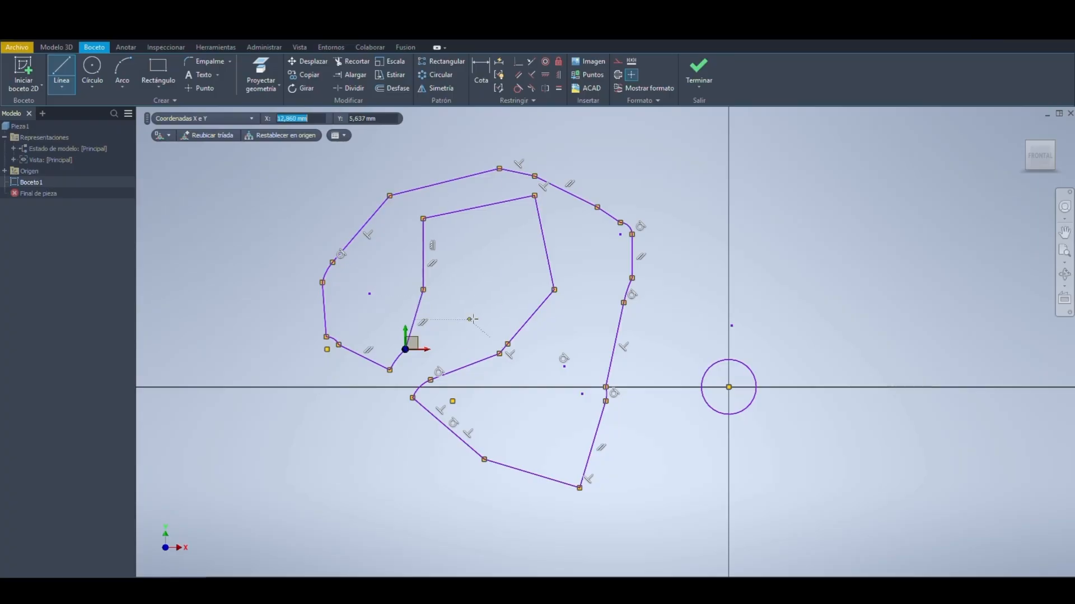
key(Escape)
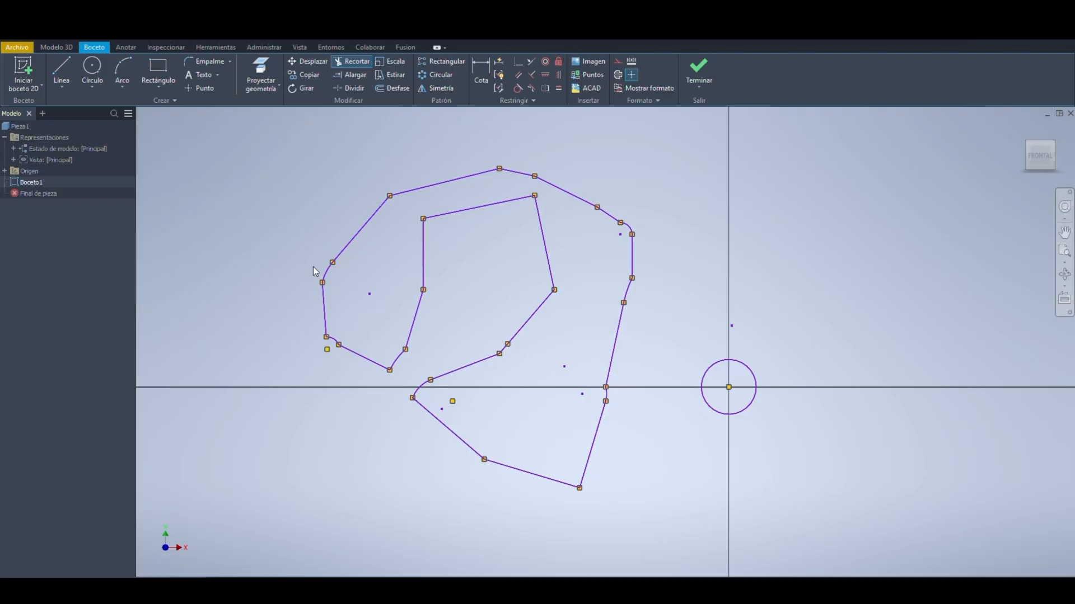
Step: Trim away the arc on the profile's upper-left side and the rounded arc at its upper-right corner
click(332, 274)
scroll(632, 231, down, 5)
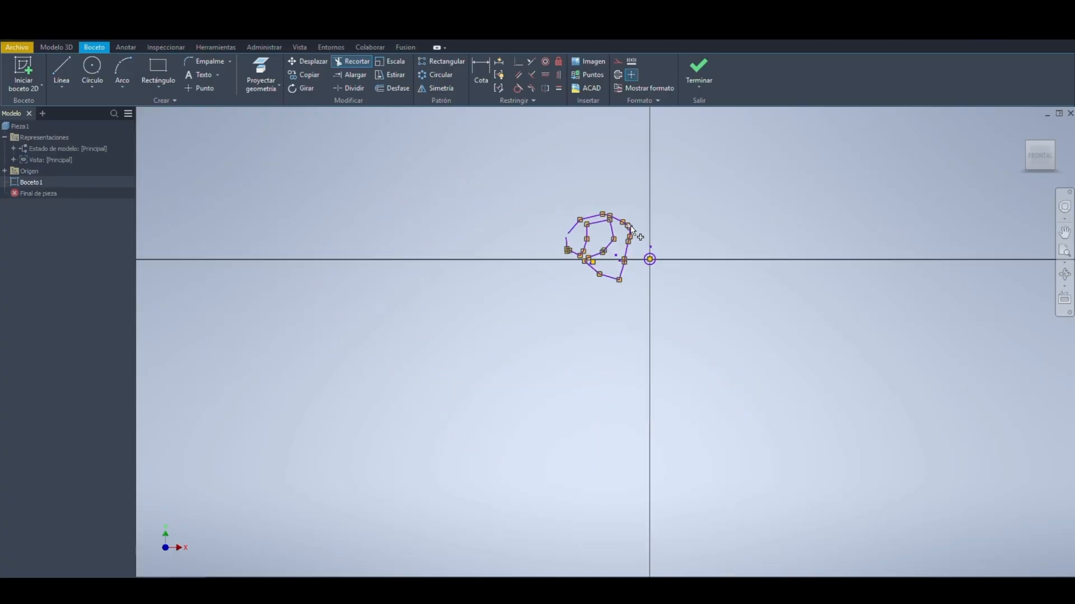
scroll(630, 229, up, 8)
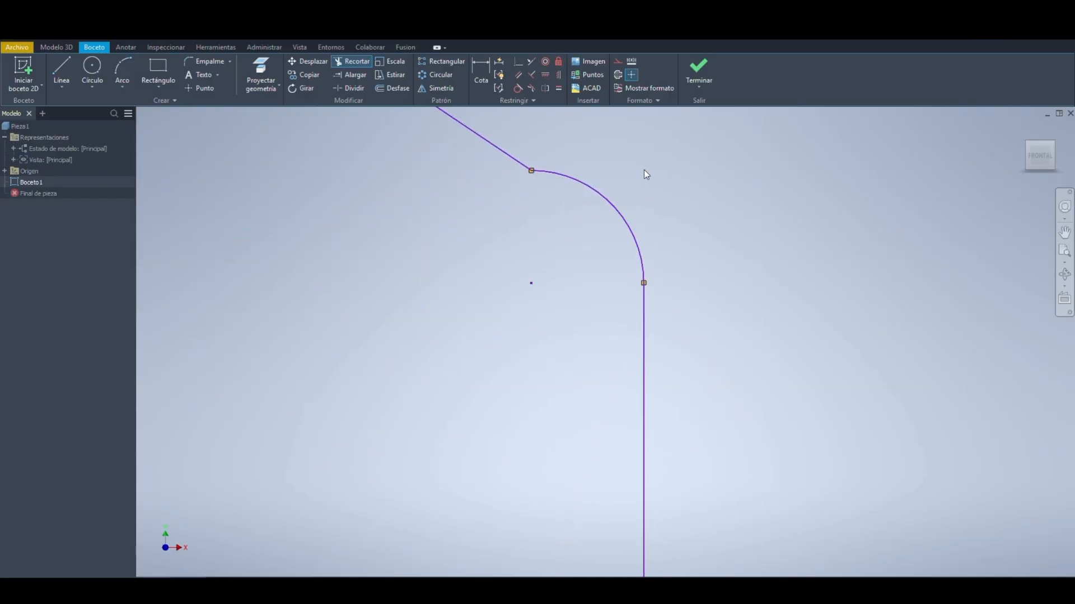
drag(643, 170, 598, 242)
Step: Trim away the small arc where the profile's right side meets the horizontal axis
scroll(666, 253, up, 5)
scroll(664, 268, down, 8)
middle_drag(654, 374, 684, 233)
scroll(677, 342, down, 4)
scroll(653, 388, up, 7)
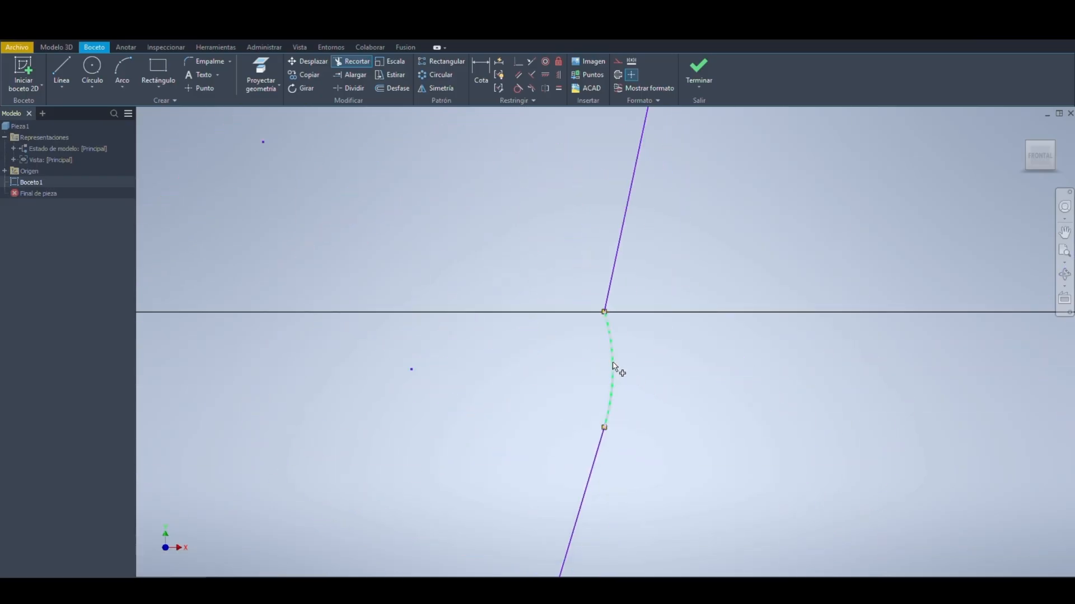
click(609, 345)
scroll(654, 371, down, 4)
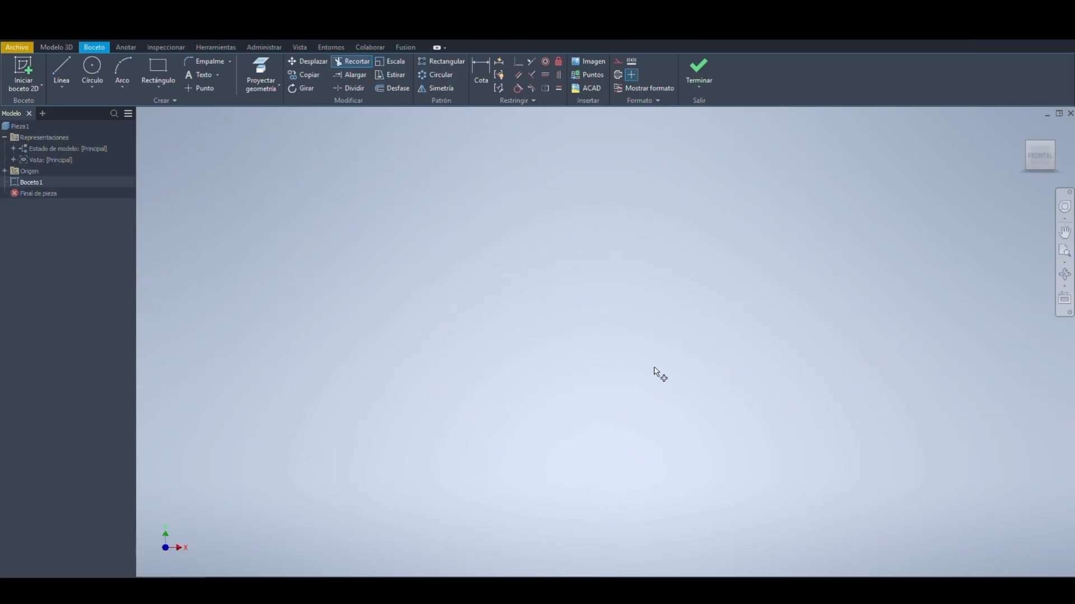
scroll(663, 375, down, 3)
scroll(688, 385, up, 2)
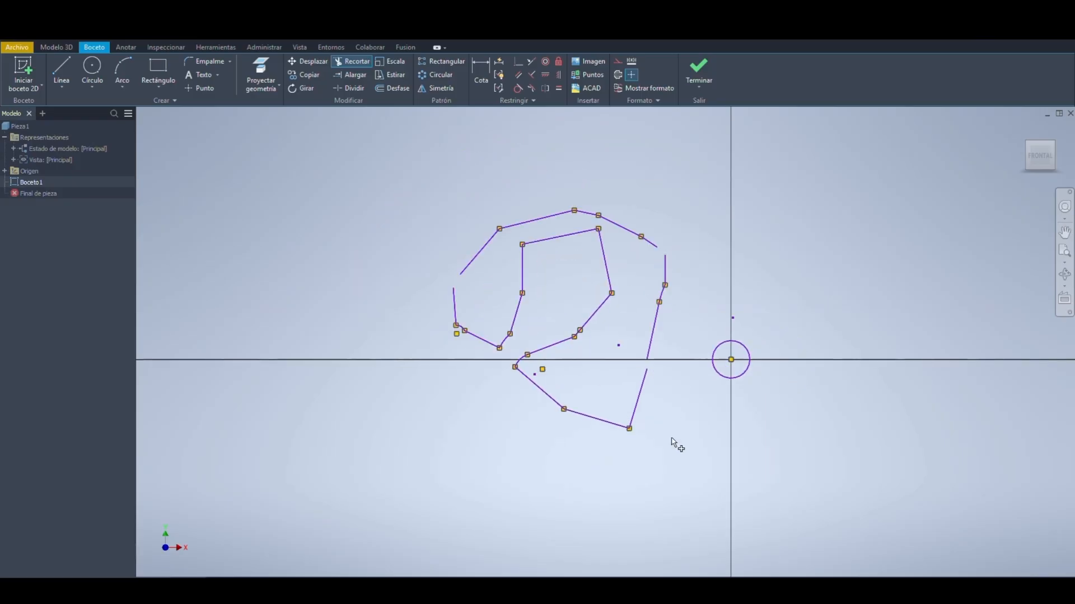
Step: Trim most of the profile with sweeping freehand strokes and delete the leftover segments and points
mouse_move(676, 439)
mouse_down()
mouse_move(562, 156)
mouse_move(539, 379)
mouse_move(518, 398)
mouse_move(617, 249)
mouse_move(659, 244)
mouse_move(532, 428)
mouse_up()
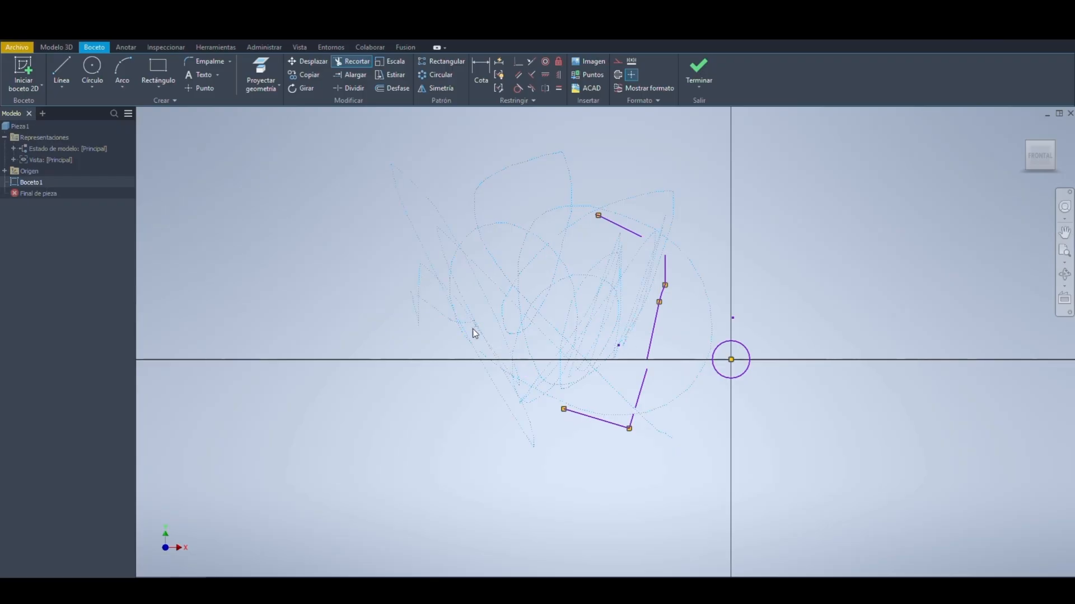
drag(473, 330, 608, 420)
drag(643, 317, 631, 337)
drag(699, 182, 445, 468)
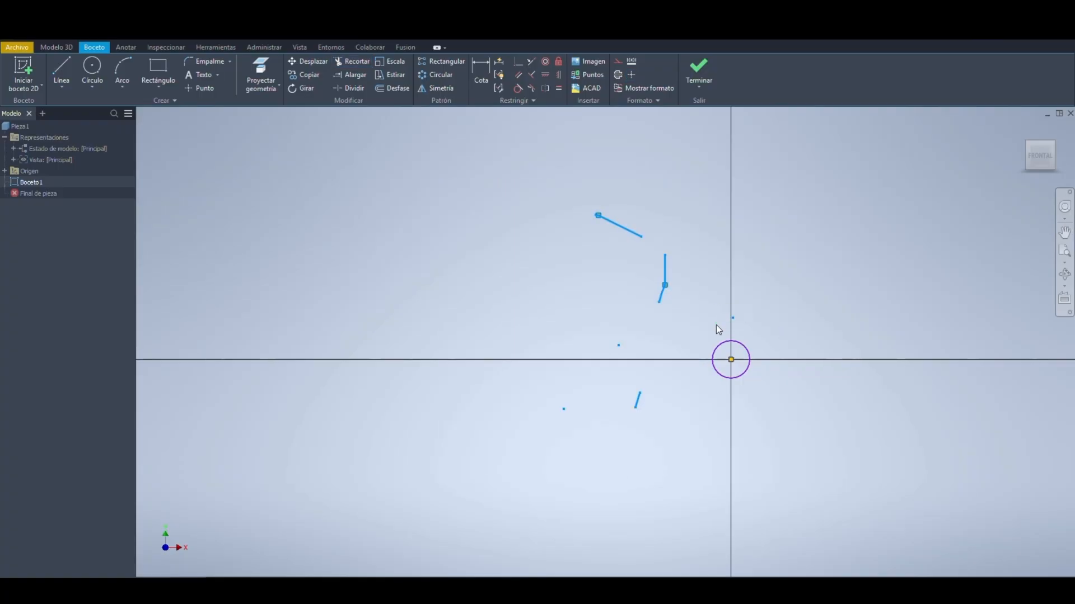
key(Delete)
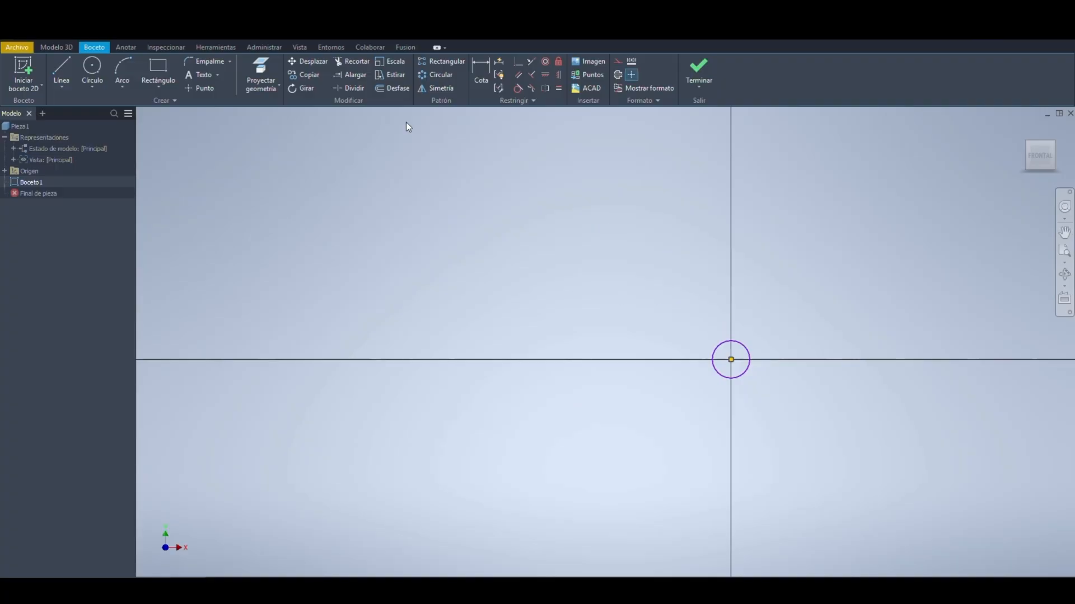
Step: Draw an open chain of five line segments to the left of the circle, leaving a gap between its two ends
click(62, 72)
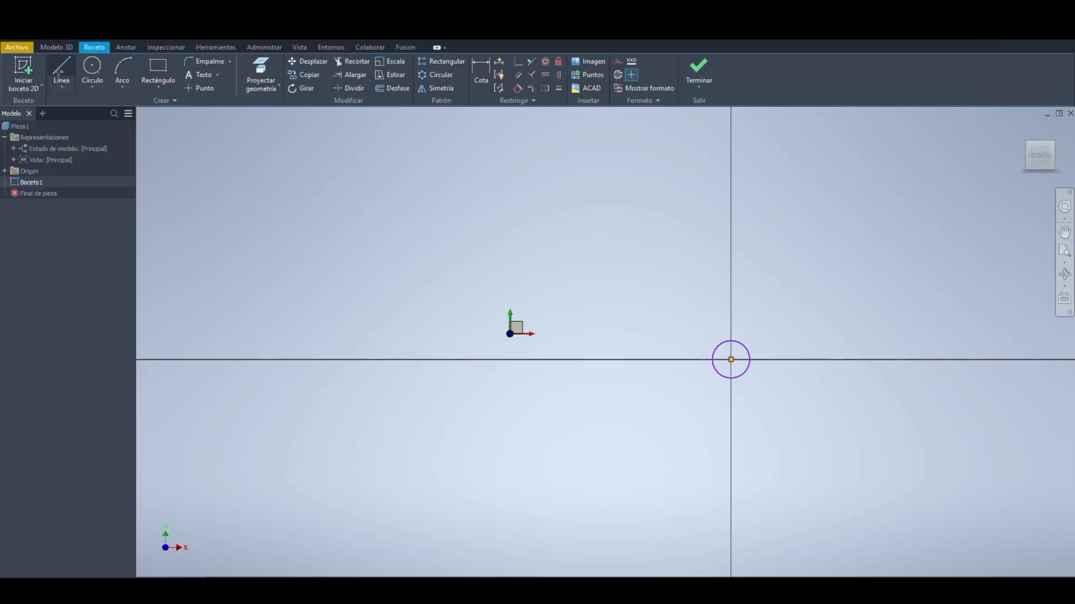
click(414, 294)
click(495, 211)
click(589, 340)
click(507, 395)
click(401, 352)
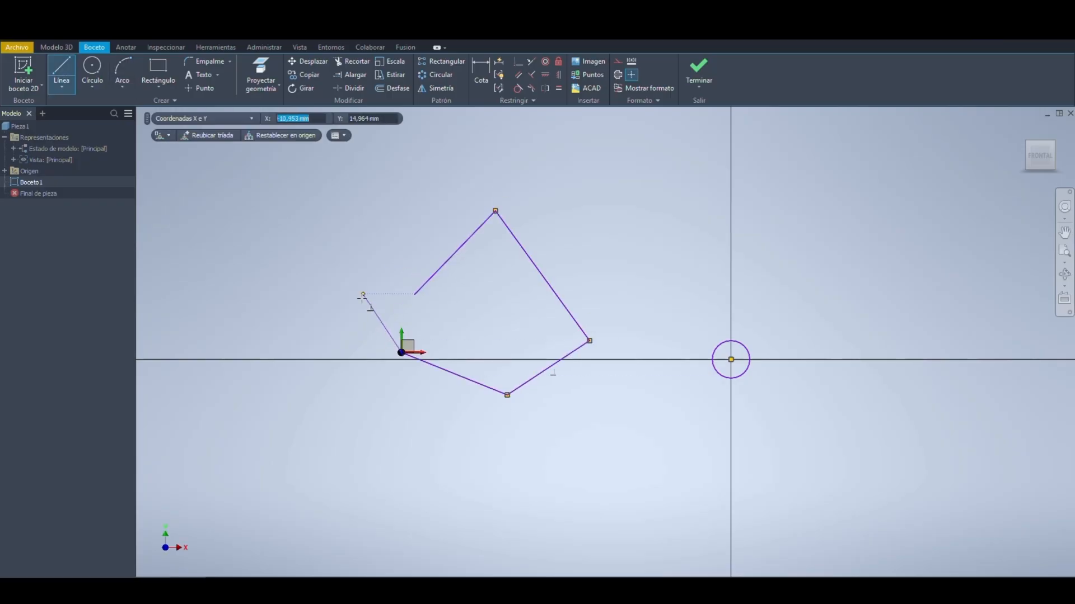
double_click(368, 295)
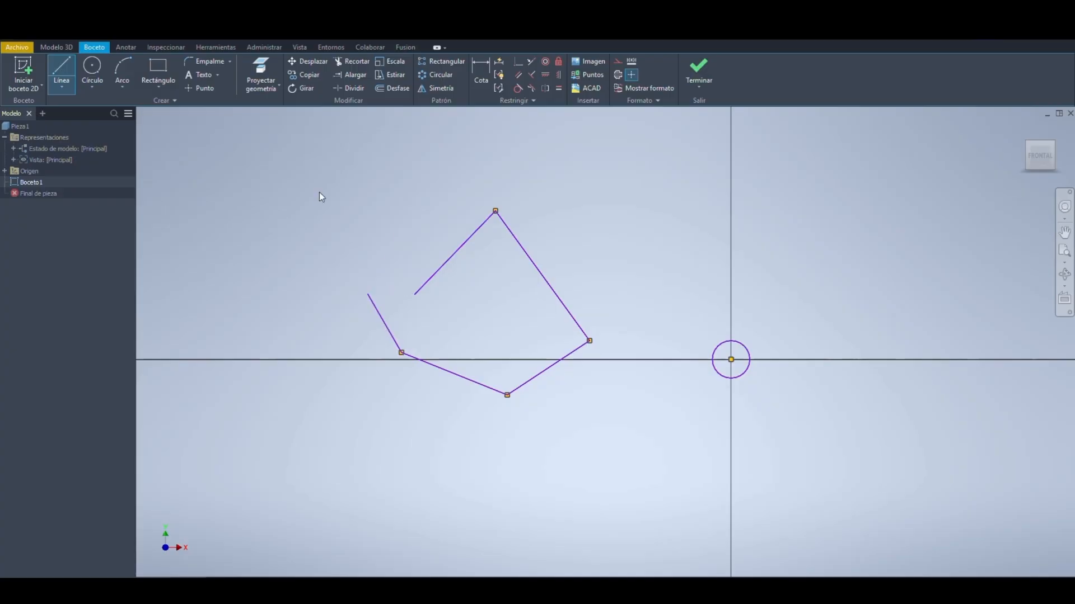
Step: Use Extend to lengthen the upper-left line to the short left line, and lengthen the short left and long right lines downward
click(354, 75)
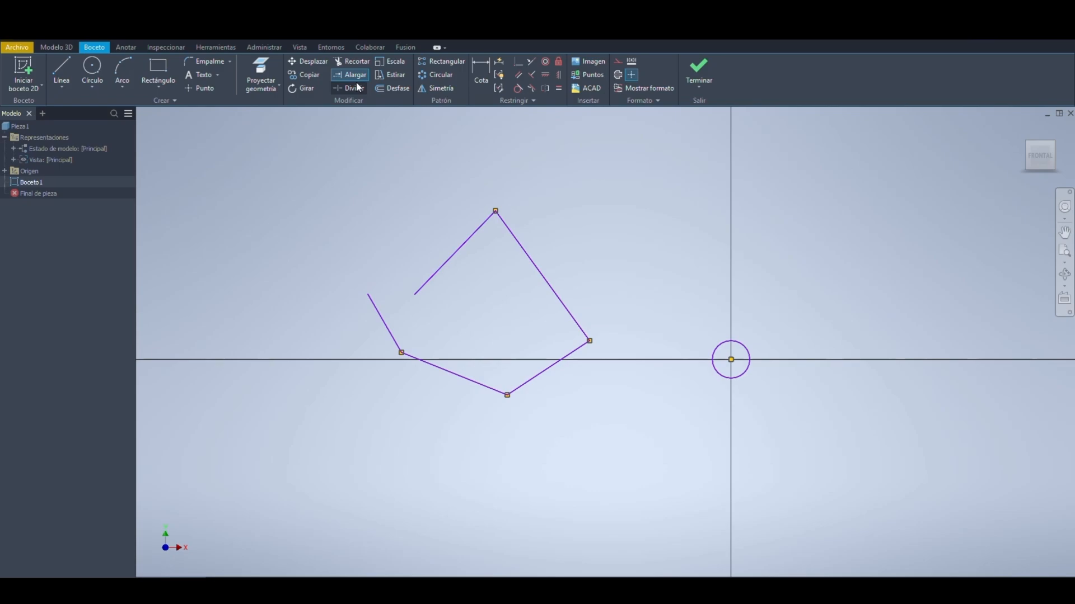
click(352, 81)
click(361, 286)
click(480, 387)
click(433, 276)
click(517, 238)
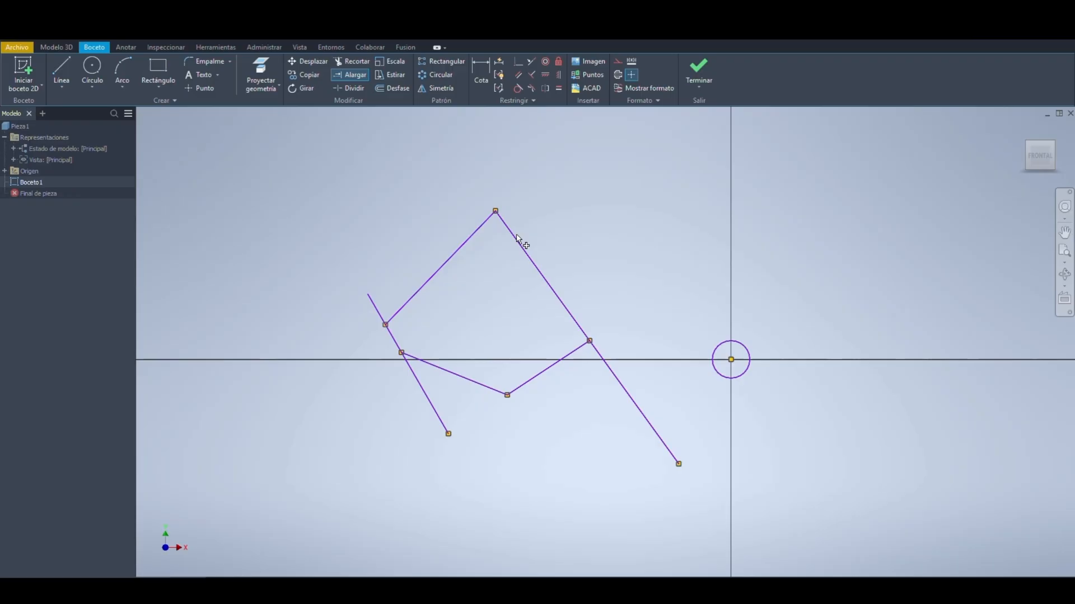
Step: Extend the long right line upward past the chain's top vertex
click(534, 265)
scroll(601, 448, down, 5)
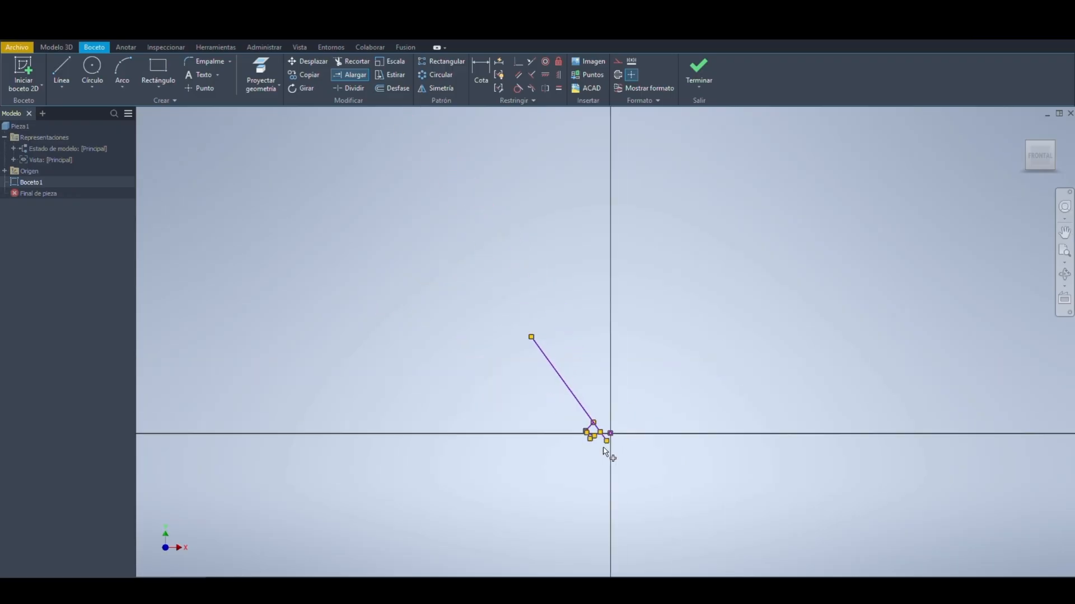
scroll(604, 451, up, 6)
scroll(600, 444, down, 3)
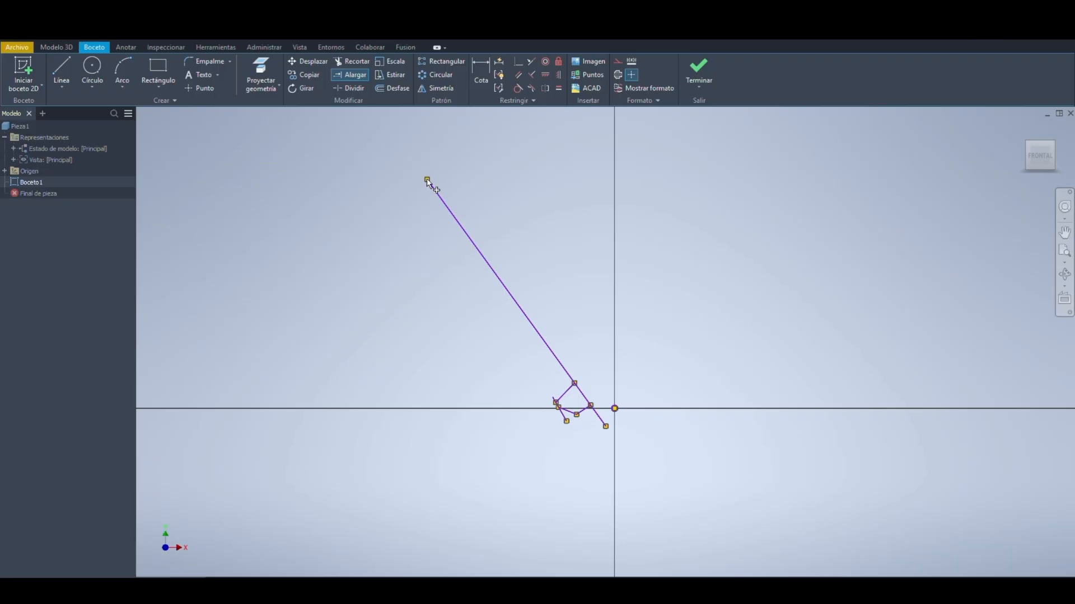
scroll(580, 405, up, 2)
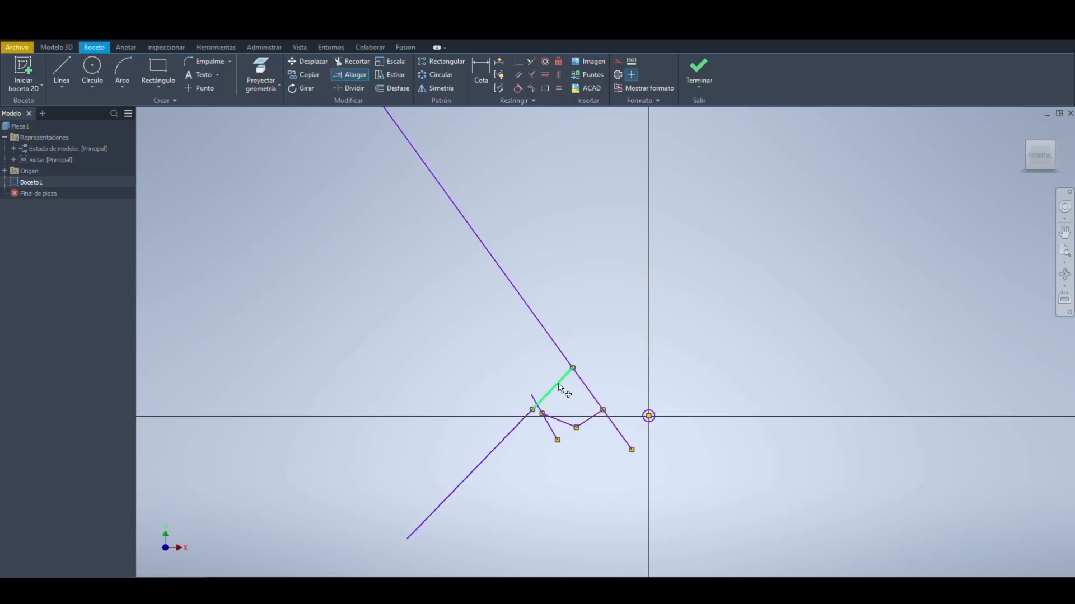
Step: Extend the short left line upward to meet the extended long right line
click(550, 429)
scroll(557, 449, down, 5)
scroll(556, 449, up, 2)
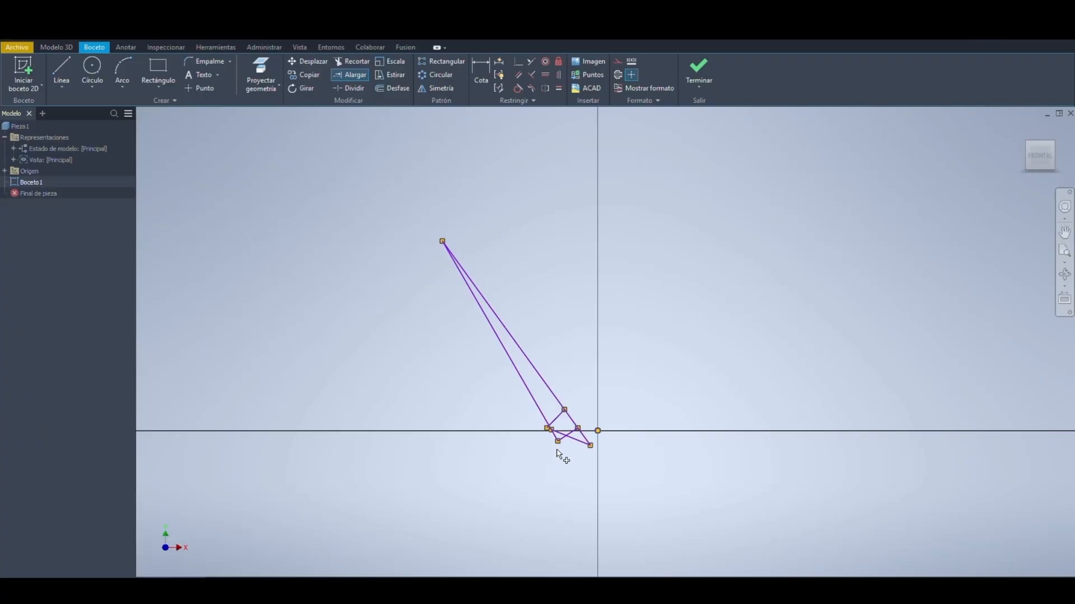
scroll(557, 455, down, 2)
scroll(557, 448, up, 10)
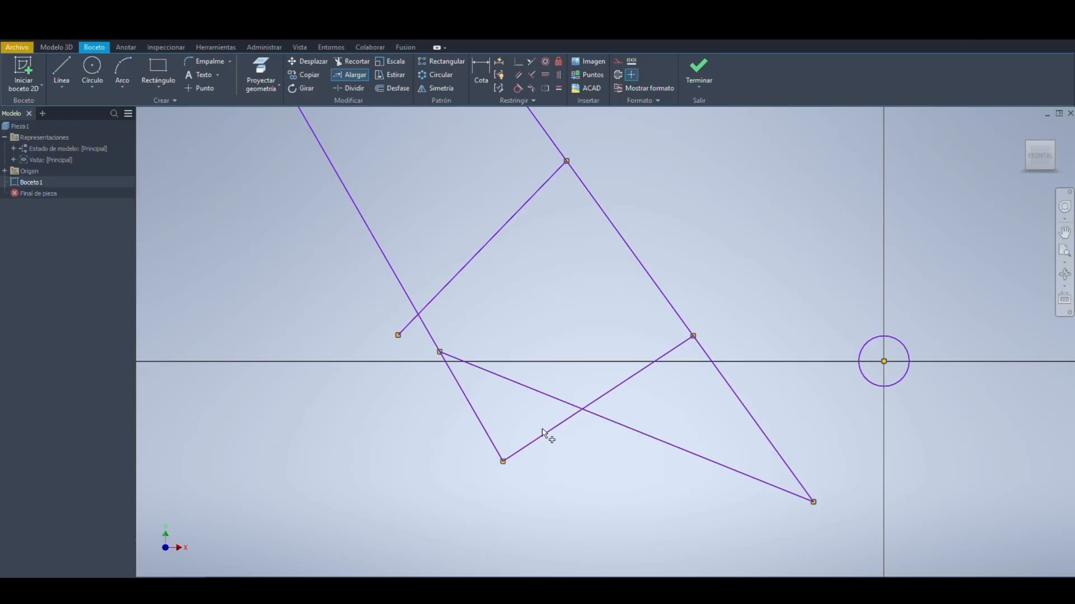
Step: Extend the lower-right connecting line and the upper-left line until they meet, and extend the long lower line to the upper-left line
click(546, 434)
click(425, 309)
scroll(569, 403, down, 6)
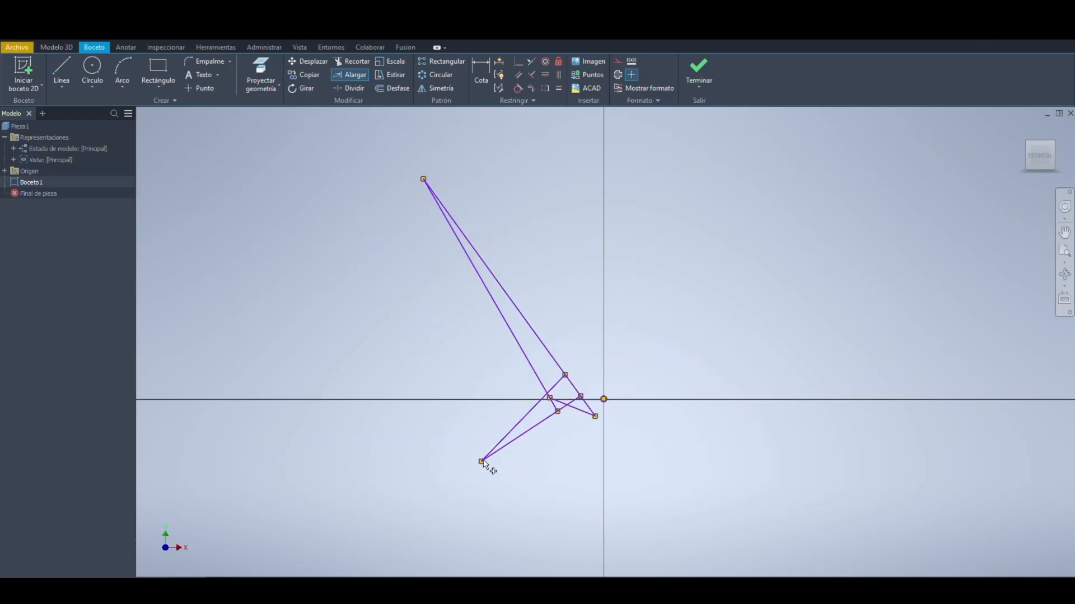
scroll(538, 408, up, 3)
click(577, 391)
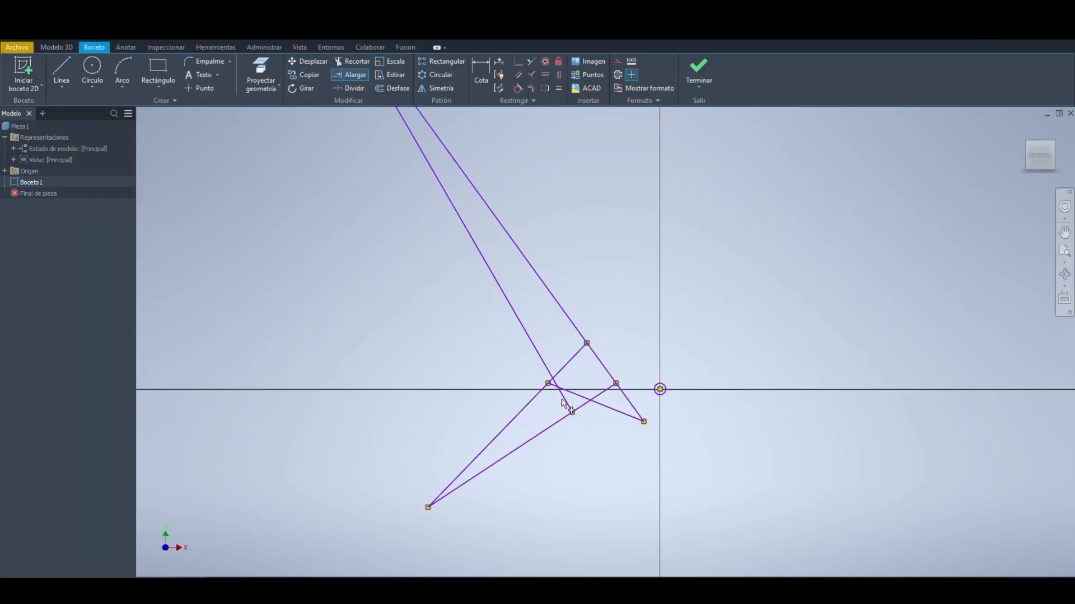
scroll(556, 448, down, 3)
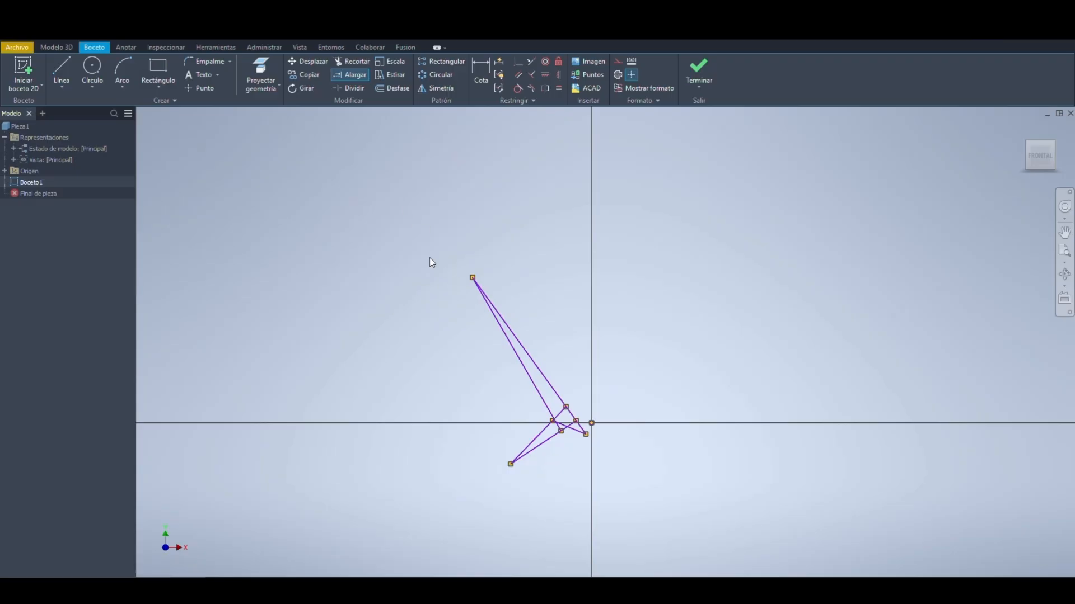
Step: Delete the whole extended line chain, keeping the circle at the origin
key(Escape)
drag(427, 250, 593, 479)
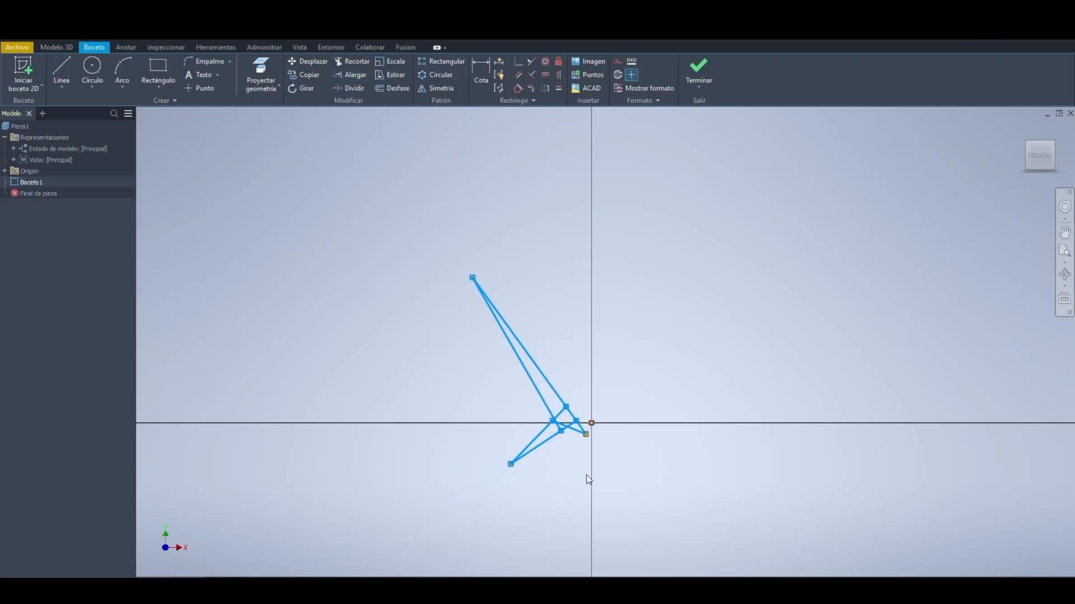
key(Delete)
middle_drag(582, 463, 584, 478)
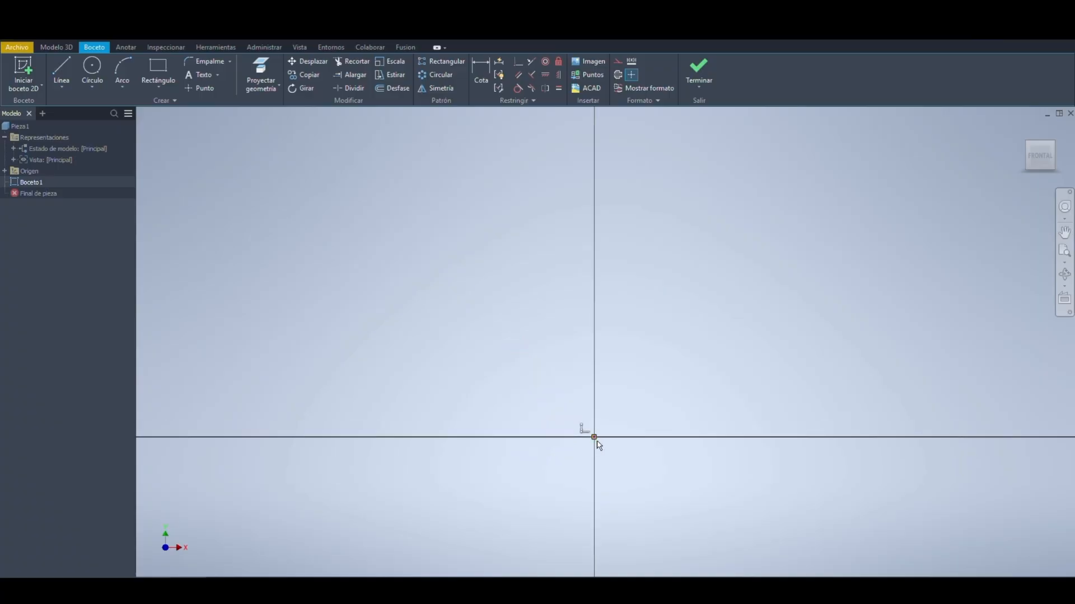
Step: Draw a diagonal line crossing the circle near its center, with both ends outside the circle
scroll(596, 439, up, 10)
scroll(596, 438, down, 5)
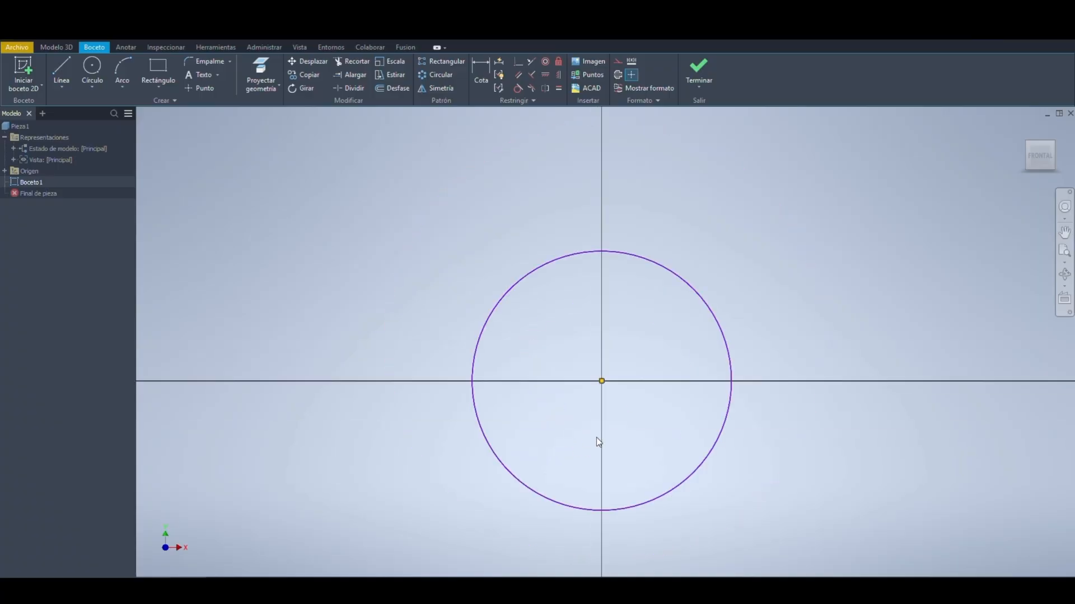
middle_drag(596, 438, 494, 331)
scroll(440, 207, down, 5)
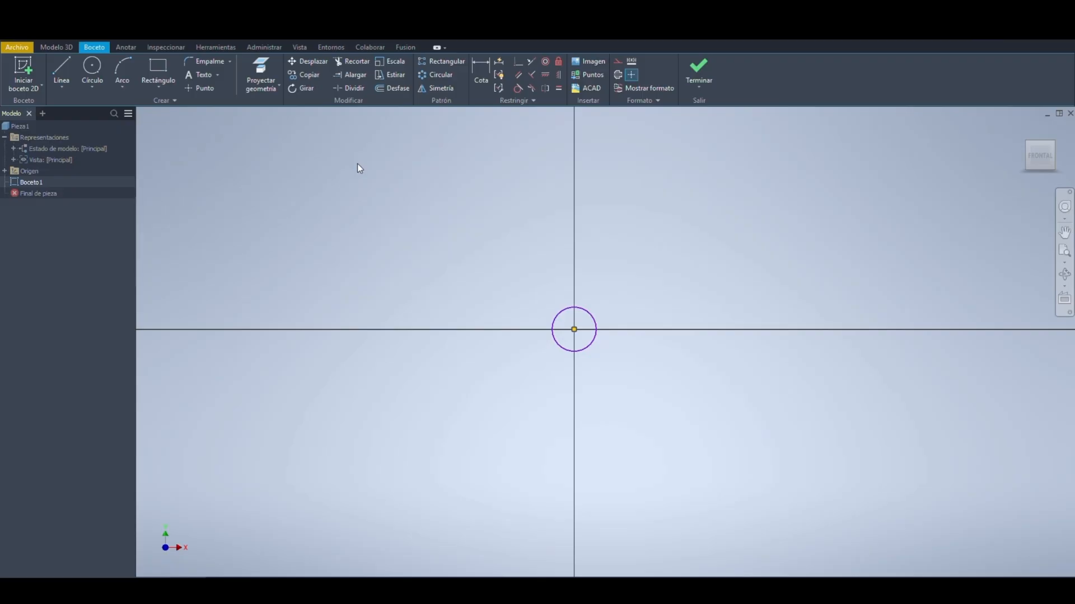
click(62, 75)
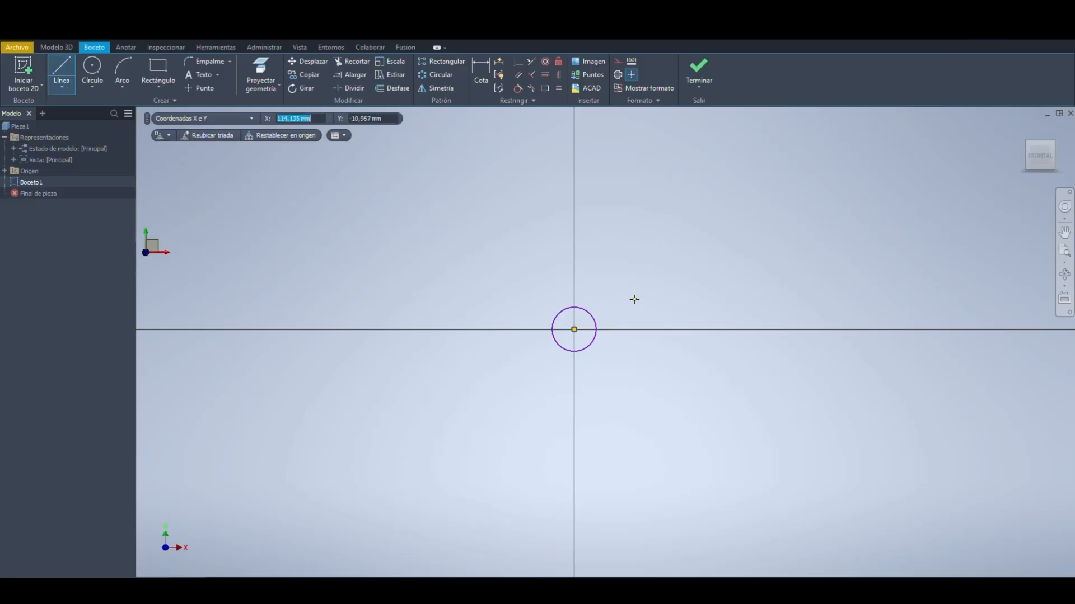
click(639, 262)
click(544, 364)
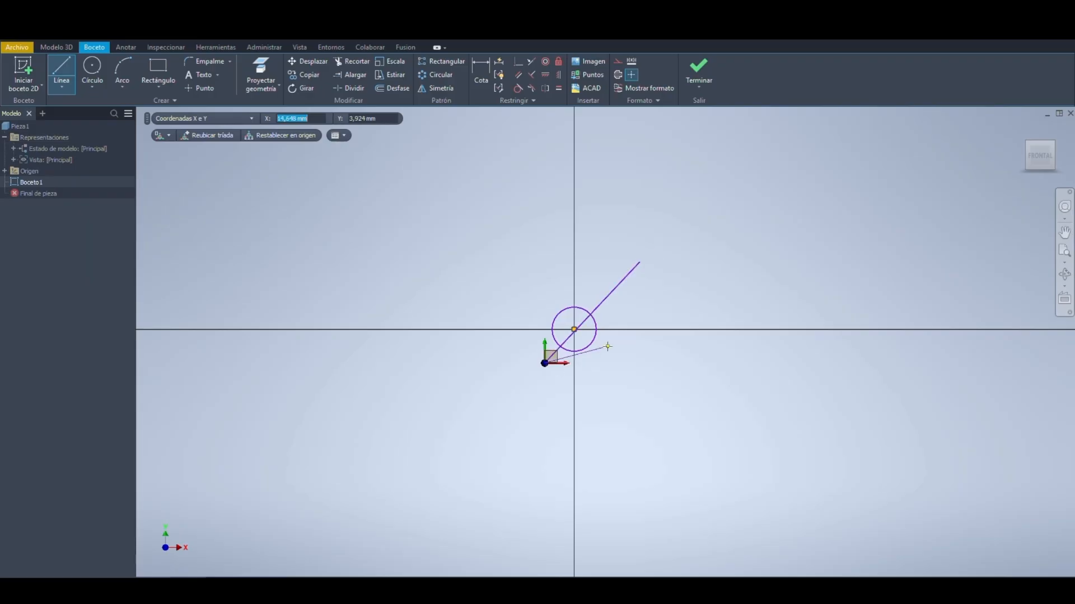
key(Escape)
scroll(590, 347, down, 2)
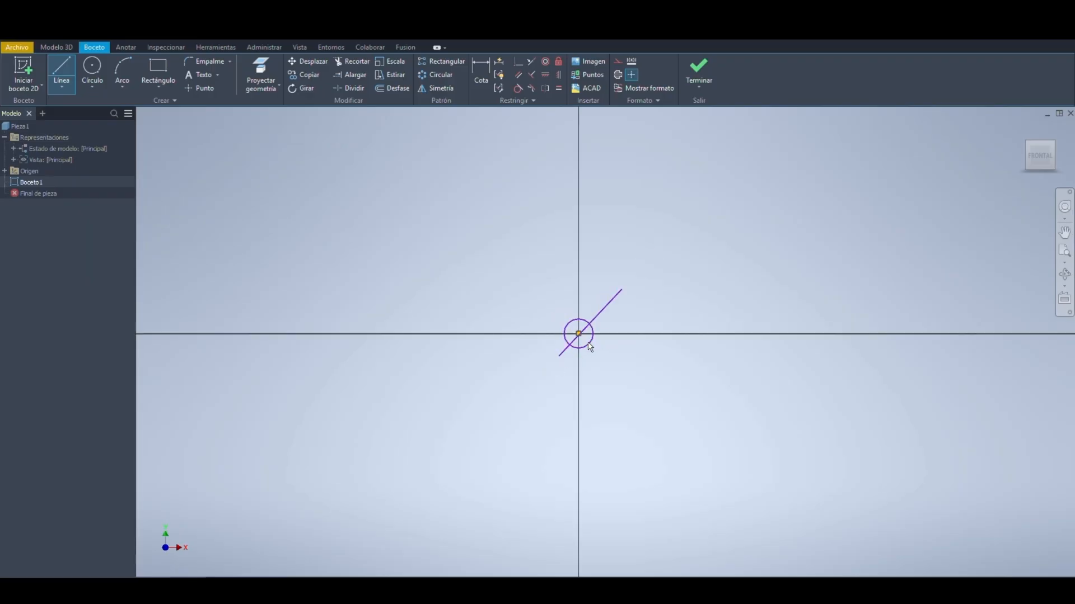
scroll(583, 338, up, 5)
mouse_move(573, 329)
middle_down()
mouse_move(566, 386)
mouse_move(539, 406)
middle_up()
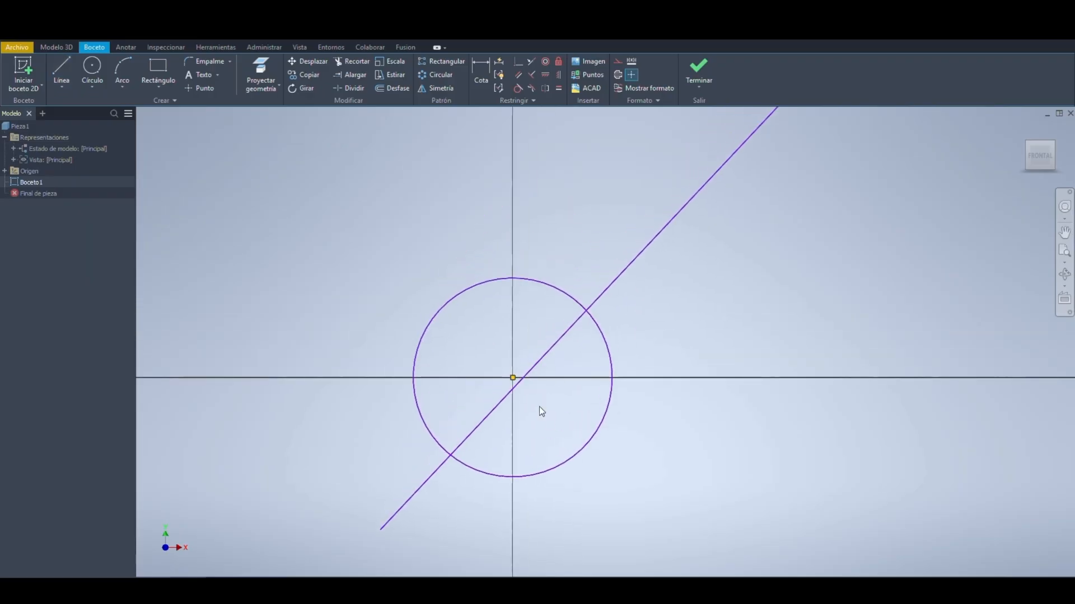
Step: Use Split to divide the line at its upper intersection with the circle, and the circle where the line crosses it
click(348, 89)
scroll(530, 354, down, 2)
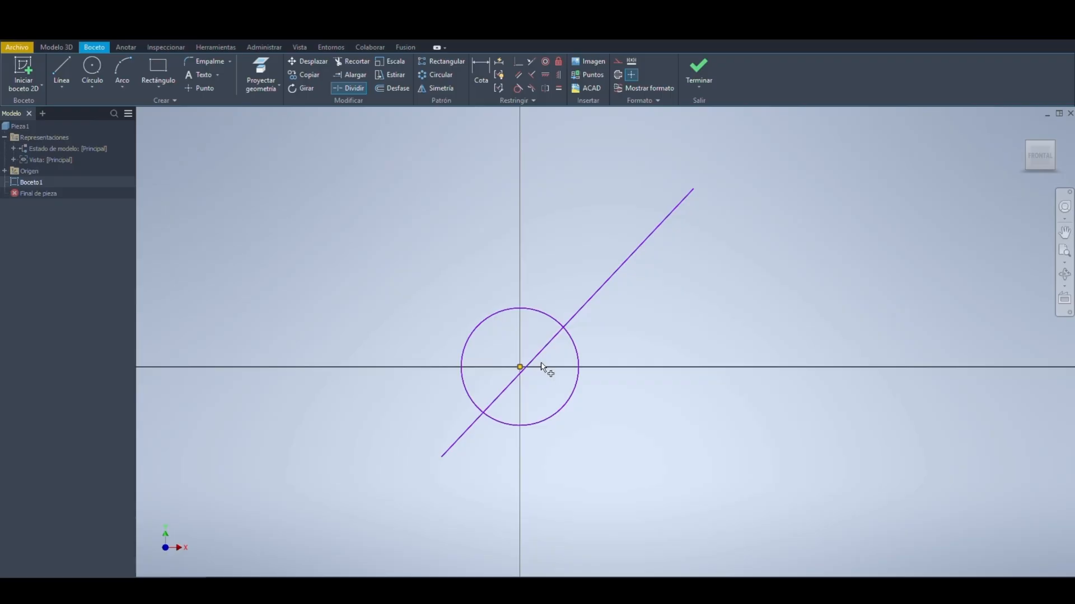
scroll(573, 351, down, 2)
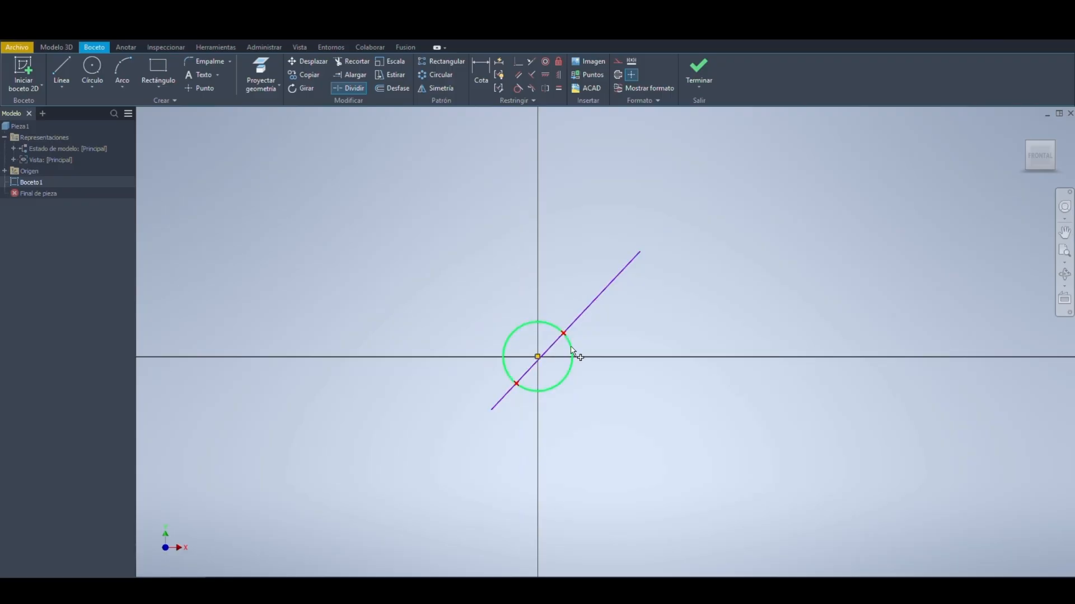
click(559, 339)
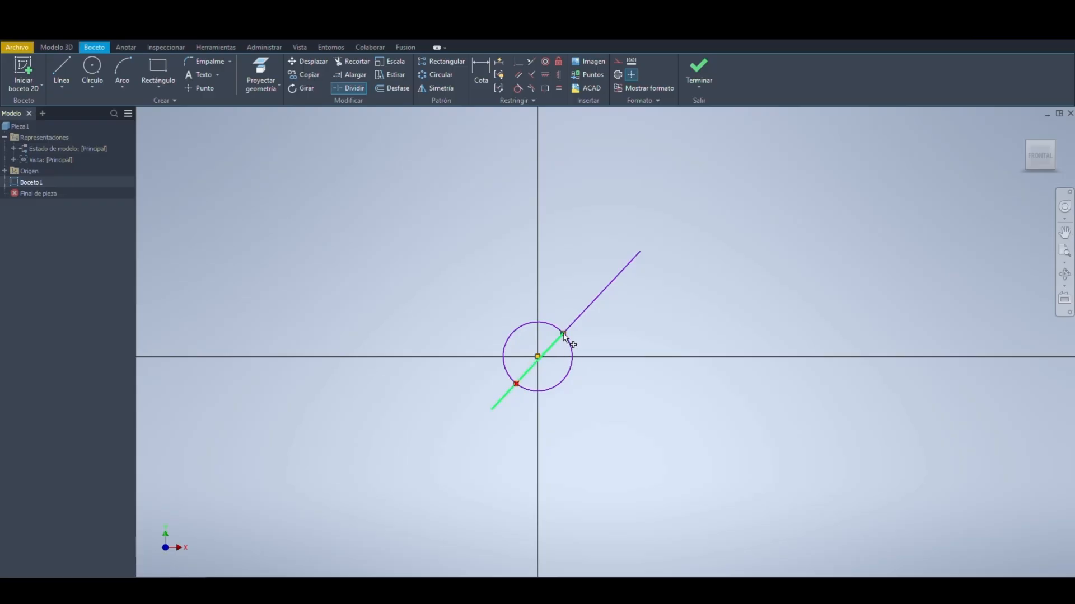
scroll(556, 364, up, 5)
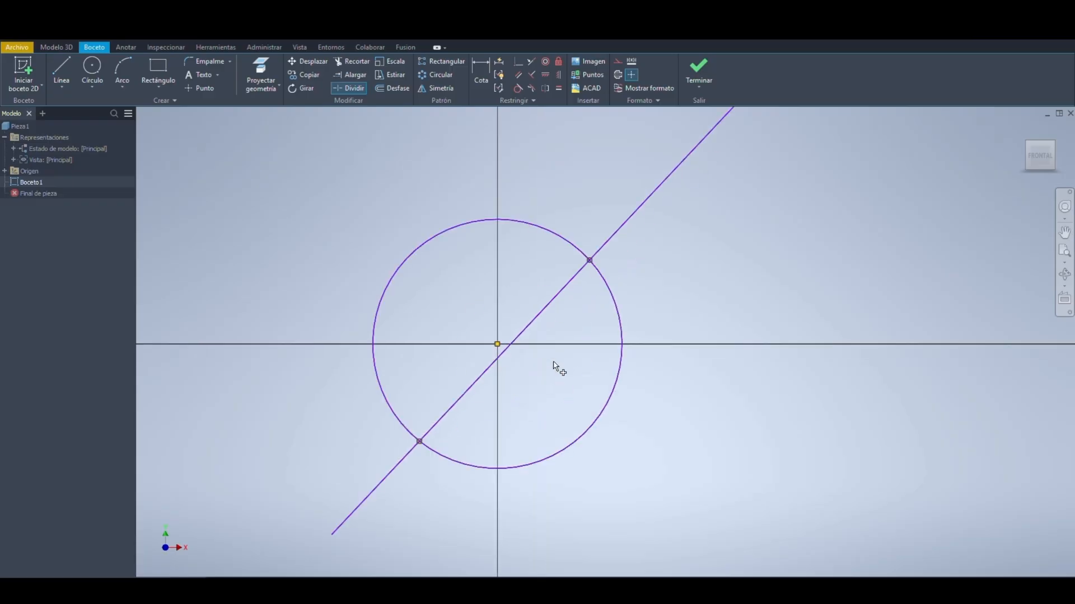
scroll(579, 310, down, 3)
key(Escape)
Step: Select the split line segments and arcs one by one to examine how the geometry is divided
click(600, 272)
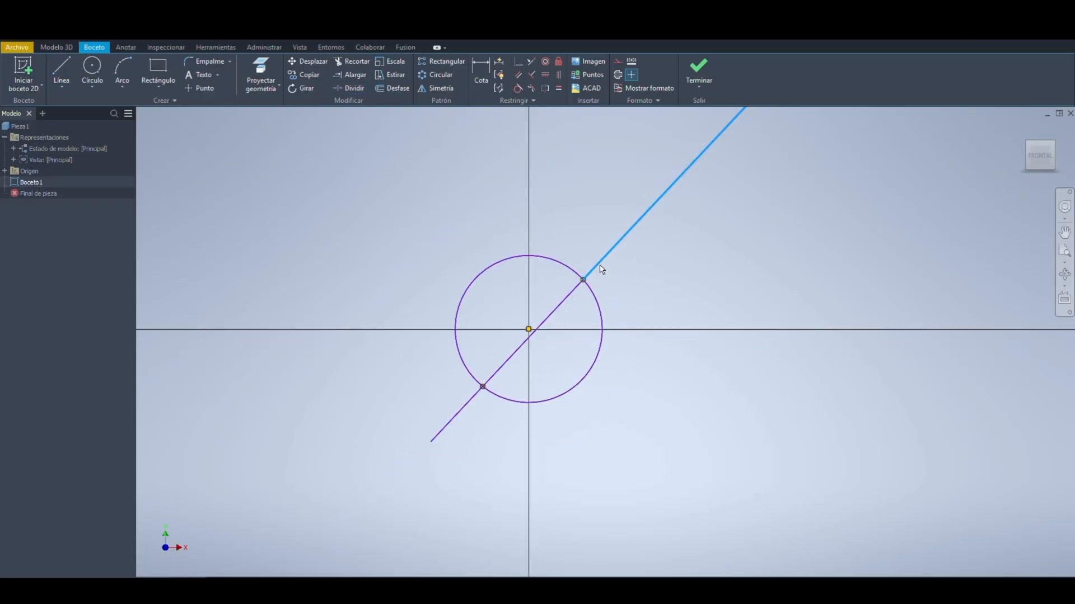
middle_drag(601, 271, 555, 350)
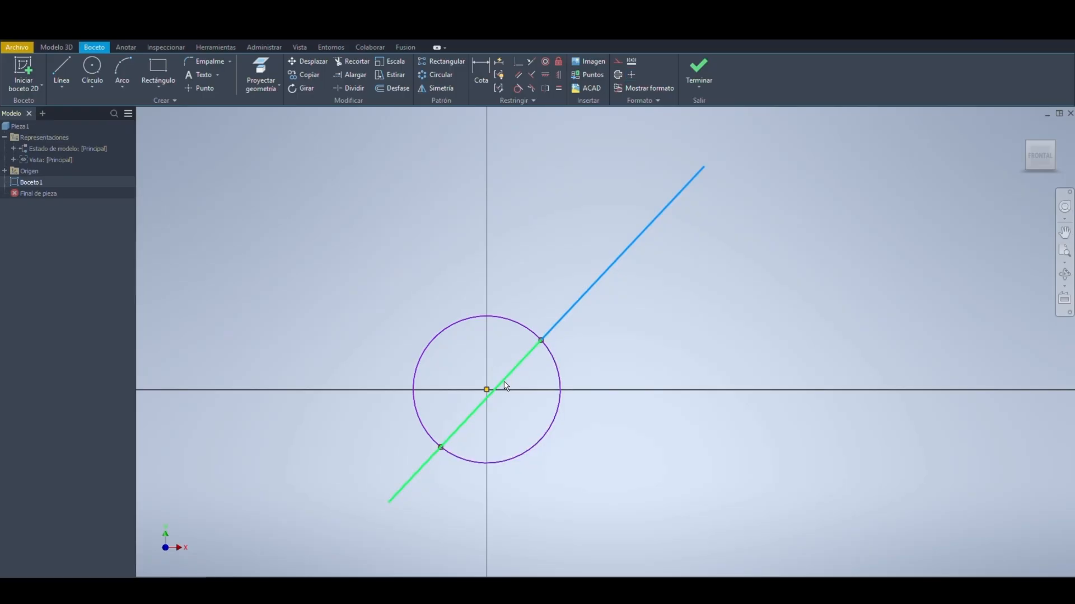
click(477, 465)
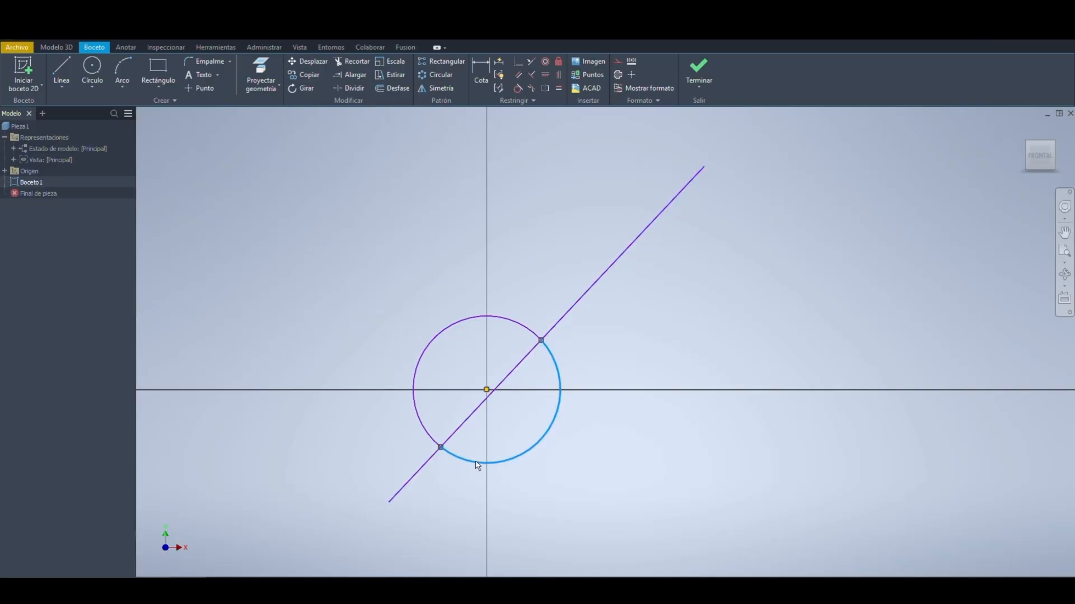
click(448, 337)
click(558, 329)
click(517, 374)
click(504, 420)
Step: Delete the lower line segment and the upper-left arc, and clear the remaining arc and line from the sketch
click(430, 470)
key(Delete)
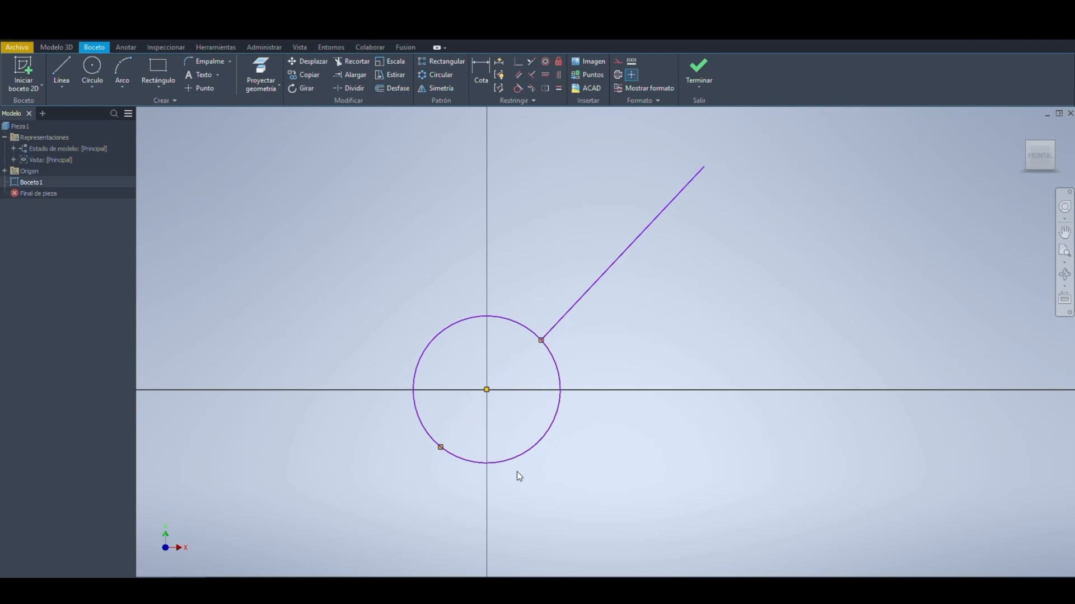
click(509, 324)
key(Delete)
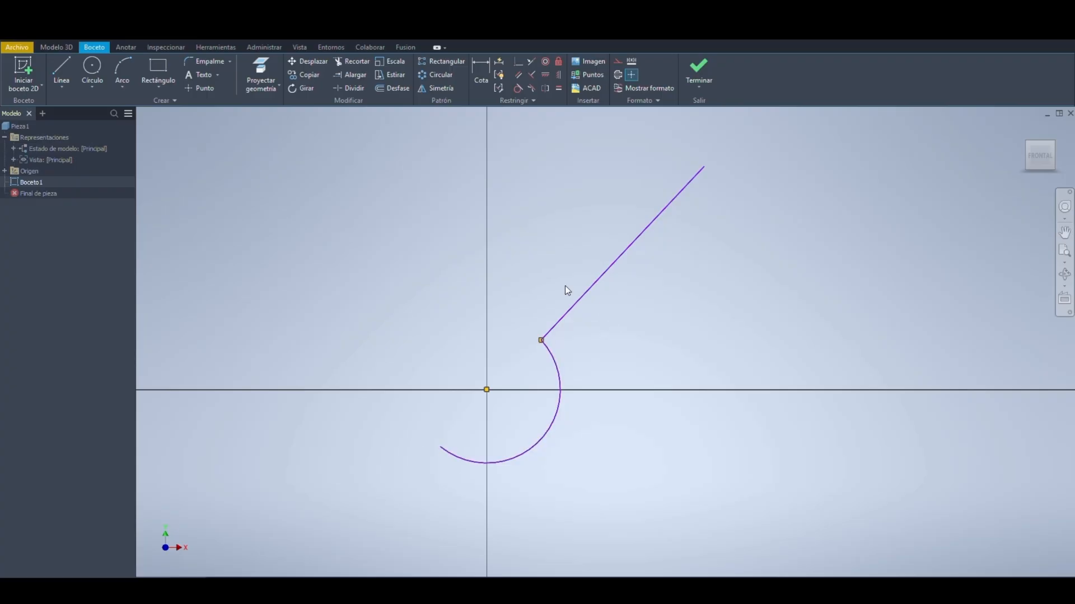
mouse_move(774, 152)
mouse_down()
mouse_move(444, 463)
mouse_move(432, 496)
mouse_up()
key(Delete)
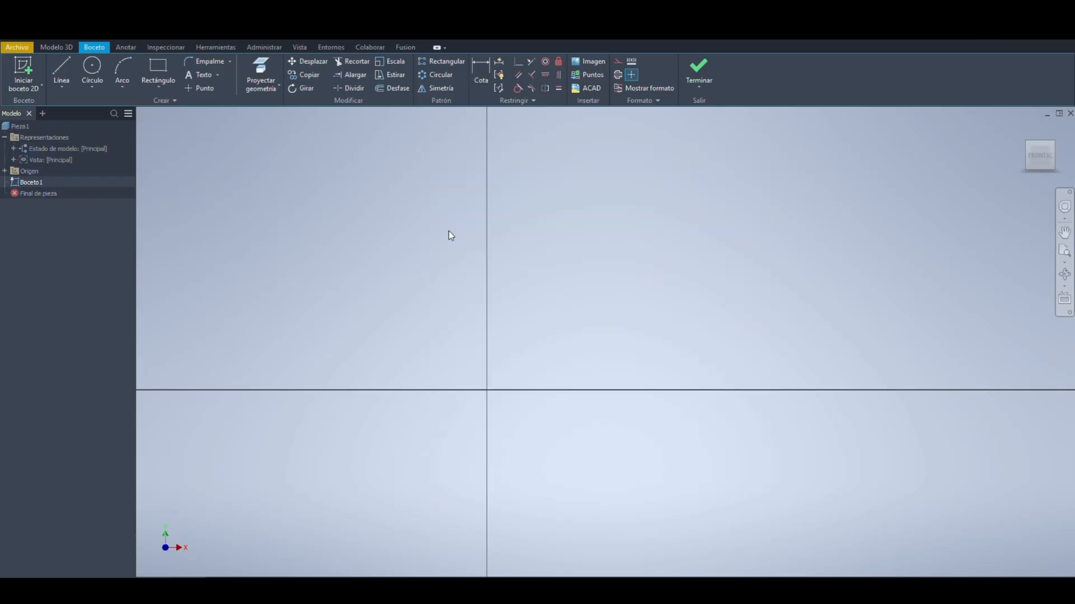
Step: Draw a rectangle about 5.7 mm wide that encloses the origin, with most of it to the right of the vertical axis
scroll(551, 344, up, 3)
scroll(551, 345, down, 5)
click(158, 70)
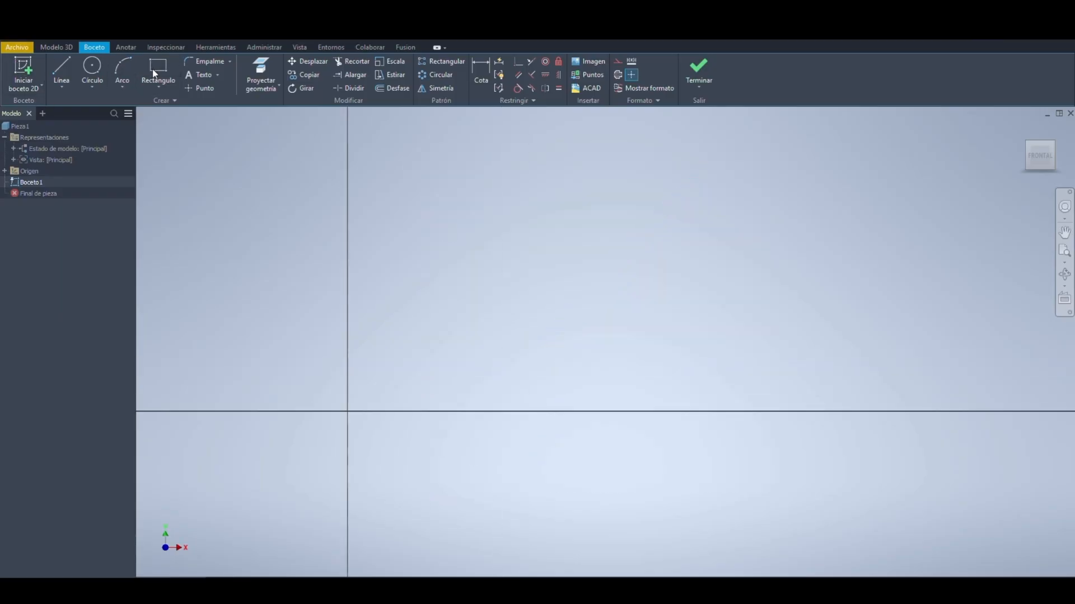
click(326, 326)
click(520, 493)
middle_drag(580, 444, 707, 397)
key(Escape)
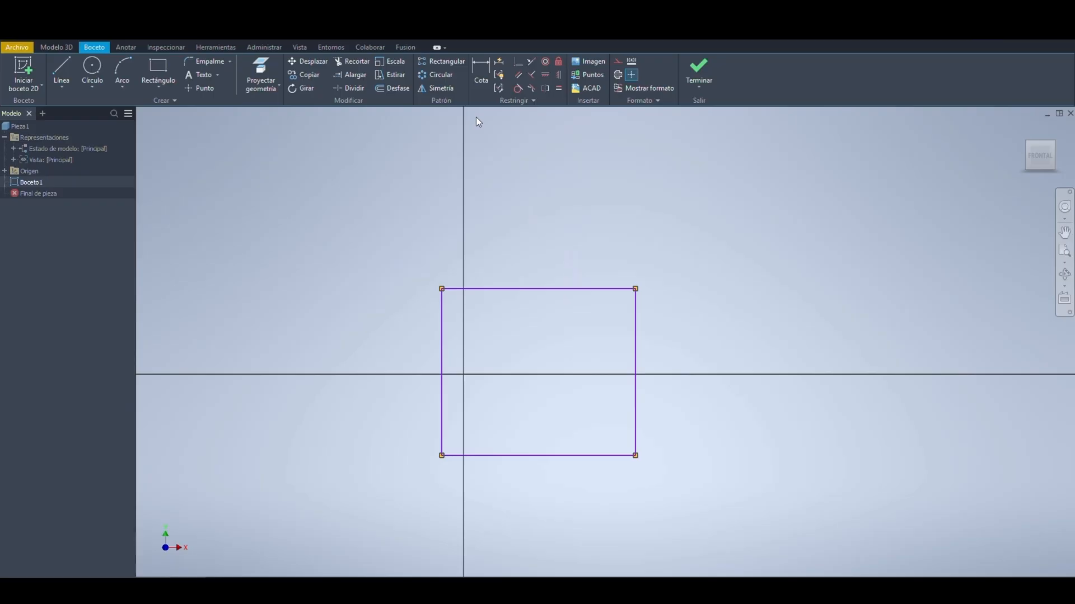
Step: Dimension the distance between the rectangle's two vertical sides, placing the dimension above it and keeping the measured value
click(481, 78)
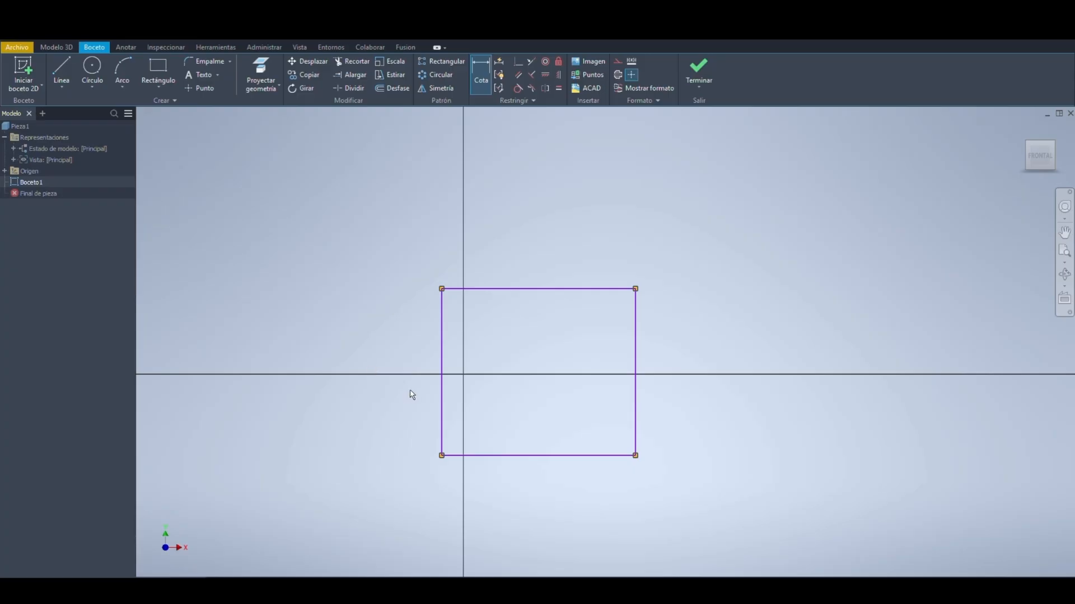
click(443, 331)
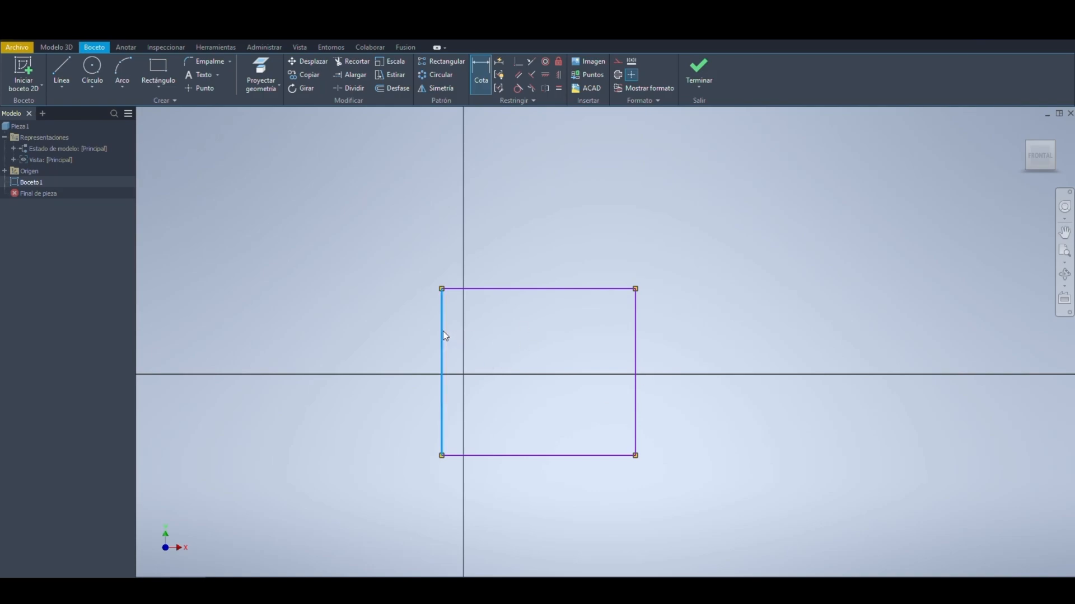
click(637, 350)
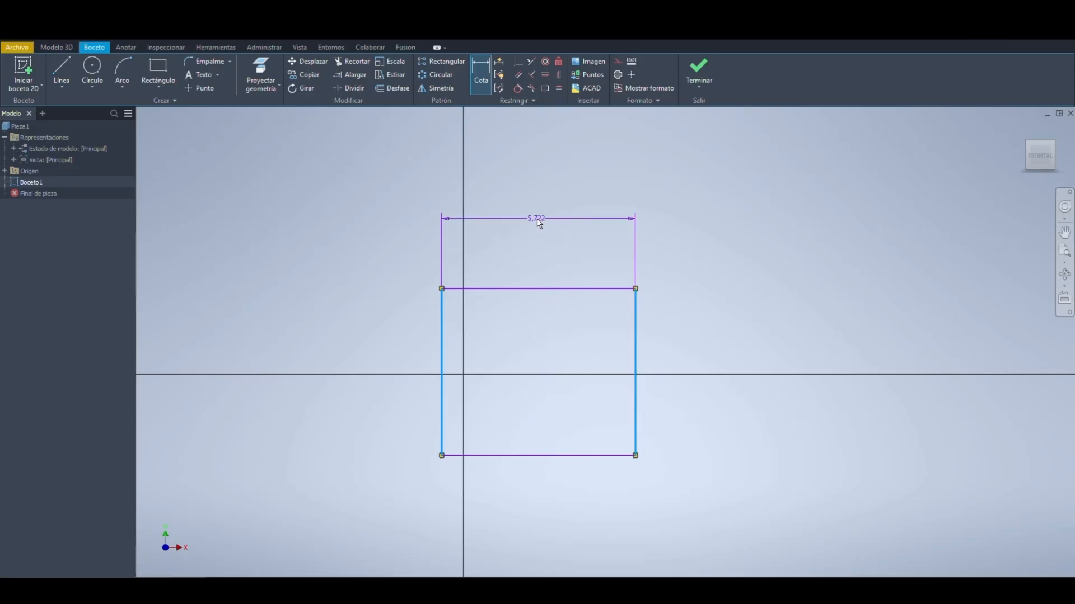
click(537, 221)
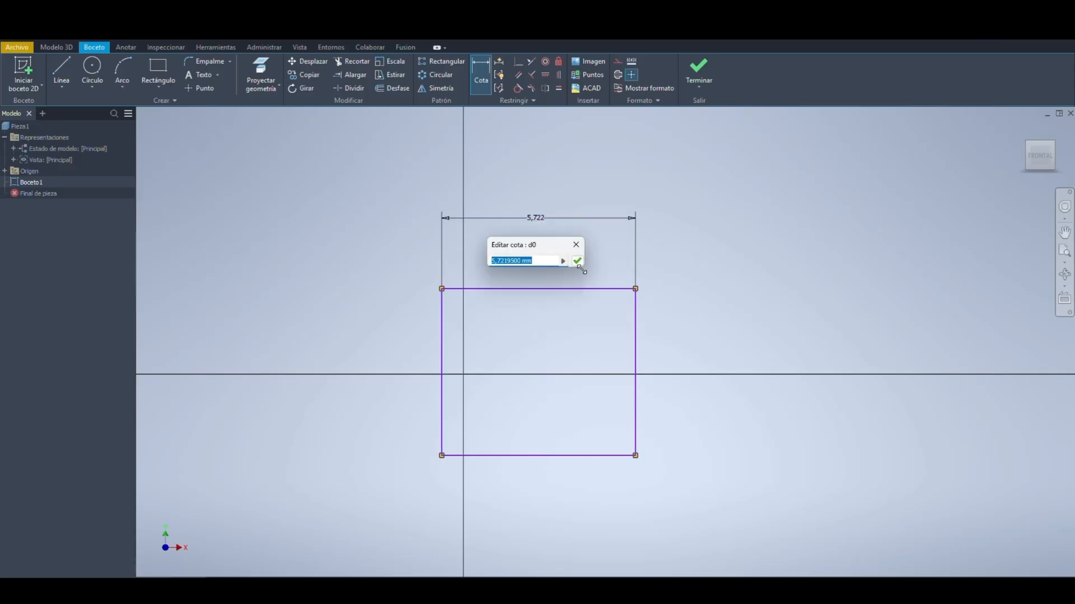
click(577, 261)
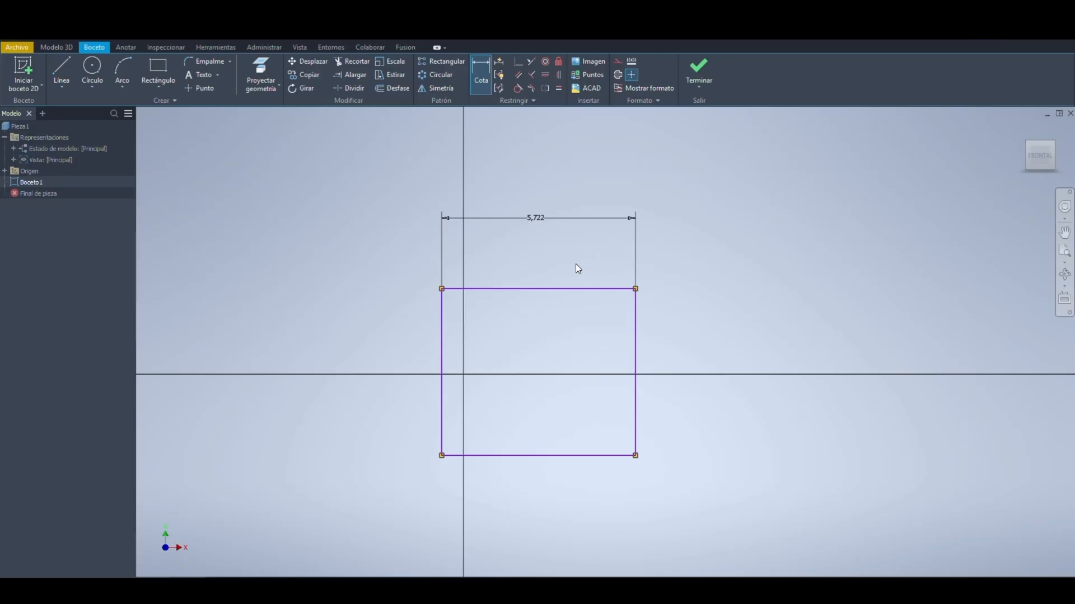
click(607, 289)
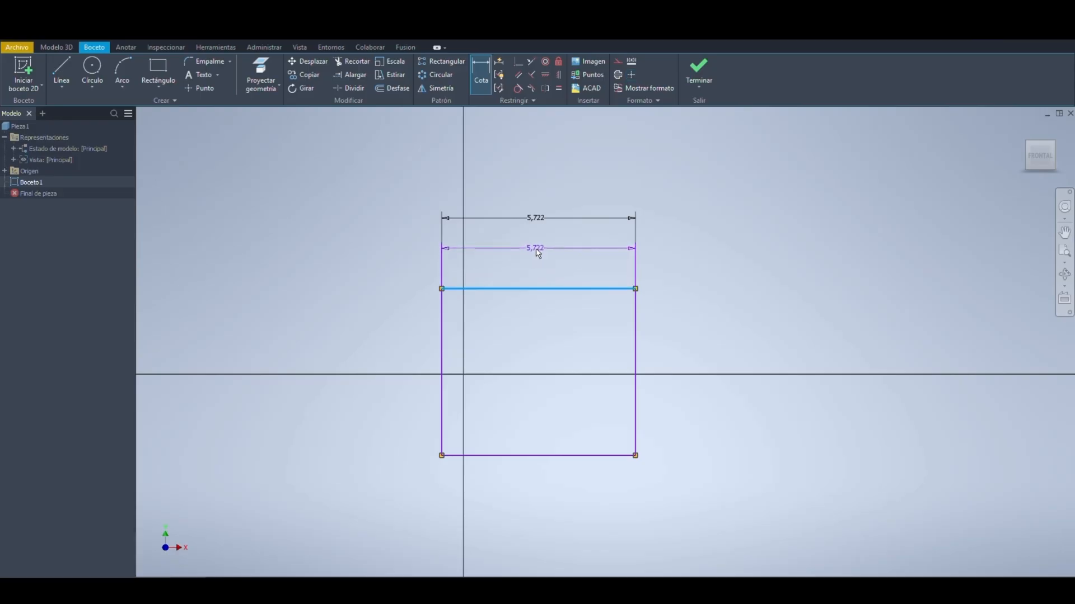
click(535, 248)
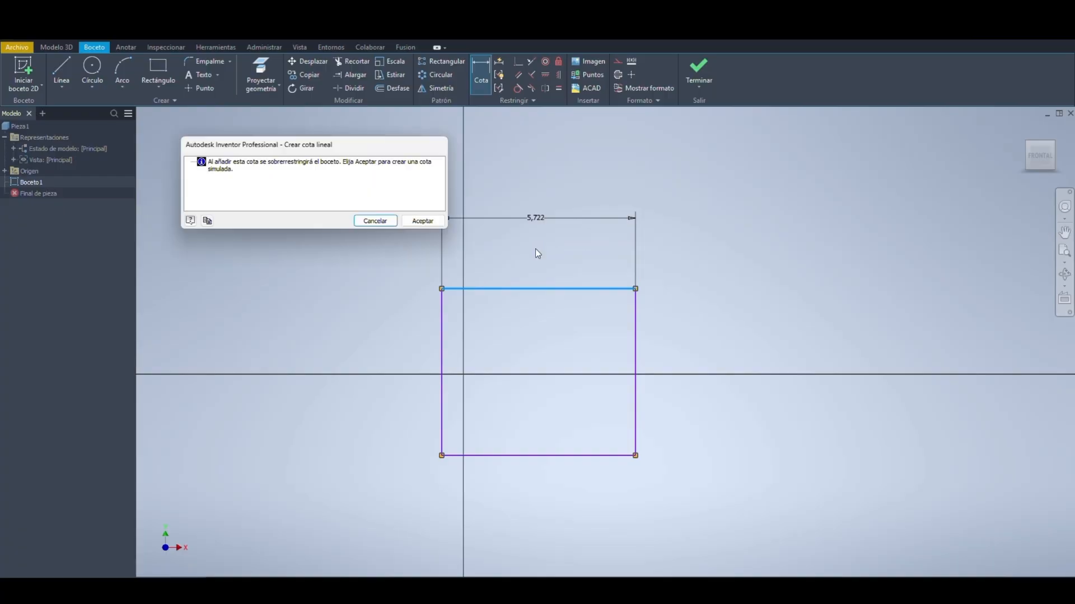
click(378, 219)
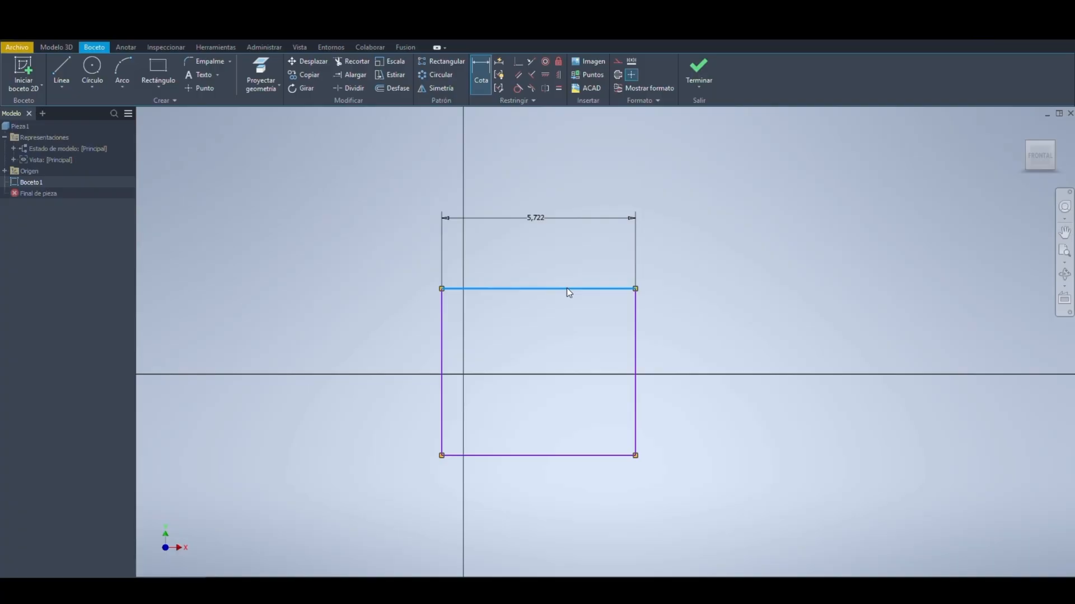
Step: Add a redundant width dimension to the rectangle's upper side as a driven dimension and move it below the rectangle
click(566, 289)
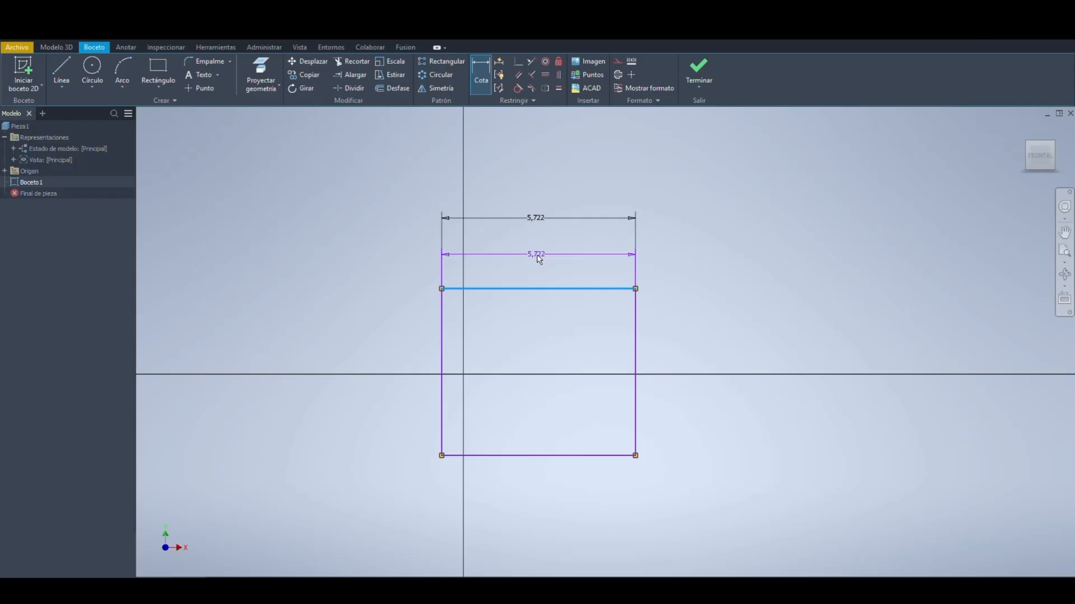
click(539, 259)
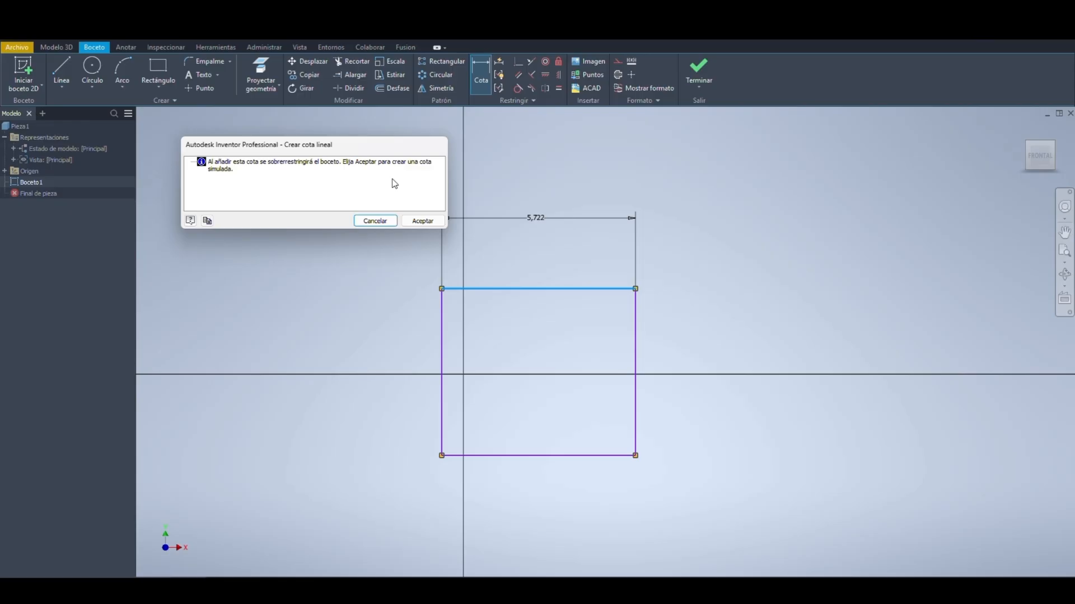
click(429, 223)
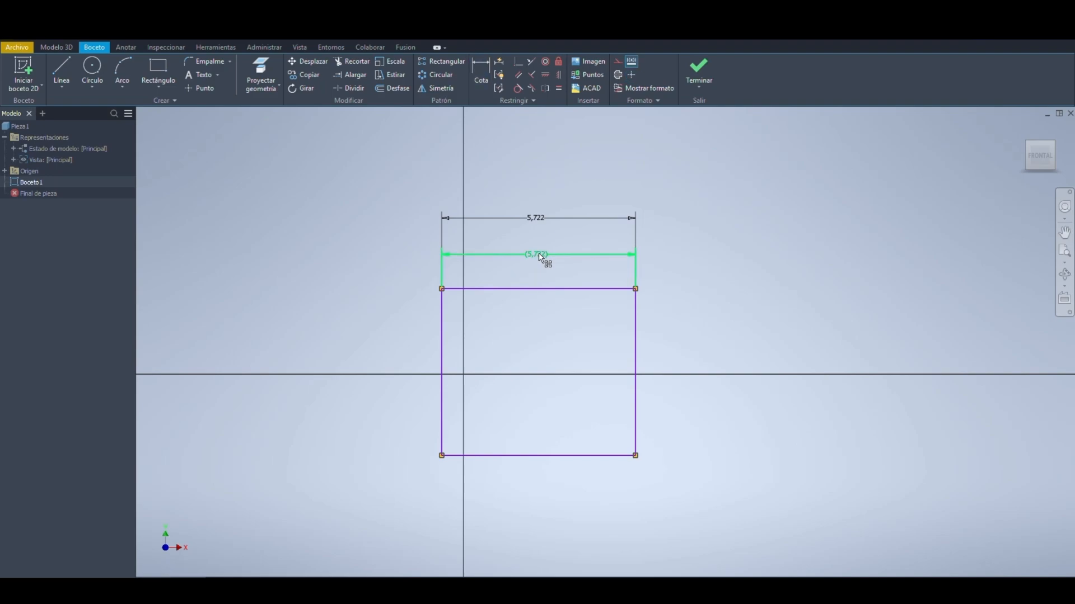
drag(547, 262, 537, 494)
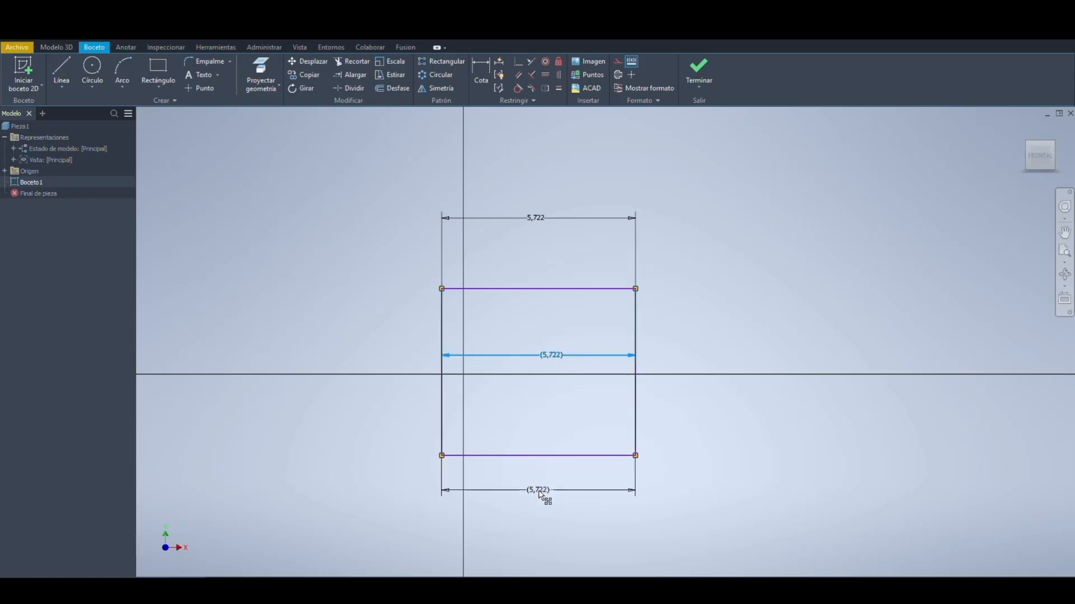
Step: Open the driven width dimension below the rectangle without changing it, and delete that dimension
double_click(542, 495)
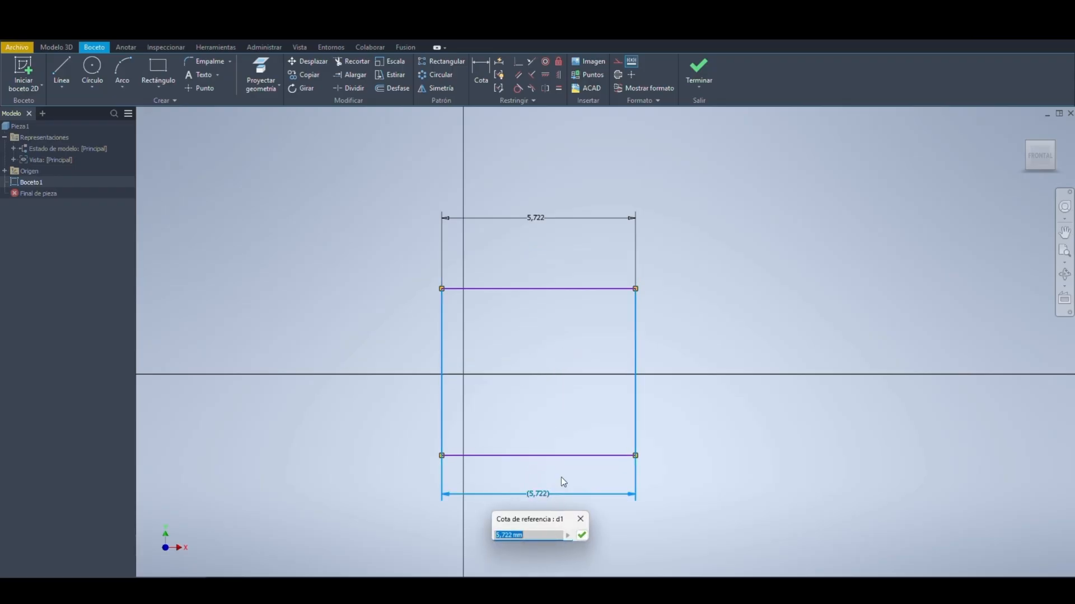
key(Escape)
click(515, 364)
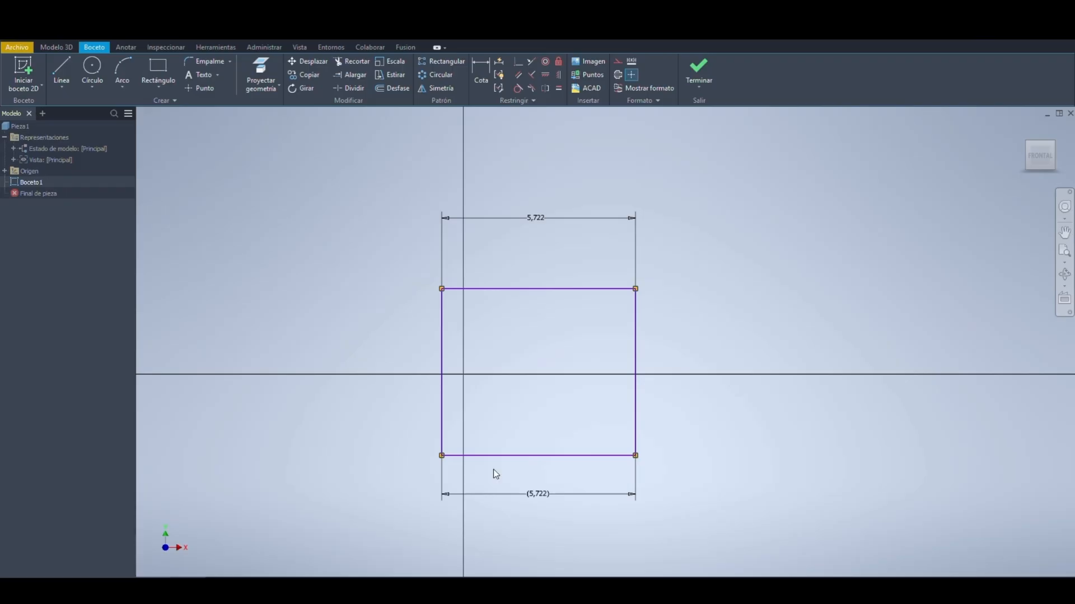
click(535, 499)
key(Delete)
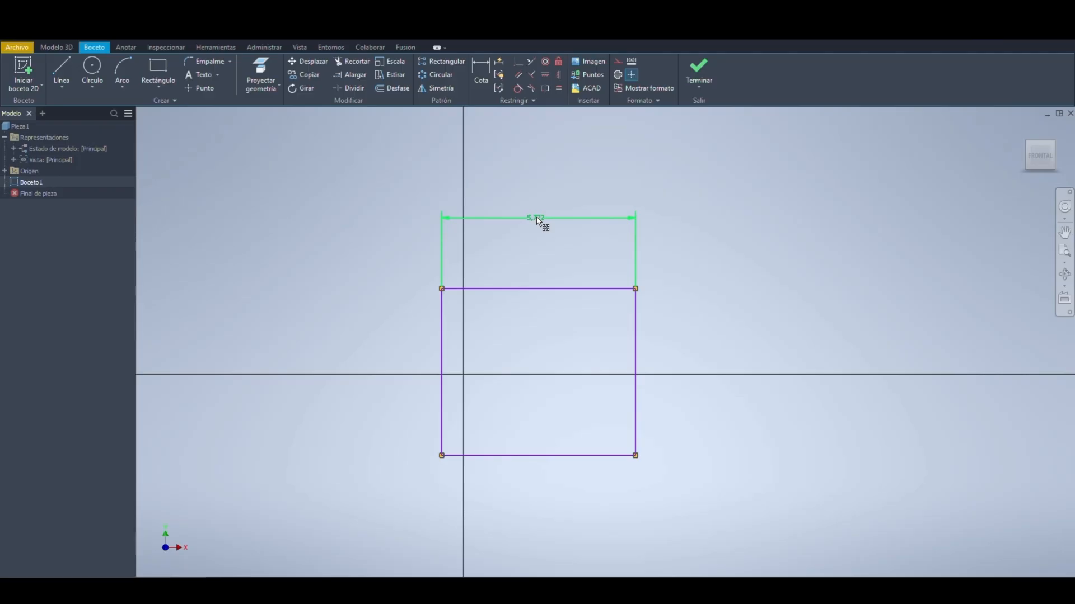
Step: Set the rectangle's width dimension to 10 mm
double_click(537, 219)
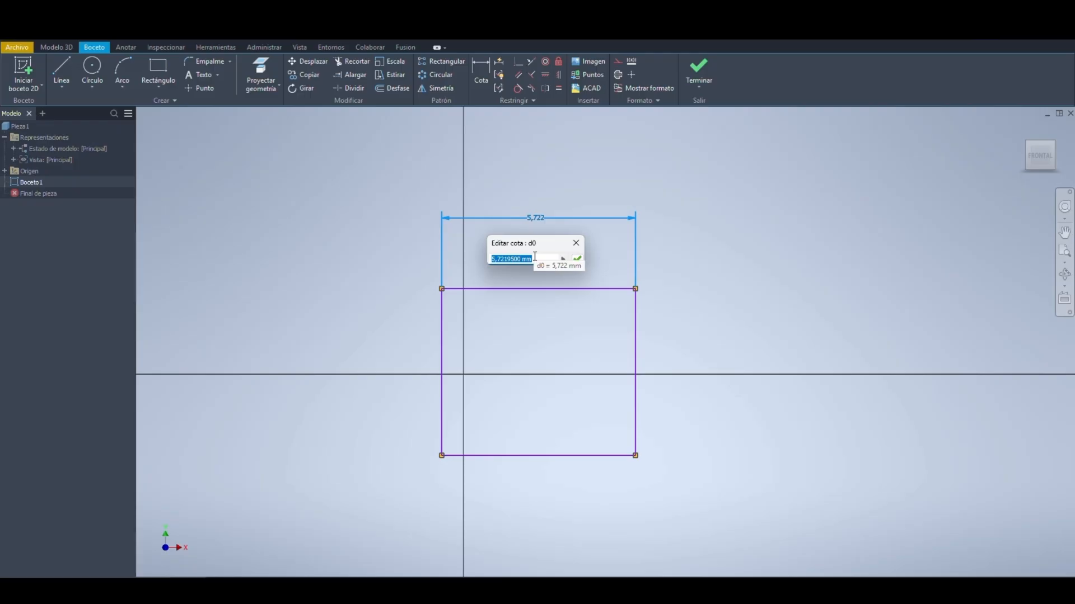
text(100)
key(Return)
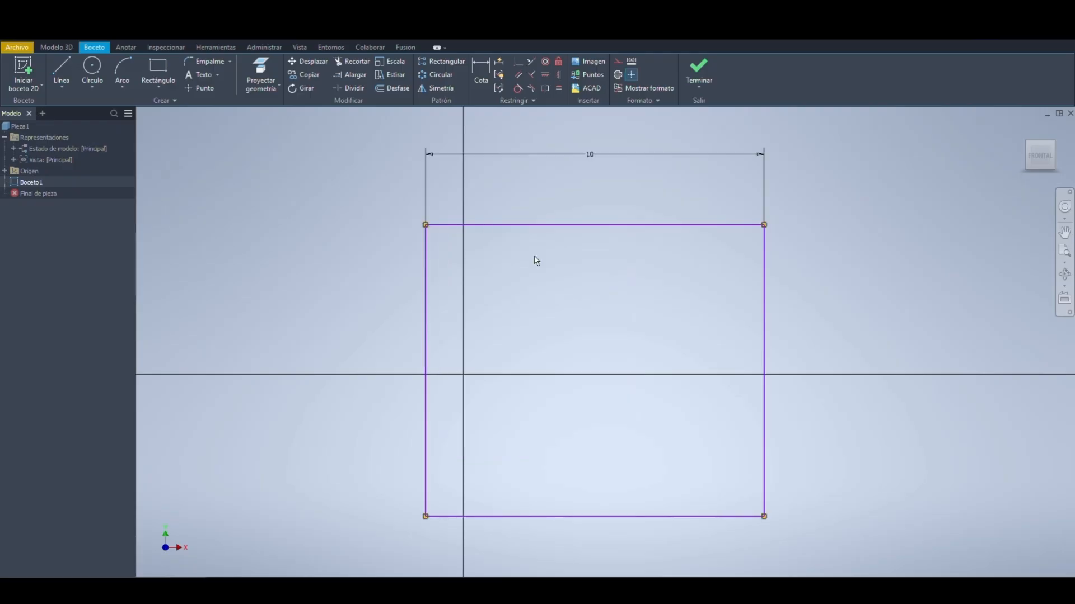
Step: Try a width of 5 mm for the rectangle and return the dimension to 10 mm
scroll(485, 333, up, 3)
double_click(542, 230)
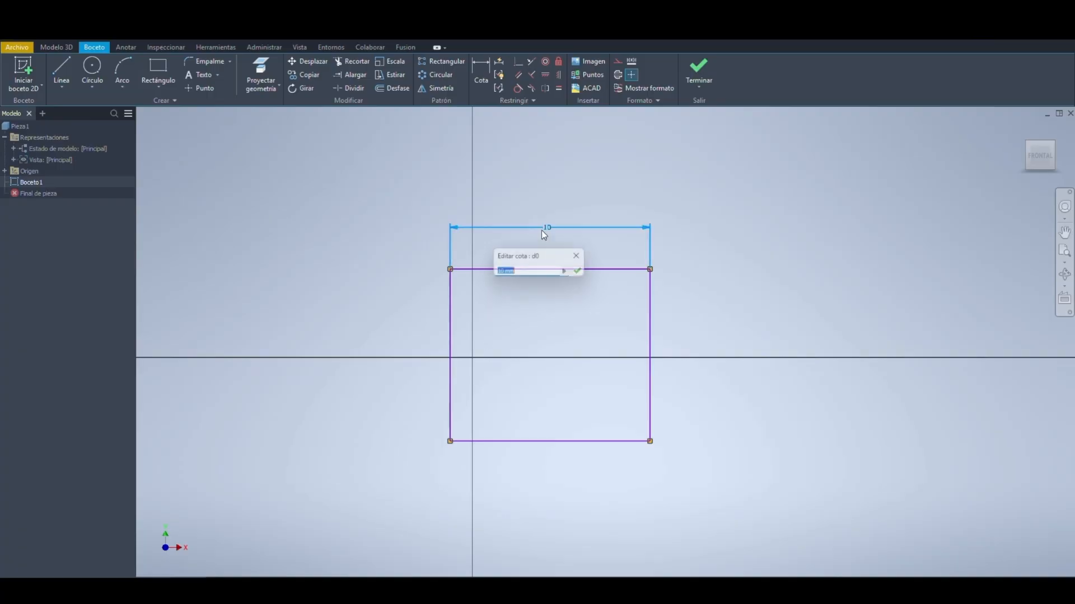
text(5)
key(Return)
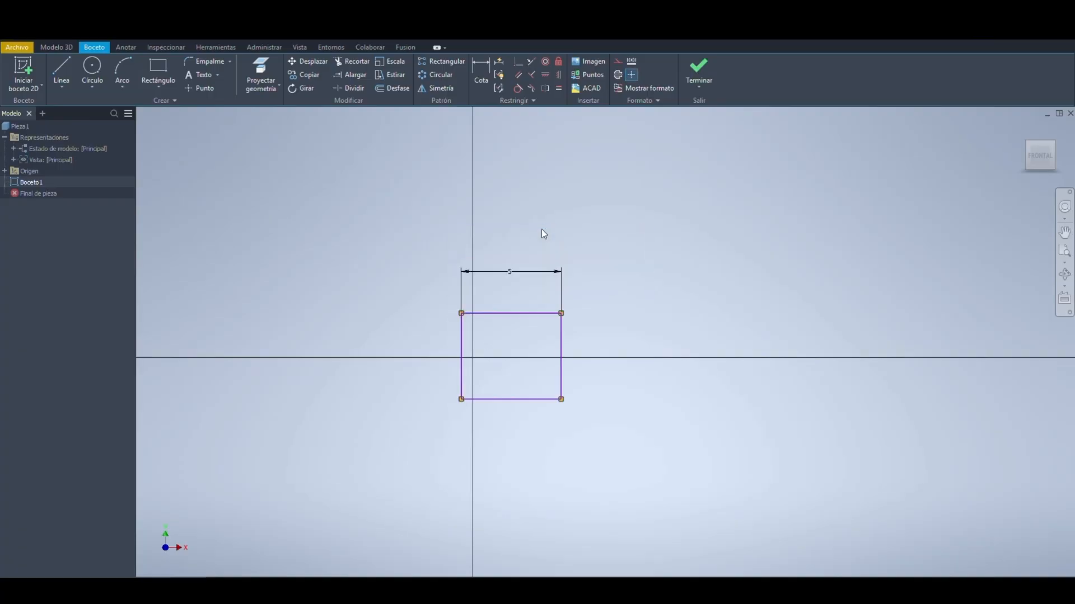
double_click(508, 274)
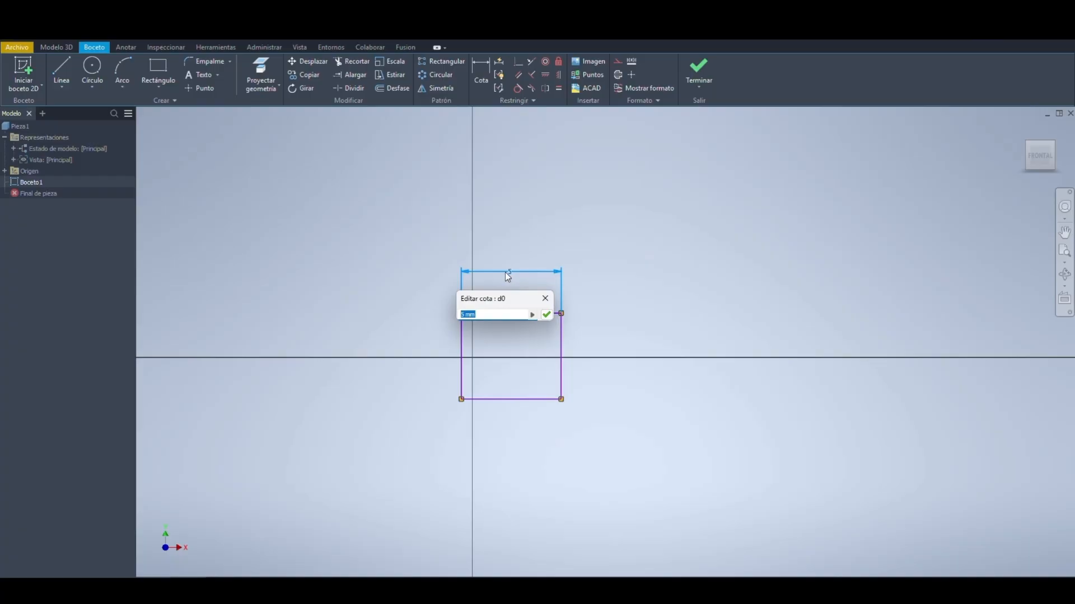
text(10)
key(Return)
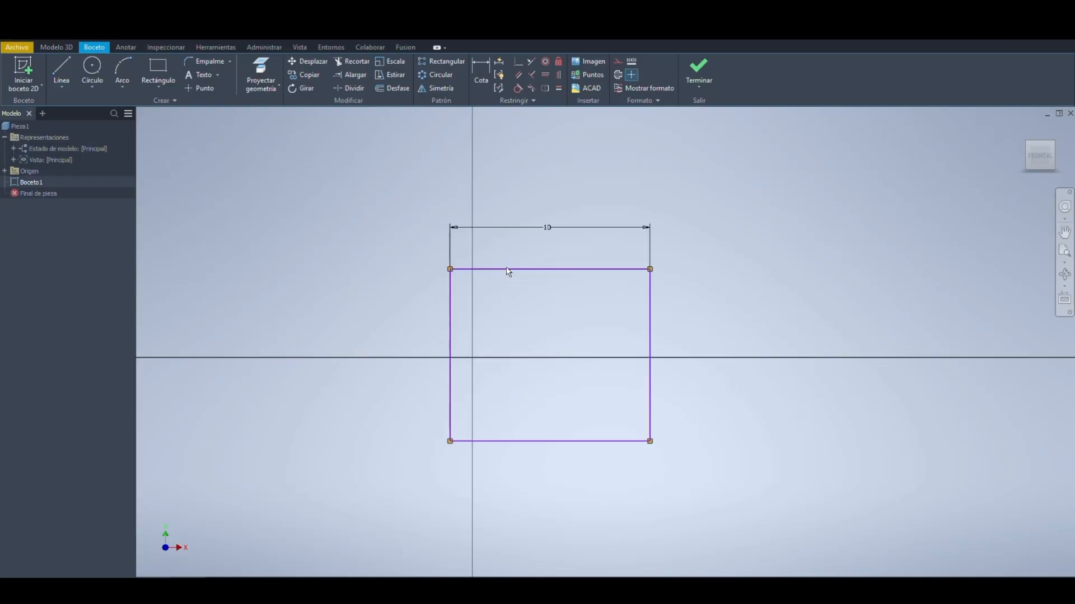
Step: Dimension the distance between the rectangle's horizontal sides, placed to its left, and set the height to 5 mm
click(481, 70)
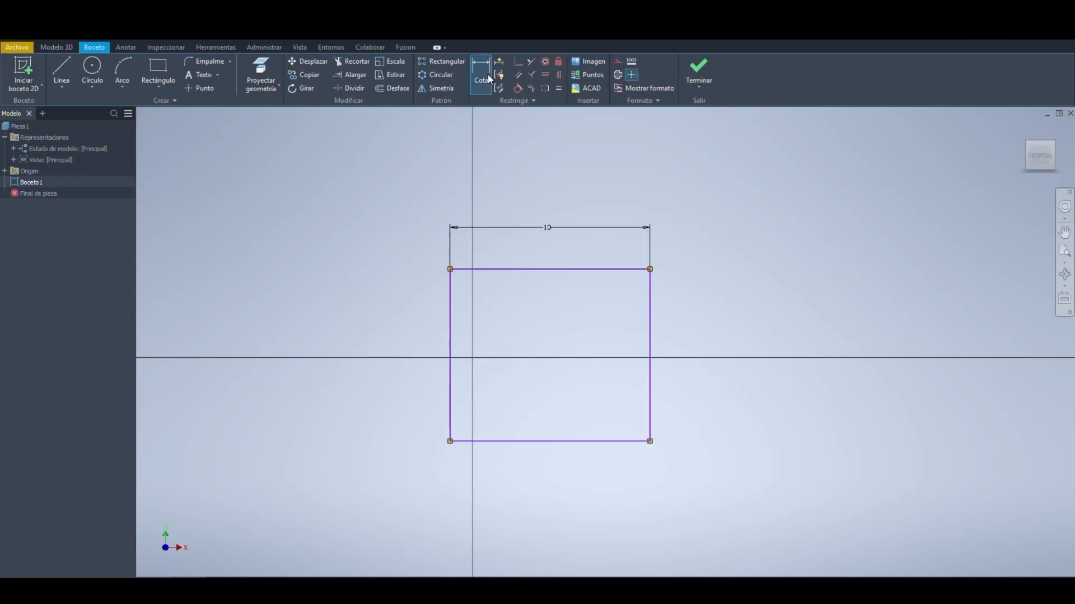
click(503, 270)
click(532, 442)
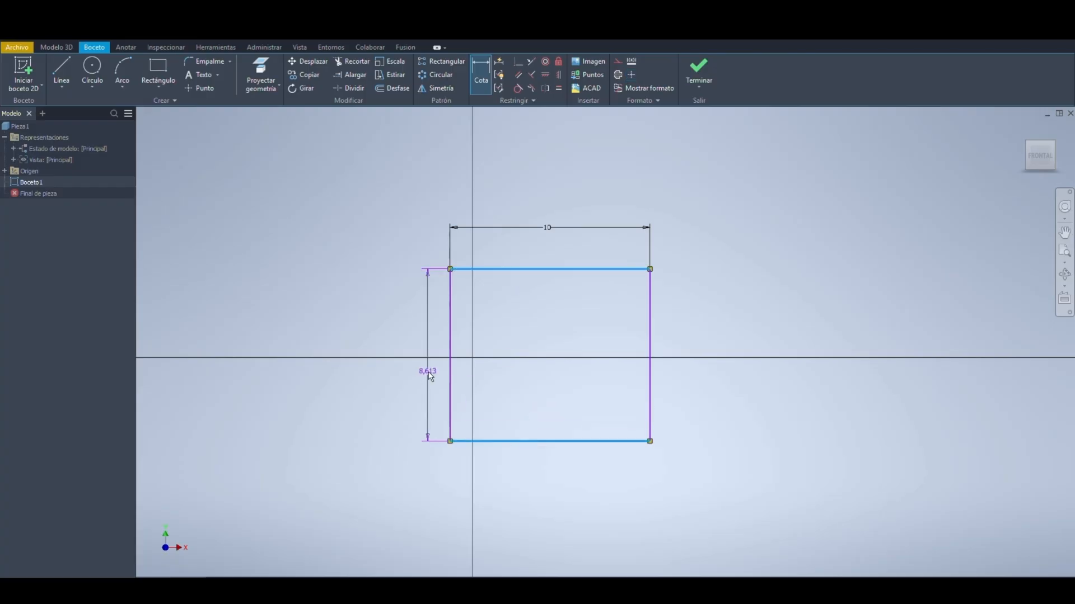
click(394, 354)
text(5)
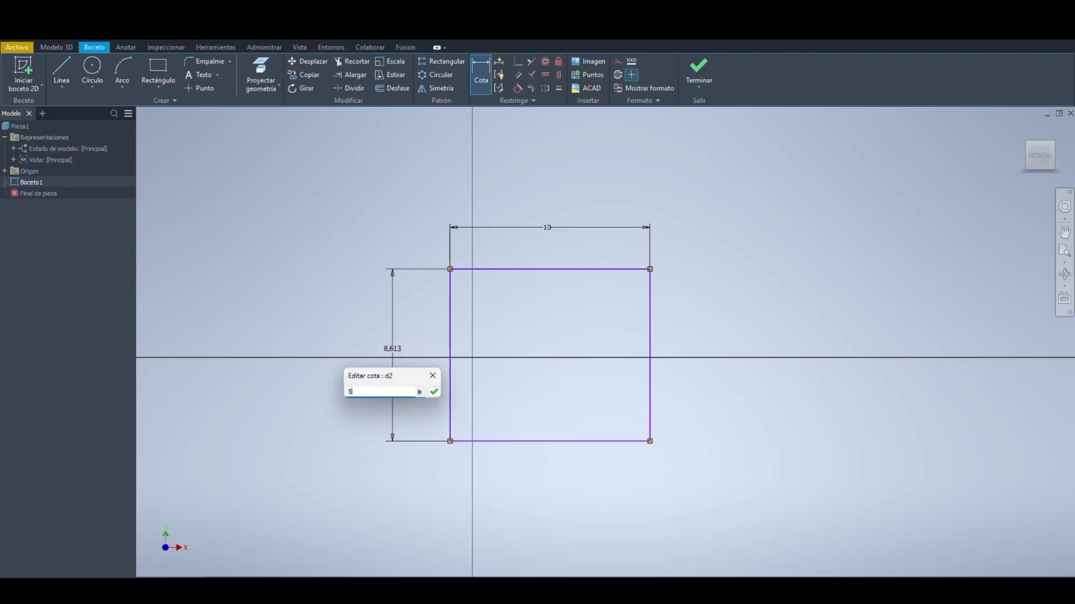
key(Return)
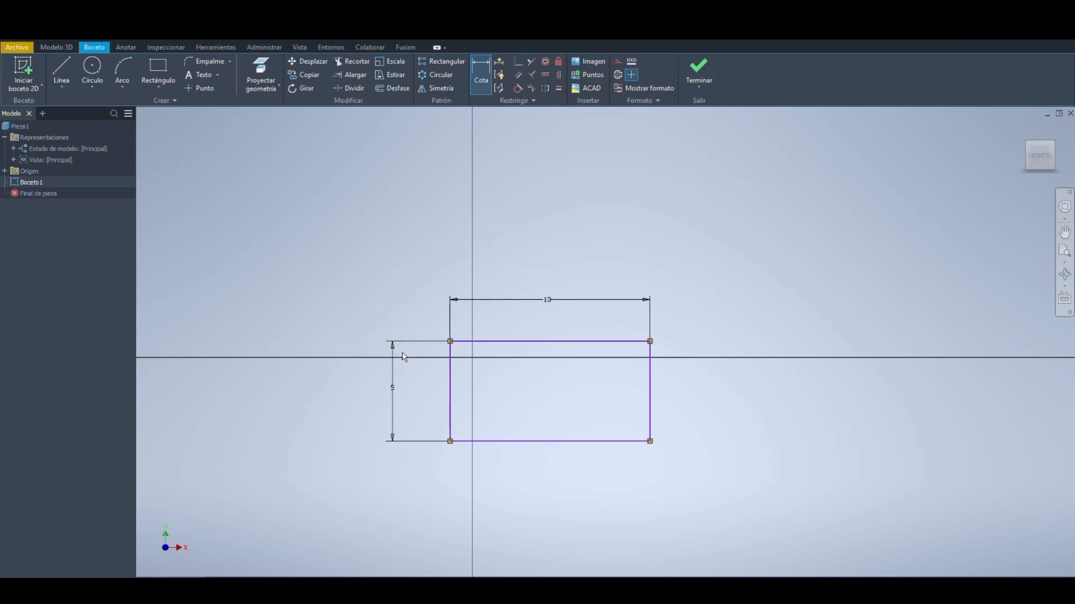
scroll(473, 368, down, 2)
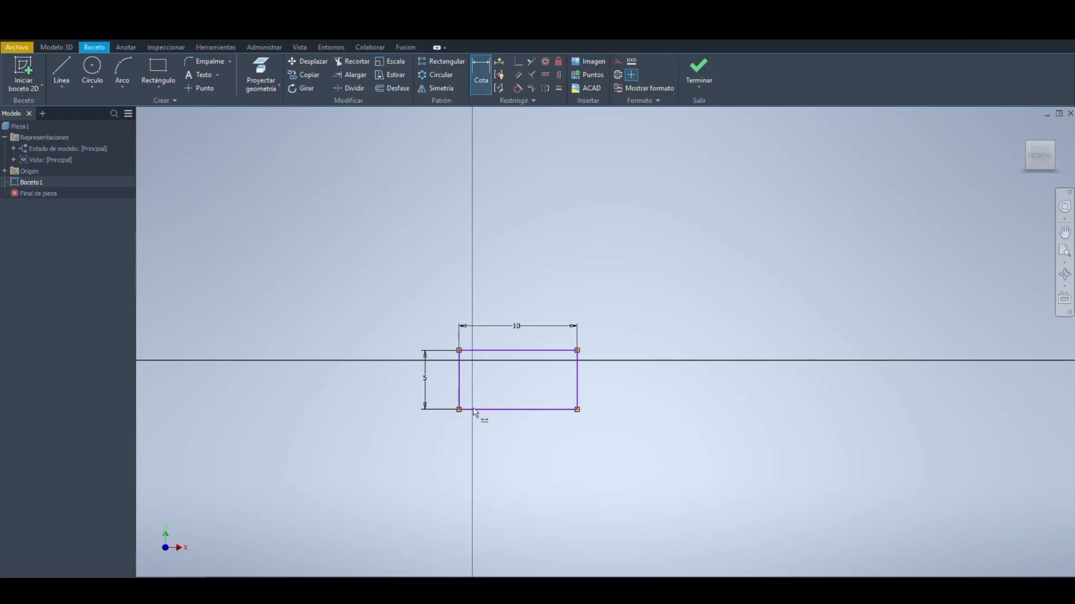
scroll(497, 380, up, 2)
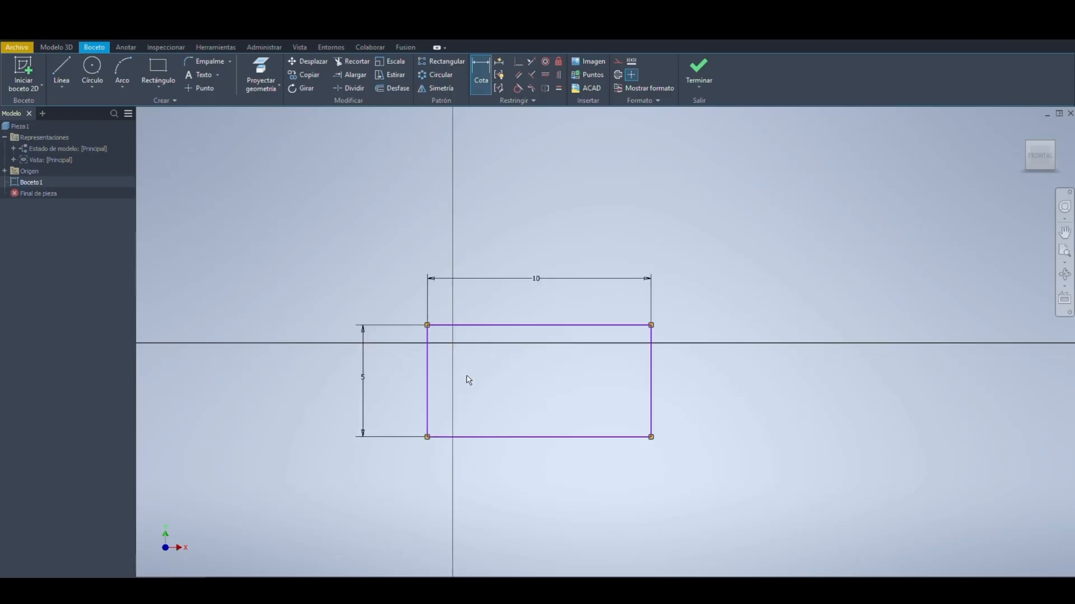
key(Escape)
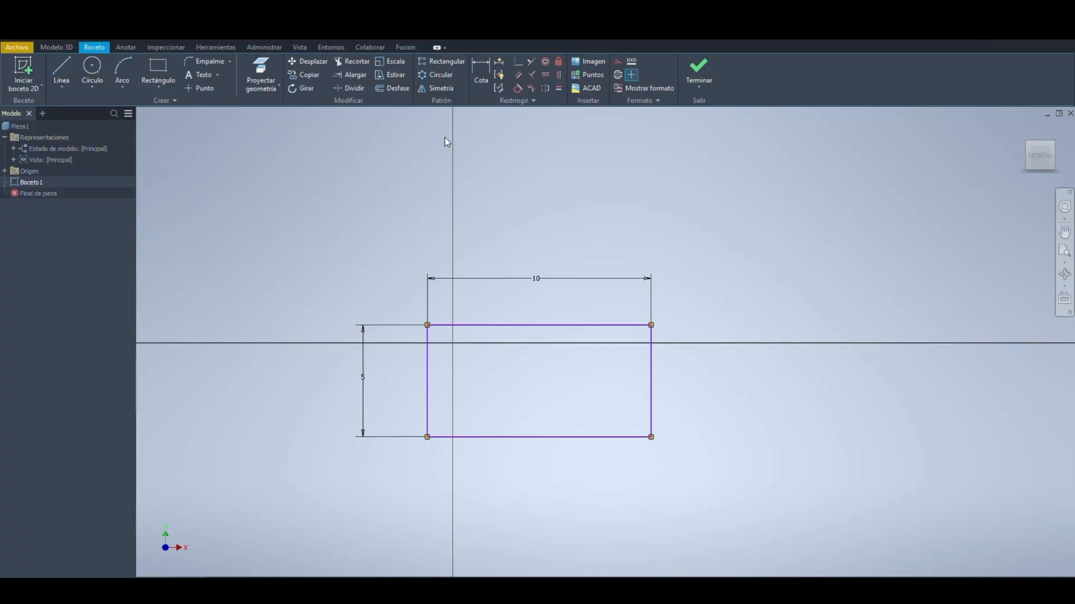
Step: Scale the whole rectangle by a factor of 2 from its lower-left corner, allowing the existing dimensions to be relaxed
click(395, 67)
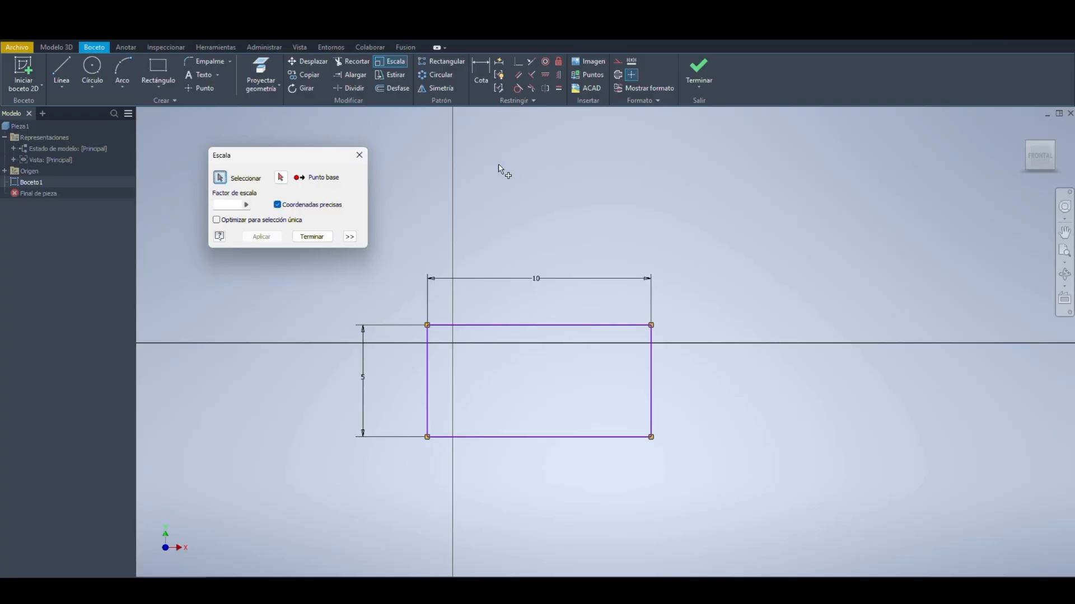
drag(672, 312, 420, 449)
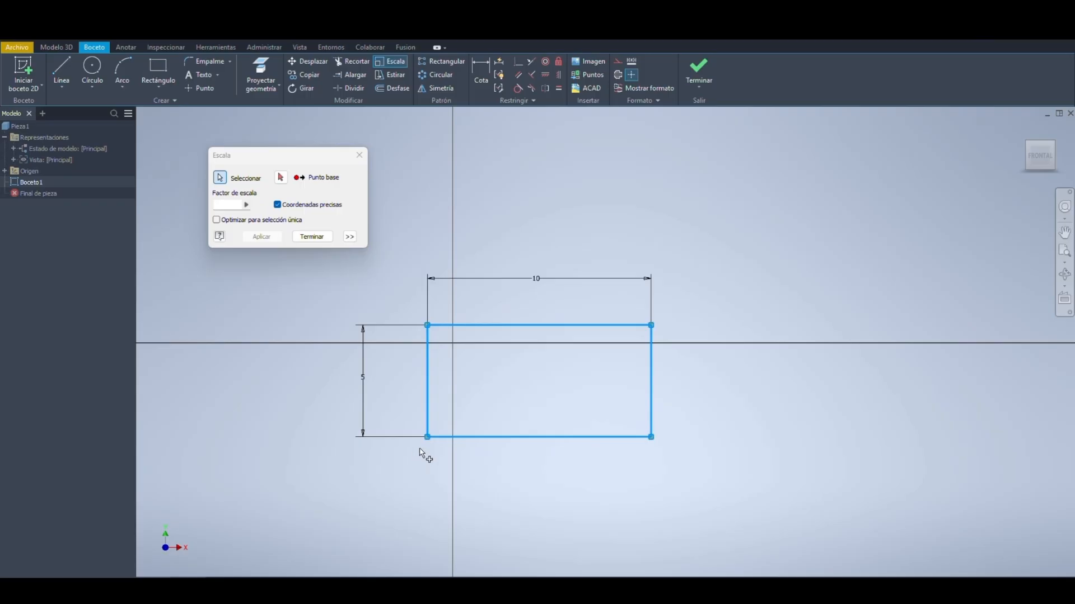
click(281, 177)
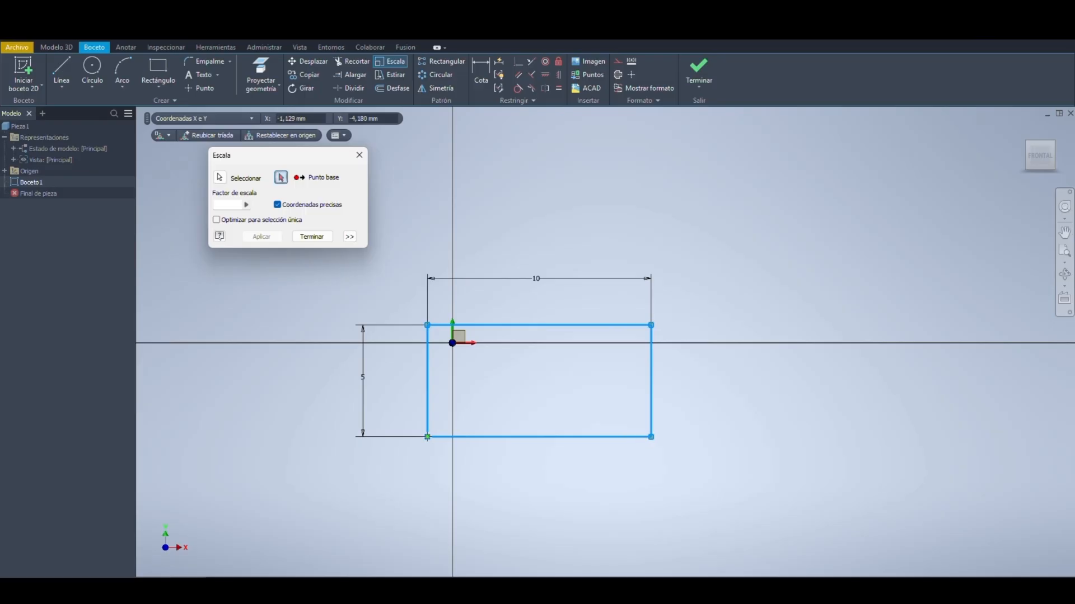
click(428, 437)
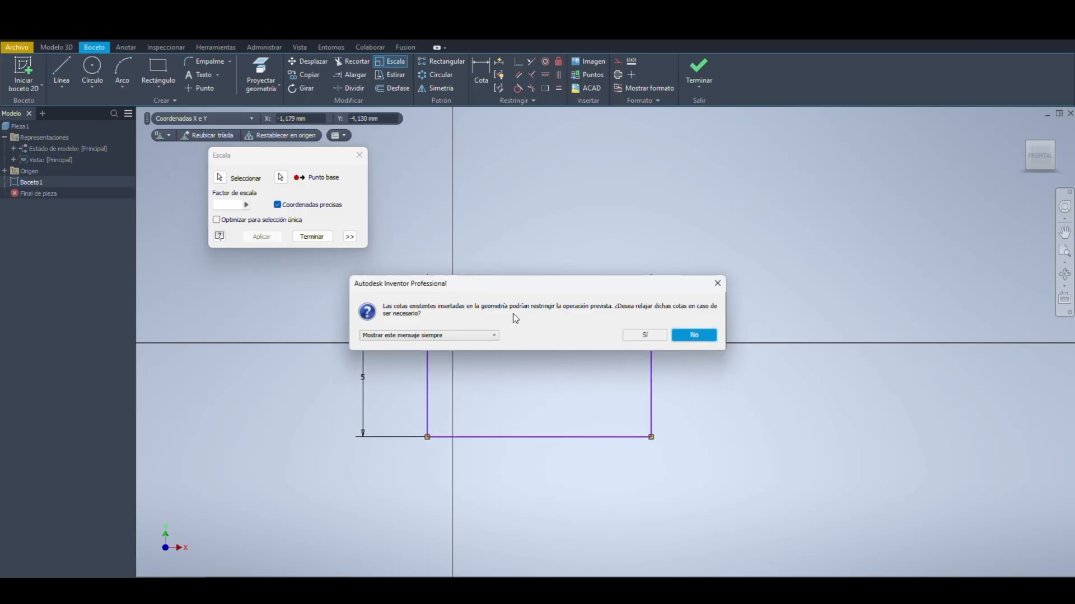
click(644, 336)
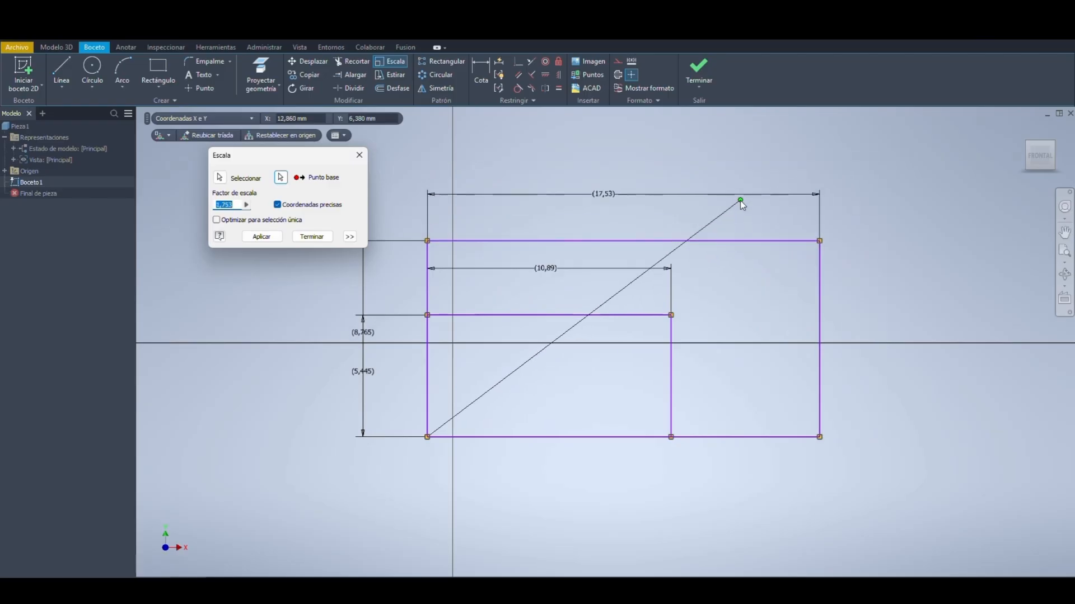
text(2)
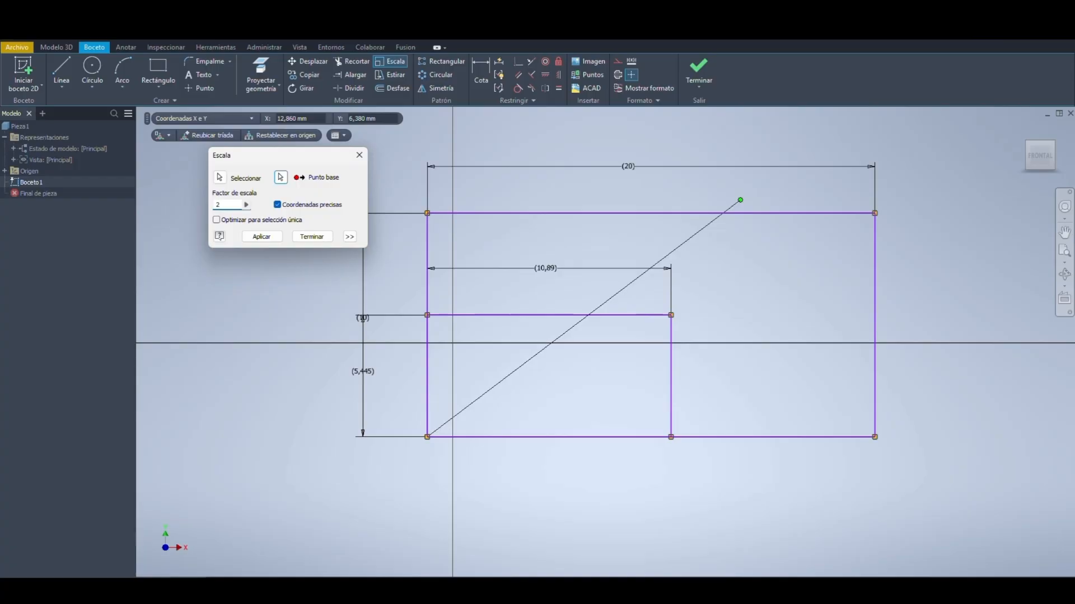
key(Return)
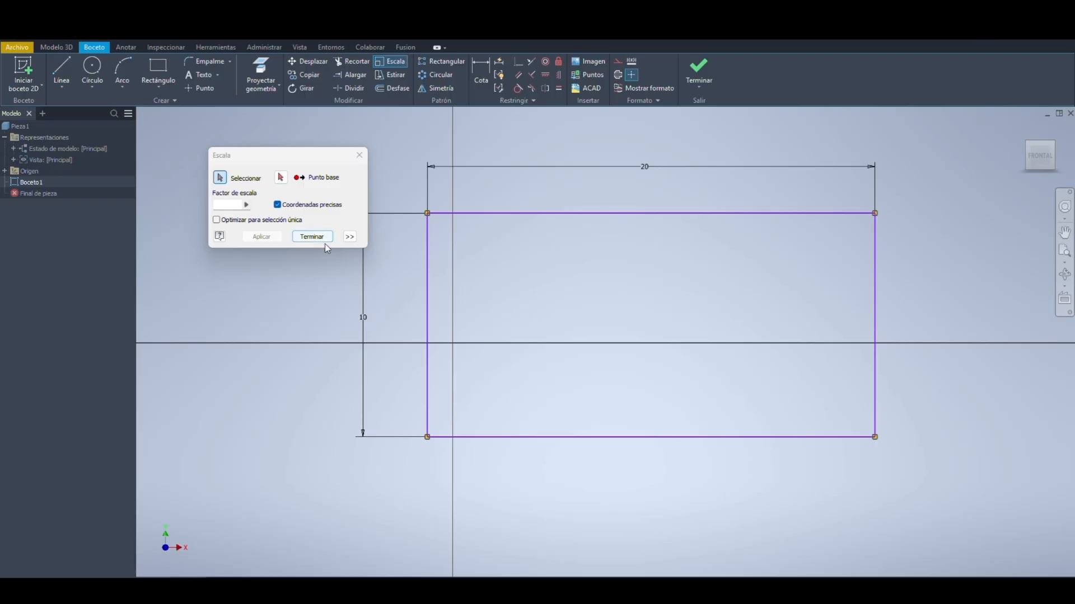
click(307, 240)
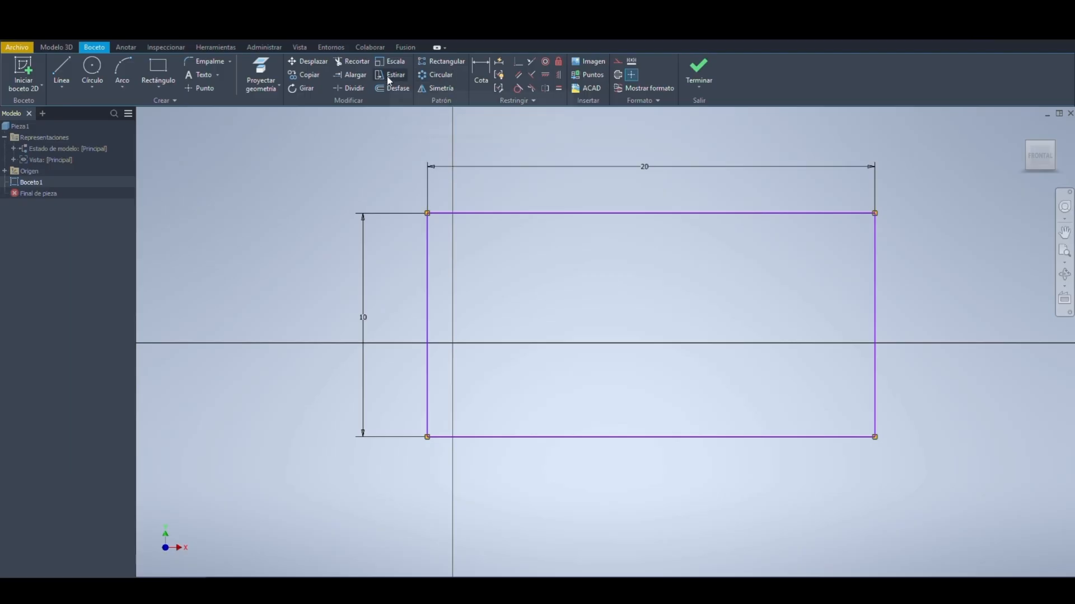
Step: Delete the rectangle's width and height dimensions
click(636, 172)
key(Delete)
click(366, 326)
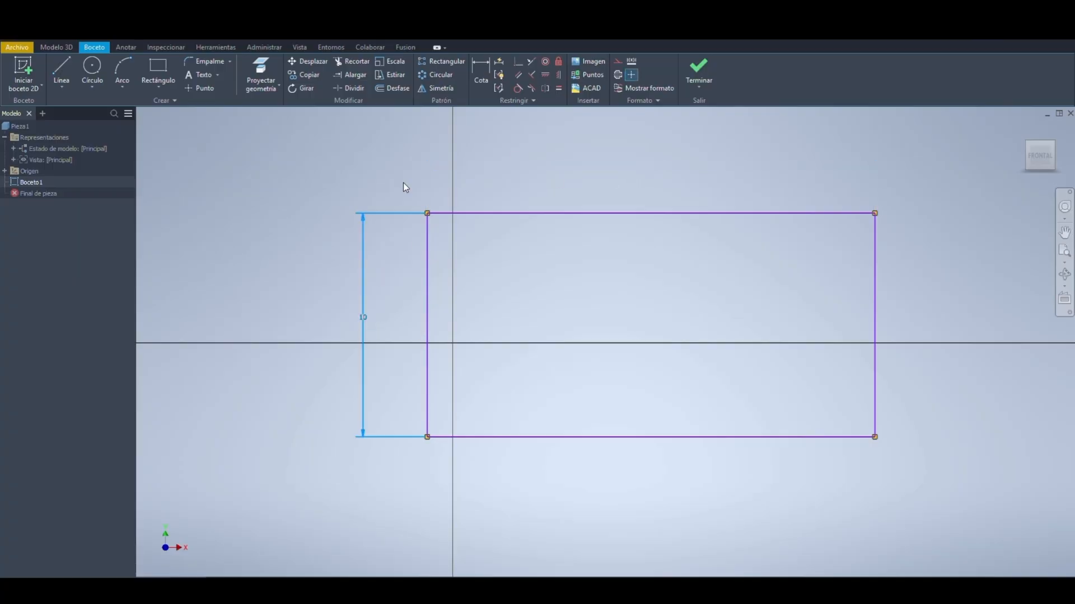
key(Delete)
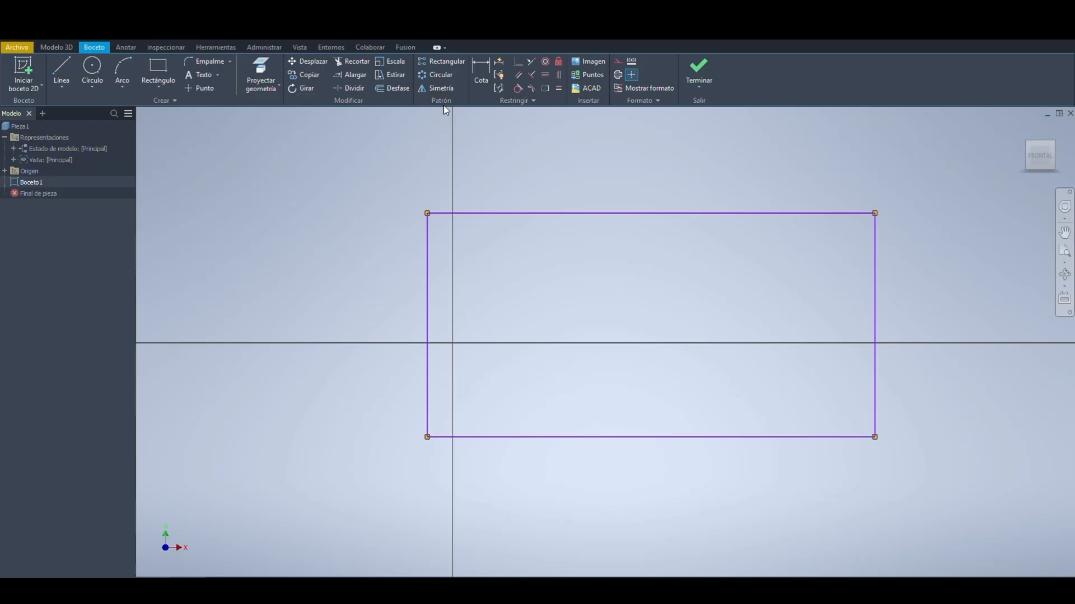
Step: Stretch the rectangle's left side about 9.6 mm to the left using its lower-left corner as base point, allowing its constraints to be removed
click(395, 77)
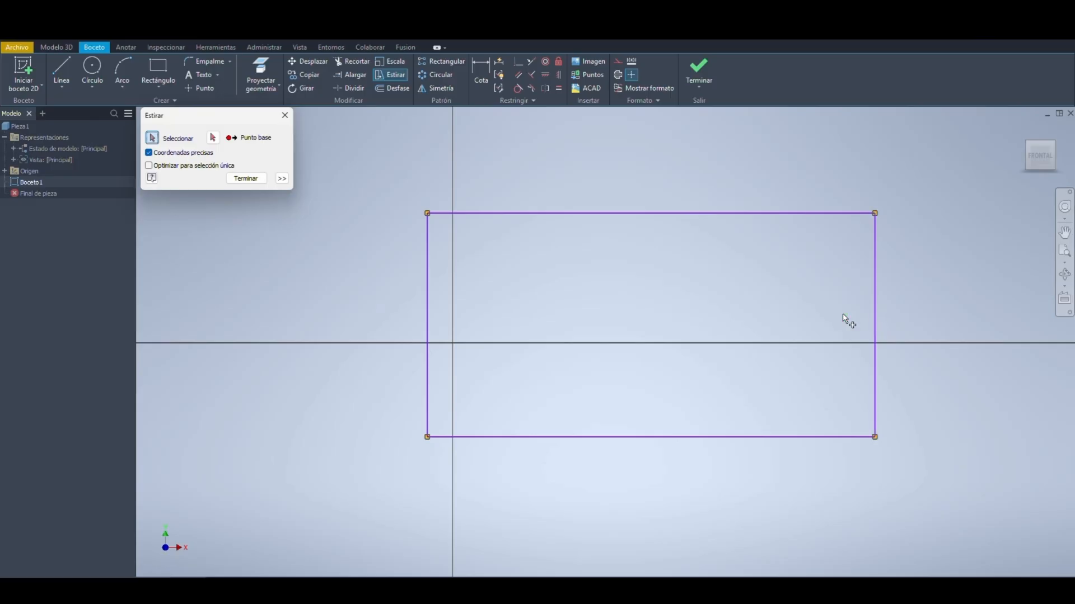
click(429, 309)
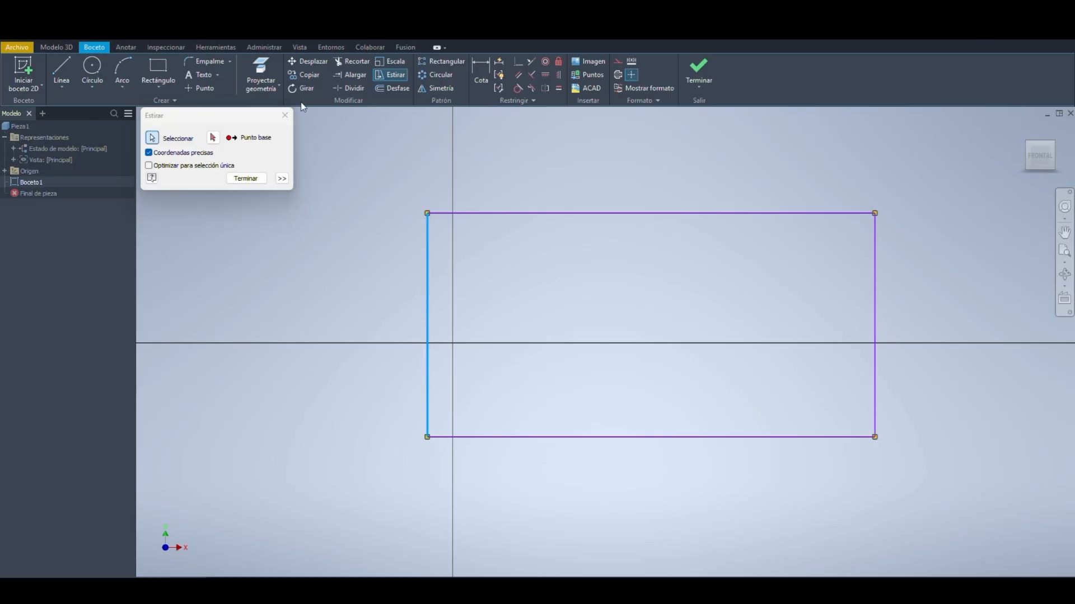
click(212, 139)
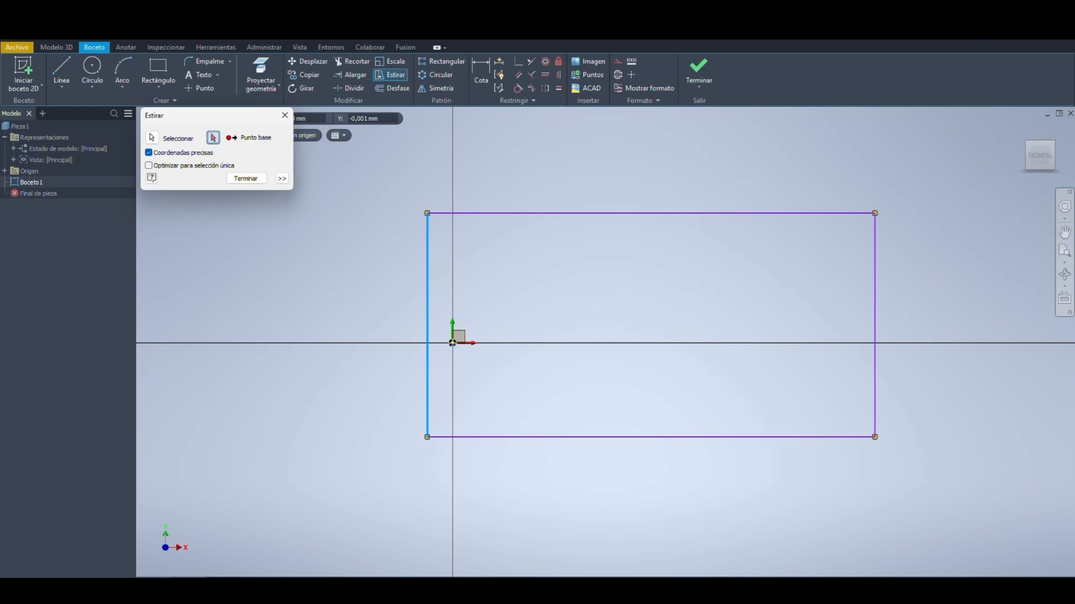
click(428, 437)
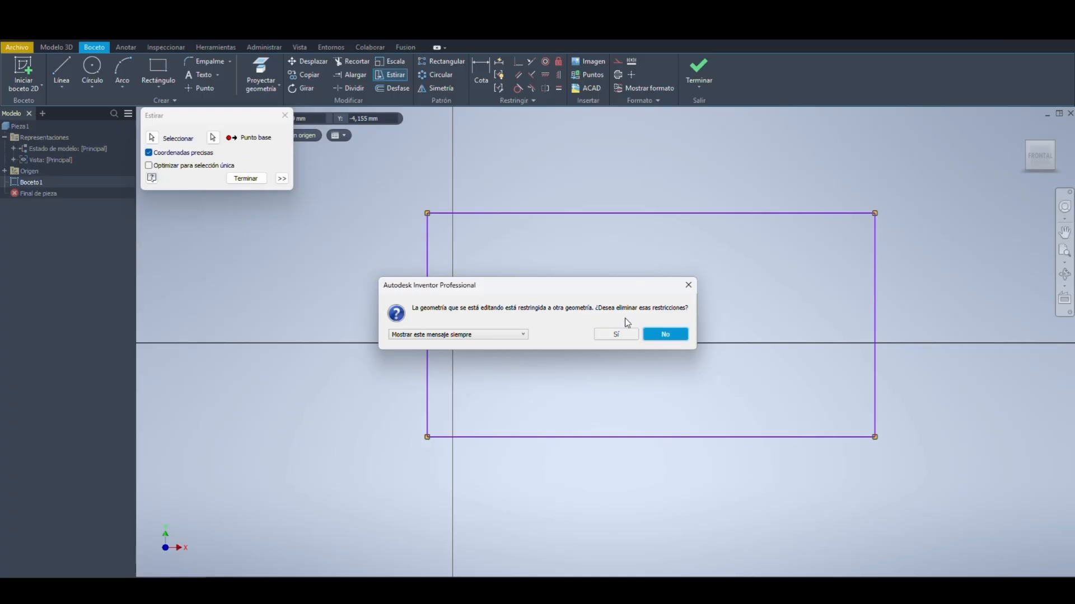
click(616, 334)
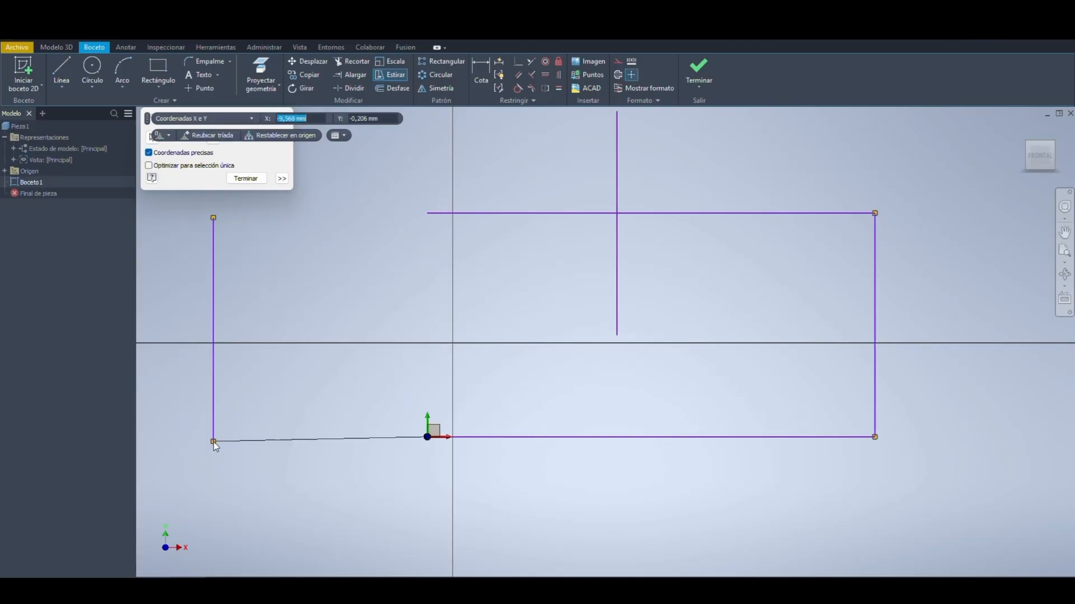
click(214, 442)
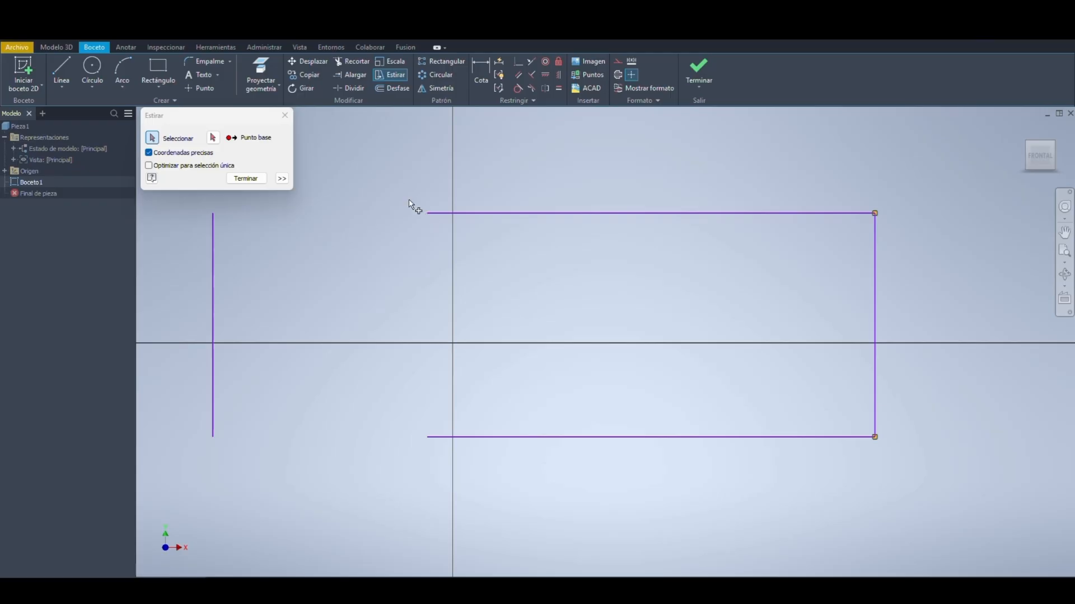
Step: Stretch the free left end of the upper line down and left past the detached vertical line, allowing its constraints to be removed
click(426, 215)
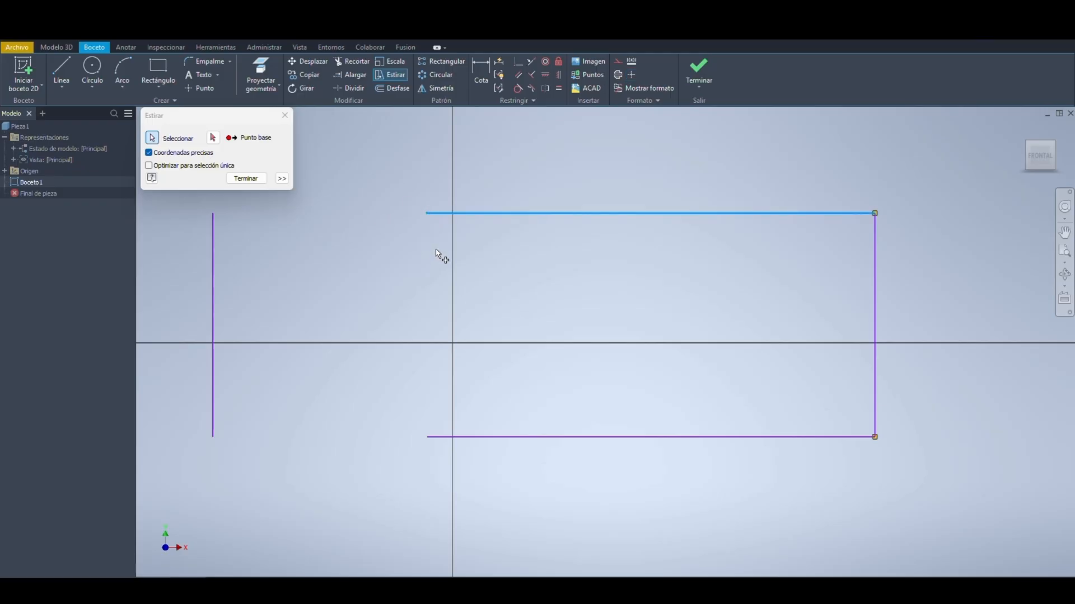
click(212, 137)
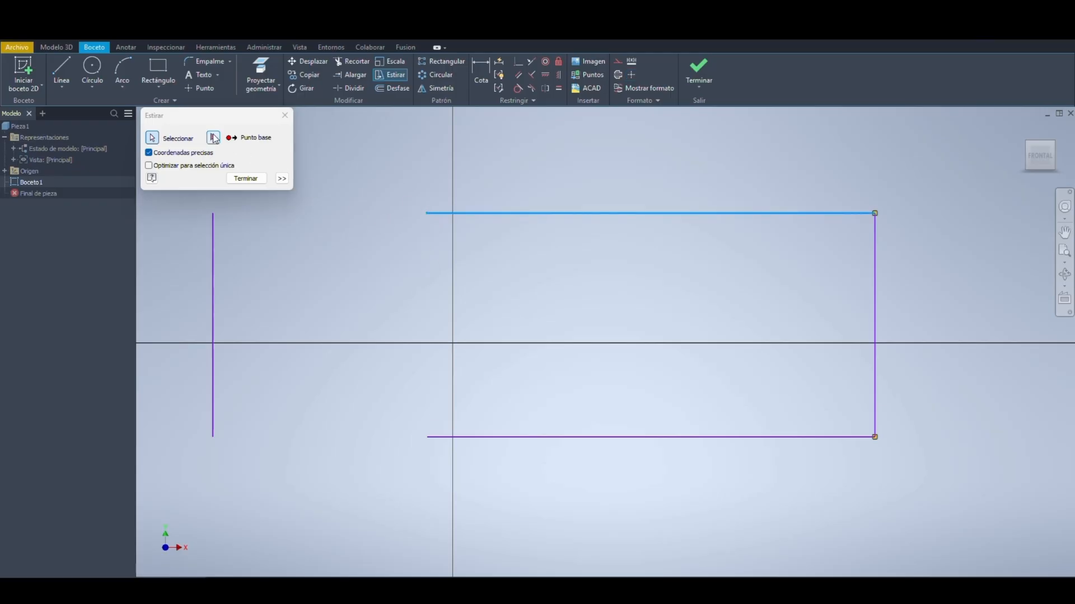
click(429, 213)
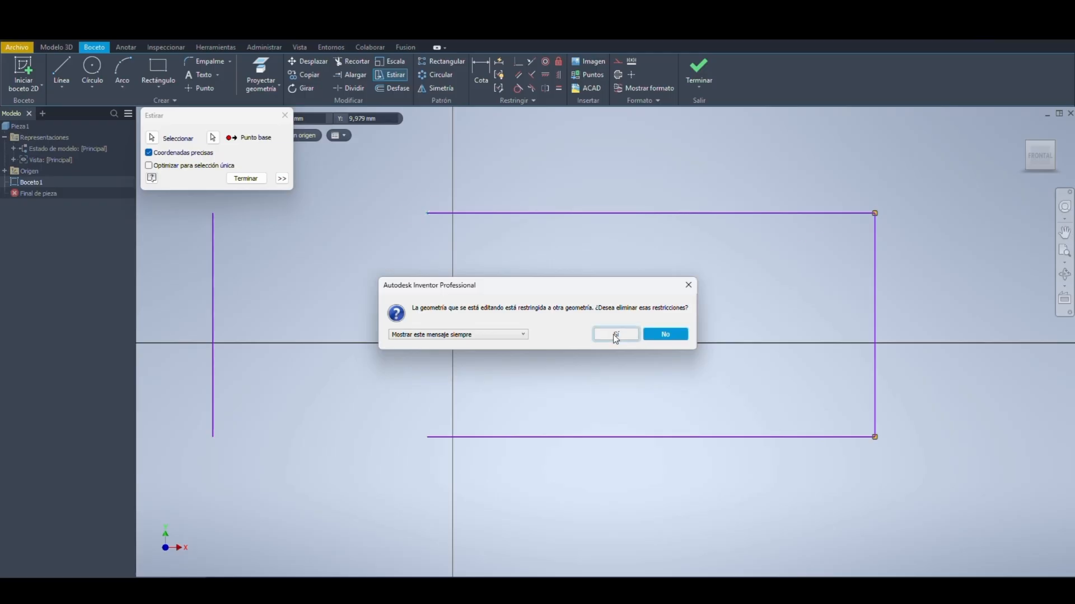
click(616, 335)
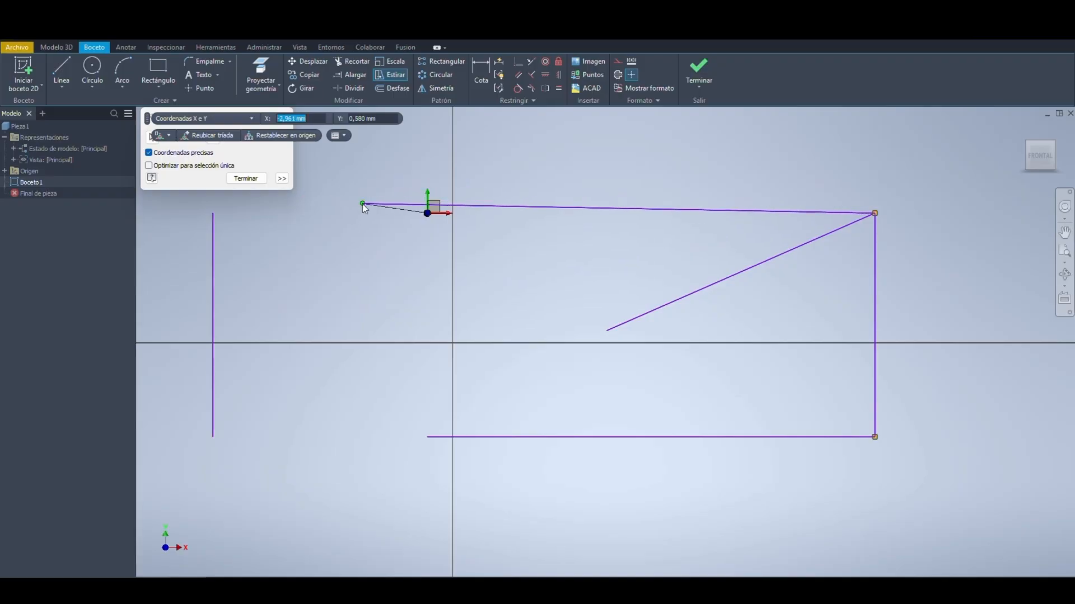
click(158, 395)
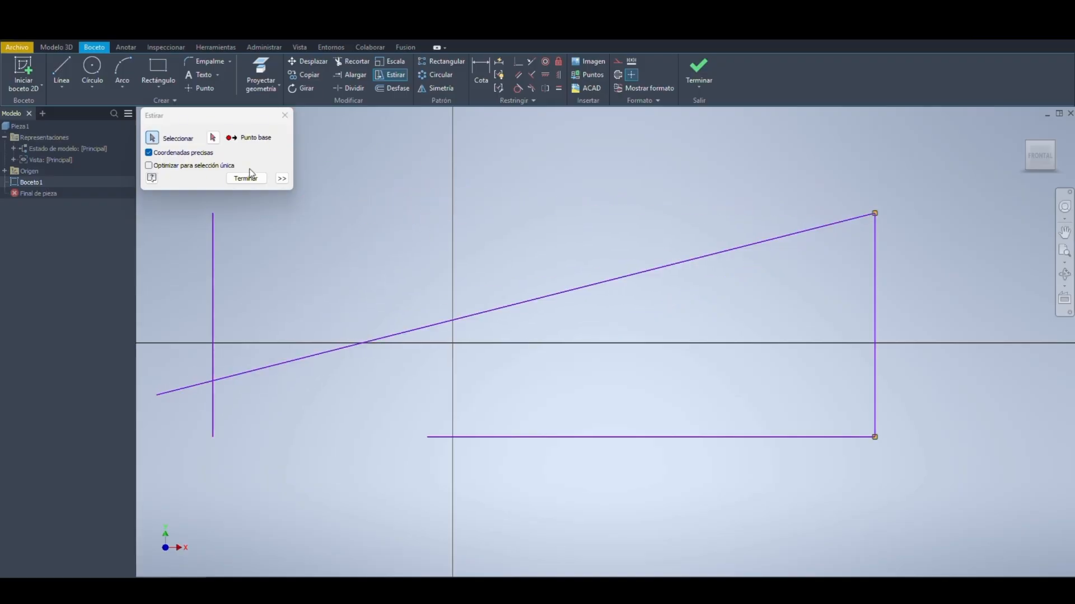
click(249, 182)
Step: Delete all the sketch lines and draw a new rectangle about 9.3 by 5.5 mm enclosing the origin
mouse_move(928, 188)
mouse_down()
mouse_move(227, 481)
mouse_move(153, 472)
mouse_up()
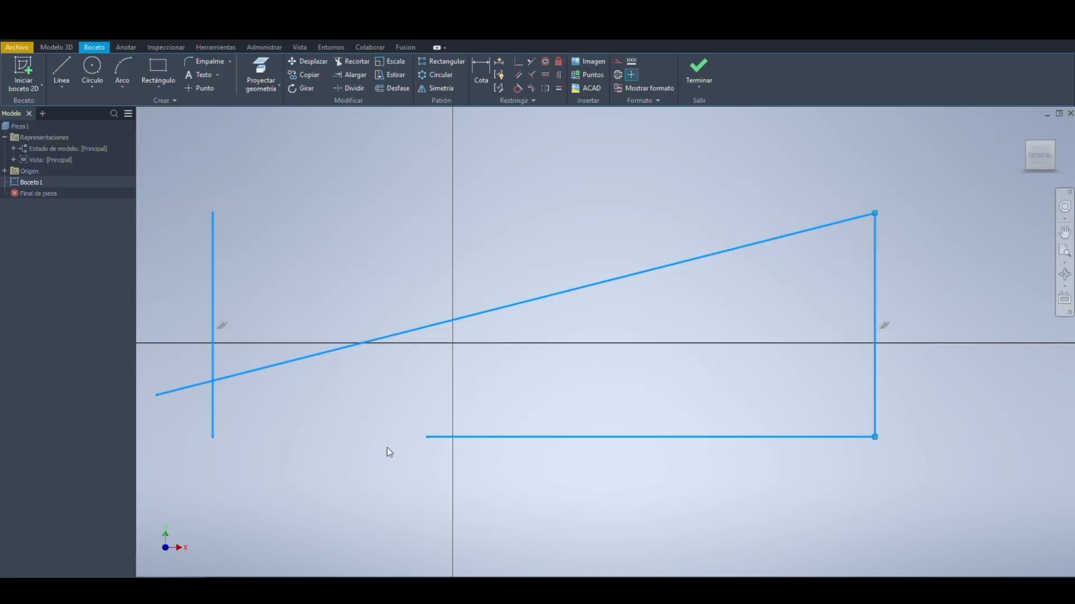
key(Delete)
click(160, 65)
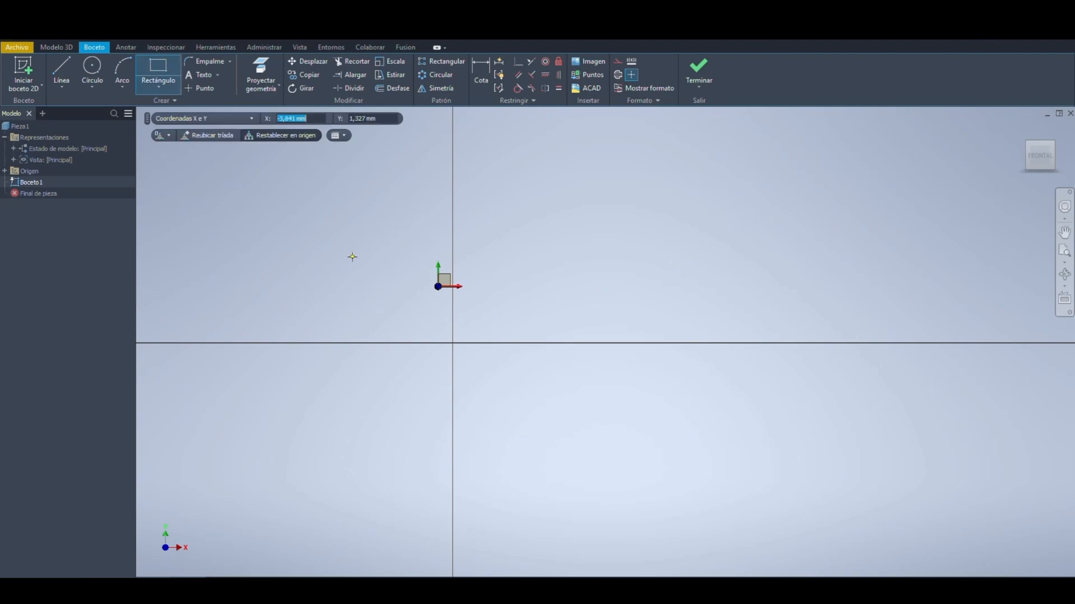
click(390, 289)
click(599, 412)
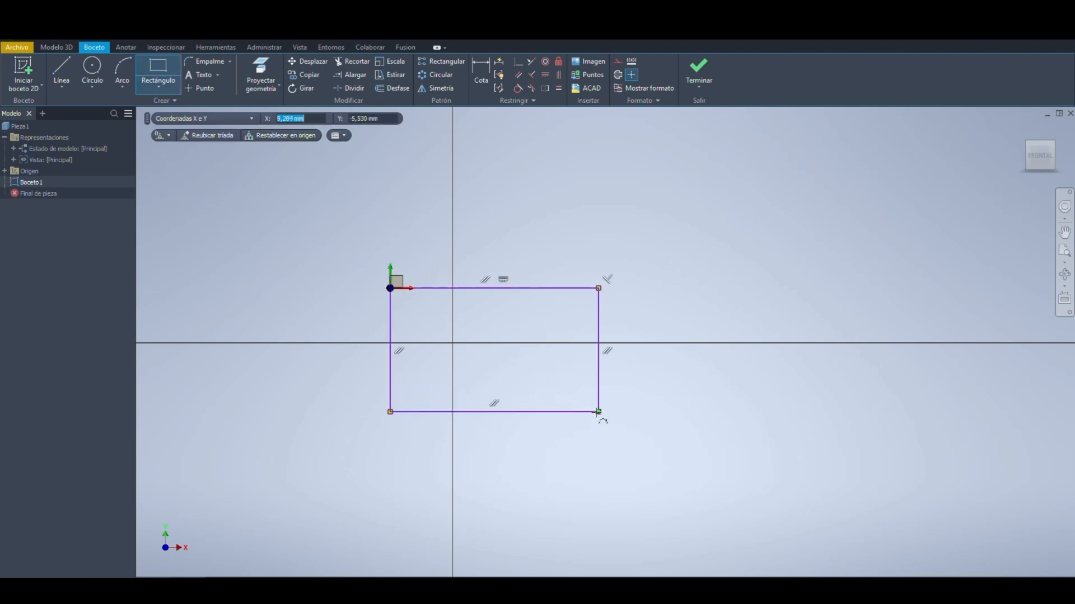
key(Escape)
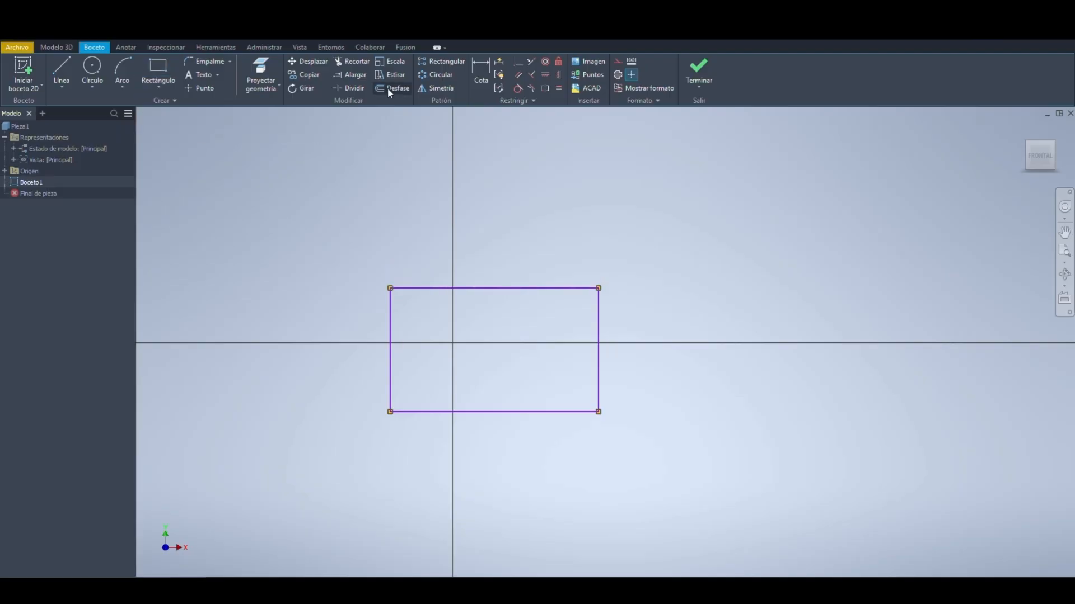
Step: Offset the rectangle outward by 5 mm to create a larger concentric rectangle
click(390, 91)
click(392, 90)
click(507, 288)
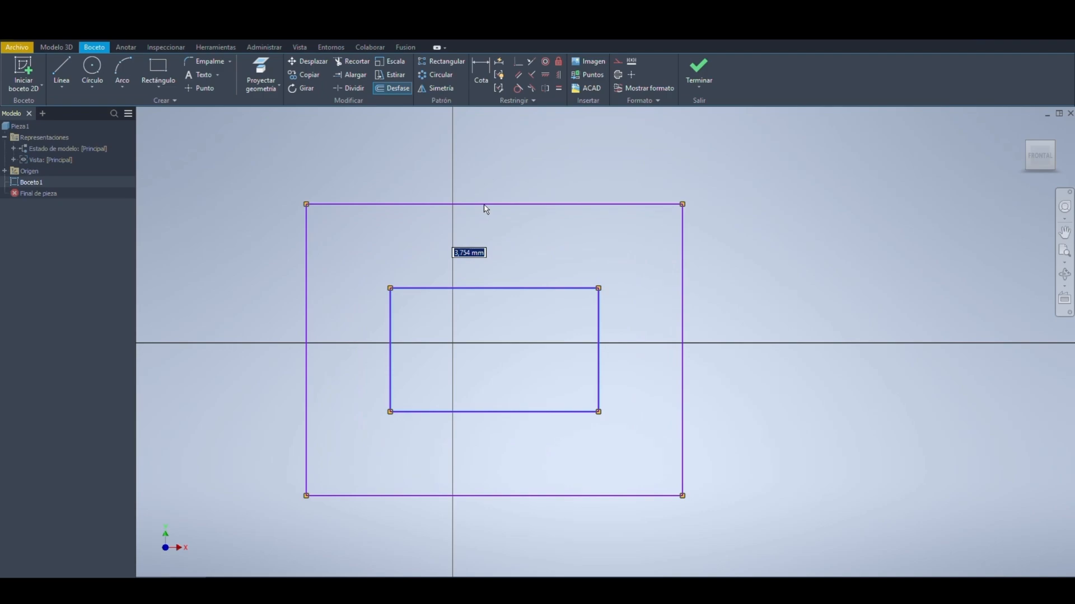
text(5)
key(Return)
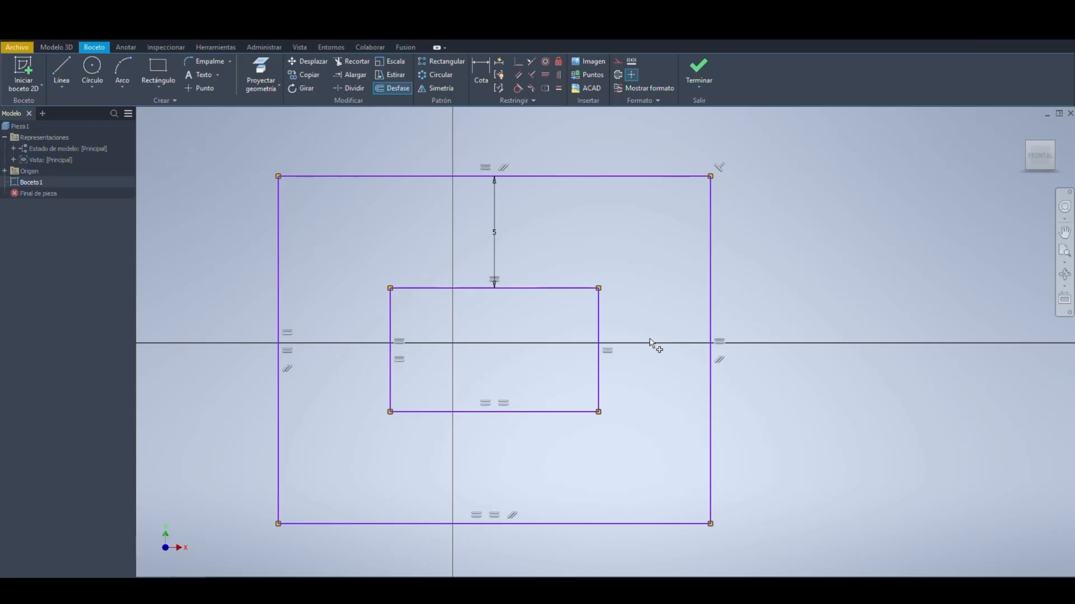
key(Escape)
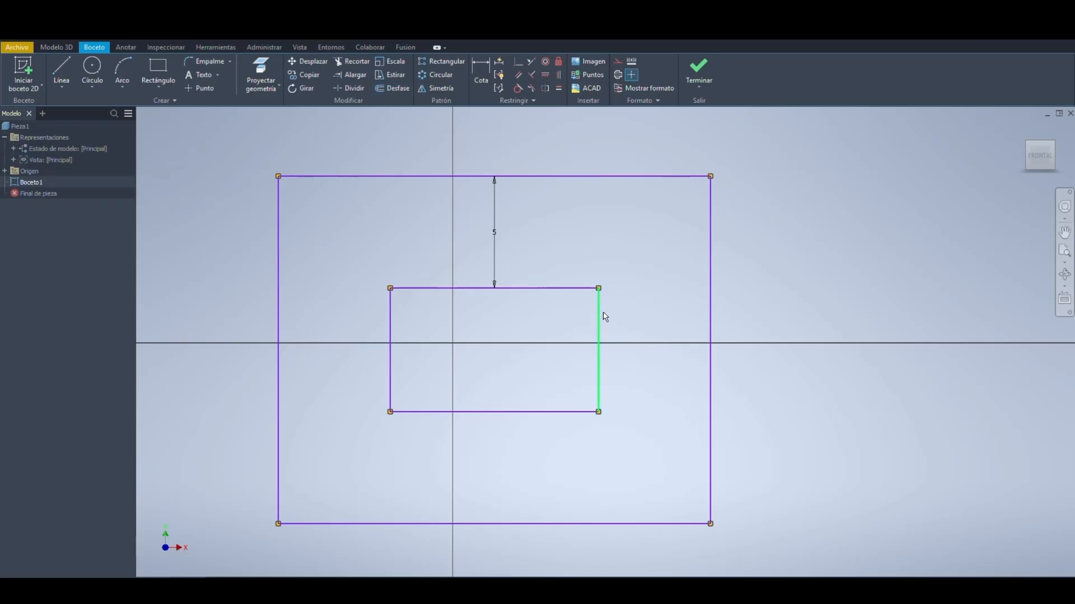
Step: Reposition the sides of the two offset rectangles freehand, shrinking the inner one to a small, nearly square rectangle
drag(599, 312, 571, 324)
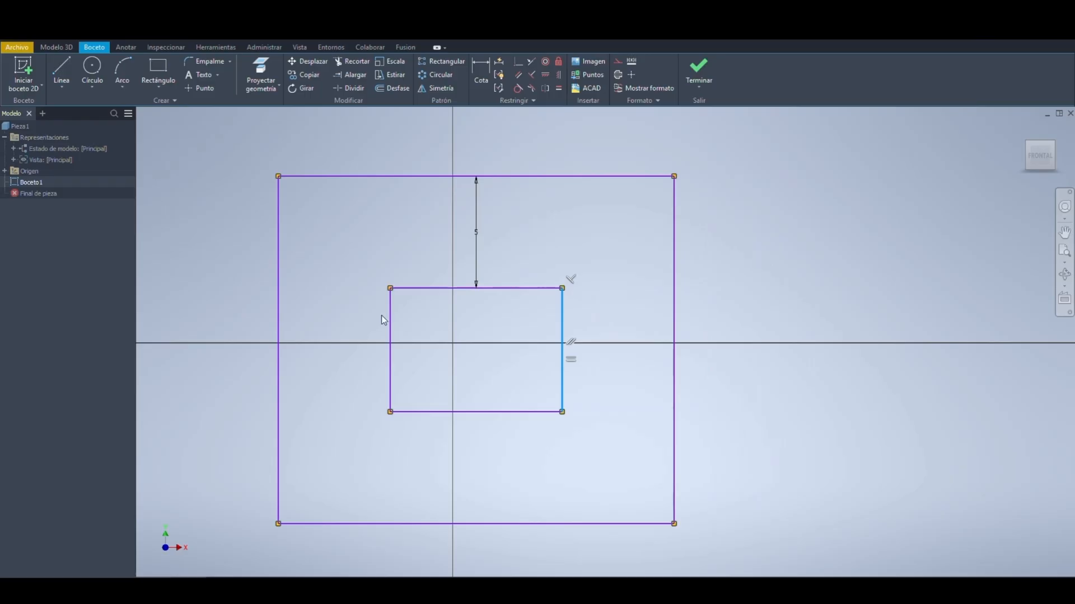
drag(390, 317, 324, 317)
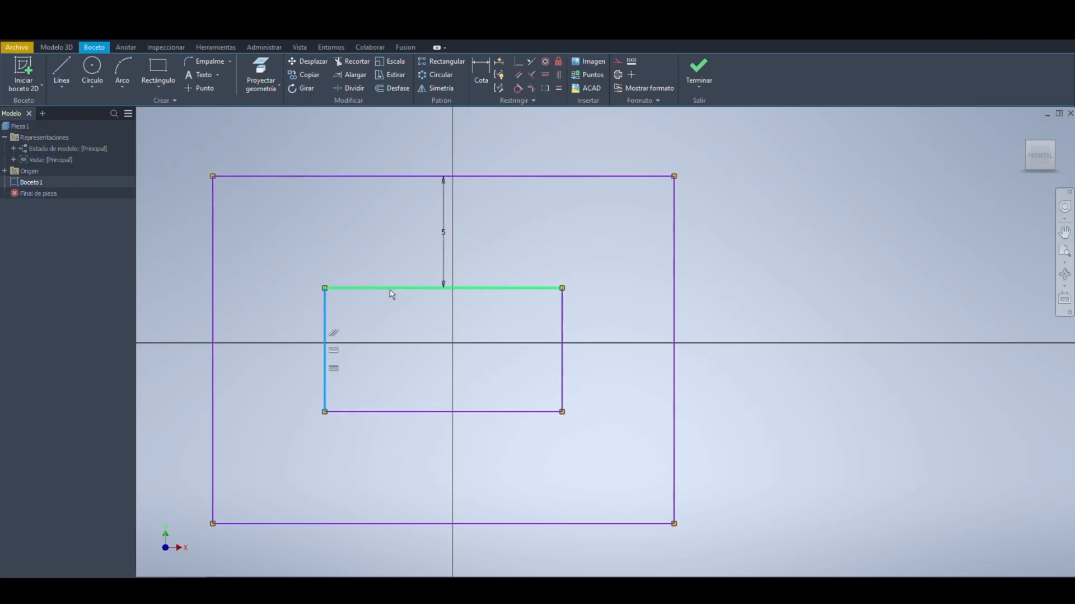
drag(391, 294, 436, 350)
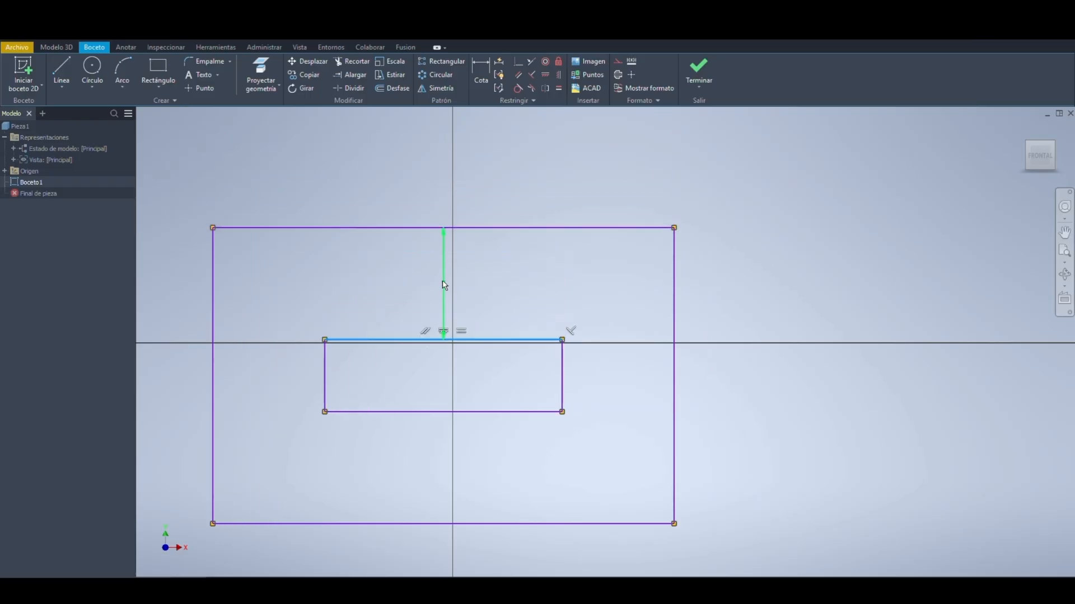
drag(522, 524, 515, 484)
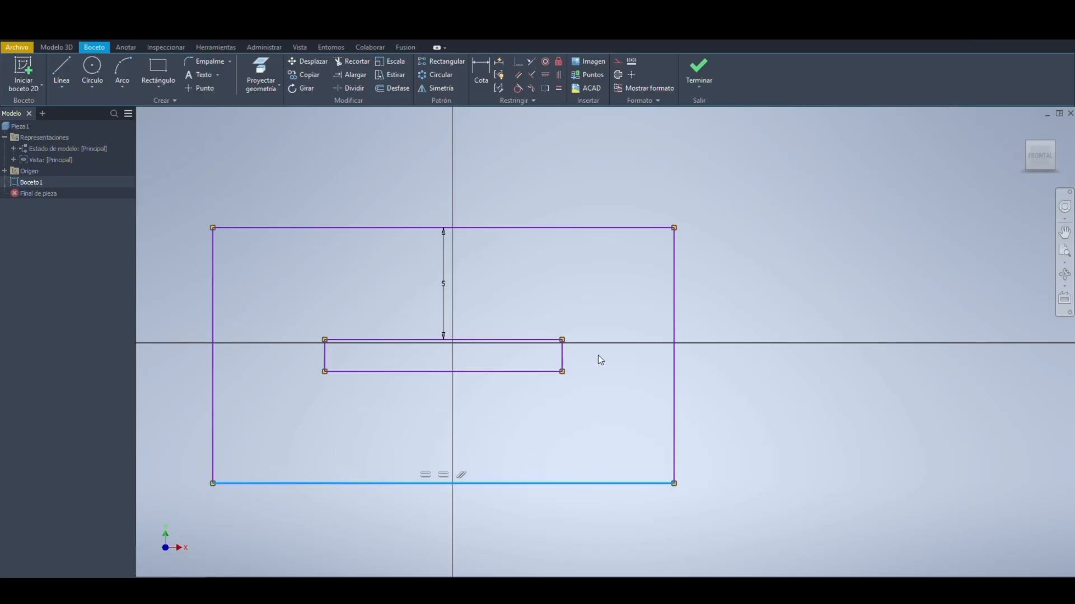
drag(562, 354, 361, 359)
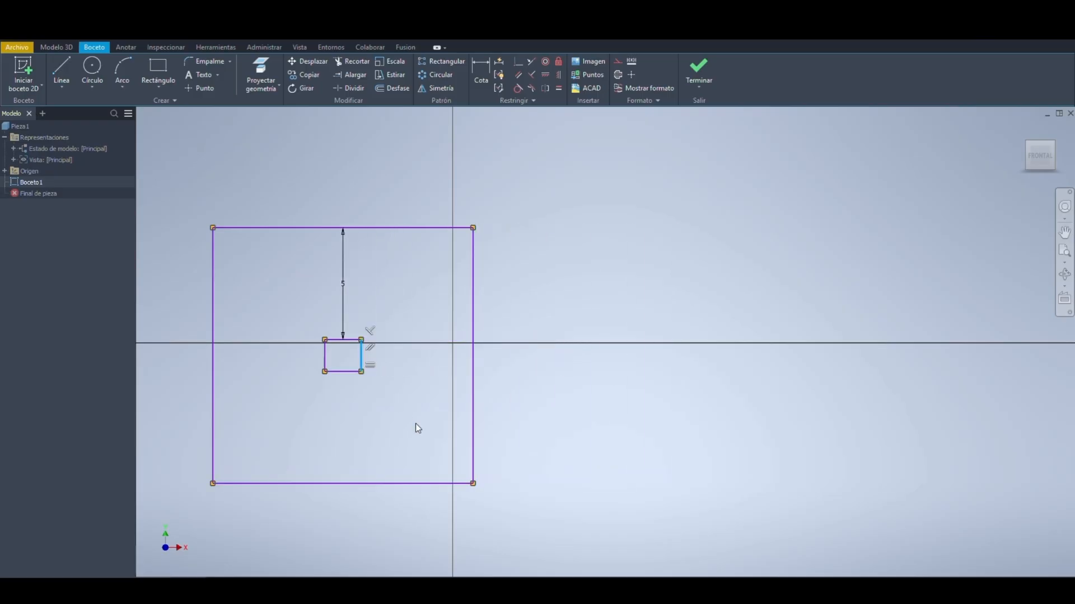
Step: Delete the outer offset rectangle together with its 5 mm offset dimension
click(519, 201)
drag(552, 204, 201, 312)
key(Delete)
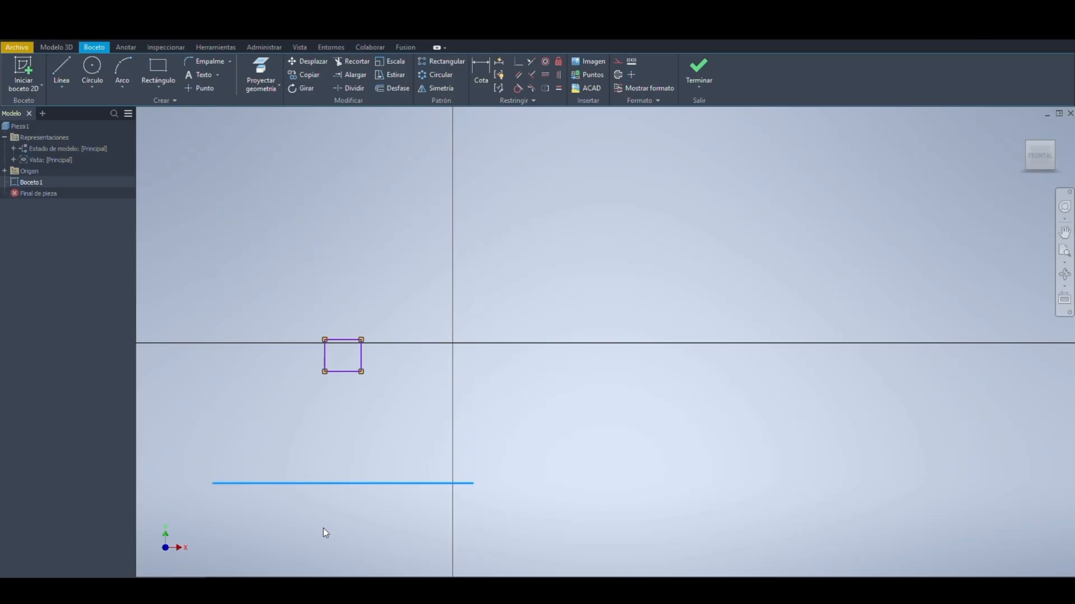
key(Delete)
Step: Move the small rectangle from a base point near its centre onto the sketch origin
drag(394, 313, 318, 381)
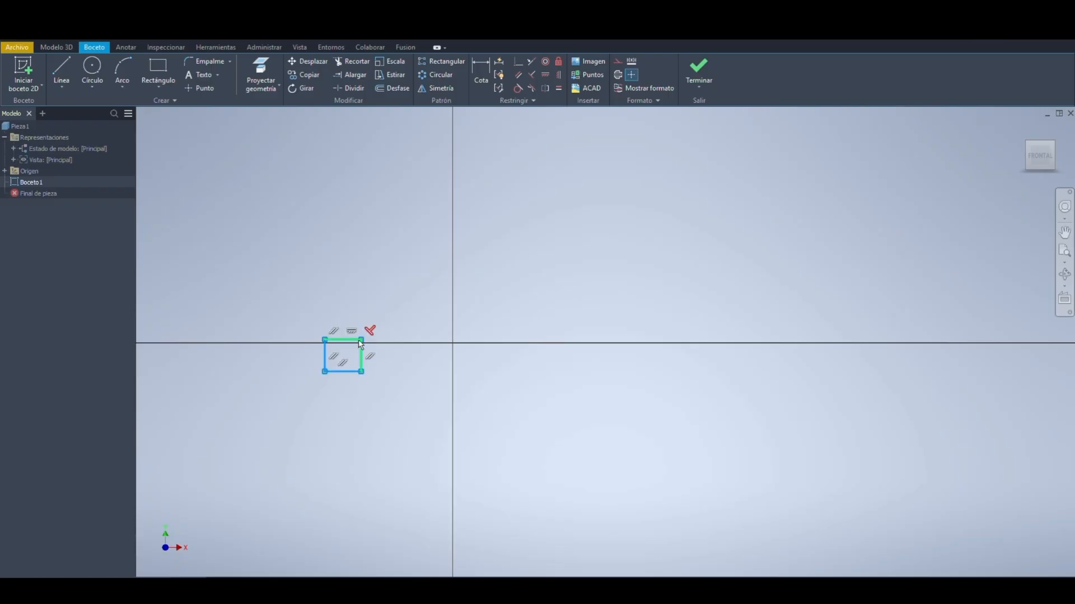
click(307, 61)
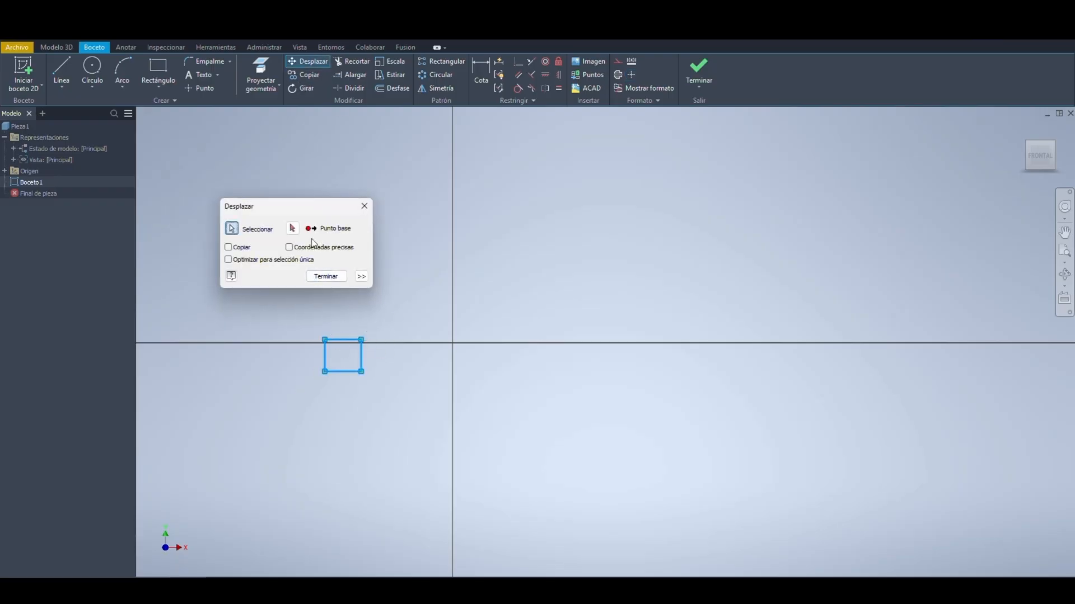
click(292, 229)
click(341, 356)
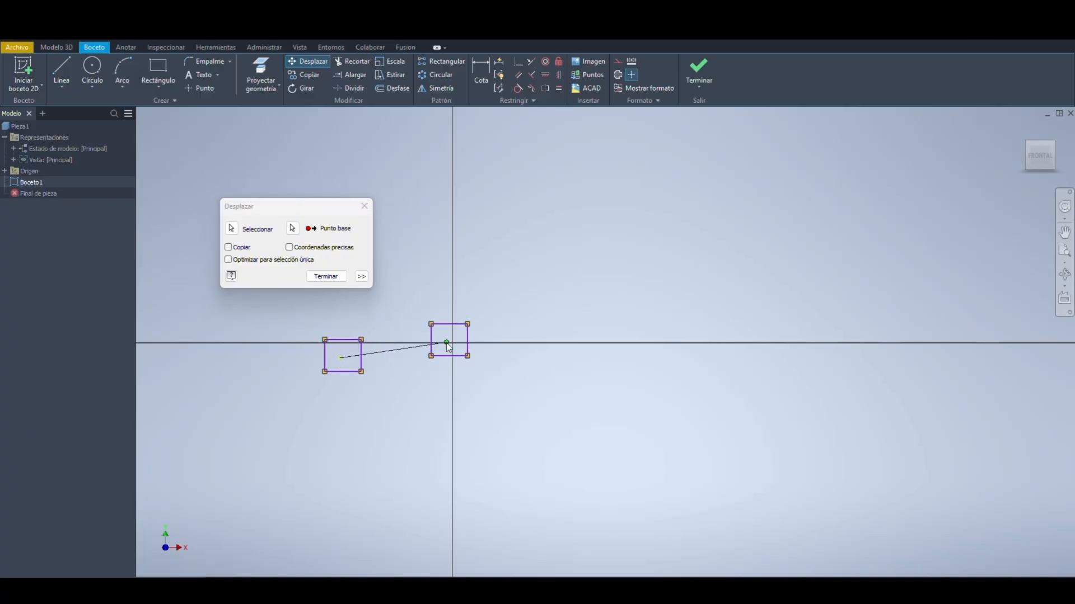
click(453, 343)
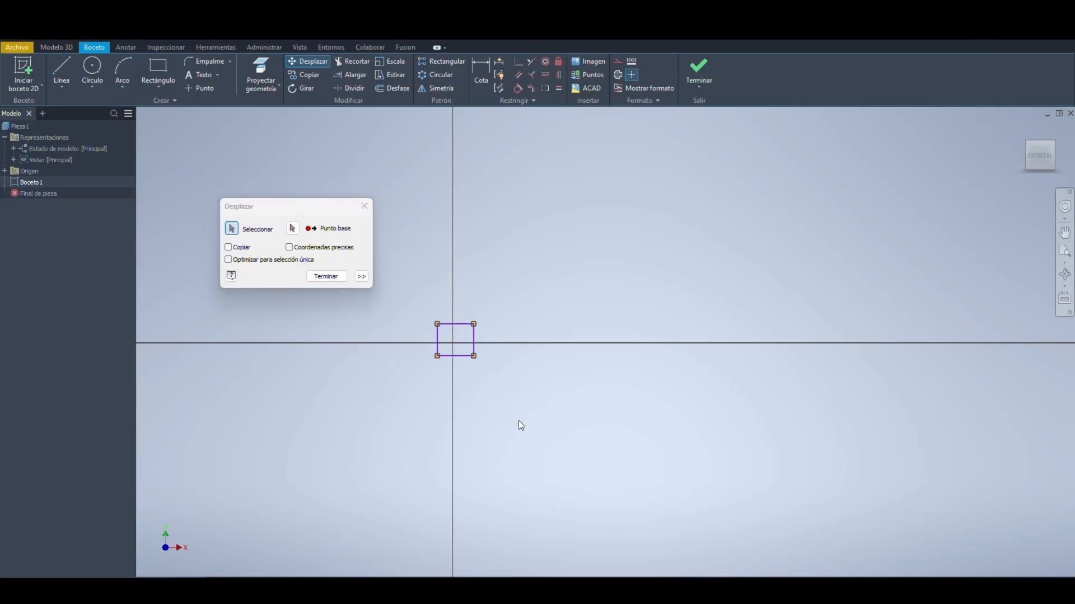
key(Escape)
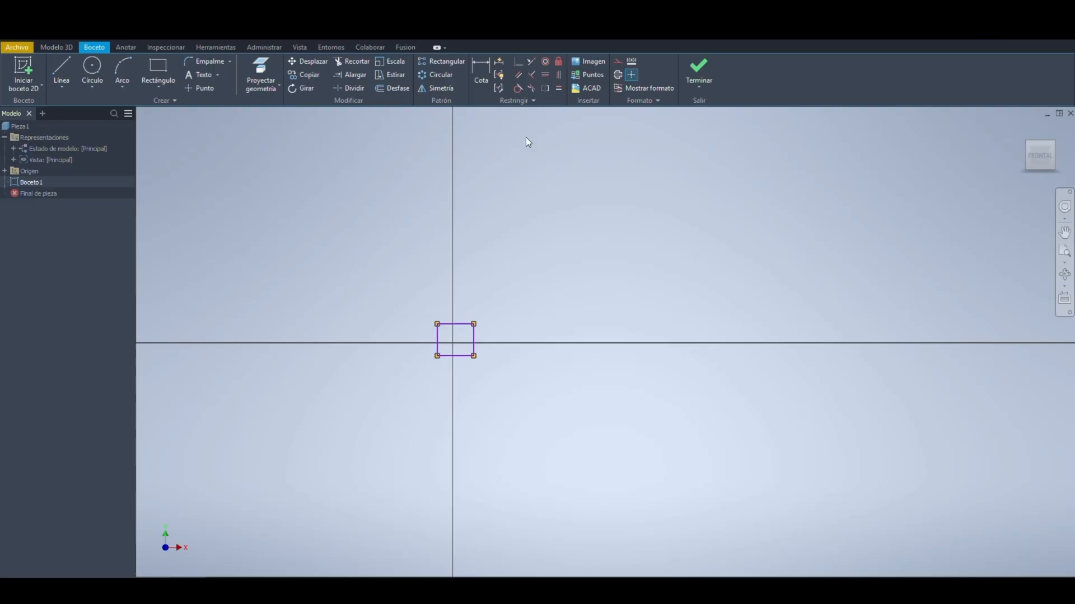
Step: Delete the coincident constraints at the rectangle's upper-right, upper-left and lower-left corners
click(475, 326)
right_click(463, 321)
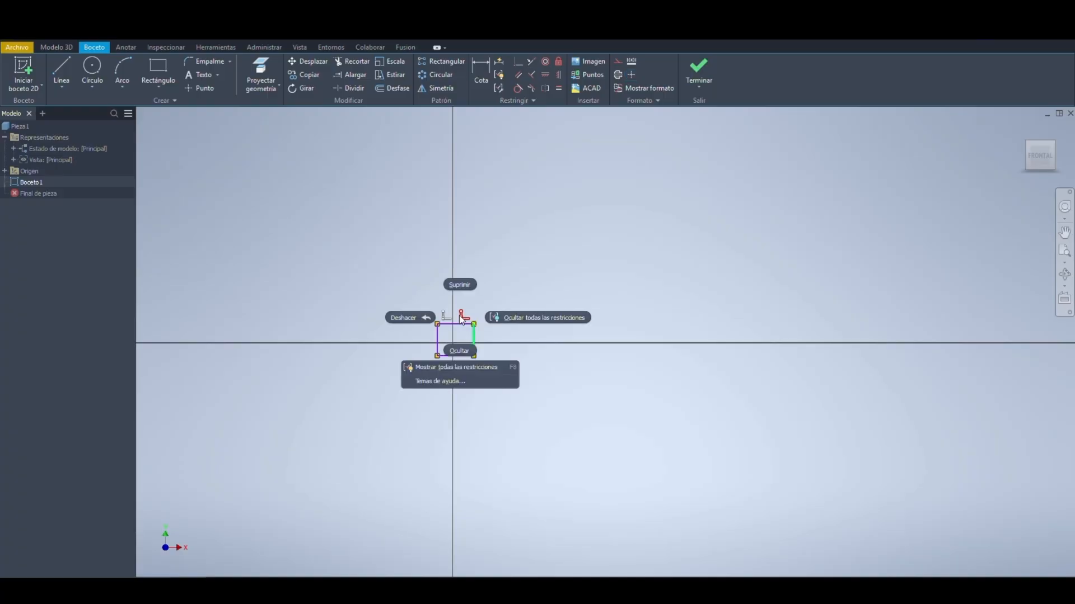
click(459, 287)
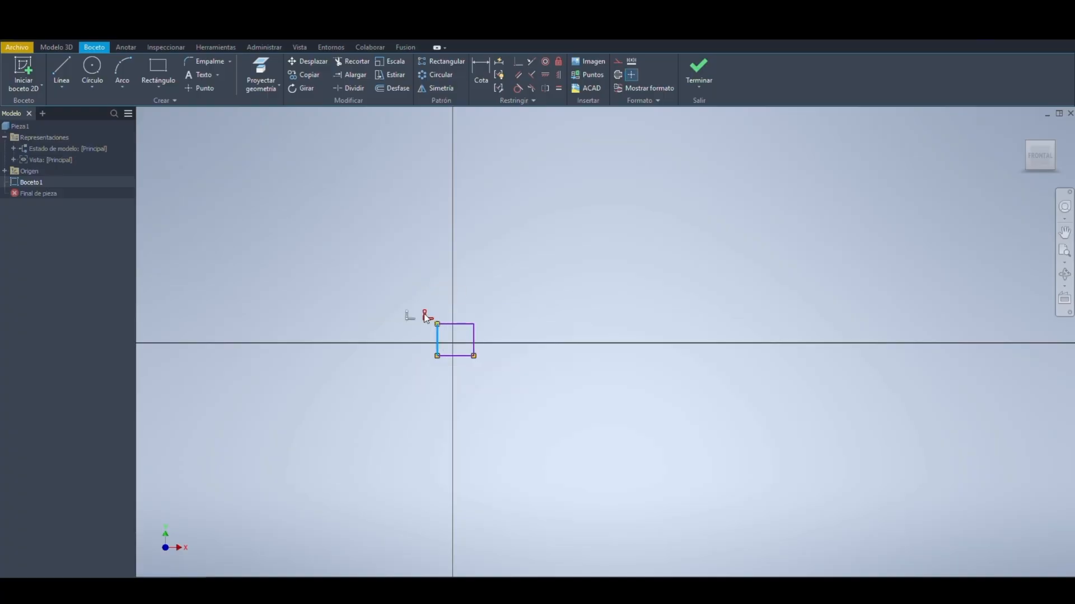
right_click(423, 314)
click(424, 284)
right_click(428, 347)
click(420, 314)
Step: Delete the remaining coincident constraints at the rectangle's lower corners and remove the rectangle's four lines from the sketch
right_click(462, 351)
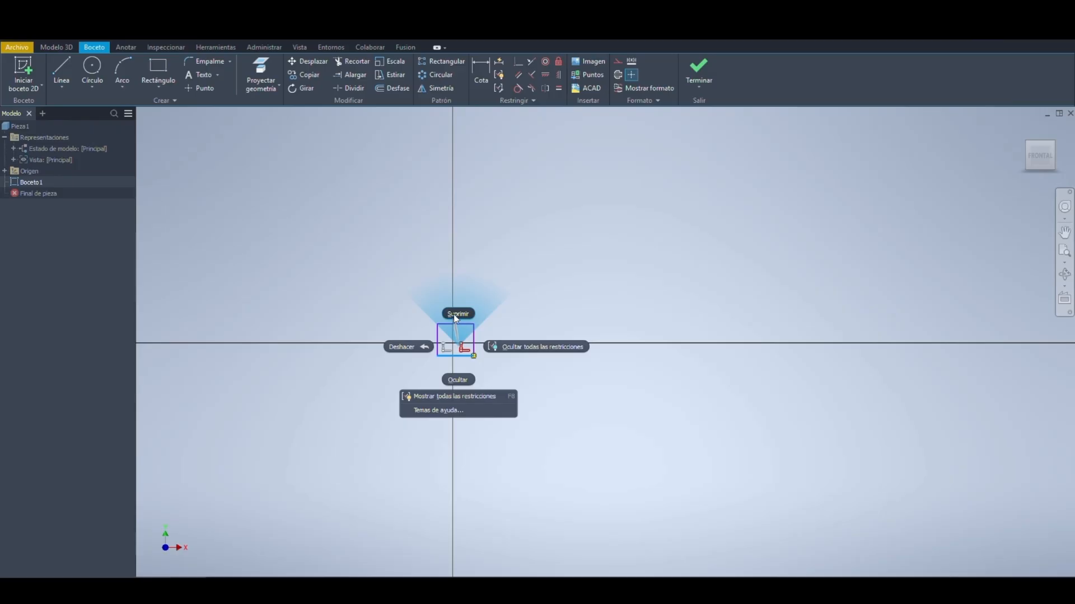
click(502, 371)
scroll(475, 360, up, 1)
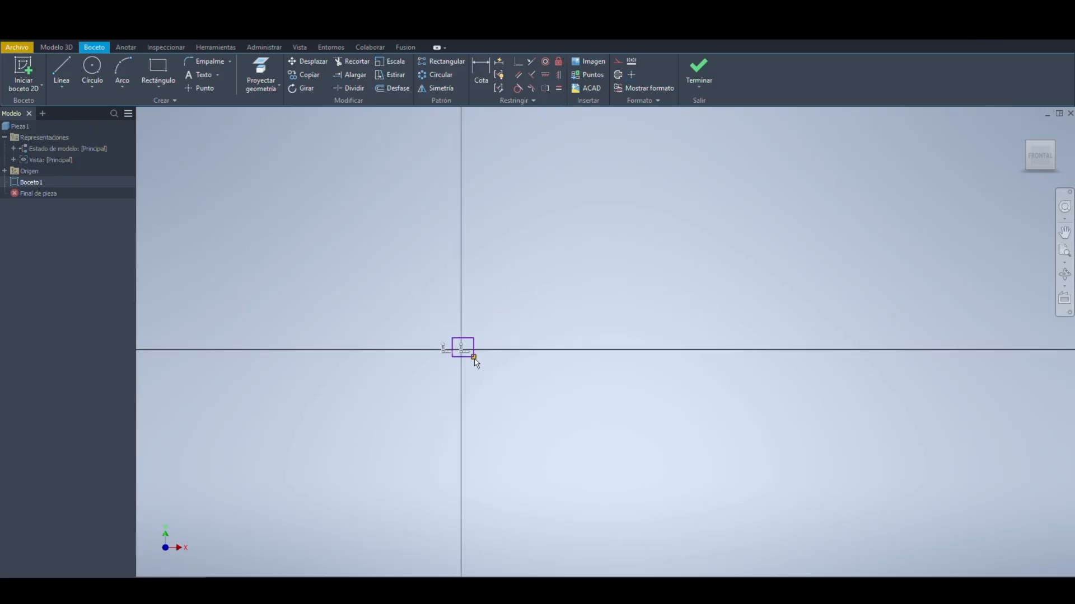
scroll(482, 358, down, 5)
scroll(569, 401, up, 3)
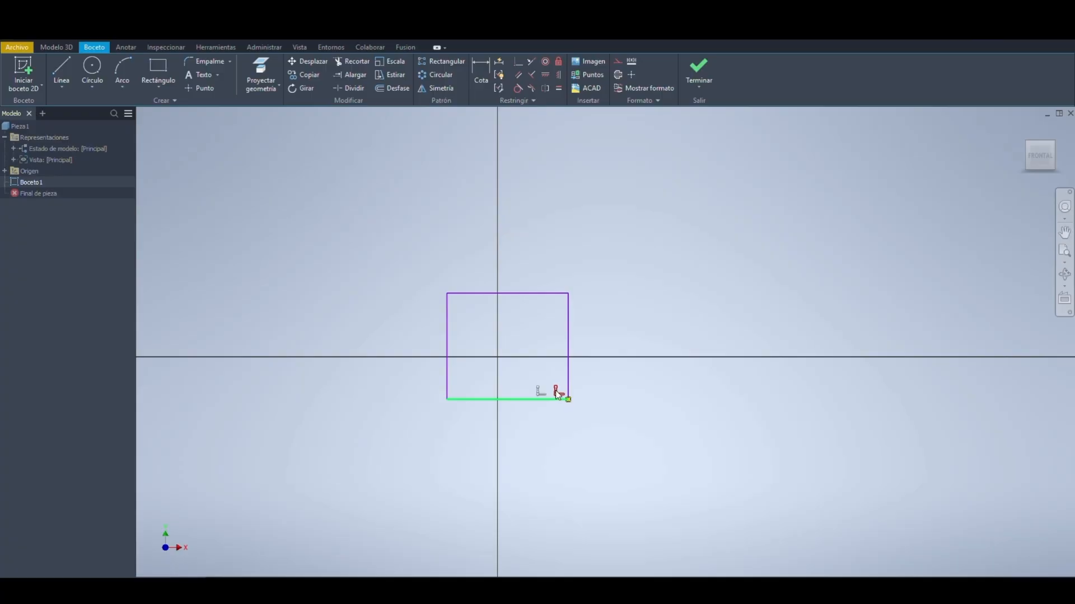
right_click(557, 394)
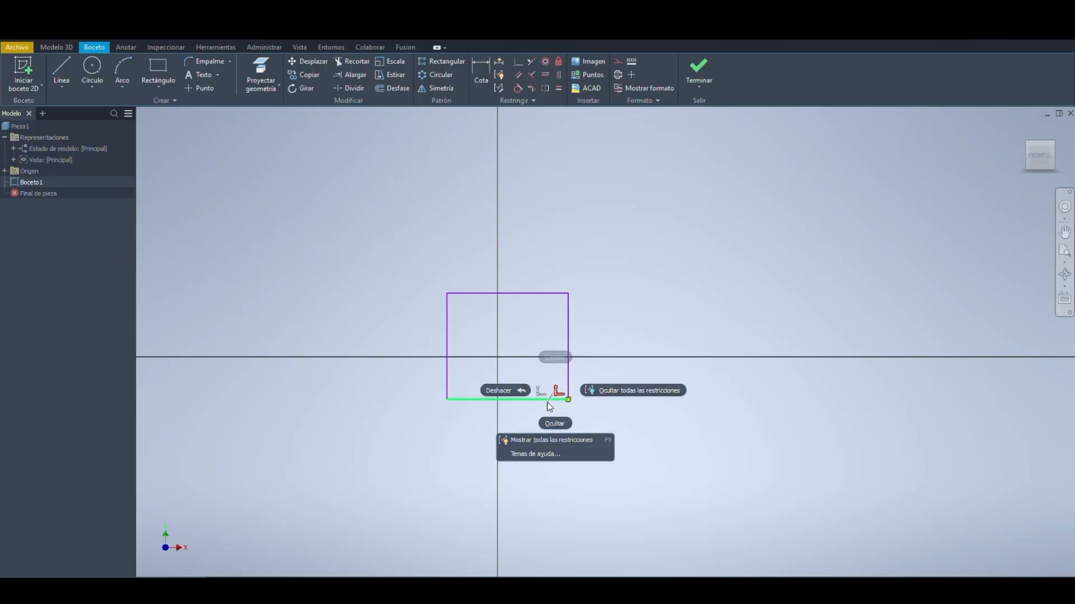
click(547, 402)
right_click(558, 394)
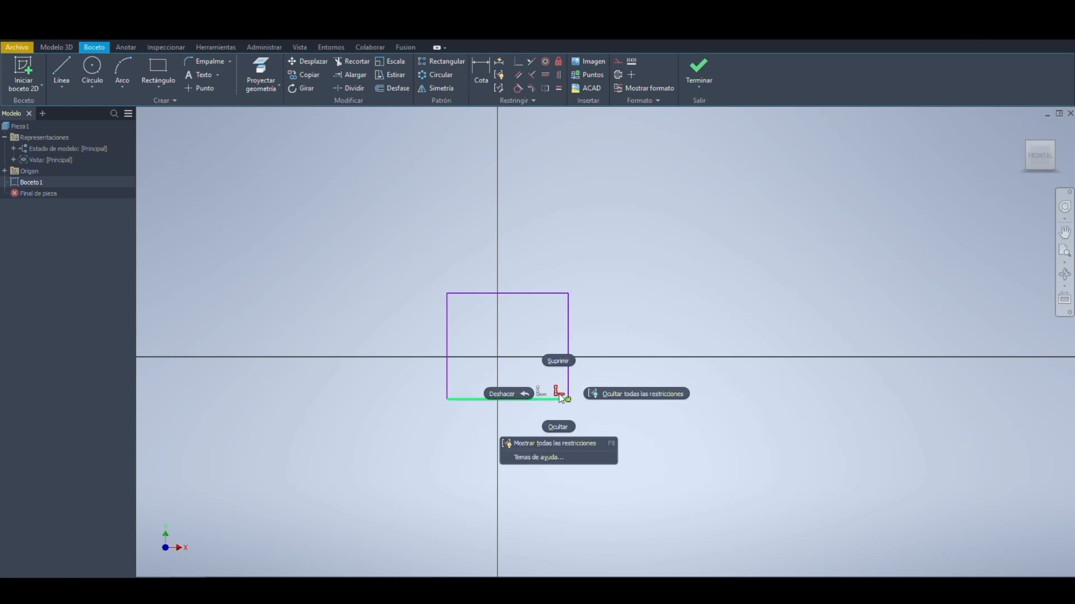
click(557, 364)
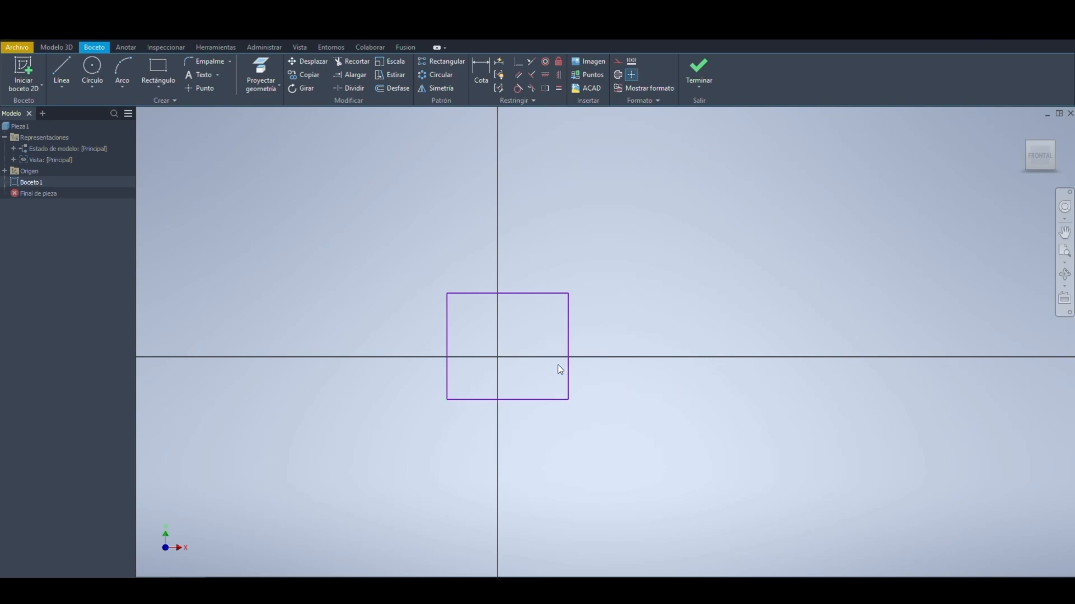
middle_drag(560, 344, 574, 333)
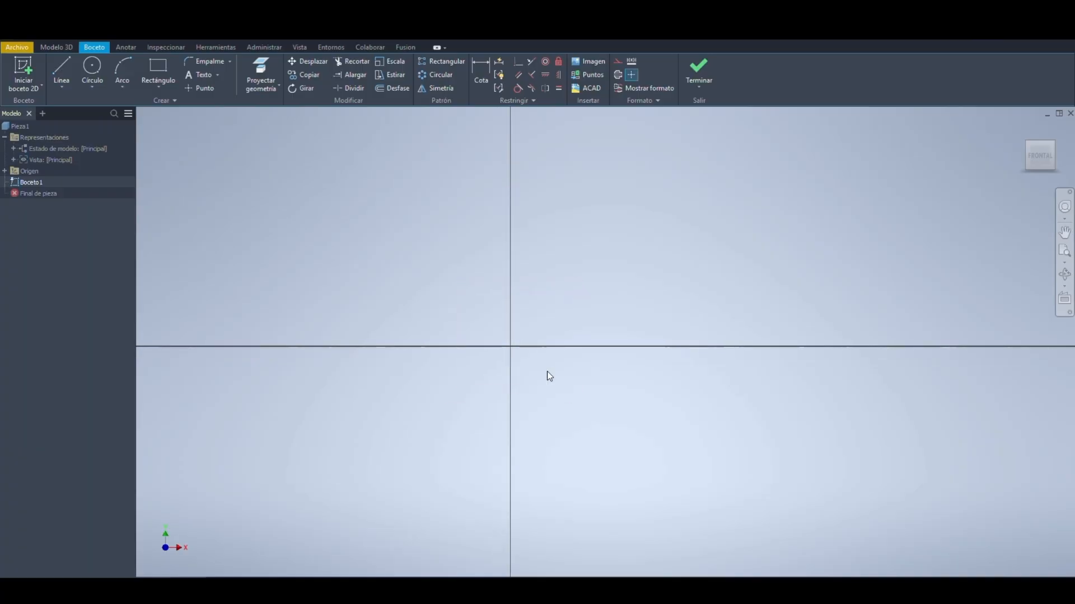
Step: Sketch a closed irregular seven-sided profile around the sketch origin with the Line tool, making its bottom edge horizontal
middle_drag(522, 315, 562, 323)
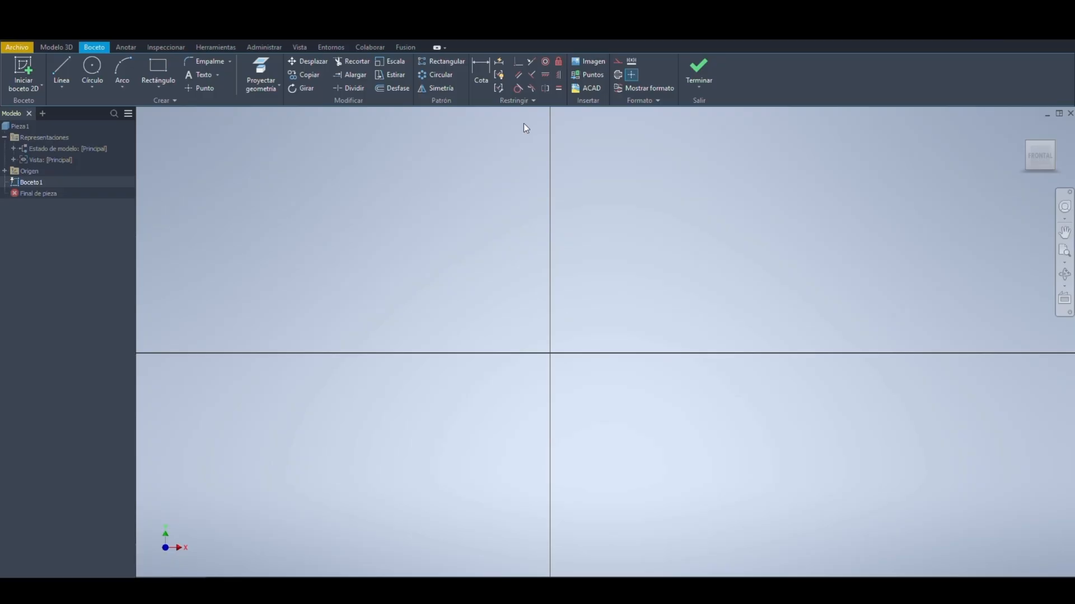
click(62, 70)
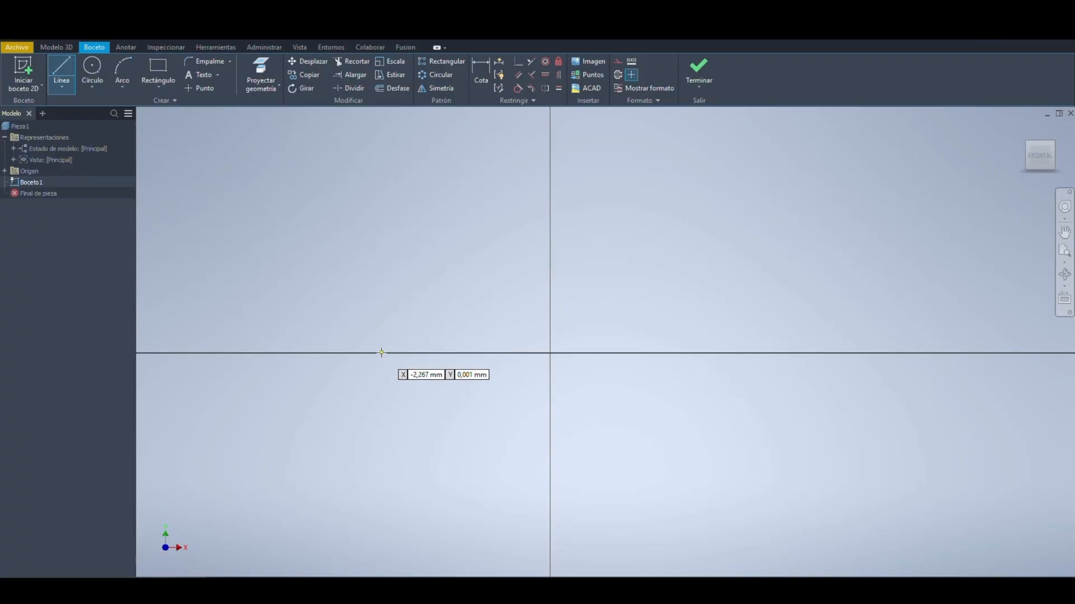
click(415, 414)
click(397, 264)
click(643, 207)
click(780, 235)
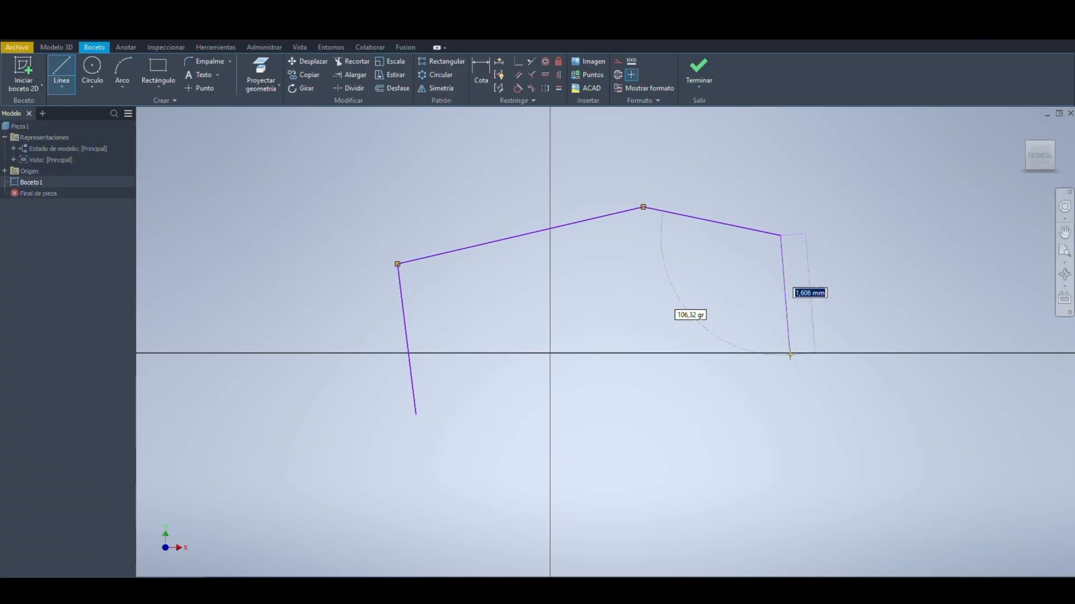
click(790, 355)
click(655, 446)
click(432, 446)
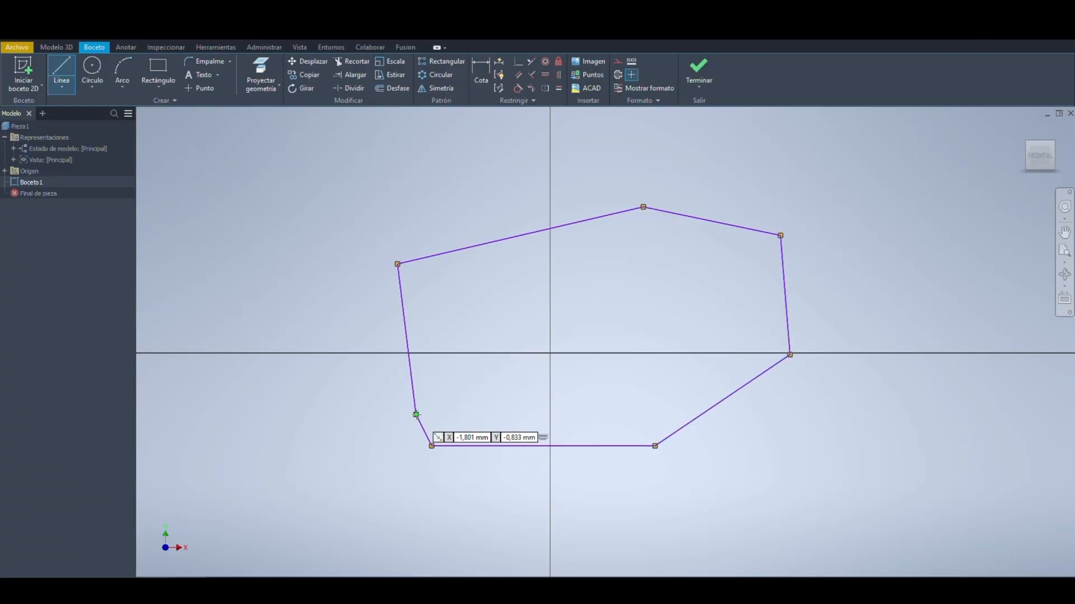
click(415, 415)
key(Escape)
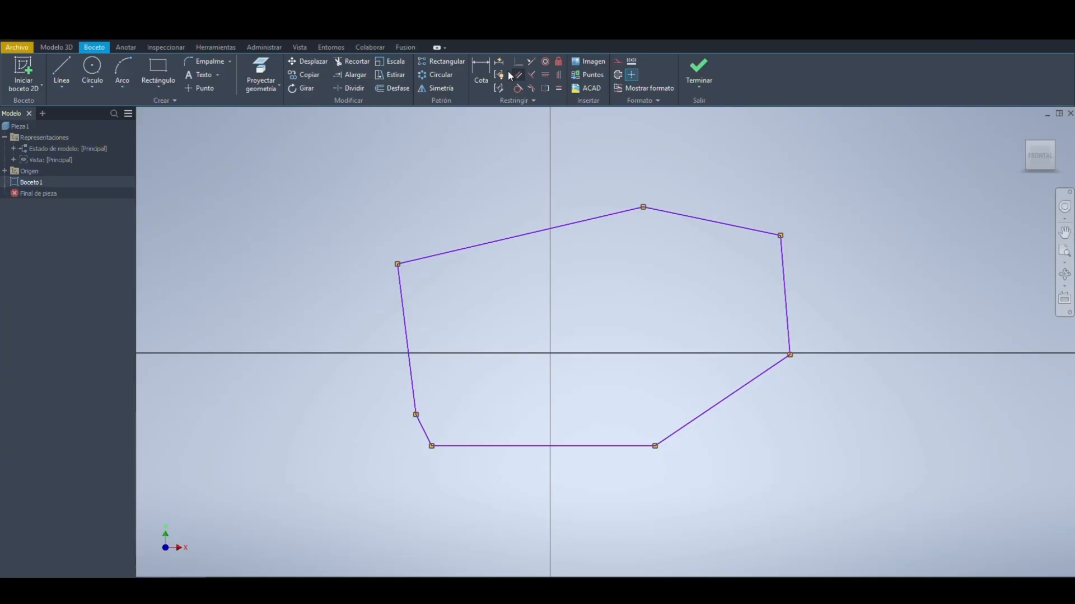
Step: Sketch a closed triangle inside the polygon, with a horizontal upper edge and its lower vertex near the vertical axis
click(62, 68)
click(495, 323)
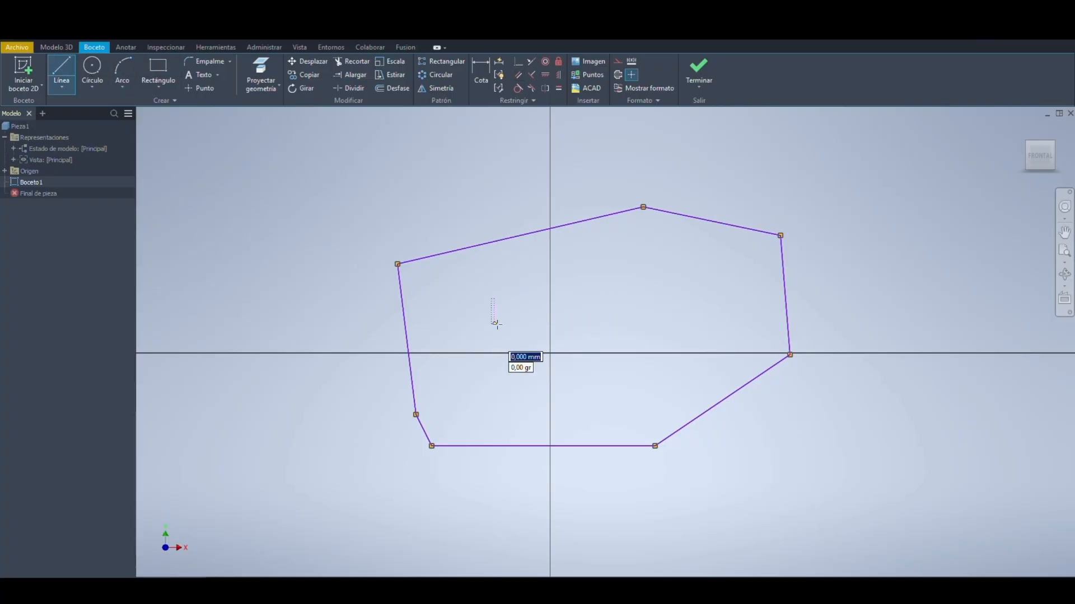
click(640, 323)
click(551, 399)
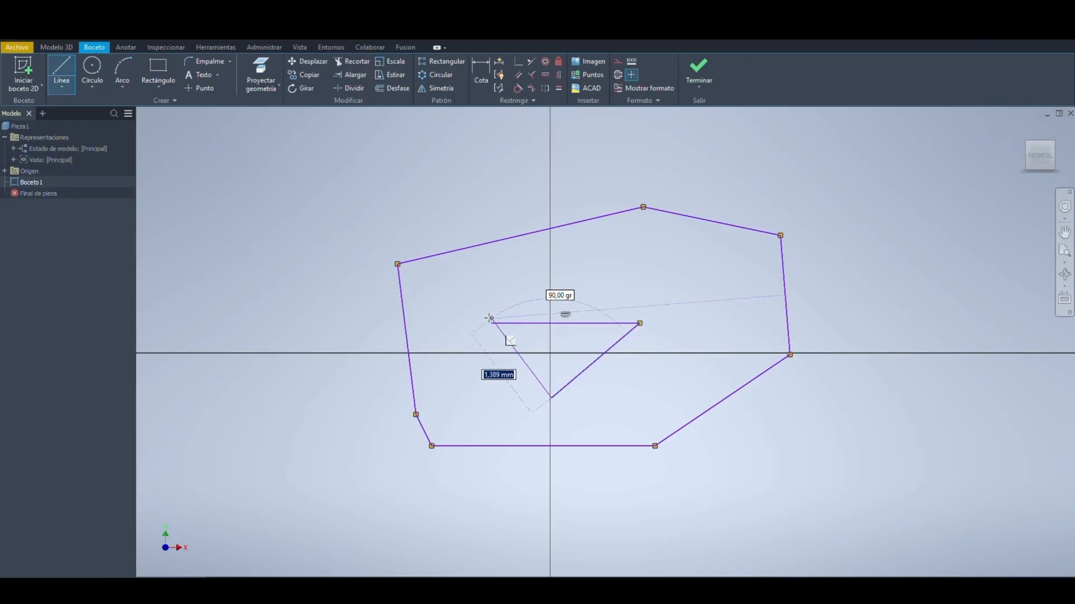
click(491, 323)
key(Escape)
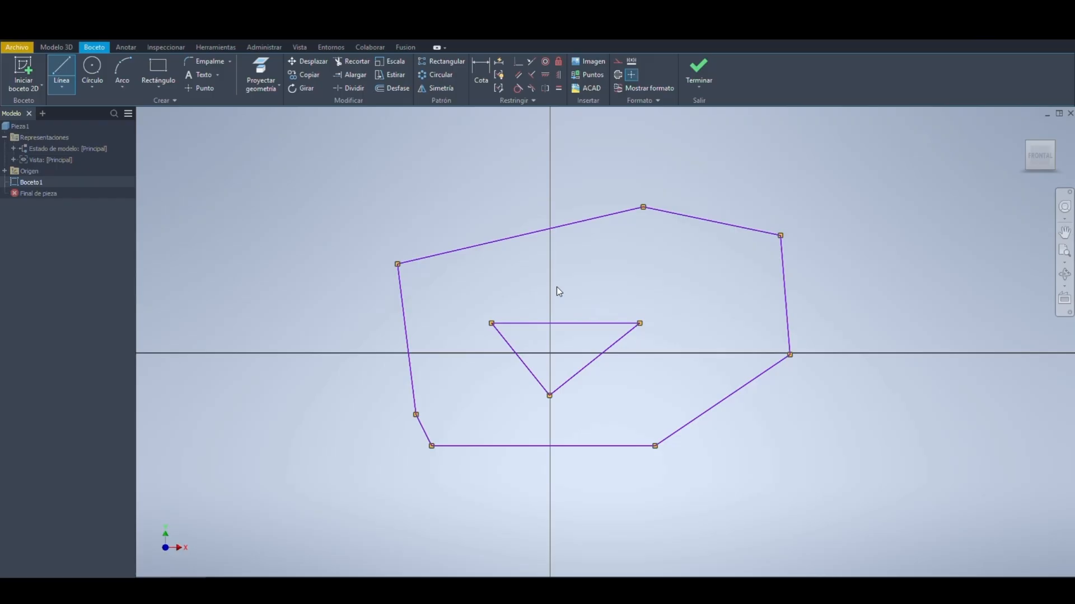
key(Escape)
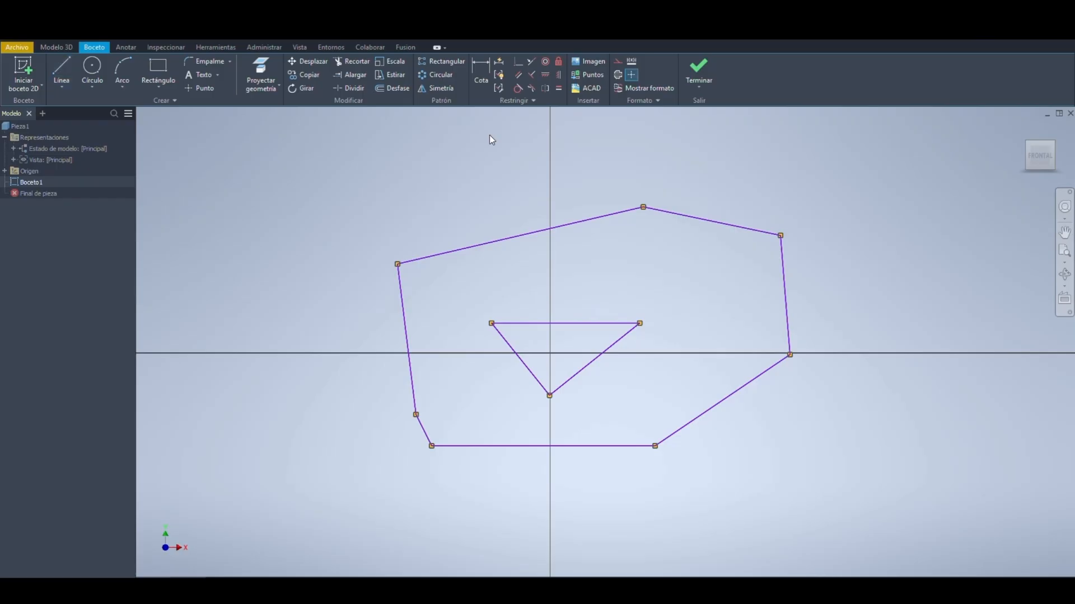
Step: Apply a coincident constraint between the polygon's horizontal bottom line and the triangle's lower vertex
click(517, 75)
click(560, 446)
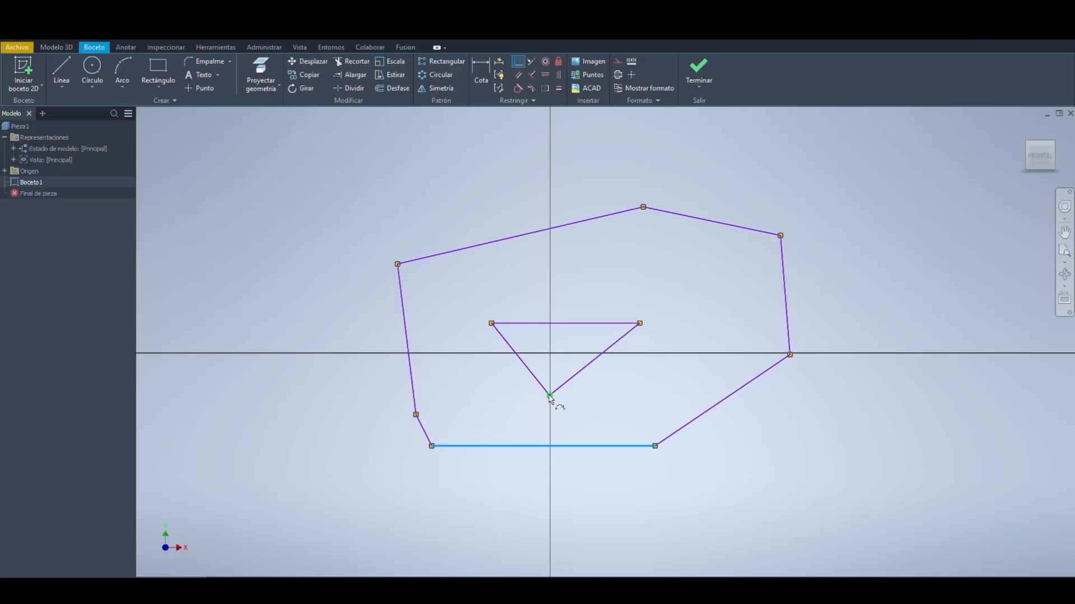
click(550, 396)
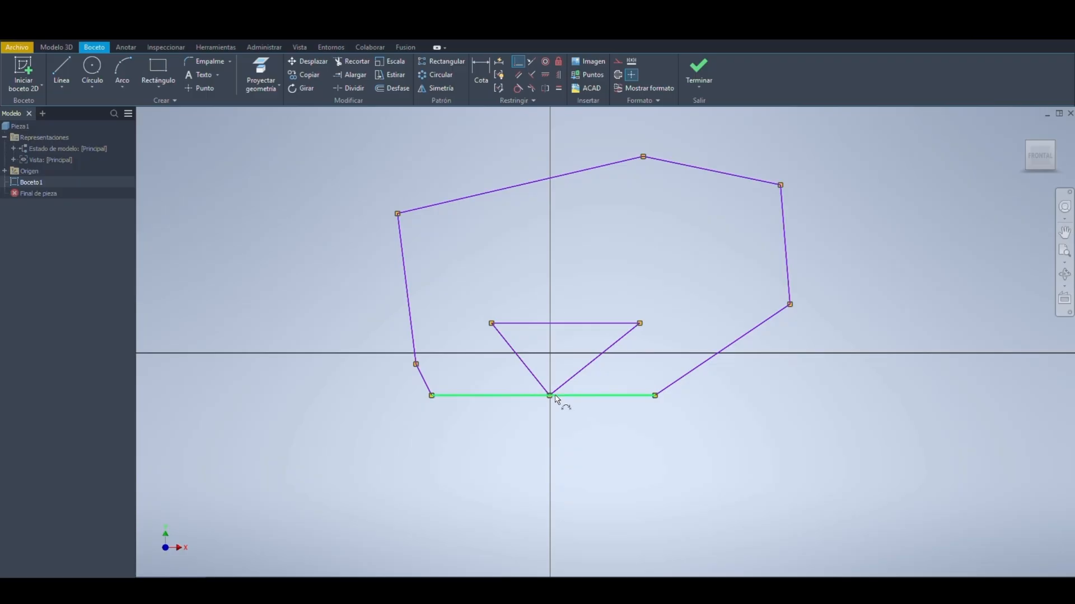
mouse_move(552, 399)
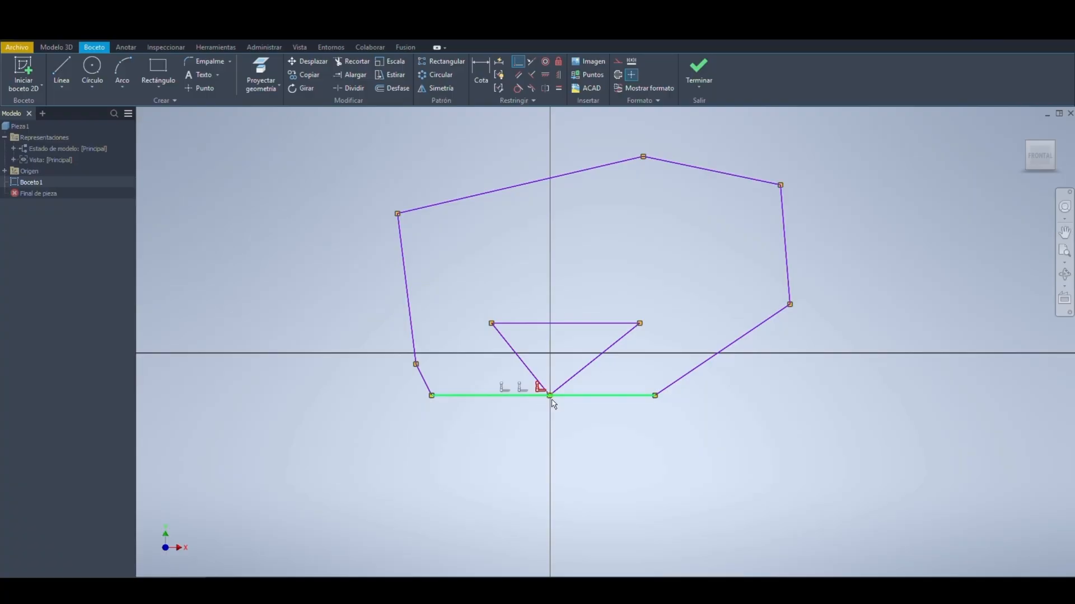
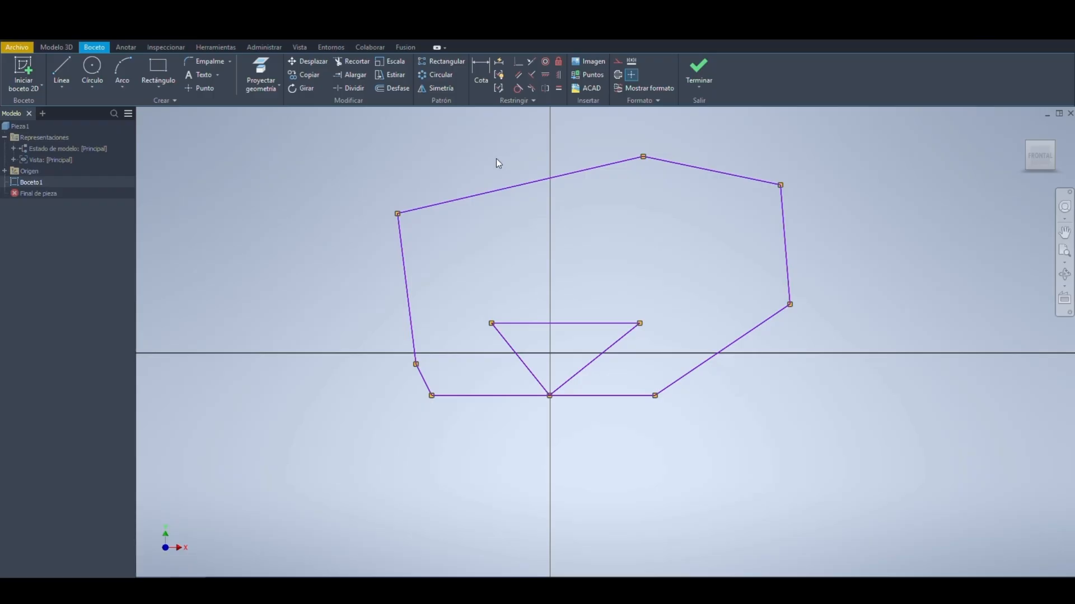
Step: Sketch a circle about 1.77 mm in diameter above the triangle, crossing the polygon's upper-left edge
key(c)
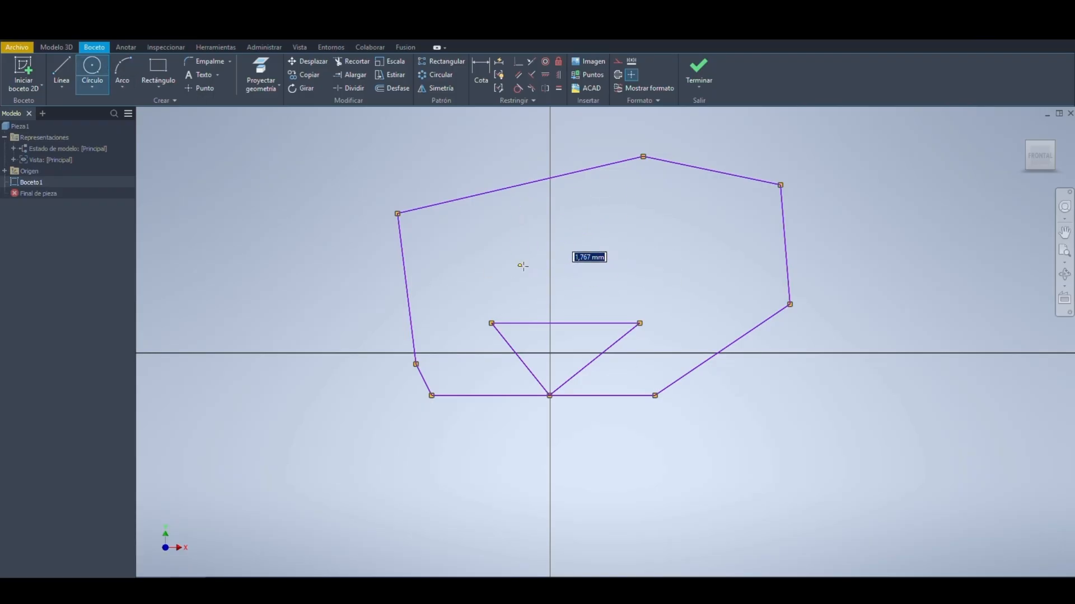
click(521, 268)
key(Escape)
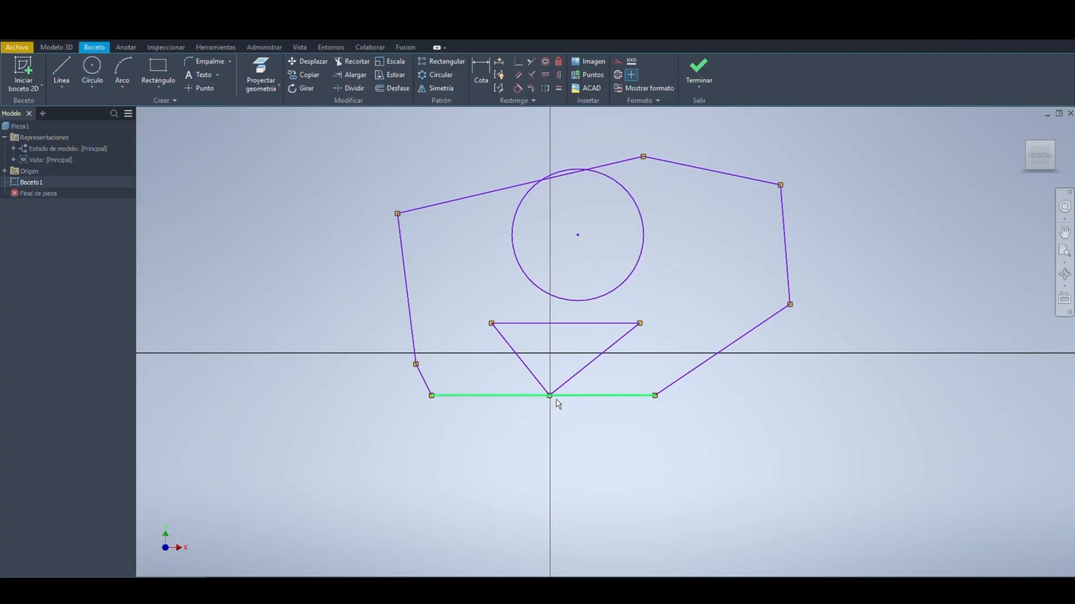
Step: Delete the polygon's bottom line and move the circle by its centre to between the upper edges and the triangle
click(562, 397)
key(Delete)
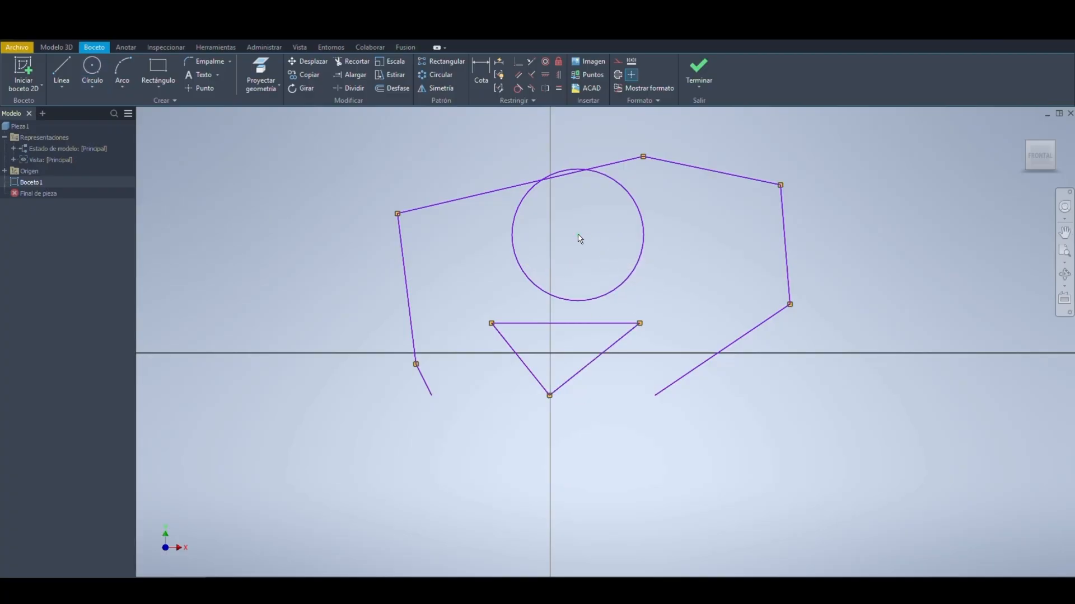
drag(578, 235, 615, 251)
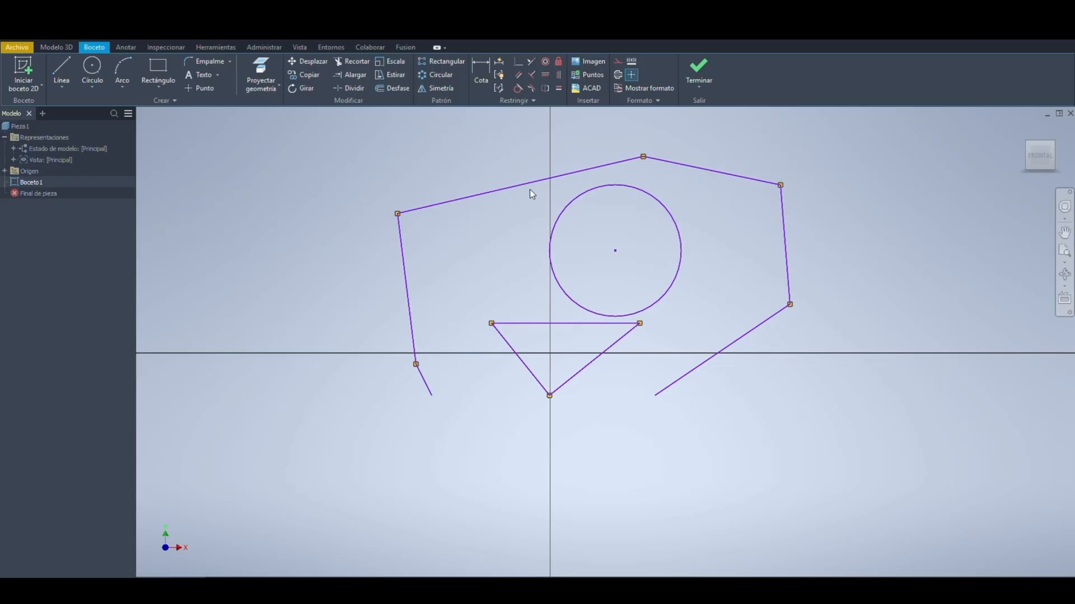
Step: Try a coincident constraint between the triangle's upper edge and the circle's centre, and undo it
click(517, 76)
click(605, 323)
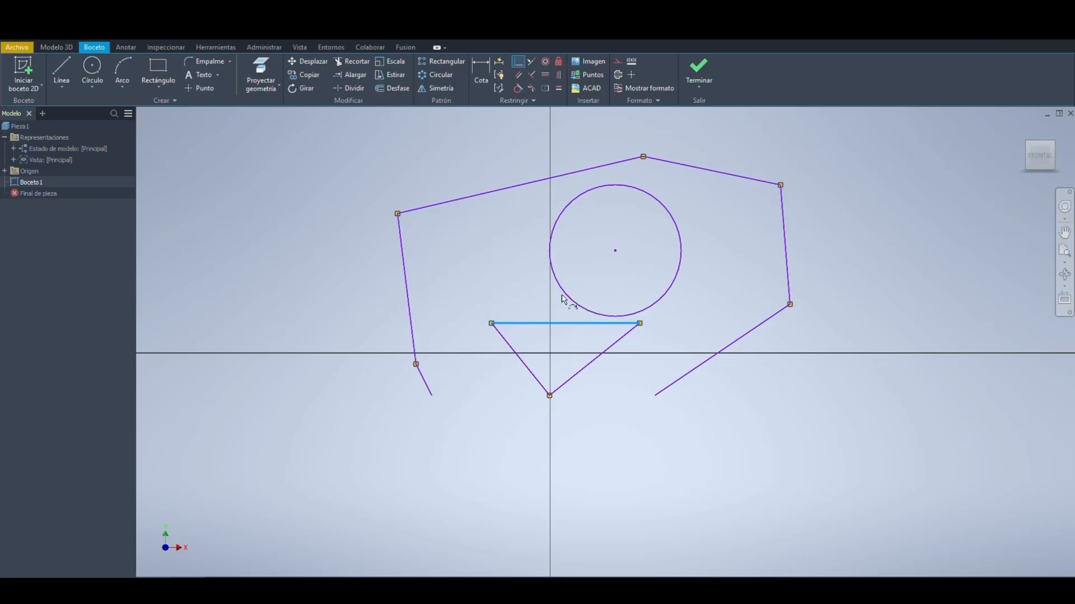
click(615, 252)
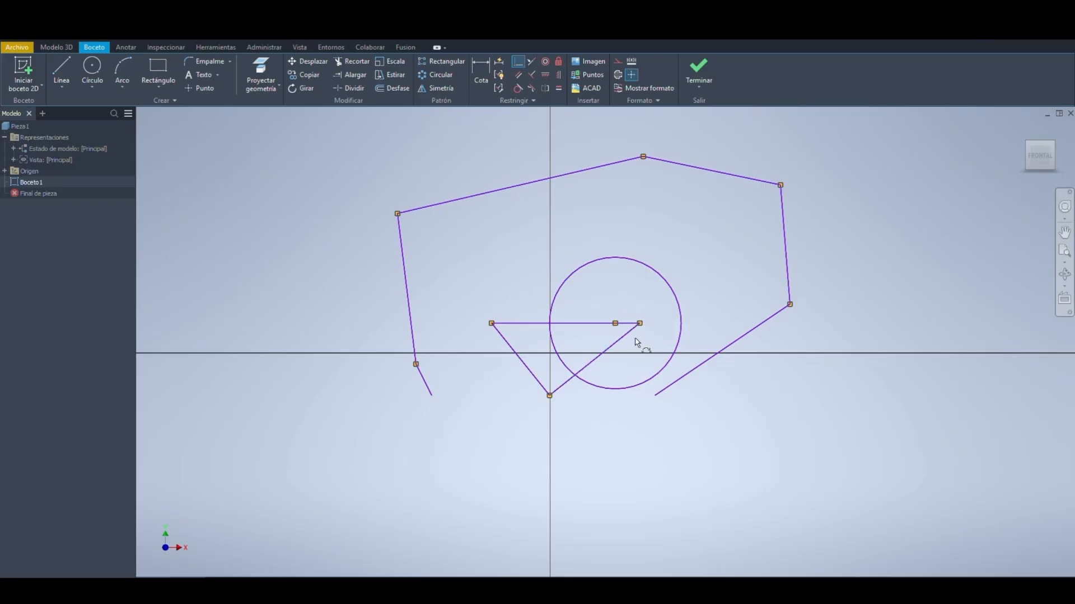
key(ctrl+z)
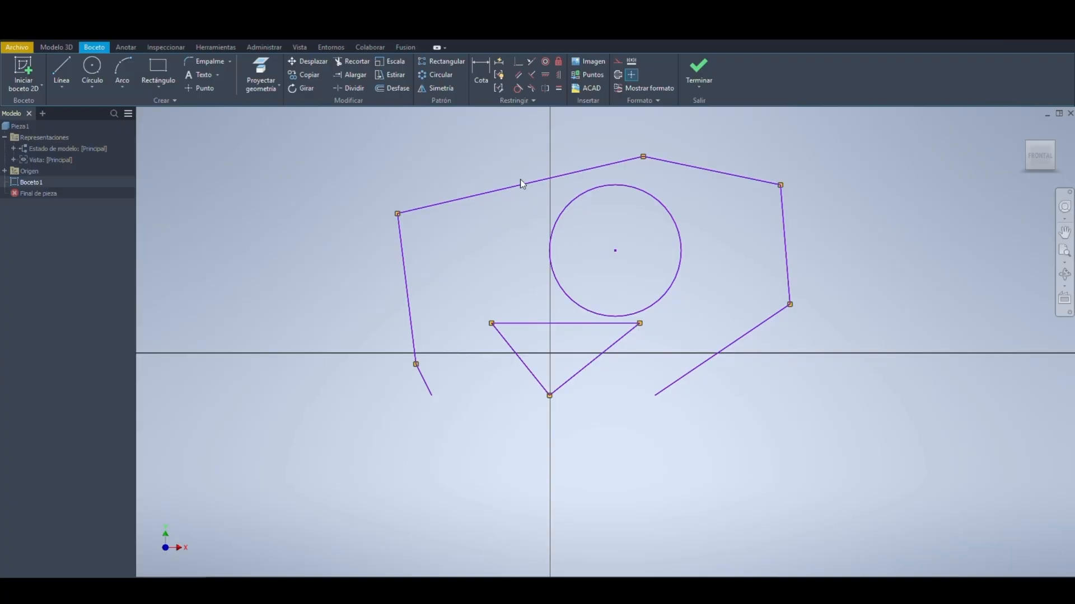
Step: Try making the lower-right slanted line parallel to the profile's long left side, selecting the left side first, and undo it
click(523, 78)
click(412, 336)
click(741, 340)
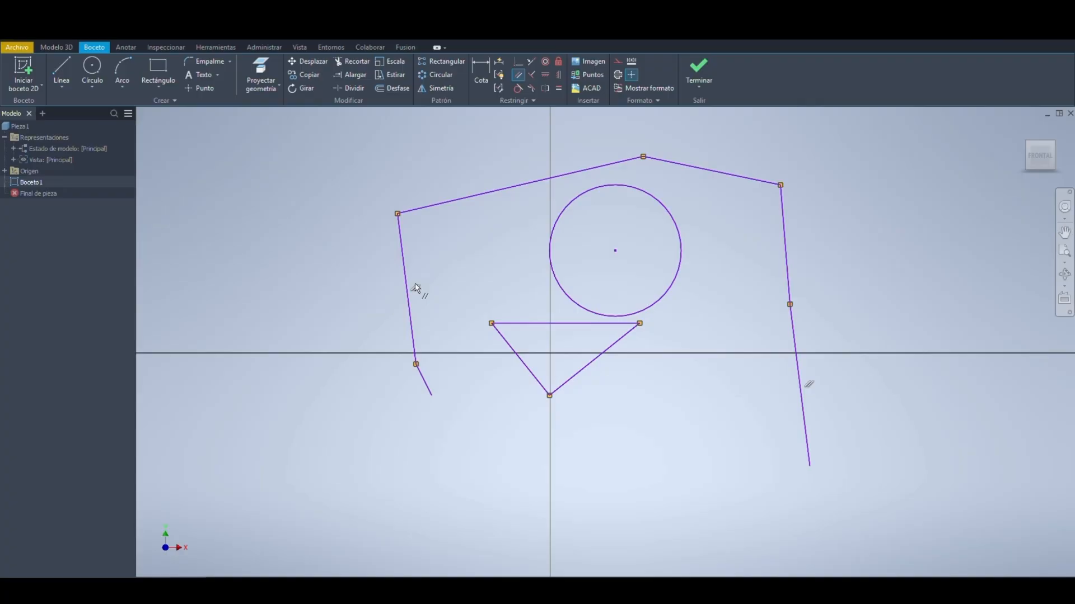
key(ctrl+z)
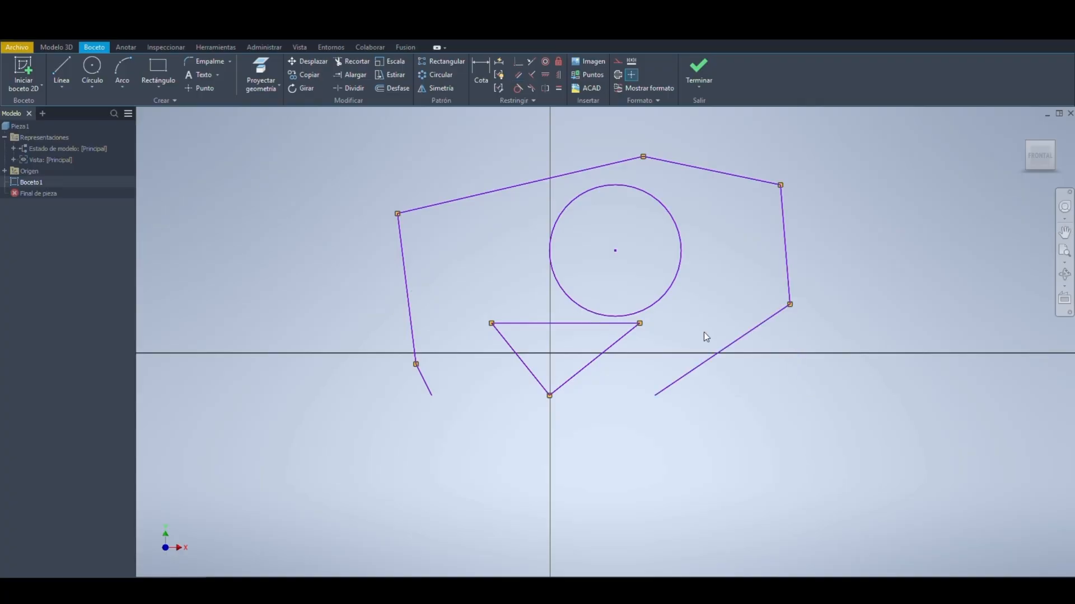
Step: Apply a Parallel constraint between the lower-right slanted line and the long left side, and stretch the constrained line by its free lower end
click(514, 75)
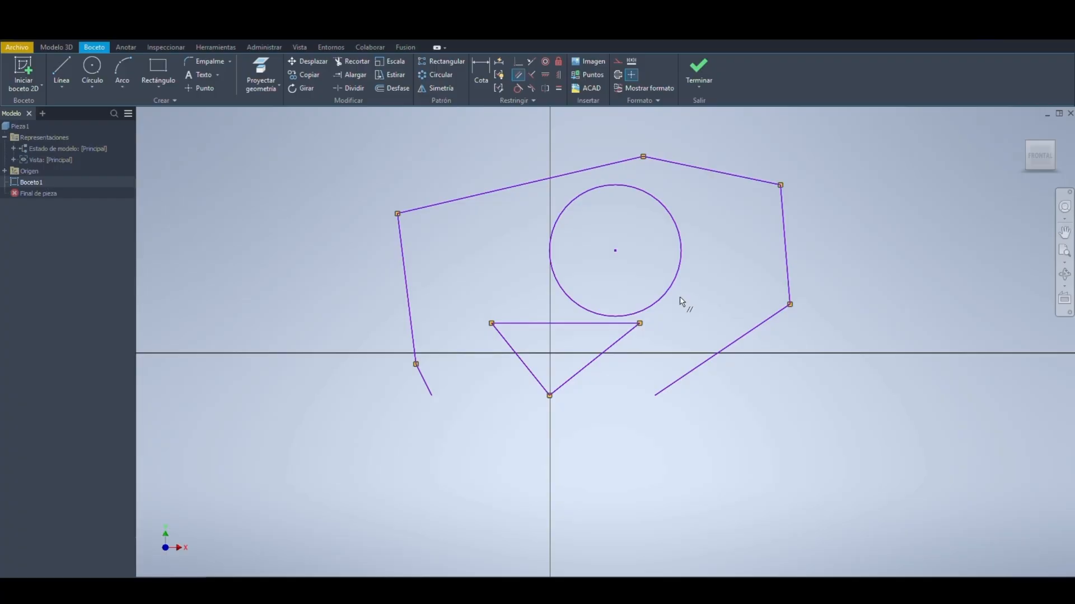
click(703, 367)
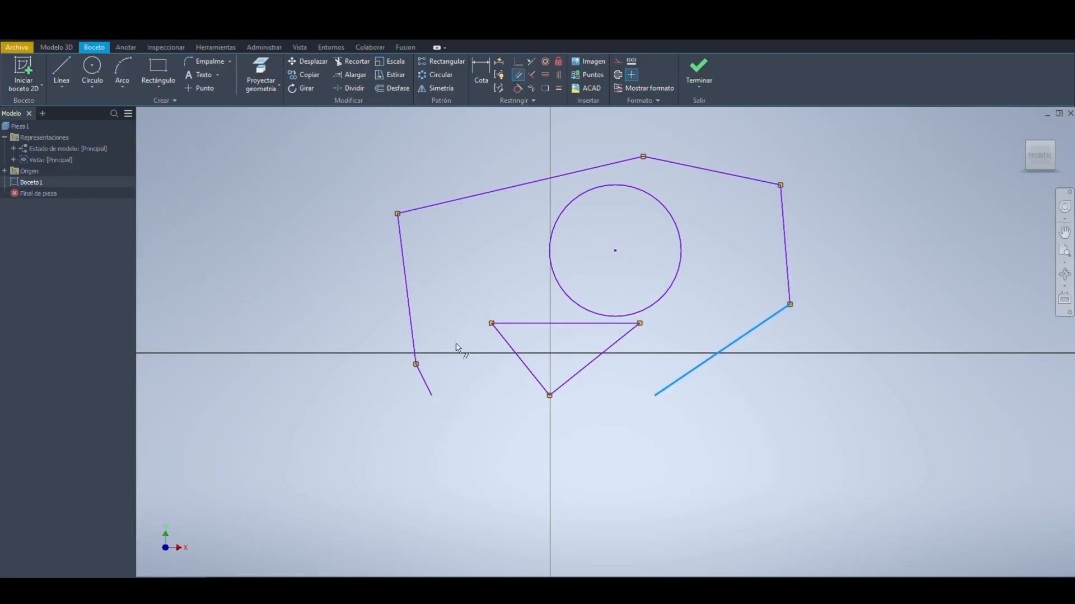
click(412, 335)
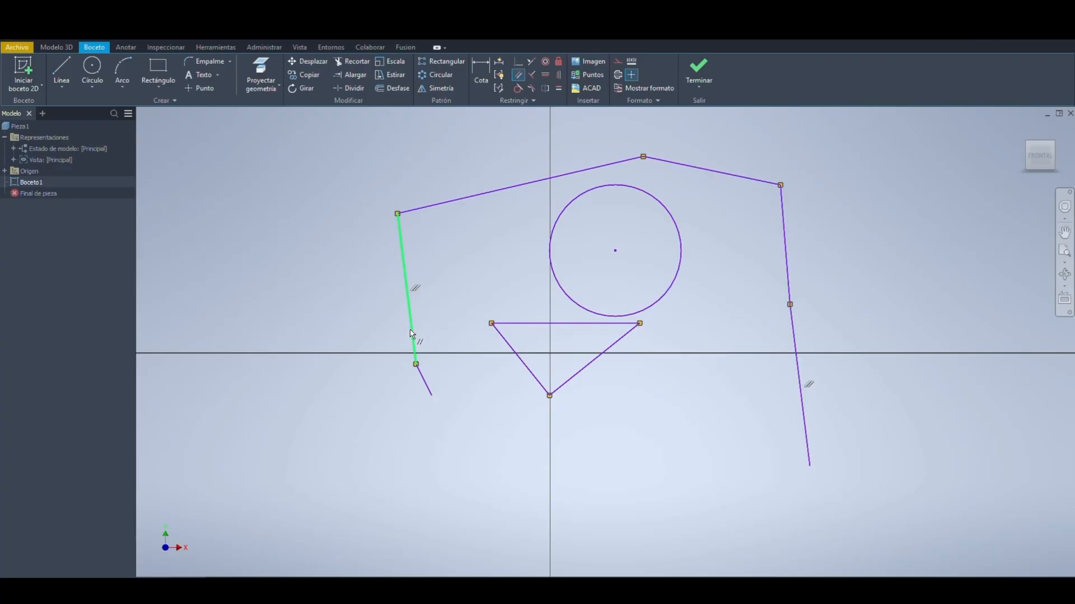
key(Escape)
mouse_move(810, 467)
mouse_down()
mouse_move(822, 492)
mouse_move(814, 474)
mouse_up()
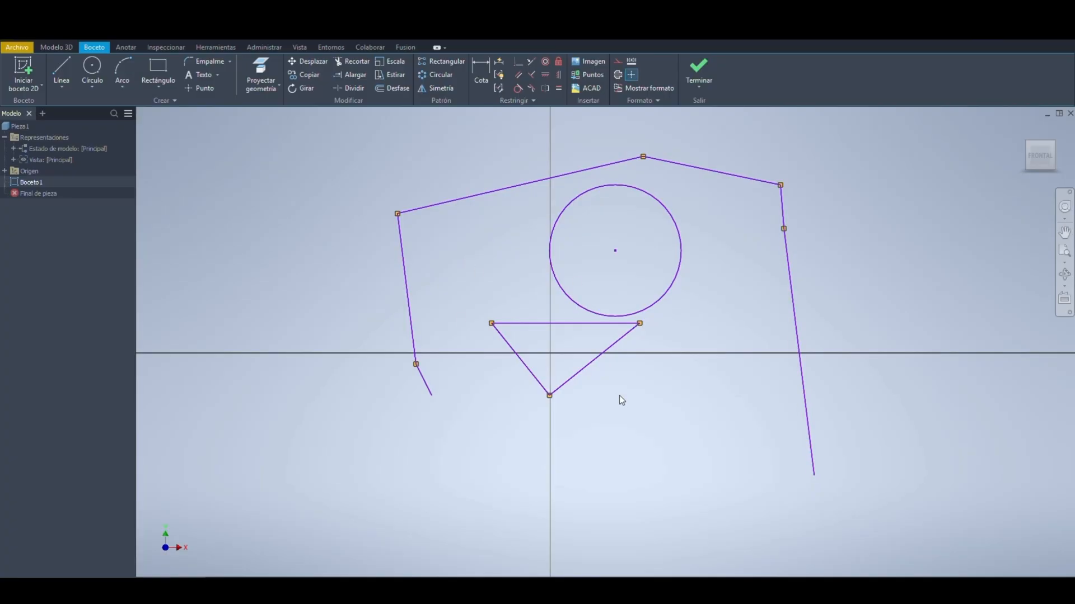
click(412, 283)
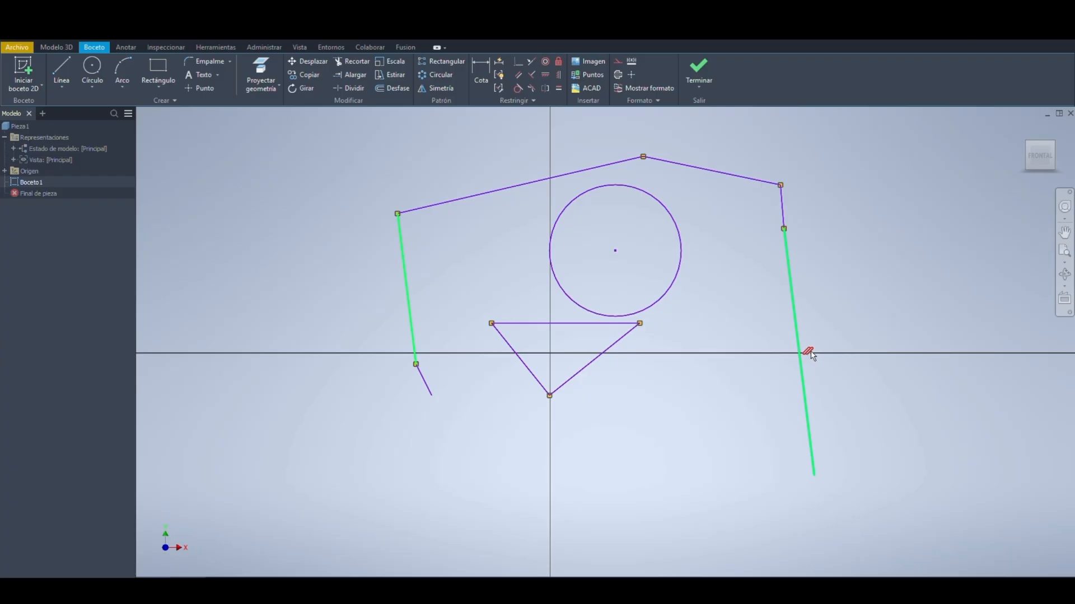
click(521, 141)
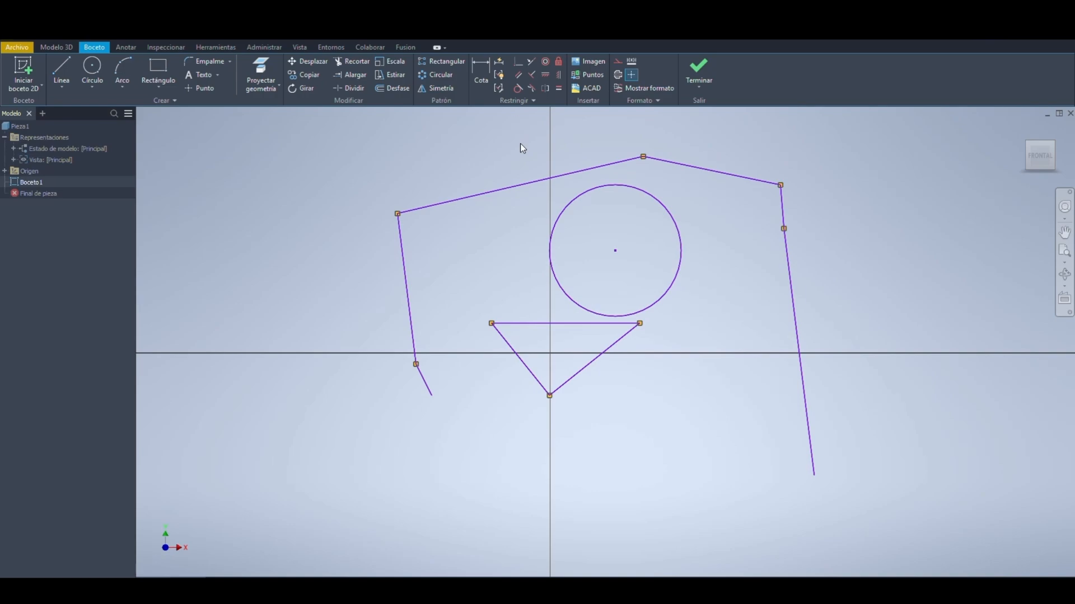
Step: Make the circle tangent to the triangle's upper edge, and move the circle by its centre to the triangle's upper right
click(518, 89)
click(571, 304)
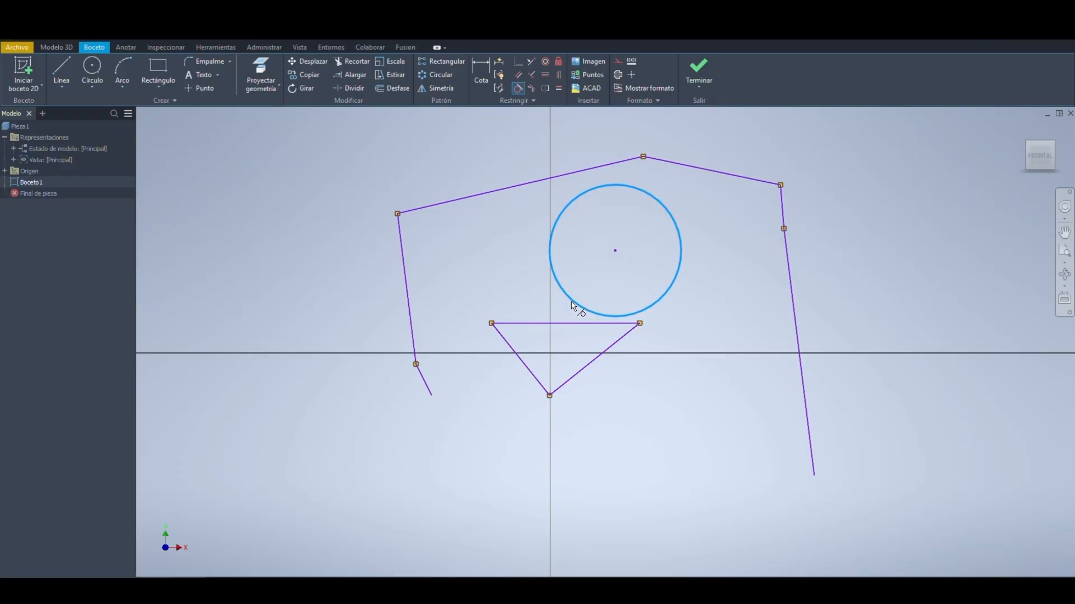
click(575, 324)
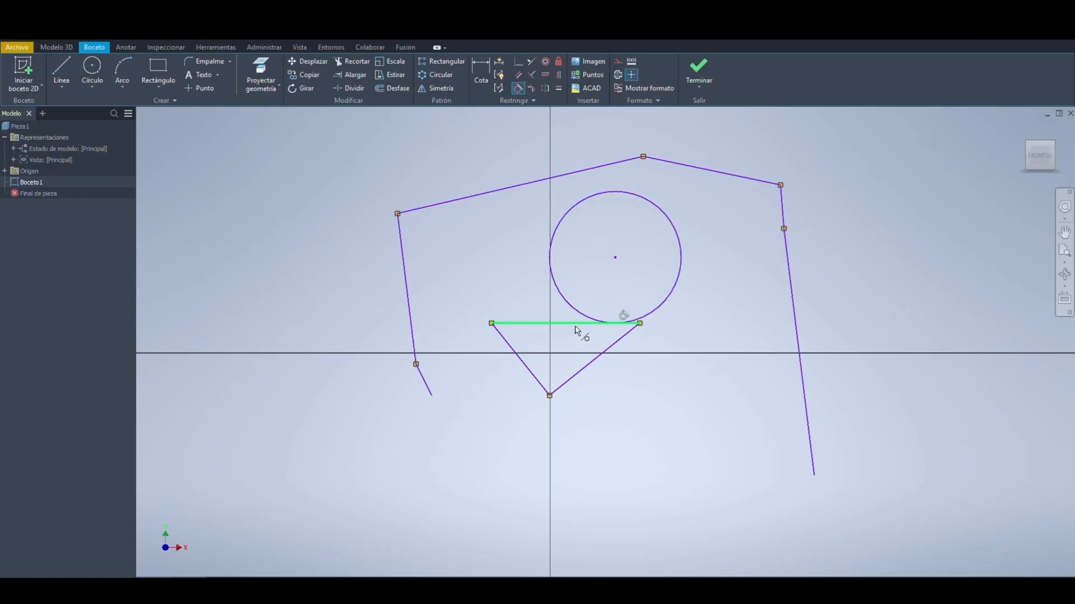
key(Escape)
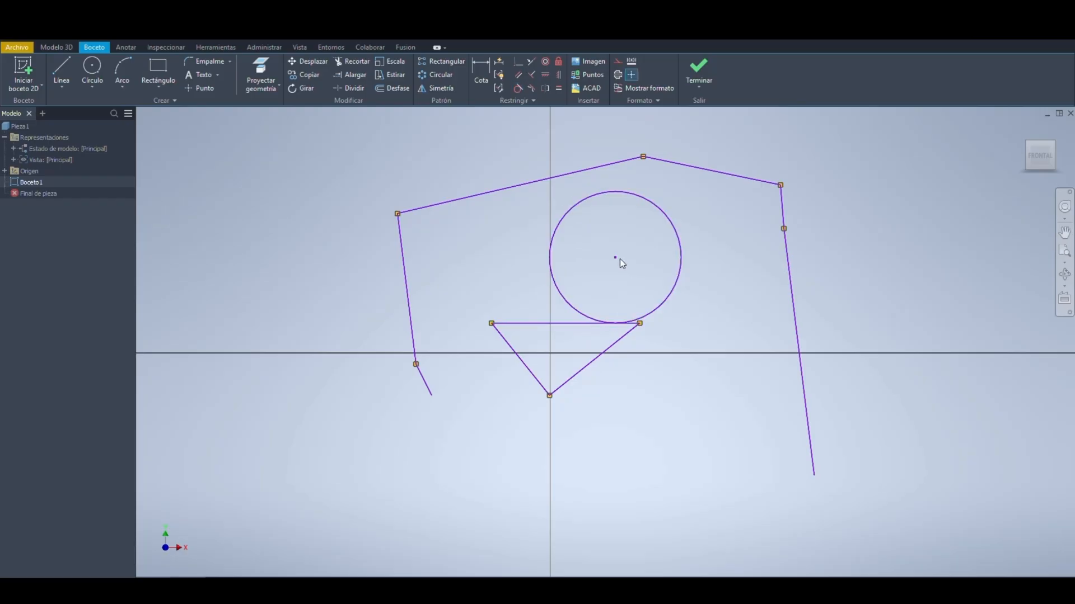
drag(615, 258, 490, 296)
drag(617, 281, 693, 260)
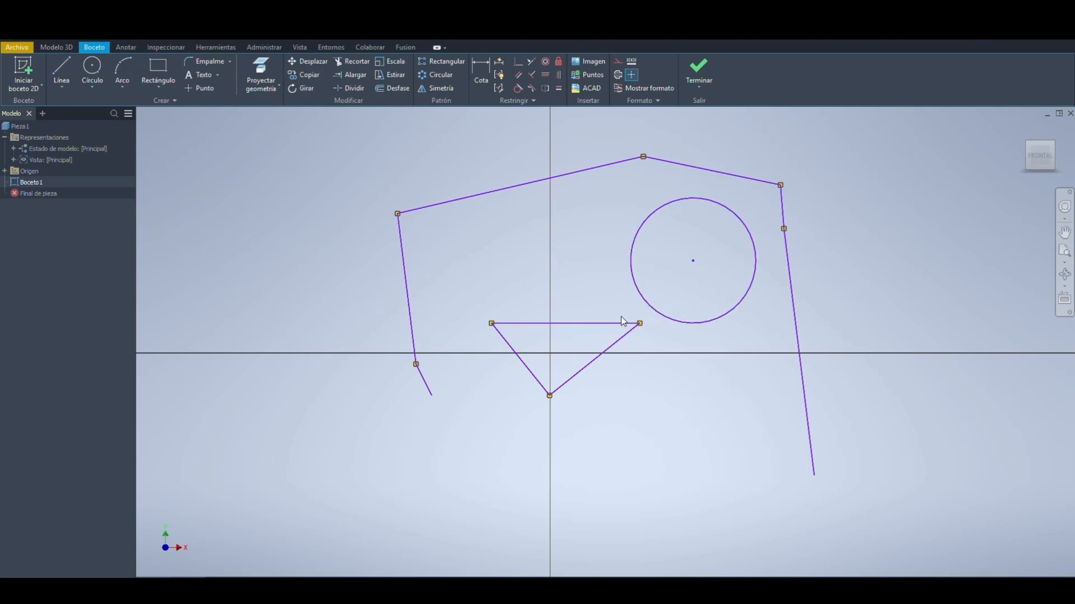
mouse_move(693, 261)
mouse_down()
mouse_move(620, 250)
mouse_move(593, 265)
mouse_move(685, 275)
mouse_up()
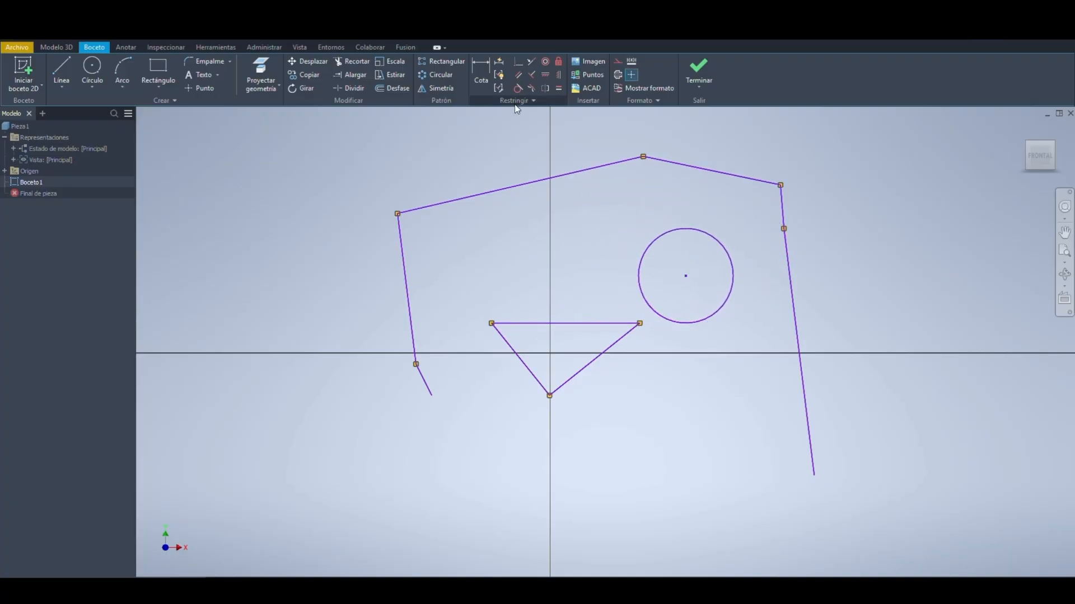
Step: Make the circle tangent to the profile's long right side as well, and shift its centre slightly to test both constraints
click(517, 87)
click(730, 297)
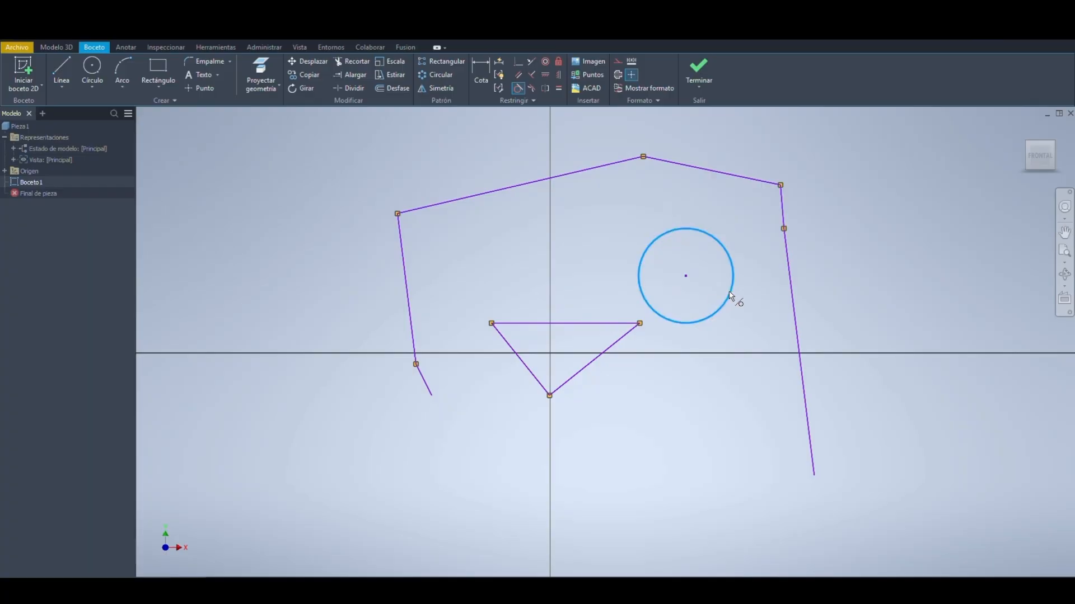
click(791, 300)
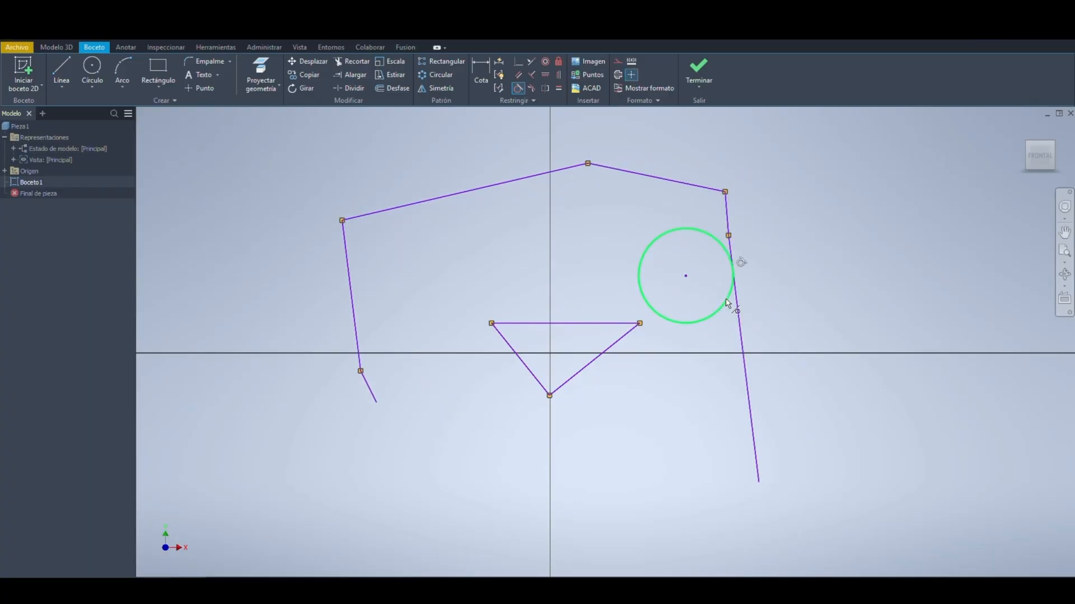
key(Escape)
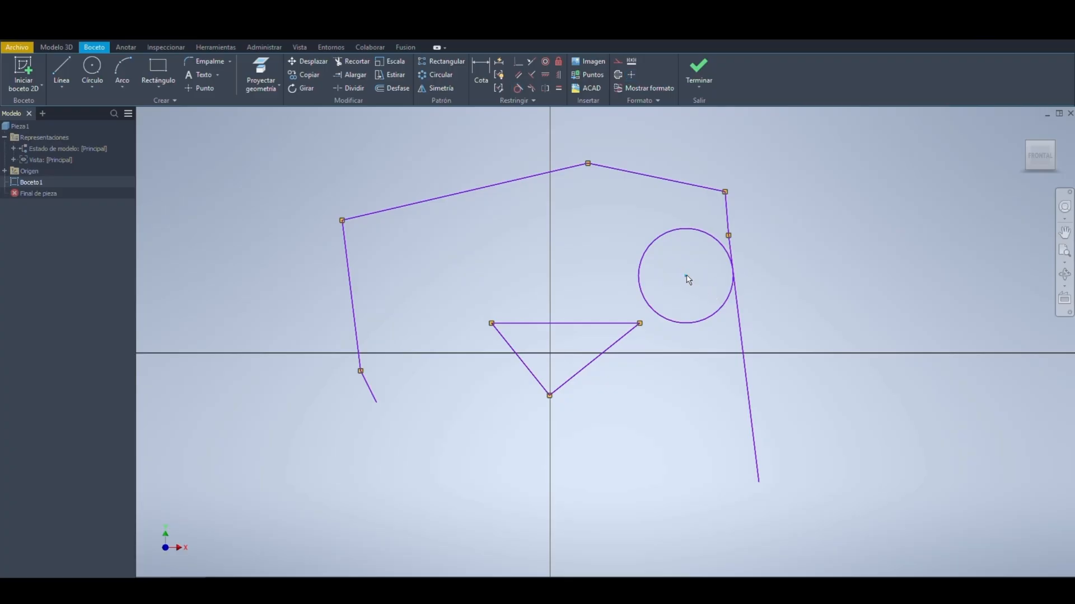
mouse_move(687, 279)
mouse_down()
mouse_move(674, 242)
mouse_move(670, 256)
mouse_move(664, 245)
mouse_move(689, 295)
mouse_up()
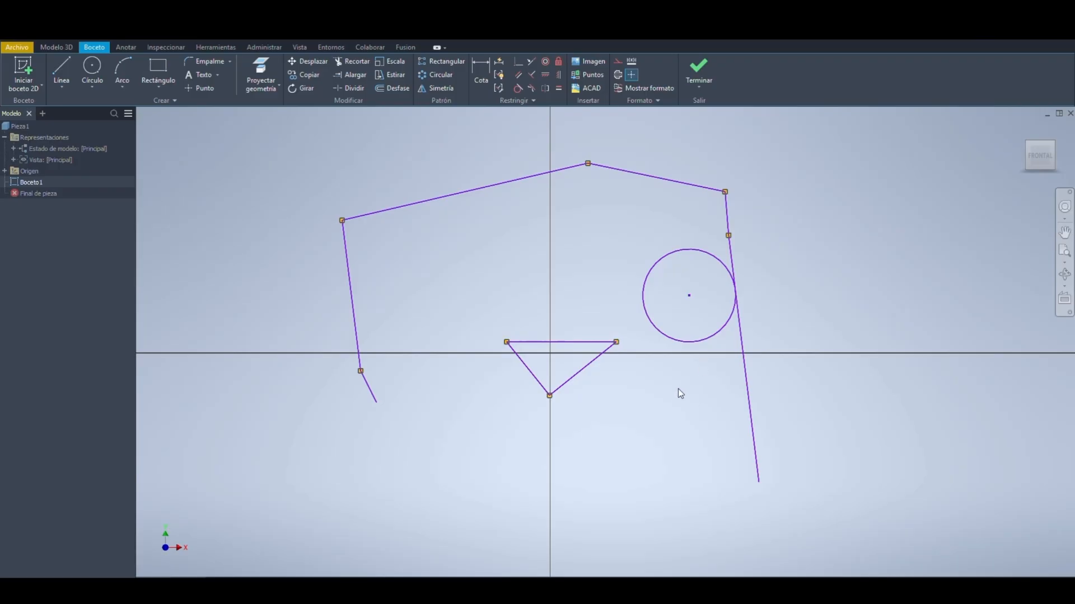
mouse_move(688, 294)
mouse_down()
mouse_move(656, 271)
mouse_move(682, 318)
mouse_move(643, 281)
mouse_move(662, 254)
mouse_move(667, 266)
mouse_move(643, 261)
mouse_move(698, 283)
mouse_move(687, 288)
mouse_up()
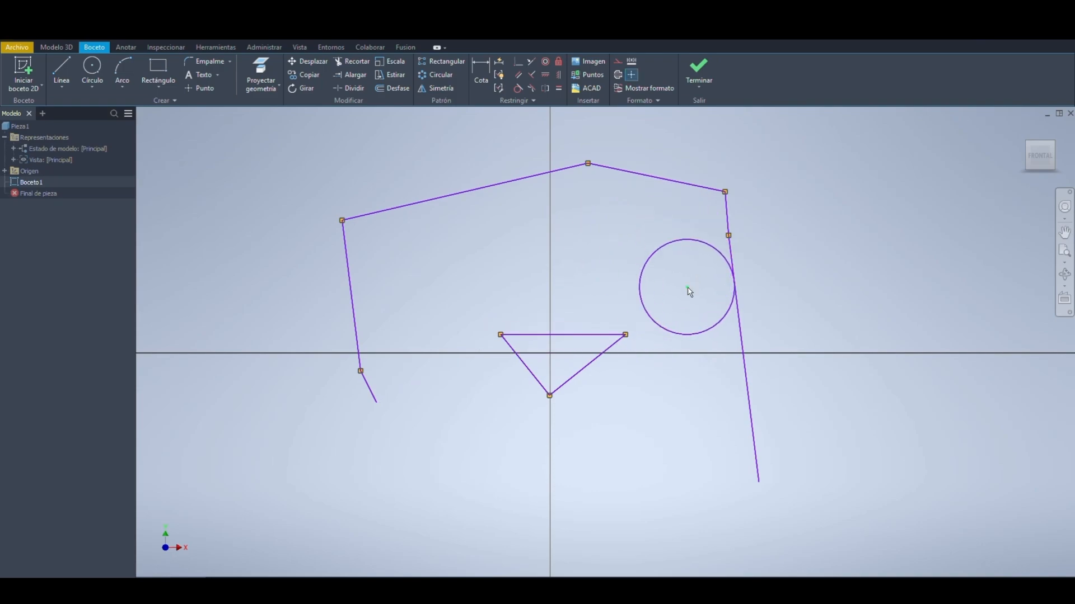
Step: Delete the circle from the sketch
click(710, 329)
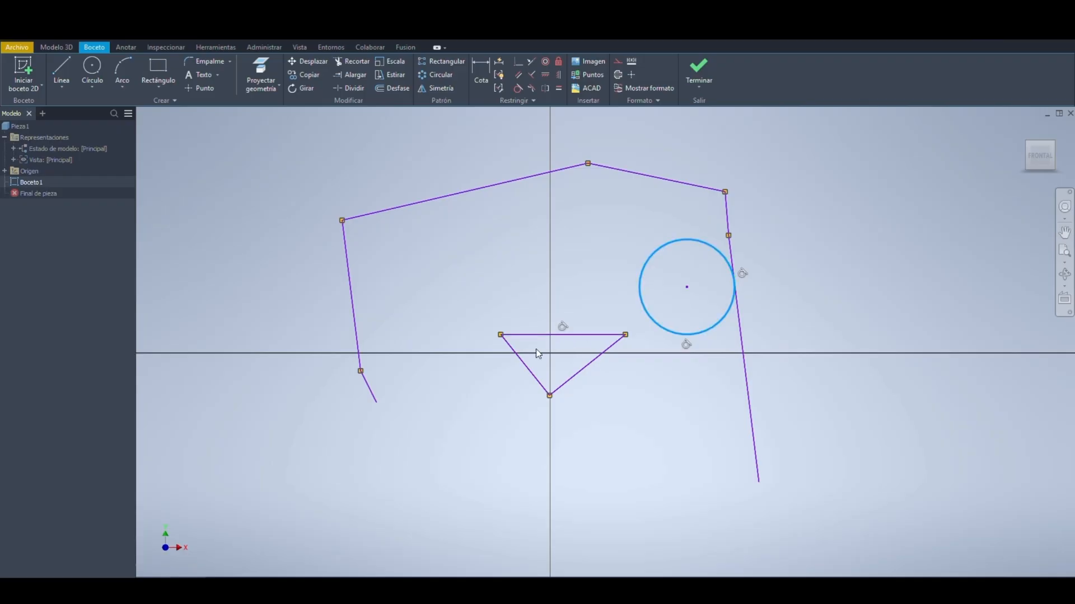
click(695, 303)
click(714, 327)
key(Delete)
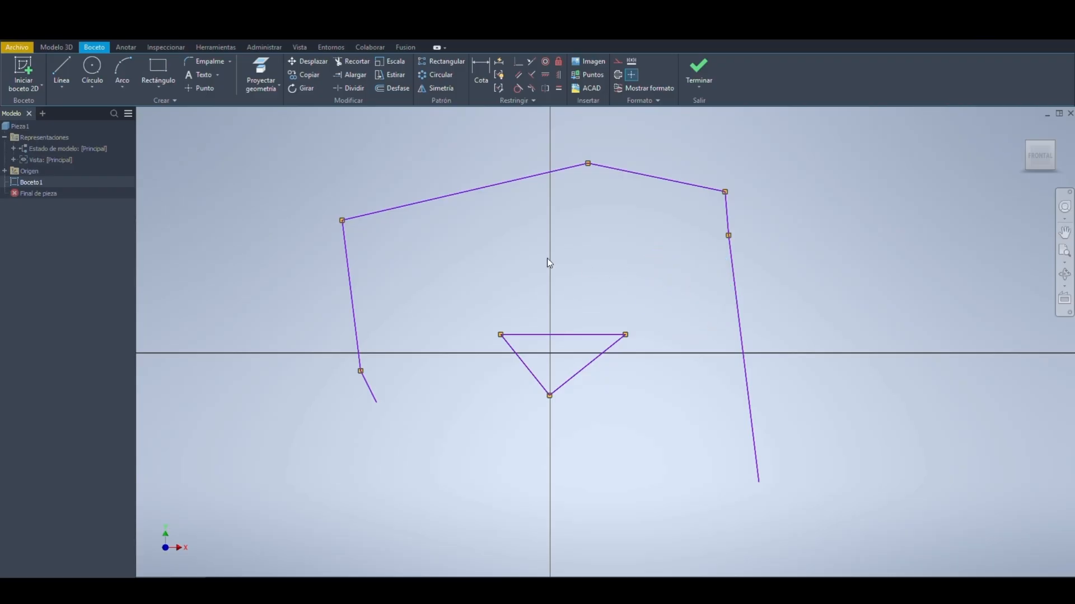
Step: Make the profile's short lower-left line collinear with the triangle's left slanted edge, and reposition the short line by its free end
click(531, 61)
click(534, 376)
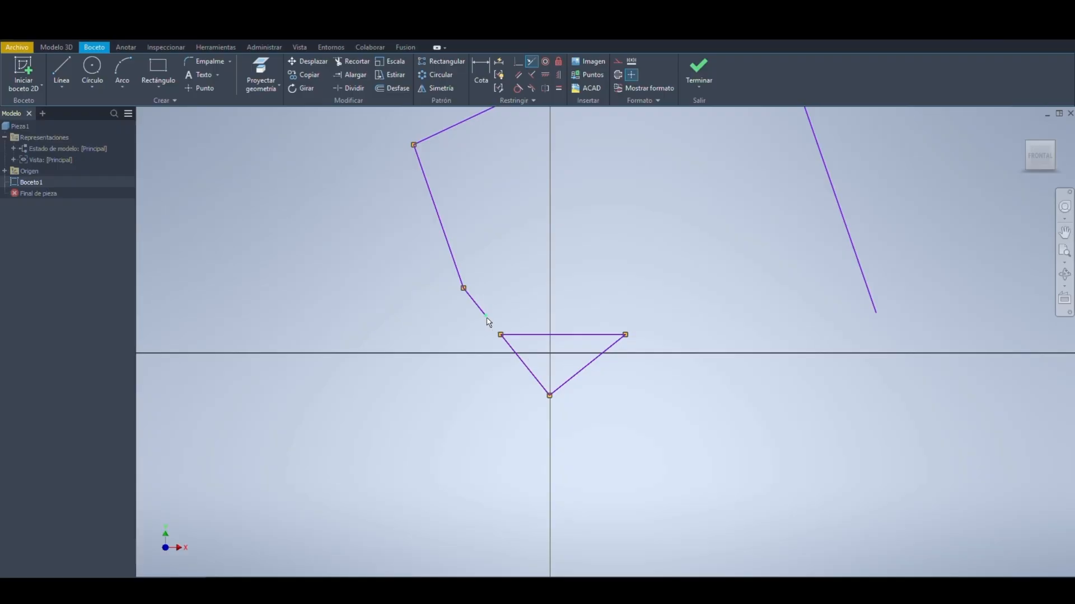
key(Escape)
mouse_move(486, 316)
mouse_down()
mouse_move(511, 357)
mouse_move(490, 324)
mouse_up()
drag(490, 324, 501, 334)
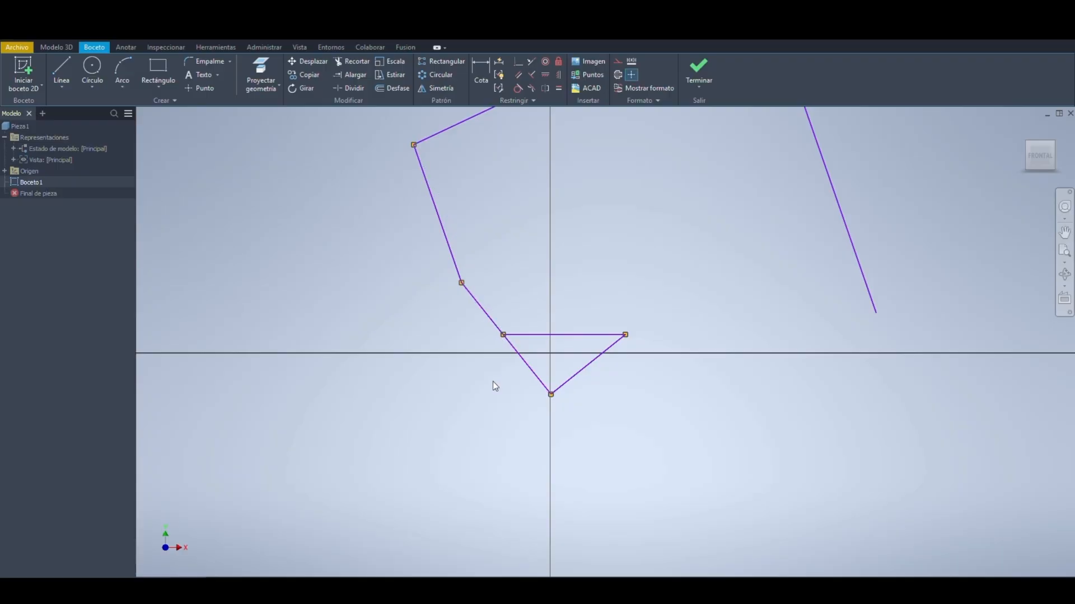
key(ctrl+z)
mouse_move(471, 305)
mouse_down()
mouse_move(501, 308)
mouse_move(488, 312)
mouse_up()
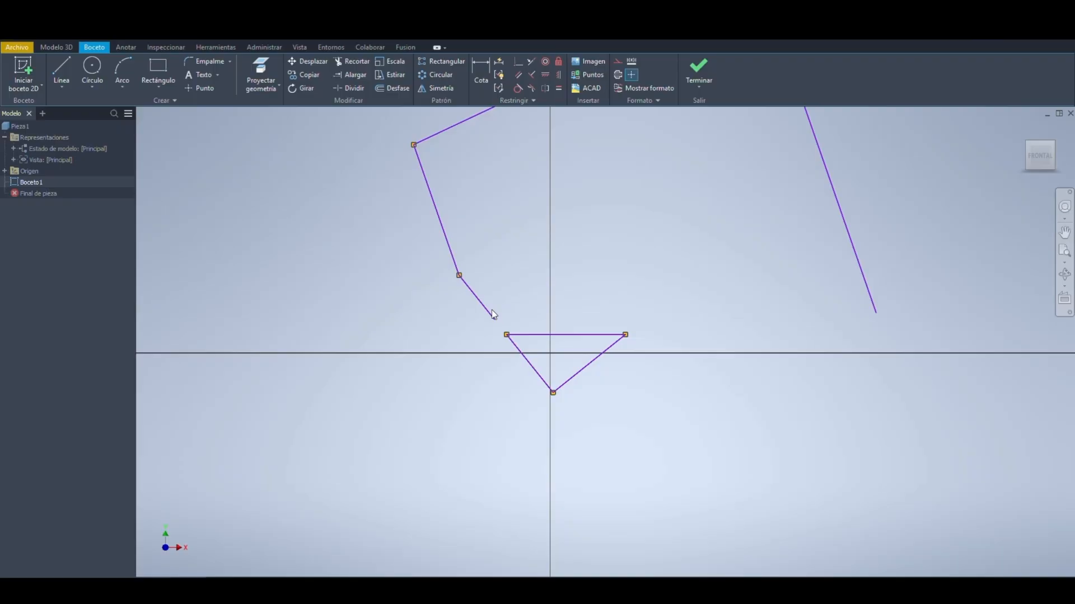
Step: Draw a separate slanted line to the left of the profile's short lower-left line, crossing the horizontal axis
key(l)
click(345, 298)
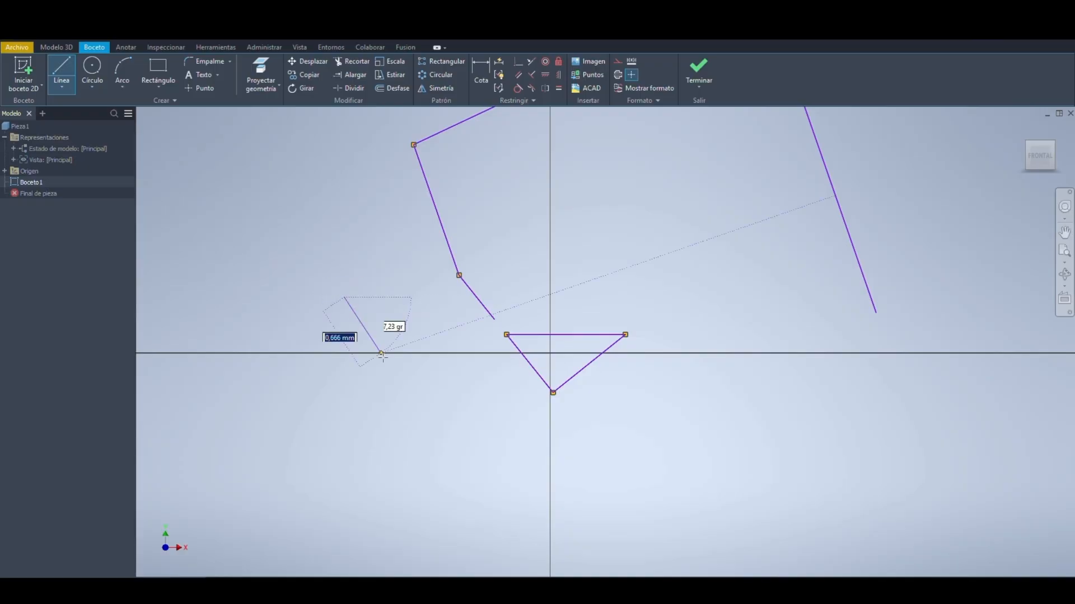
click(408, 402)
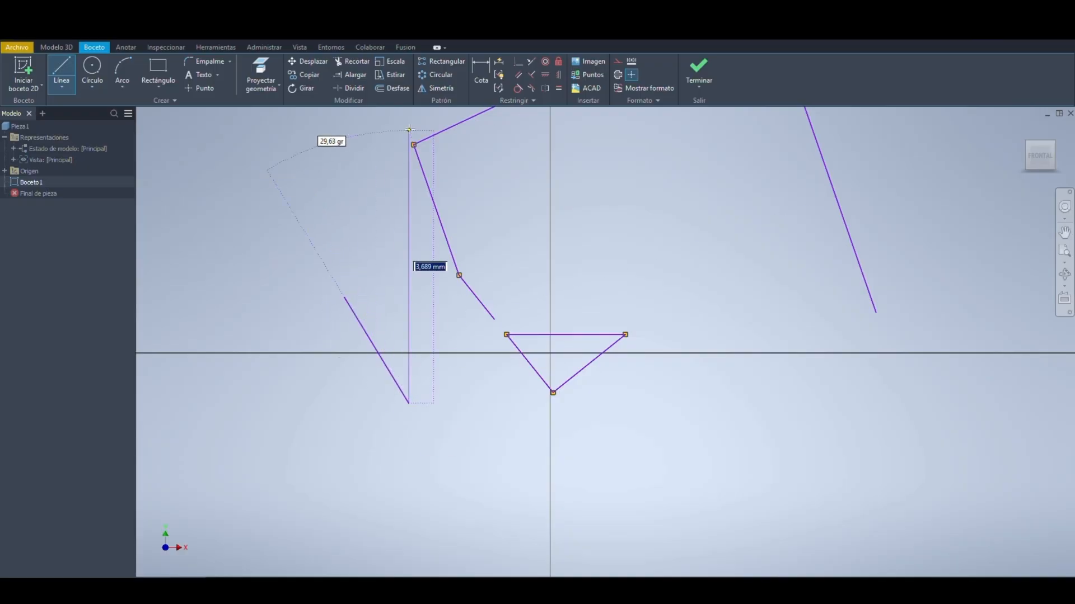
Step: Make the separate line parallel to the profile's short lower-left line, and move the separate line down and the short line's free end up
click(516, 78)
click(391, 371)
click(487, 311)
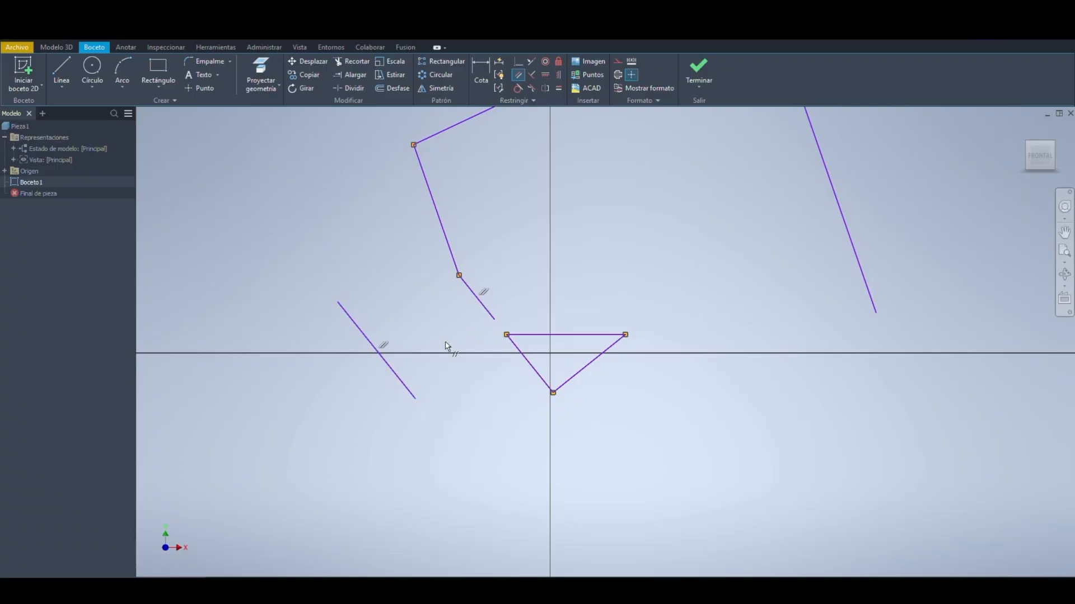
key(Escape)
drag(399, 384, 396, 438)
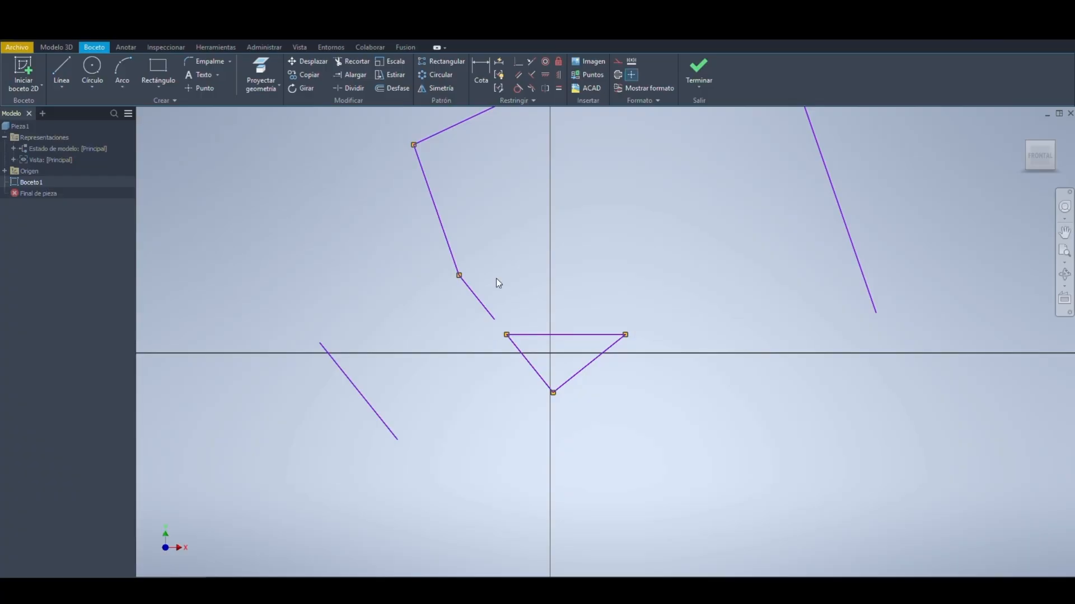
drag(494, 319, 494, 291)
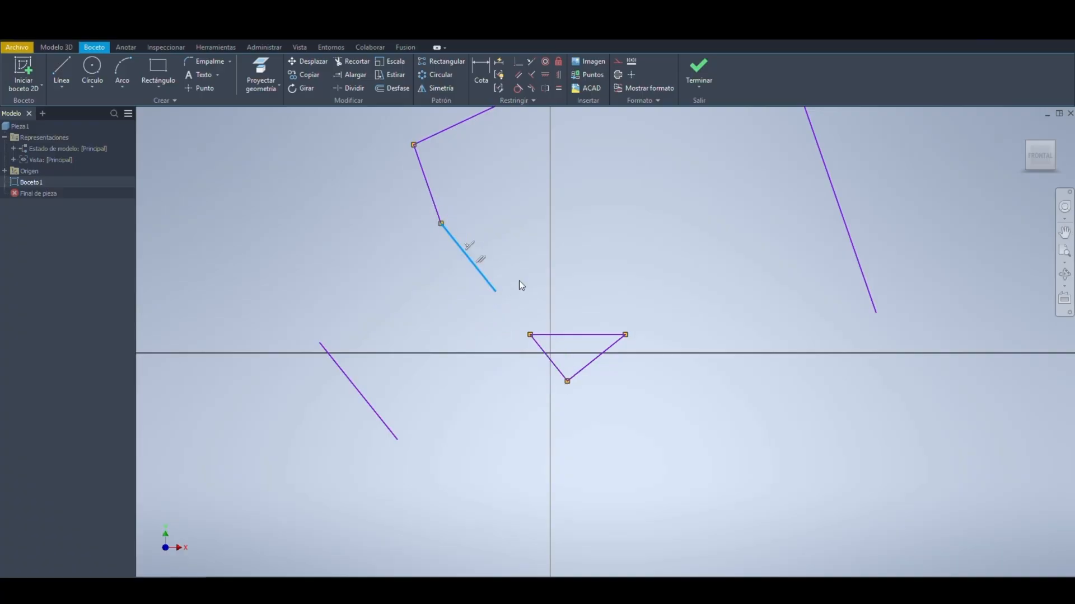
Step: Delete the separate slanted line at the left of the sketch
click(531, 348)
drag(403, 384, 331, 442)
key(Delete)
Step: Apply a Perpendicular constraint between the profile's upper-left side segment and the long upper-left edge
middle_drag(550, 292, 509, 415)
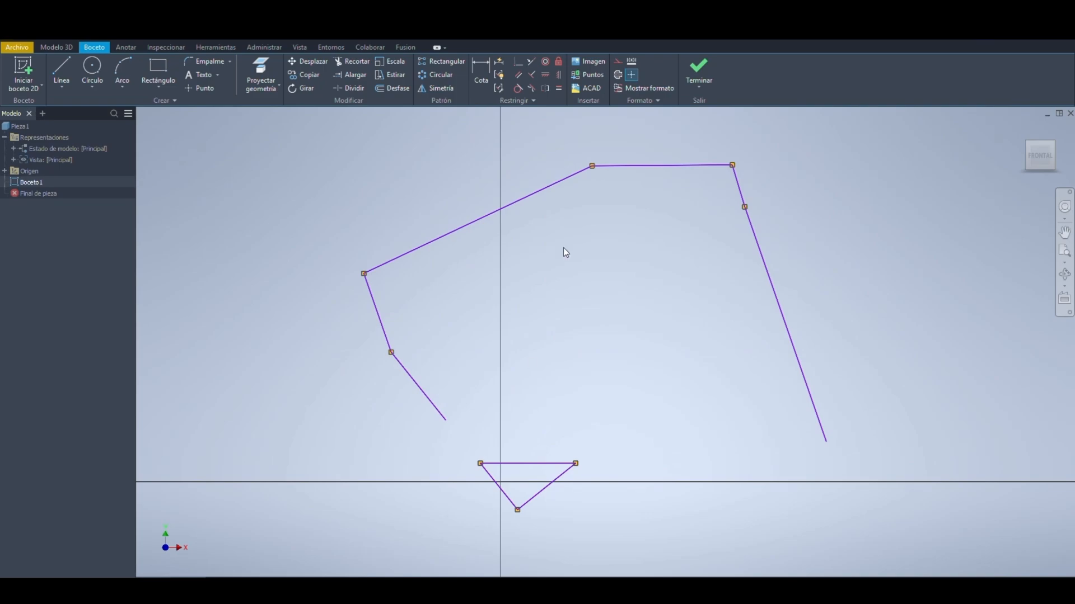
click(532, 76)
click(376, 300)
click(390, 263)
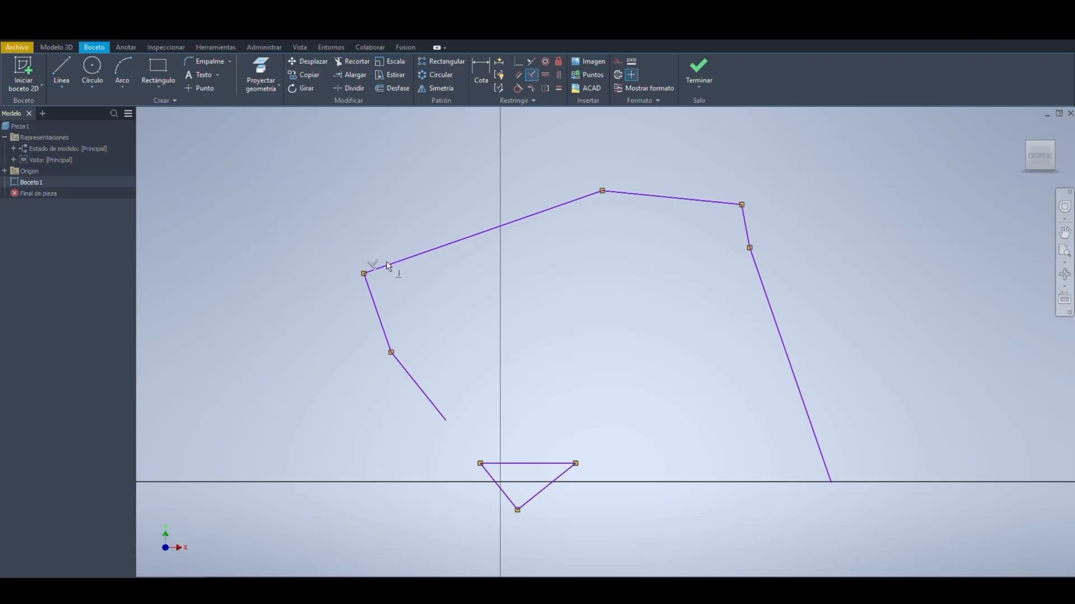
key(Escape)
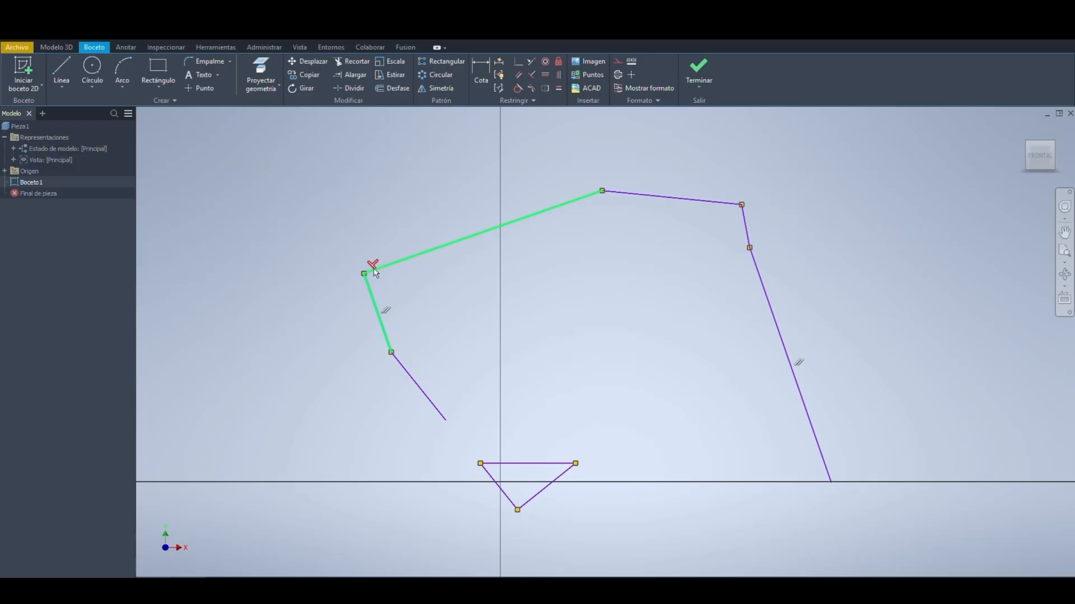
Step: Examine the constraint symbols on the profile's left side segment and the long upper-left edge
click(603, 189)
key(Delete)
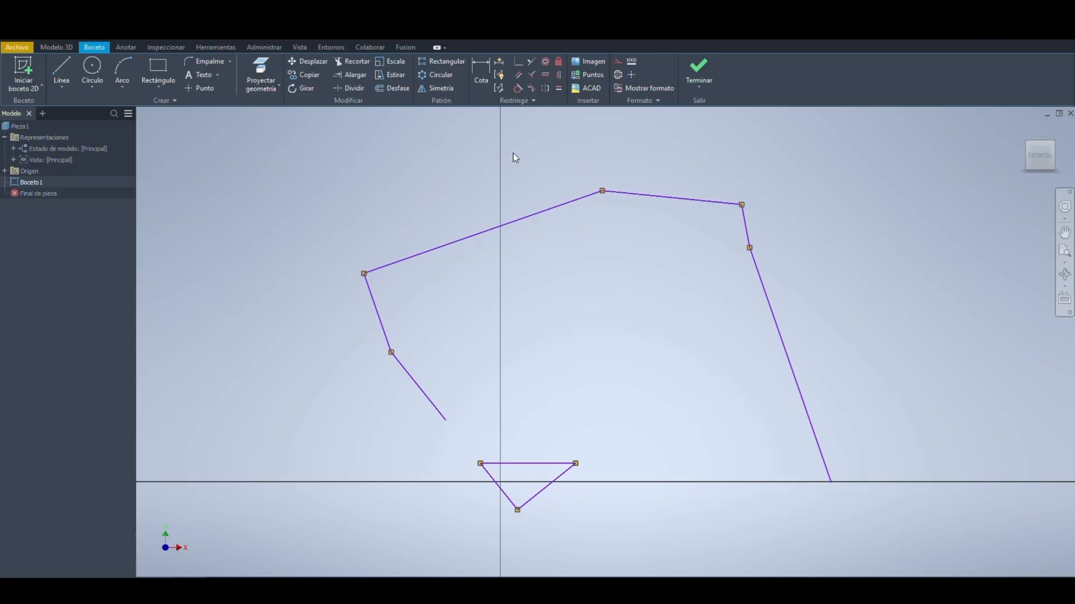
click(373, 296)
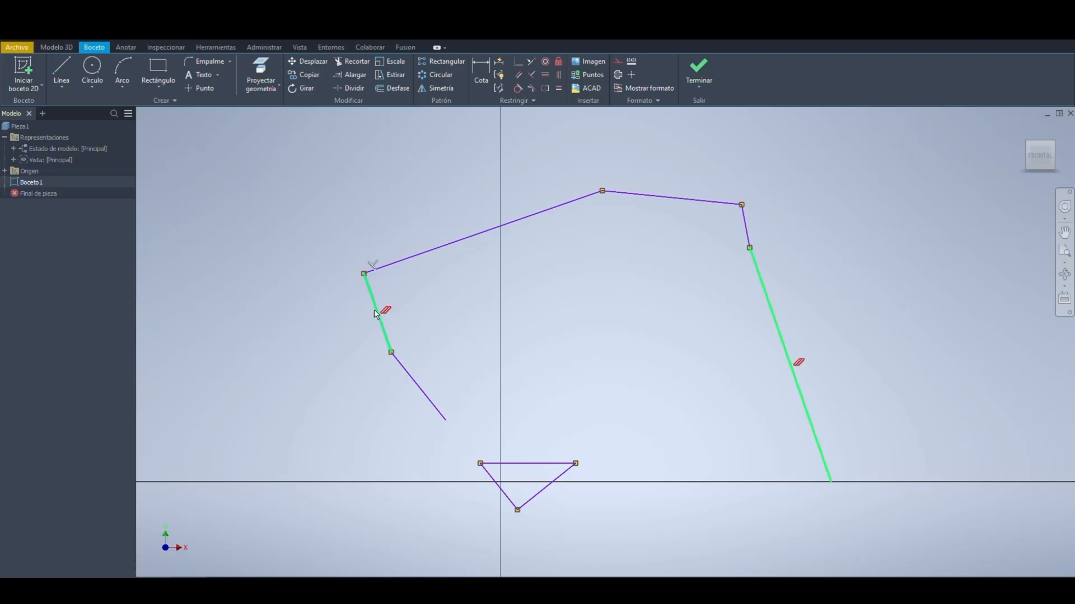
click(415, 278)
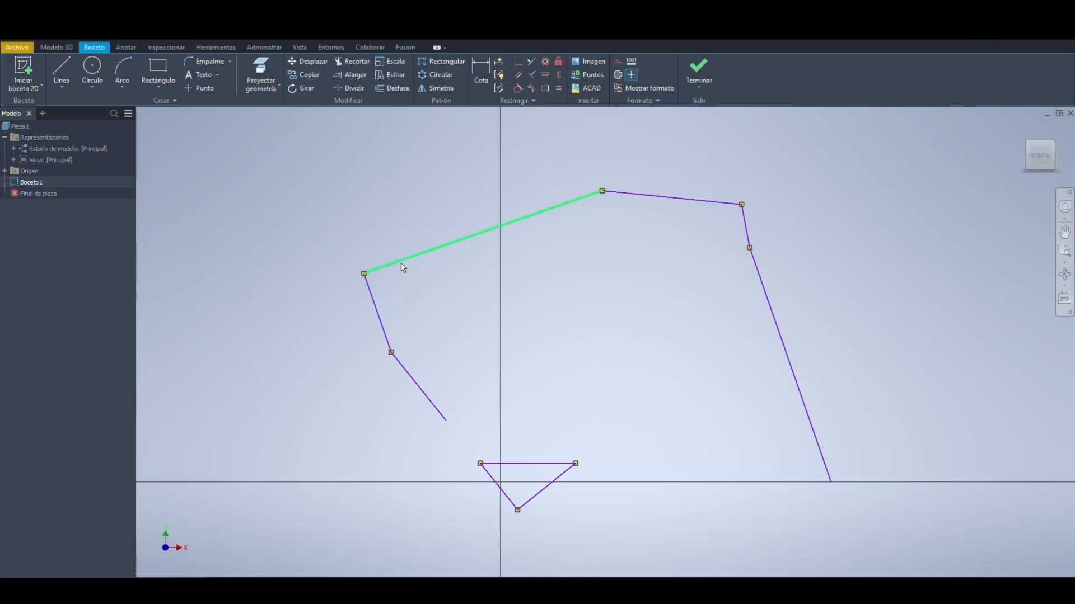
mouse_move(371, 289)
mouse_down()
mouse_move(373, 312)
mouse_move(386, 307)
mouse_up()
click(368, 306)
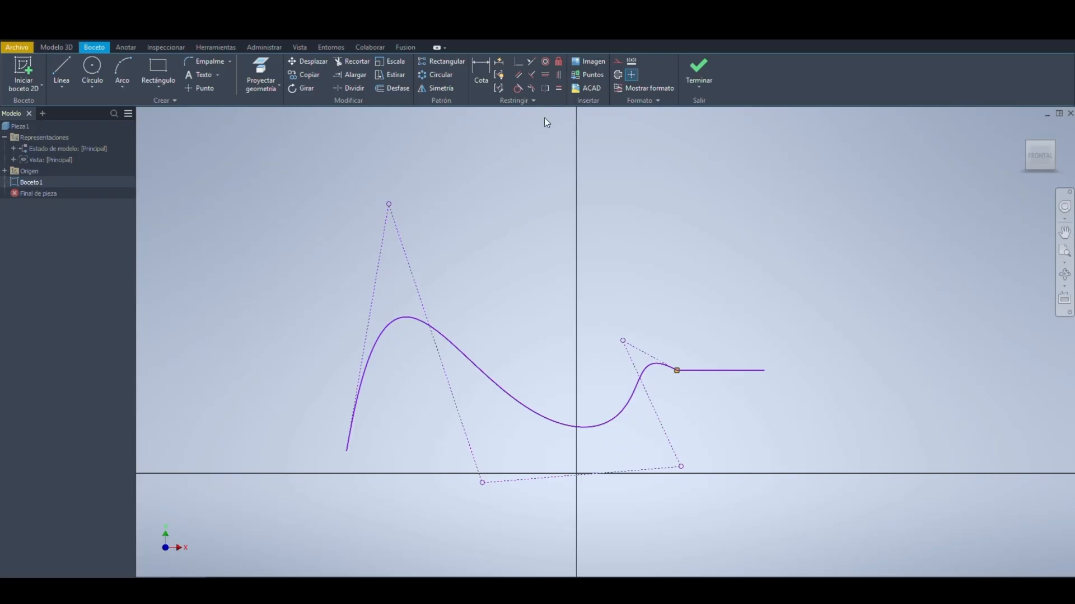
Step: Apply a Smooth (G2) constraint between the control-vertex spline and the adjoining horizontal line
click(529, 93)
click(633, 387)
click(65, 84)
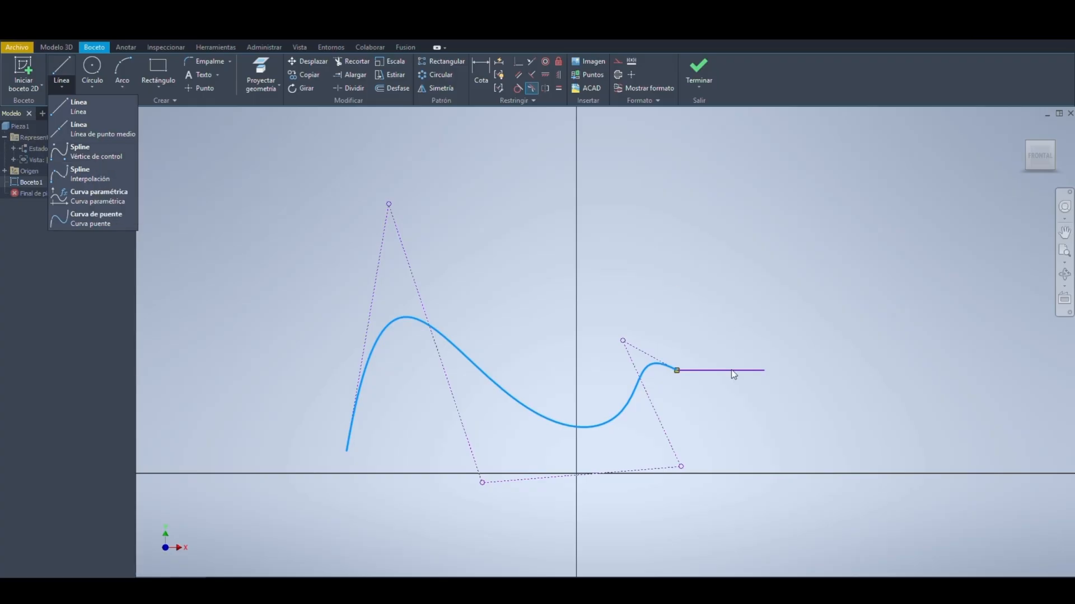
click(476, 256)
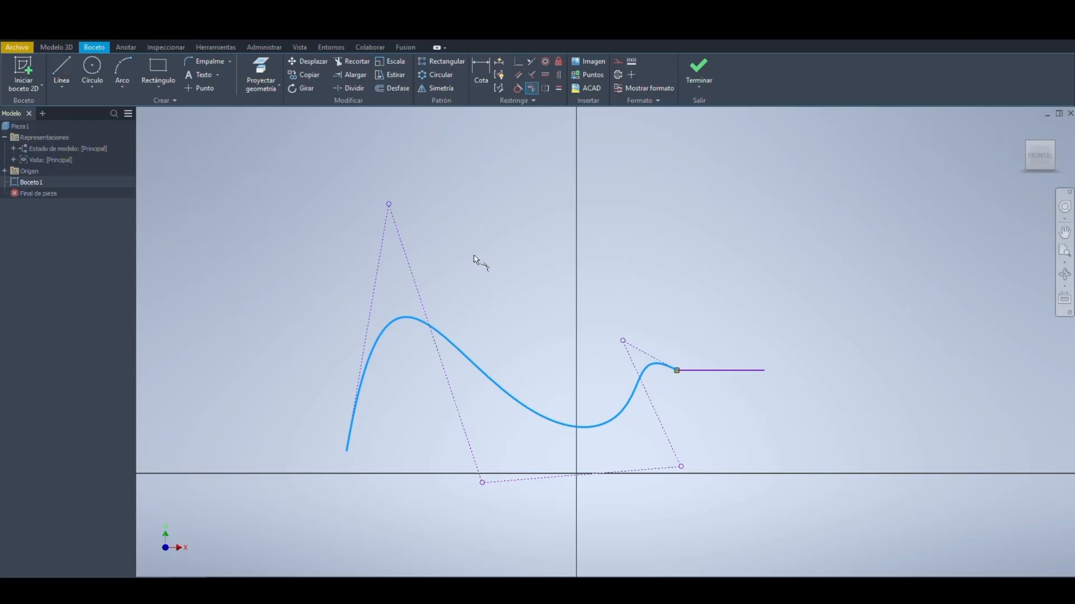
click(722, 374)
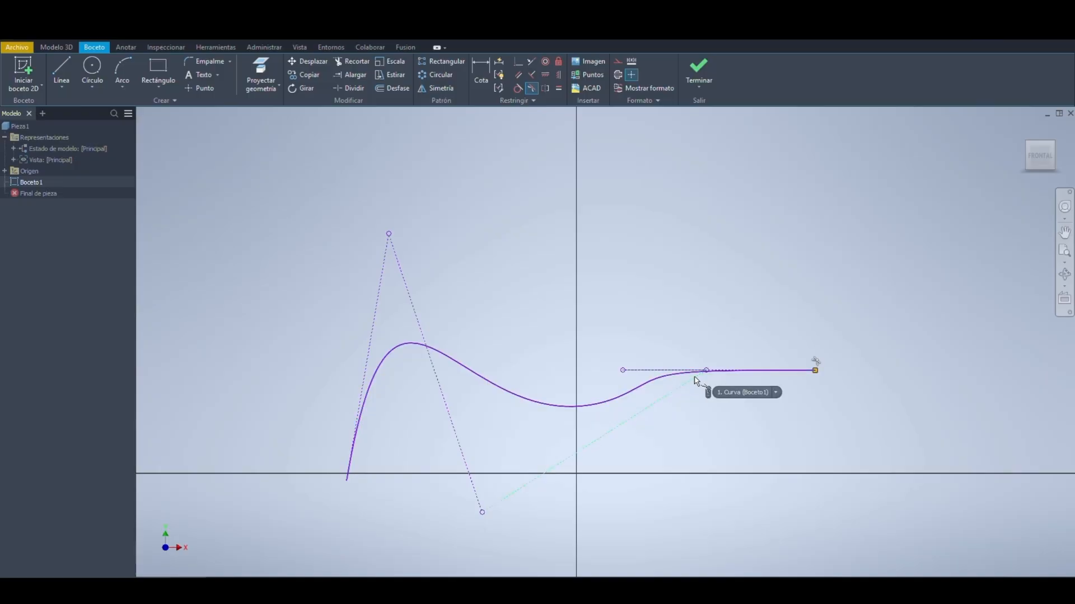
Step: Undo the Smooth constraint between the spline and the line
key(Escape)
key(ctrl+z)
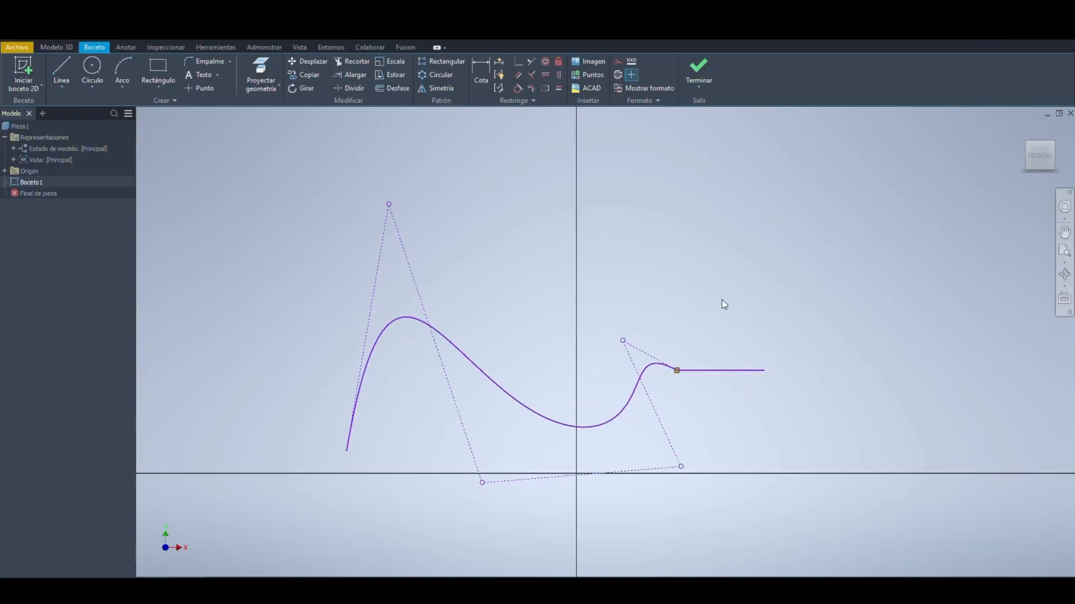
scroll(681, 373, up, 3)
scroll(683, 375, down, 8)
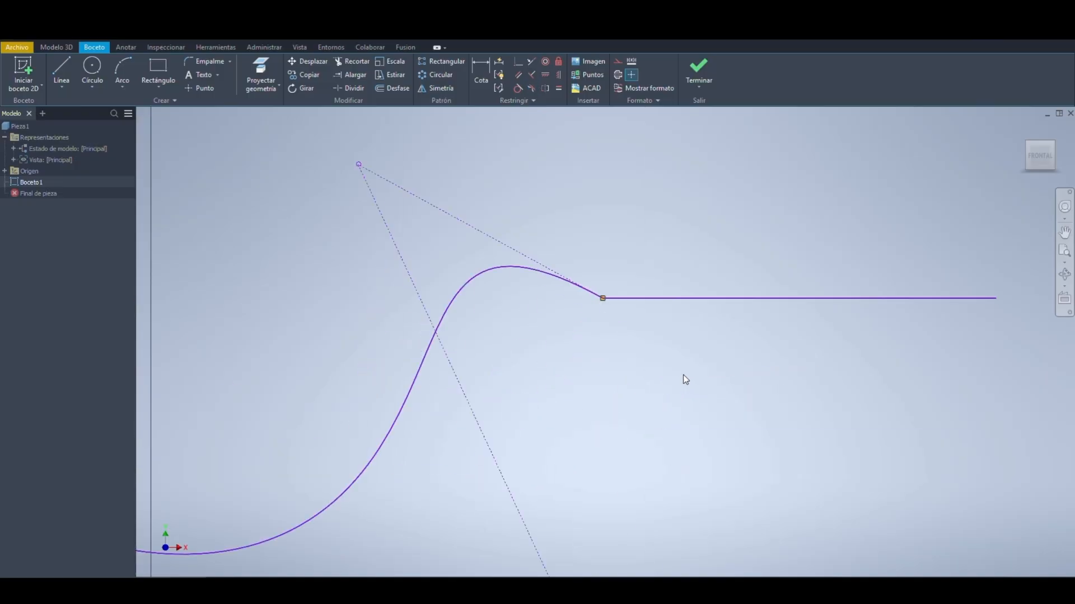
Step: Restore the Smooth constraint and examine the transition from the spline to the line
click(783, 299)
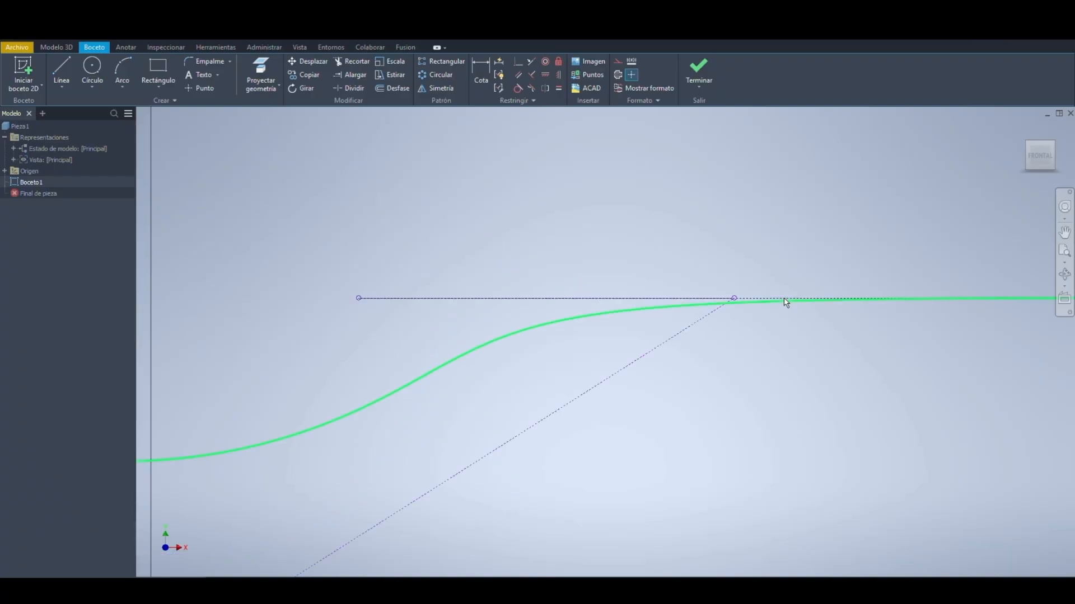
scroll(788, 322, down, 2)
middle_drag(788, 324, 675, 299)
scroll(675, 302, down, 5)
scroll(675, 313, up, 10)
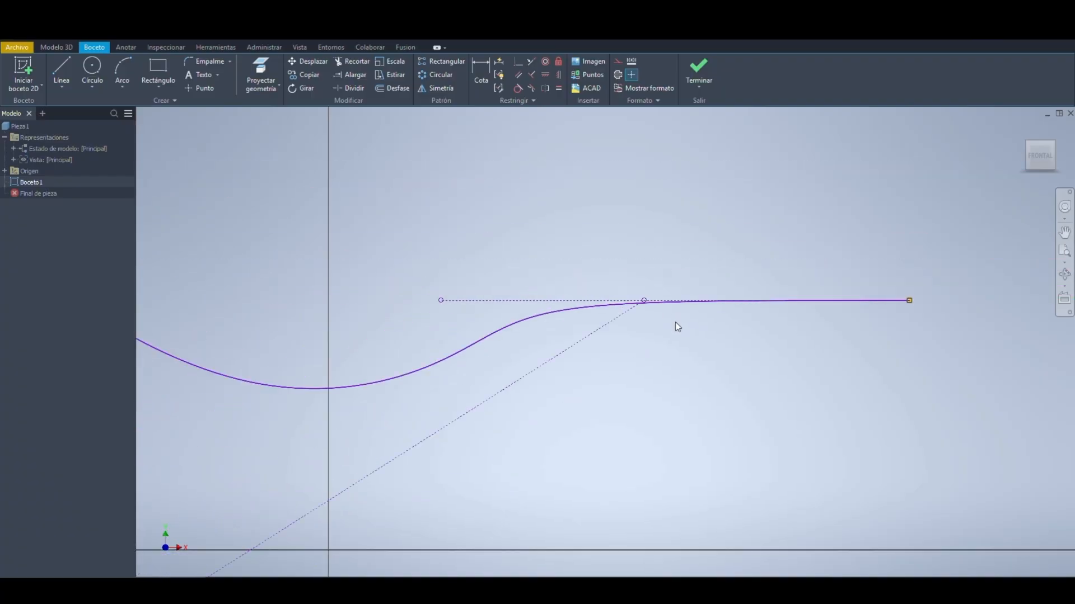
Step: Undo and restore the Smooth constraint once more to compare the curve's shape with and without it
click(794, 311)
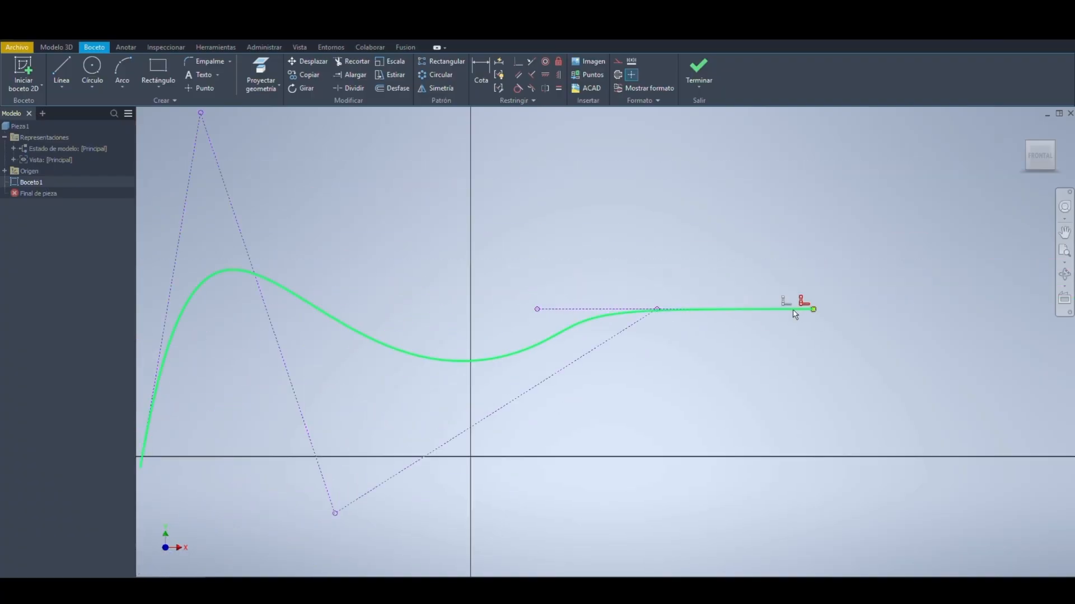
key(ctrl+z)
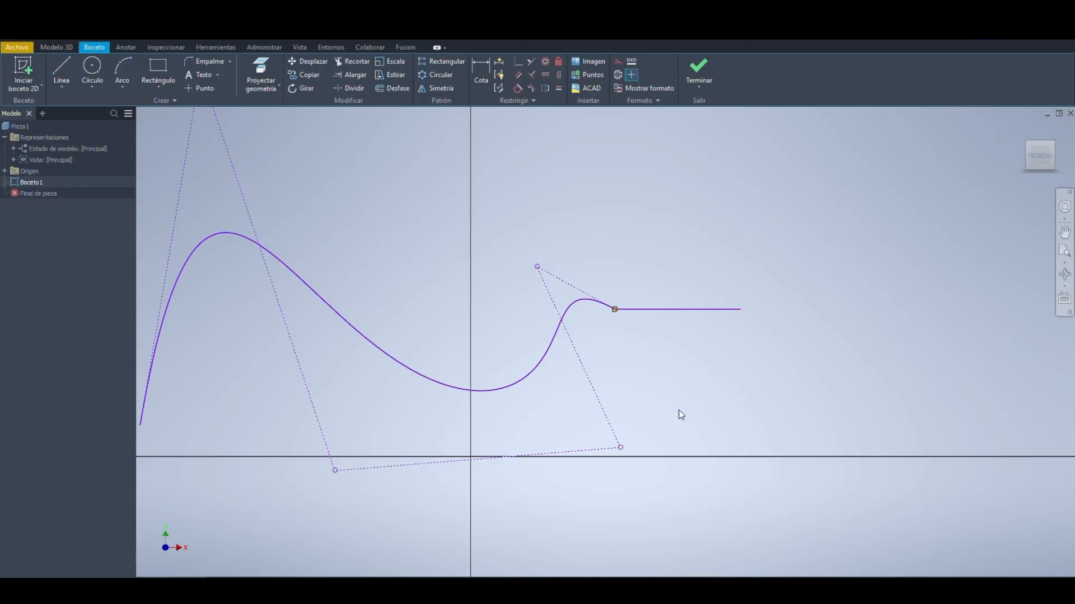
key(ctrl+z)
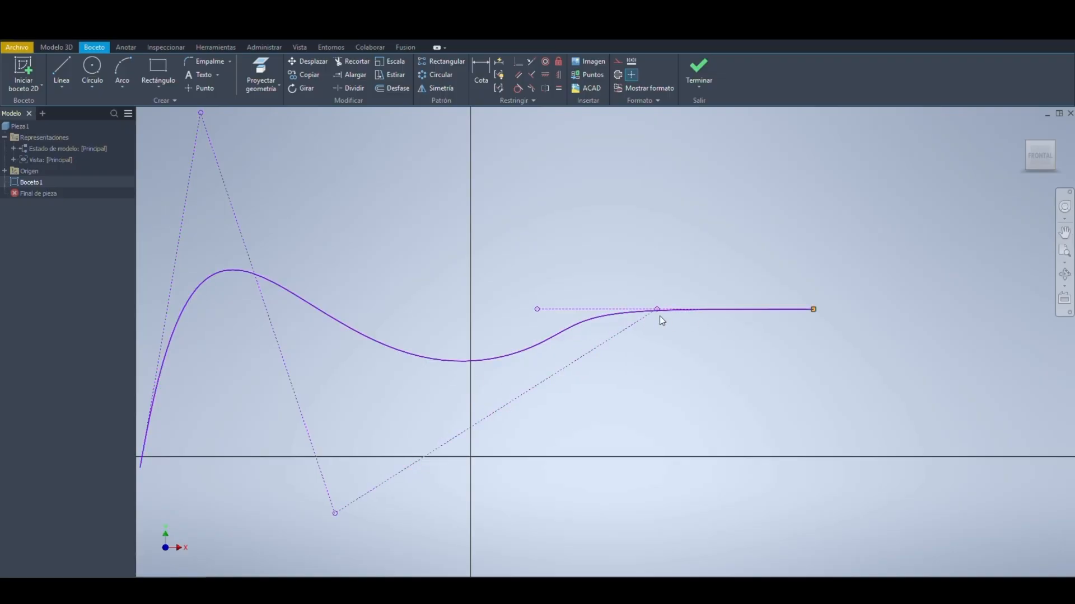
Step: Delete the spline and the horizontal line to empty the sketch
scroll(659, 383, up, 3)
scroll(670, 383, down, 4)
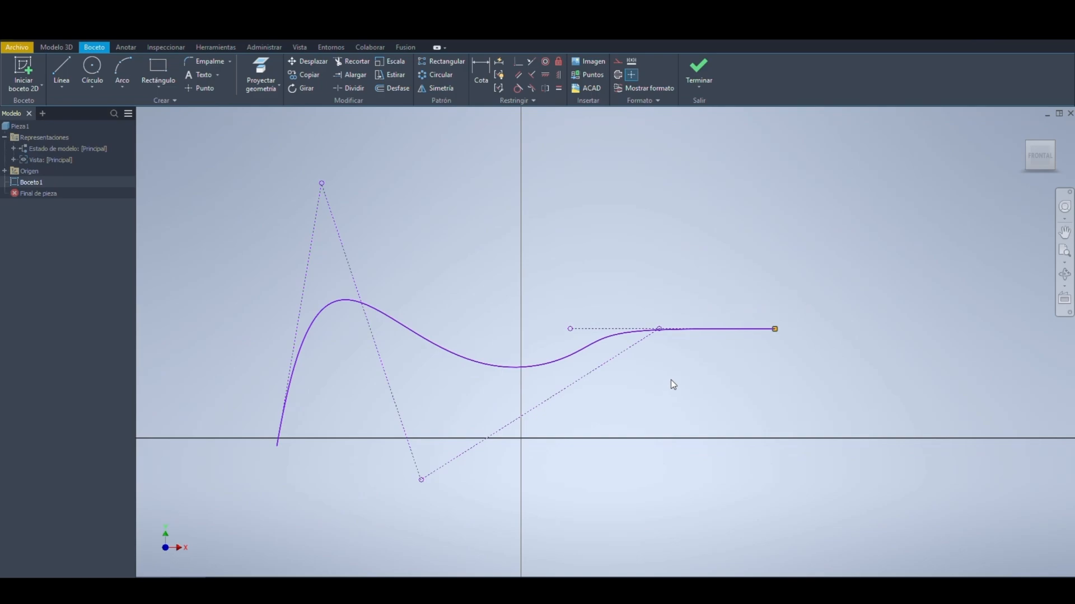
mouse_move(802, 246)
mouse_down()
mouse_move(229, 480)
mouse_move(281, 481)
mouse_up()
key(Delete)
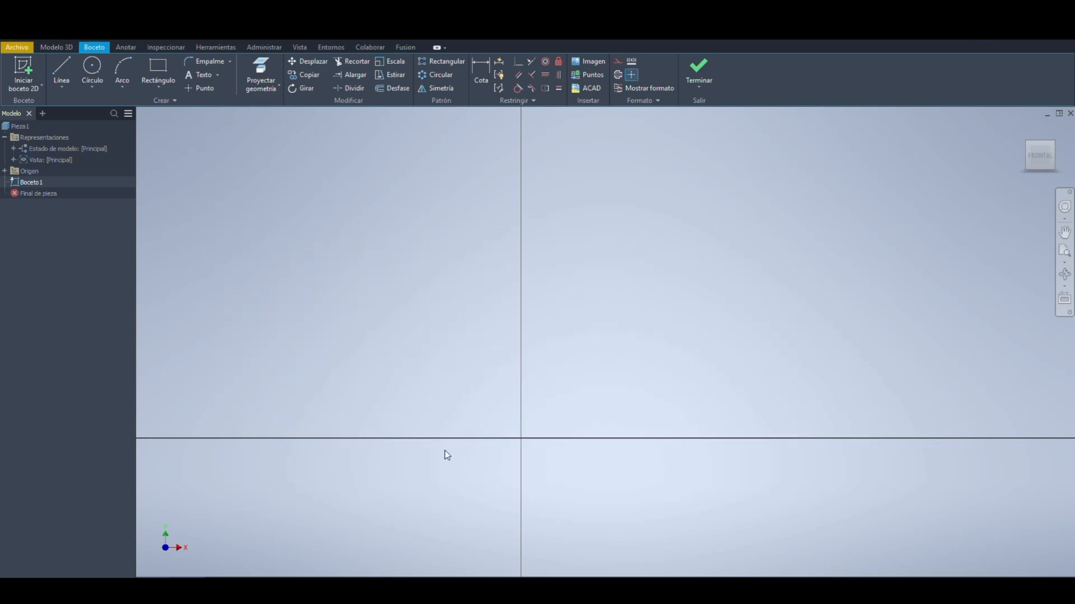
Step: Sketch a large circle, a circle about 0.73 mm in diameter beside it, and another small circle below that one
middle_drag(563, 319, 575, 346)
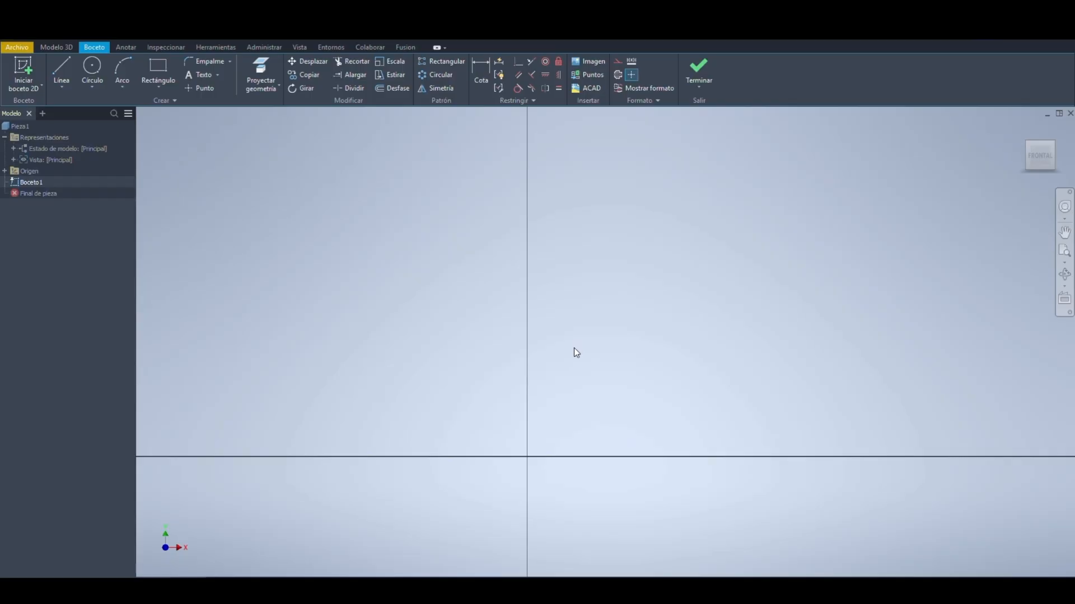
click(93, 67)
click(543, 323)
click(602, 378)
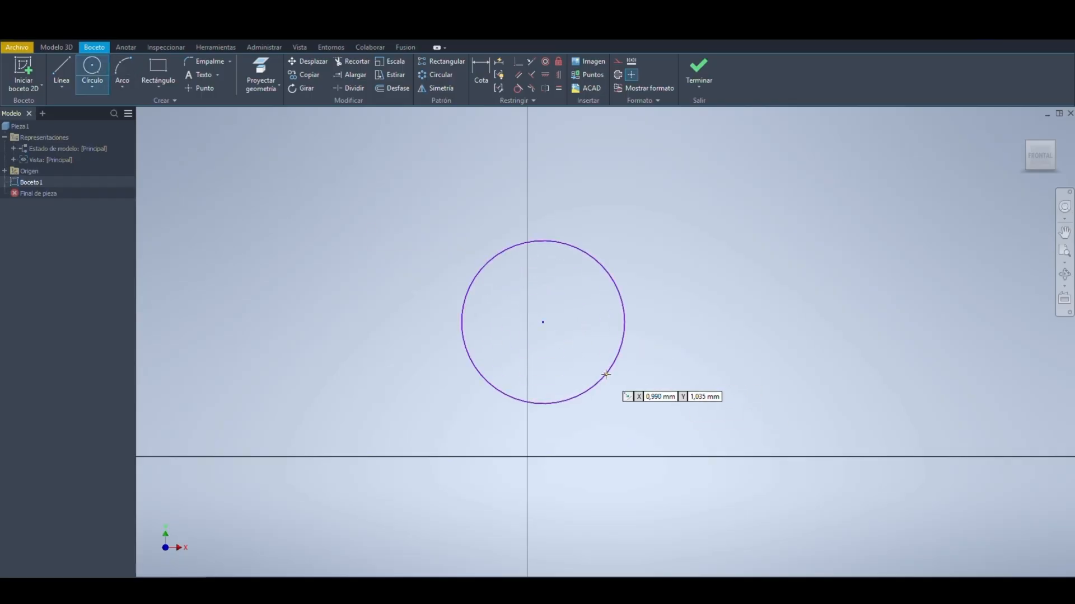
click(656, 315)
click(659, 342)
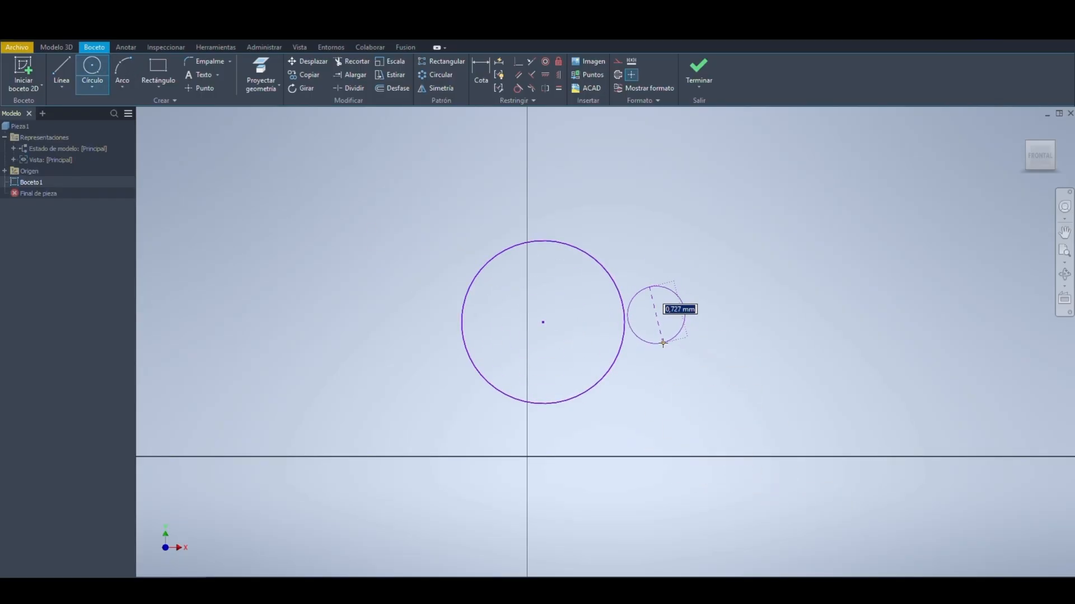
click(647, 417)
click(672, 409)
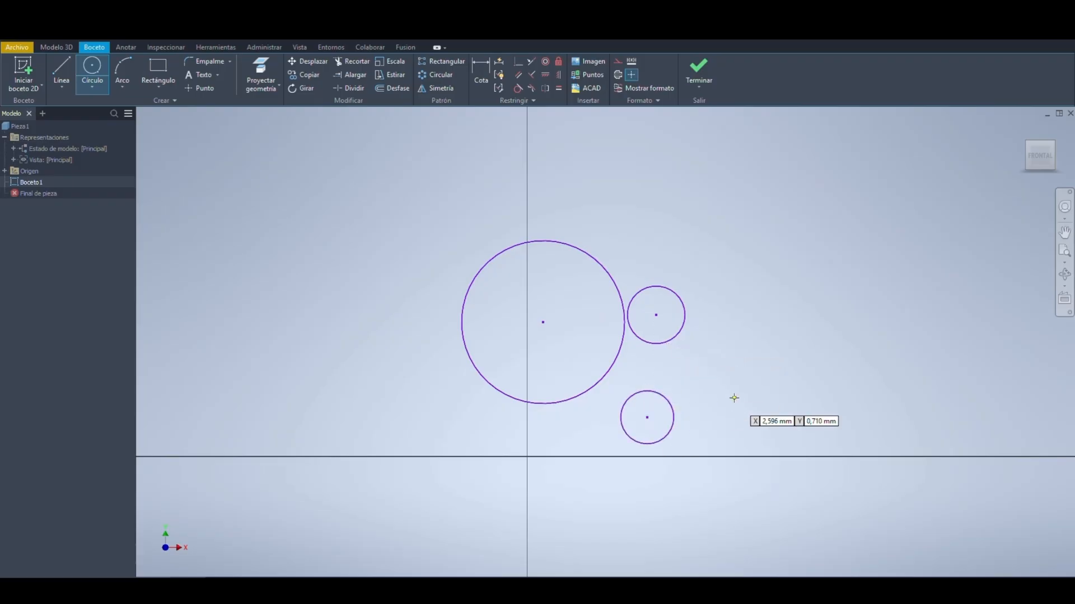
key(Escape)
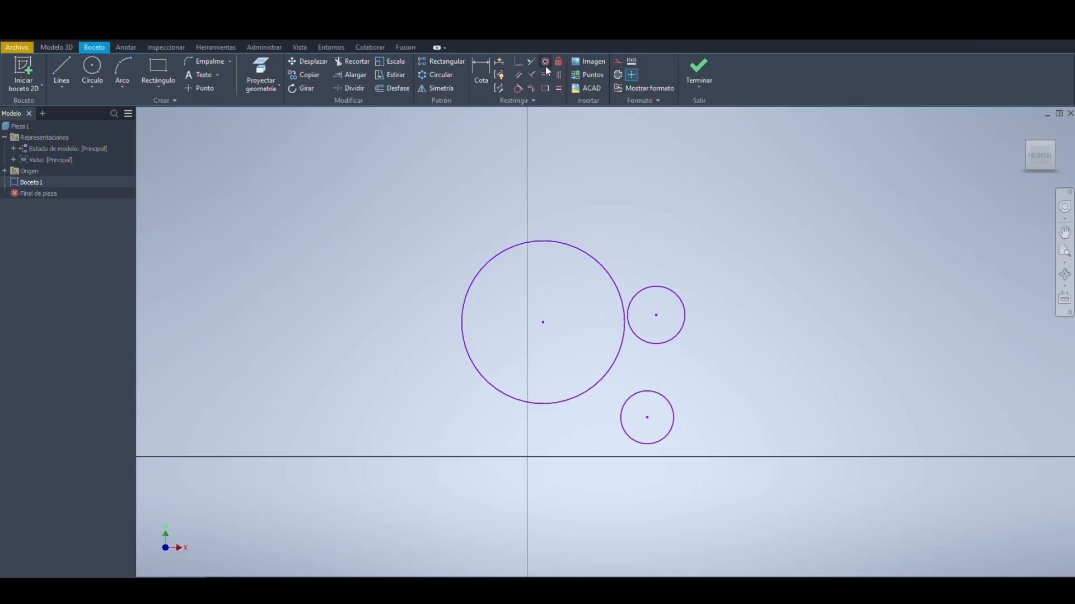
Step: Make the upper small circle concentric with the large circle
click(546, 65)
click(675, 295)
click(621, 353)
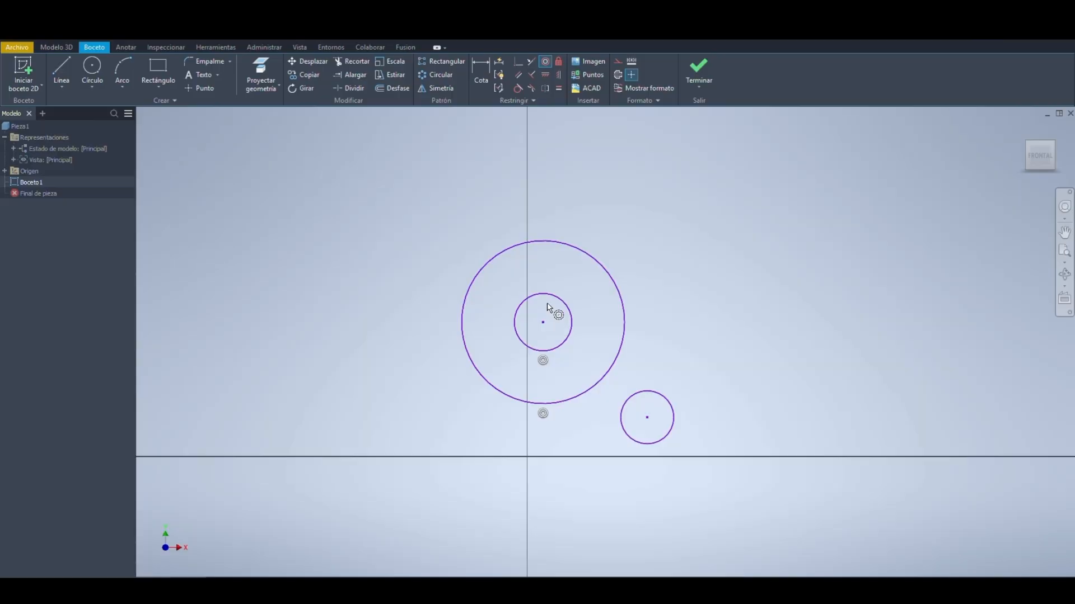
key(Escape)
Step: Shrink the remaining outer circle and make it concentric with the large circle
drag(674, 413, 722, 414)
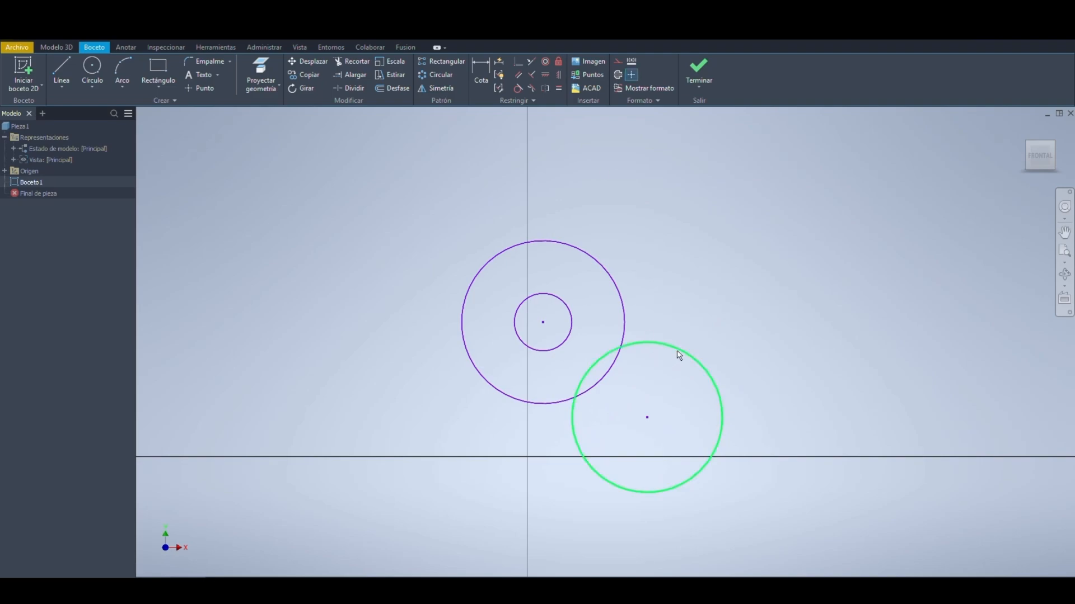
drag(677, 350, 656, 414)
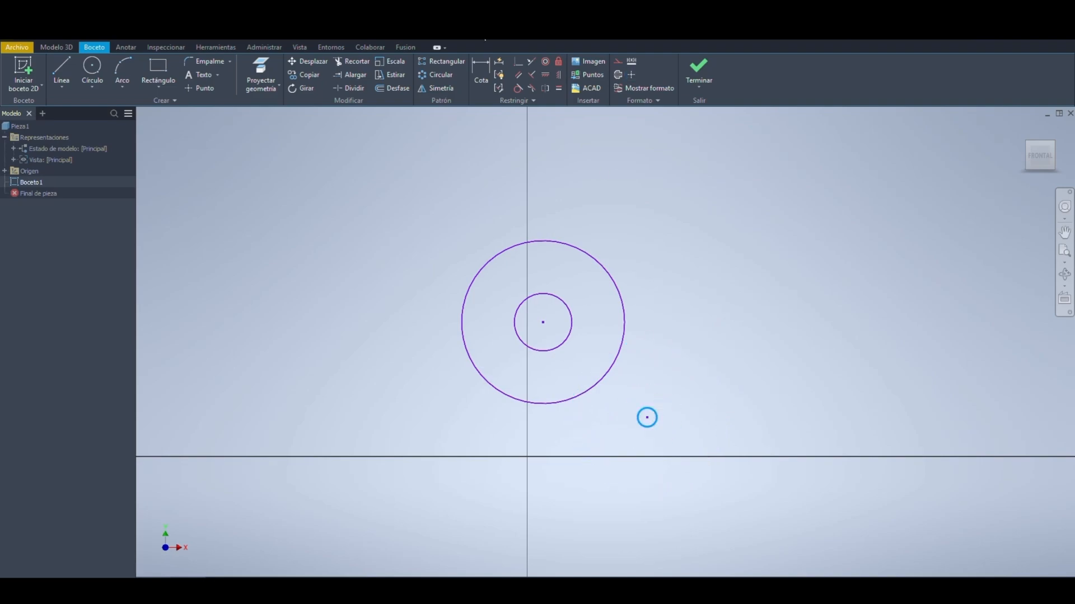
click(546, 63)
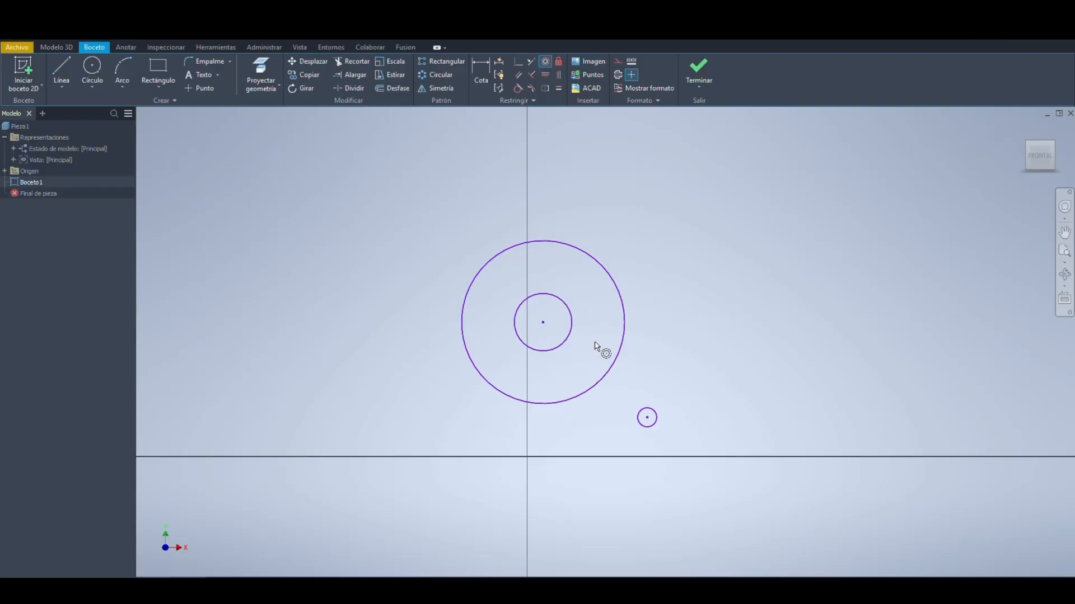
click(647, 427)
click(604, 378)
key(Escape)
Step: Review the large circle's constraints and delete all three concentric circles
click(607, 371)
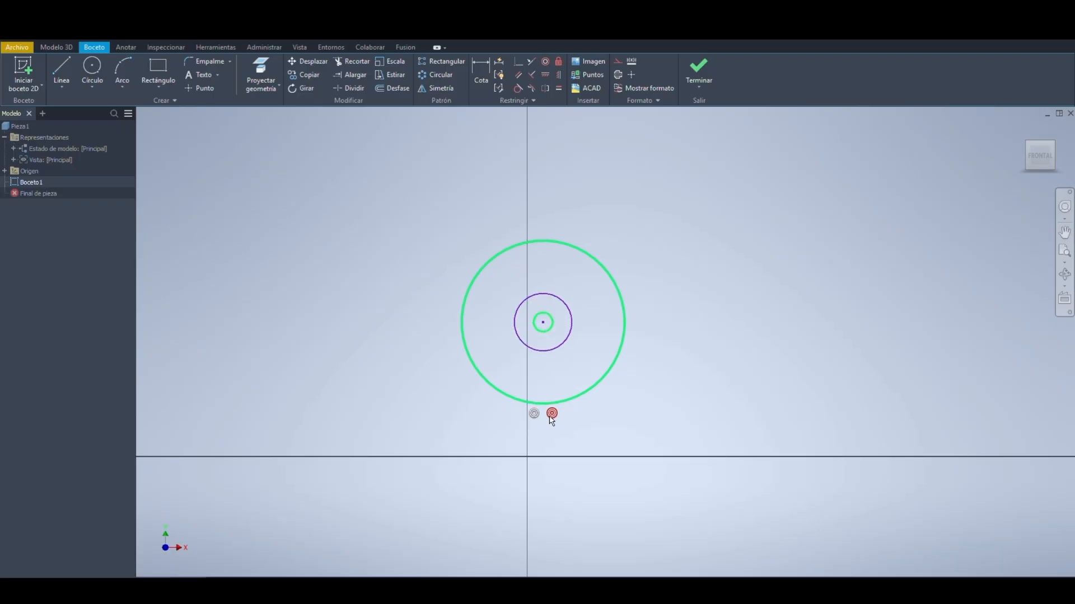
click(647, 223)
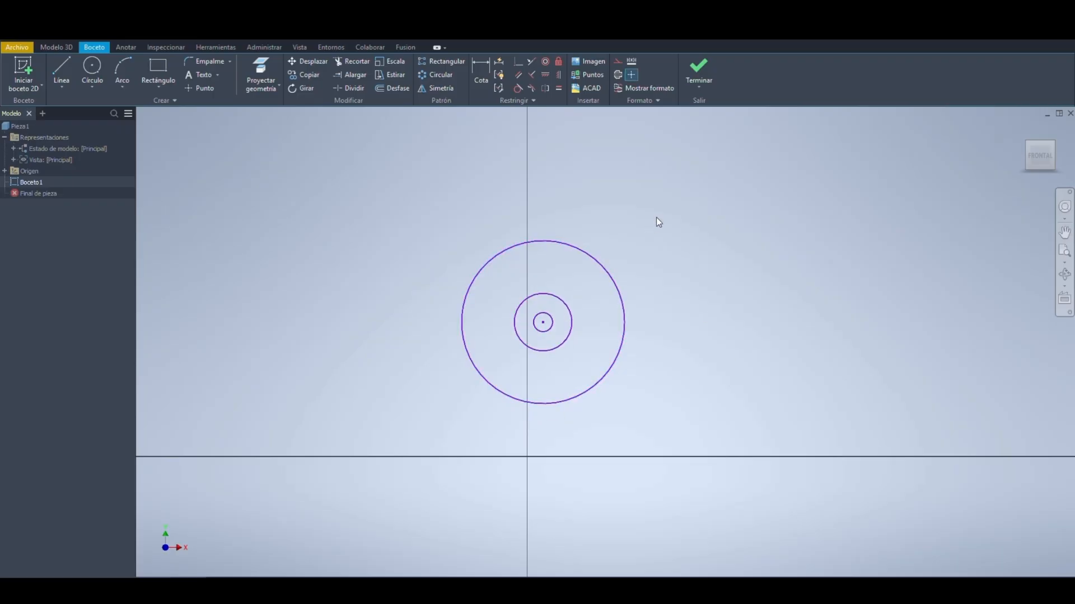
drag(654, 209, 414, 434)
key(Delete)
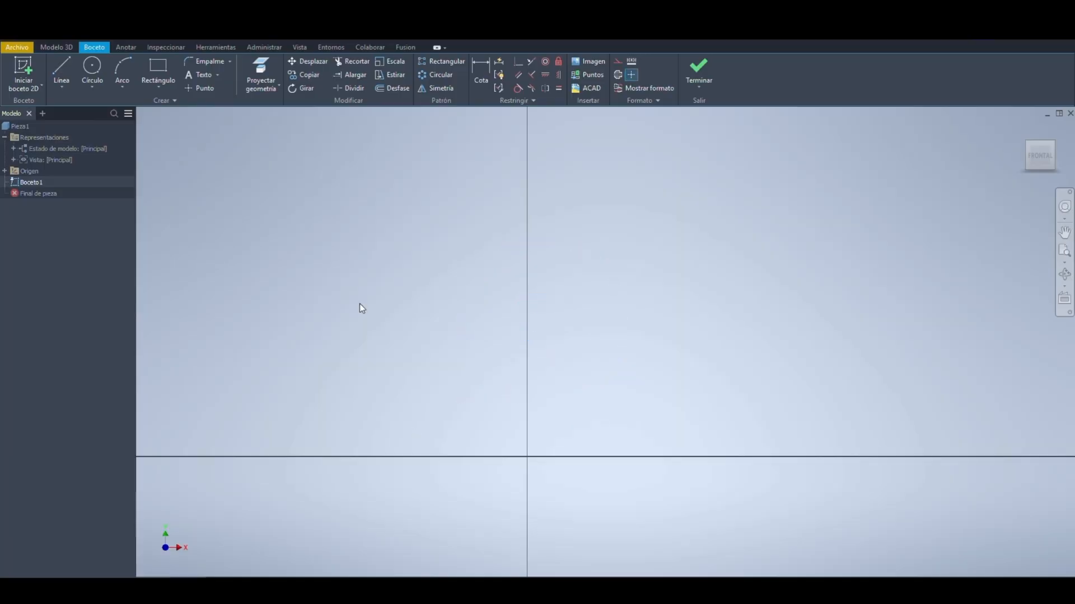
Step: Sketch a zigzag of four connected lines, with the first about 3.2 mm long and inclined about 22°
click(61, 72)
click(417, 373)
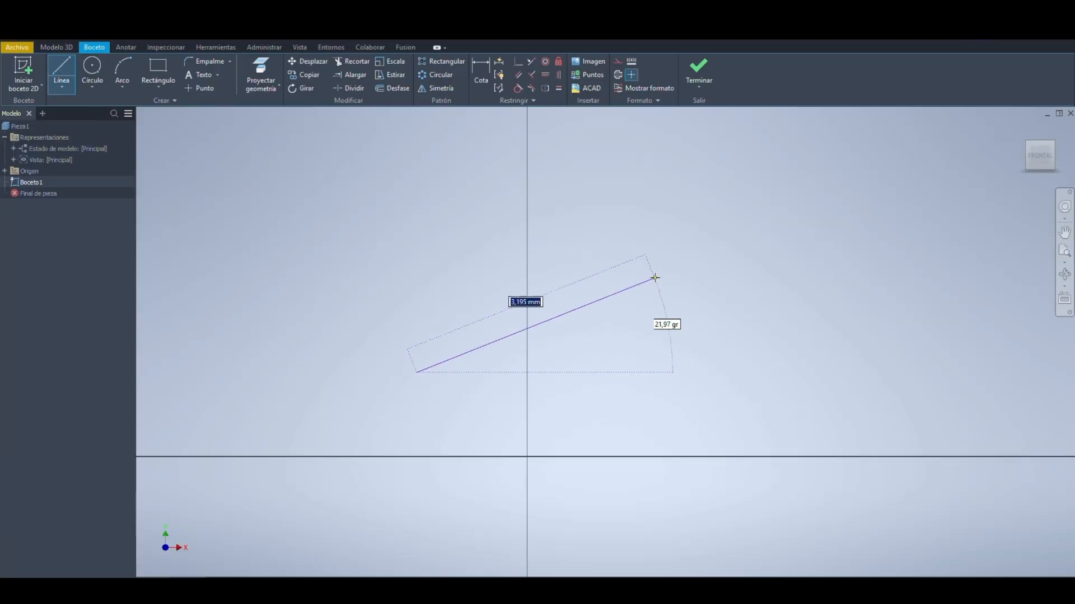
click(656, 277)
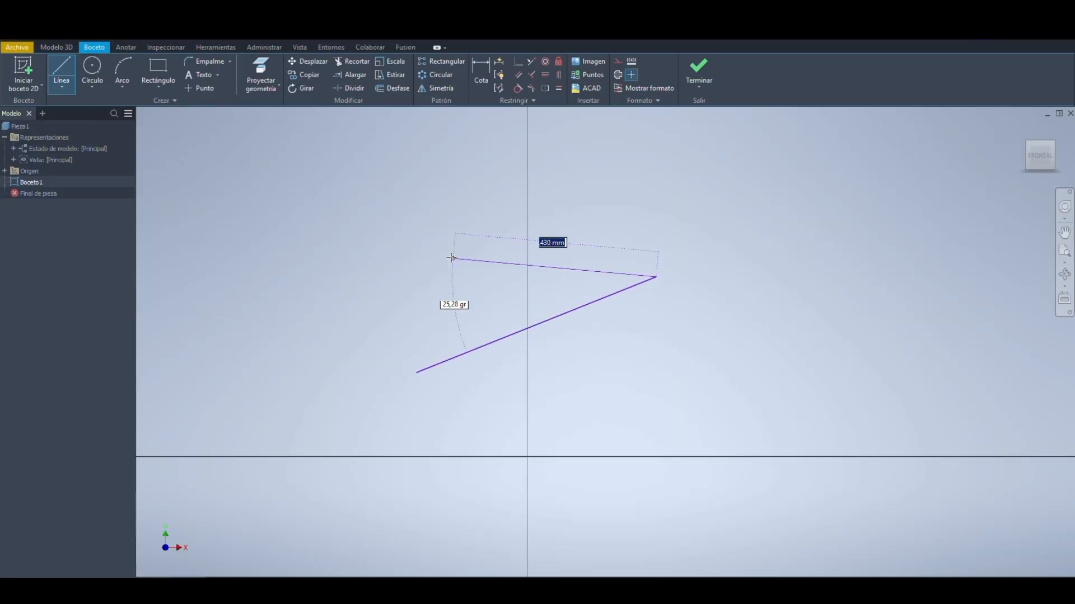
click(843, 328)
click(686, 439)
click(889, 463)
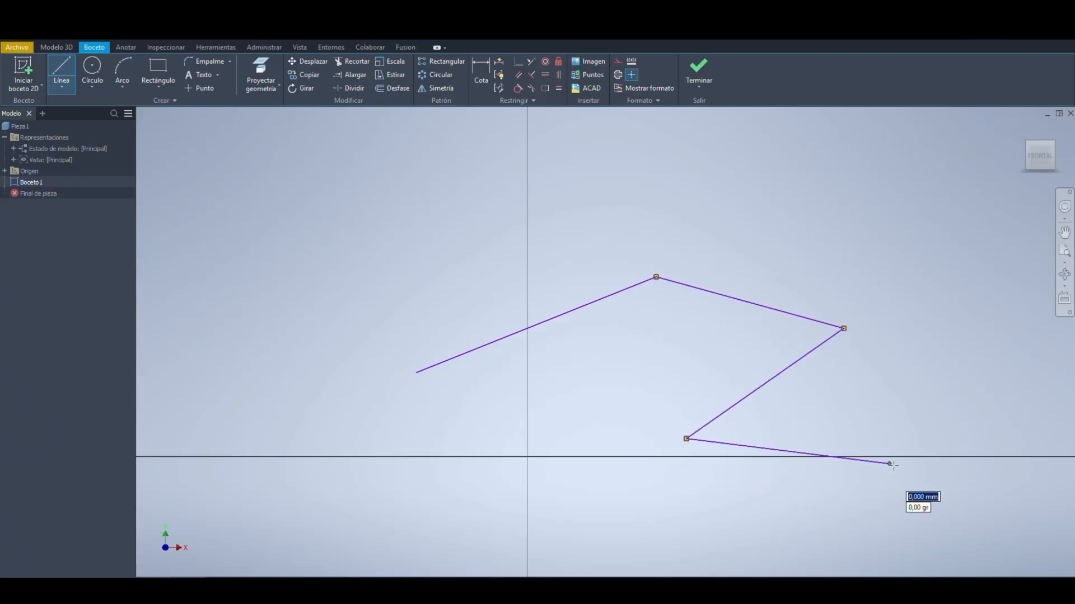
Step: Sketch a separate horizontal line about 3 mm long above the zigzag
click(61, 72)
click(375, 185)
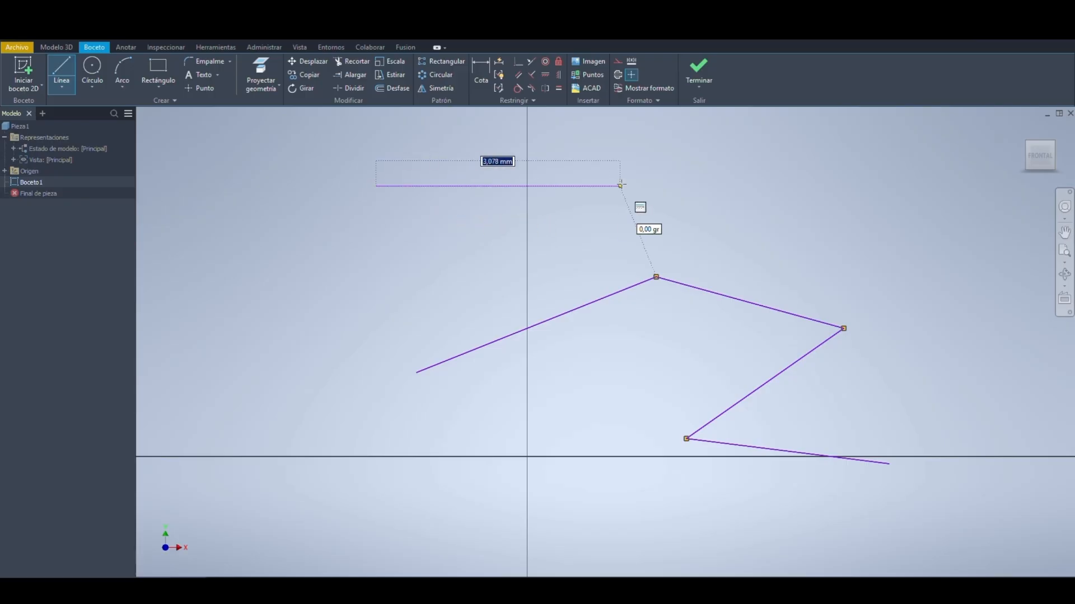
click(619, 186)
key(Escape)
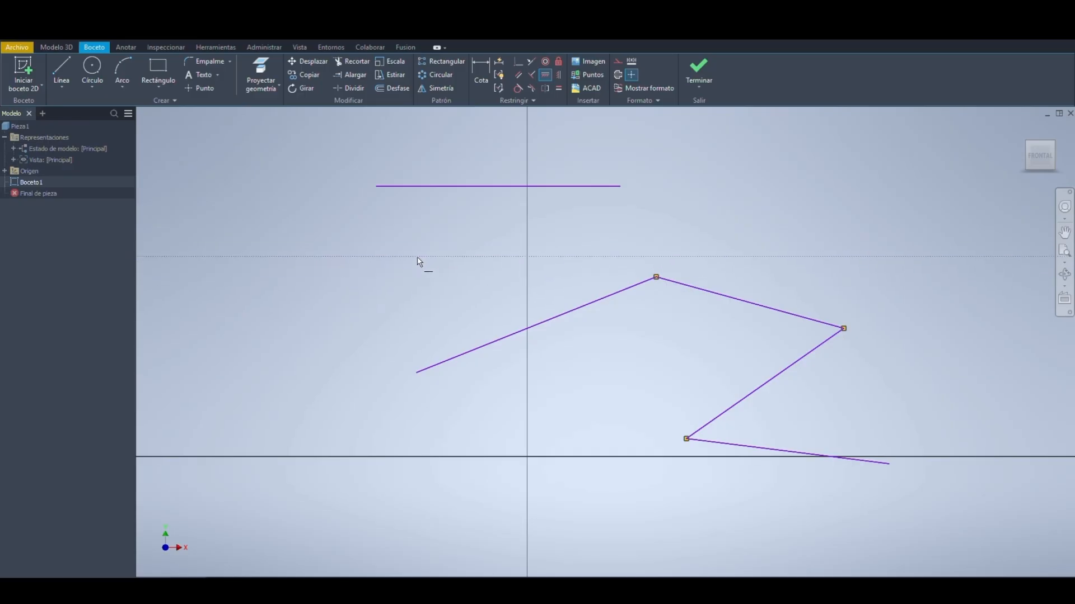
Step: Try to apply a Horizontal constraint to the separate line above the zigzag
drag(1040, 157, 817, 223)
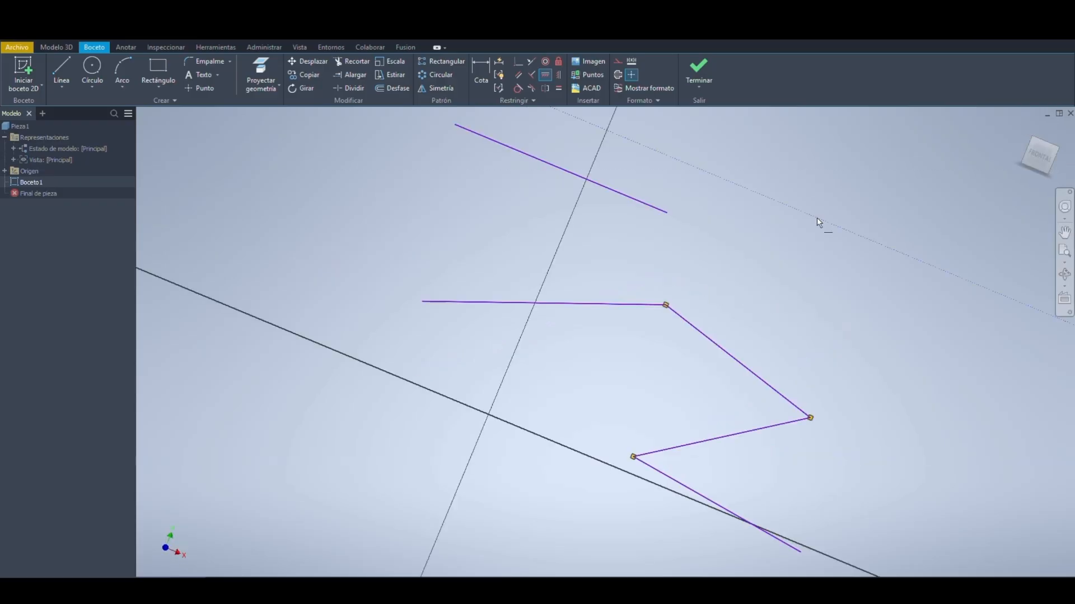
middle_drag(644, 236, 544, 300)
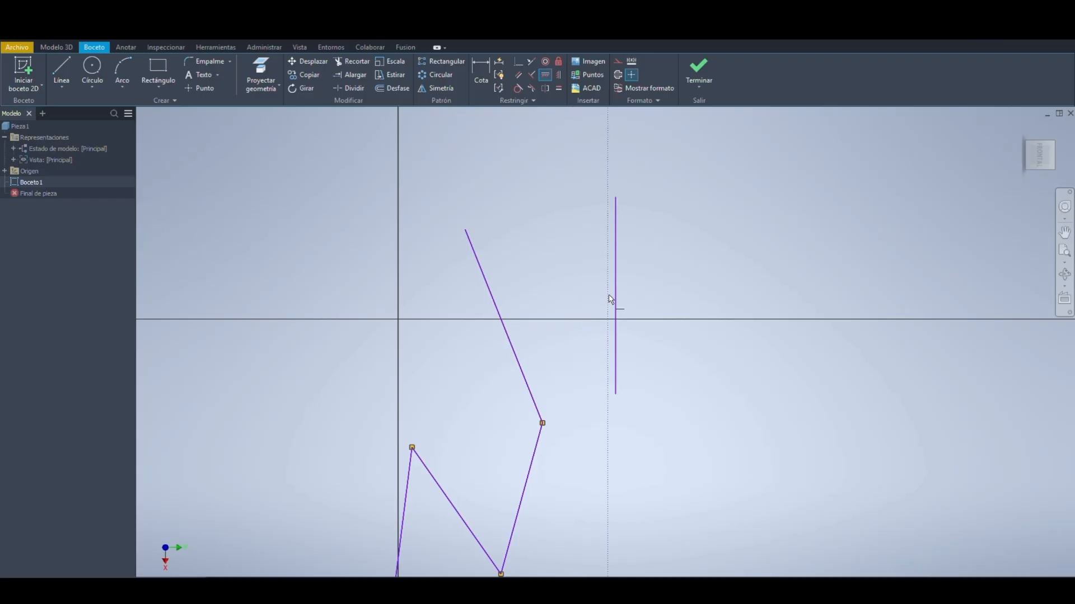
click(1051, 139)
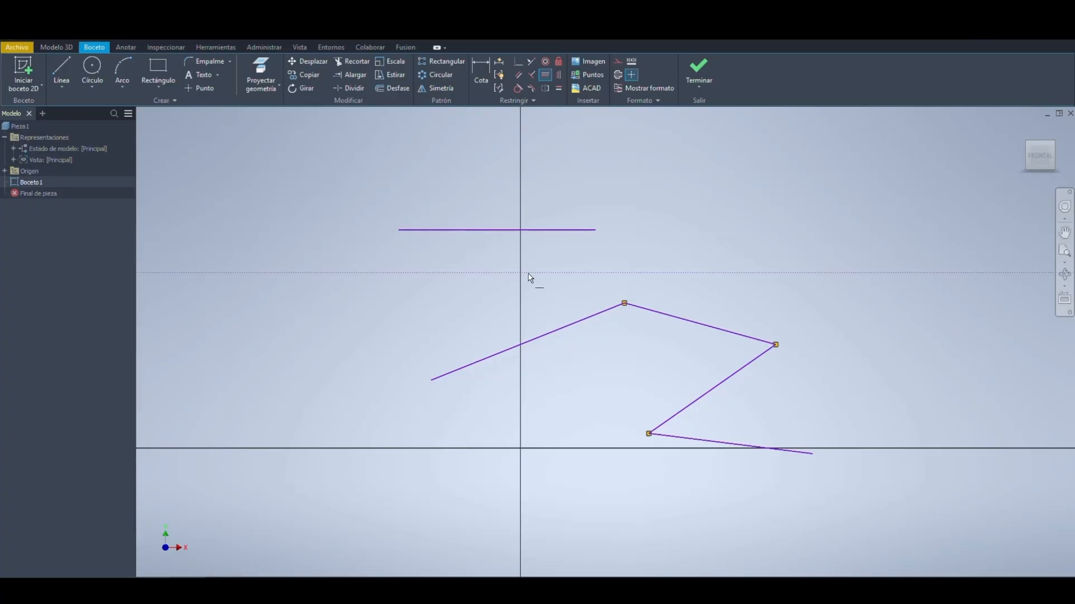
click(580, 232)
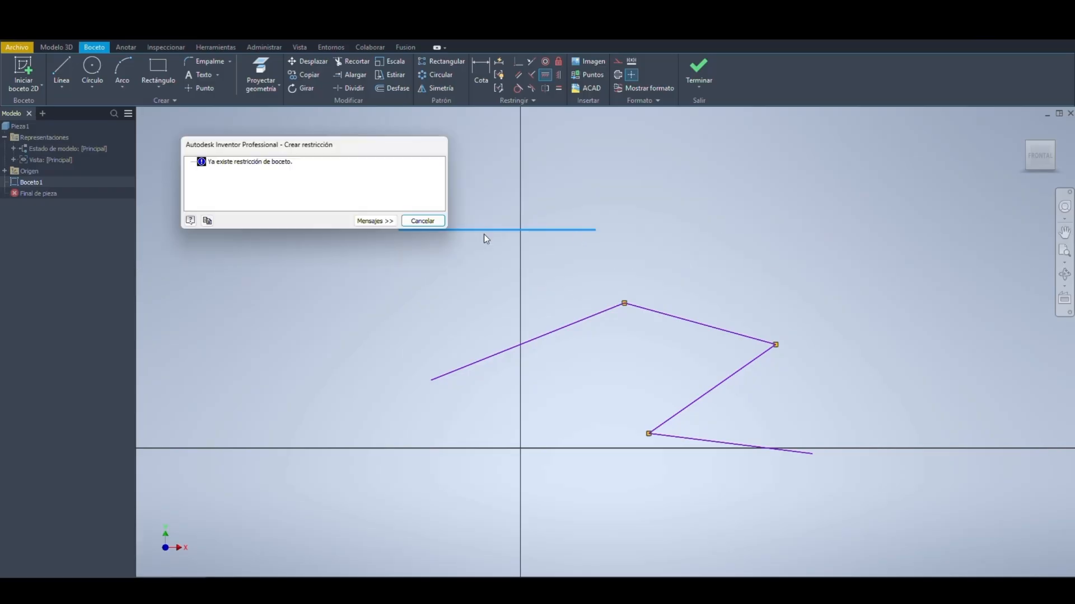
key(Escape)
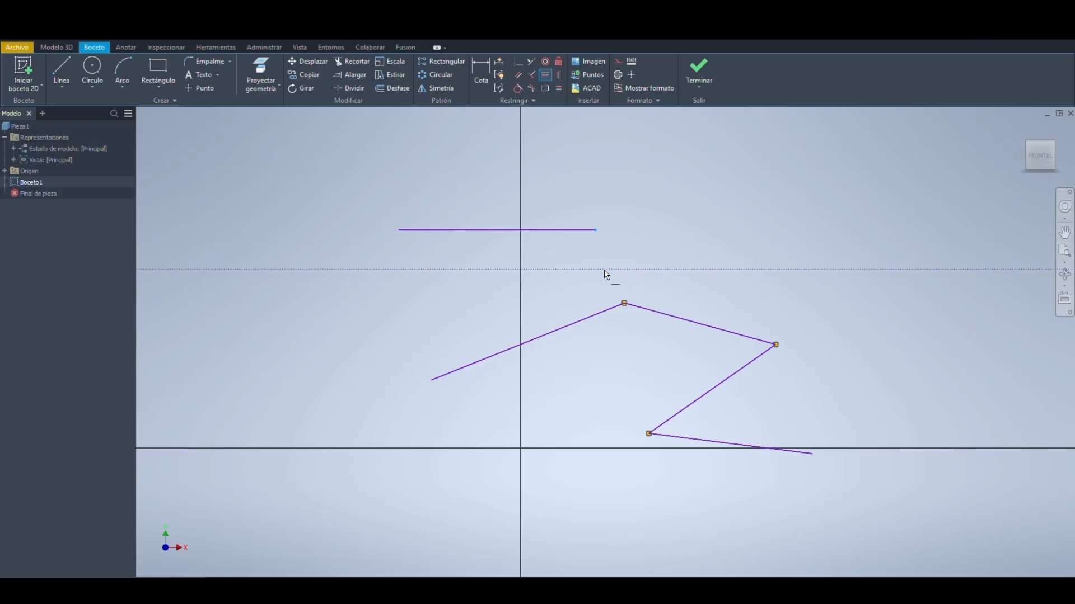
Step: Align the separate line's right endpoint with the zigzag's left endpoint using the Horizontal constraint
click(431, 381)
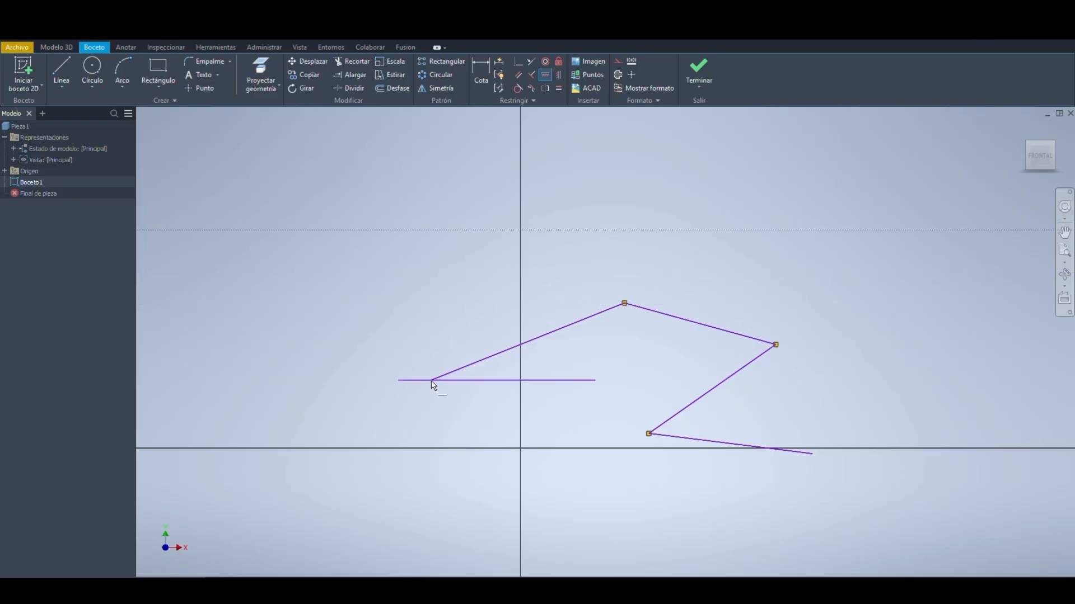
Step: Move the separate horizontal line below and above its position to test its endpoint alignment with the zigzag
drag(468, 382, 464, 425)
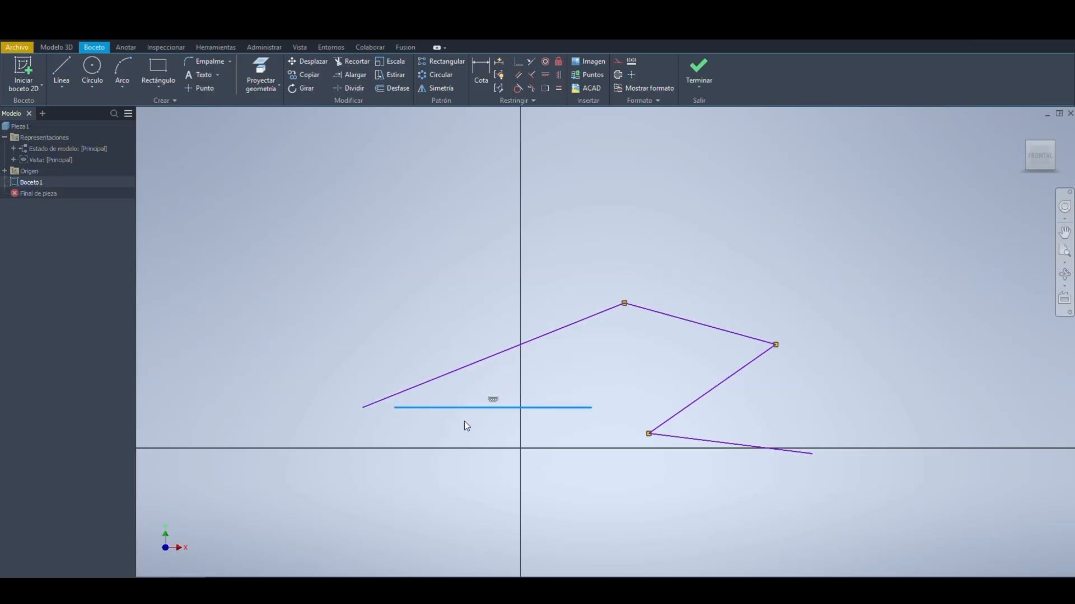
click(363, 409)
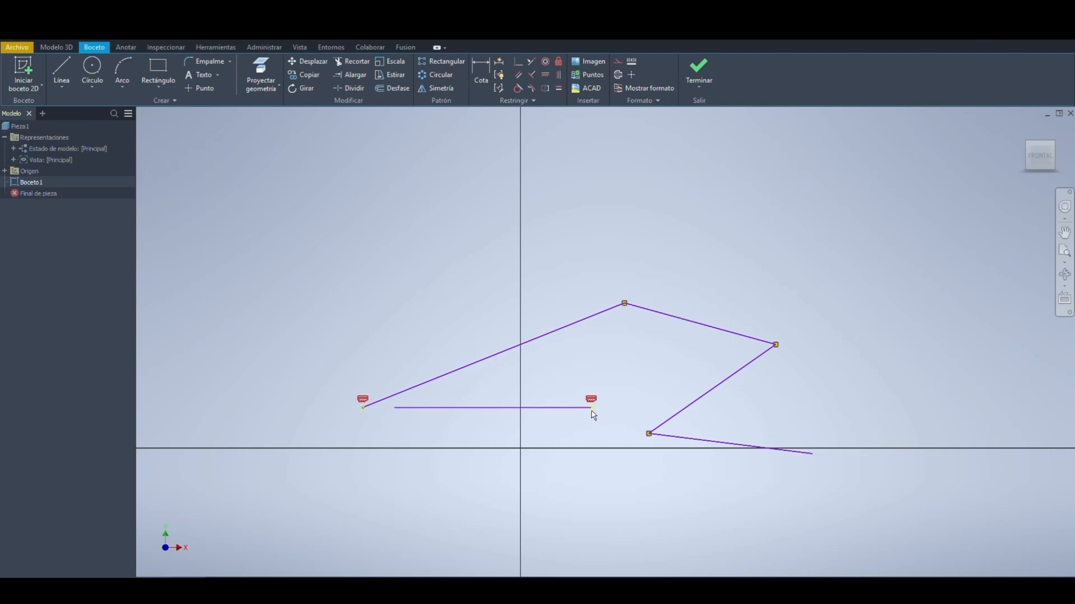
click(486, 384)
click(412, 408)
mouse_move(412, 410)
mouse_down()
mouse_move(385, 413)
mouse_move(401, 348)
mouse_up()
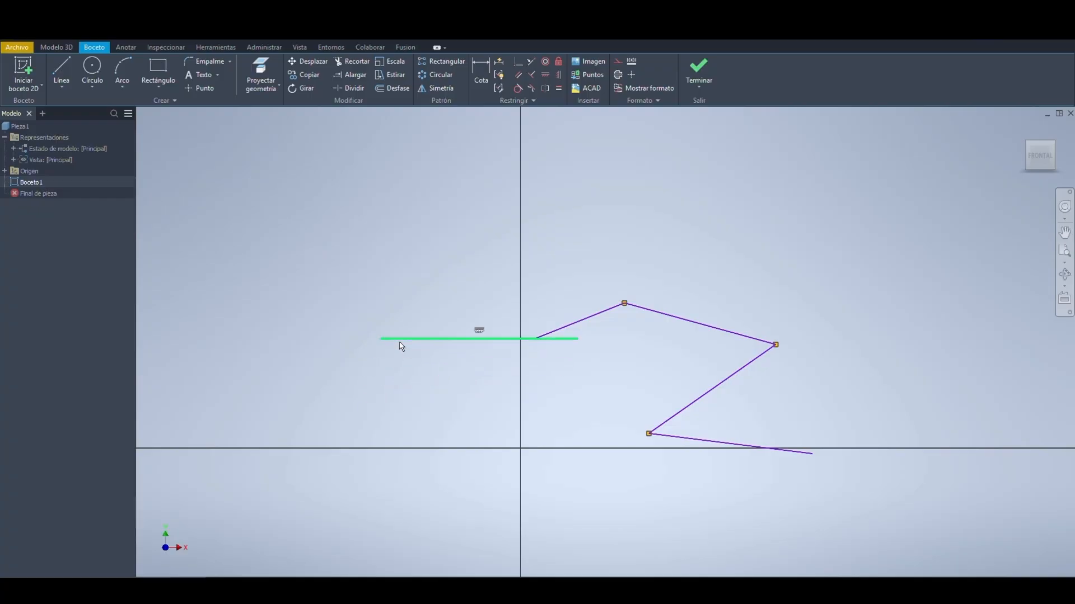
Step: Stretch and reposition the separate line by its right endpoint, moving the aligned zigzag endpoint with it
click(509, 352)
click(557, 344)
drag(558, 339, 783, 251)
click(570, 361)
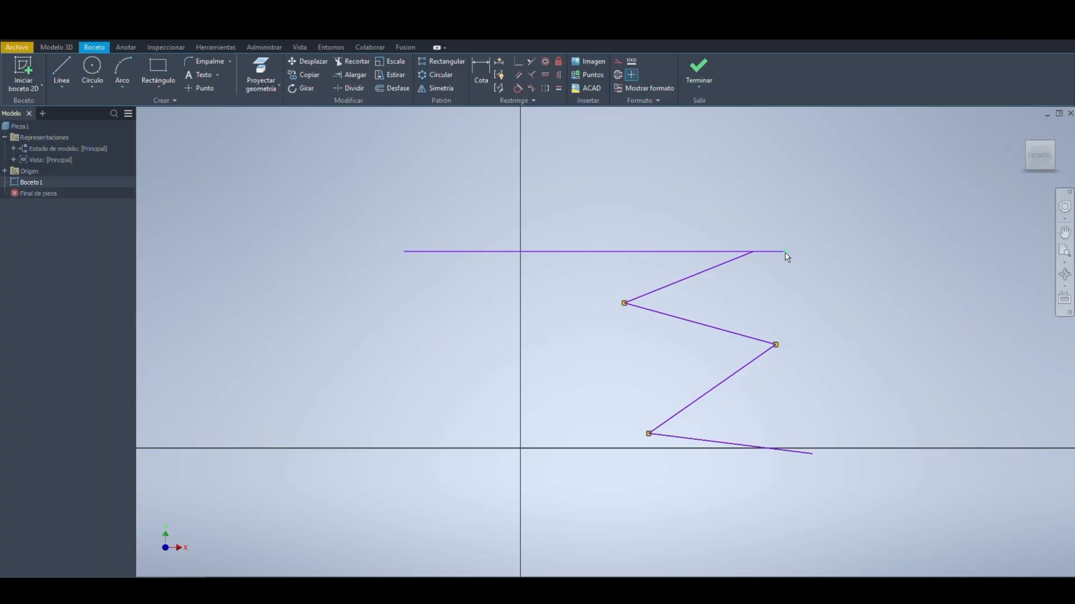
mouse_move(787, 257)
drag(783, 252, 608, 364)
mouse_move(486, 365)
mouse_down()
mouse_move(497, 374)
mouse_move(461, 370)
mouse_up()
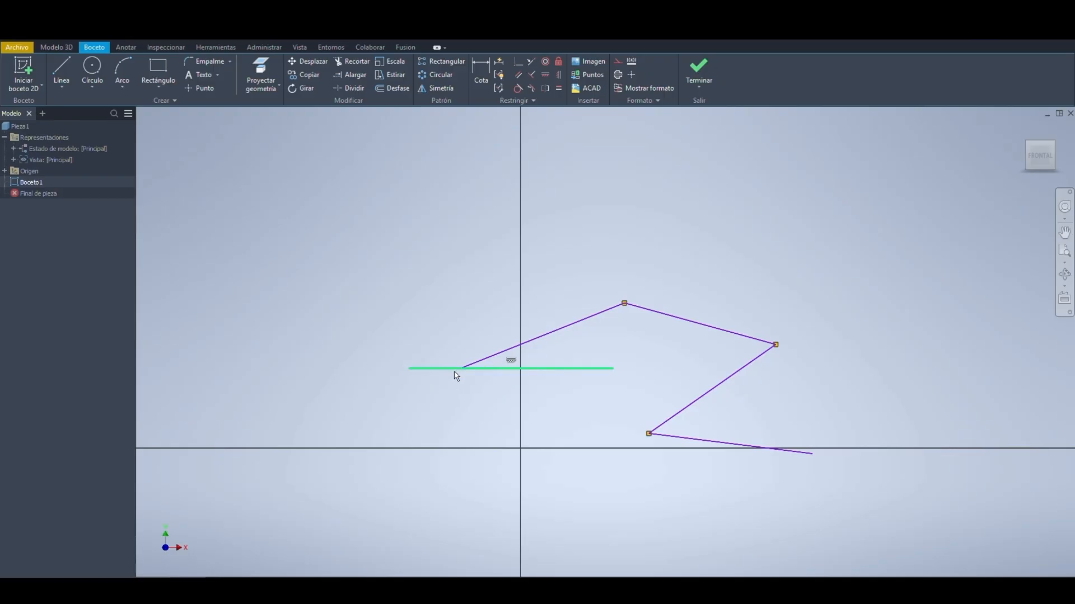
click(457, 369)
click(456, 347)
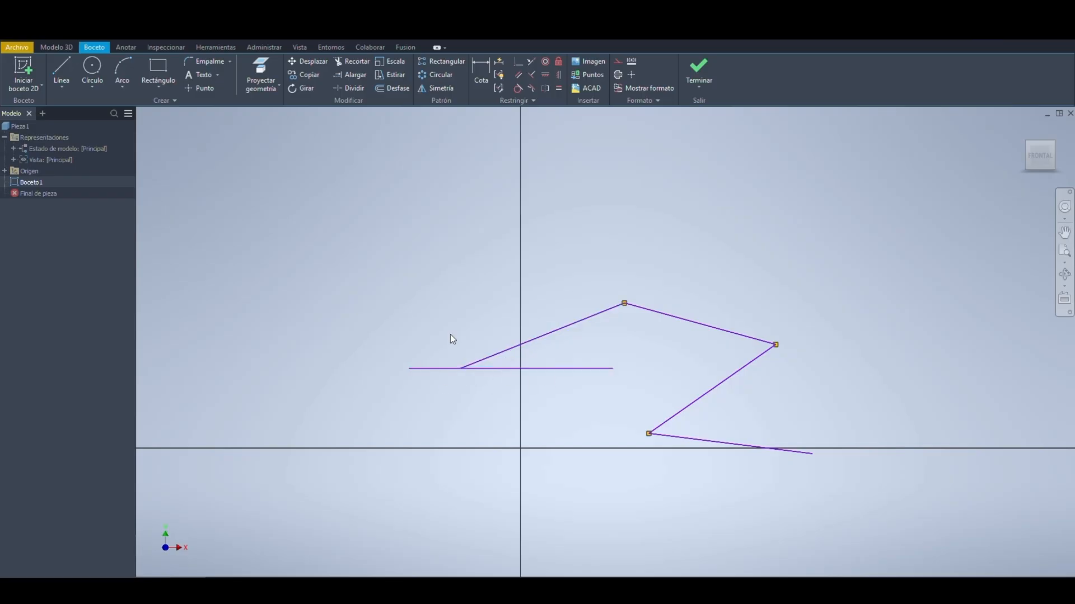
Step: Delete the separate horizontal line that is aligned with the zigzag's free endpoint
click(441, 368)
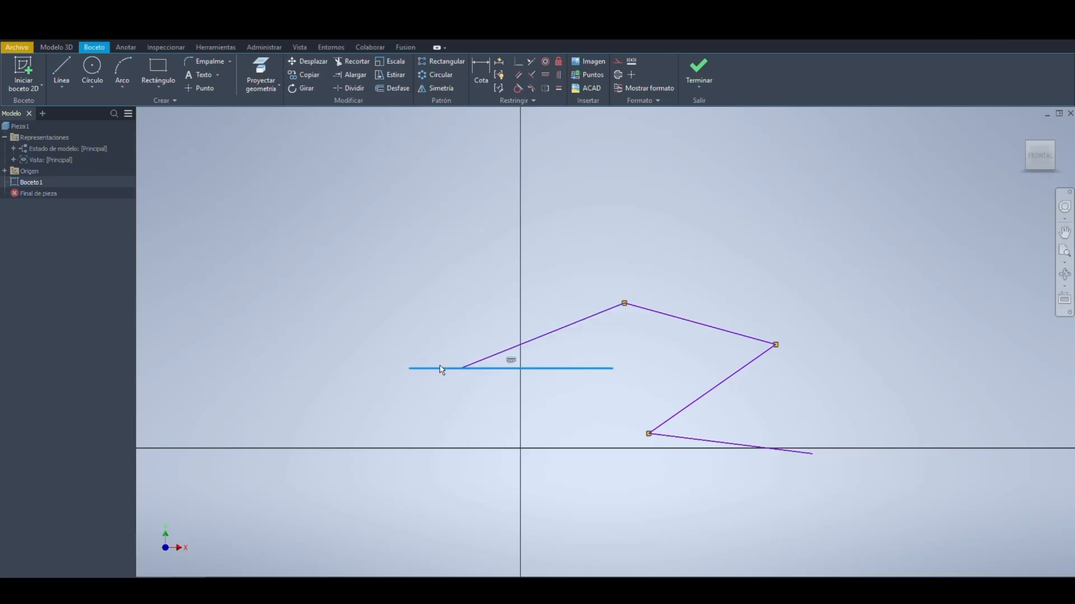
right_click(510, 363)
click(507, 333)
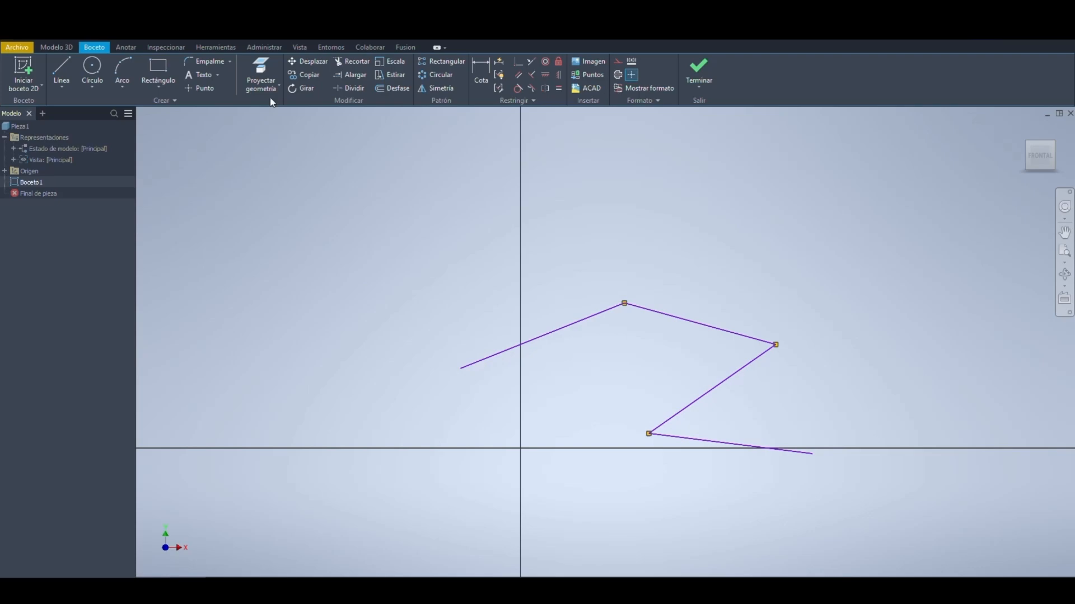
Step: Sketch a new horizontal line about 3.9 mm long above the zigzag
click(63, 70)
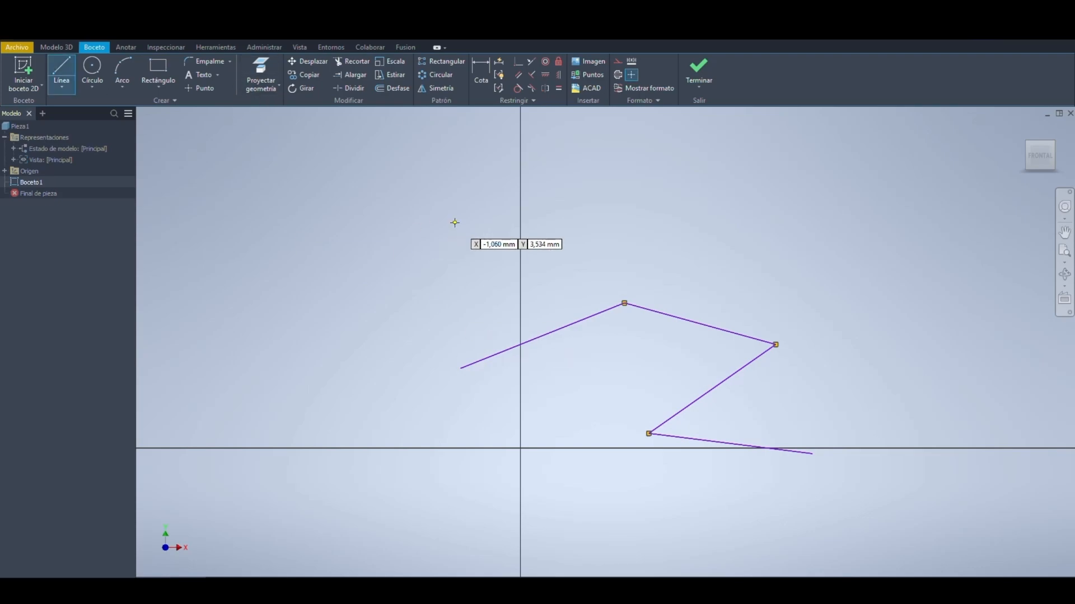
click(405, 256)
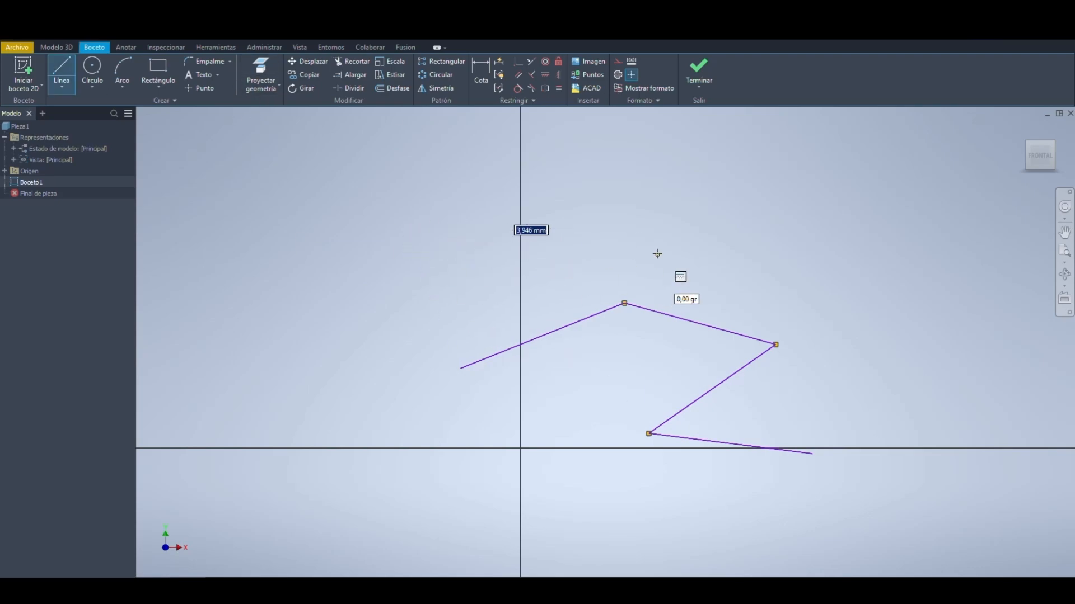
click(658, 255)
key(Escape)
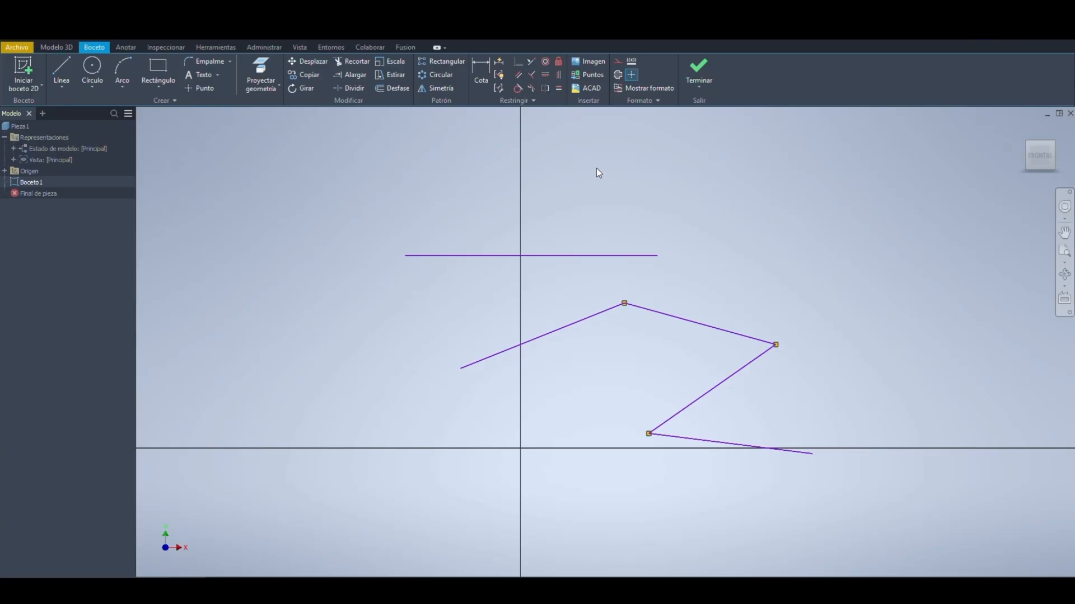
Step: Align the separate line's right endpoint with the zigzag's left endpoint using the Vertical constraint
click(559, 78)
click(657, 256)
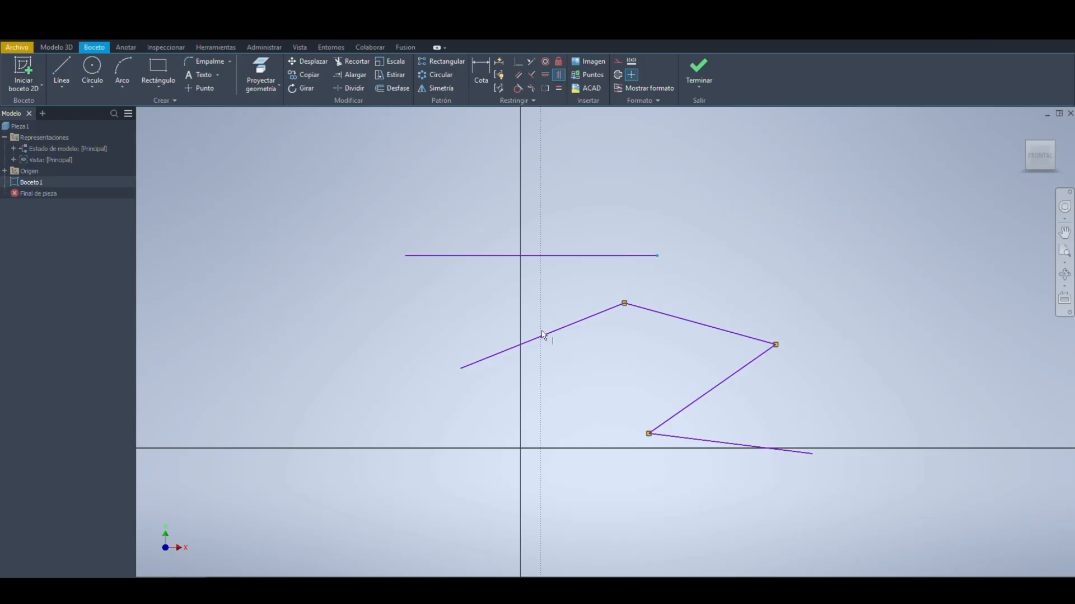
click(461, 369)
key(Escape)
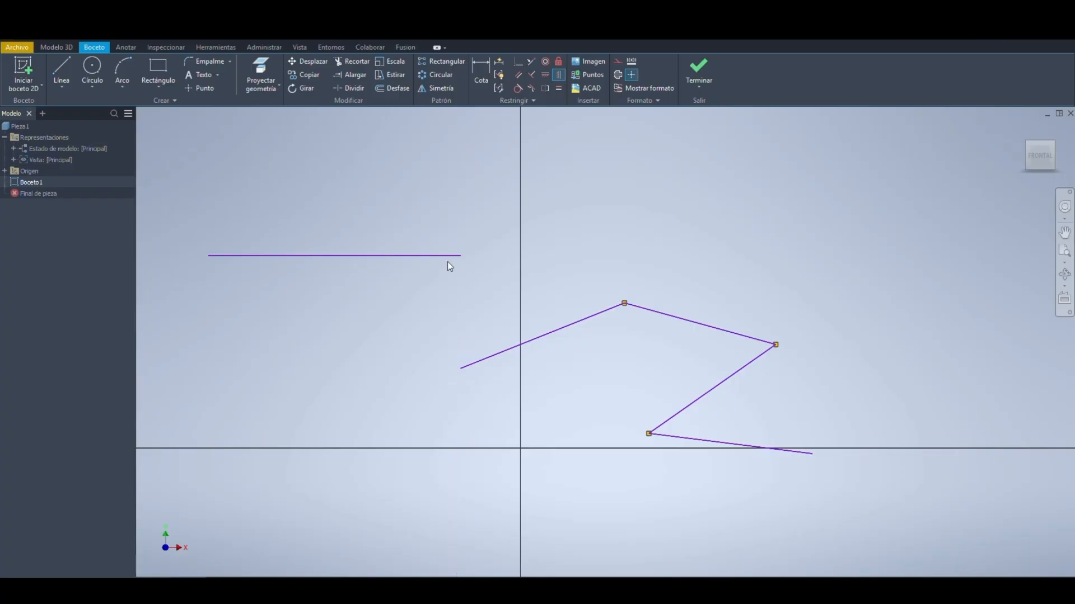
Step: Move the separate line and the zigzag's free endpoint around to test their vertical alignment
drag(438, 256, 507, 394)
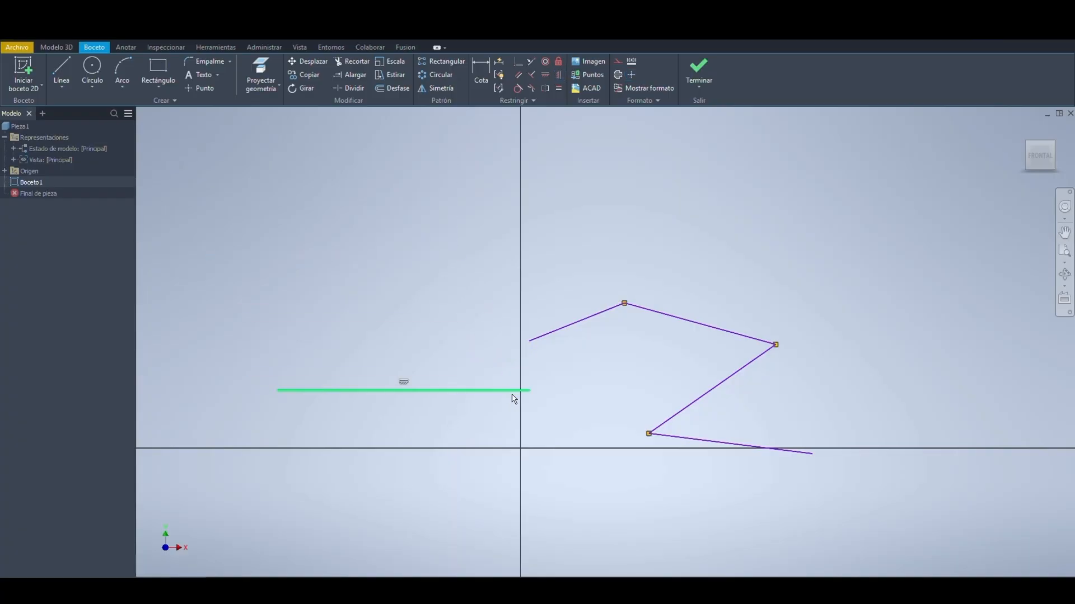
mouse_move(528, 343)
mouse_down()
mouse_move(528, 379)
mouse_move(512, 373)
mouse_move(538, 369)
mouse_move(533, 391)
mouse_up()
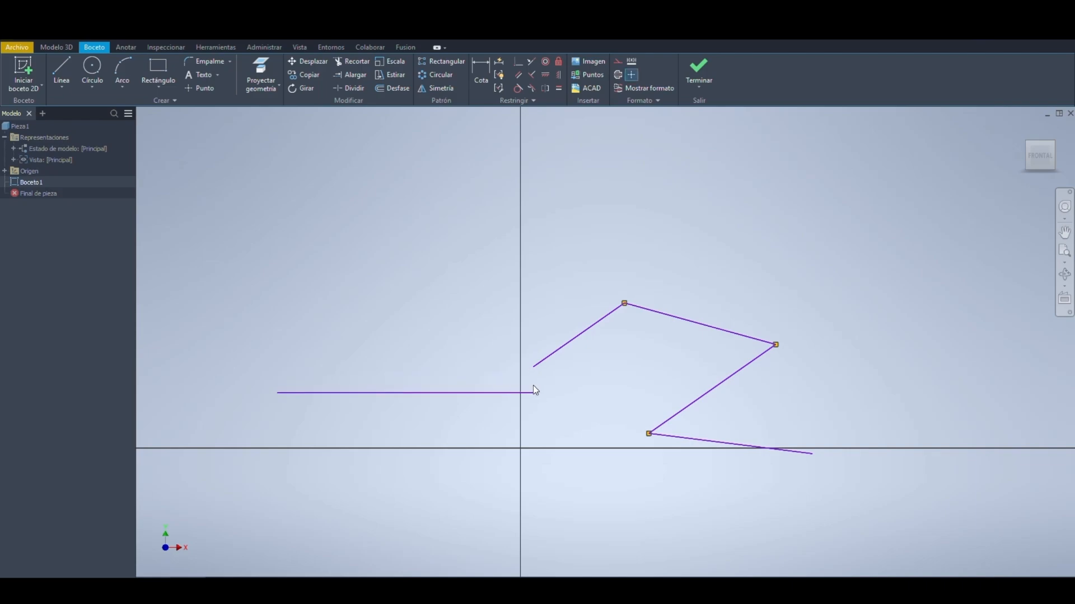
scroll(532, 385, down, 5)
scroll(532, 387, up, 3)
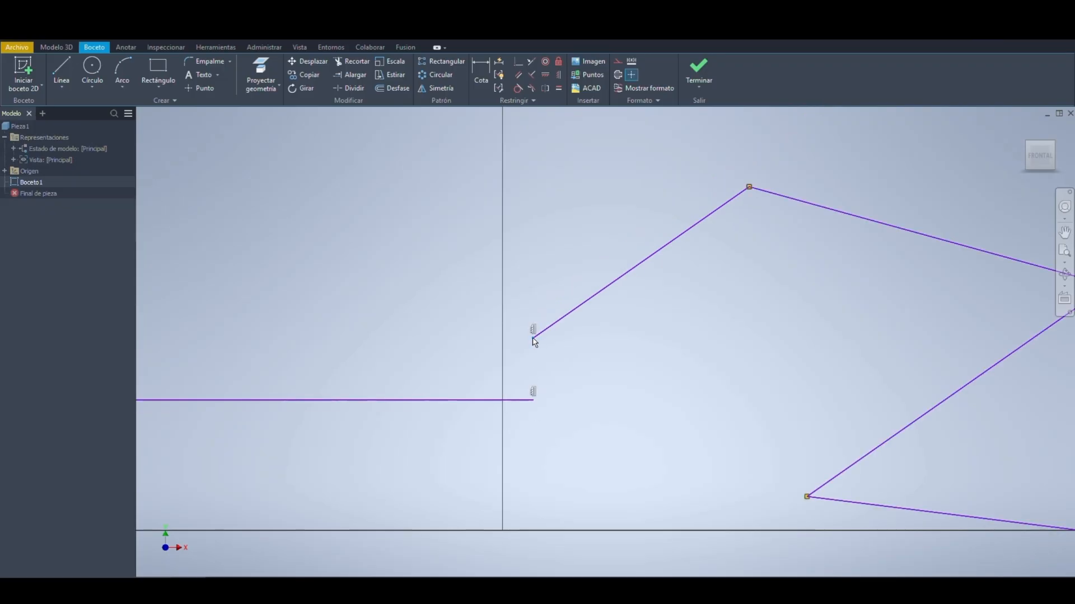
drag(533, 338, 564, 415)
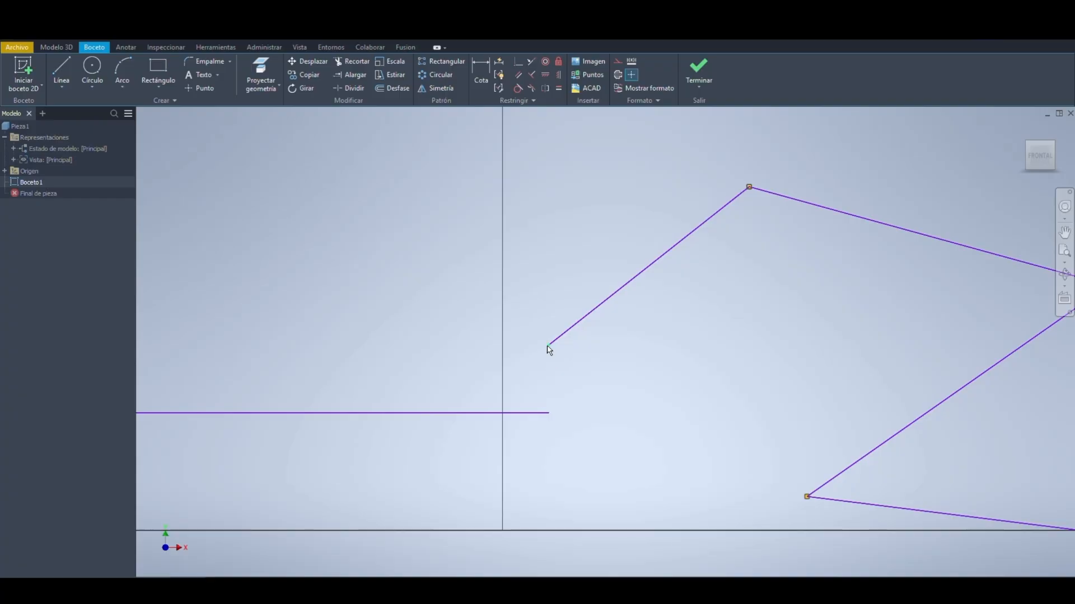
drag(549, 346, 603, 341)
scroll(614, 361, up, 3)
scroll(614, 362, down, 5)
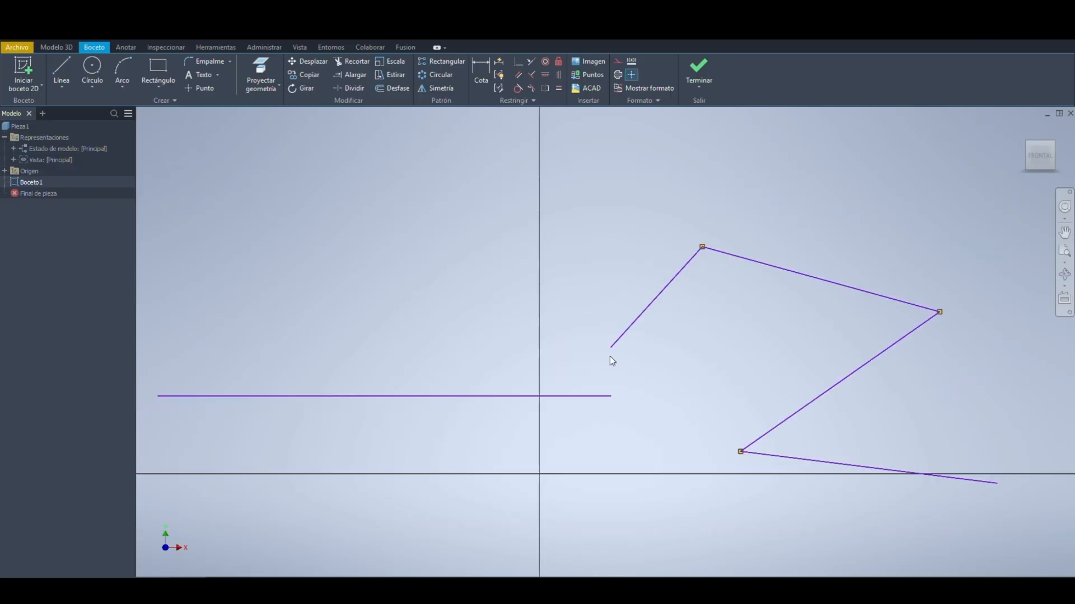
click(610, 349)
click(640, 443)
middle_drag(619, 397, 589, 390)
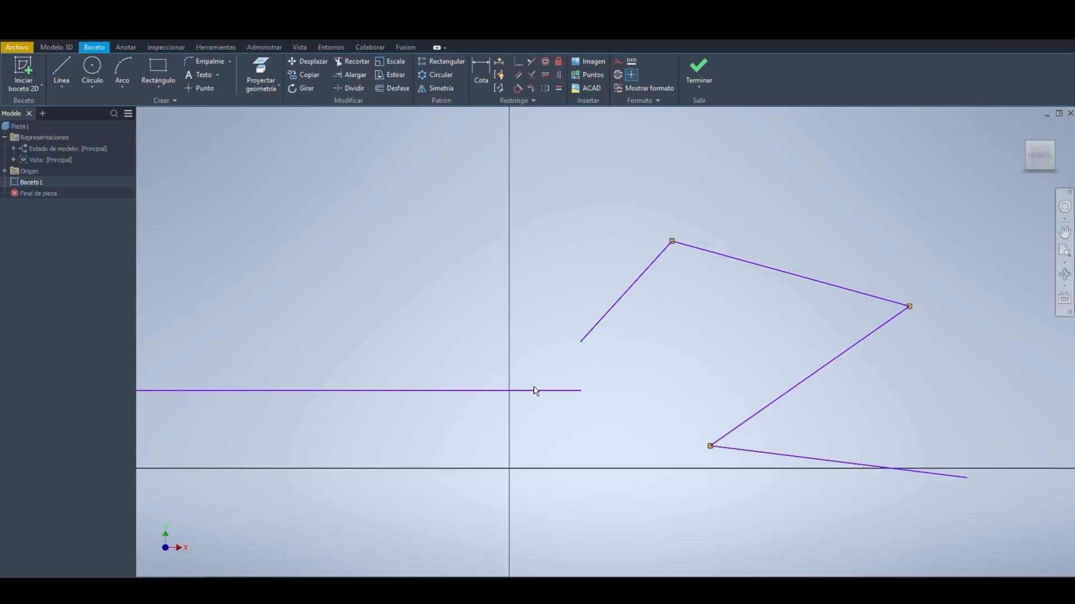
Step: Delete the separate horizontal line that is vertically aligned with the zigzag's free endpoint
click(535, 390)
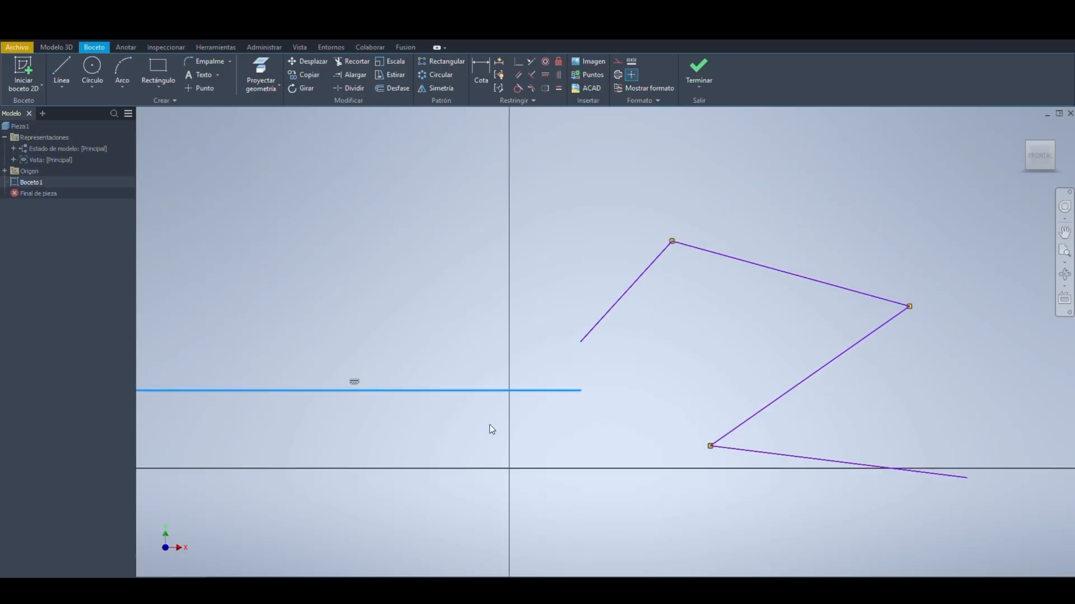
key(Delete)
middle_drag(630, 399, 520, 372)
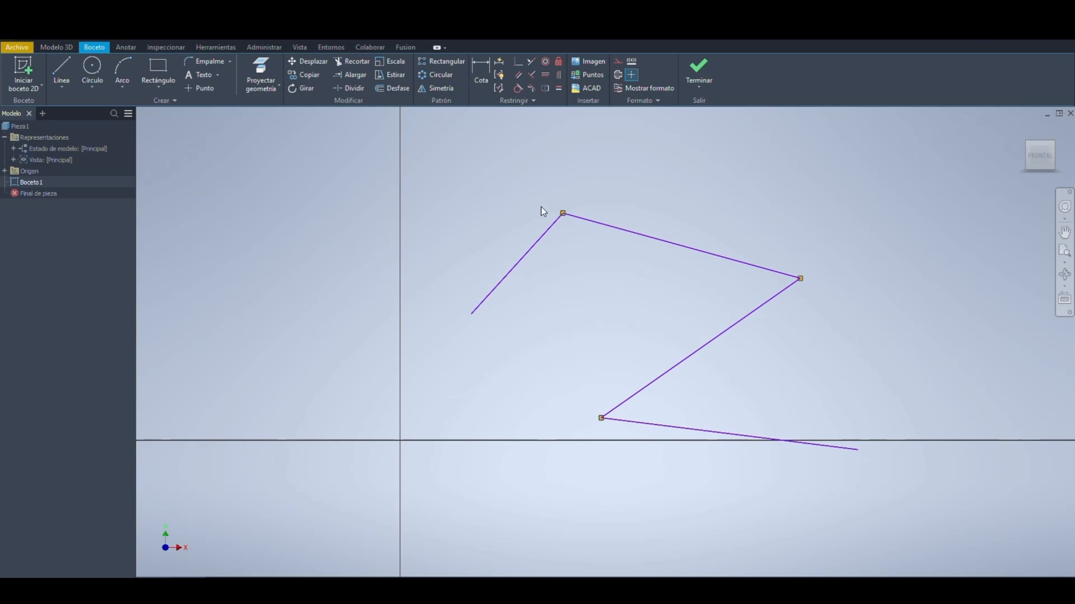
click(546, 88)
scroll(559, 295, up, 3)
scroll(551, 294, down, 5)
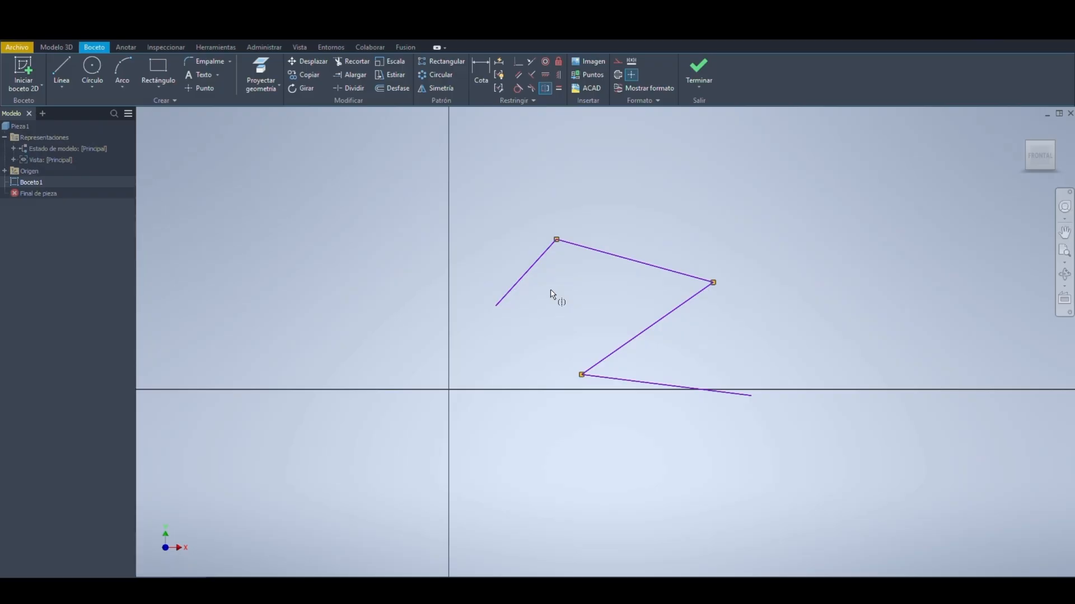
middle_drag(556, 291, 569, 282)
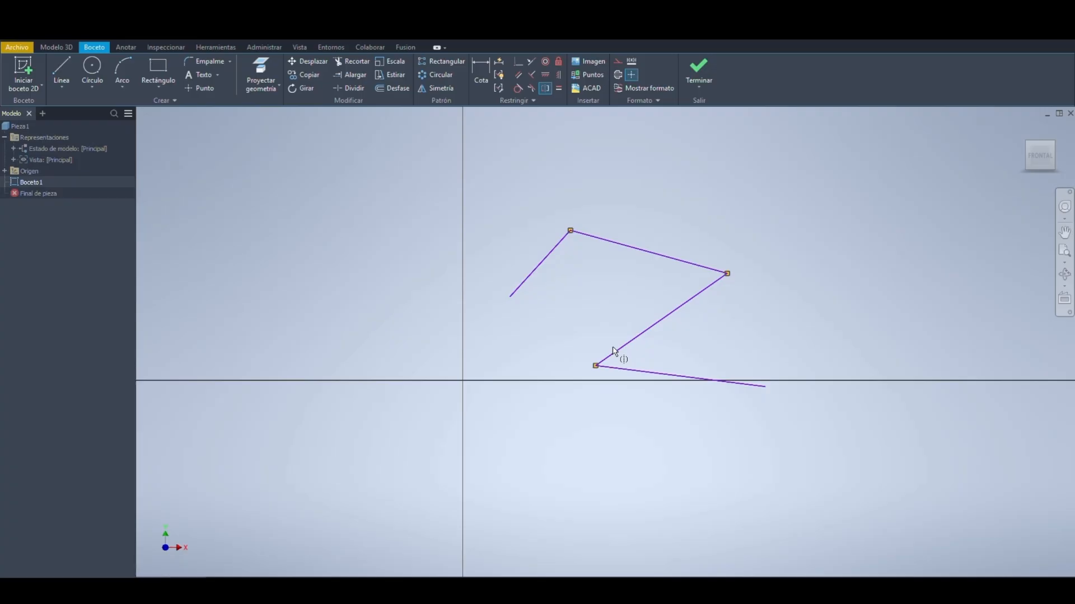
key(Escape)
Step: Sketch a vertical line about 2.1 mm long to the left of the zigzag
click(59, 70)
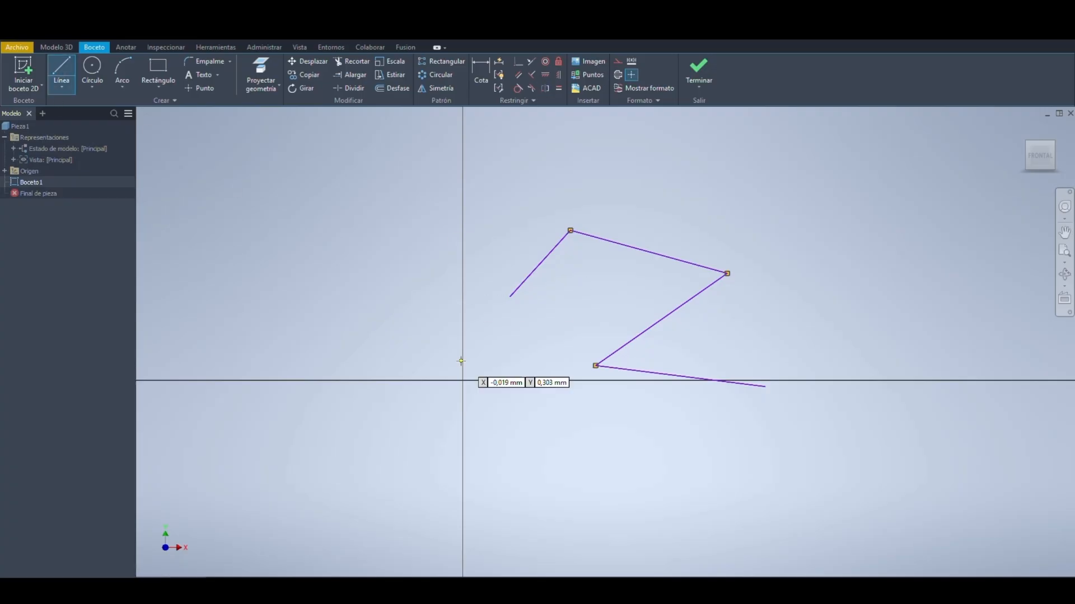
click(438, 343)
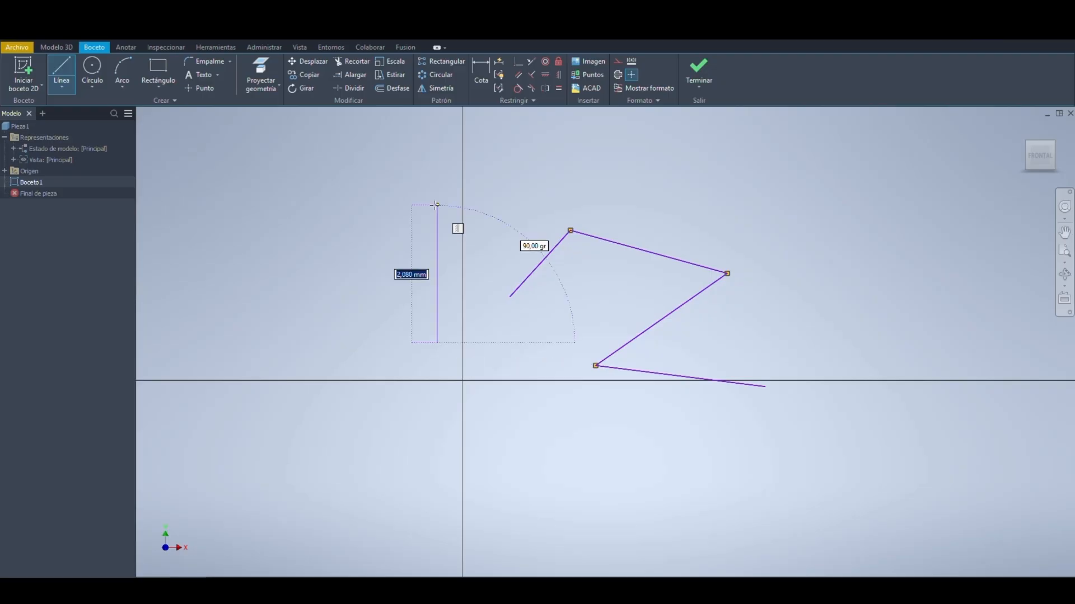
click(436, 205)
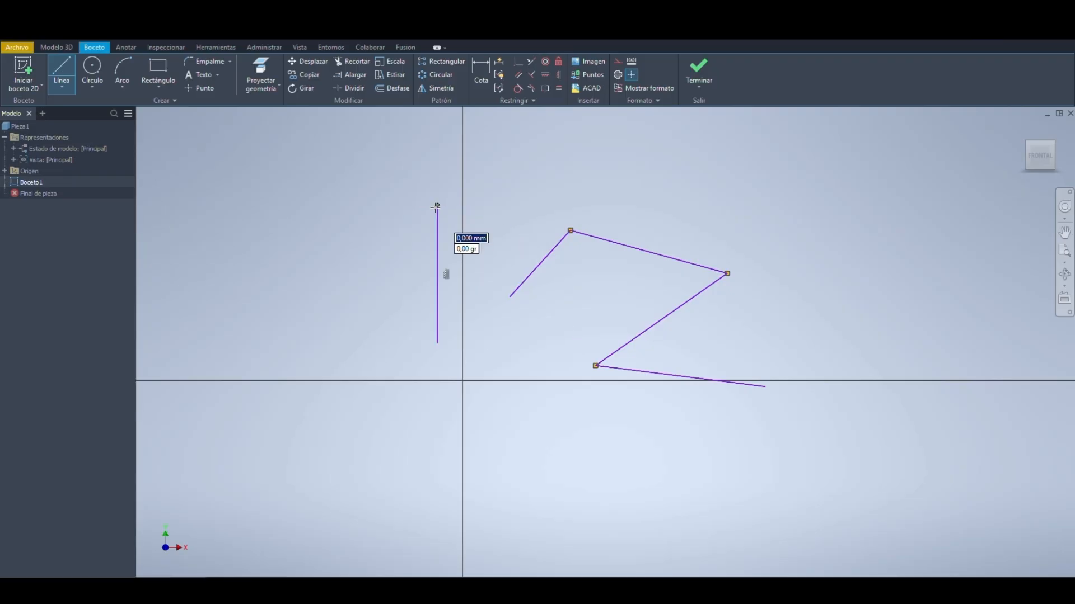
key(Escape)
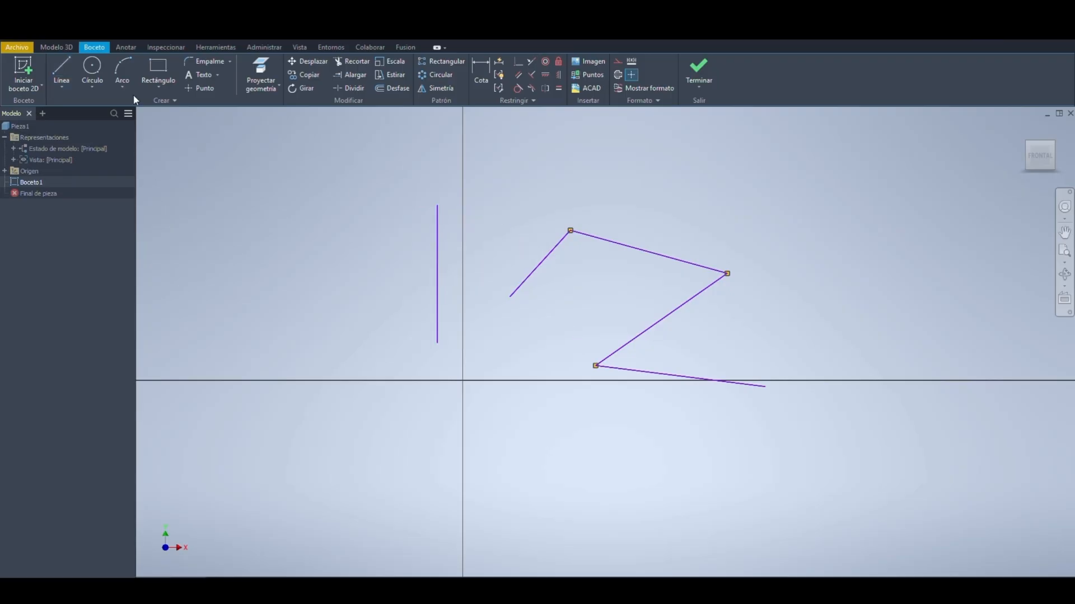
Step: Sketch a horizontal line running left from the vertical line's lower endpoint
click(61, 70)
click(437, 343)
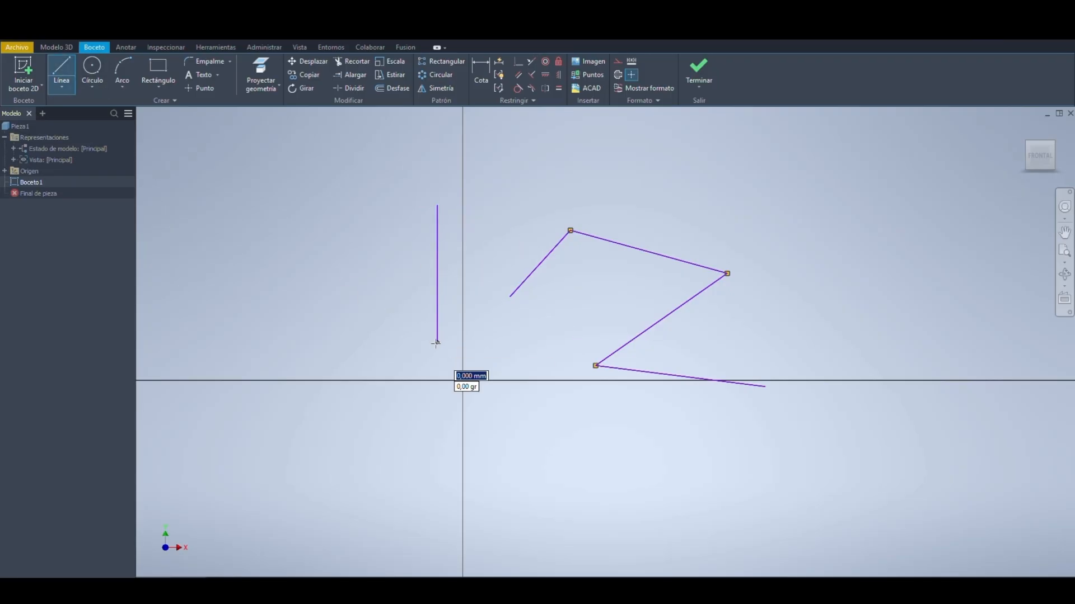
click(340, 343)
key(Escape)
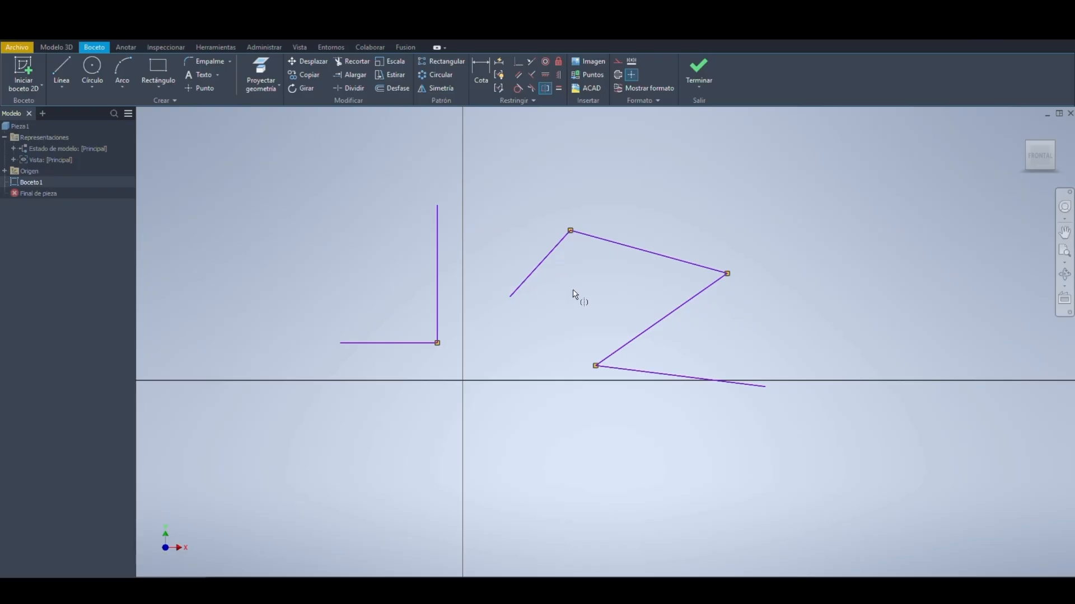
Step: Make the zigzag's first two lines symmetric about the vertical line, undoing and restoring the constraint to compare
click(552, 254)
ctrl+click(666, 262)
click(439, 237)
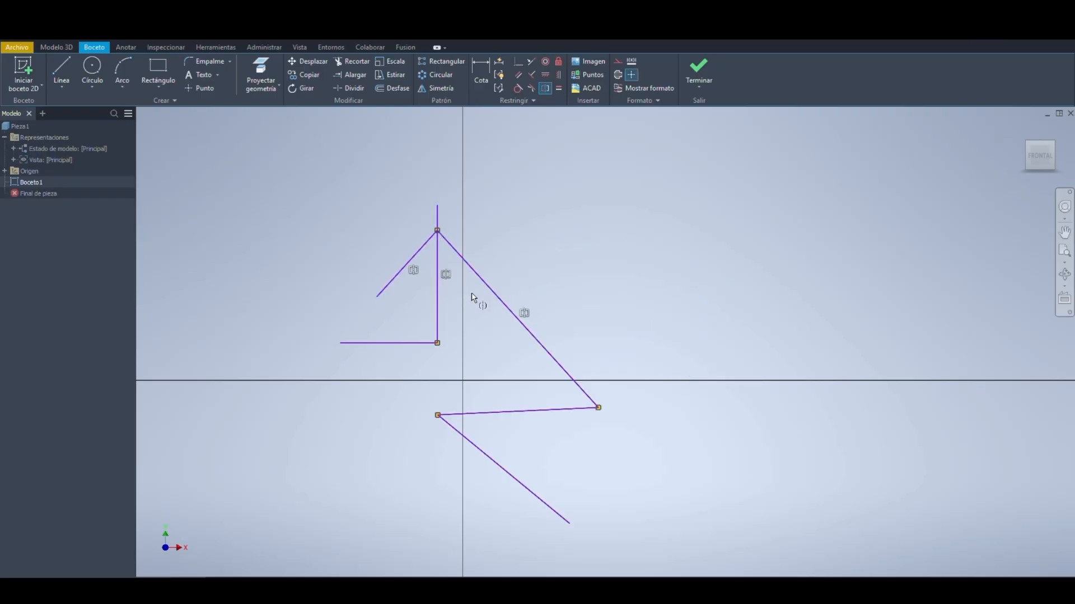
click(464, 267)
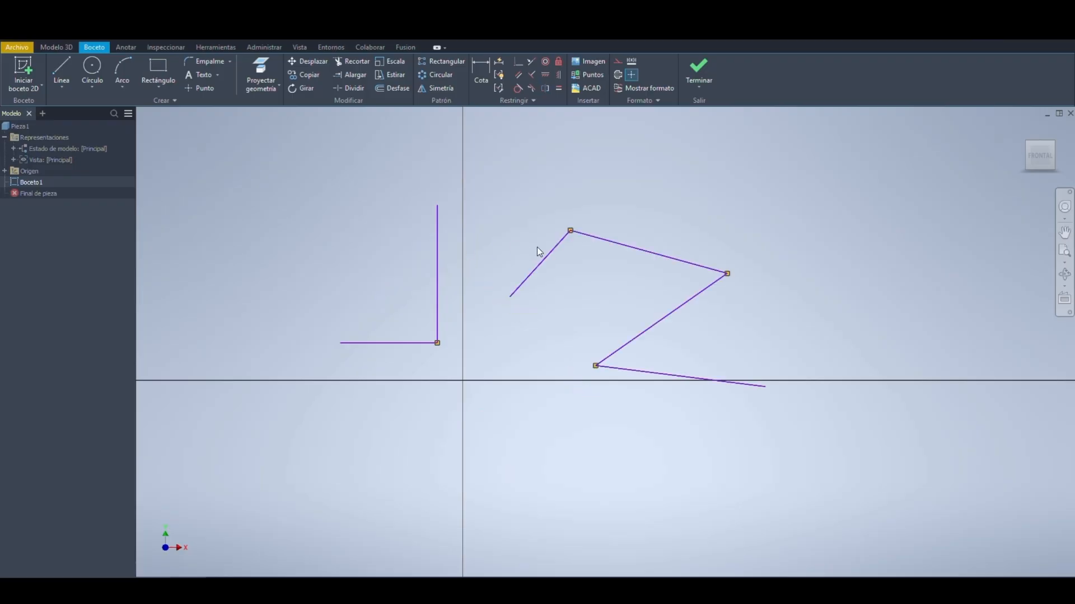
key(ctrl+z)
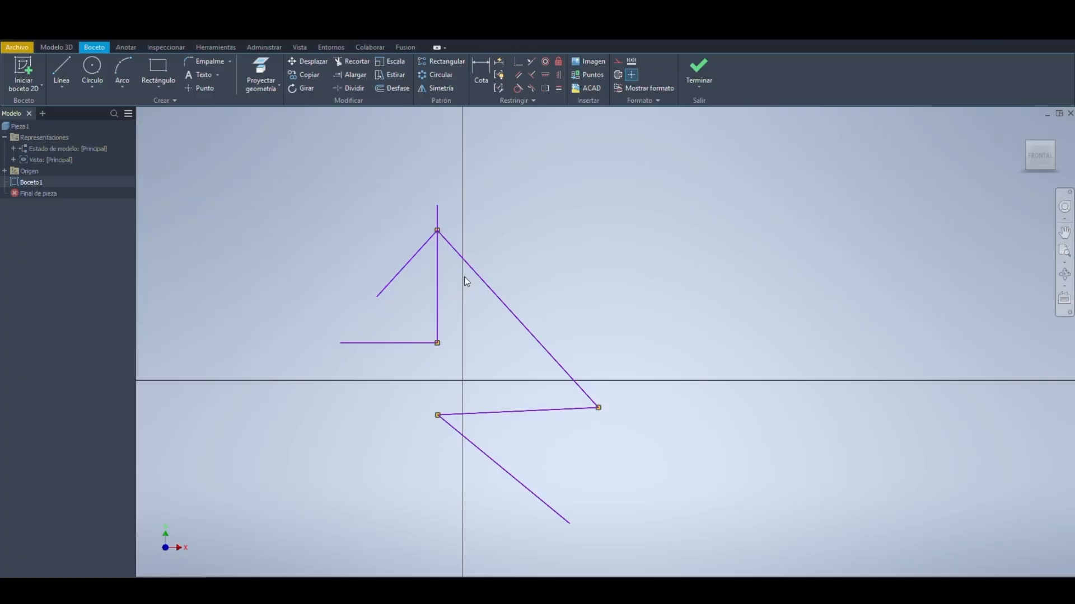
click(418, 252)
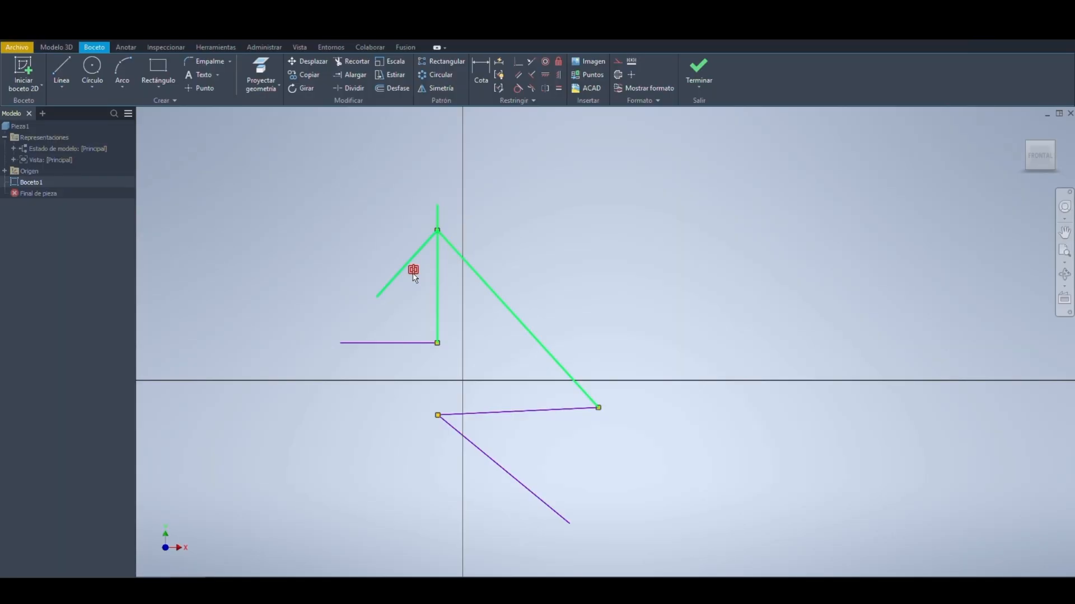
key(Escape)
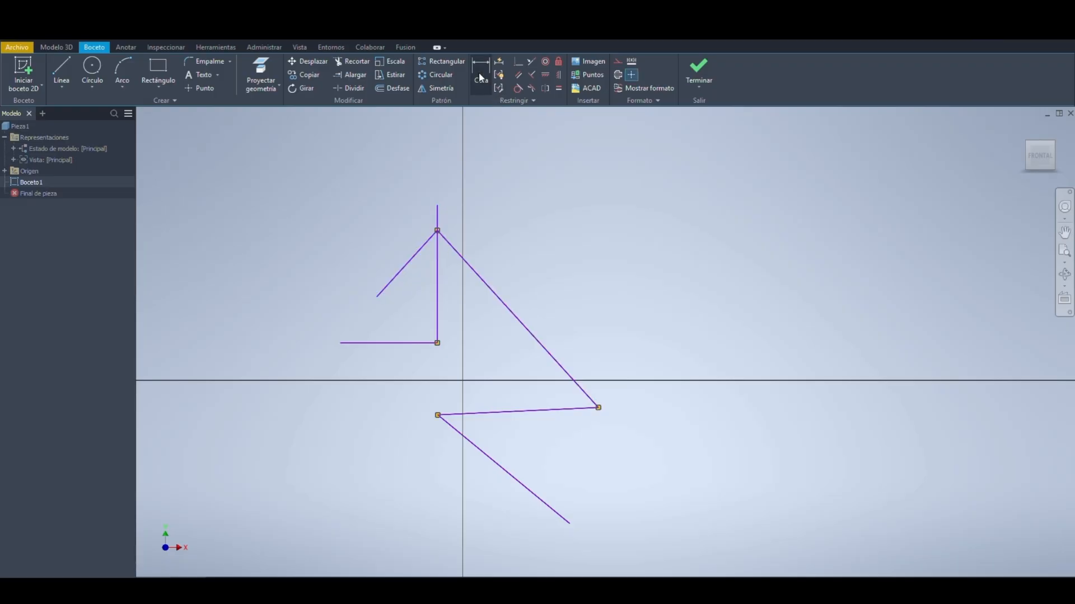
Step: Dimension the angle between the short slanted line and the vertical line and set it to 60°
click(479, 74)
click(388, 281)
click(438, 310)
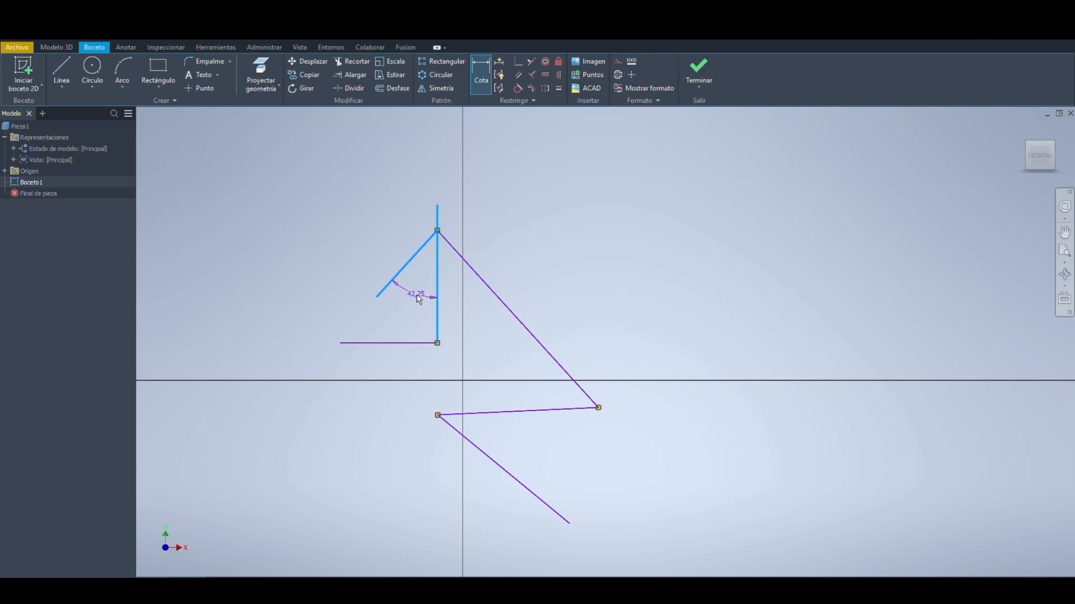
click(413, 294)
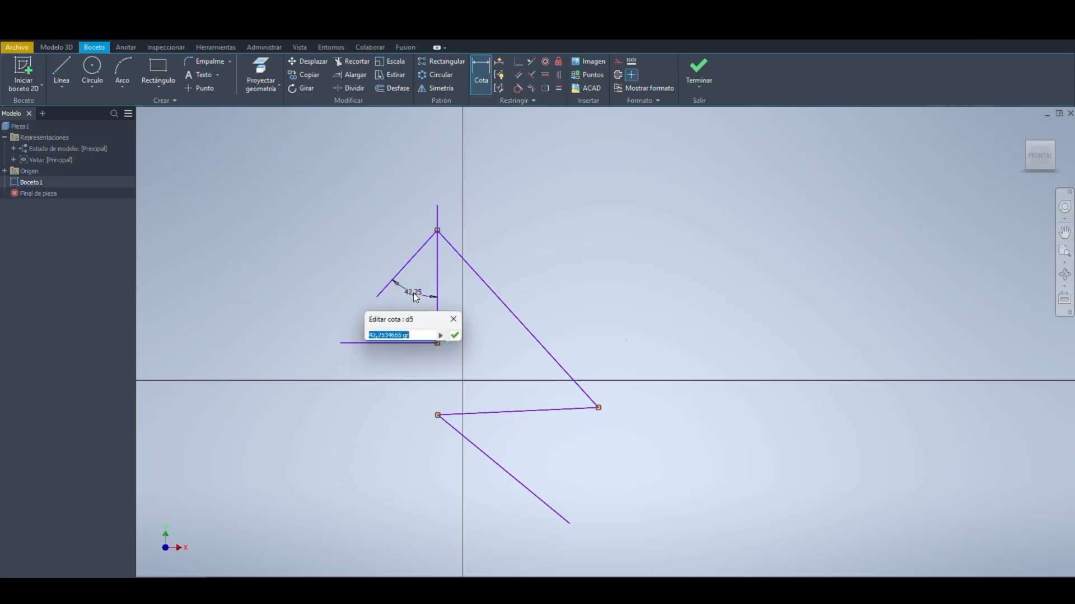
text(60)
key(Return)
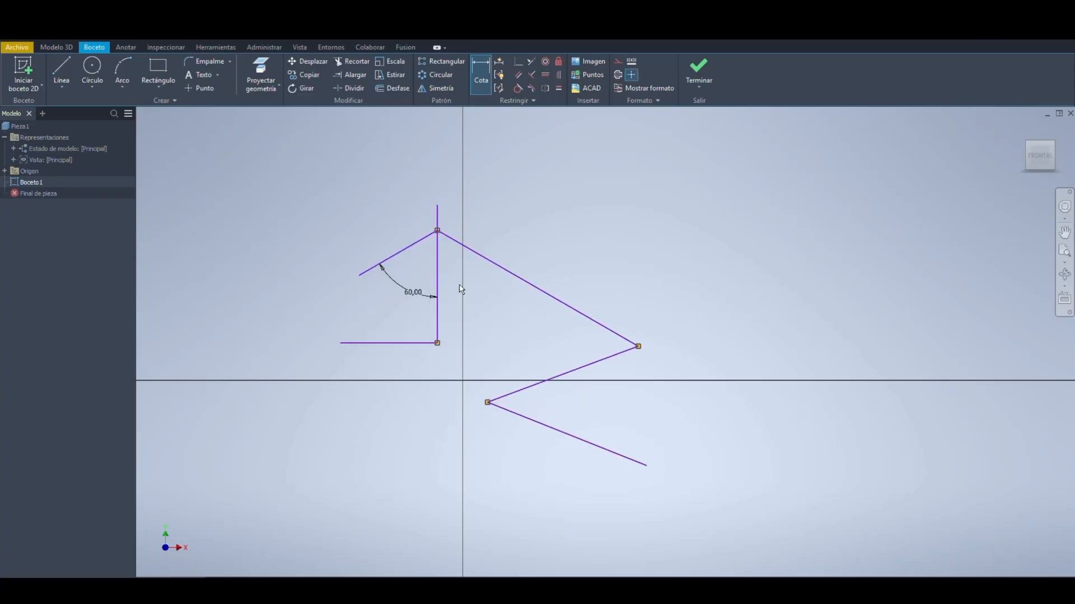
key(Escape)
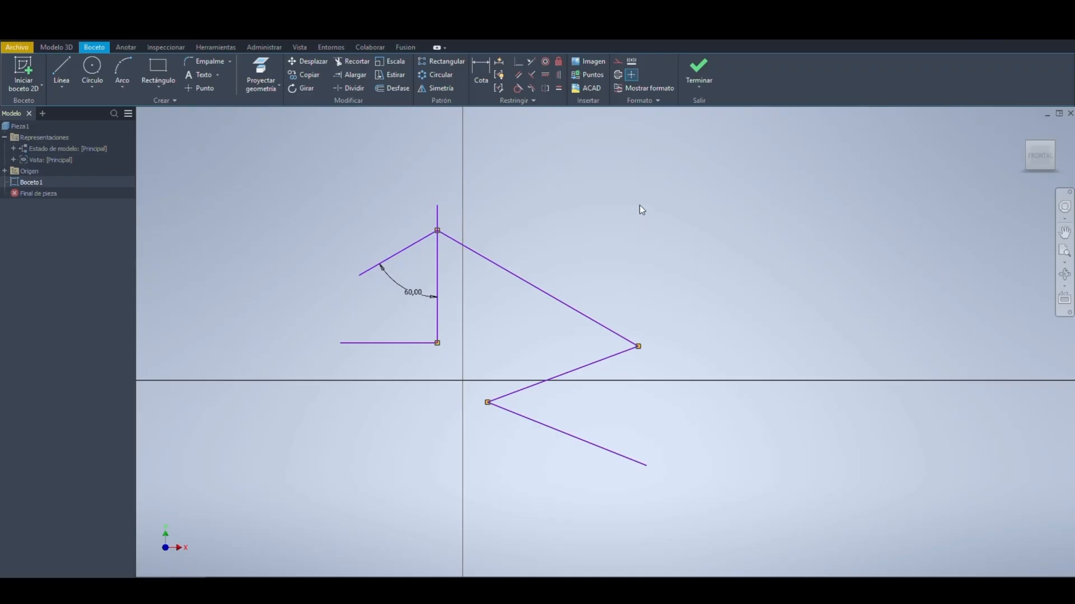
Step: Remove the 60° angle dimension and apply the Fix constraint to the vertical line
mouse_move(711, 175)
mouse_down()
mouse_move(276, 492)
mouse_move(291, 477)
mouse_up()
click(438, 246)
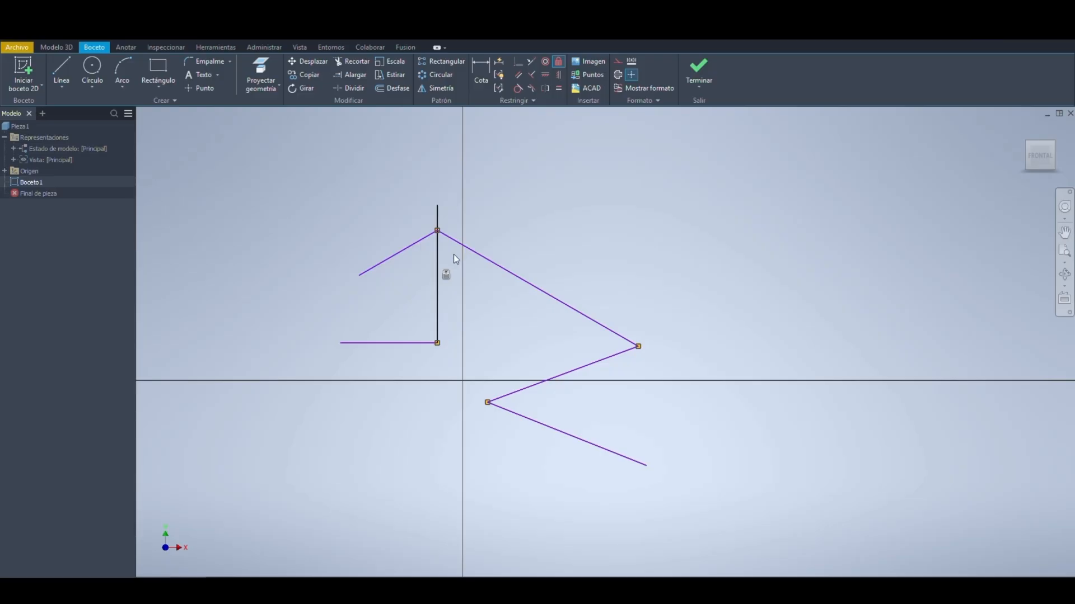
key(Escape)
click(437, 265)
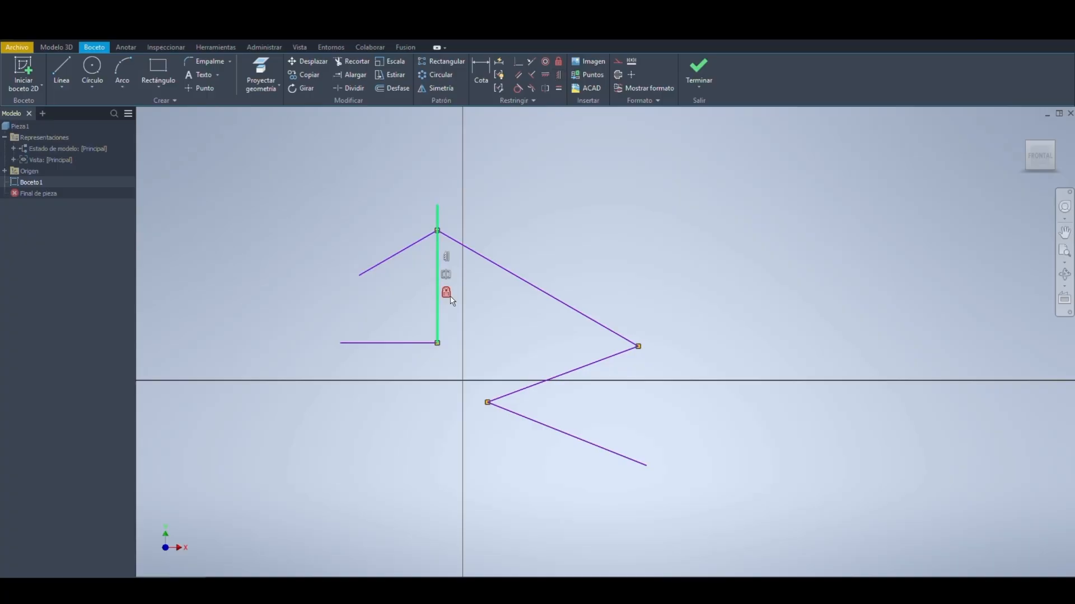
click(451, 332)
click(439, 322)
click(478, 324)
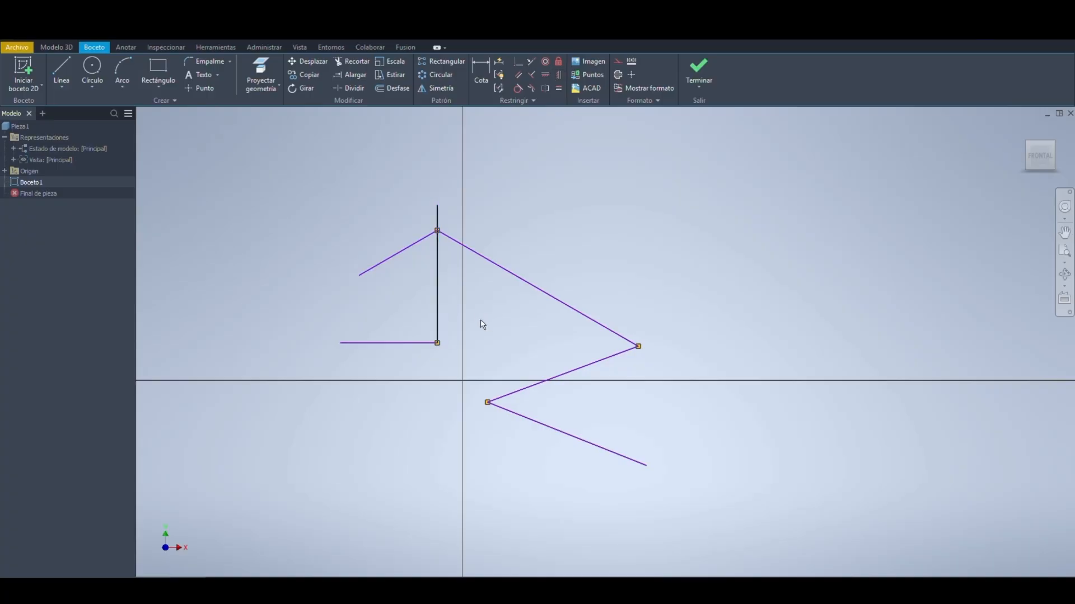
Step: Dimension the fixed vertical line's length and set it to 4 mm
click(439, 312)
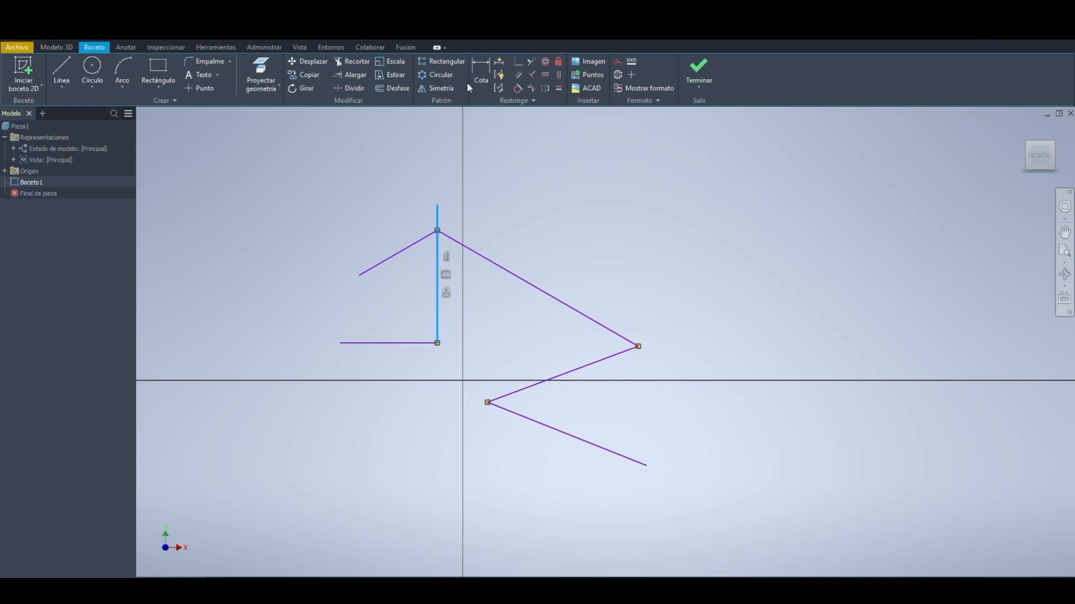
click(479, 75)
click(434, 281)
click(421, 275)
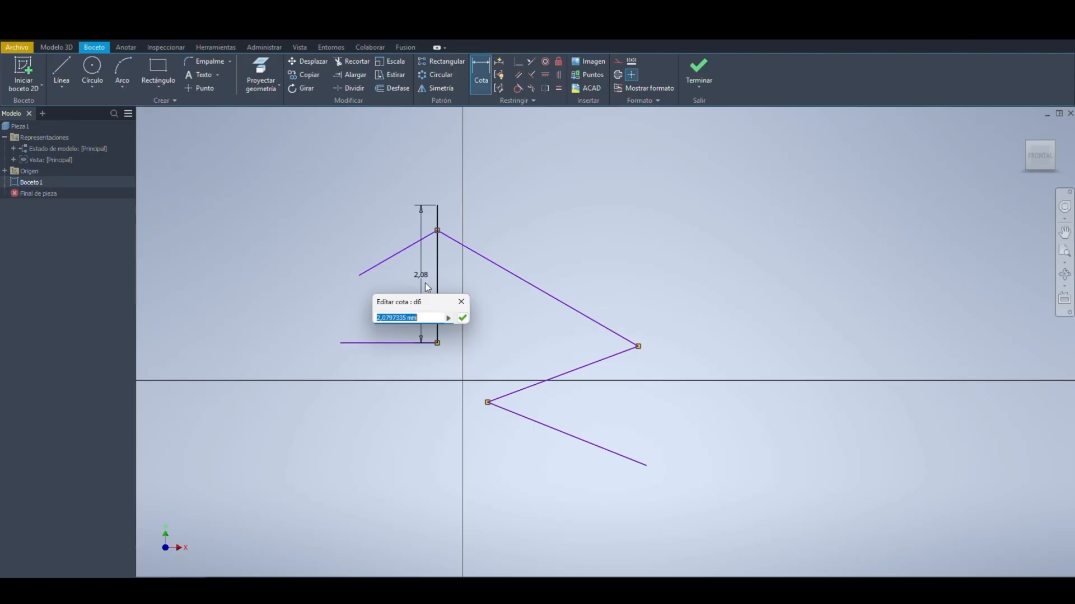
text(4)
key(Return)
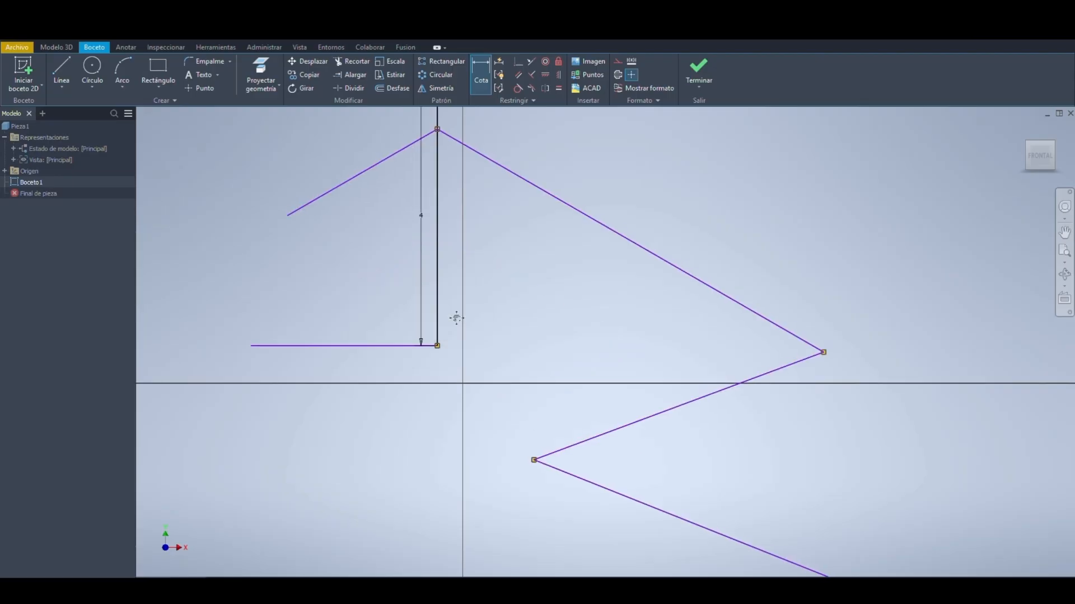
Step: Examine the constraint symbols attached to the fixed vertical line and the geometry they relate
middle_drag(456, 317, 481, 390)
drag(471, 286, 559, 288)
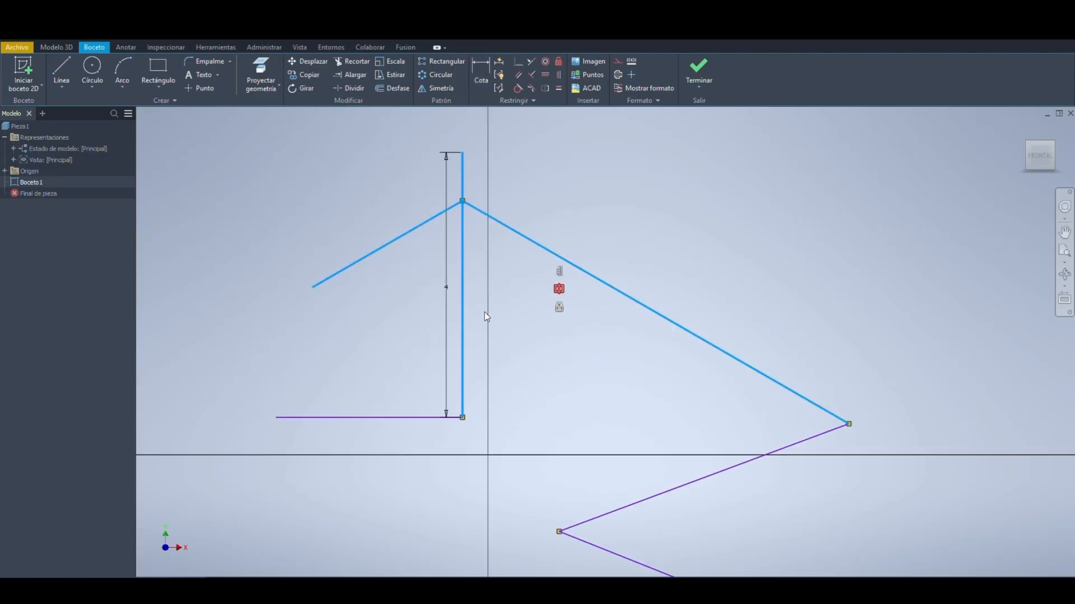
click(485, 312)
scroll(518, 330, up, 3)
scroll(513, 321, down, 5)
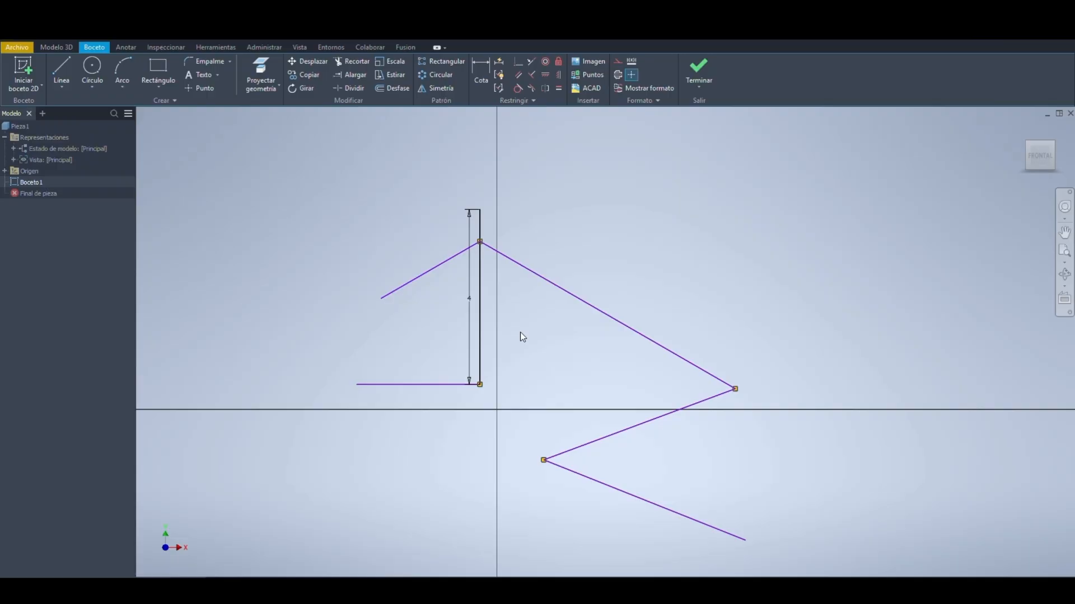
click(481, 282)
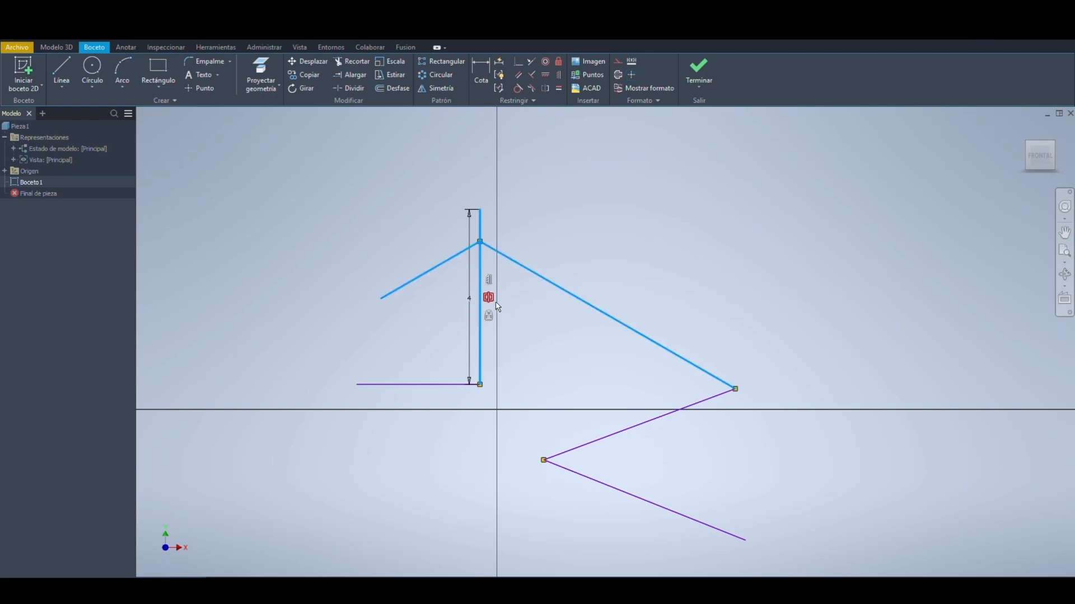
click(562, 367)
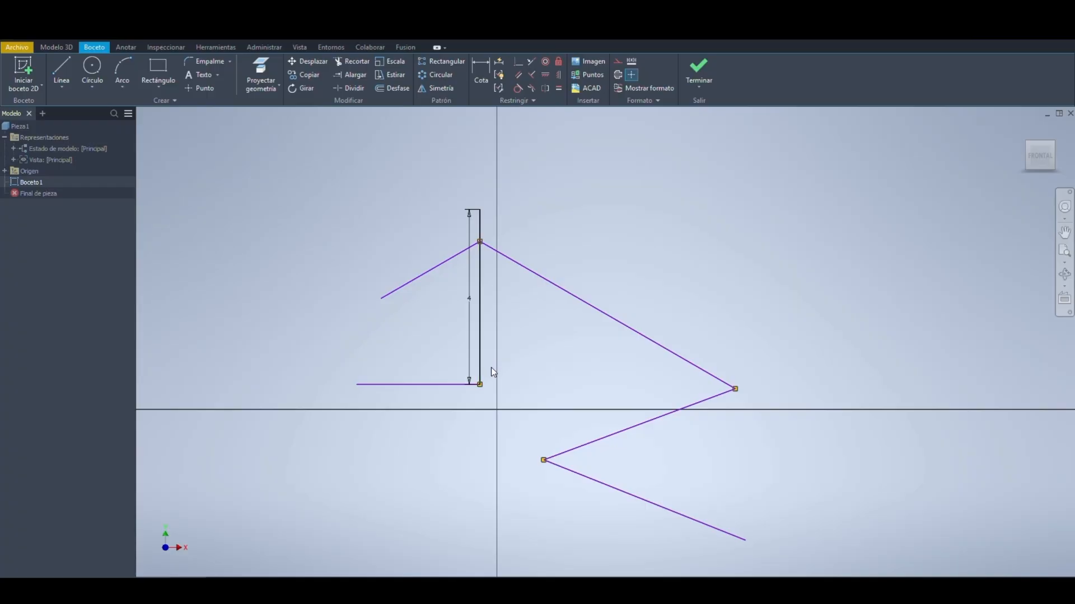
Step: Try to move the fixed vertical line, and delete its 4 mm length dimension
drag(479, 364, 540, 374)
drag(481, 359, 489, 341)
click(469, 307)
key(Delete)
Step: Sketch one circle above the zigzag's long upper line and a smaller one crossing its middle line
click(92, 68)
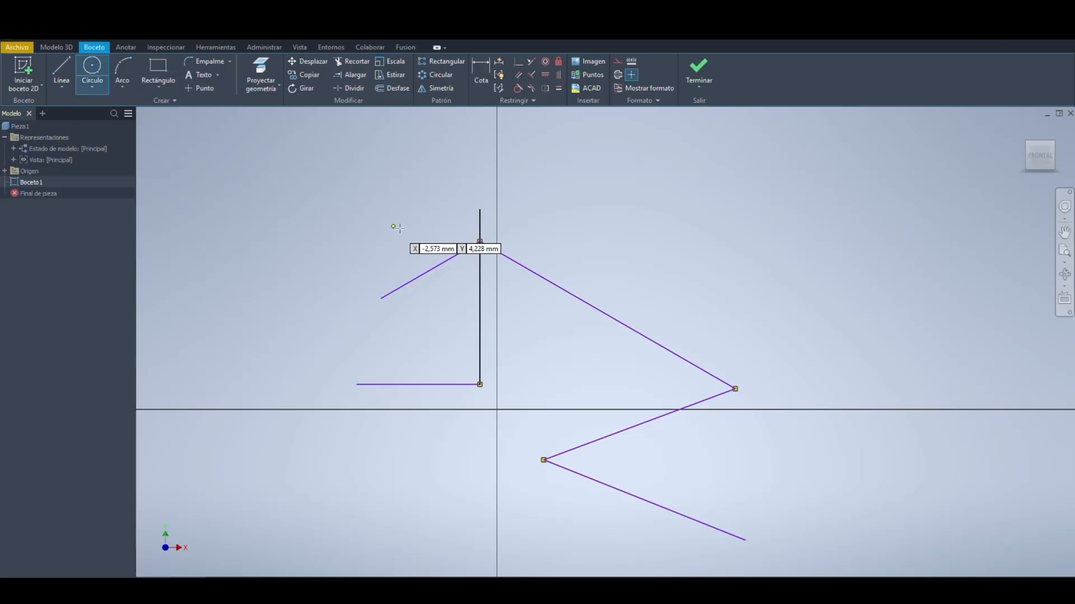
click(624, 258)
click(600, 297)
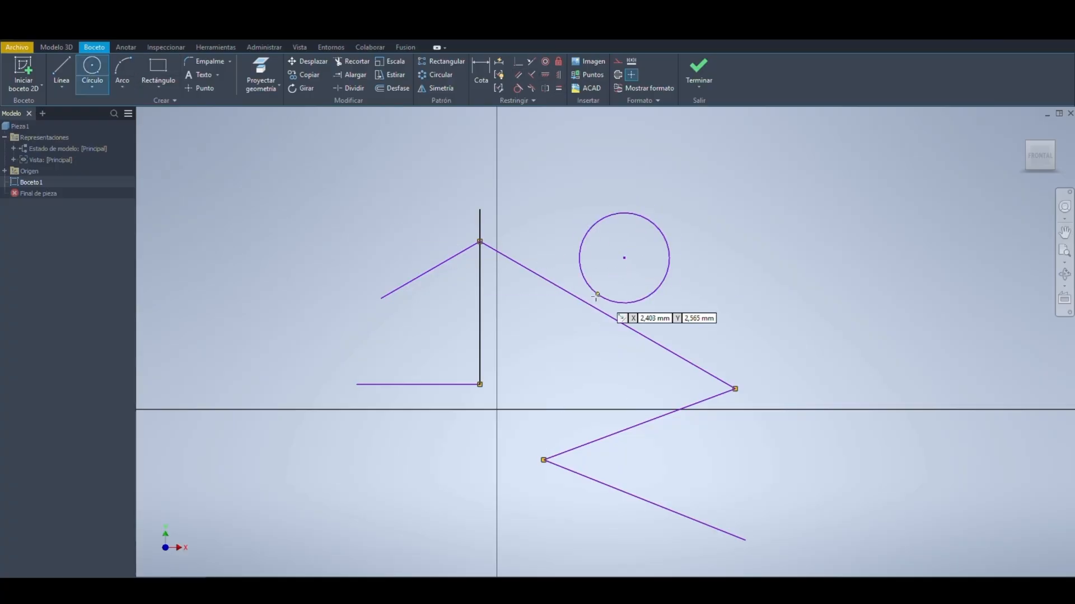
click(659, 412)
click(679, 440)
key(Escape)
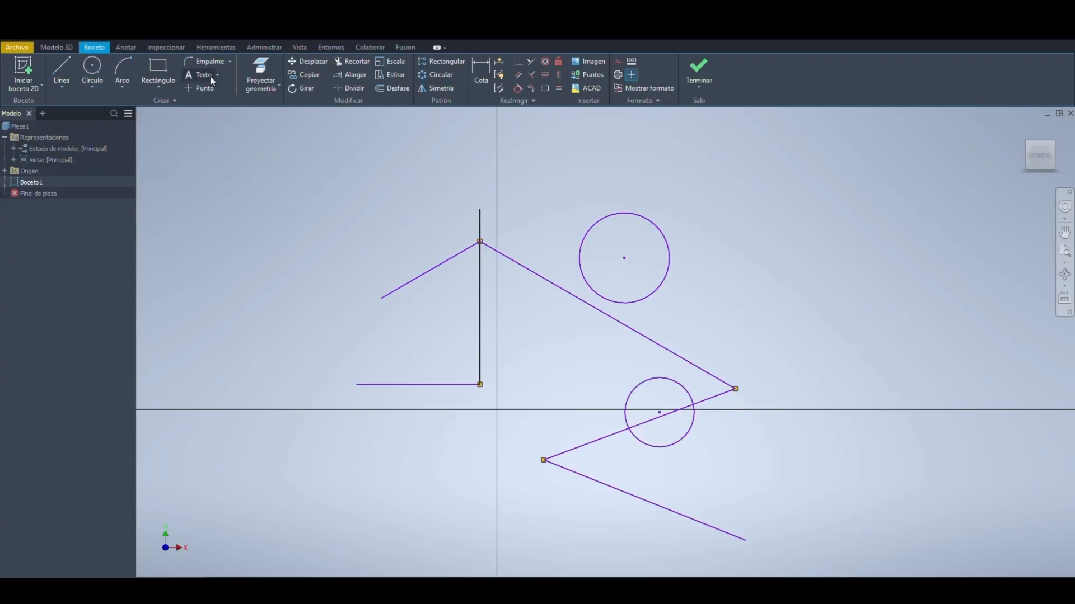
Step: Trim away the part of the smaller circle below the zigzag's middle line
click(348, 67)
click(687, 434)
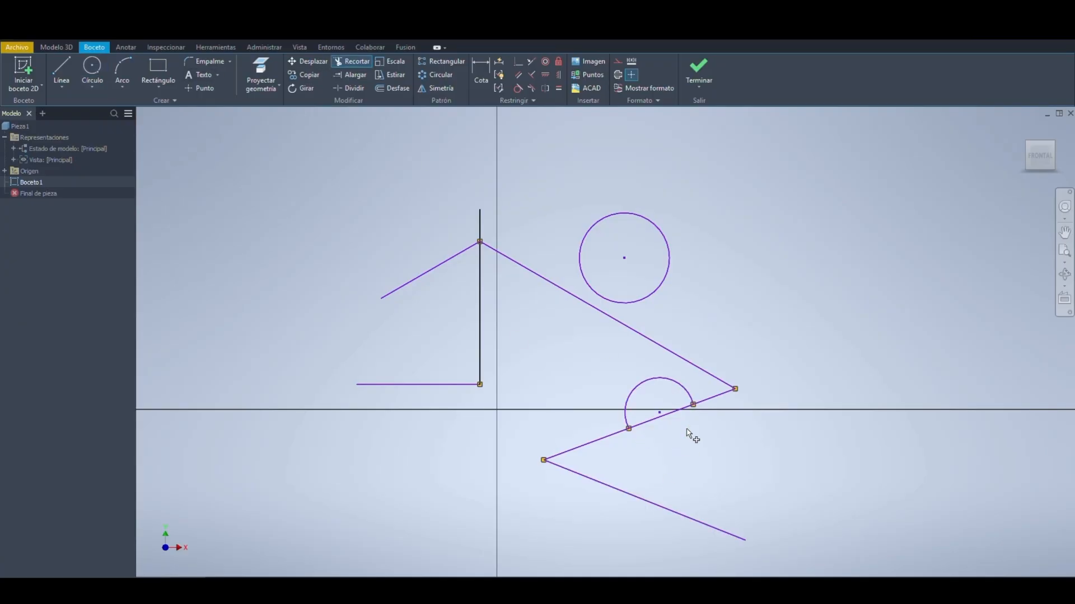
key(Escape)
Step: Apply the Fix constraint to the full circle, the trimmed arc and the zigzag's middle line
click(656, 291)
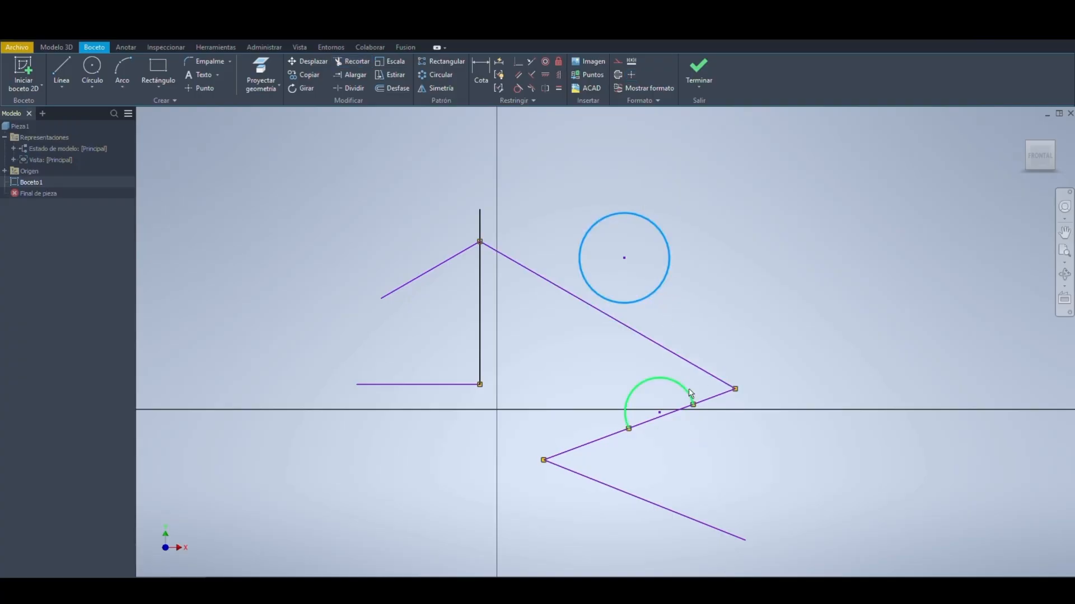
click(560, 66)
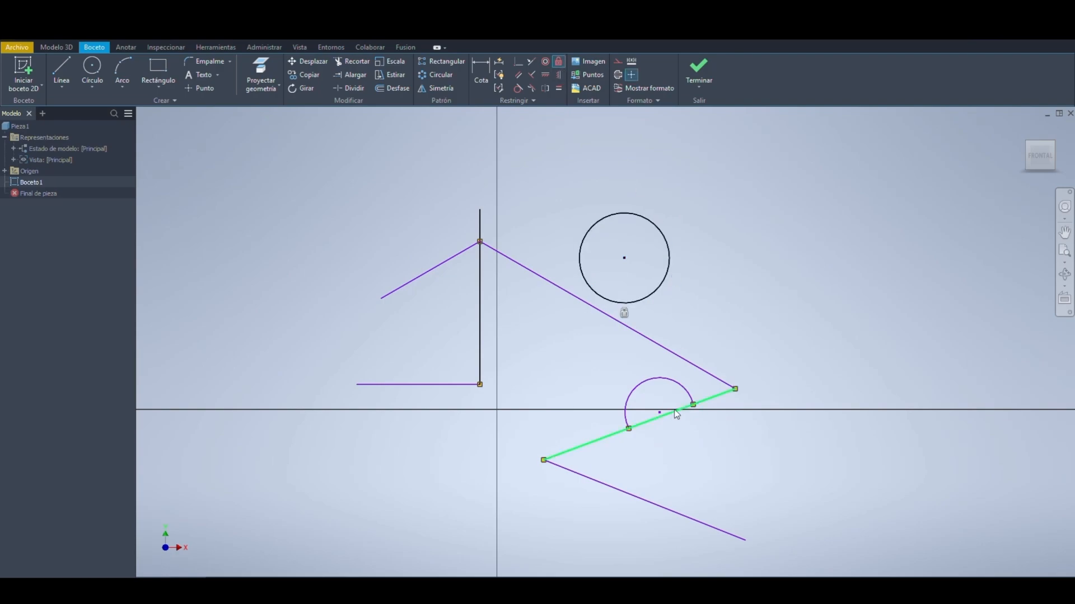
click(686, 395)
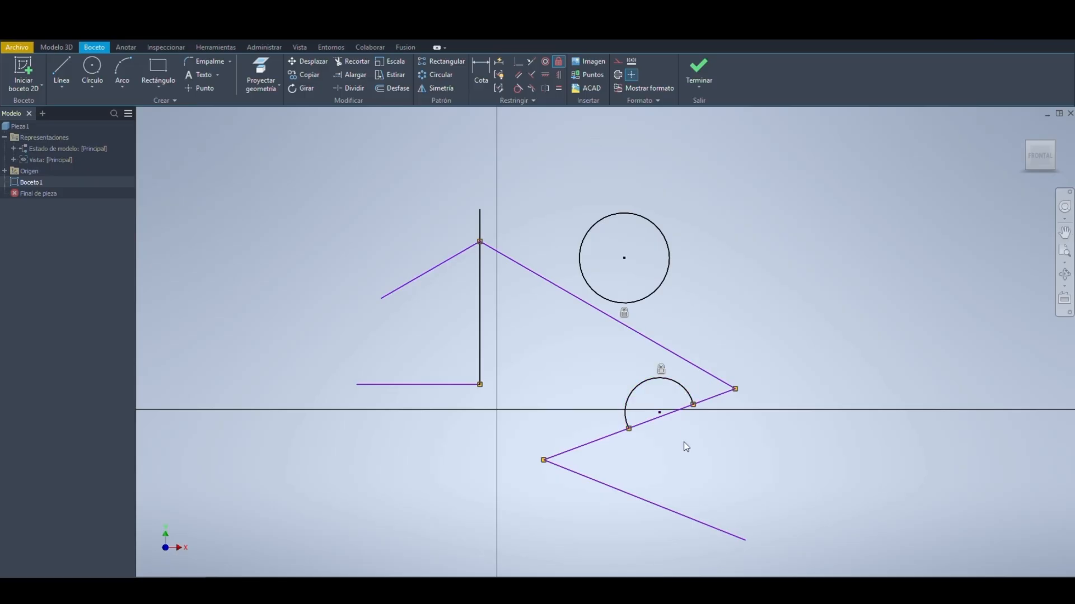
click(686, 408)
key(Escape)
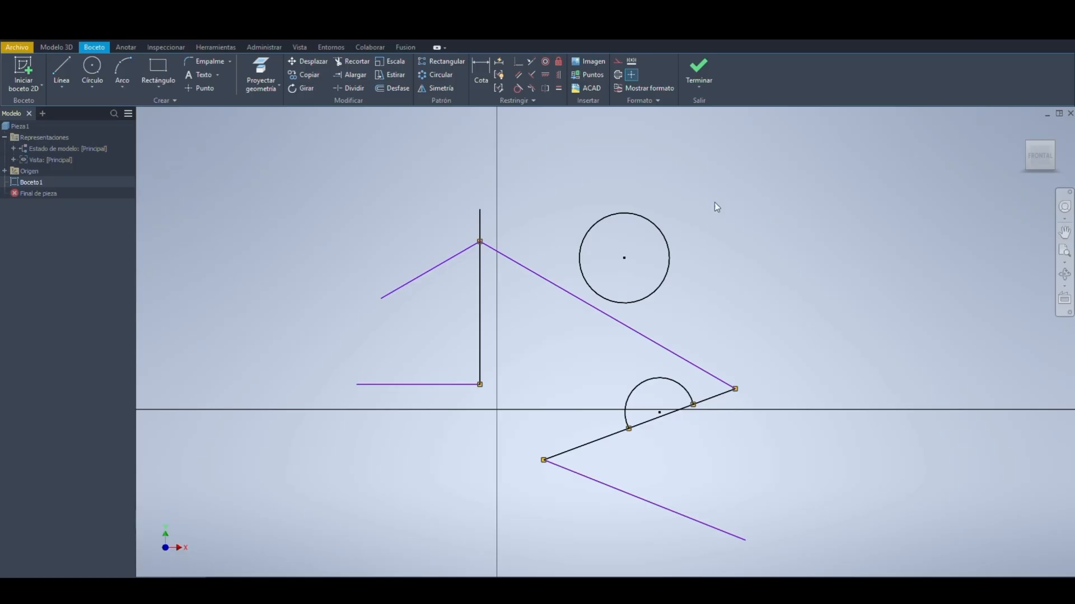
Step: Delete all the sketch geometry and draw an open chain of three connected lines to the right of the vertical axis
mouse_move(832, 163)
mouse_down()
mouse_move(230, 537)
mouse_move(342, 538)
mouse_move(324, 548)
mouse_up()
key(Delete)
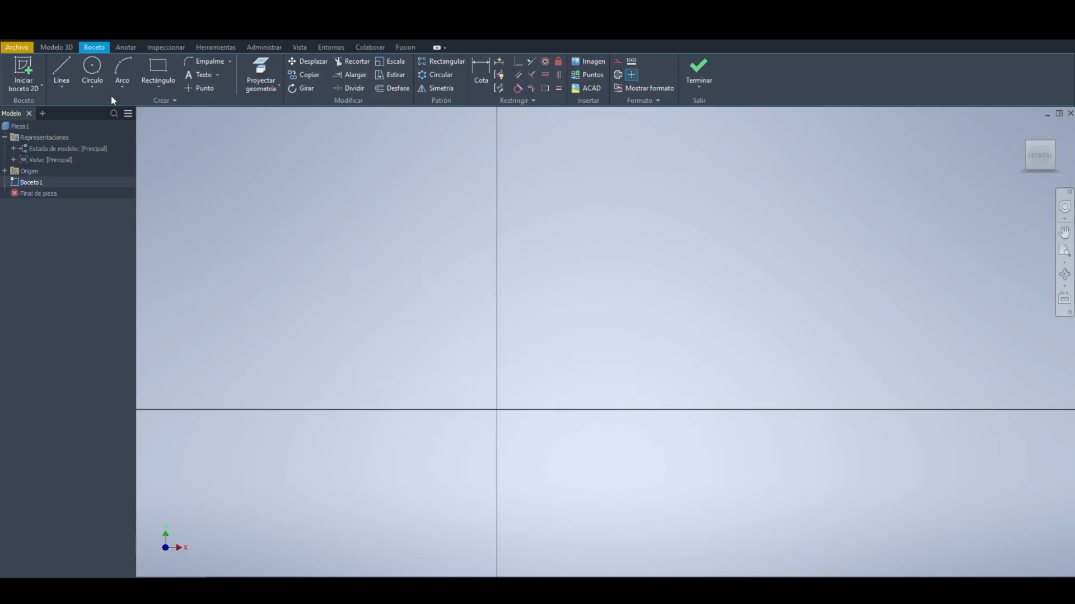
click(66, 63)
click(520, 330)
click(674, 235)
click(749, 381)
click(647, 479)
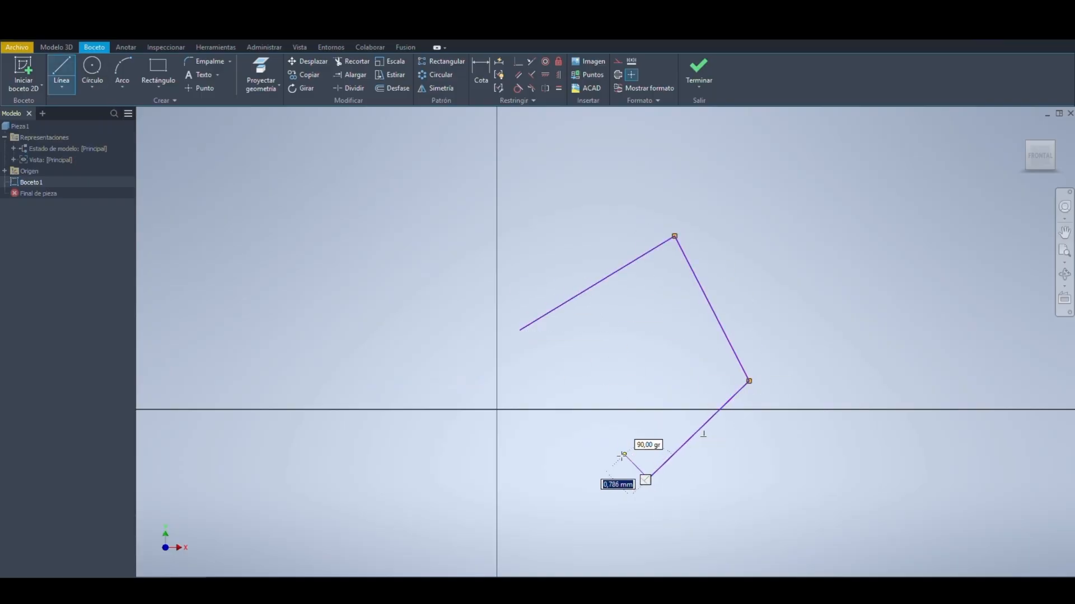
key(Escape)
Step: Sketch a separate horizontal line crossing the vertical axis, just below the chain's left free endpoint
click(62, 70)
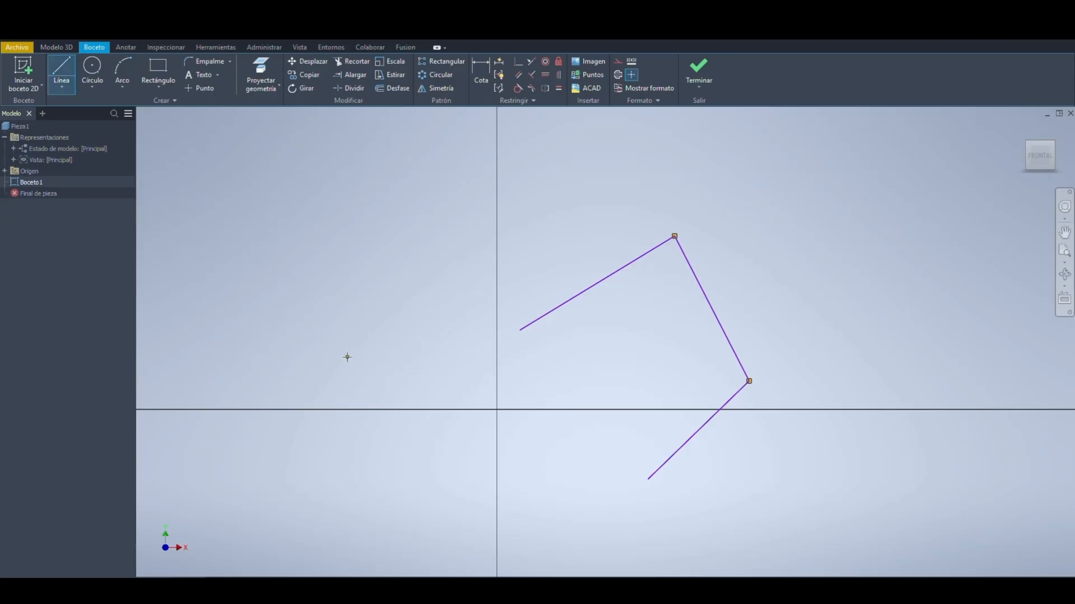
click(347, 357)
click(543, 357)
key(Escape)
Step: Apply the Equal constraint between the chain's upper slanted line and the horizontal line
click(559, 90)
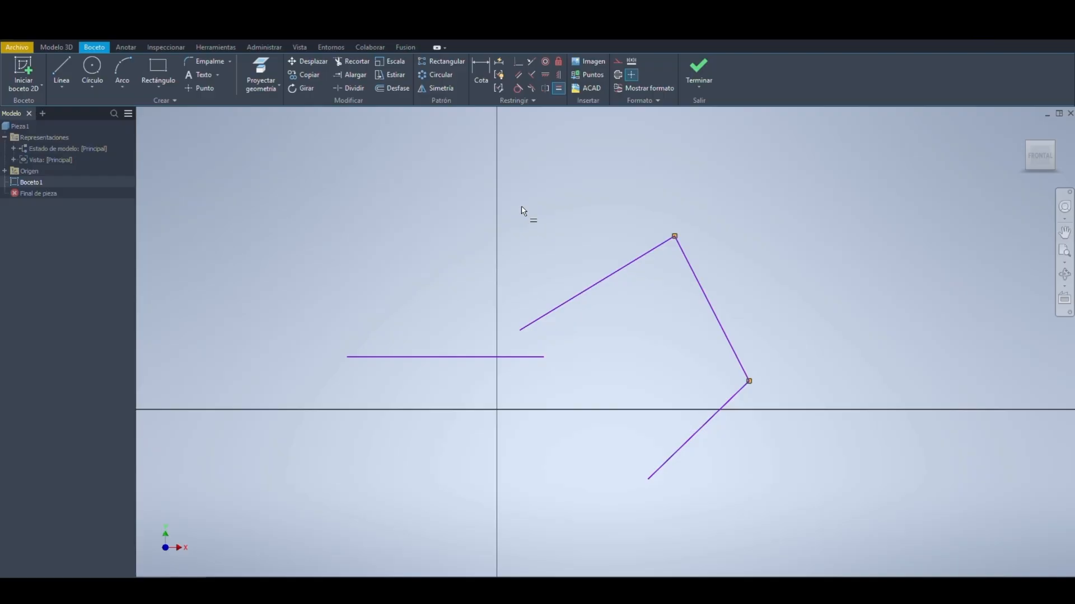
click(593, 290)
click(536, 357)
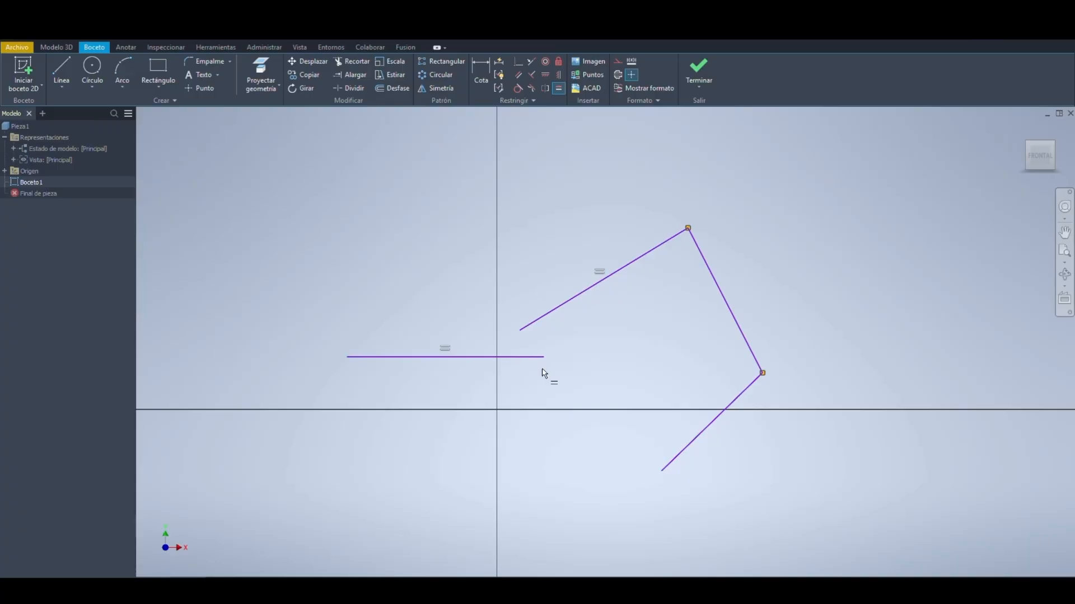
Step: Dimension the horizontal line's length and set it to 2 mm
click(479, 73)
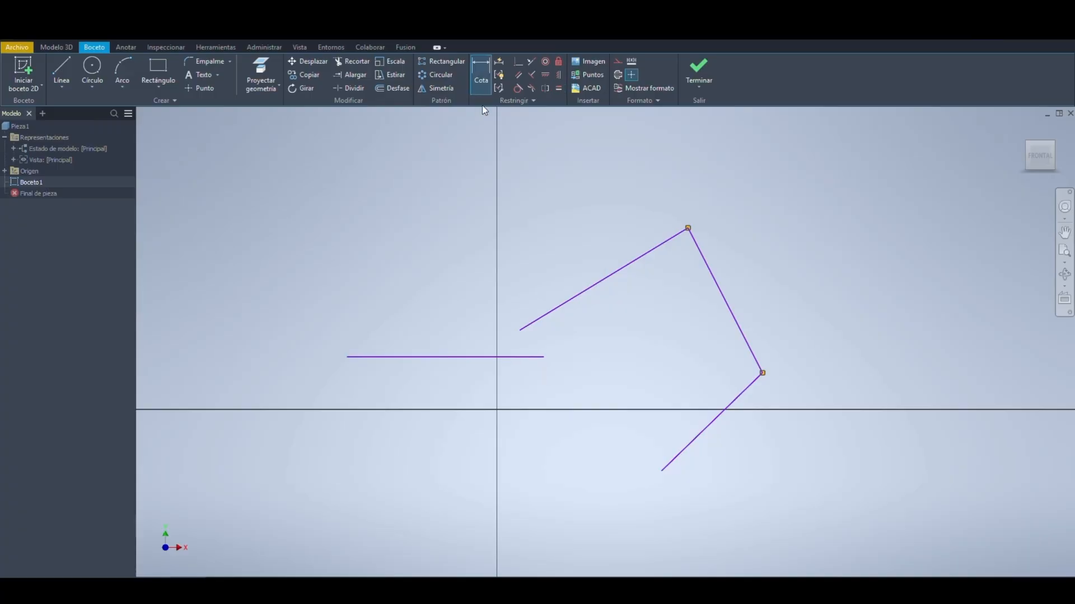
click(486, 357)
click(457, 383)
text(2)
key(Return)
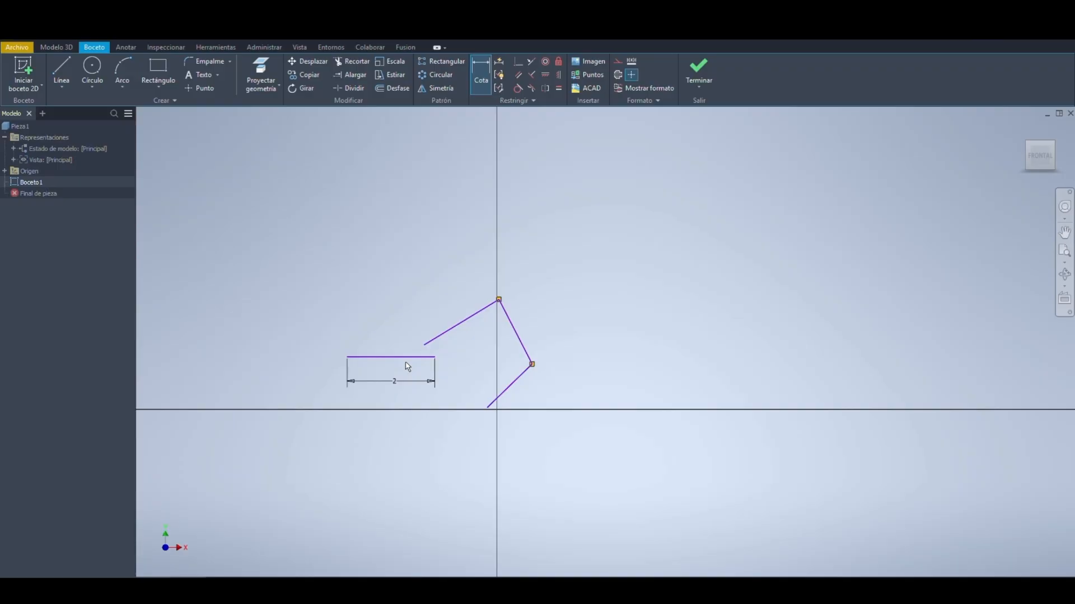
scroll(407, 367, down, 1)
scroll(434, 351, up, 3)
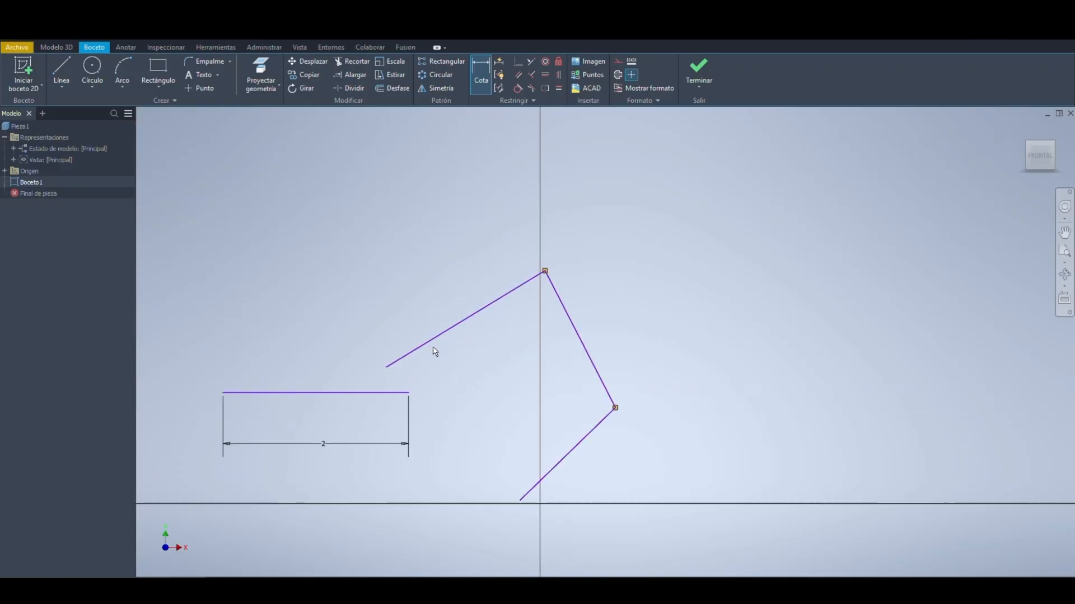
middle_drag(432, 347, 503, 305)
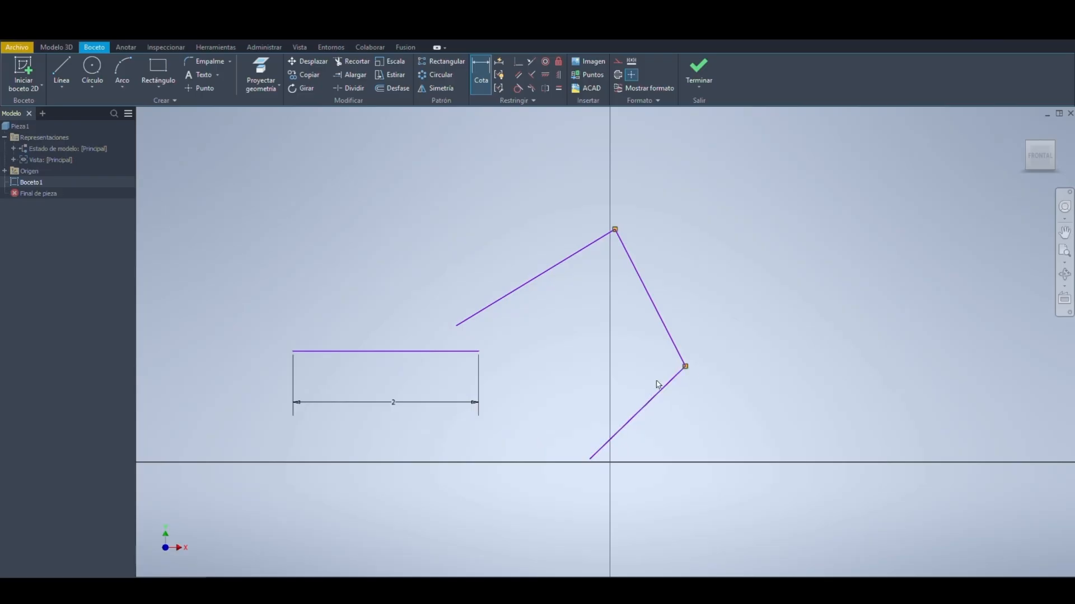
key(Escape)
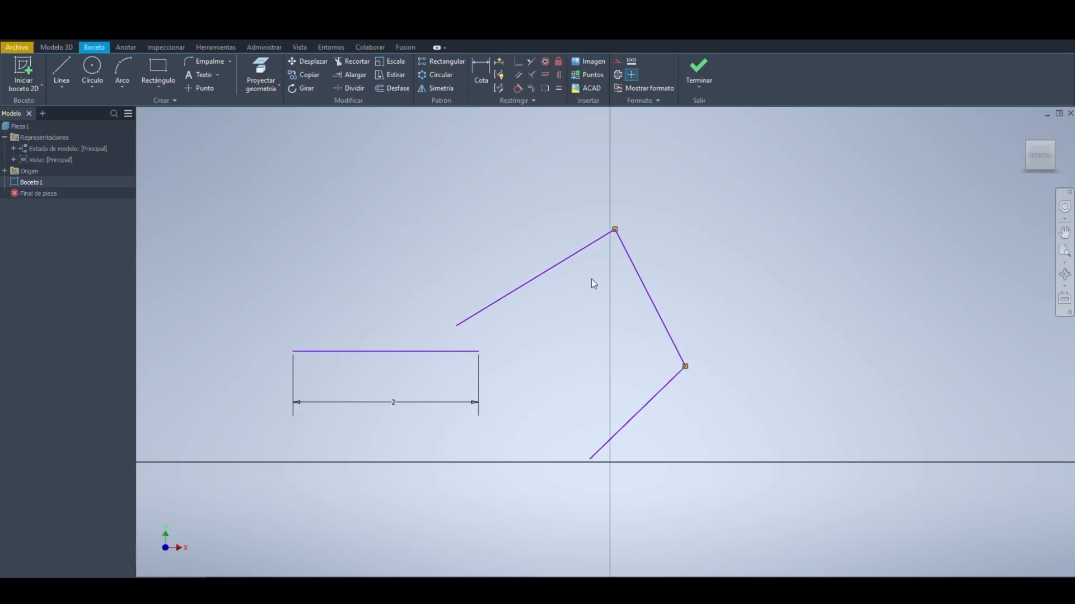
Step: Delete the chain's other two lines and move the remaining slanted line up and to the right of the vertical axis
key(Delete)
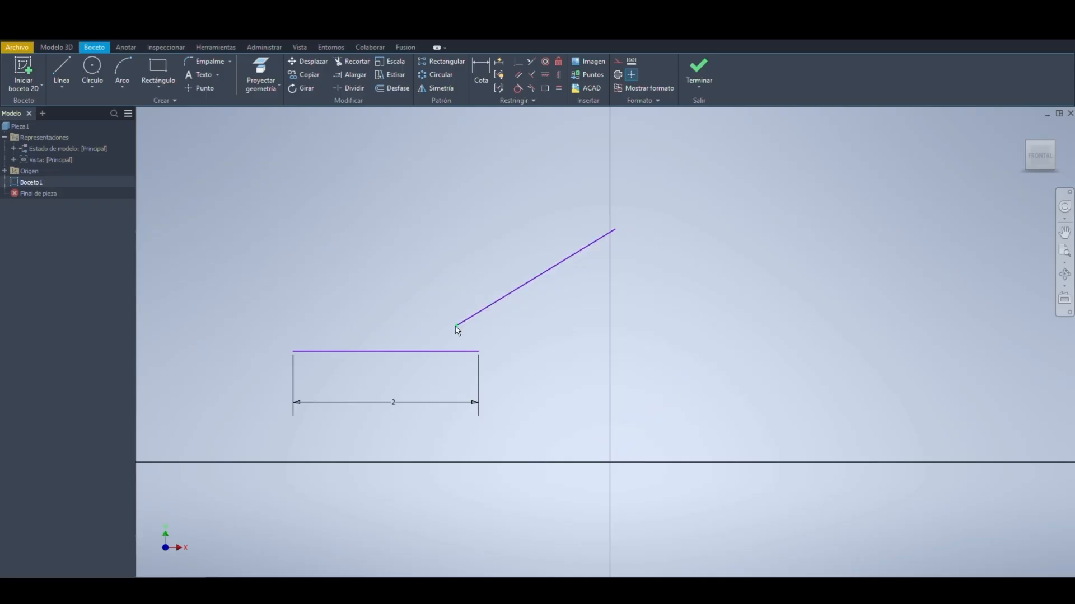
mouse_move(457, 326)
mouse_down()
mouse_move(441, 253)
mouse_move(451, 173)
mouse_move(378, 157)
mouse_move(636, 307)
mouse_move(810, 188)
mouse_up()
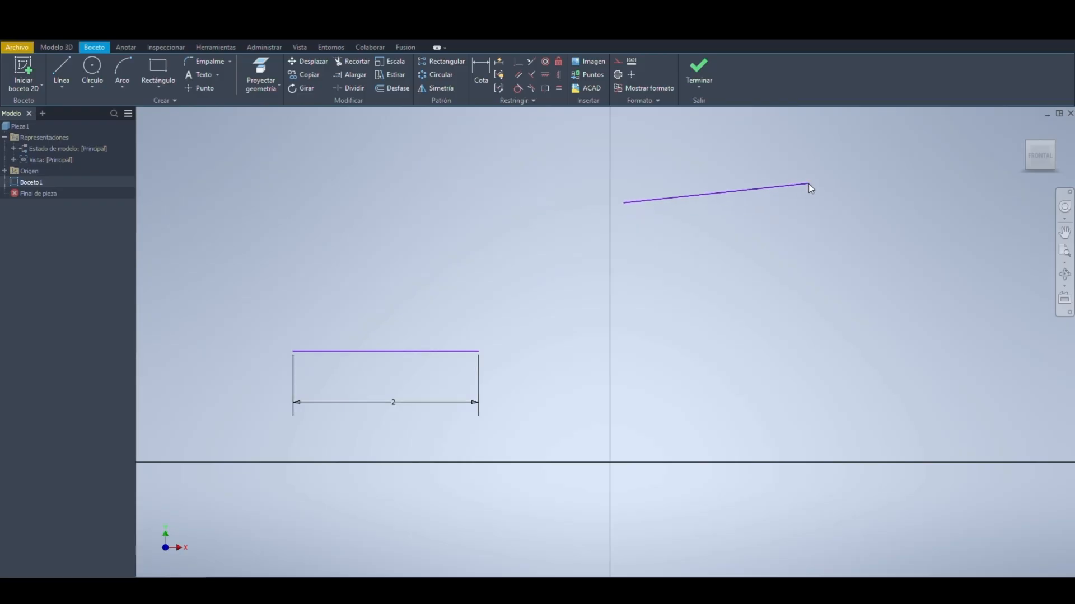
Step: Set the horizontal line's length dimension to 5 mm
double_click(392, 404)
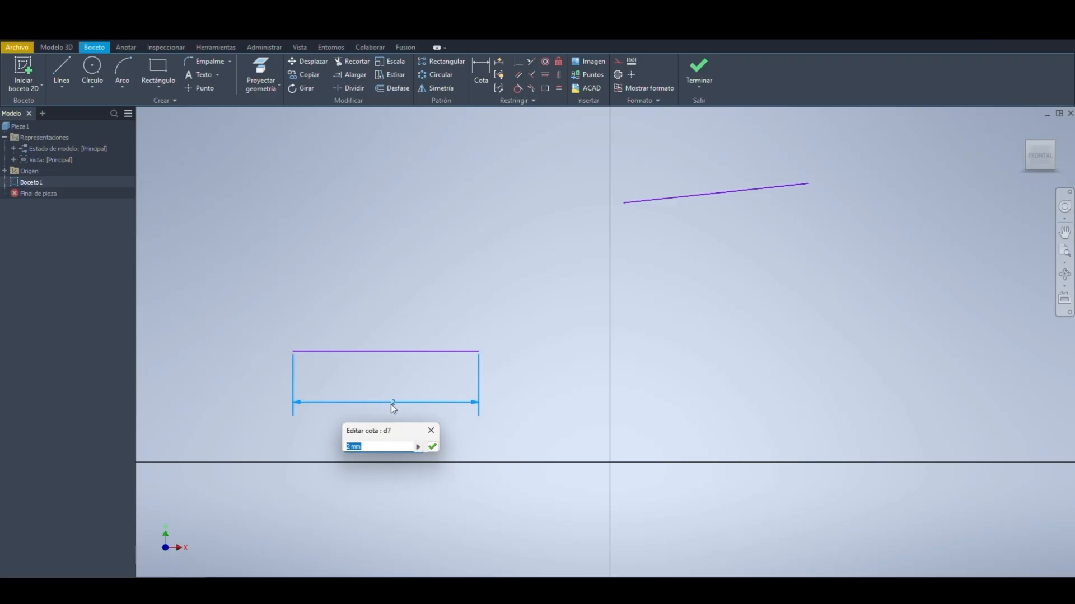
text(5)
key(Return)
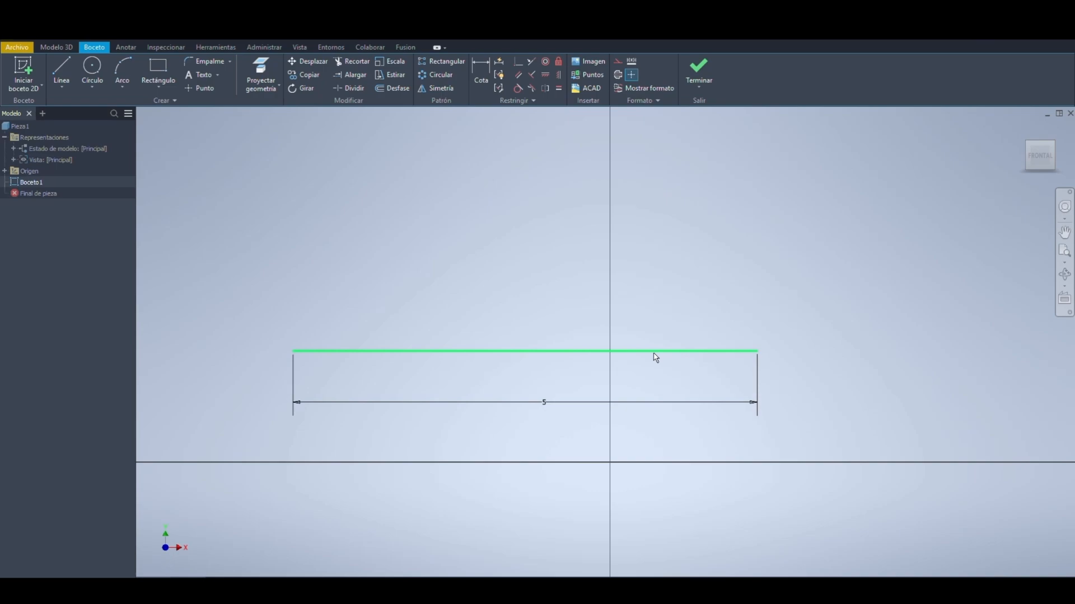
Step: Move the slanted line's near endpoint across the vertical axis above the dimensioned line and delete both lines with the dimension
scroll(611, 413, down, 5)
middle_drag(709, 322, 549, 295)
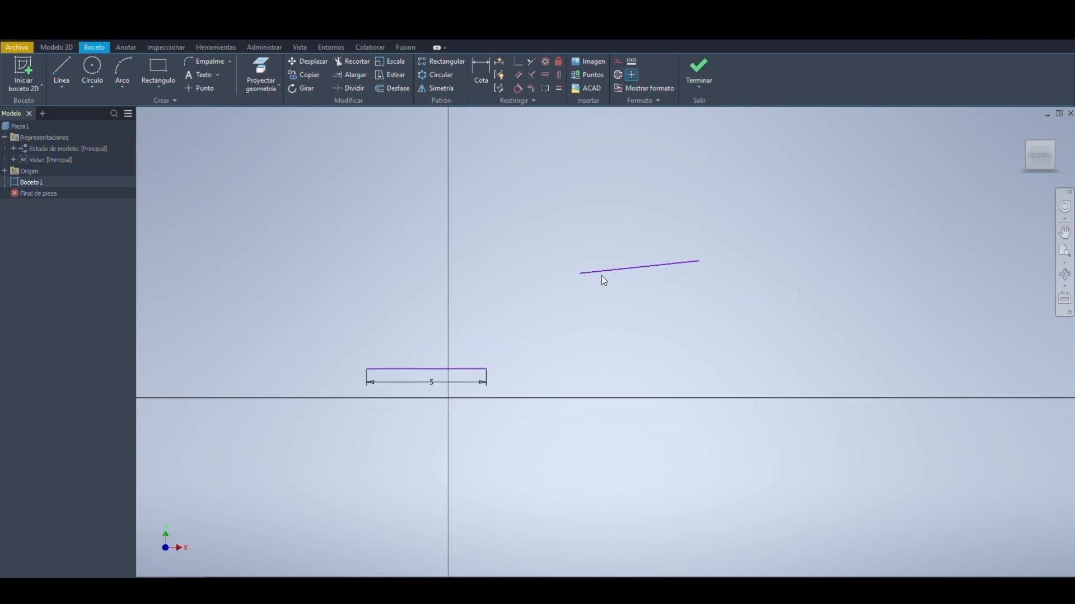
drag(580, 274, 405, 328)
scroll(430, 352, up, 3)
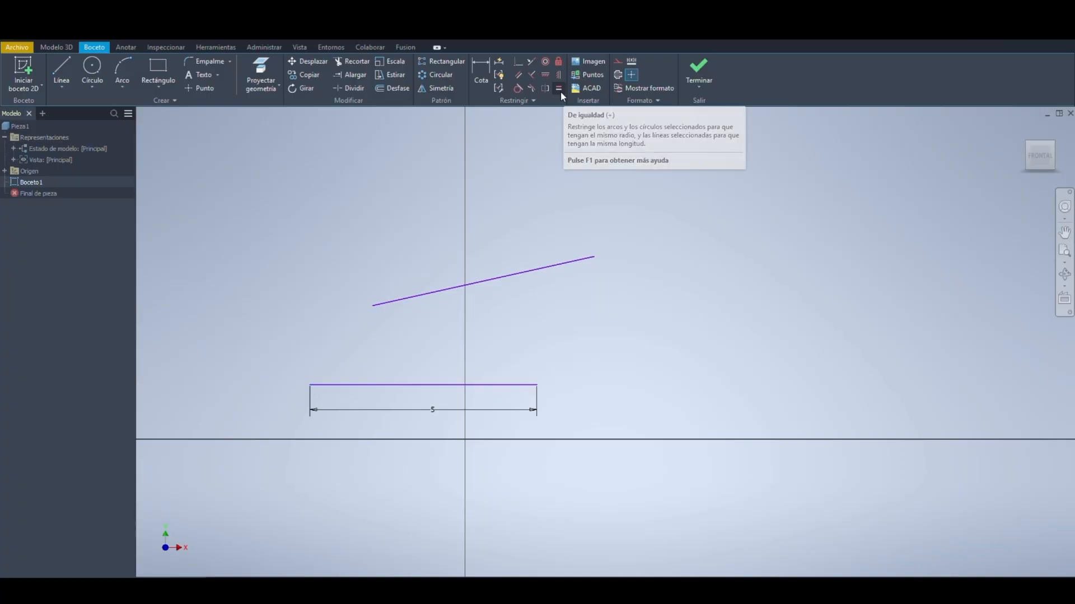
drag(547, 183, 277, 456)
key(Delete)
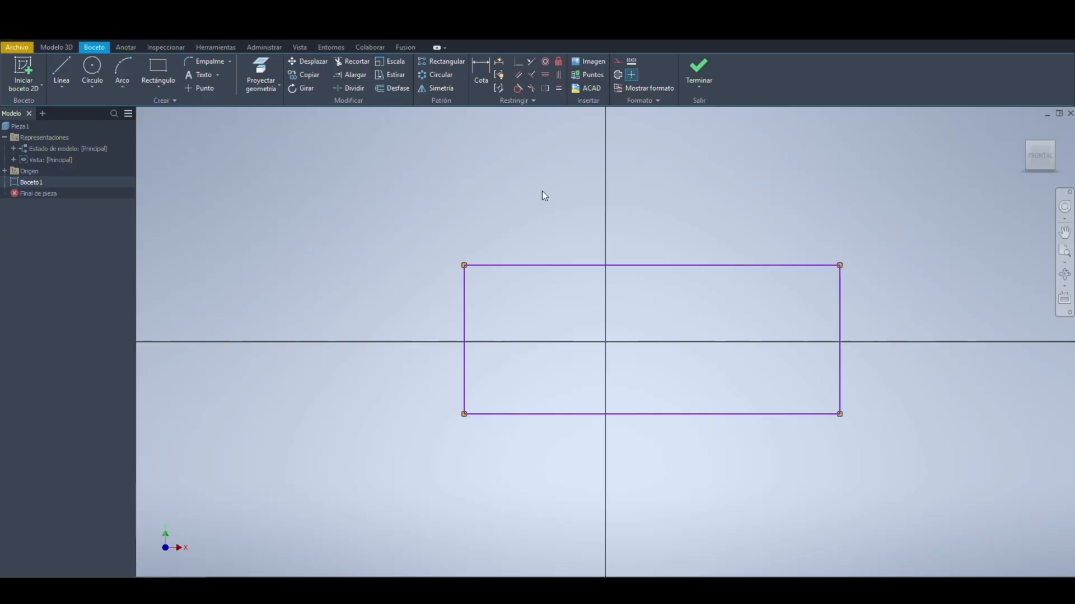
Step: Apply automatic dimensions without constraints to the whole rectangle, remove the generated dimensions and finish the command
click(498, 70)
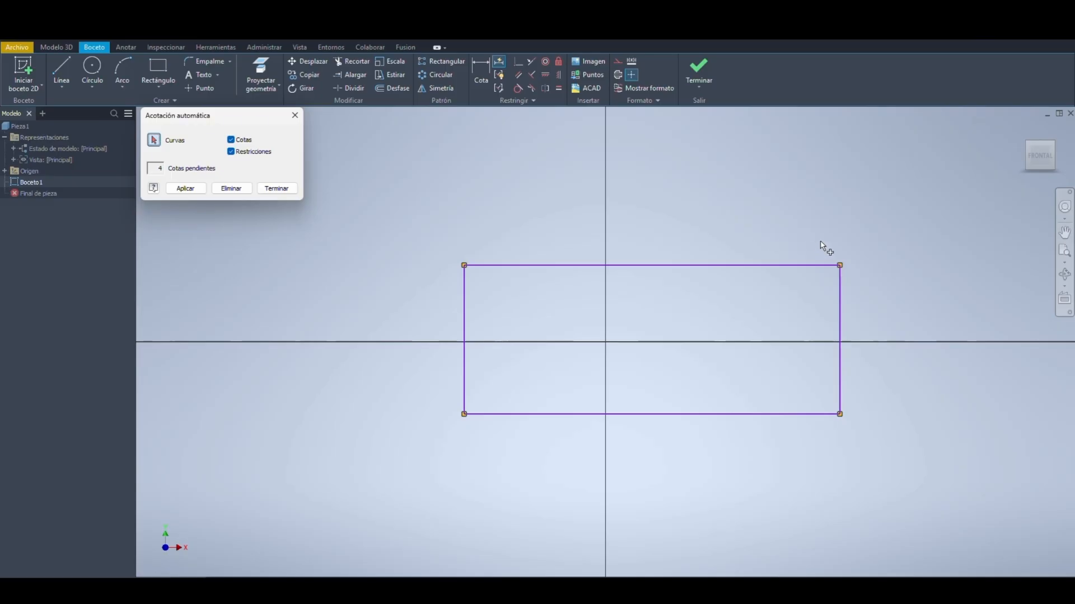
click(231, 152)
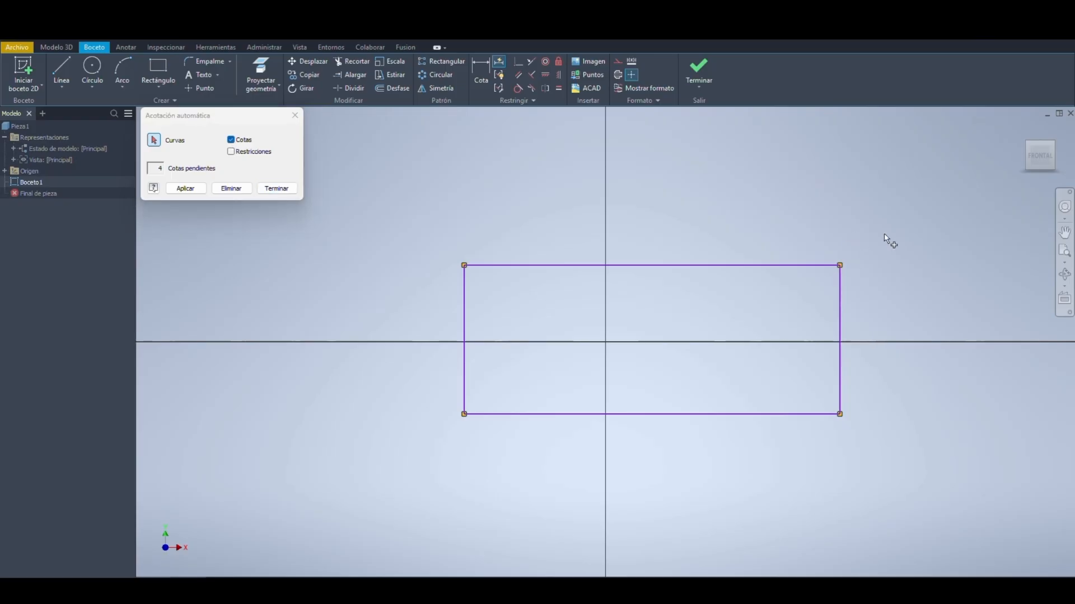
mouse_move(887, 240)
mouse_down()
mouse_move(456, 451)
mouse_move(424, 456)
mouse_up()
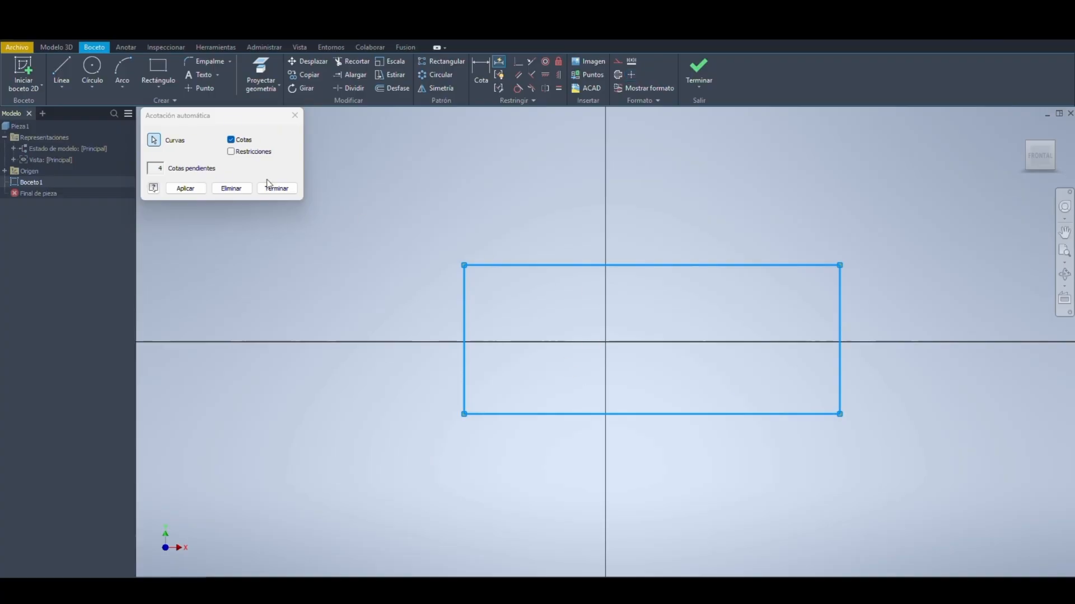
click(196, 191)
click(185, 189)
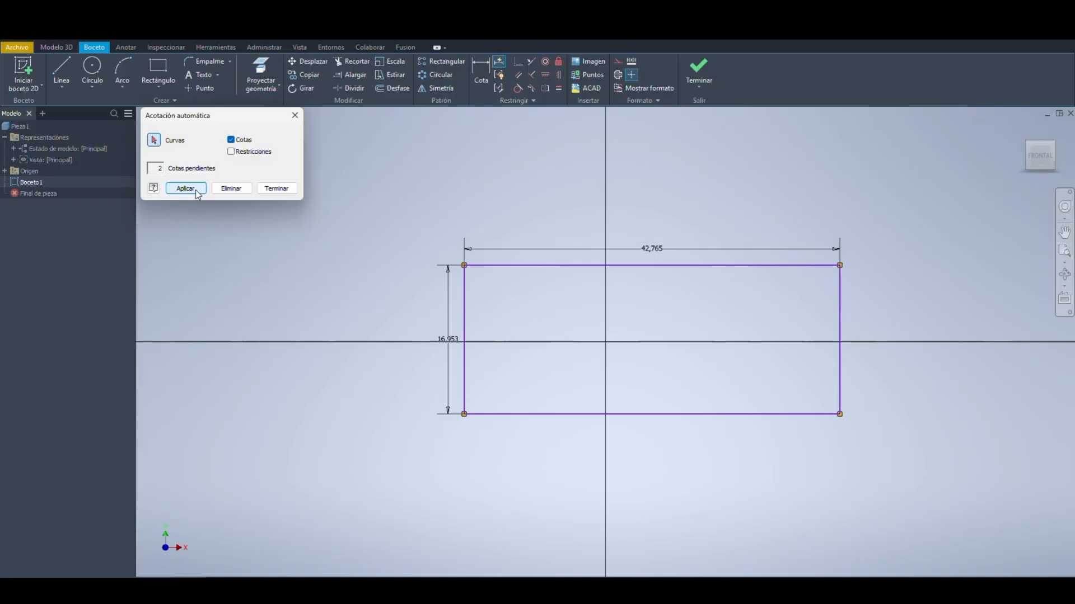
click(247, 188)
click(261, 189)
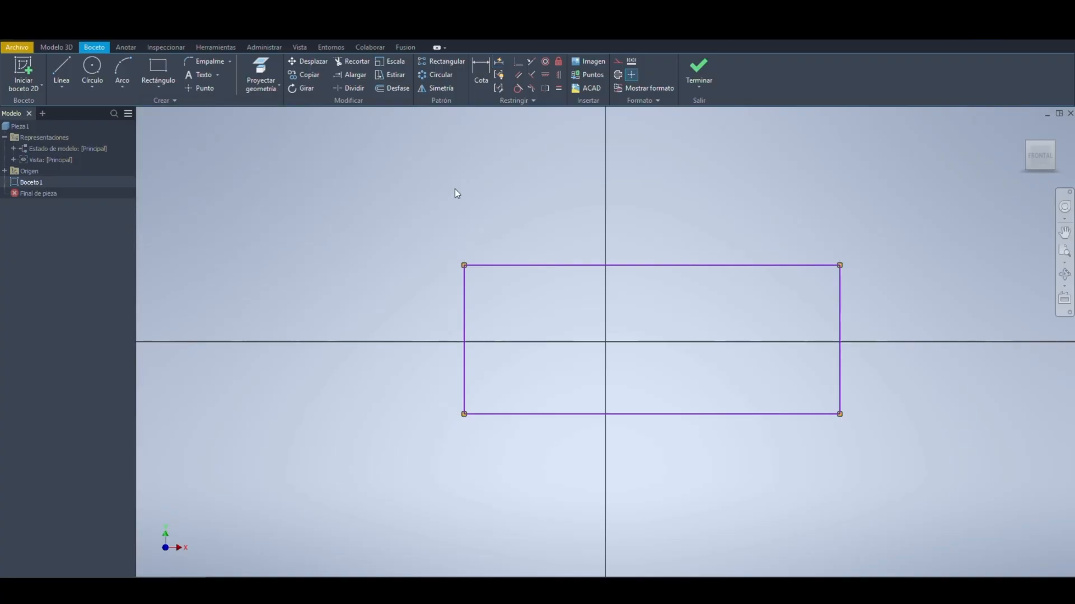
Step: Automatically dimension the rectangle's width and height again with constraints excluded and close the command
click(500, 63)
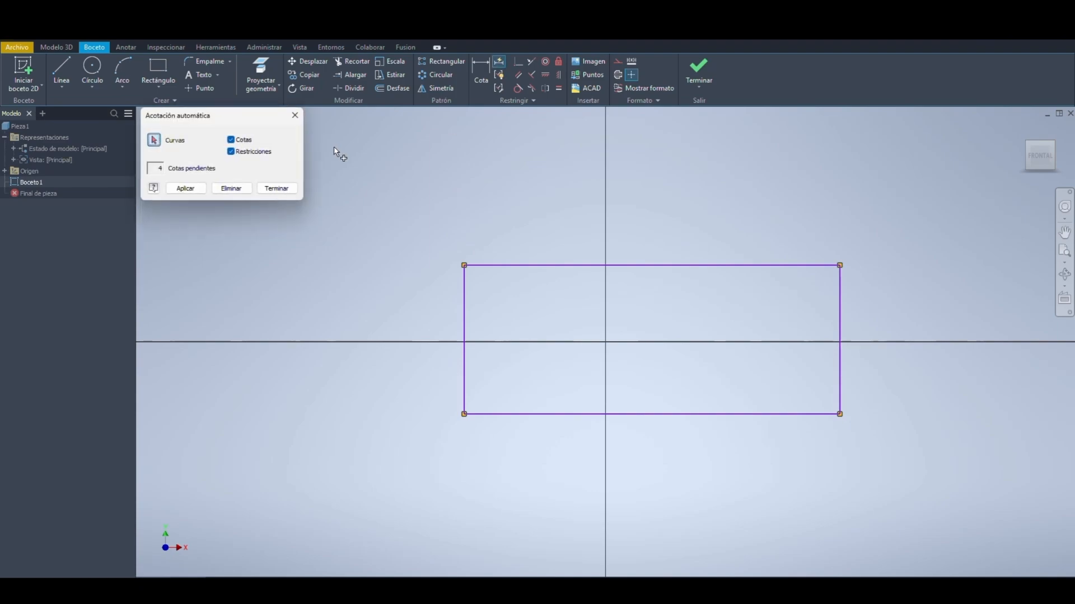
click(231, 152)
click(185, 189)
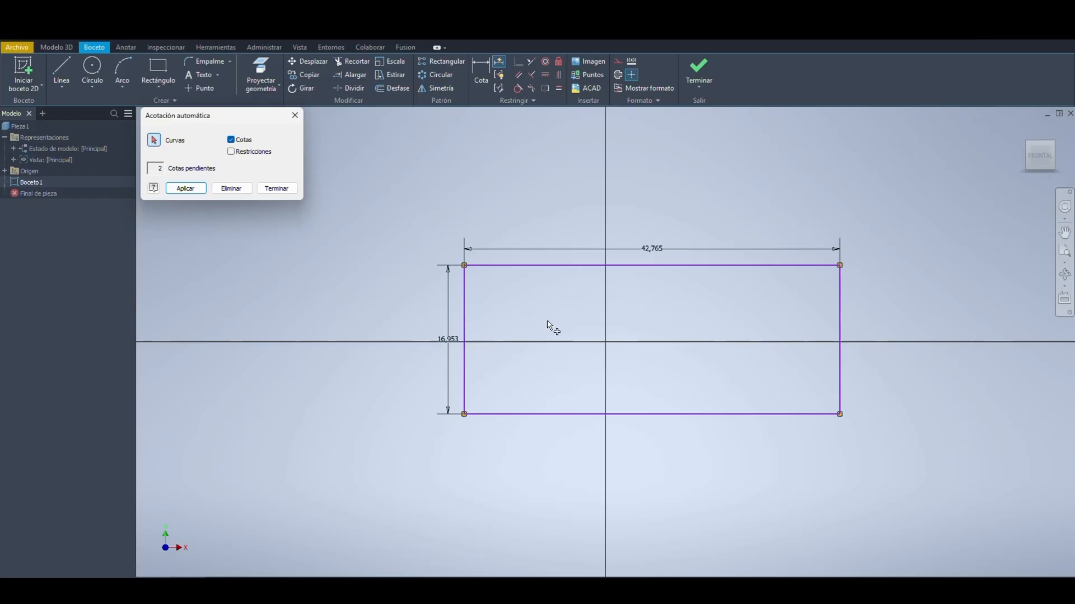
key(Escape)
click(666, 264)
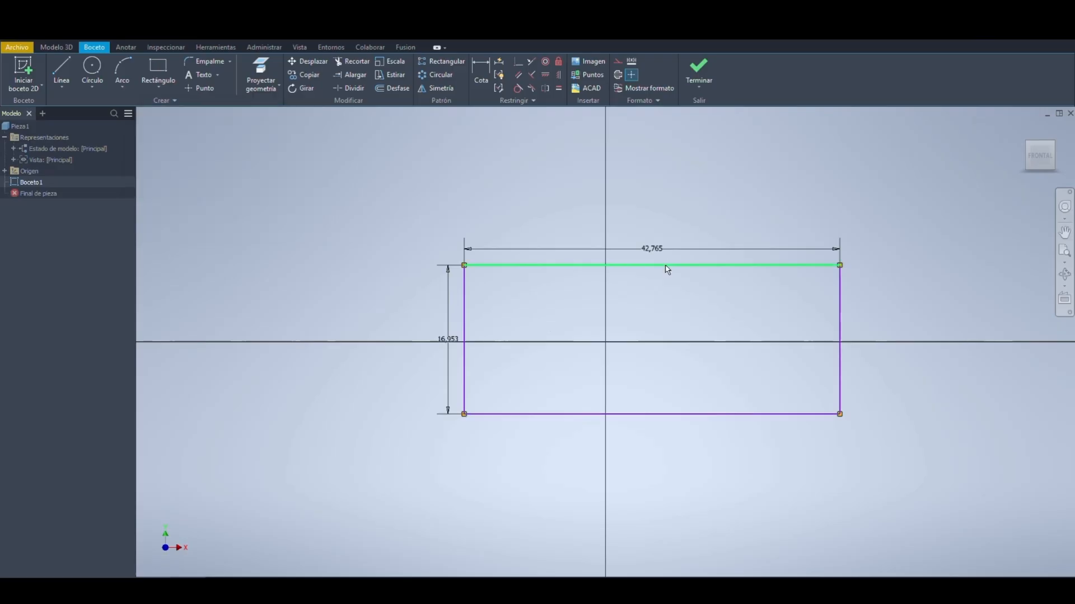
click(657, 283)
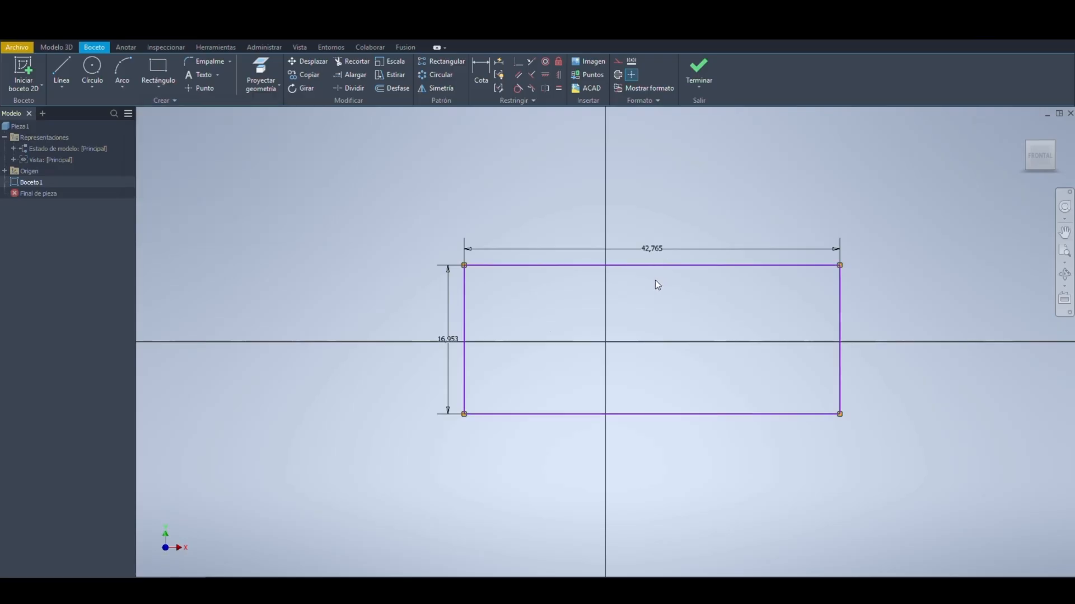
Step: Delete the rectangle's width and height dimensions
click(642, 256)
key(Delete)
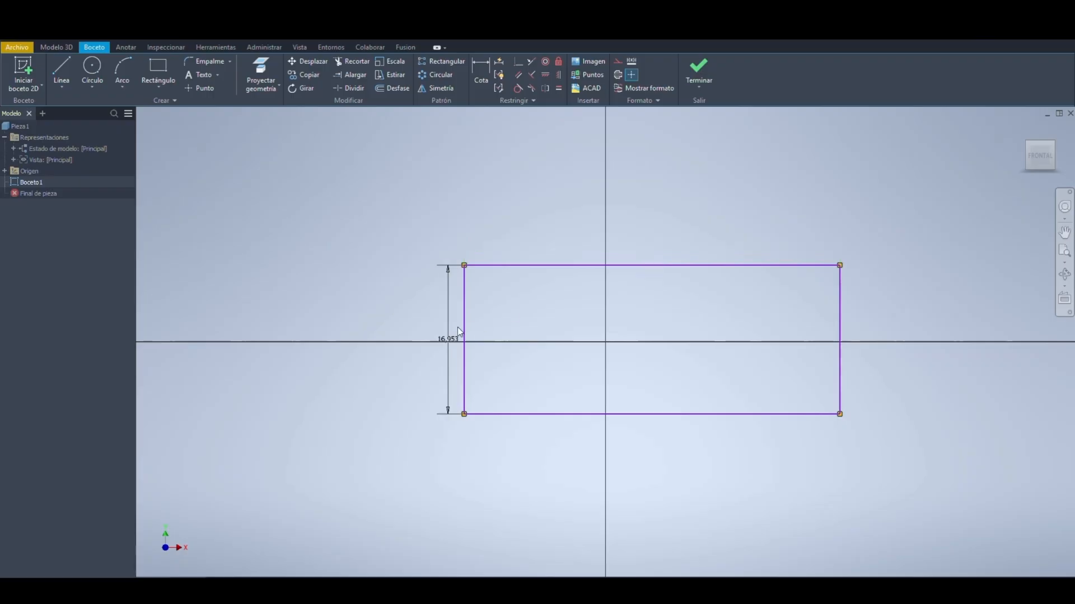
click(454, 338)
key(Delete)
Step: Delete the coincident constraints at all four corners of the rectangle
click(463, 268)
right_click(462, 267)
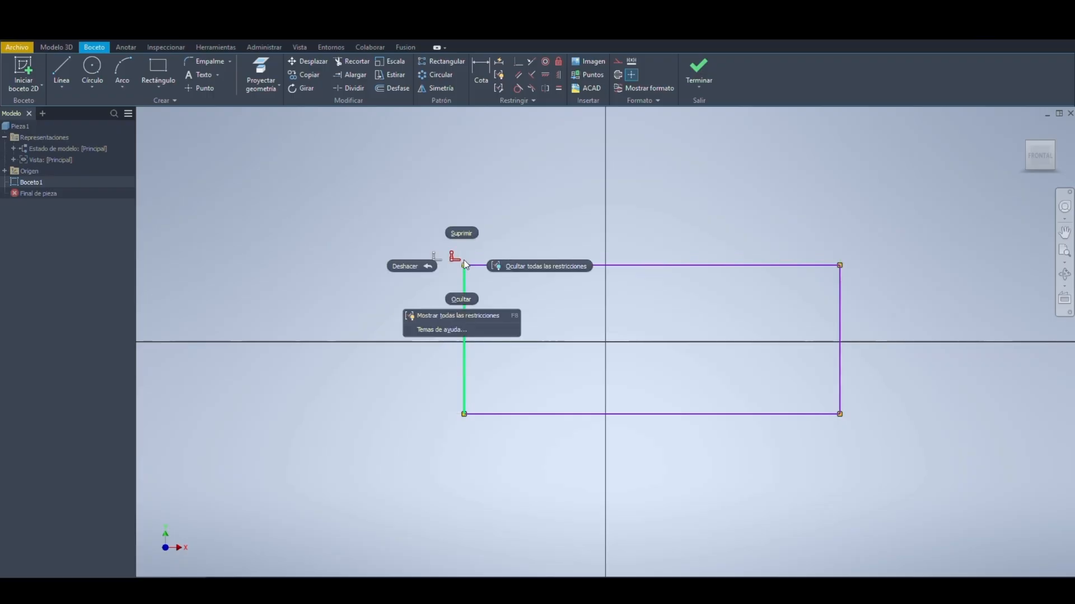
click(466, 235)
right_click(464, 413)
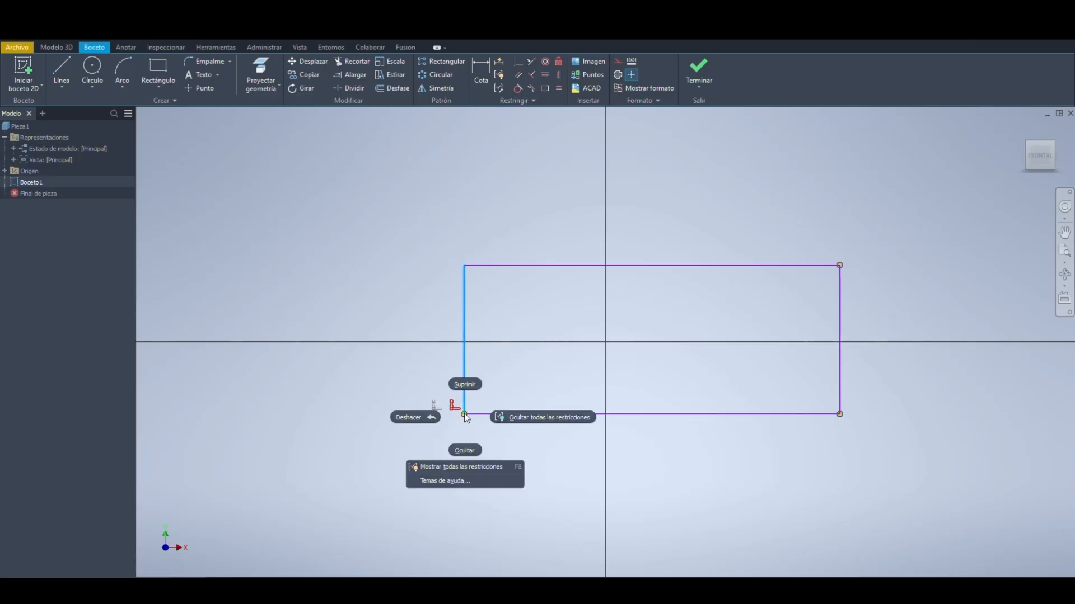
click(464, 389)
click(838, 415)
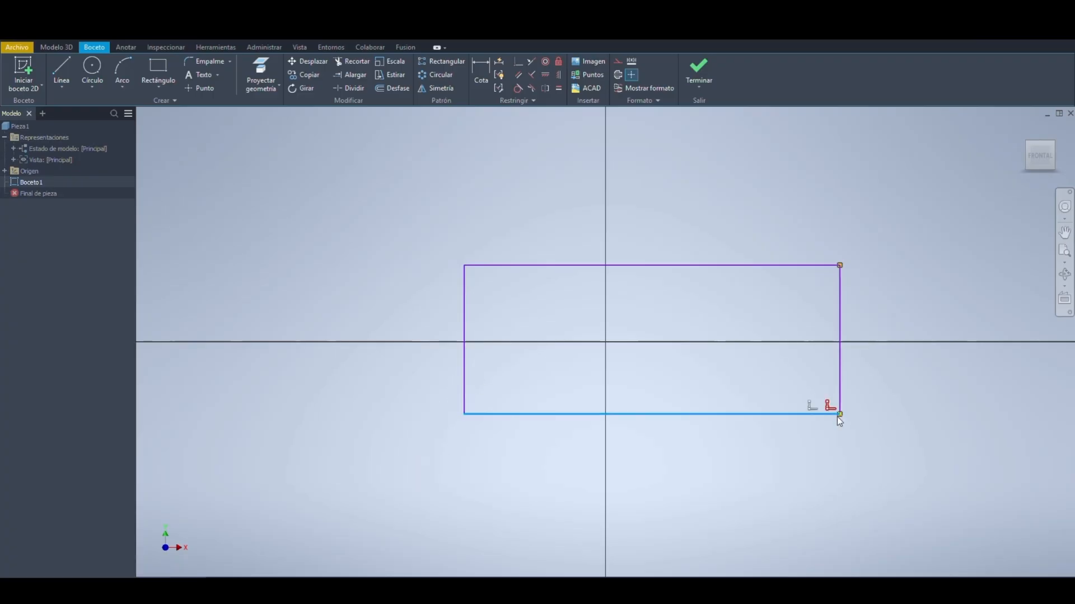
right_click(837, 417)
click(835, 384)
click(840, 268)
right_click(841, 263)
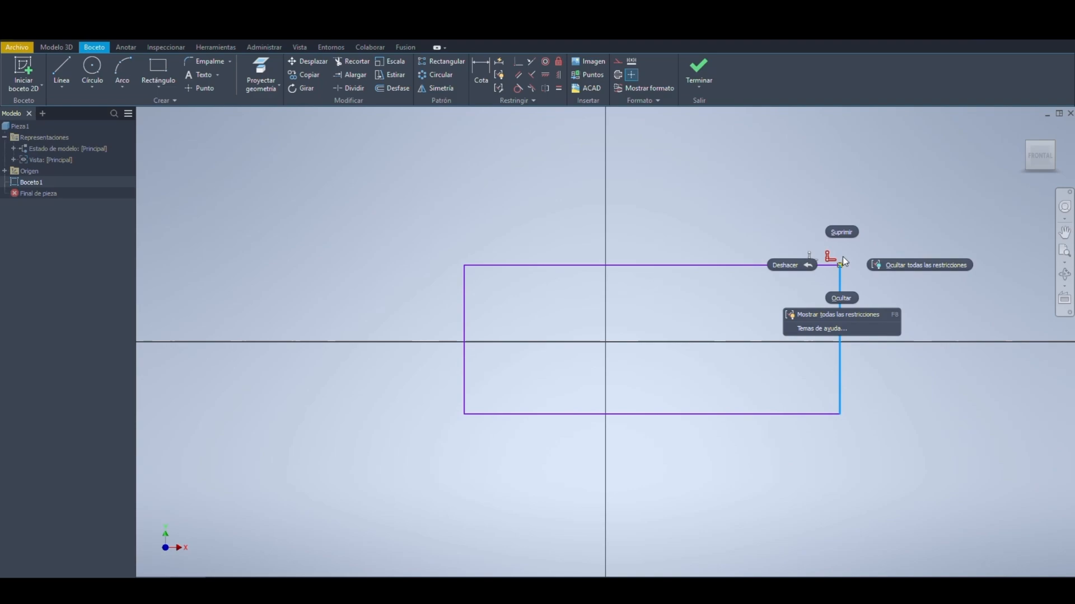
click(844, 226)
Step: Apply automatic dimensions without constraints to the four unconnected rectangle lines and close the command
middle_drag(712, 242, 630, 218)
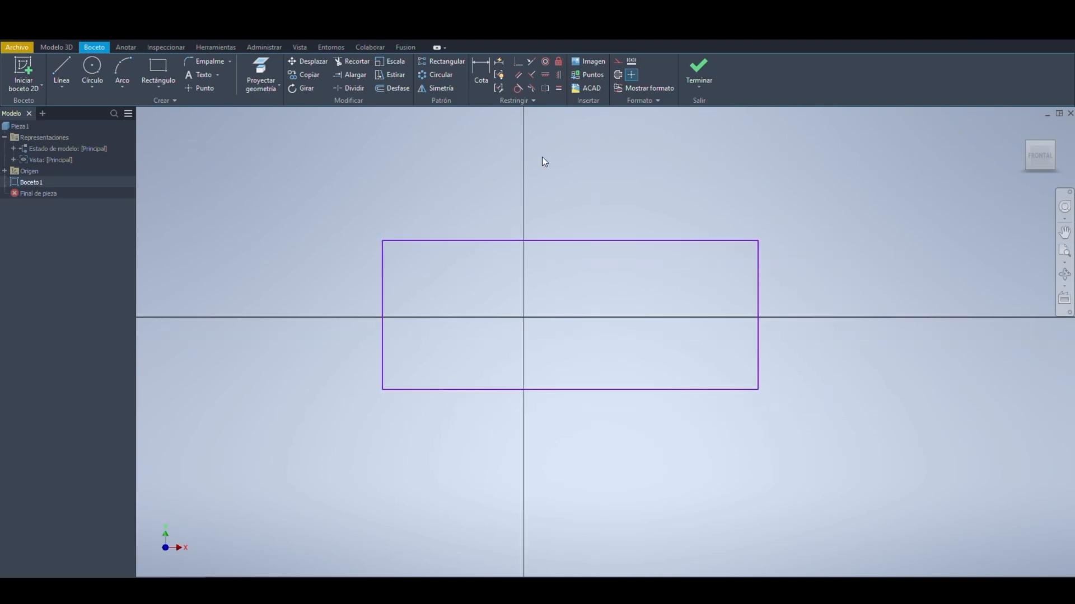
click(499, 66)
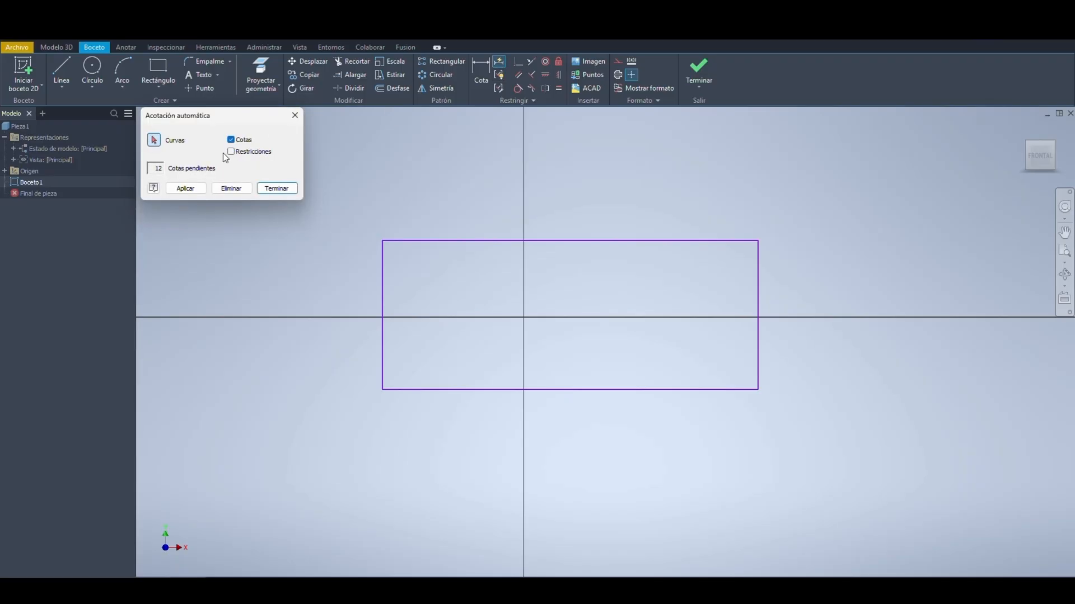
click(187, 189)
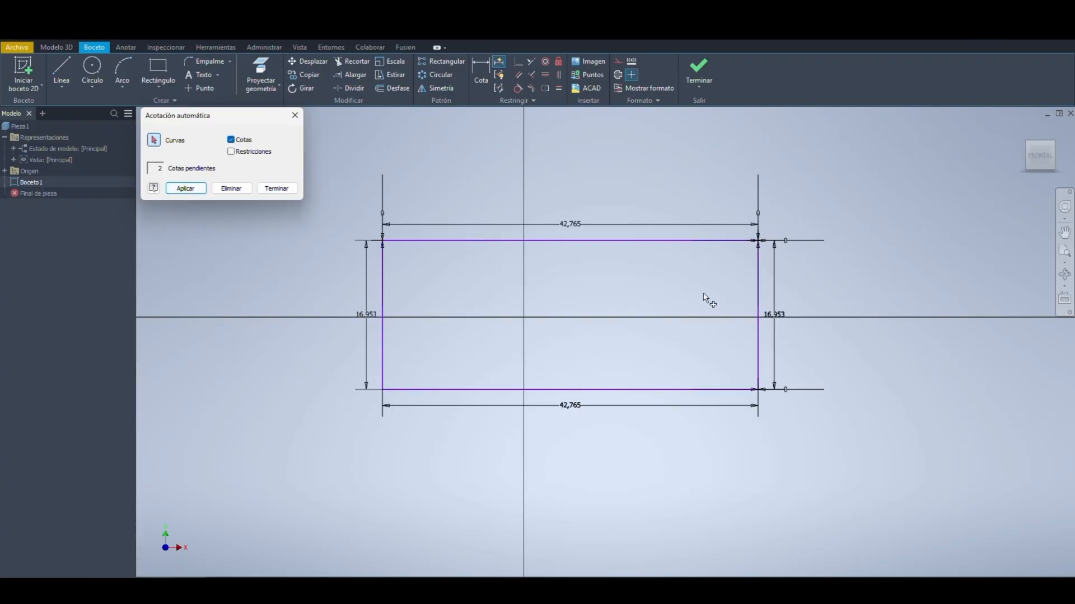
key(Escape)
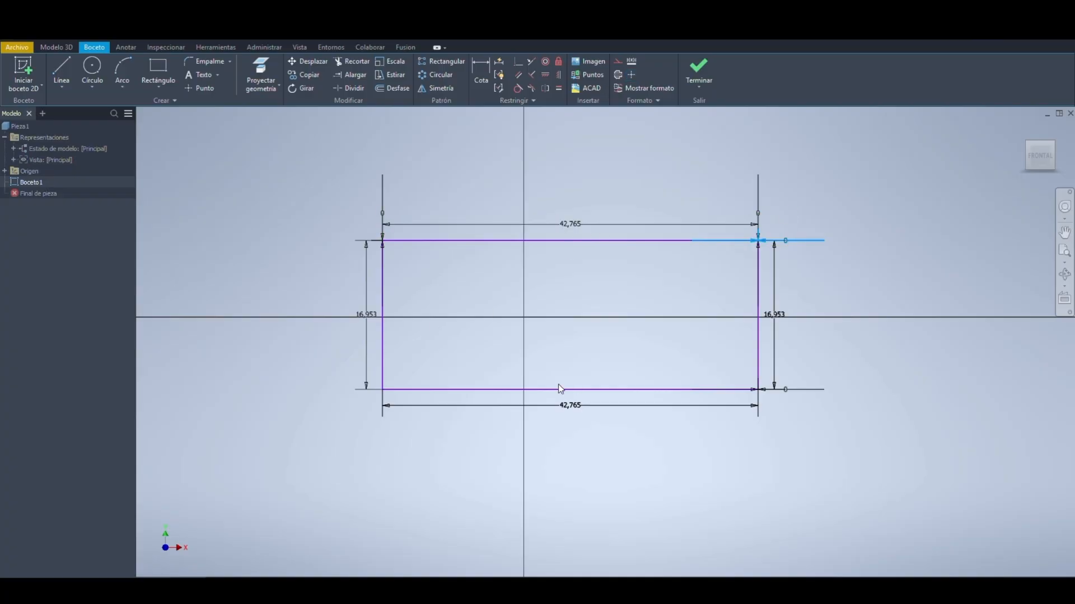
Step: Spread the generated width, height and zero-value dimensions apart around the rectangle so that the overlapping ones are separated
click(569, 407)
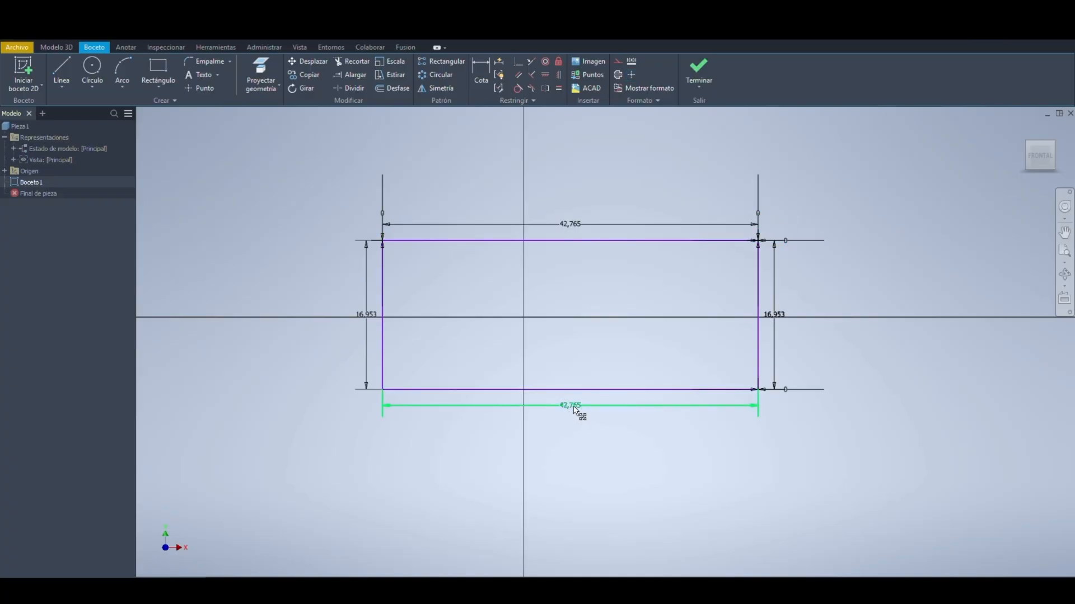
drag(571, 407, 575, 450)
drag(580, 227, 505, 301)
click(401, 222)
drag(384, 212, 471, 177)
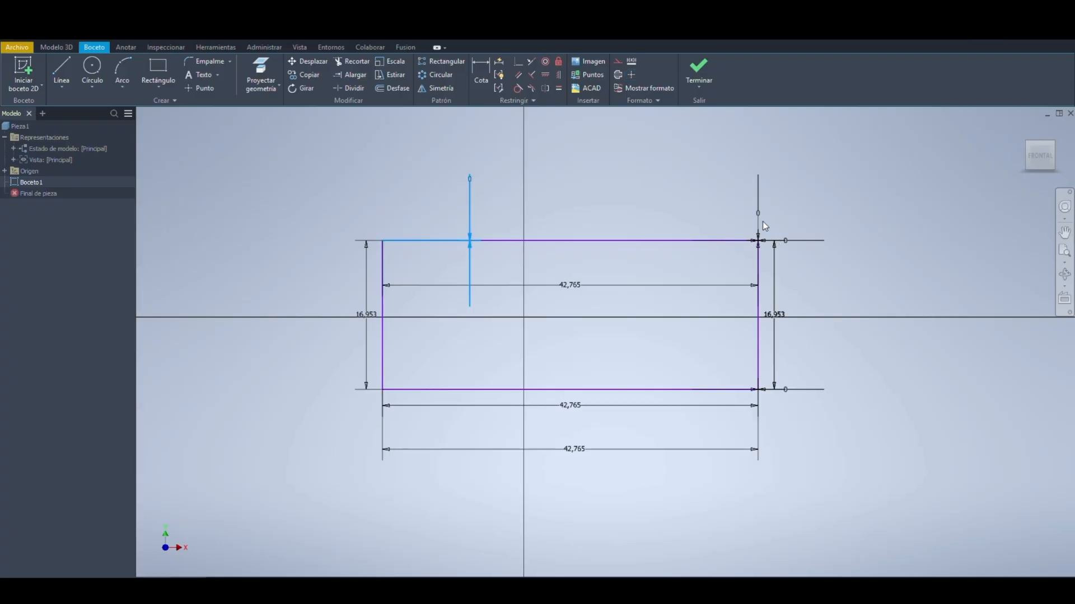
drag(760, 229, 694, 214)
drag(786, 245, 785, 273)
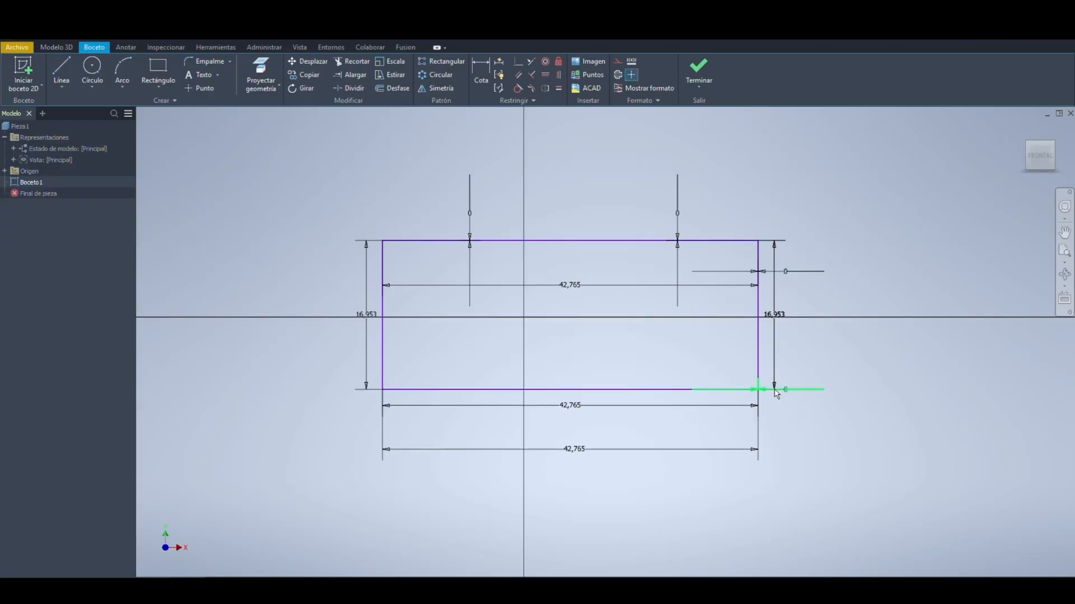
drag(783, 392, 810, 431)
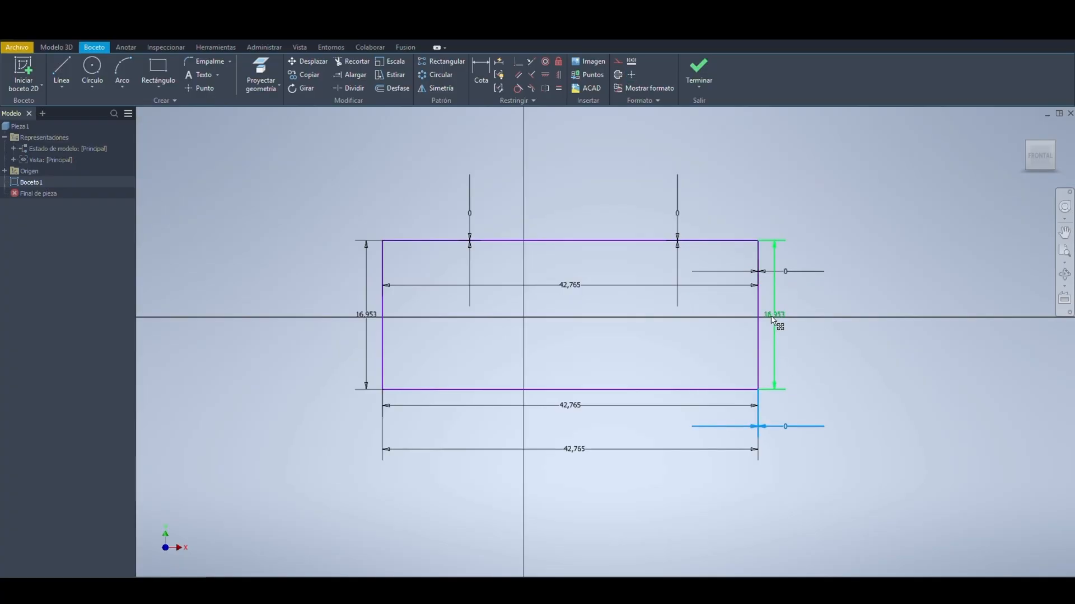
drag(775, 320, 887, 318)
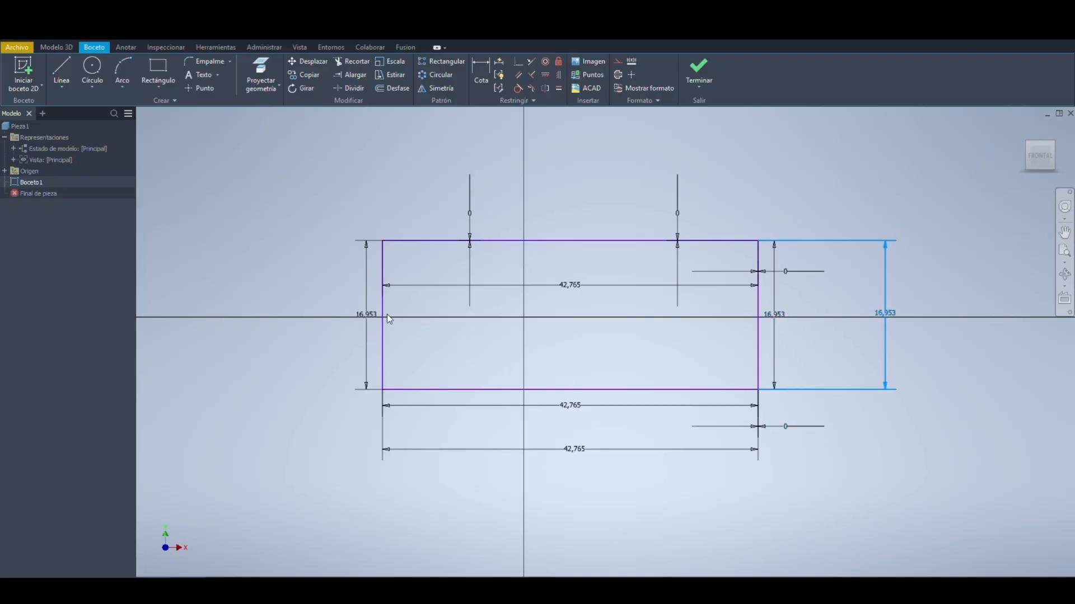
drag(387, 316, 329, 317)
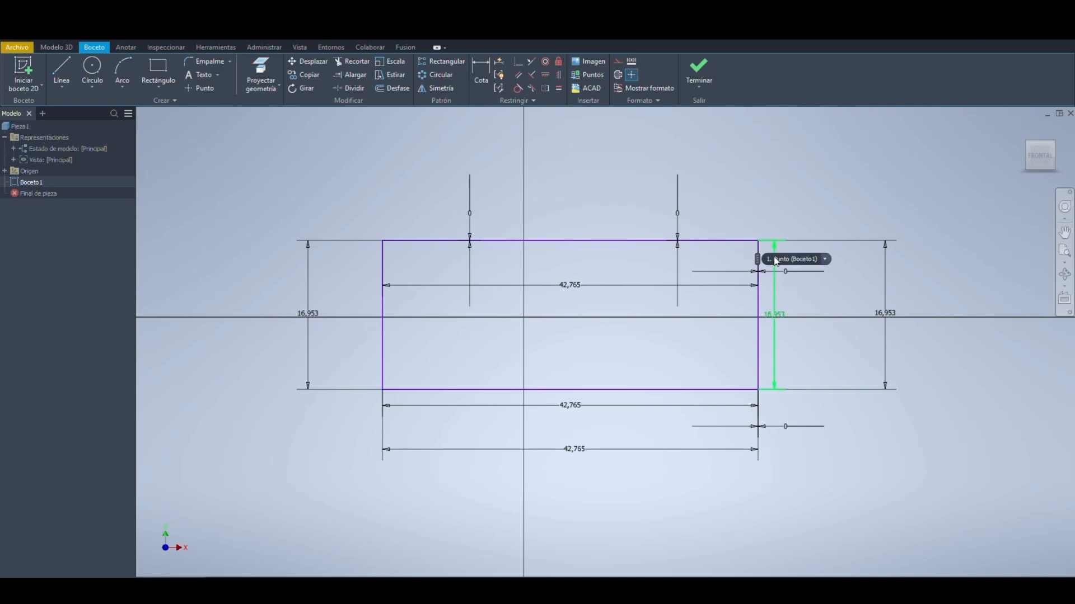
Step: Move the rectangle slightly downward by its upper right corner
click(684, 224)
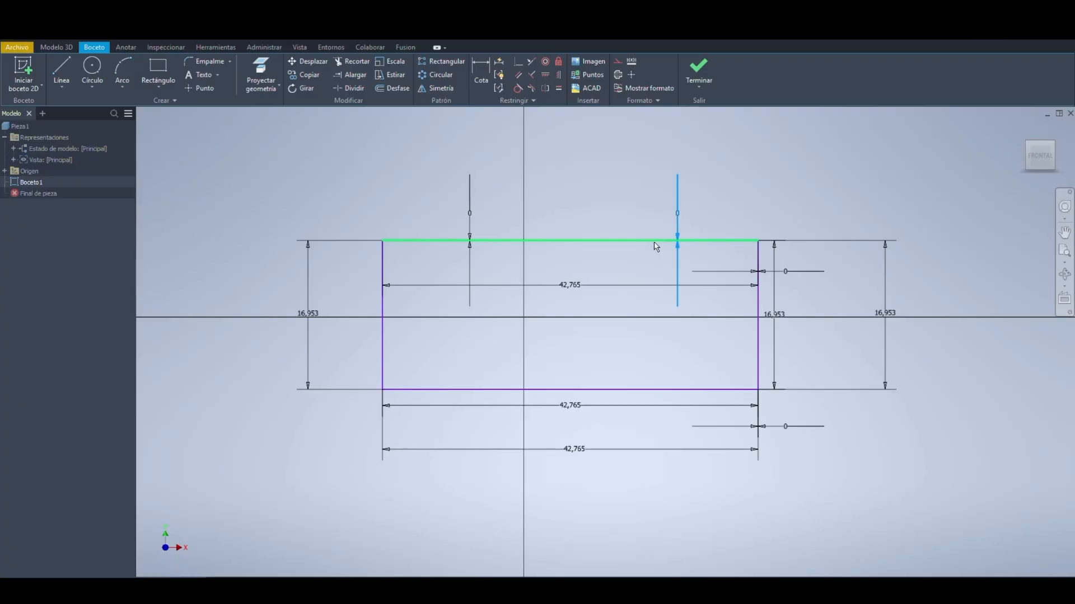
key(Escape)
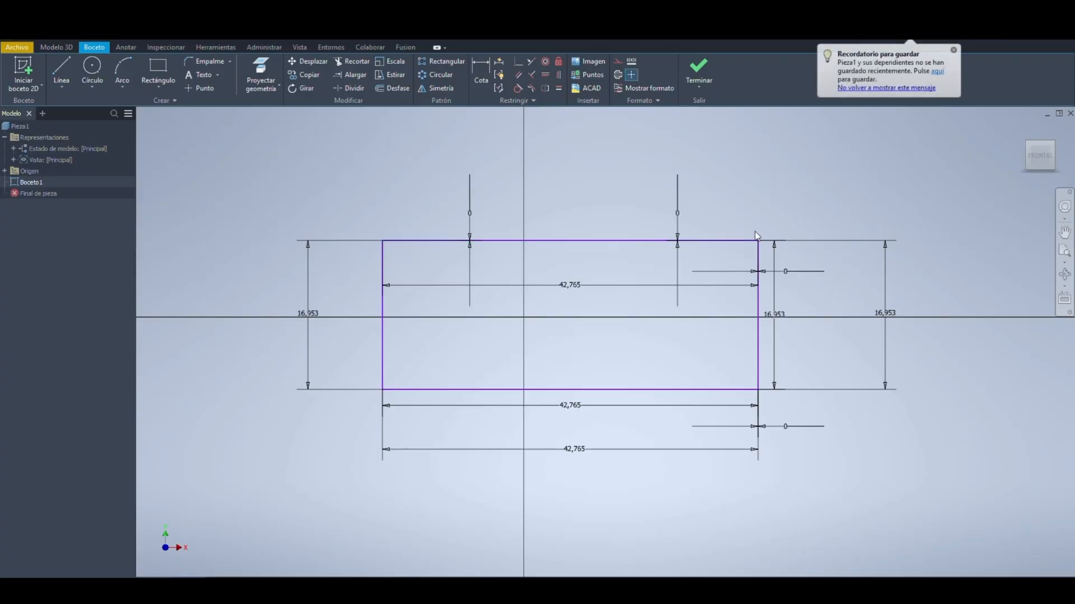
drag(757, 240, 756, 252)
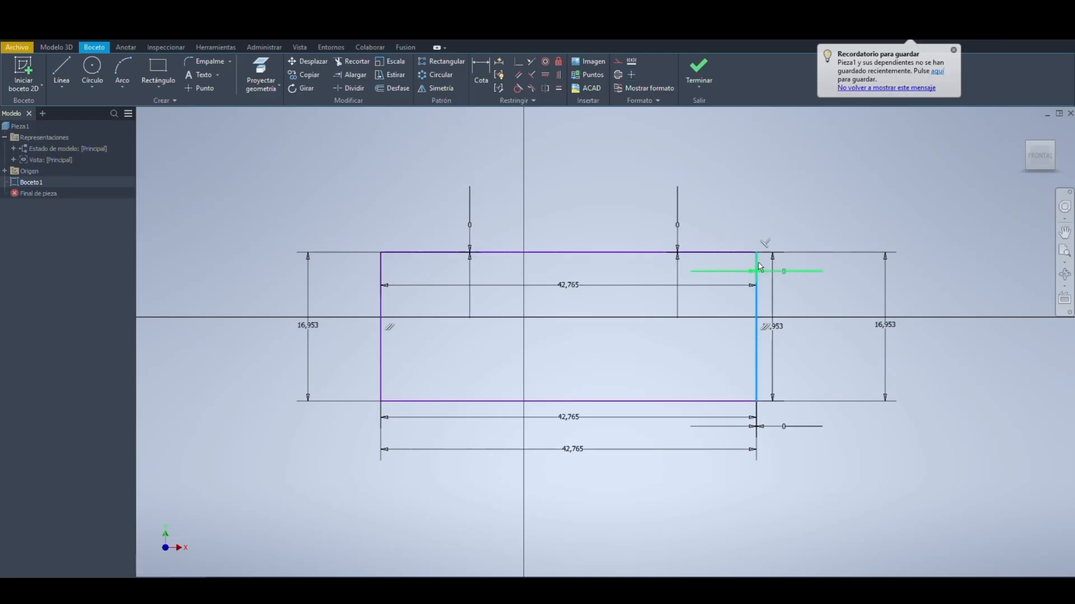
Step: Delete the rectangle's right vertical line and the height dimension remaining beside it
click(756, 292)
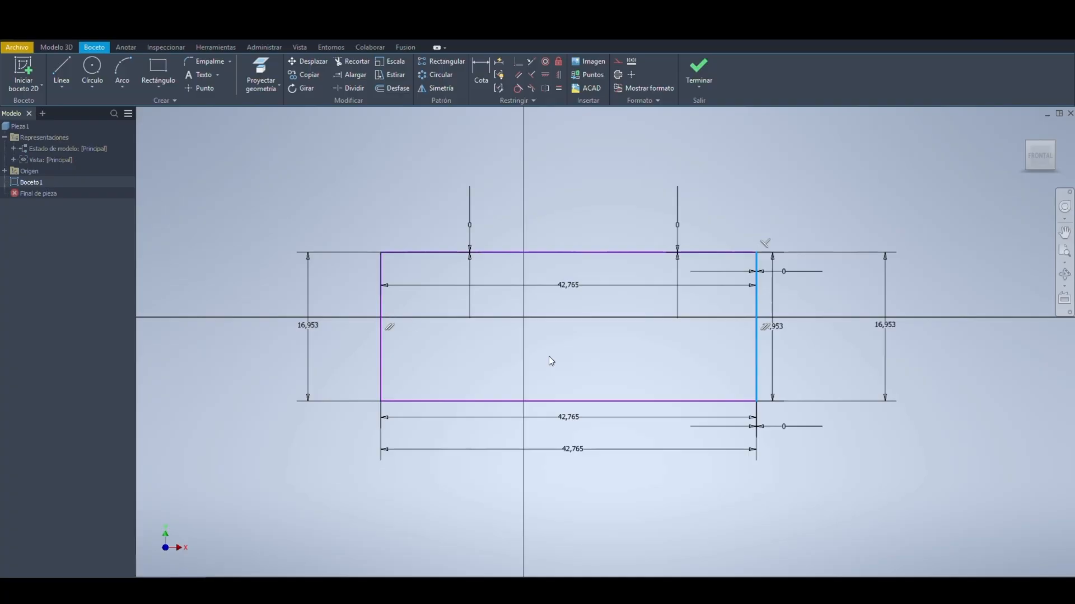
key(Delete)
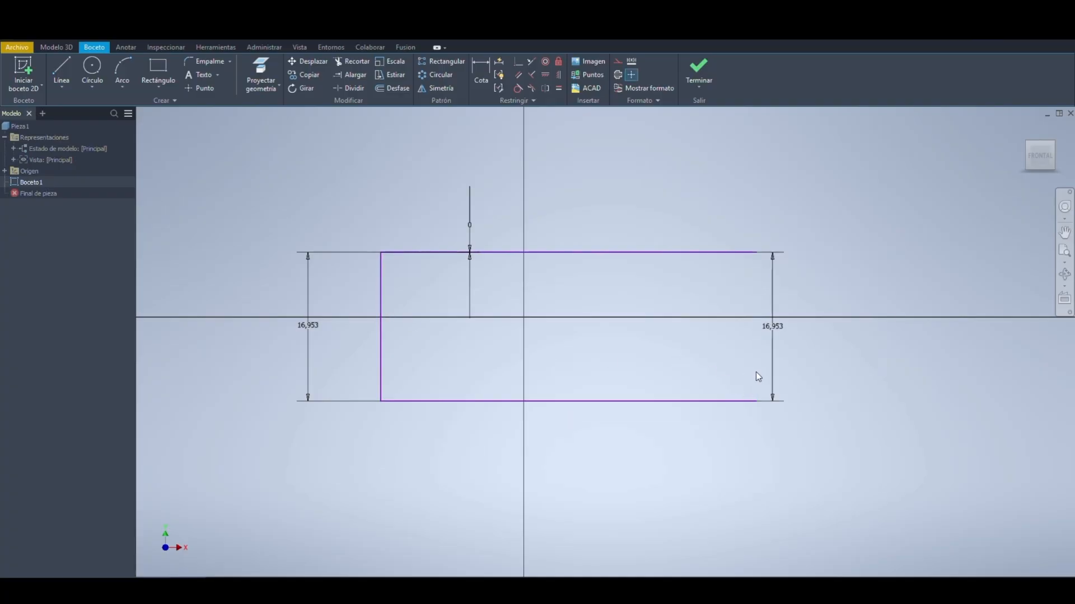
click(782, 327)
key(Delete)
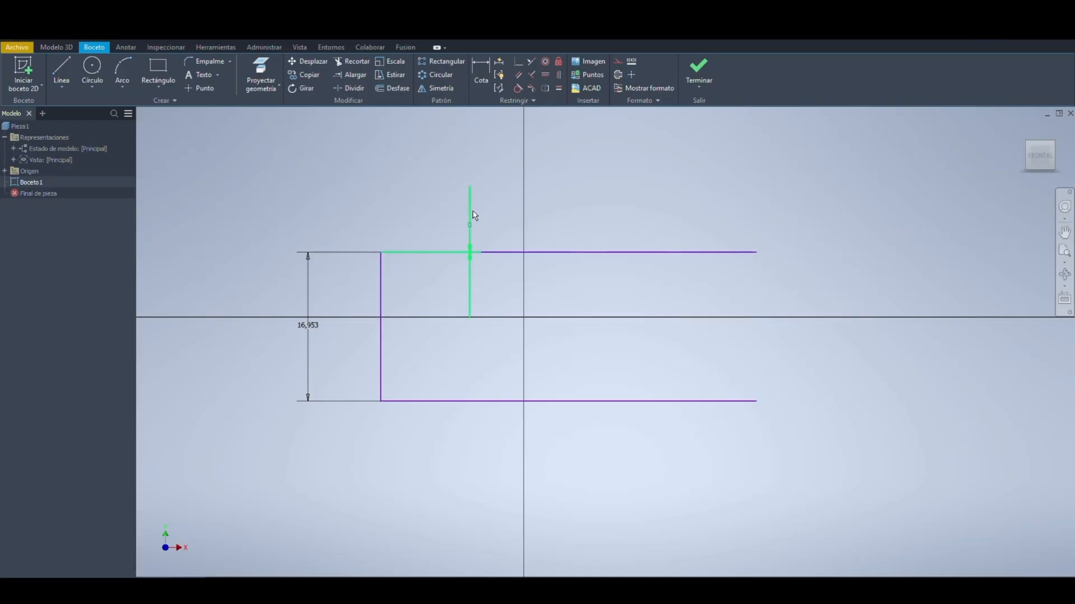
Step: Delete the zero-value dimension and the height dimension remaining at the open rectangle's left side
click(471, 216)
key(Delete)
click(309, 340)
key(Delete)
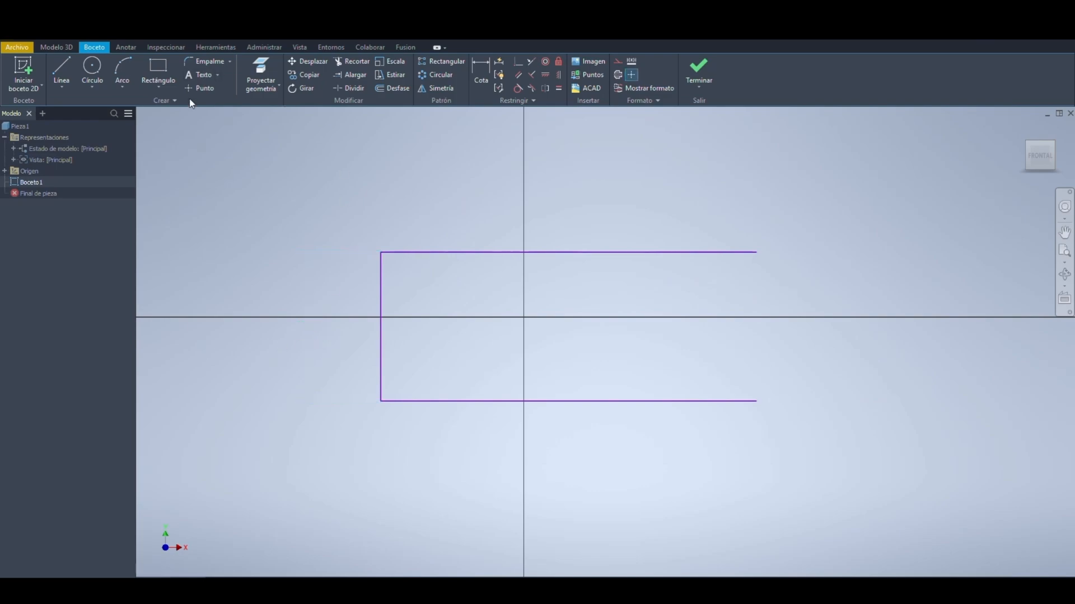
Step: Draw a vertical line upward from the lower line's right endpoint, stopping about 3.7 mm below the upper line
key(l)
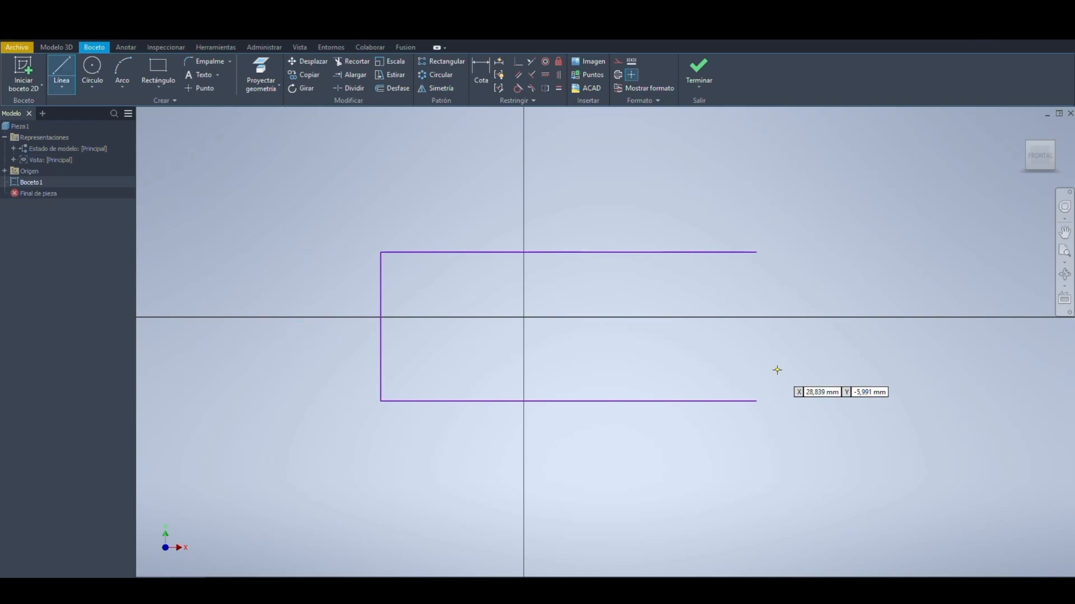
click(756, 400)
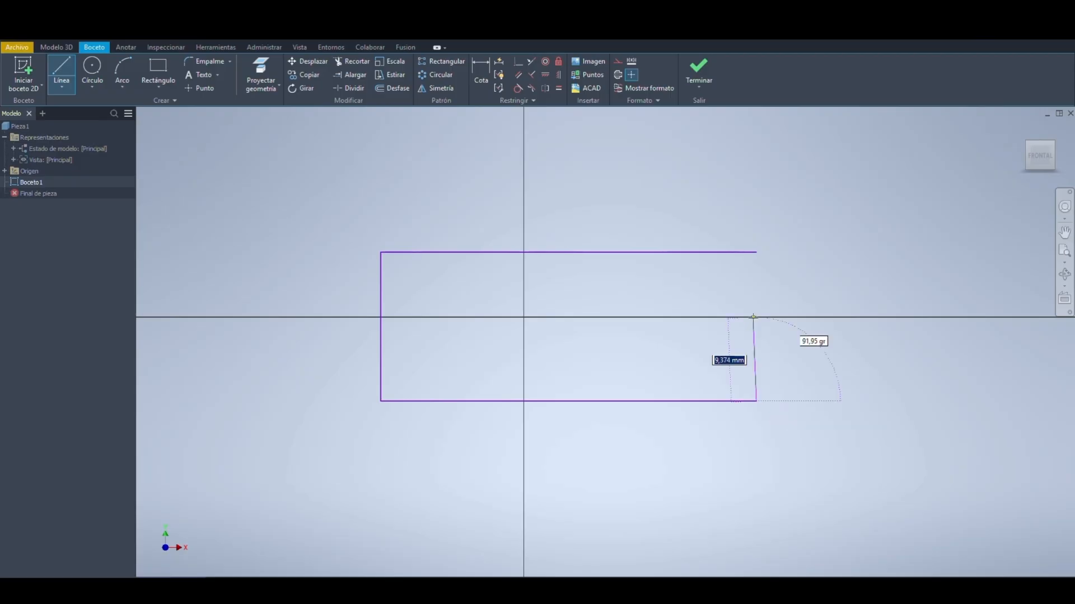
click(756, 285)
key(Escape)
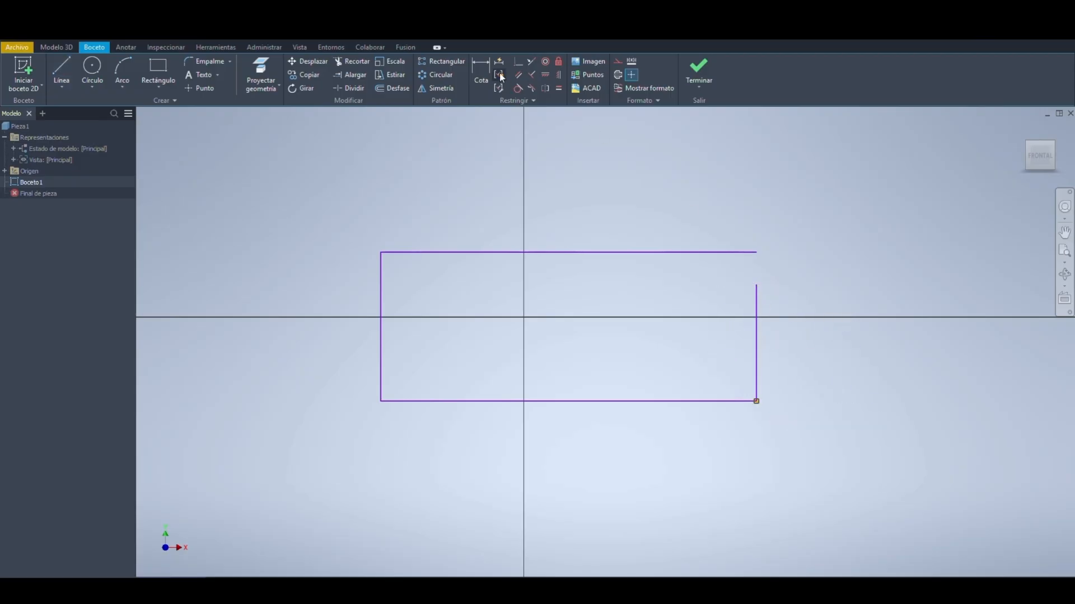
Step: Apply automatic dimensions without constraints to the rectangle with the shortened right side and close the command
click(499, 63)
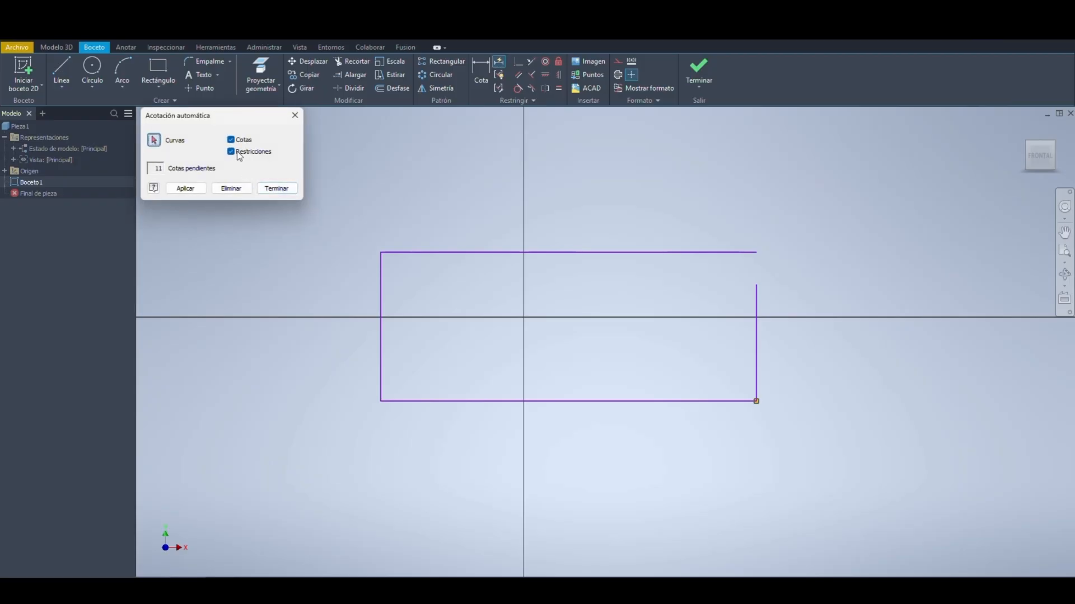
click(231, 152)
click(182, 189)
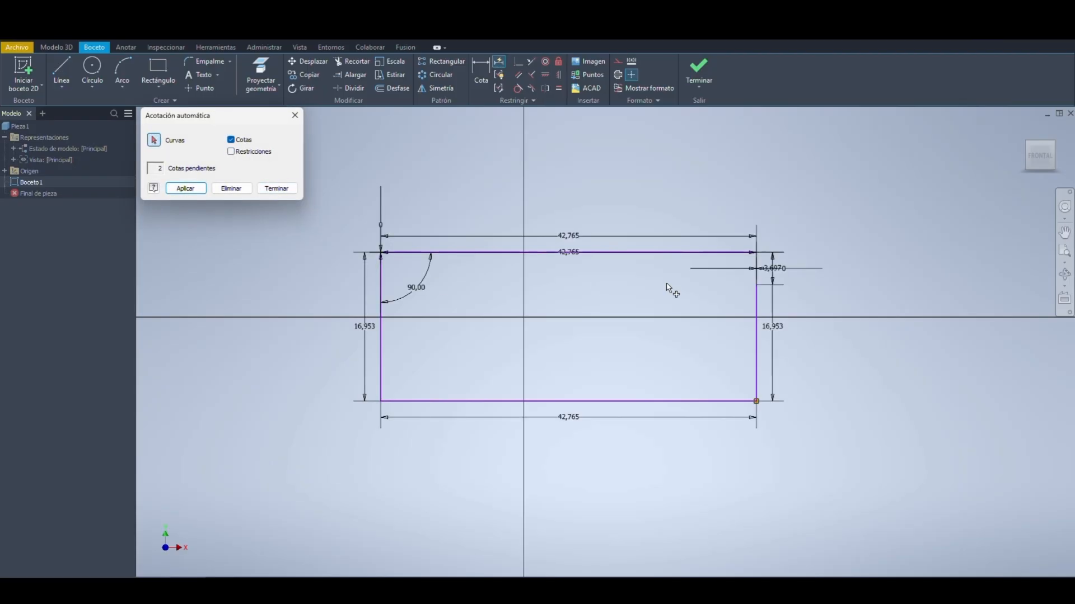
key(Escape)
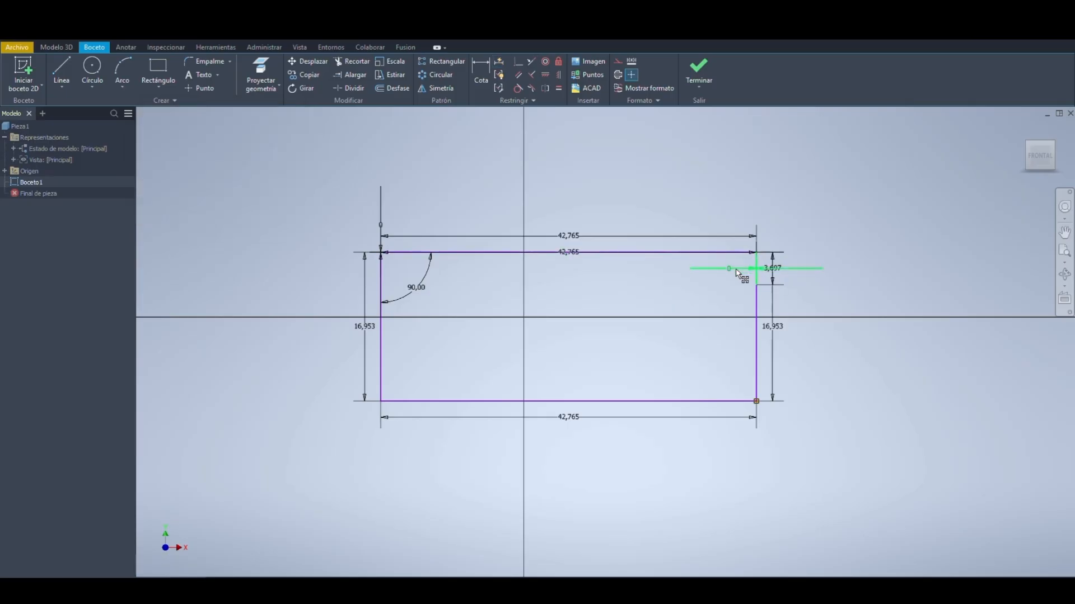
Step: Separate the overlapping dimensions at the right side: zero-value one above, gap dimension outside, height dimension inside the rectangle
drag(732, 268, 750, 197)
click(829, 248)
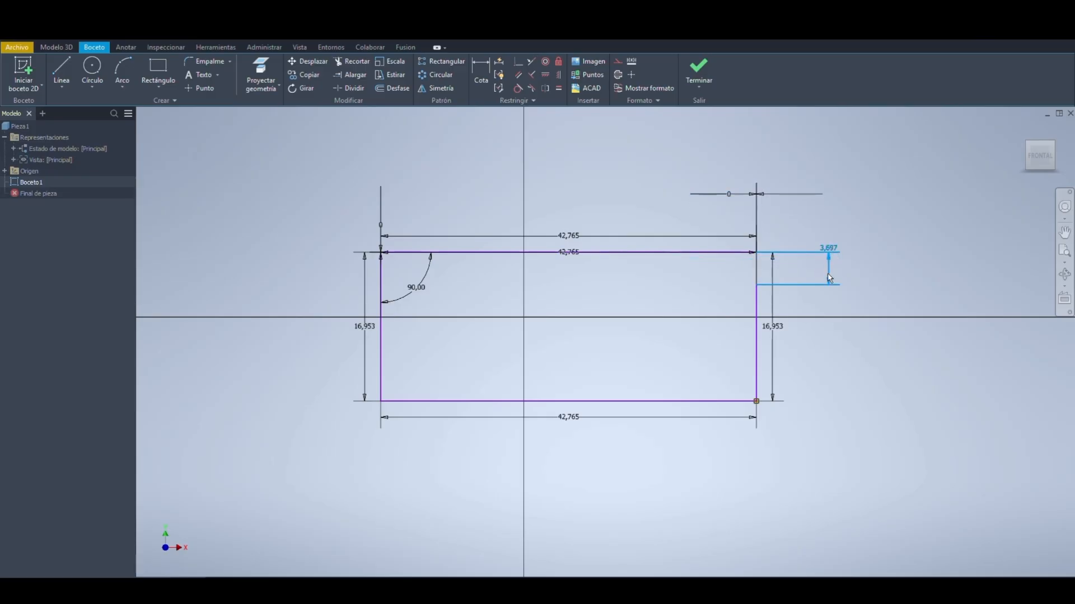
click(777, 340)
drag(784, 338, 688, 336)
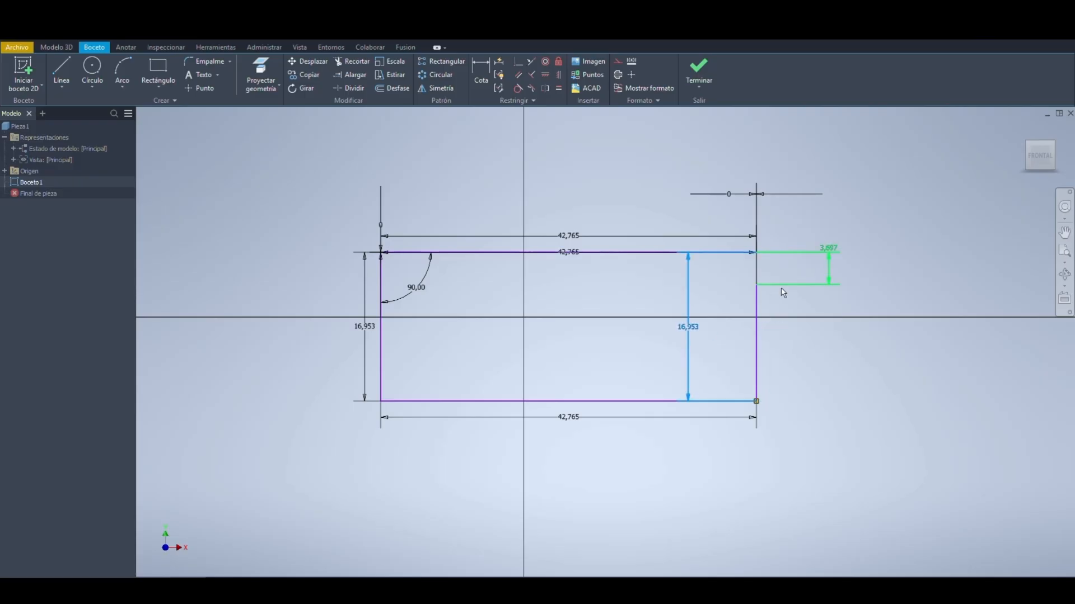
click(827, 251)
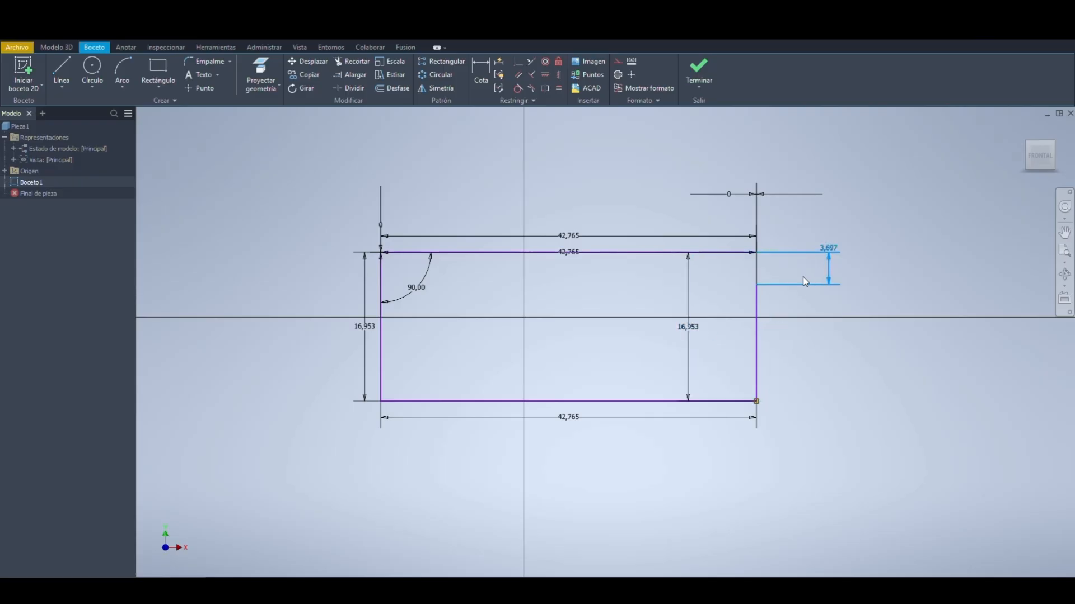
click(825, 252)
drag(826, 252, 781, 270)
Step: Examine the gap between the right line's upper endpoint and the upper line's end at close range
scroll(763, 281, down, 4)
scroll(762, 281, up, 7)
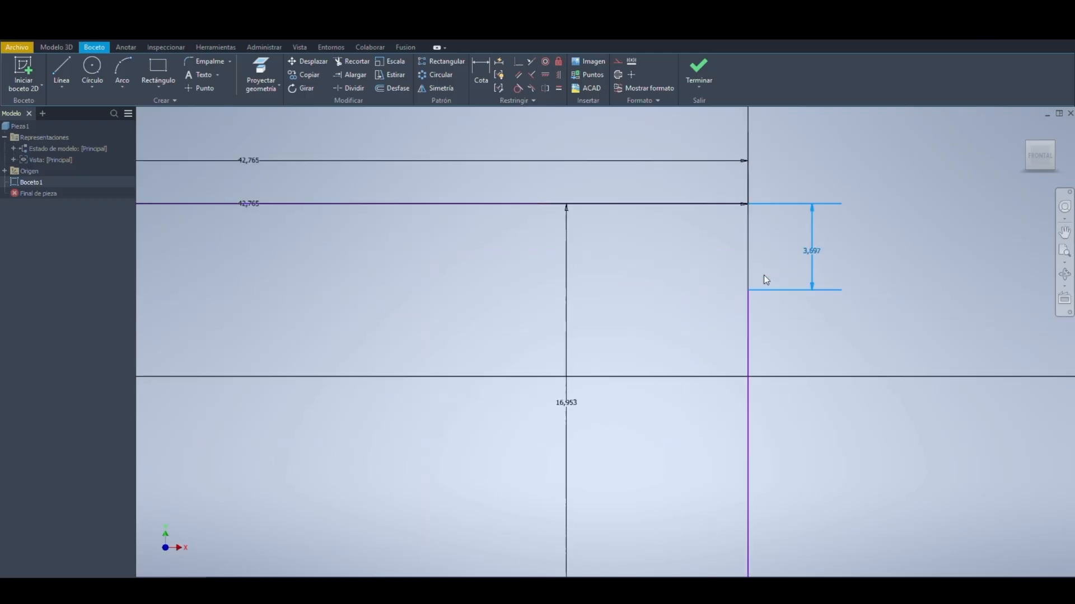
scroll(764, 275, up, 3)
middle_drag(749, 301, 711, 370)
click(696, 380)
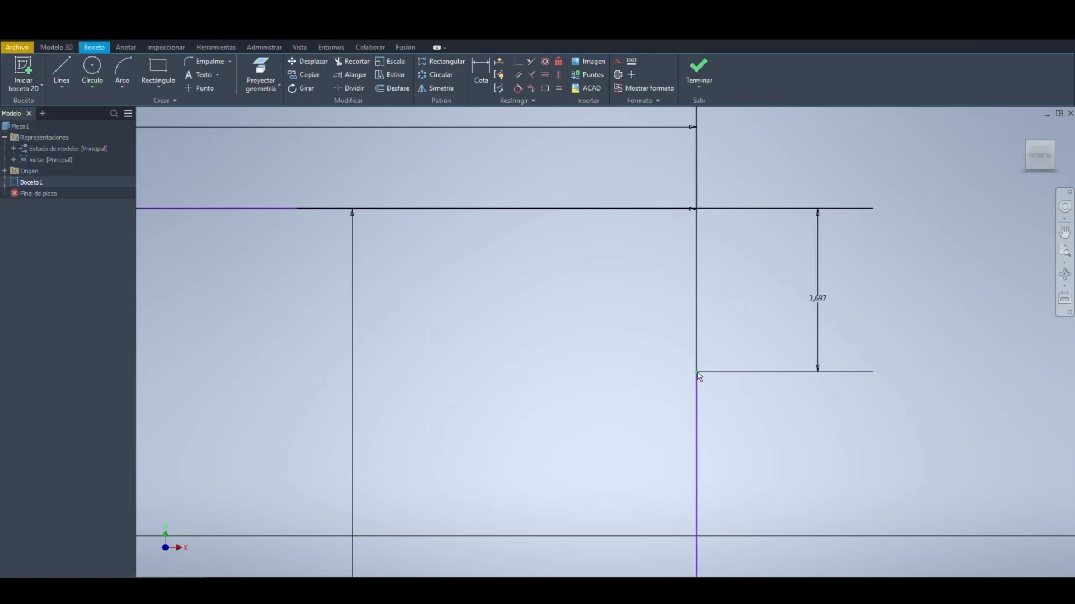
scroll(669, 224, up, 4)
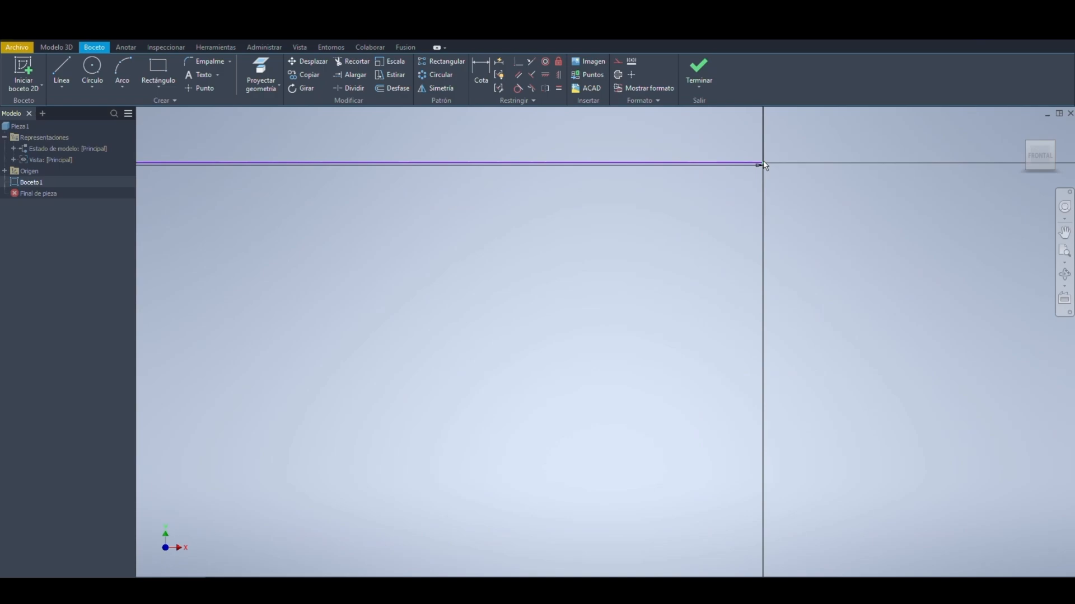
scroll(755, 169, down, 8)
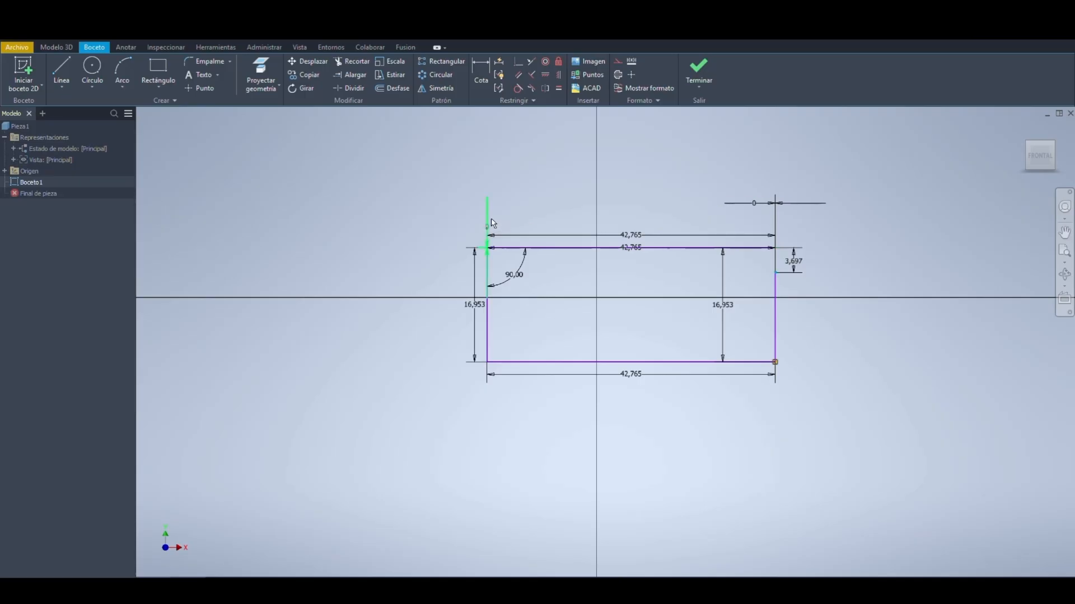
Step: Reposition the two zero-value dimensions, one beside the right vertical line and the other out to the rectangle's left
click(754, 204)
drag(754, 204, 839, 310)
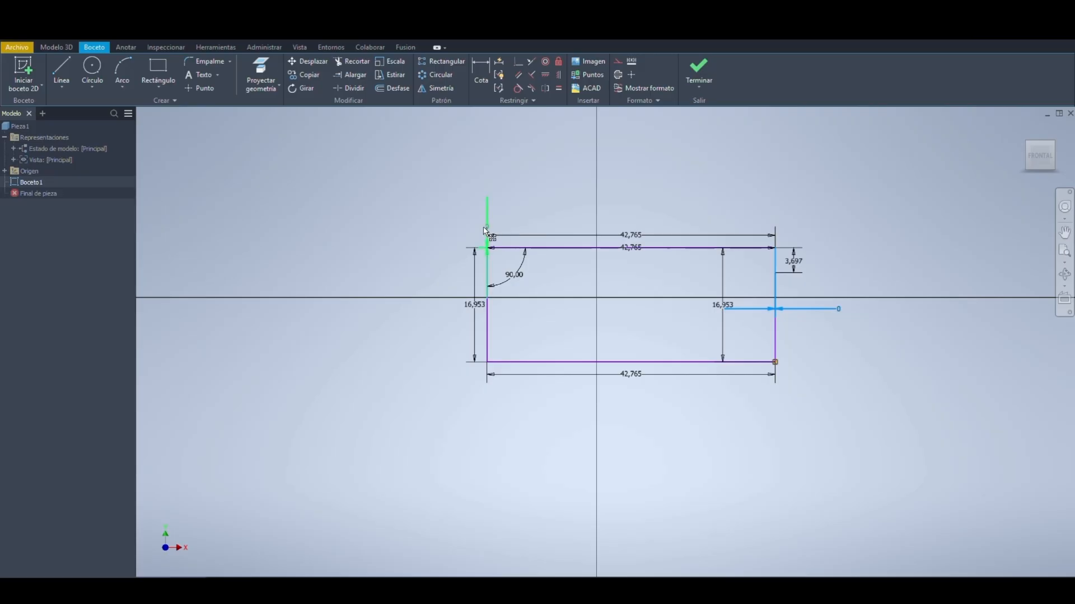
drag(487, 228, 397, 324)
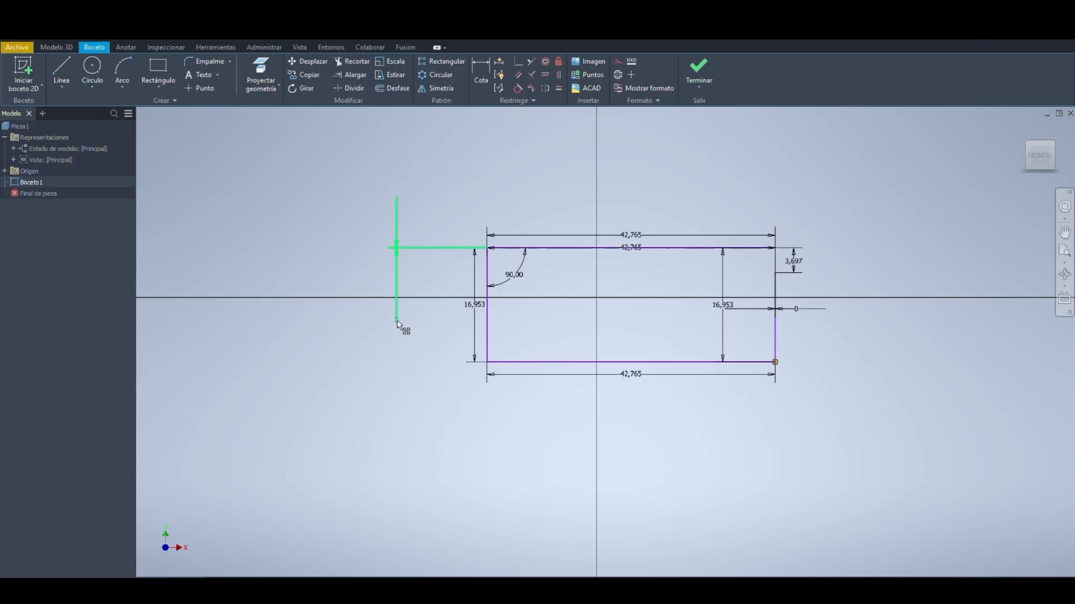
click(397, 321)
Step: Move the three width dimensions inside the rectangle and space them out below one another
click(638, 236)
drag(633, 254, 623, 320)
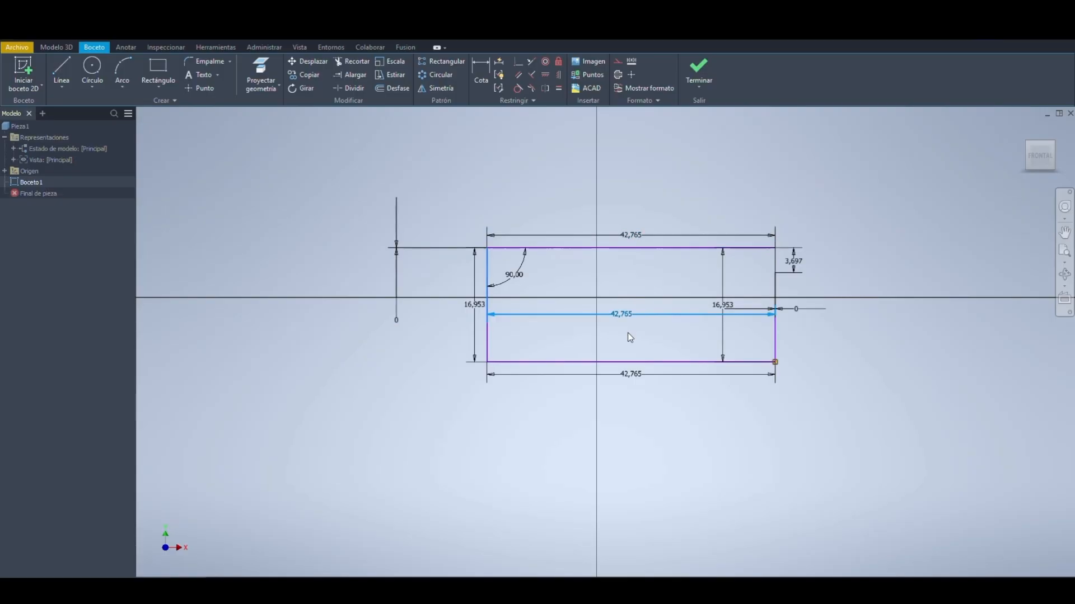
click(627, 334)
drag(634, 237, 621, 290)
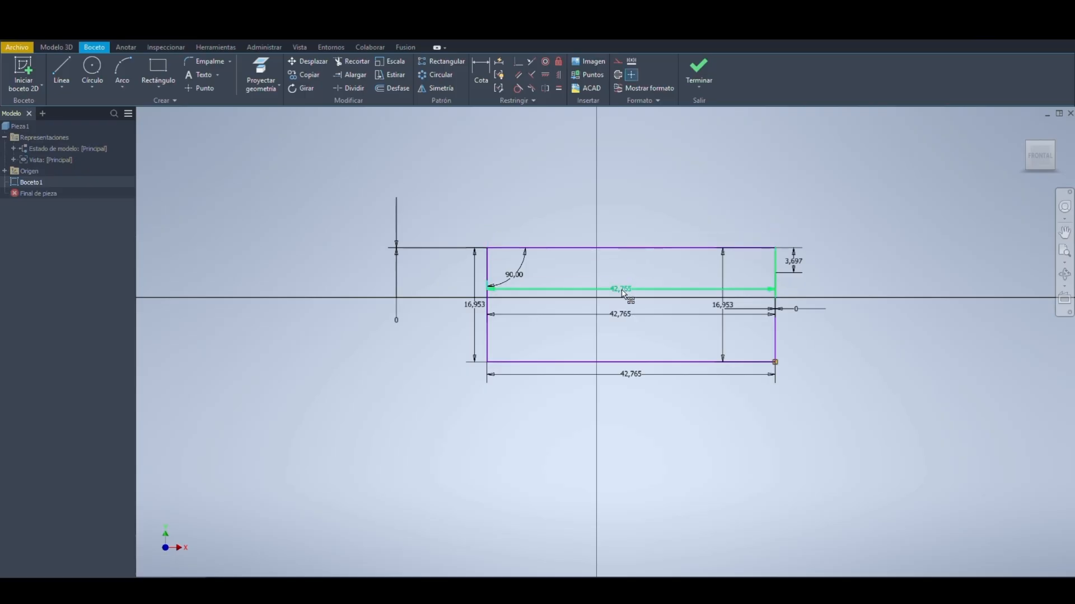
click(628, 374)
drag(629, 374, 619, 343)
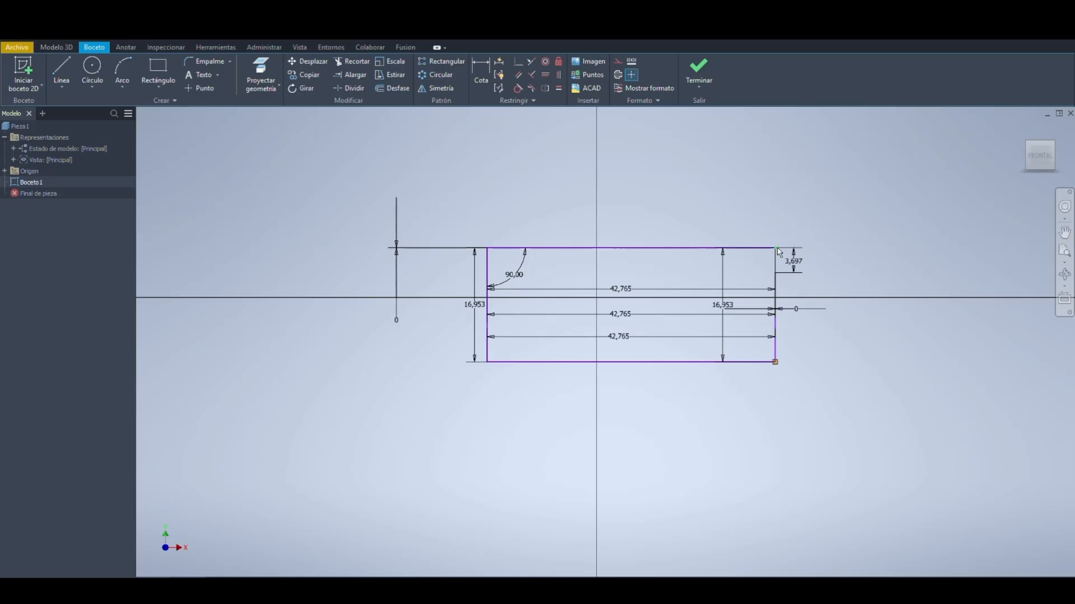
Step: Check which lines and endpoints the three width dimensions, the angle dimension and the lower right corner constraint refer to
click(621, 290)
click(622, 336)
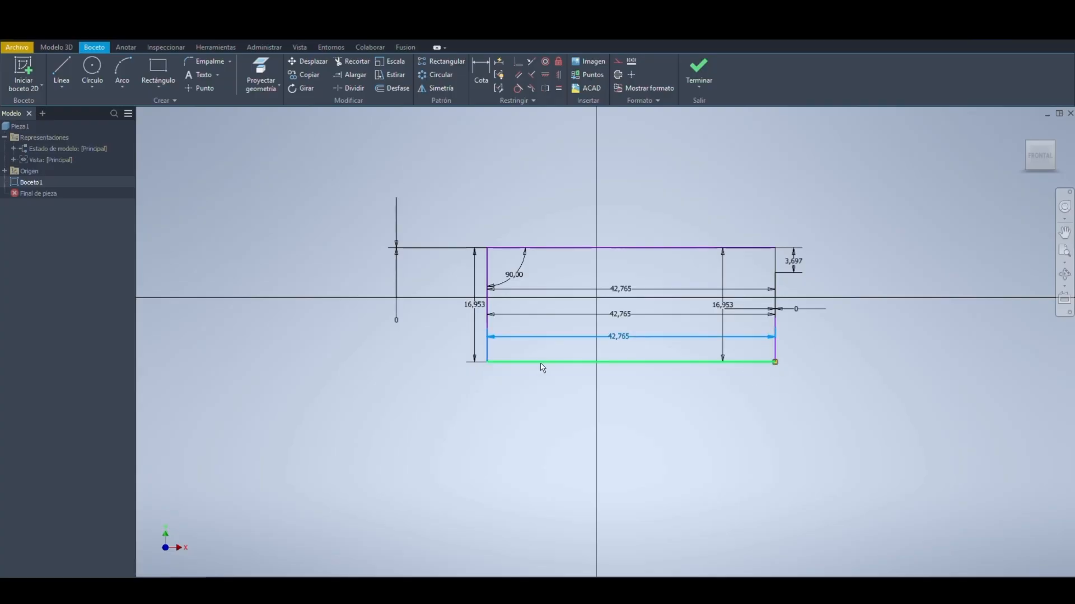
click(623, 292)
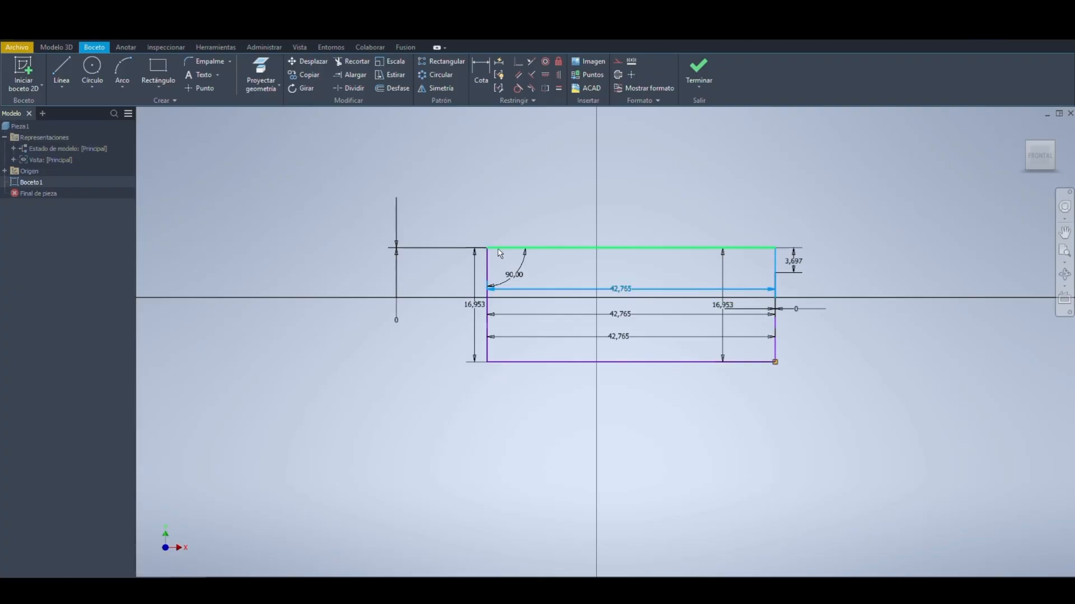
click(628, 314)
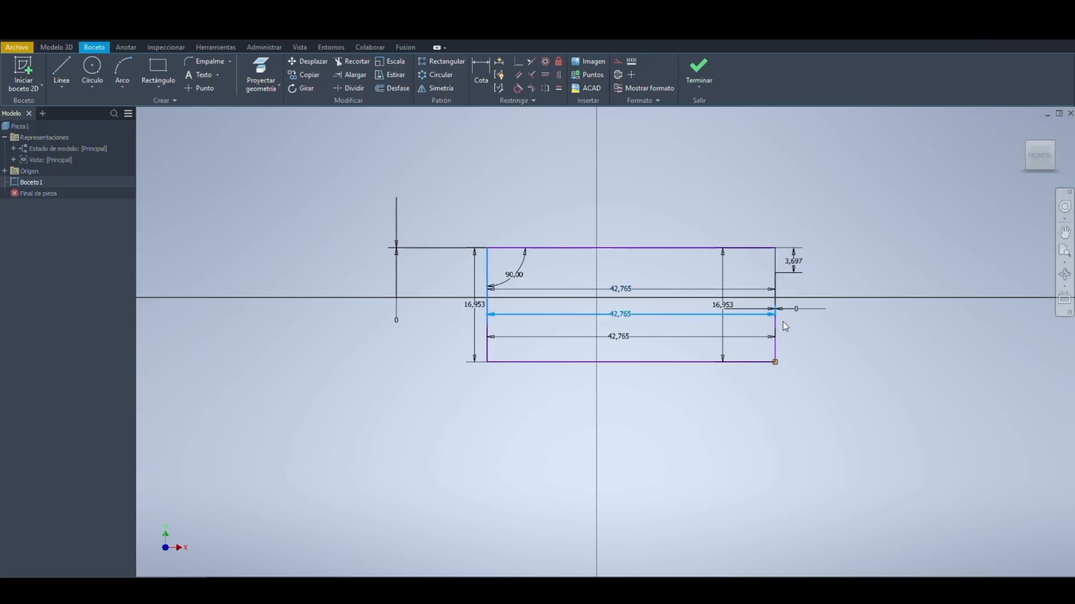
click(645, 280)
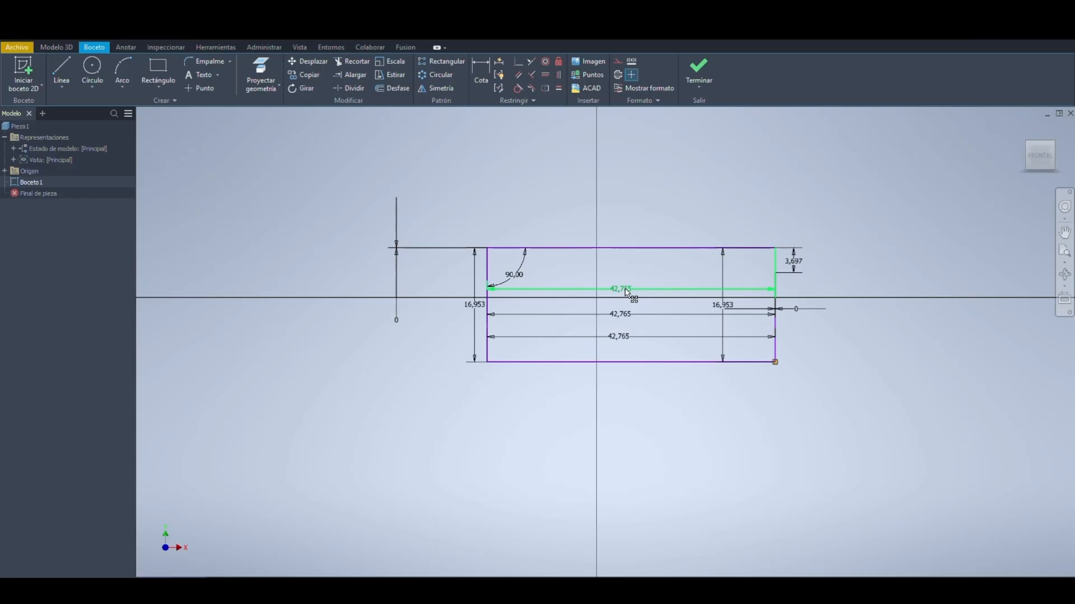
click(513, 276)
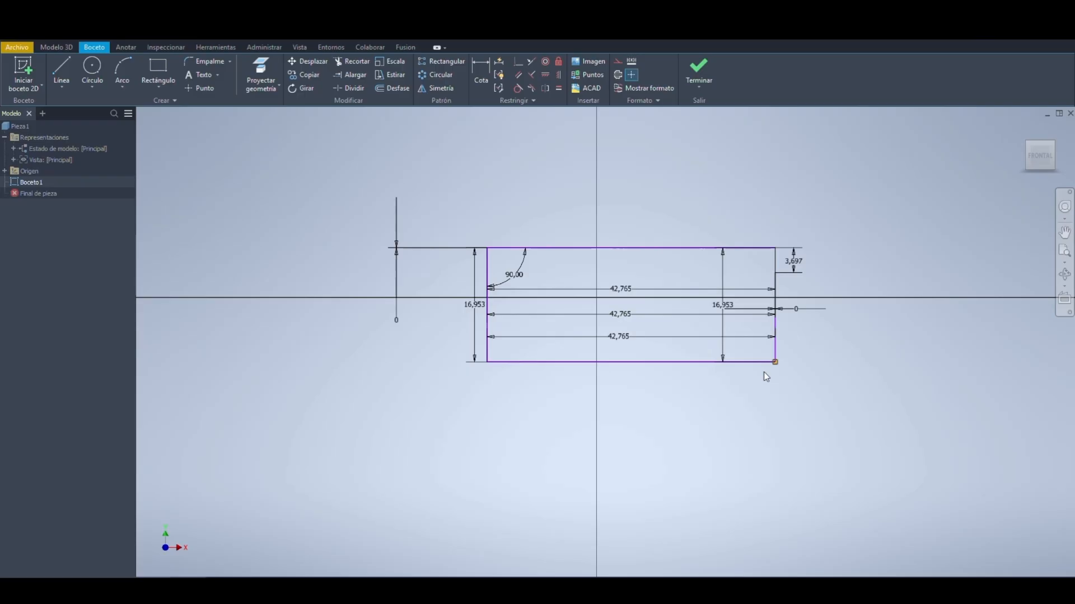
click(753, 359)
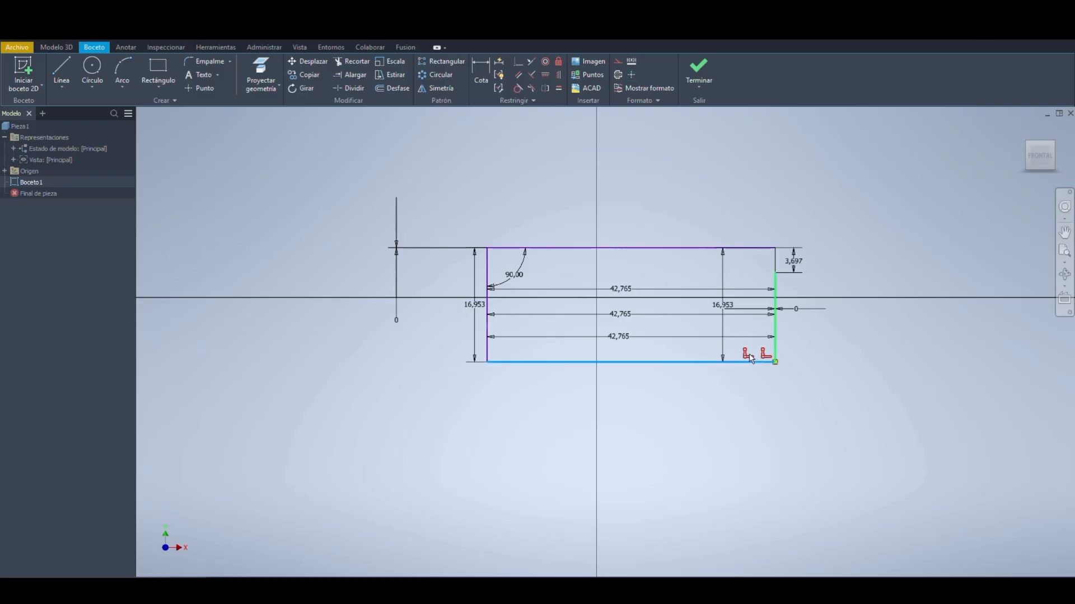
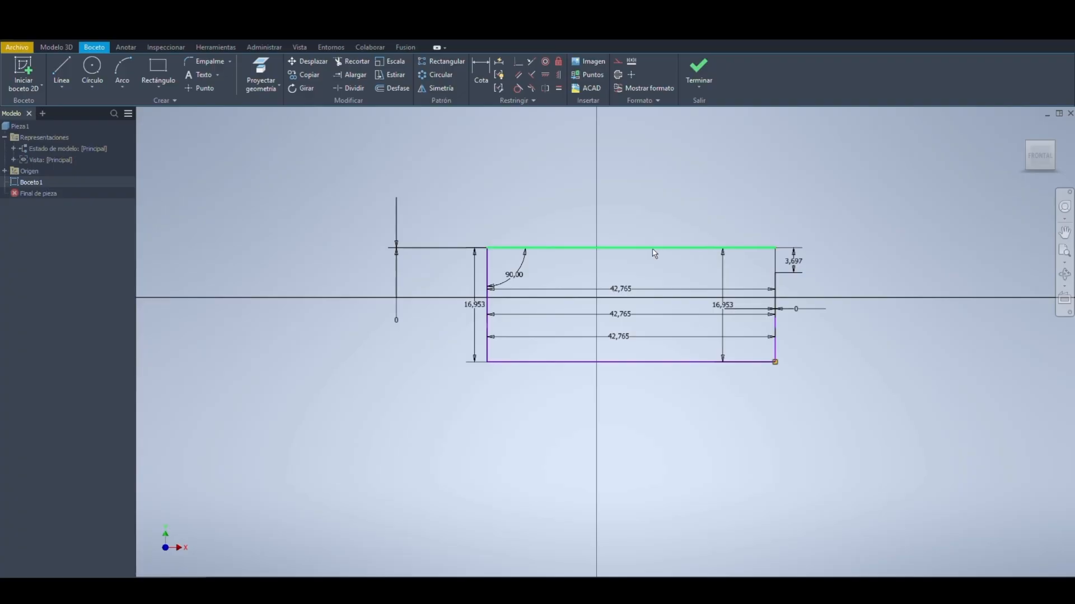
Step: Test the dimensioned figure's freedom by shifting it up, down and to the right by its lines
drag(654, 247, 653, 202)
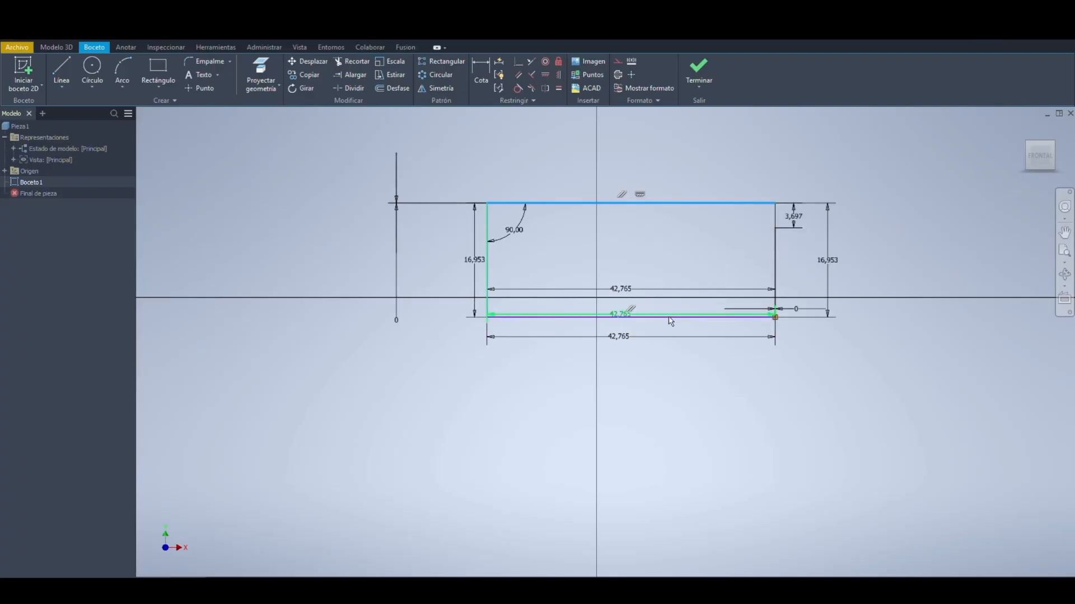
mouse_move(659, 326)
mouse_down()
mouse_move(652, 413)
mouse_move(619, 451)
mouse_up()
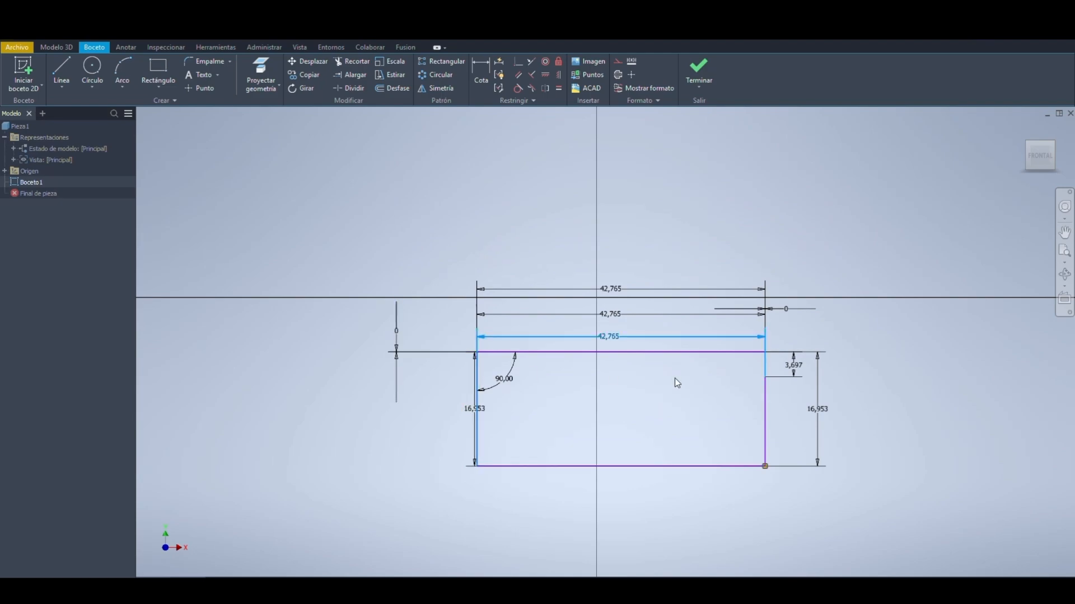
drag(764, 419, 832, 419)
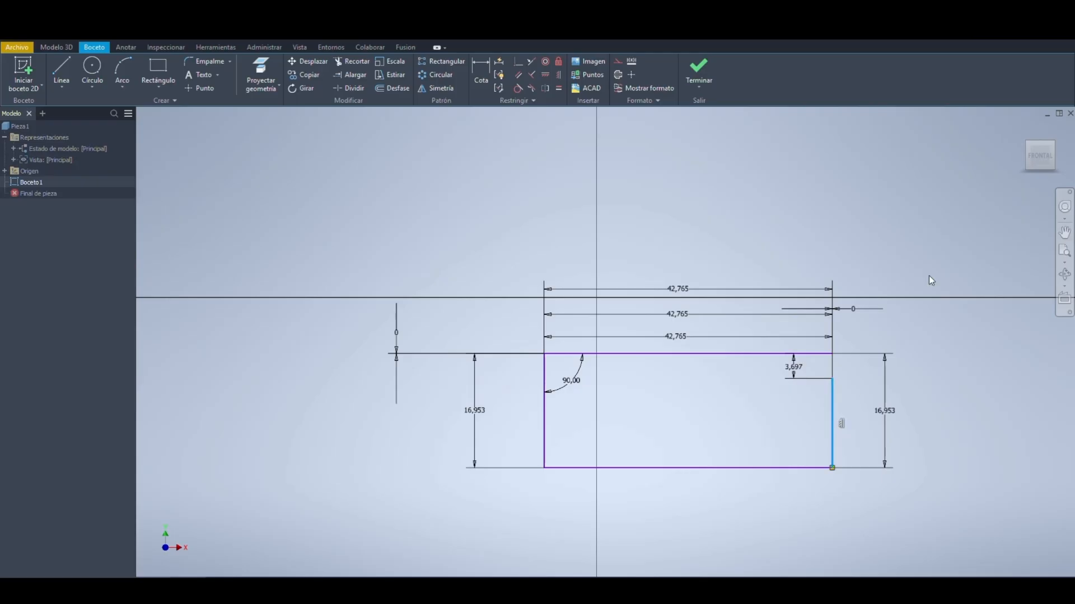
Step: Delete all the sketch geometry with its dimensions and draw a new two-point rectangle around the origin
drag(951, 231, 392, 507)
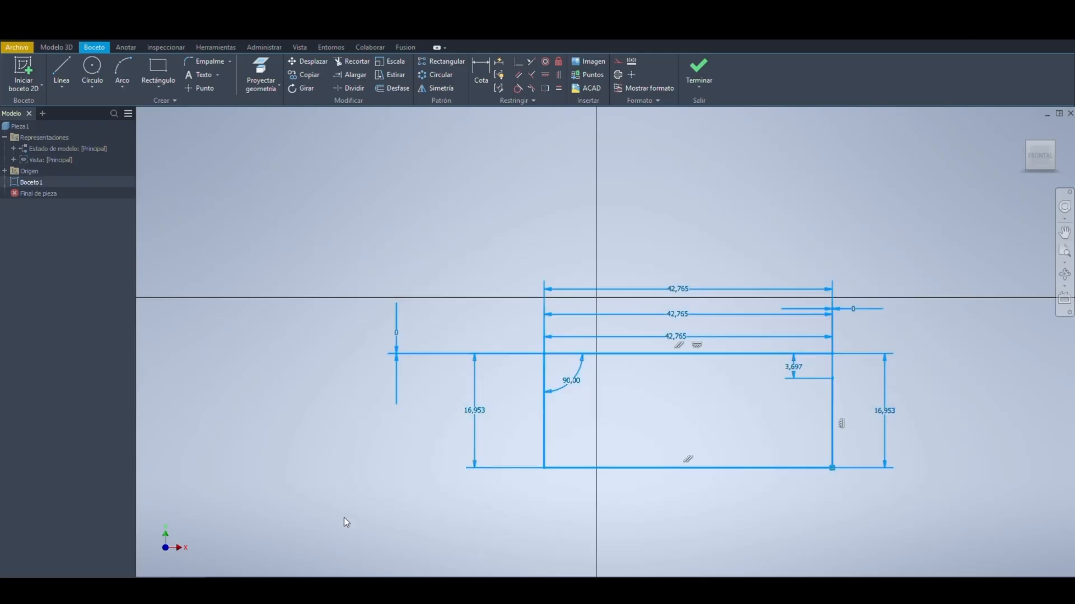
key(Delete)
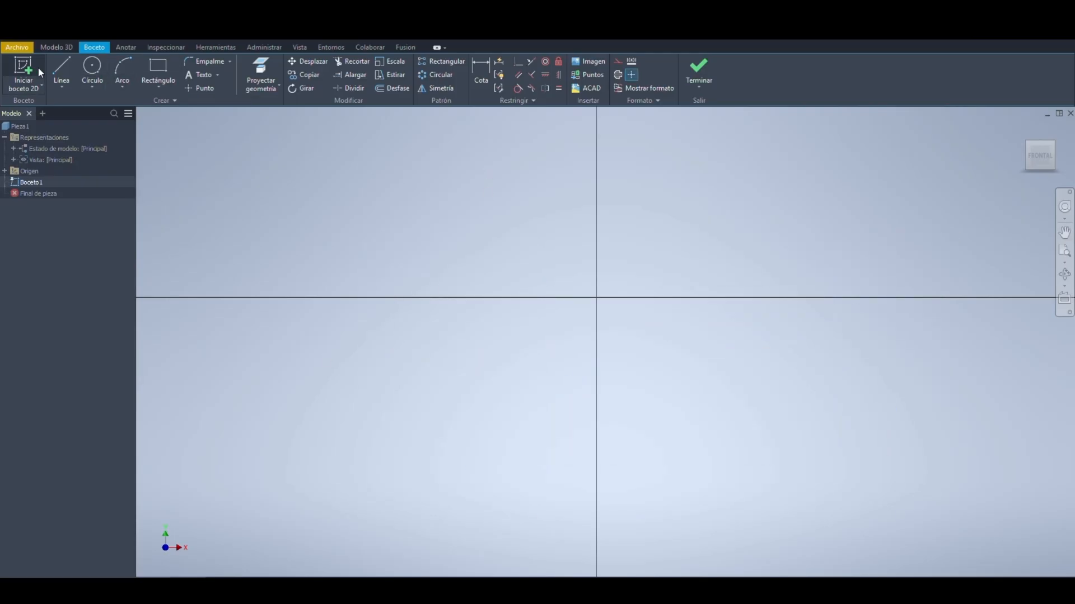
click(162, 67)
click(492, 231)
click(798, 403)
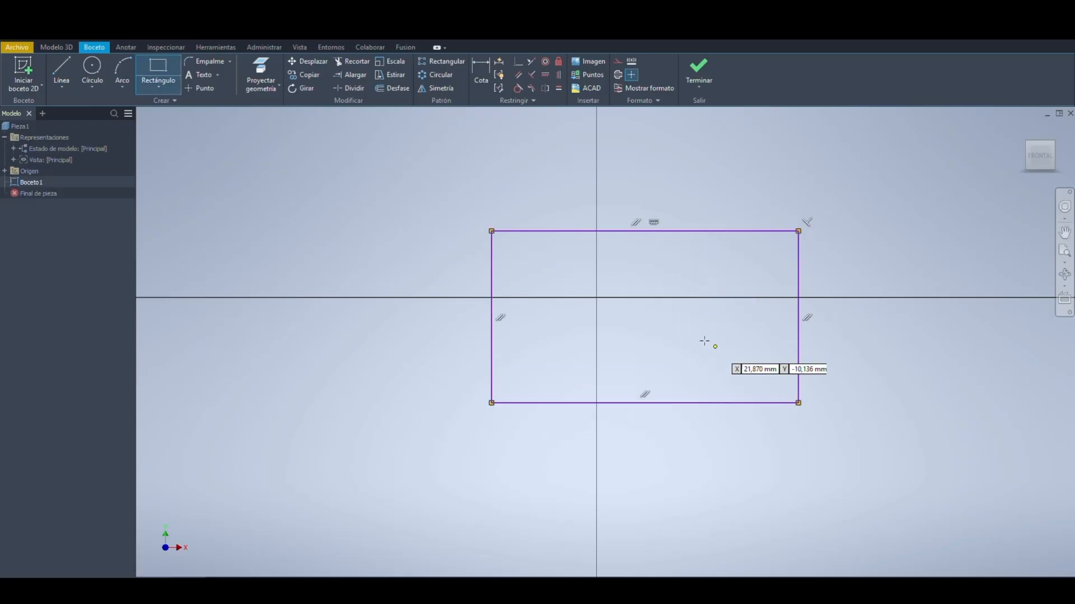
key(Escape)
Step: Delete the coincident constraints at all four corners of the rectangle
right_click(489, 230)
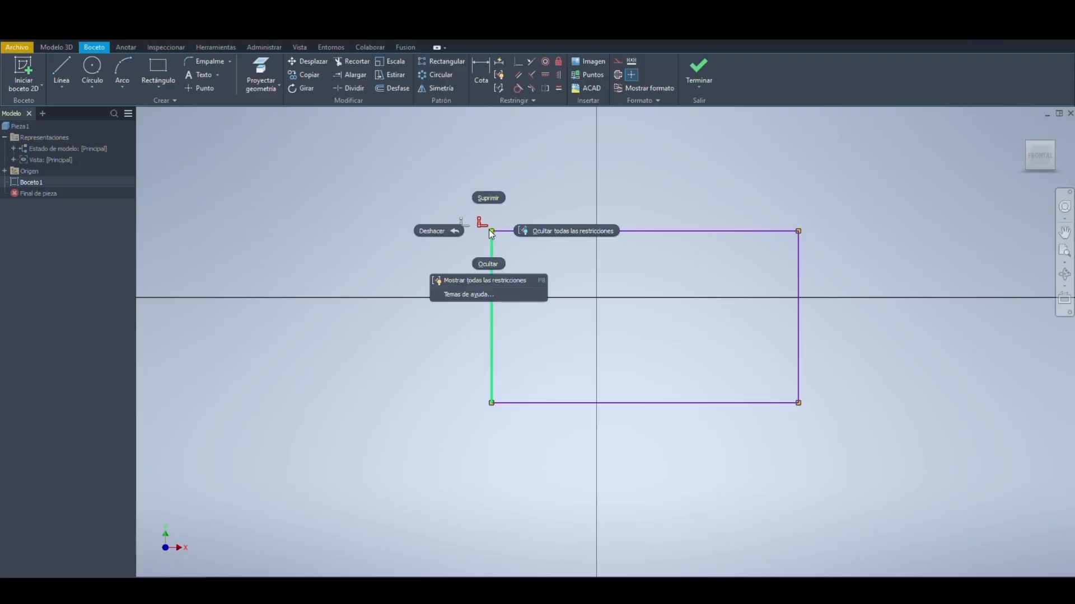
click(486, 200)
right_click(491, 403)
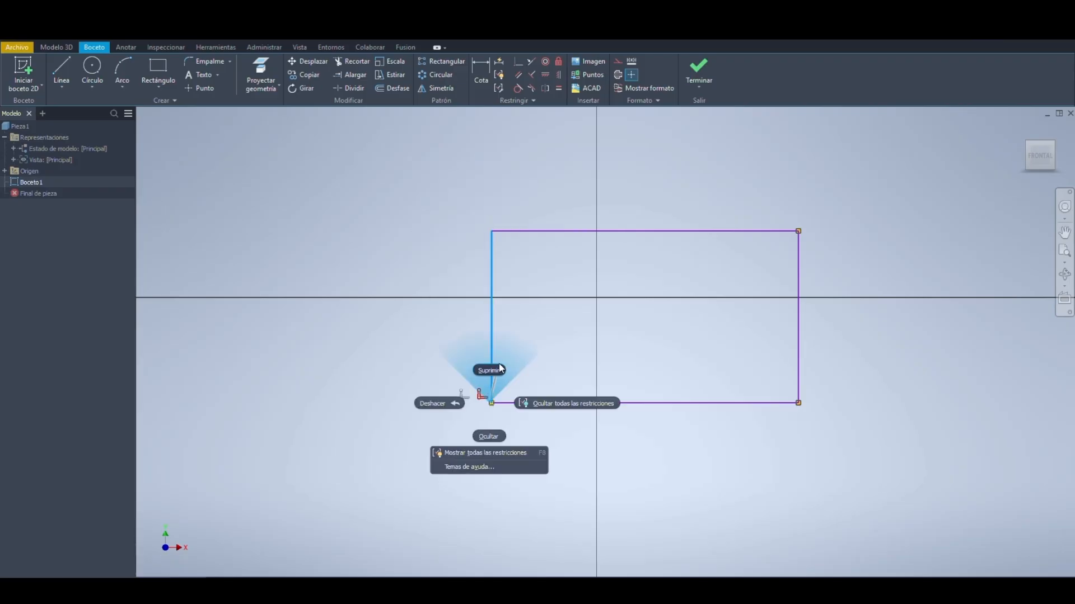
click(490, 371)
right_click(798, 404)
click(796, 371)
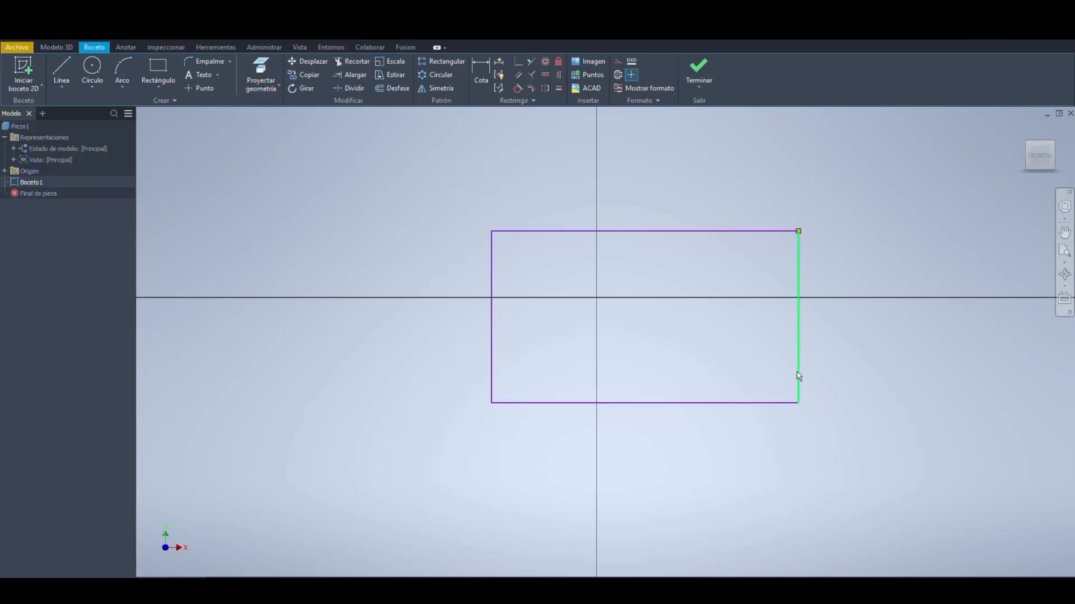
right_click(798, 230)
click(796, 198)
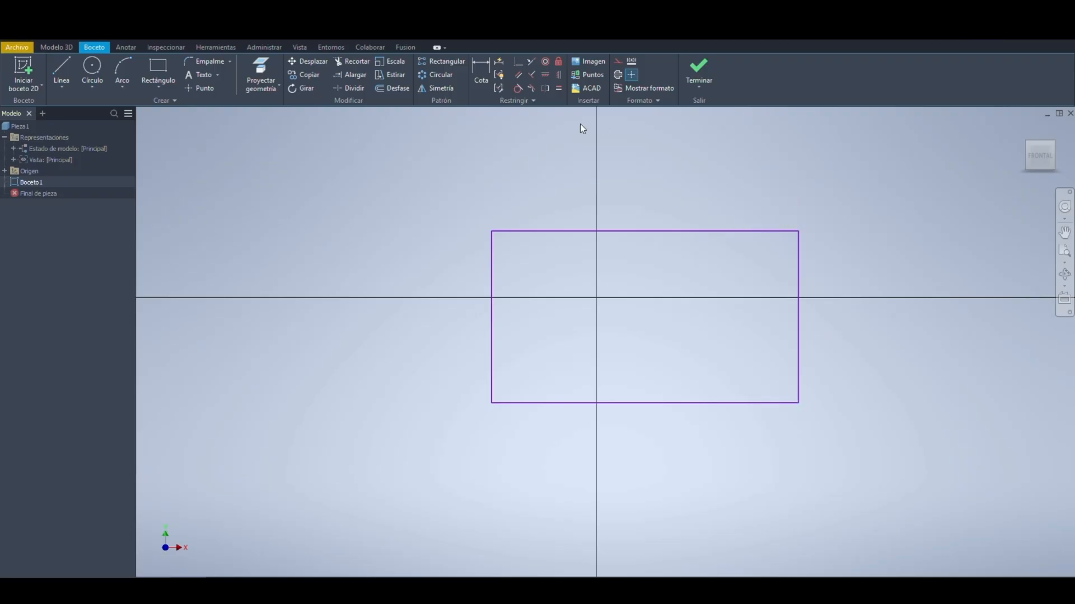
Step: Apply automatic dimensioning to the rectangle with only Restricciones enabled, and select its four lines to display their constraints
click(499, 62)
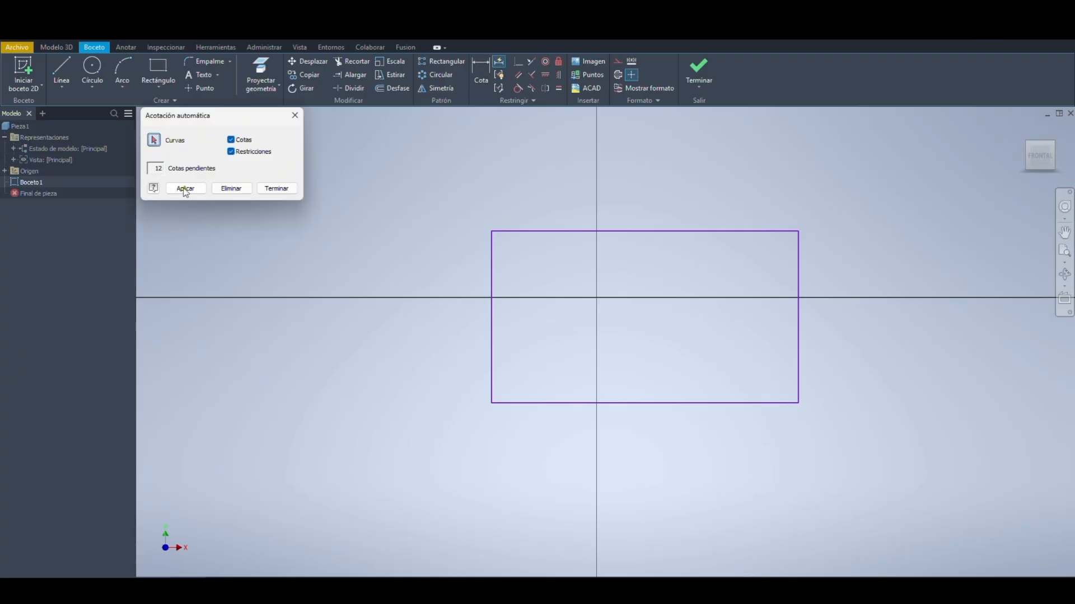
click(231, 140)
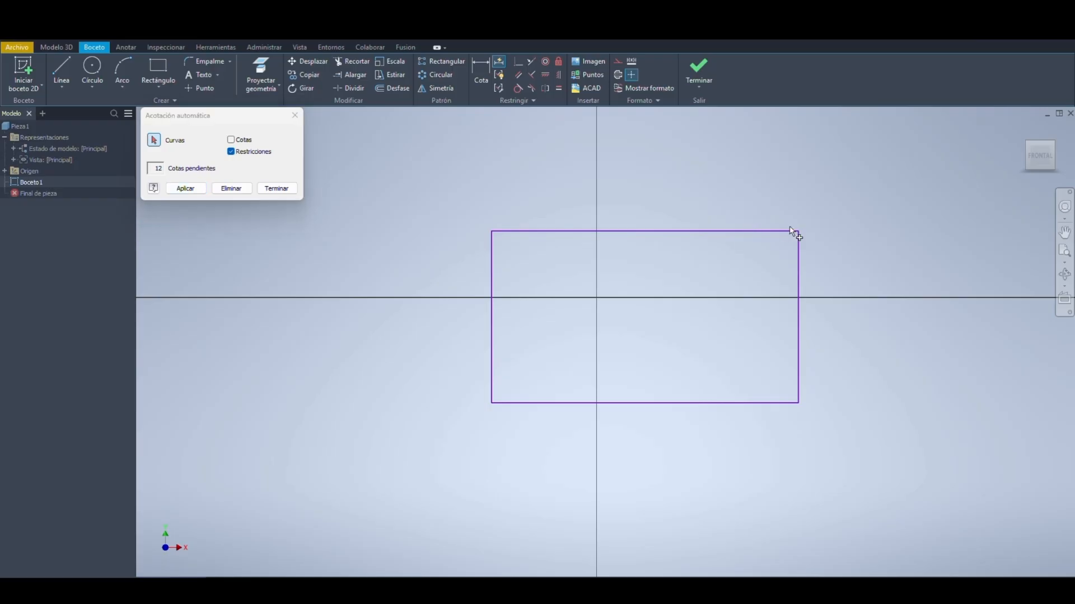
drag(856, 218, 605, 319)
click(187, 189)
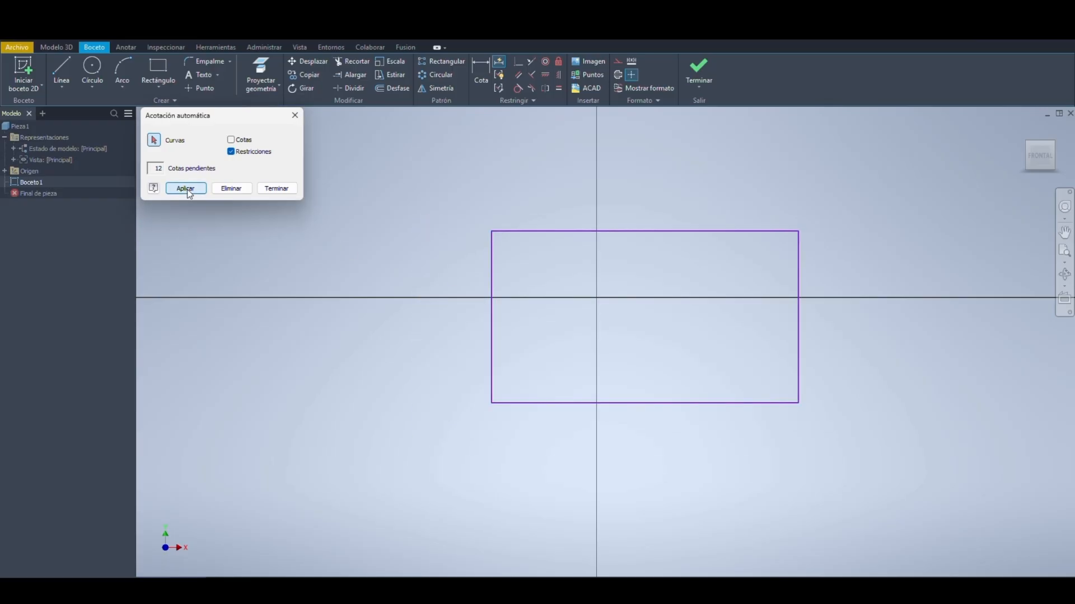
click(276, 189)
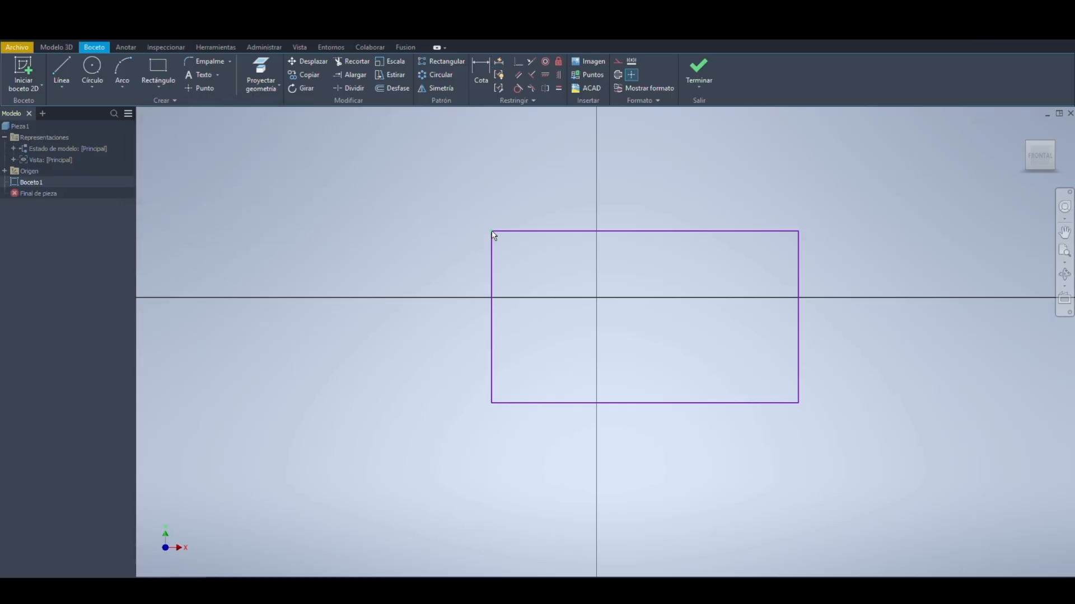
click(504, 232)
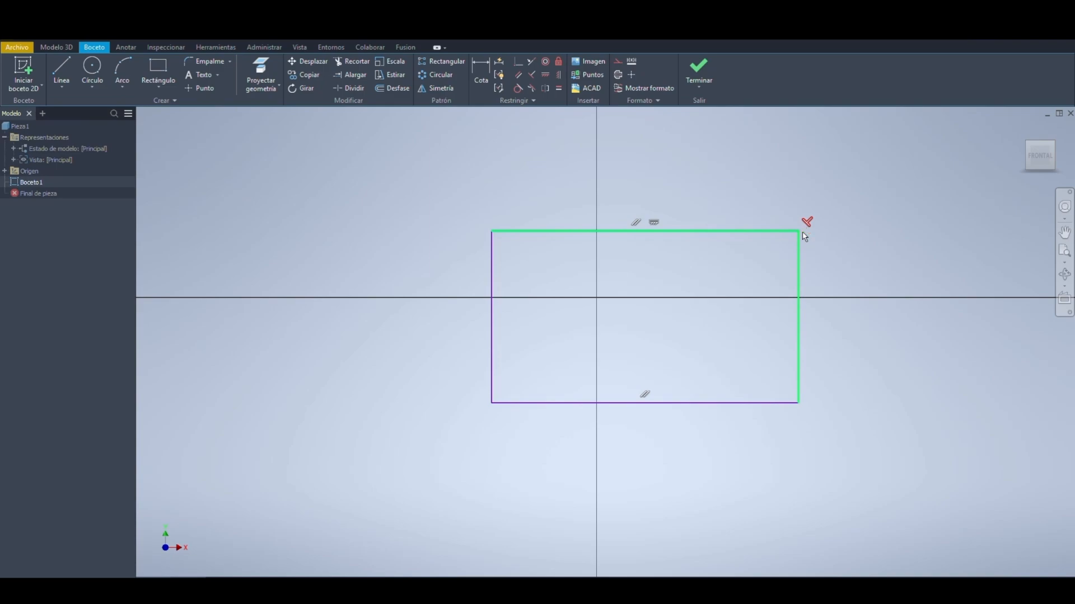
drag(849, 197, 277, 509)
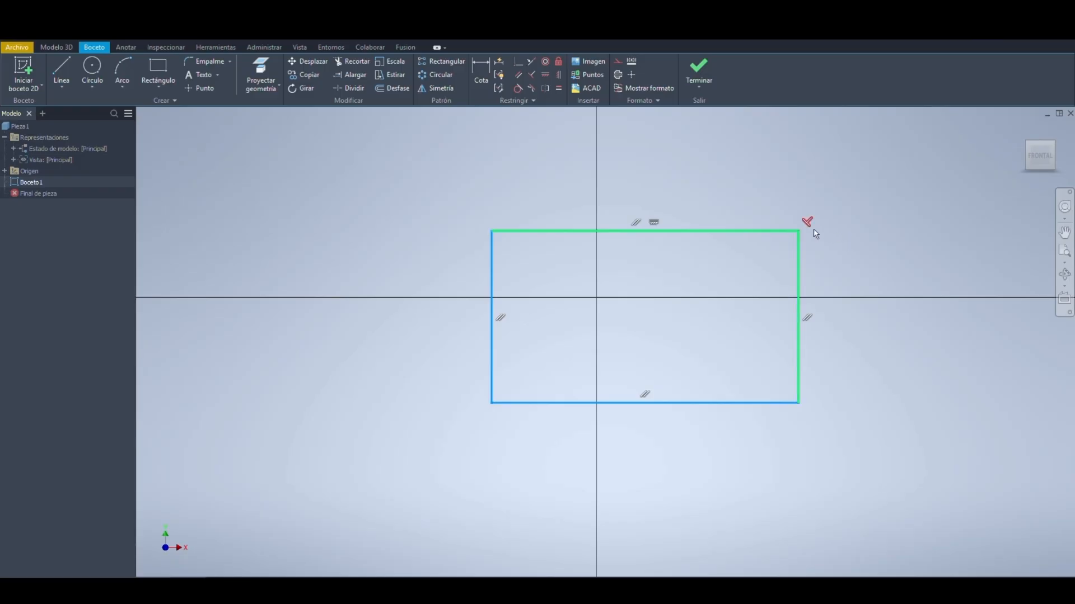
Step: Pull the rectangle's four sides outward so that they become separate lines
click(789, 258)
drag(799, 266, 873, 242)
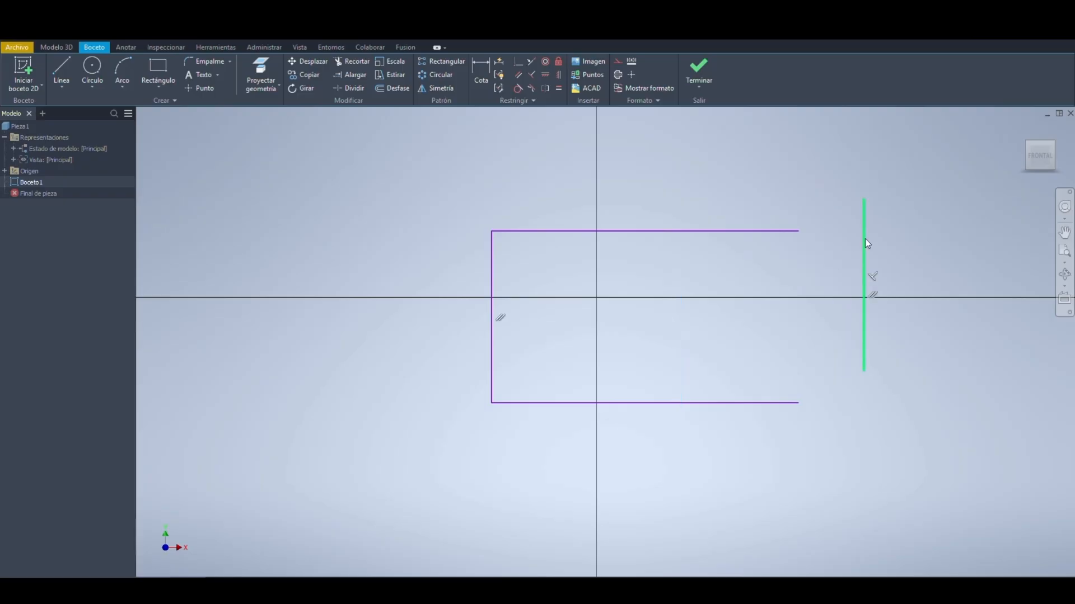
drag(497, 292, 389, 276)
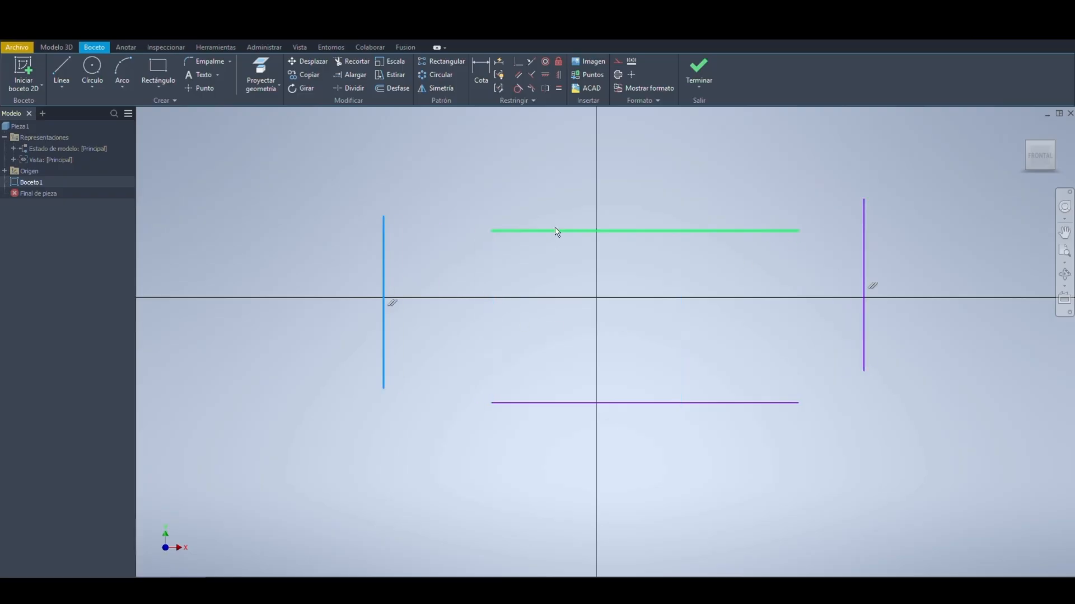
drag(556, 231, 510, 196)
click(555, 404)
drag(555, 403, 484, 436)
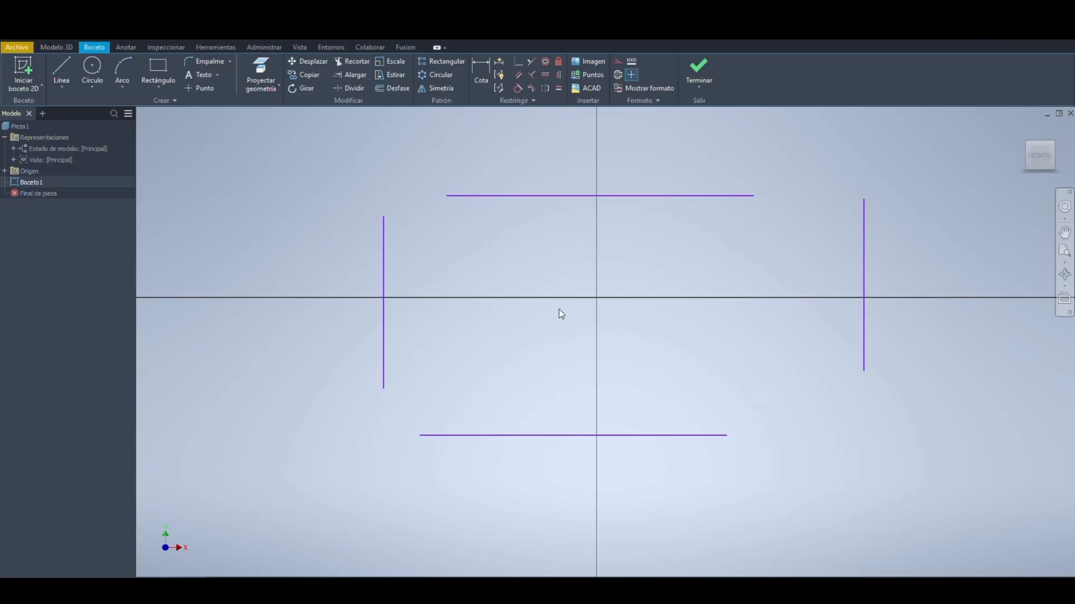
Step: Check the upper line's perpendicular constraint, and move the line down and shorten it
click(584, 195)
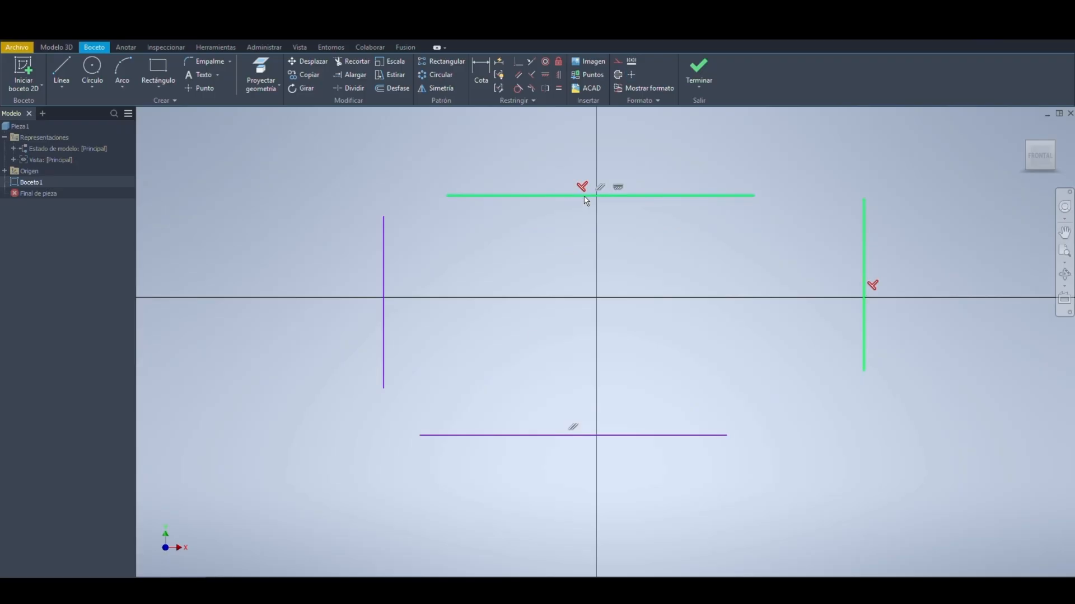
mouse_move(584, 196)
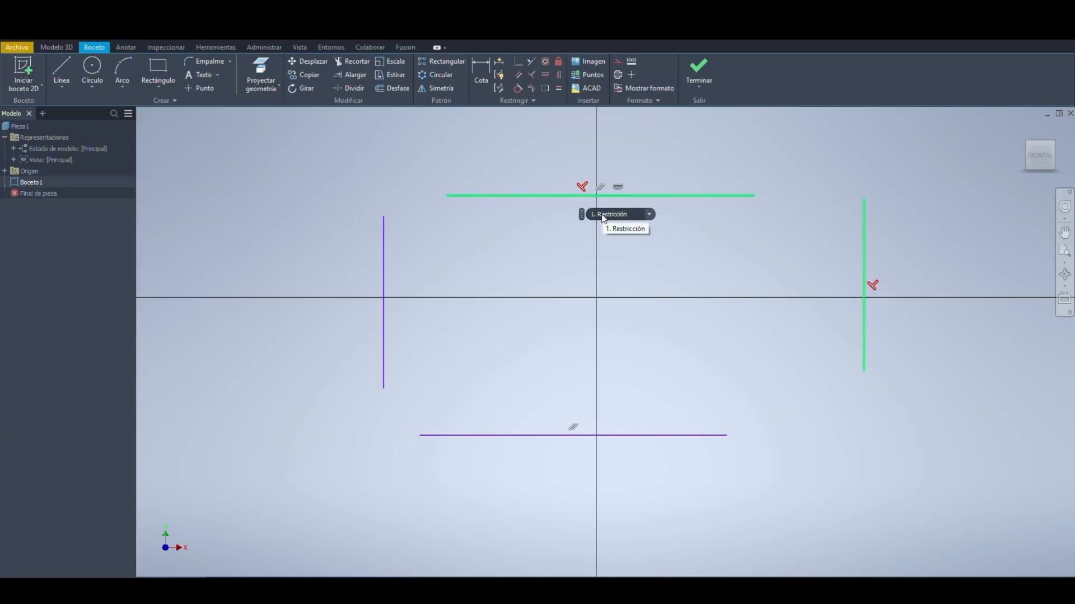
click(602, 216)
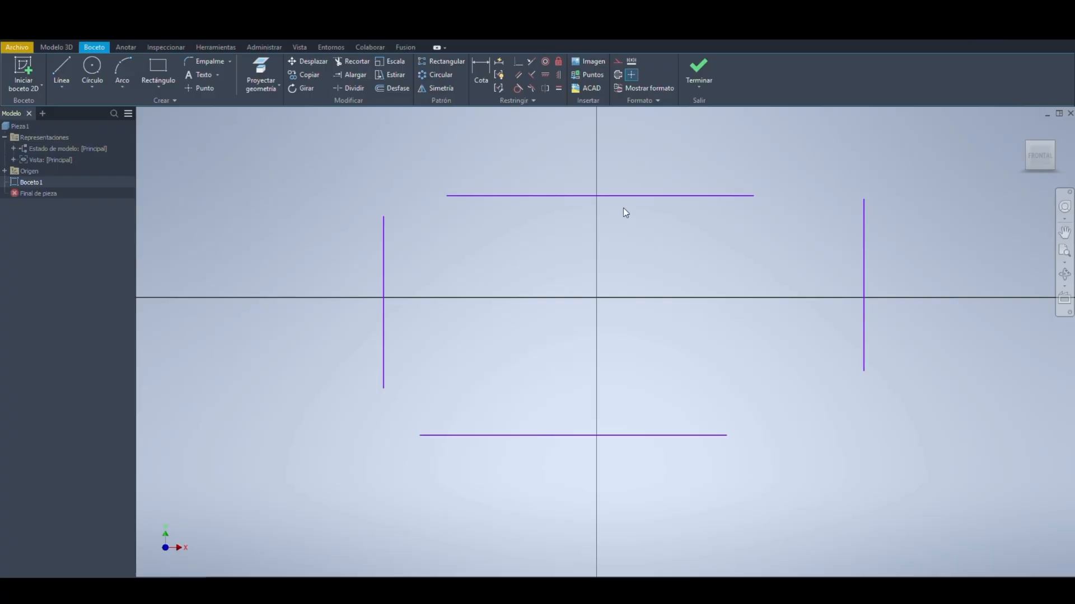
mouse_move(616, 196)
mouse_down()
mouse_move(698, 202)
mouse_move(742, 310)
mouse_move(660, 295)
mouse_move(535, 297)
mouse_move(569, 238)
mouse_up()
drag(930, 177, 785, 202)
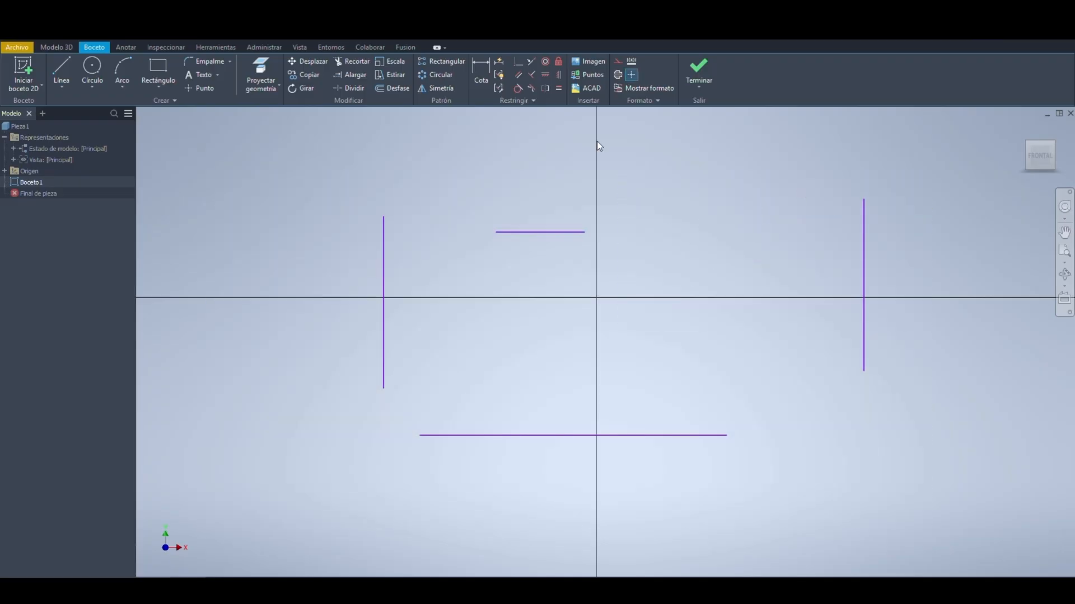
Step: Apply an equal constraint between the two horizontal lines and another between the two vertical lines
click(559, 88)
click(576, 233)
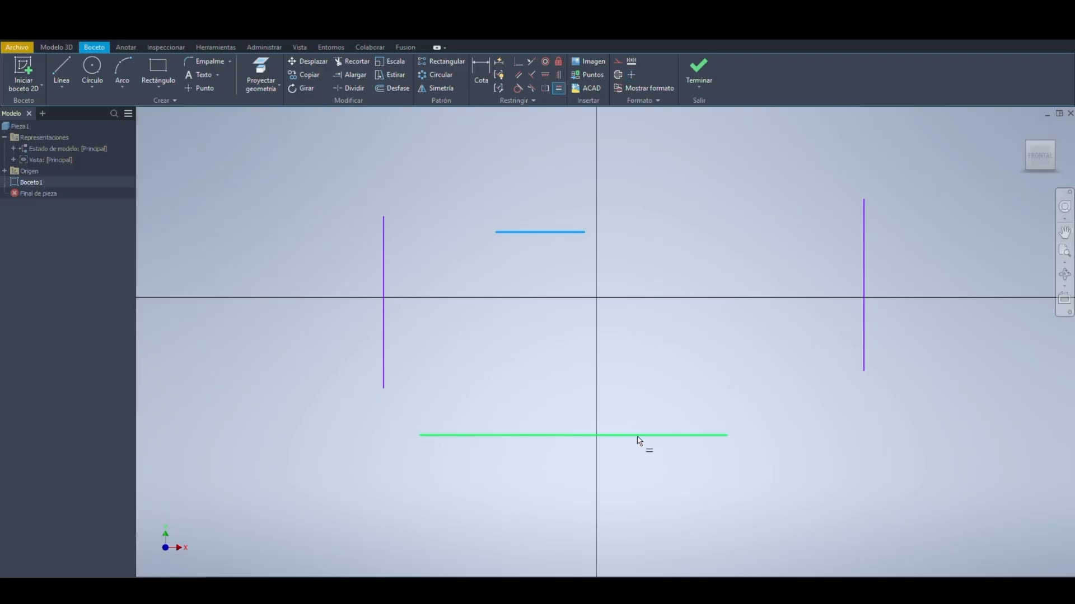
click(638, 435)
click(384, 336)
click(865, 339)
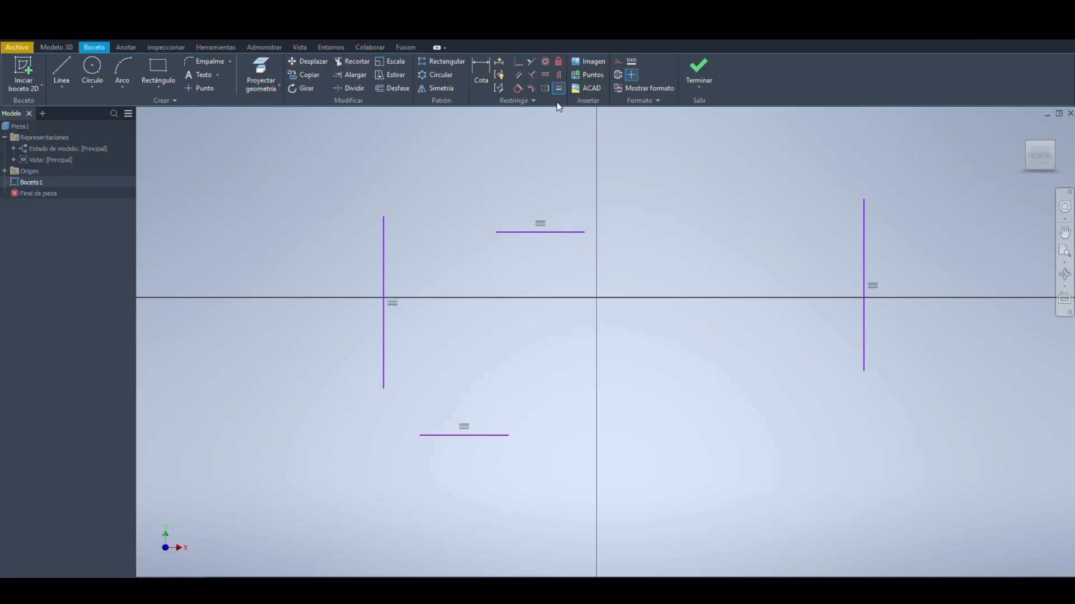
key(Escape)
Step: Test the shortened upper line by pulling both of its endpoints, and undo all edits back to the closed rectangle
drag(586, 233, 760, 233)
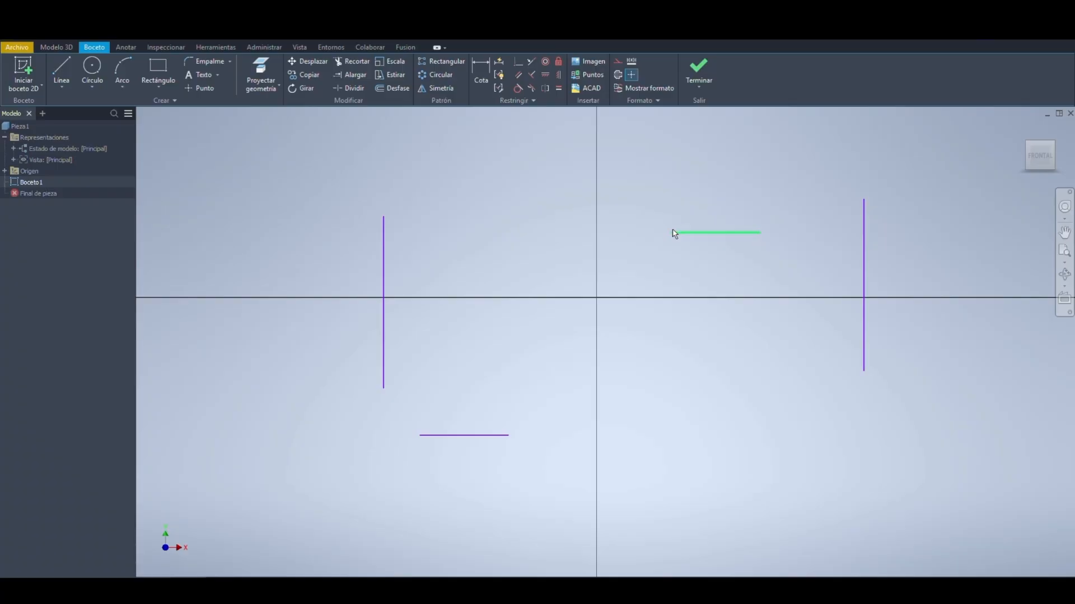
drag(672, 232, 601, 239)
key(ctrl+z)
key(ctrl+z)
key(ctrl+z)
key(ctrl+z)
key(ctrl+z)
key(ctrl+z)
key(ctrl+z)
key(ctrl+z)
key(ctrl+z)
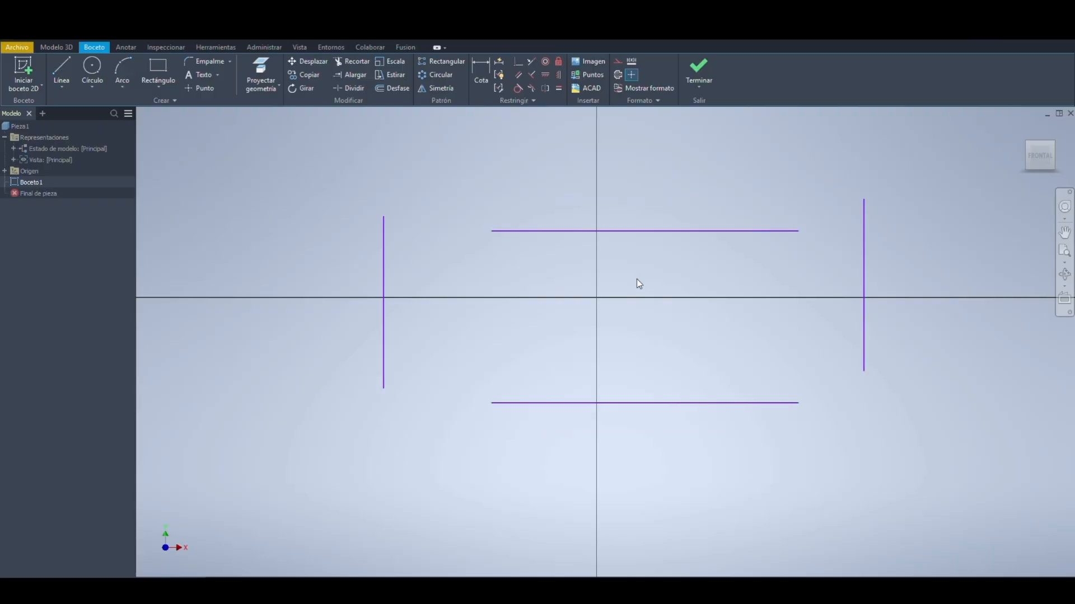
key(ctrl+z)
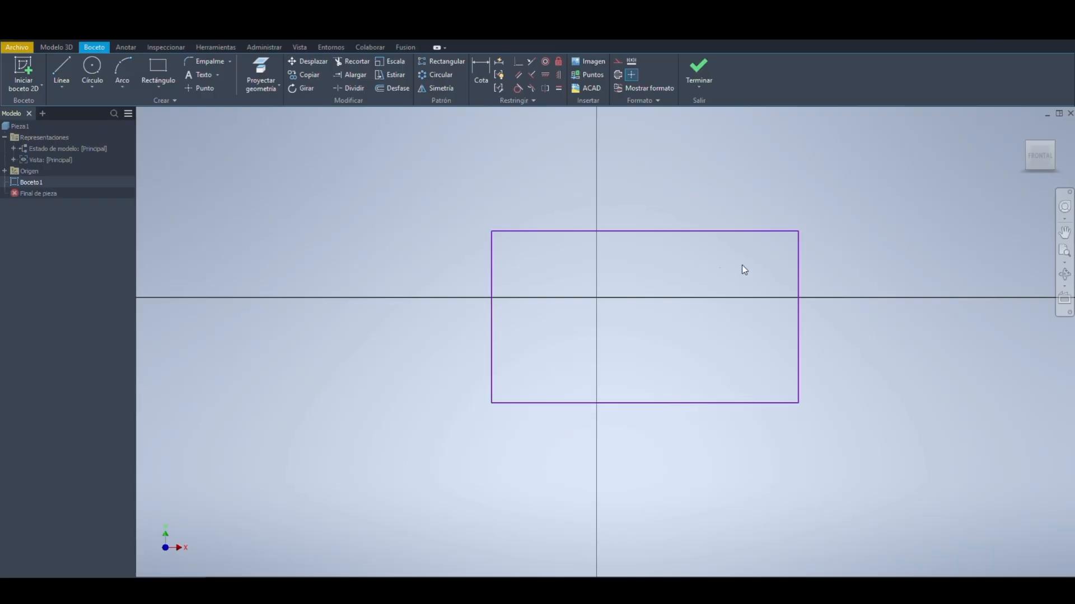
Step: Try an equal constraint between the rectangle's lower and right lines, pull the right line outward, and undo these changes
click(558, 88)
click(696, 233)
click(733, 402)
click(735, 403)
click(797, 339)
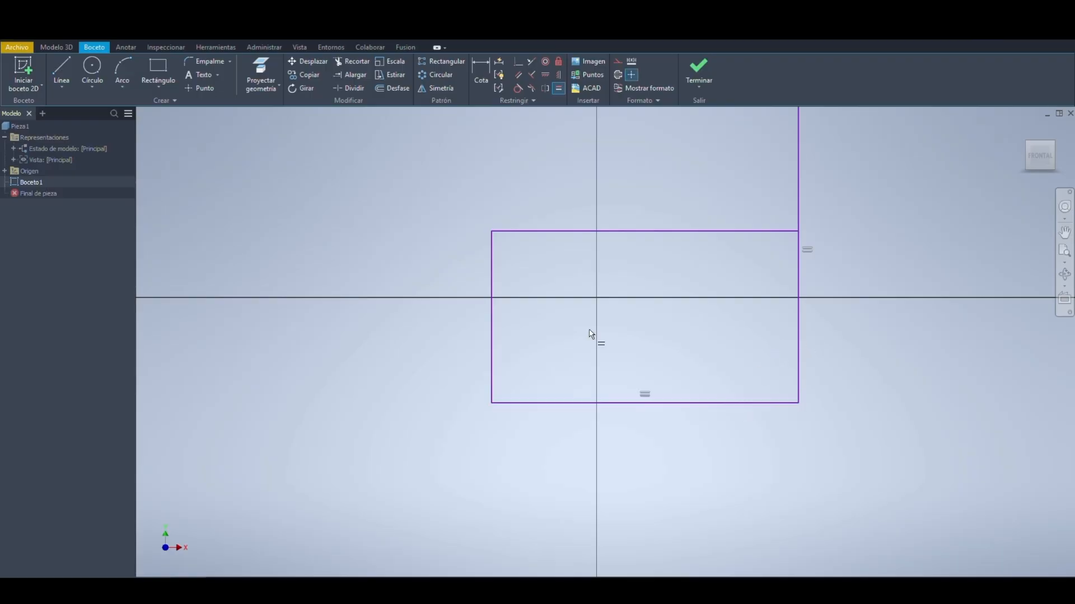
click(492, 312)
key(Escape)
drag(794, 257, 873, 263)
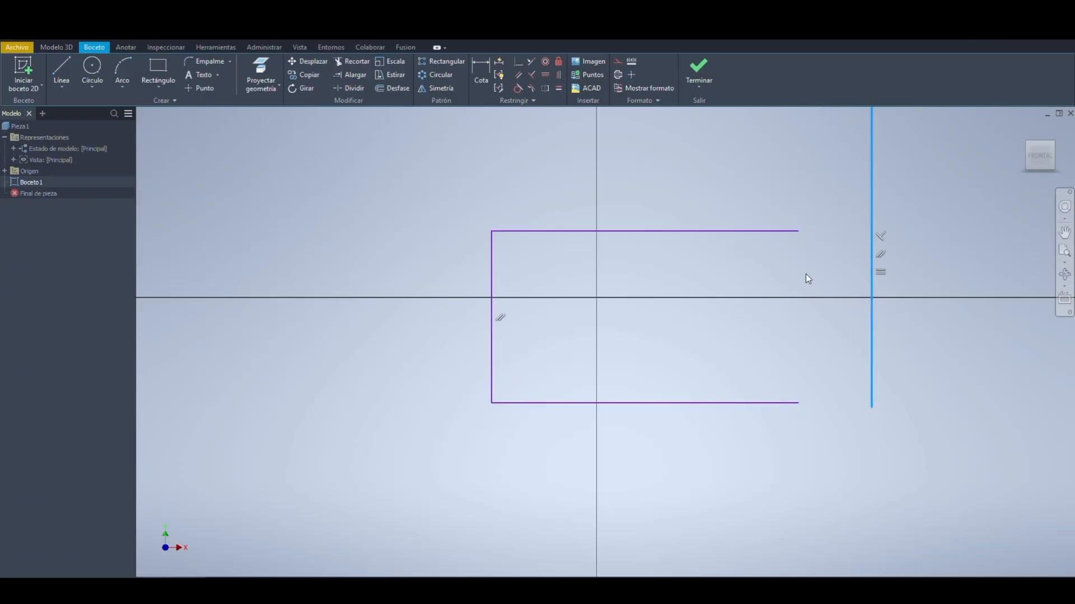
key(ctrl+z)
key(ctrl+z)
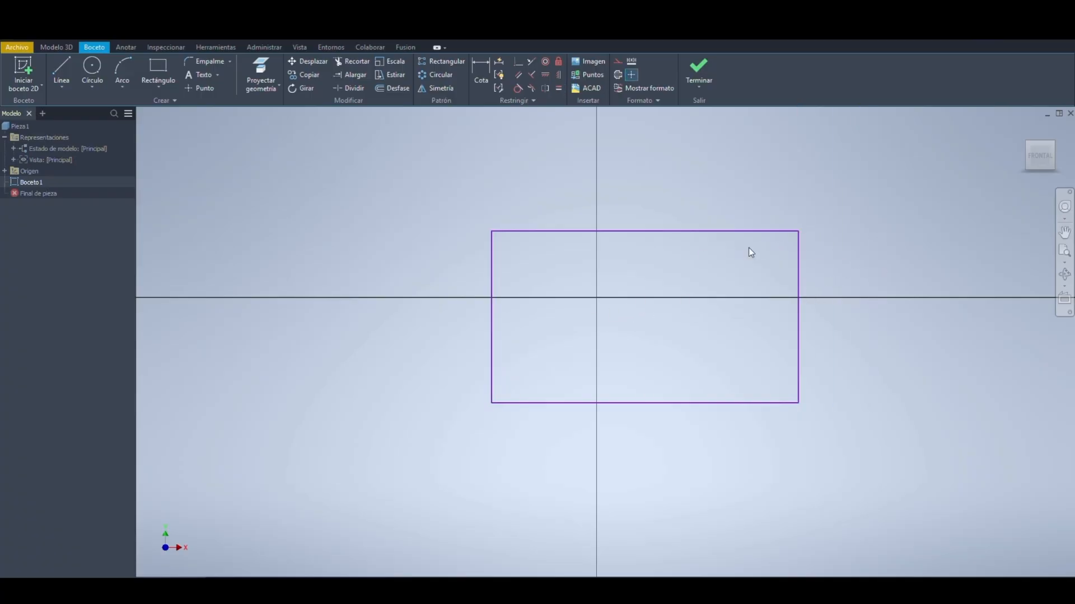
Step: Delete all four lines of the rectangle
drag(877, 206, 358, 475)
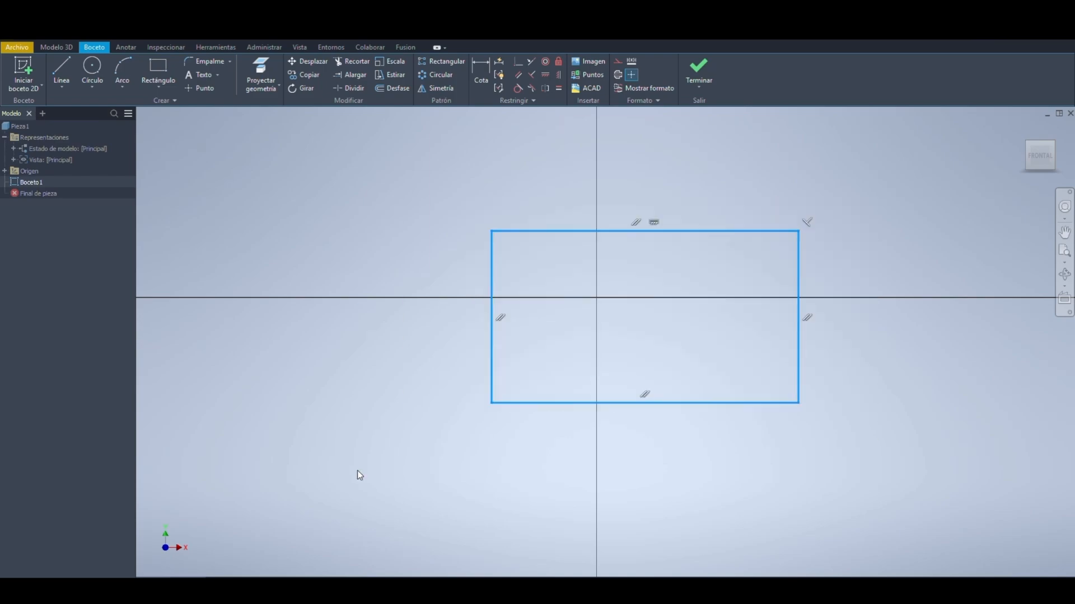
key(Delete)
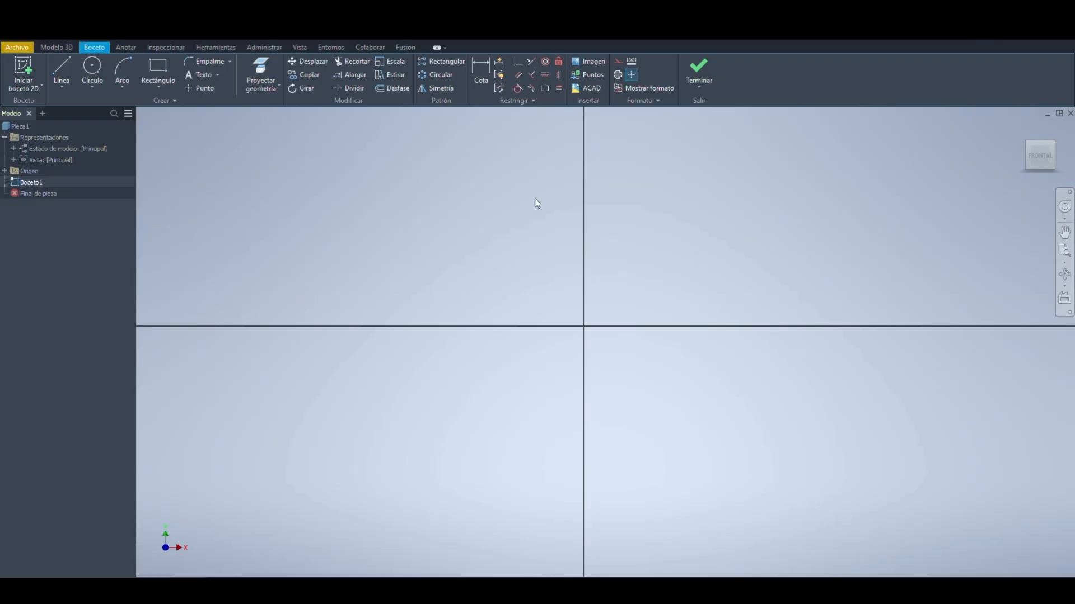
Step: Open the constraint settings and review the General and Inferencia options
click(500, 87)
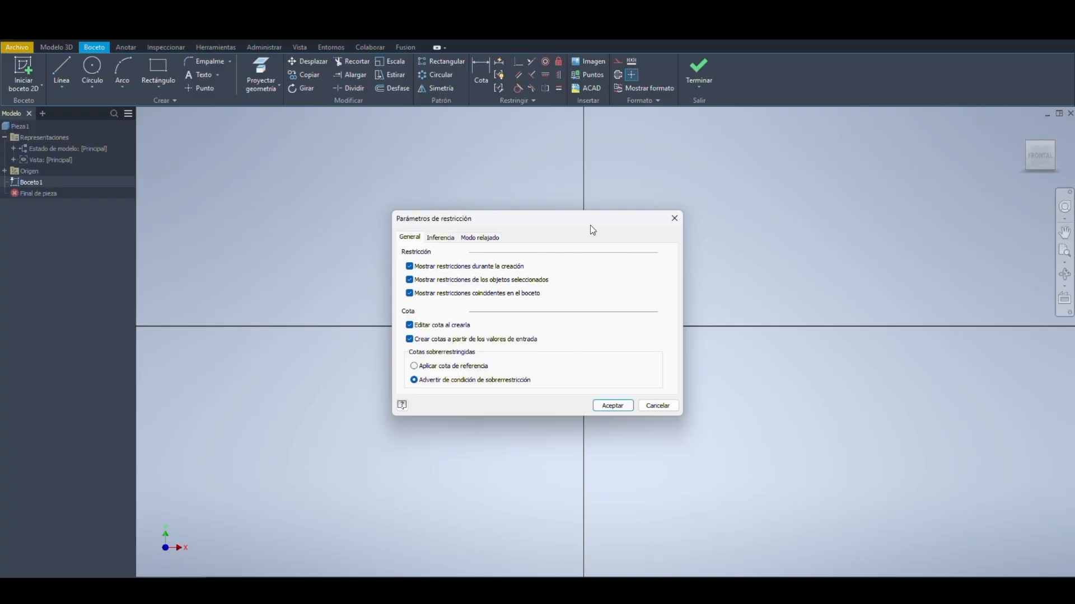
drag(432, 179, 391, 157)
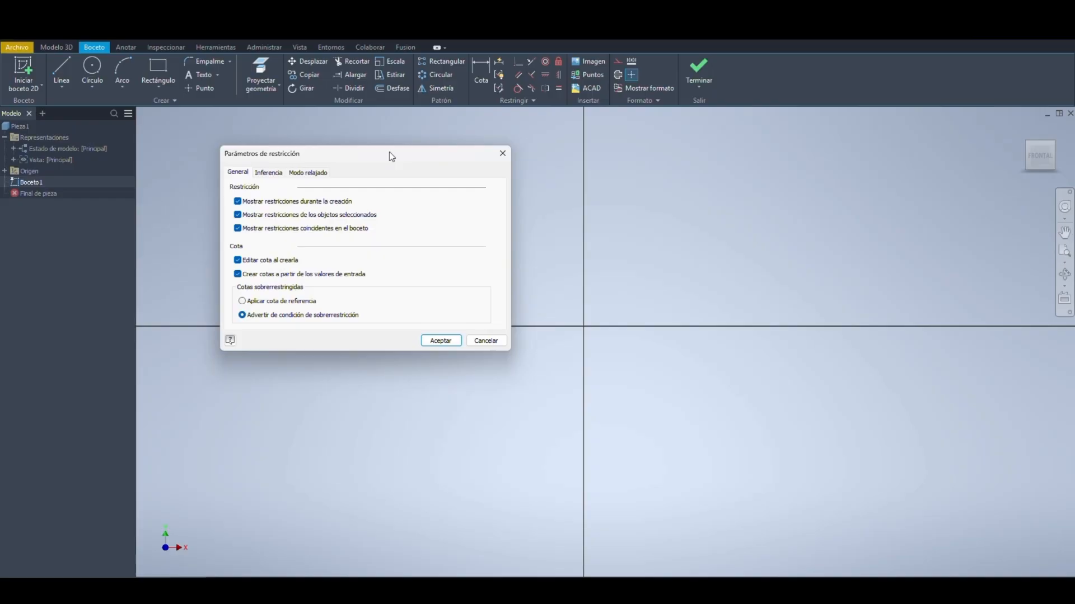
click(268, 172)
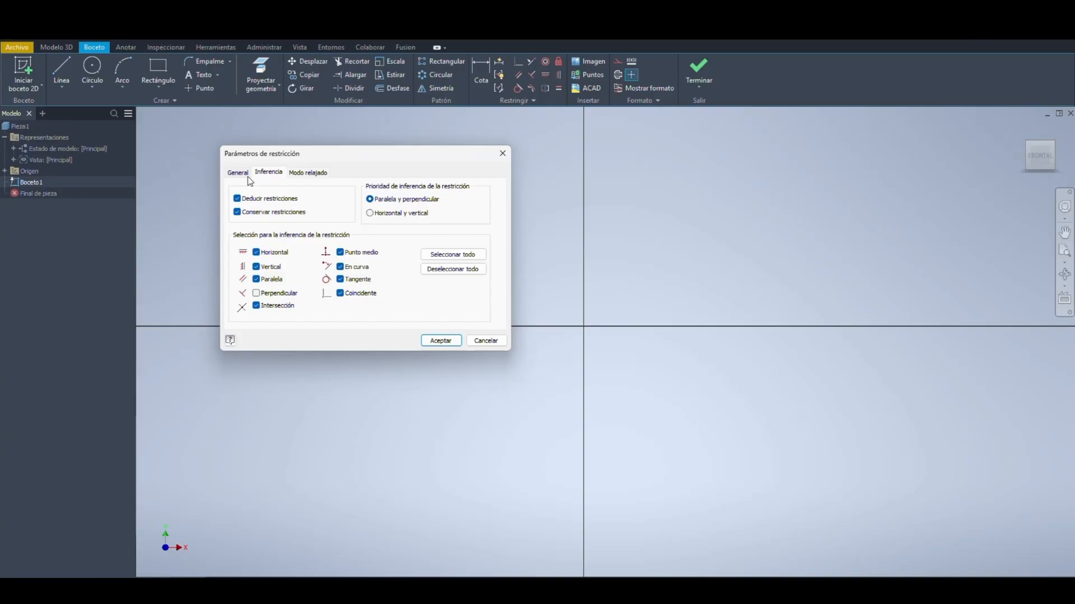
click(246, 176)
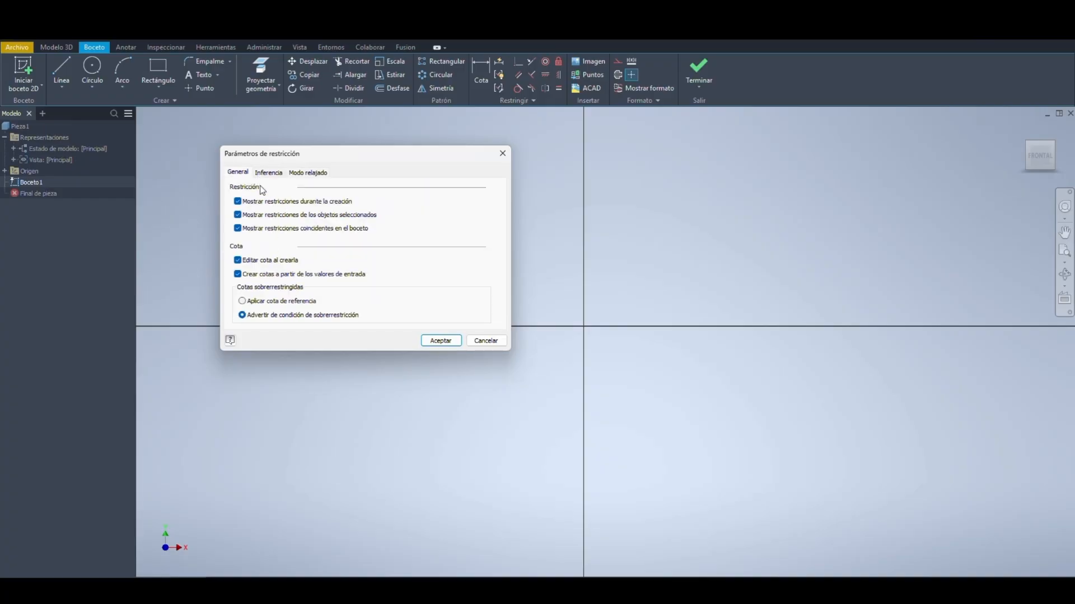
click(266, 175)
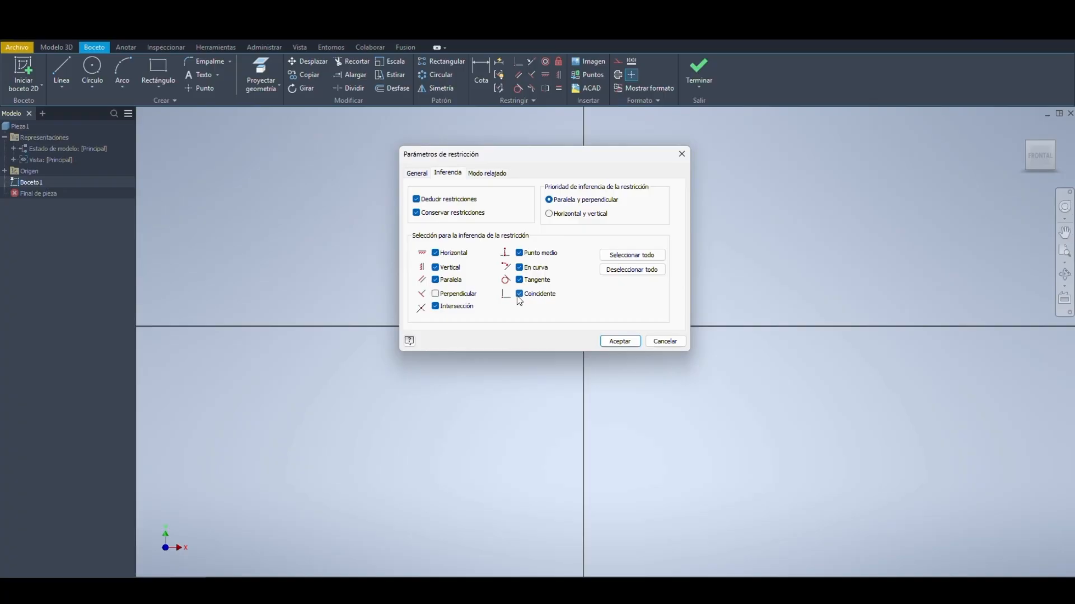
Step: Turn on Perpendicular constraint inference, switch Horizontal and Vertical off and on again, and accept the constraint settings
click(435, 294)
click(436, 267)
click(436, 253)
click(520, 280)
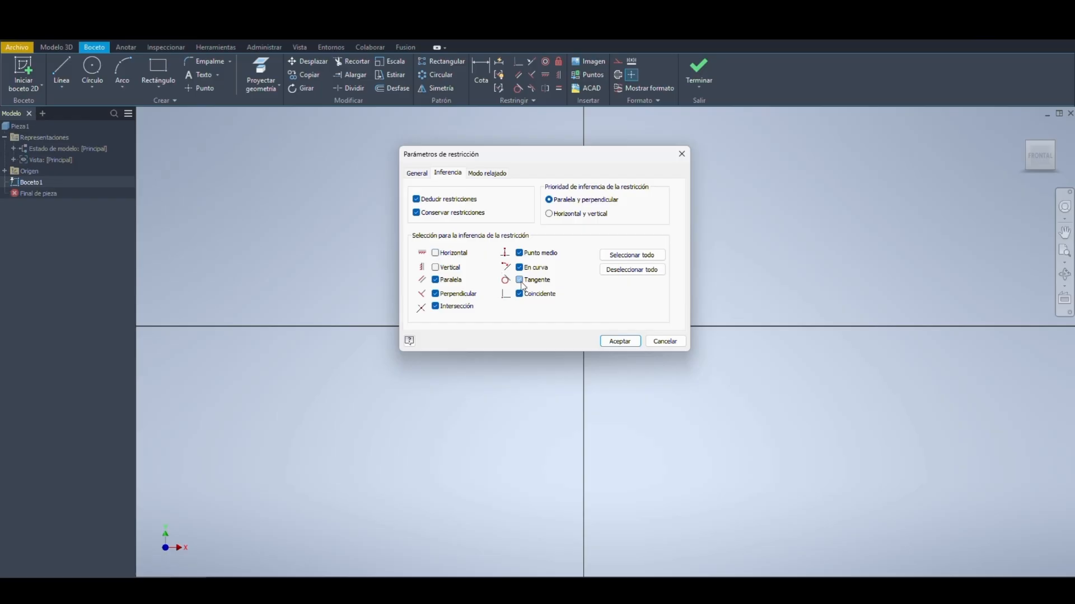
click(435, 268)
click(436, 253)
click(416, 173)
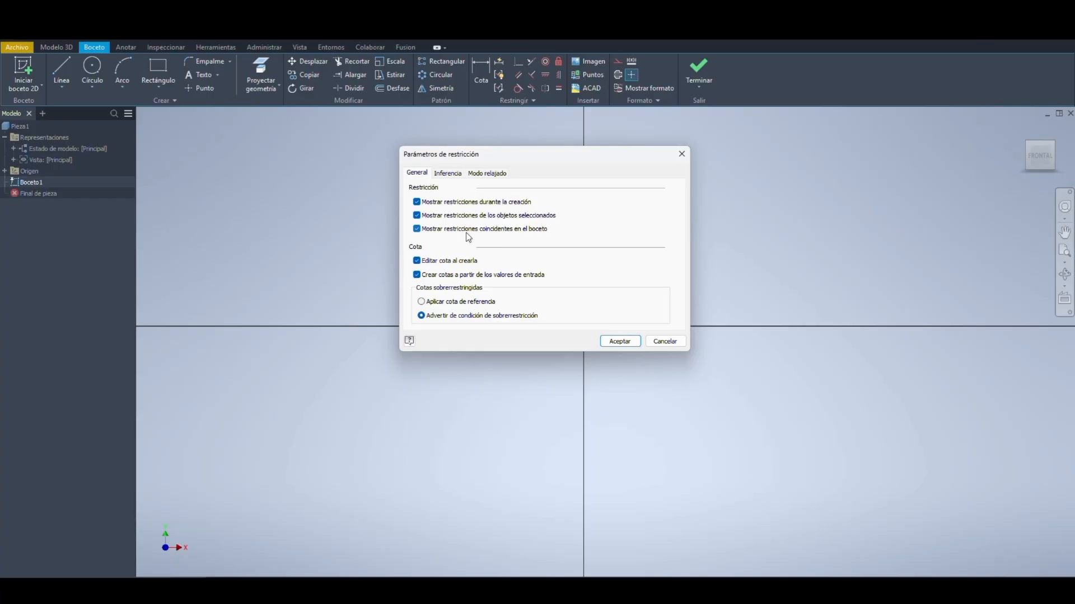
click(620, 341)
Step: Draw a rectangle from about X -22, Y 12 mm down to the horizontal axis and select all of it to inspect its constraints
click(160, 67)
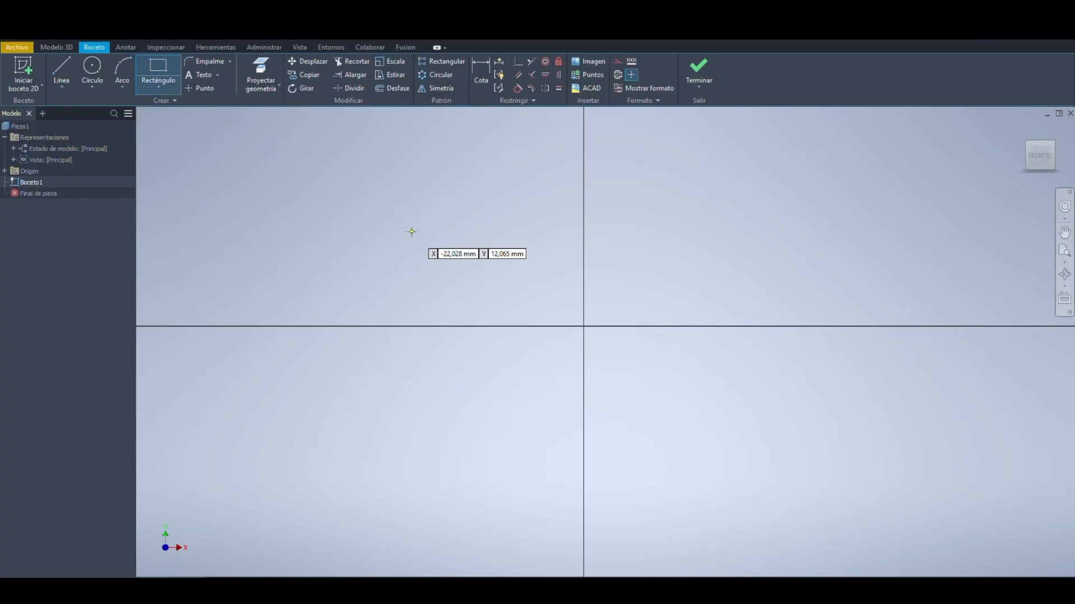
click(411, 231)
click(637, 326)
key(Escape)
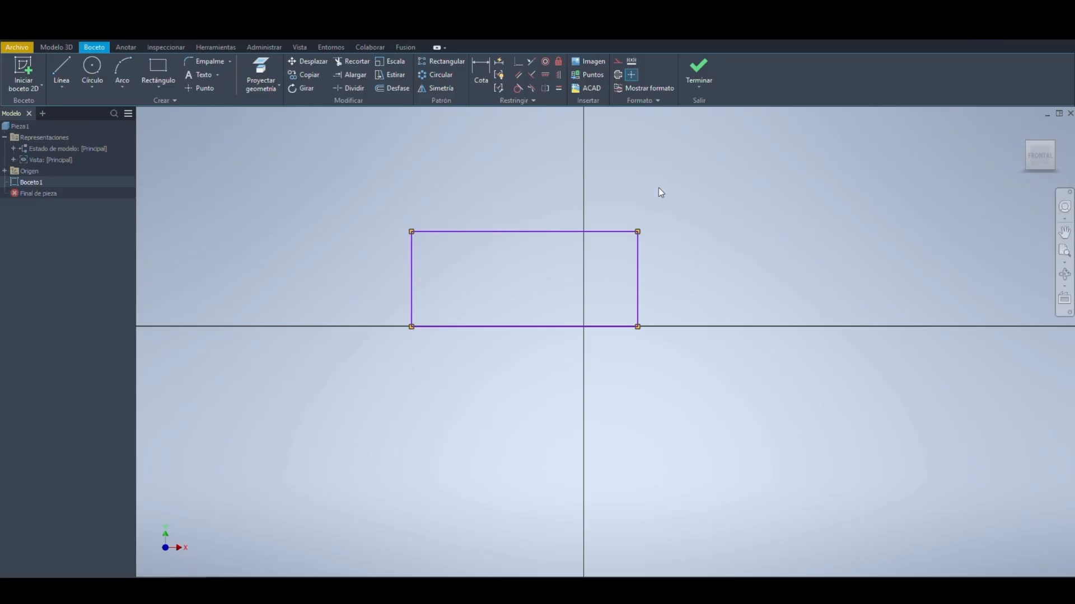
drag(659, 187, 360, 395)
click(361, 394)
drag(666, 215, 380, 397)
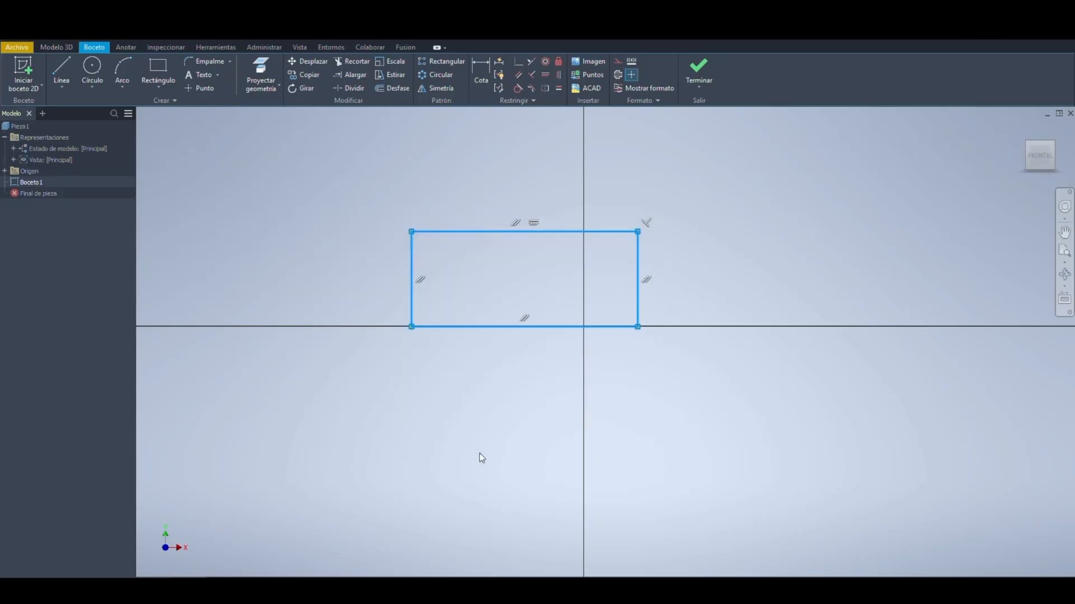
click(546, 352)
Step: Turn off Mostrar restricciones de los objetos seleccionados in the constraint settings and test it by selecting the whole rectangle
click(502, 91)
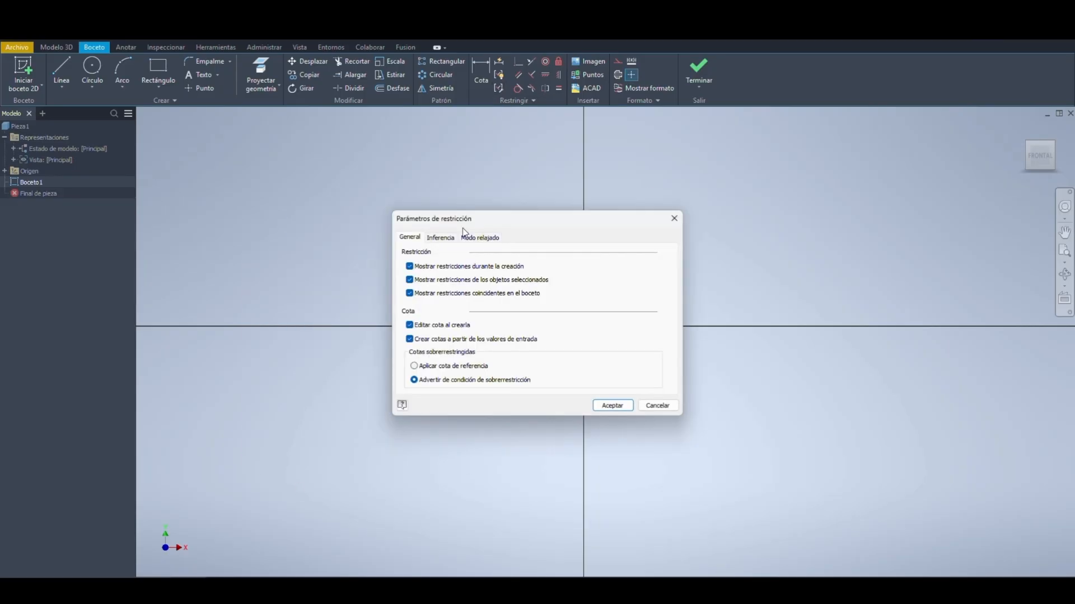
click(622, 405)
drag(685, 186, 353, 352)
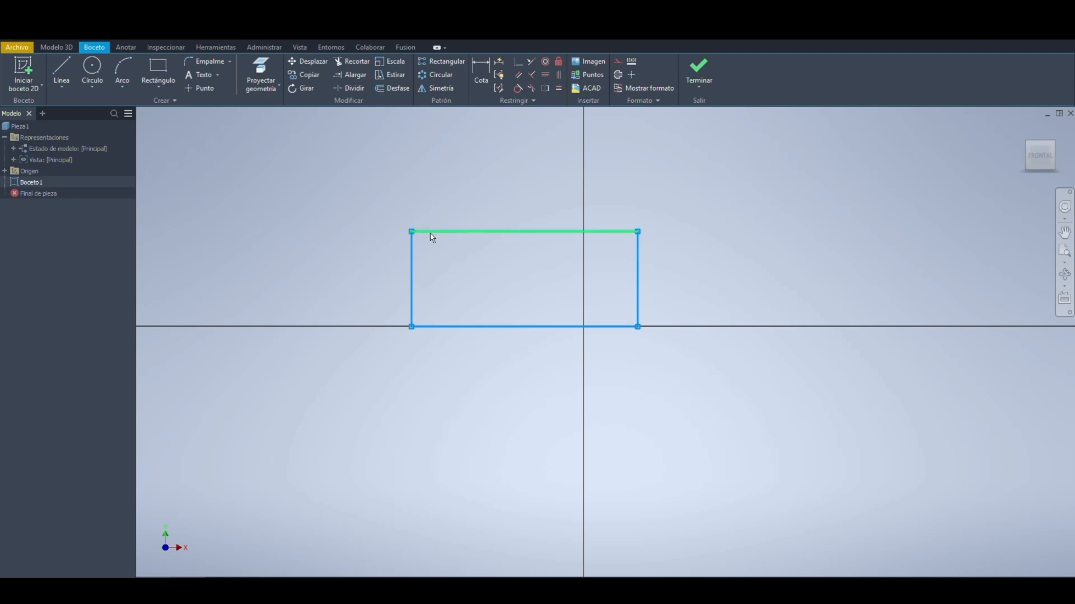
click(491, 126)
Step: Turn Mostrar restricciones de los objetos seleccionados back on and select the whole rectangle again to check its constraints
click(498, 88)
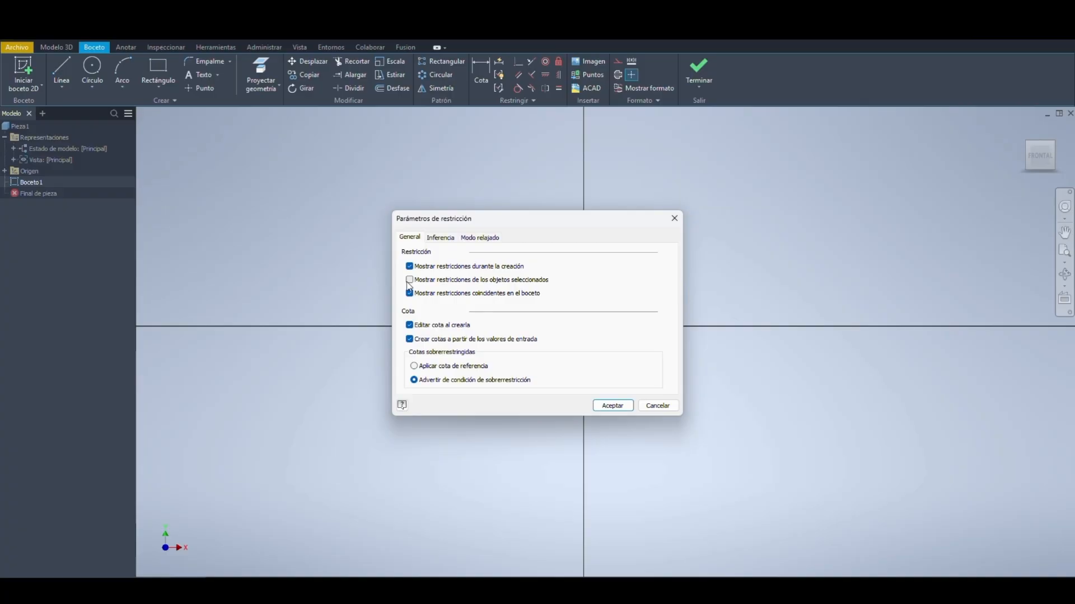
click(611, 406)
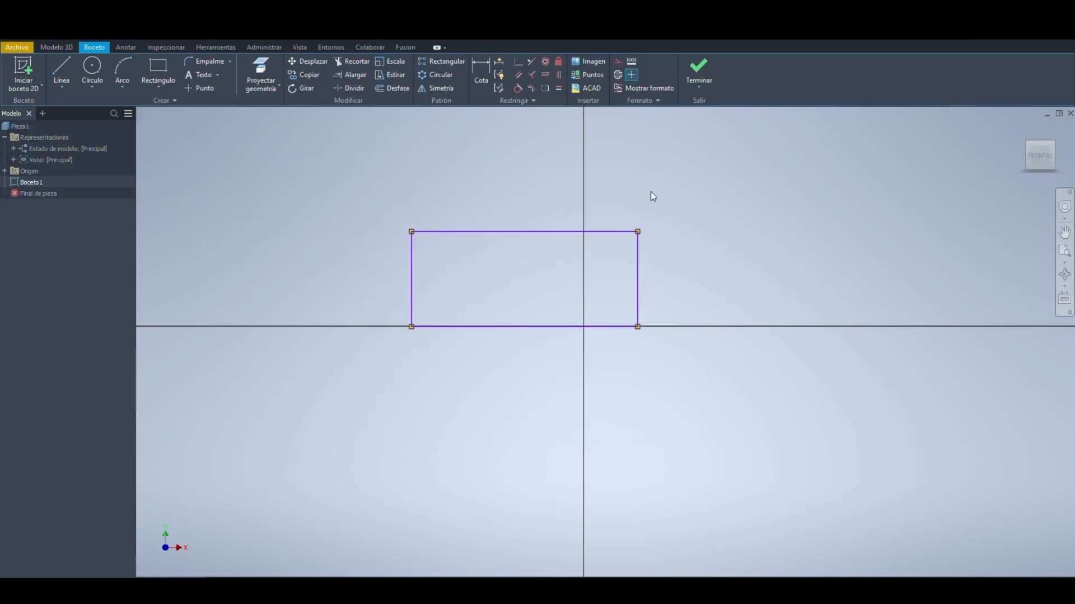
drag(650, 192, 337, 397)
click(508, 163)
Step: Switch Mostrar restricciones durante la creación off, on and off again, accepting the constraint settings each time
click(497, 88)
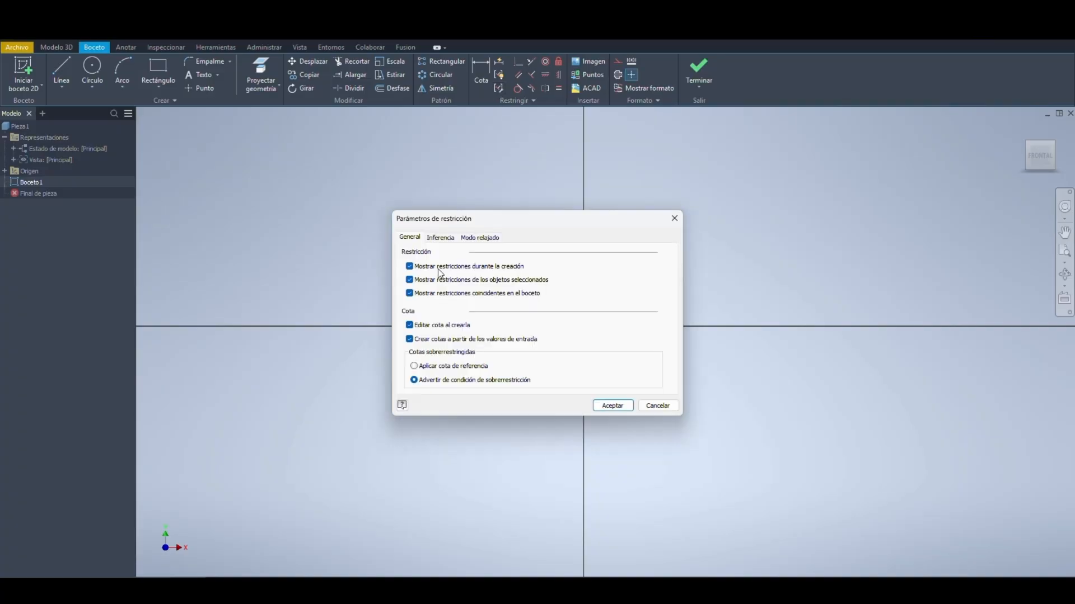
click(612, 405)
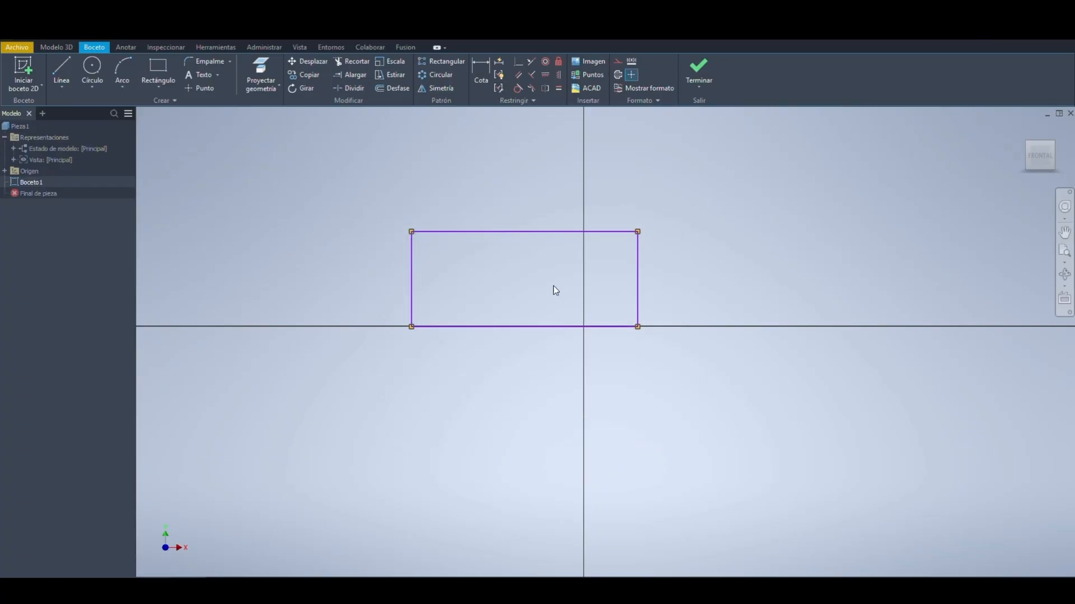
click(515, 89)
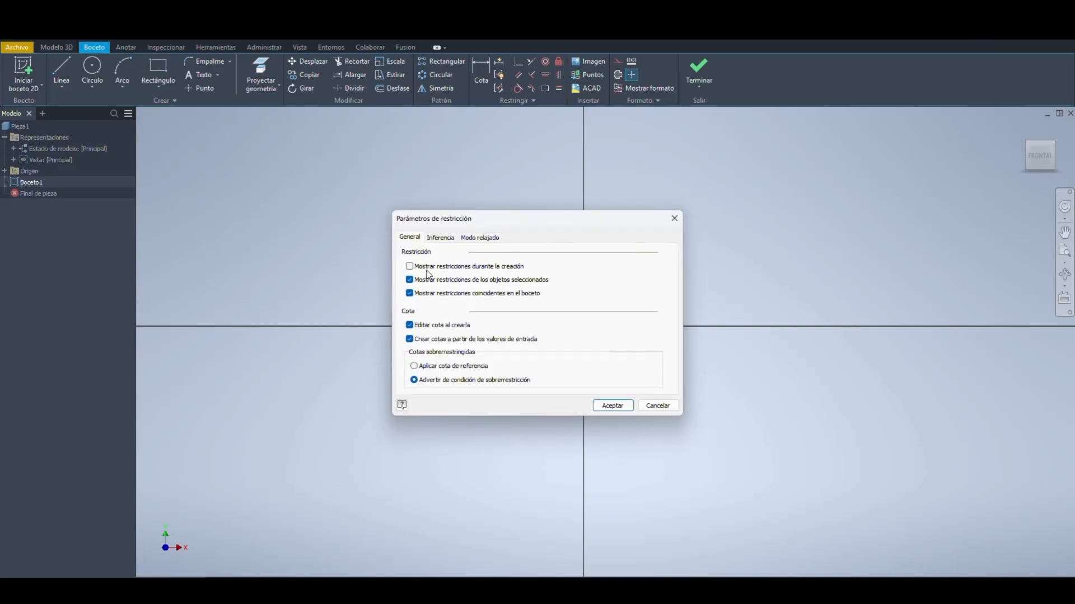
click(621, 405)
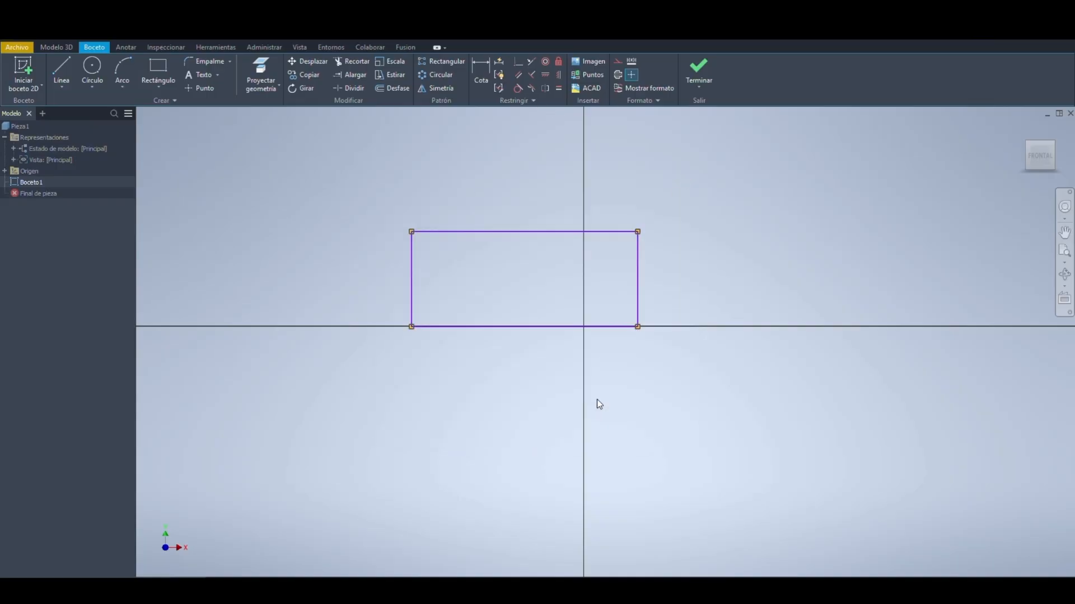
click(500, 89)
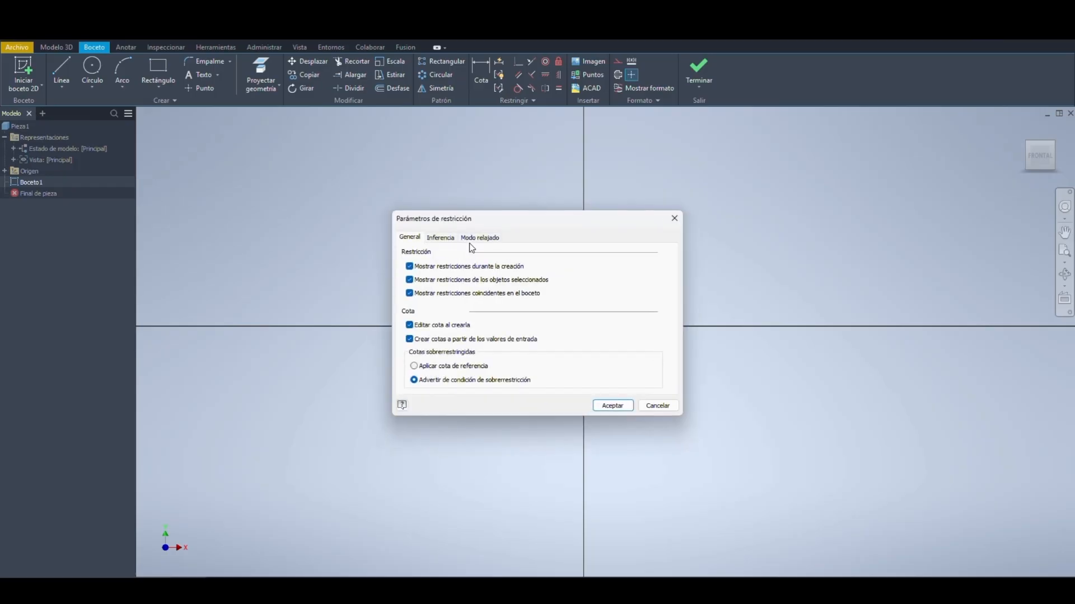
click(462, 267)
click(603, 405)
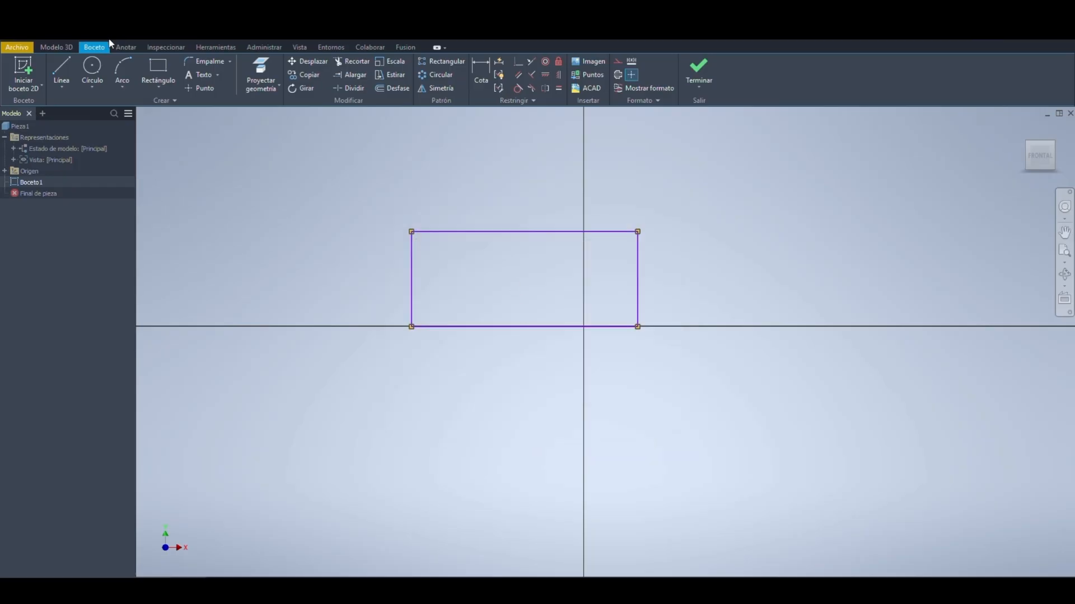
Step: Draw a second rectangle of about 16 by 8.5 mm below the horizontal axis and select it to inspect its constraints
click(158, 70)
click(446, 377)
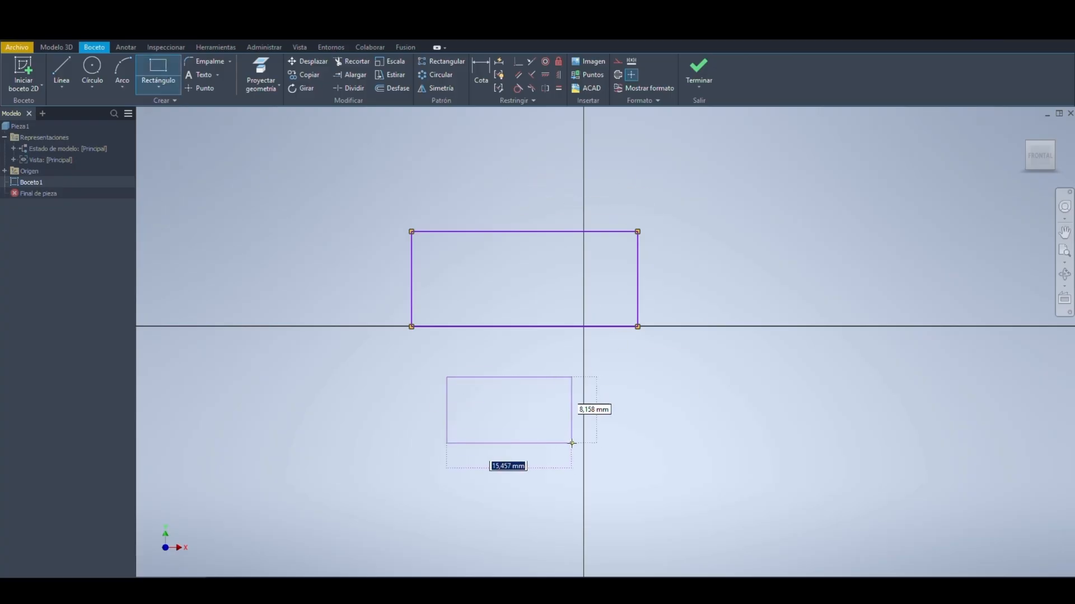
click(576, 446)
key(Escape)
drag(606, 358, 401, 485)
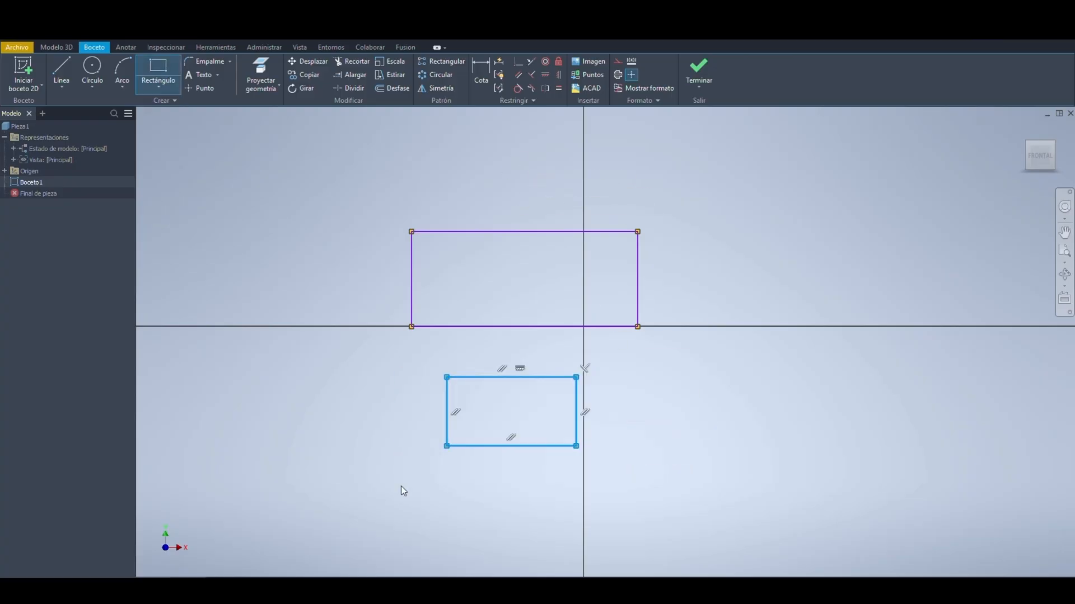
click(551, 401)
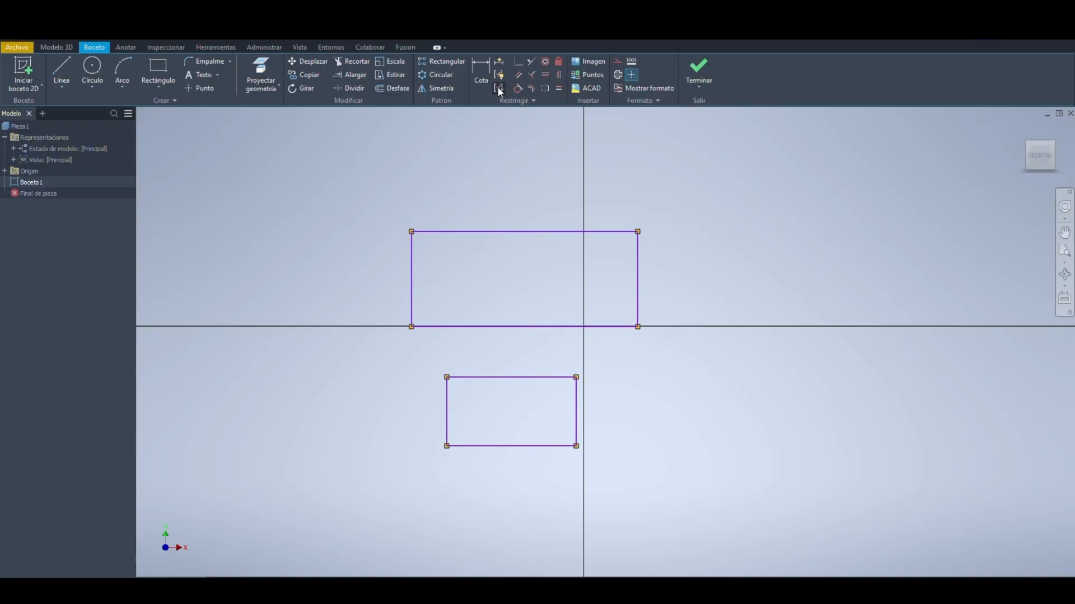
Step: Turn Mostrar restricciones durante la creación back on and draw a third rectangle of about 18 by 6 mm above the first
click(499, 88)
click(611, 405)
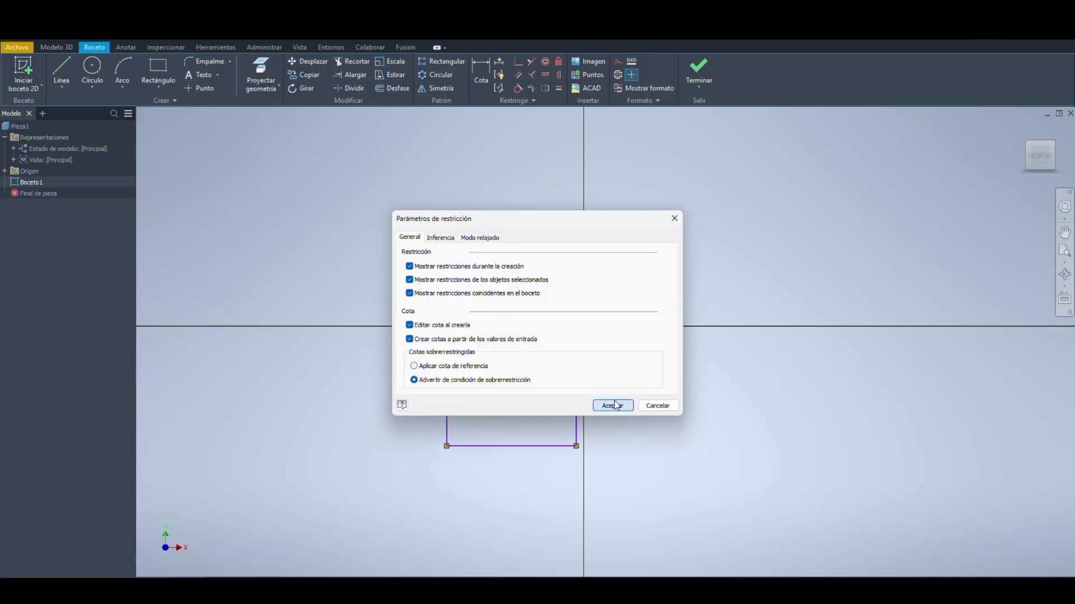
click(158, 70)
click(429, 162)
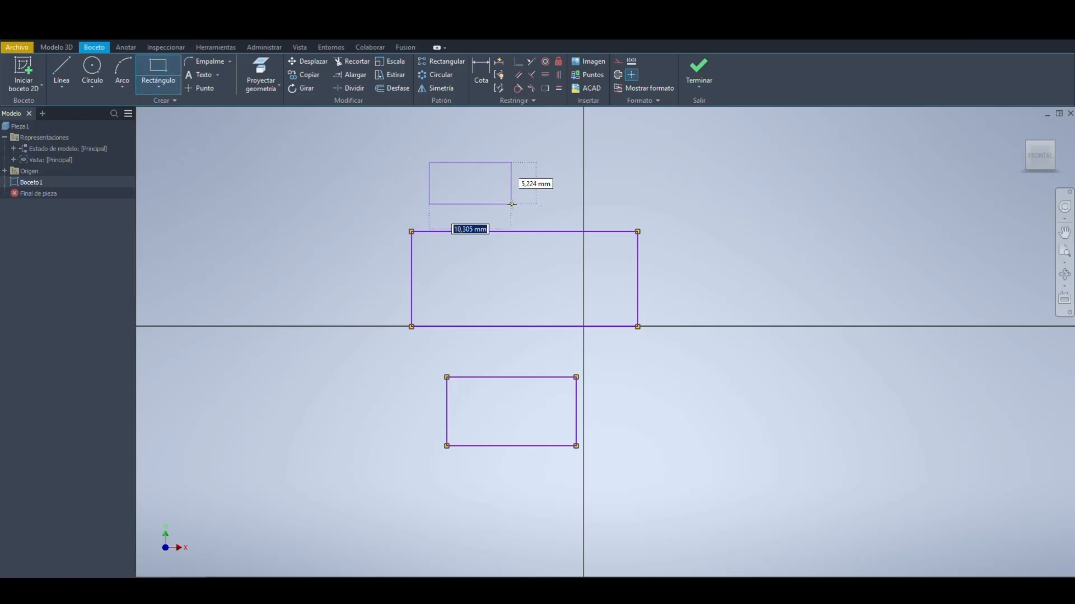
click(573, 213)
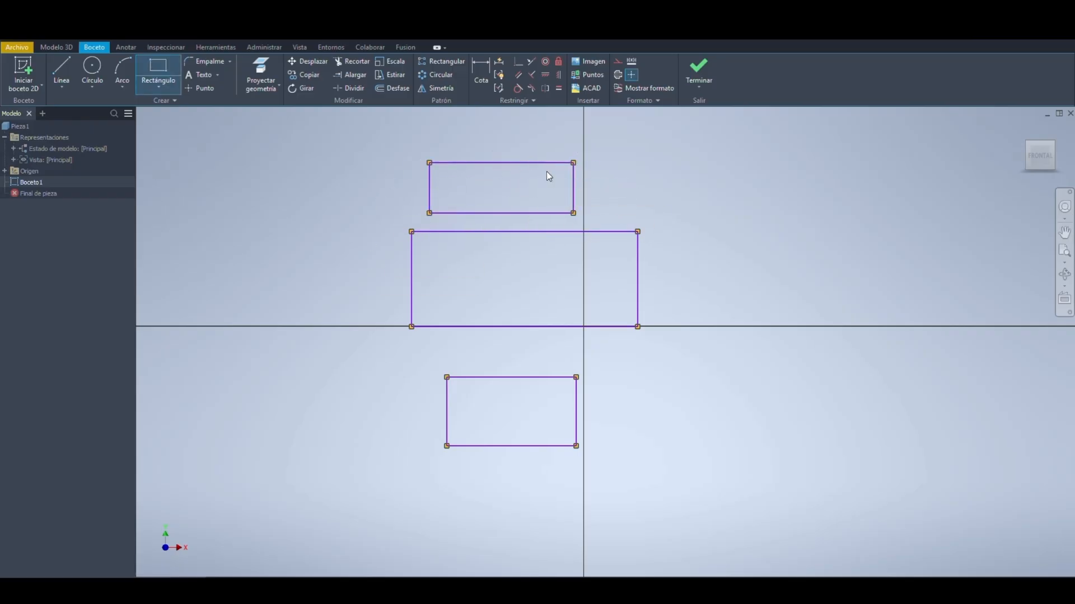
key(Escape)
Step: Select the uppermost rectangle to inspect its constraints and delete all three rectangles
drag(600, 136, 403, 219)
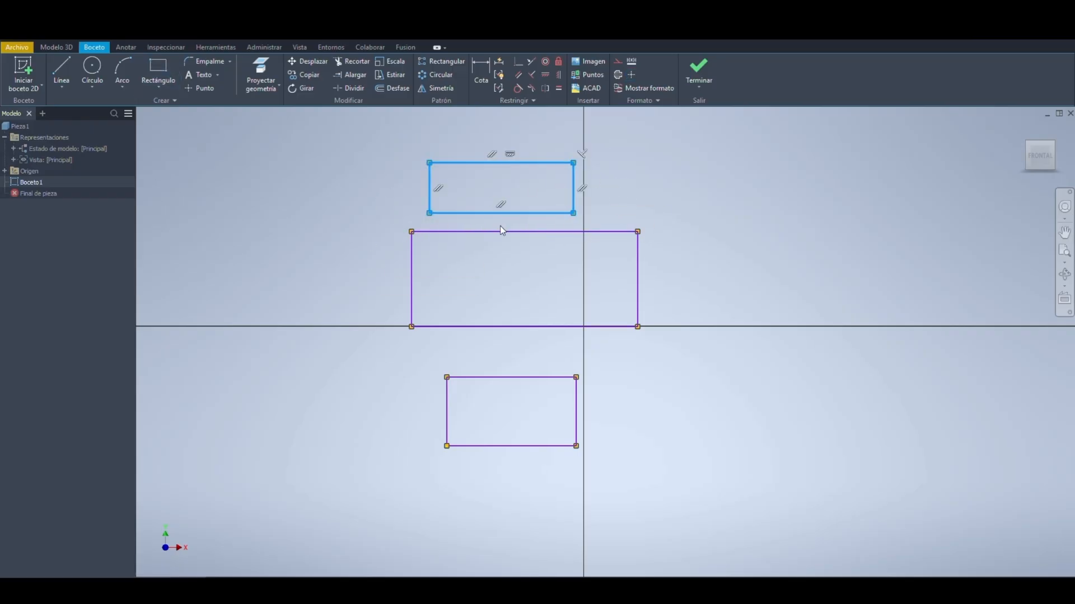
drag(712, 134, 352, 460)
key(Delete)
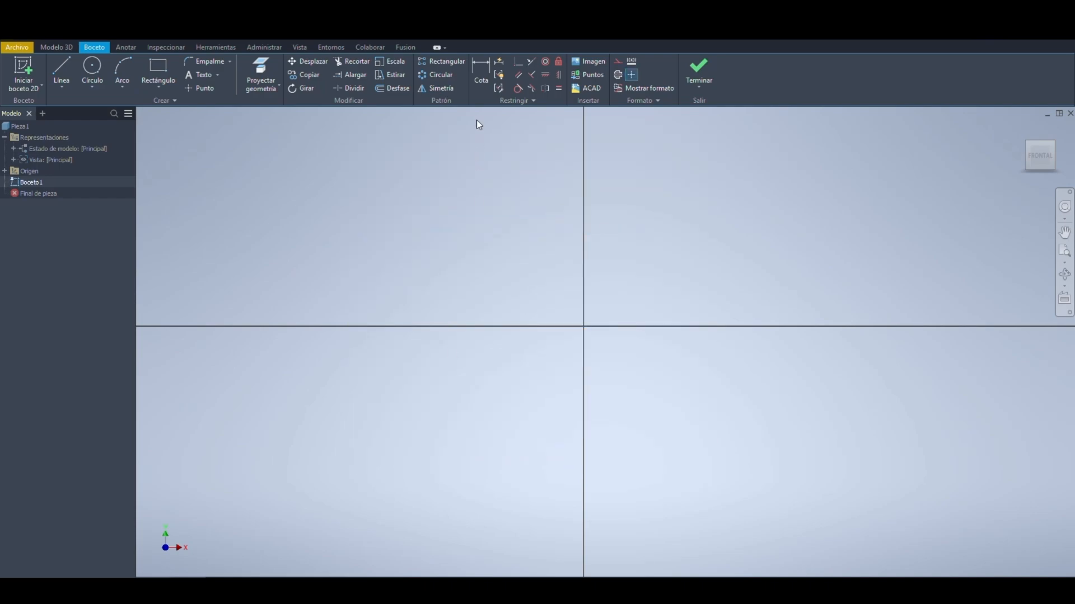
Step: Review the General and Inferencia options in the constraint settings and accept the dialog
click(506, 89)
drag(465, 220, 272, 185)
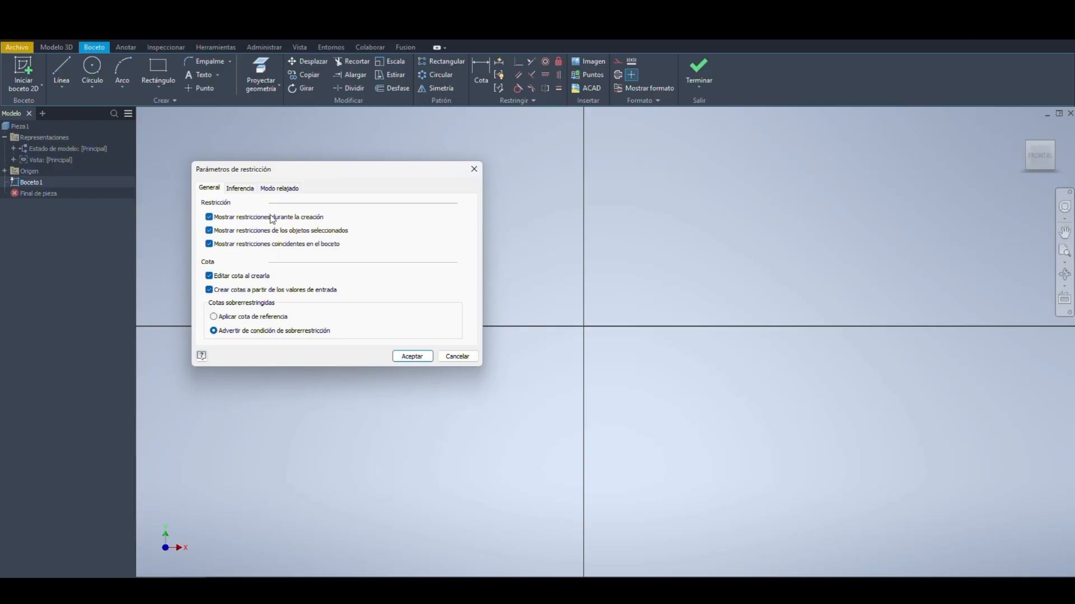
click(240, 190)
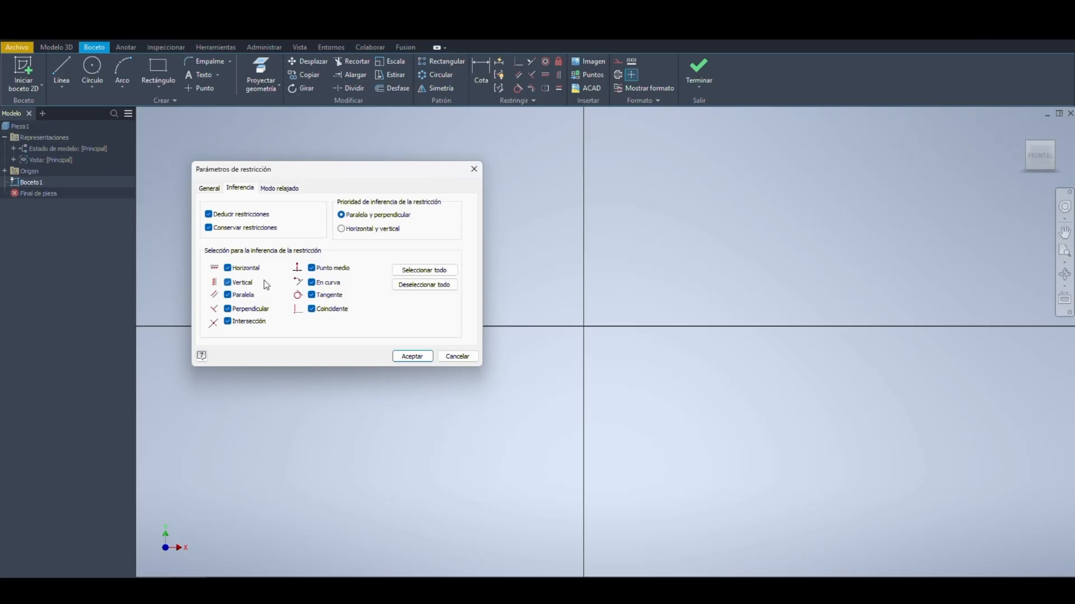
click(402, 361)
Step: Draw a circle of about 10.6 mm diameter centred on the sketch origin
middle_drag(507, 252, 505, 267)
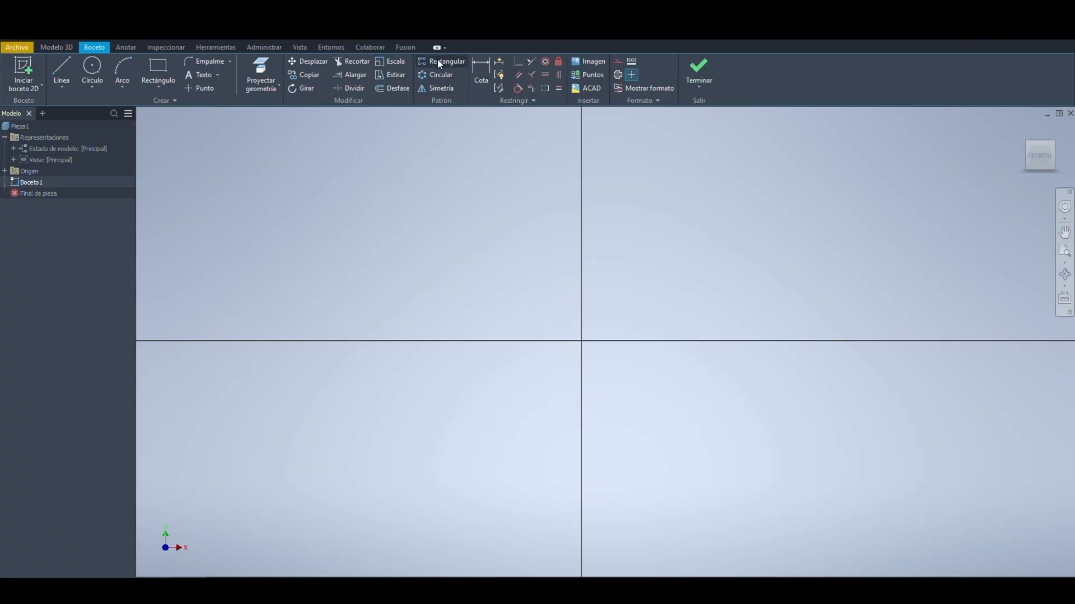
click(85, 69)
click(581, 341)
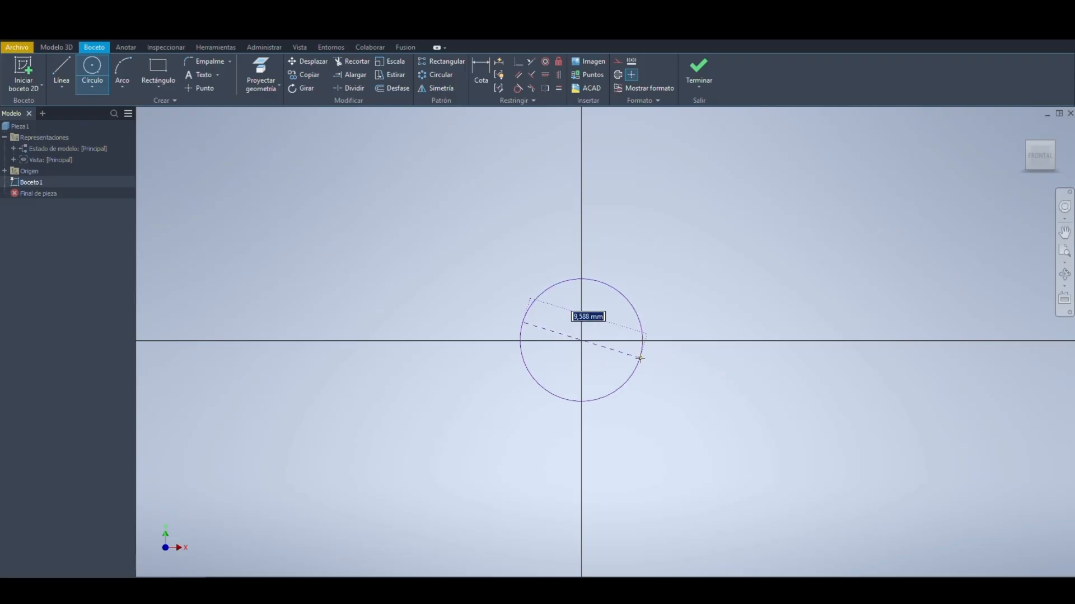
click(643, 361)
key(Escape)
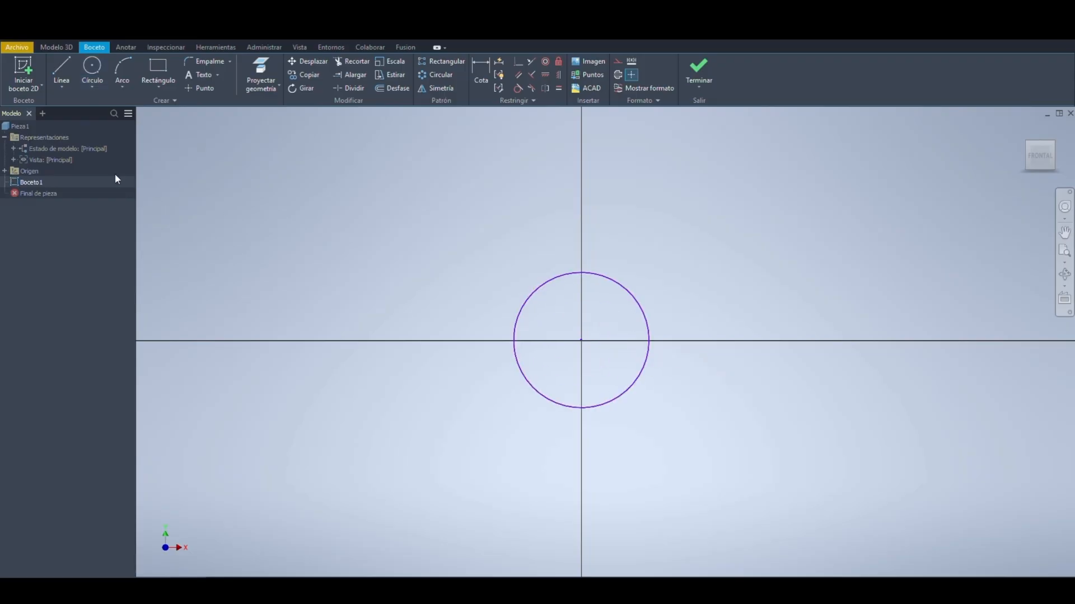
Step: Draw an L shape above the circle from a vertical line about 4 mm long and a perpendicular horizontal line
click(66, 65)
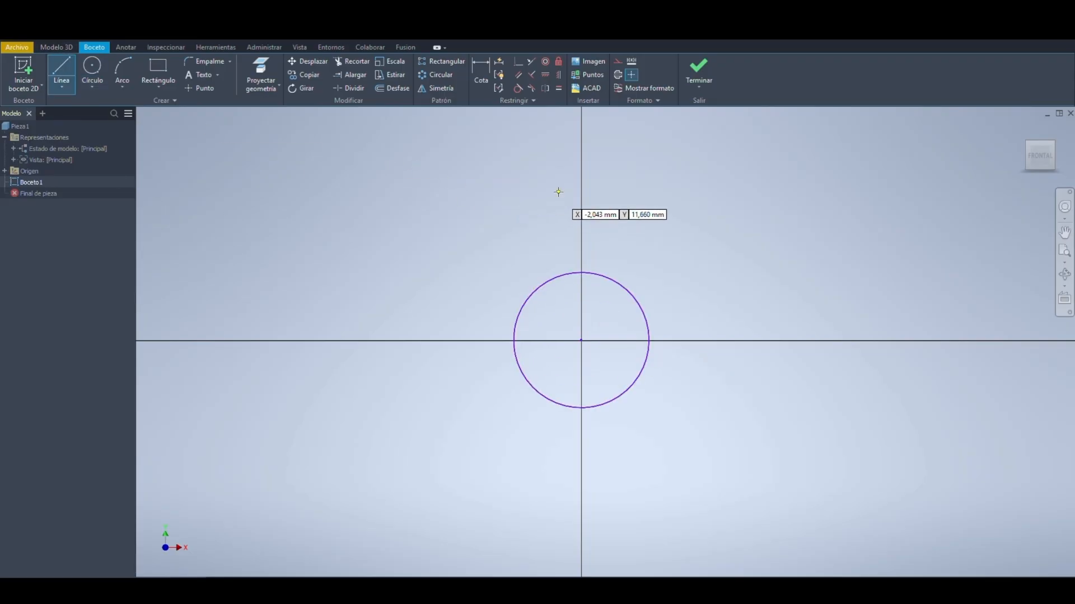
click(557, 152)
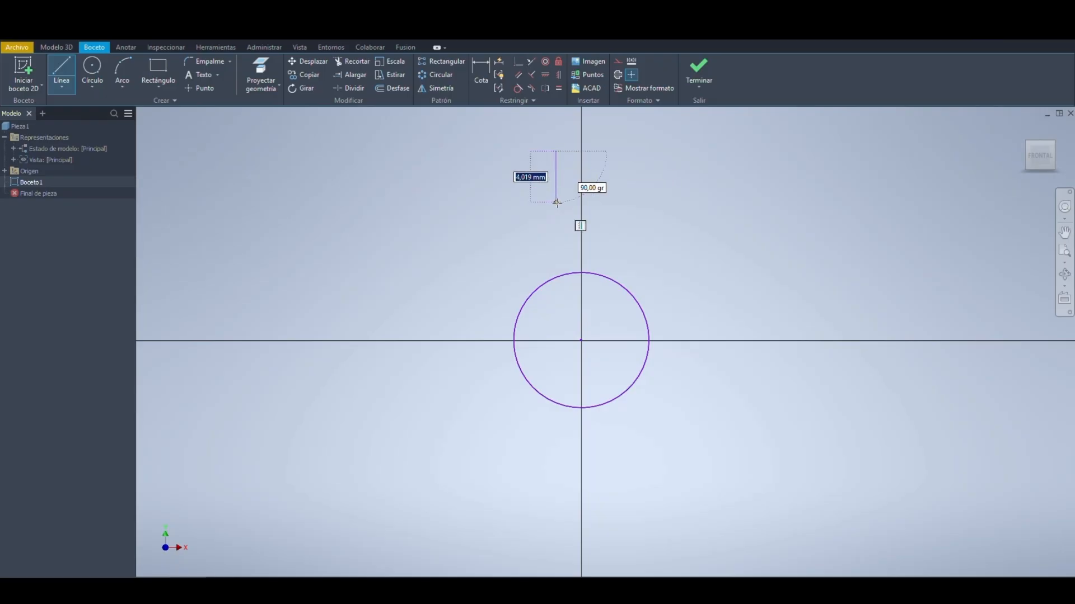
click(615, 206)
middle_drag(613, 207, 489, 194)
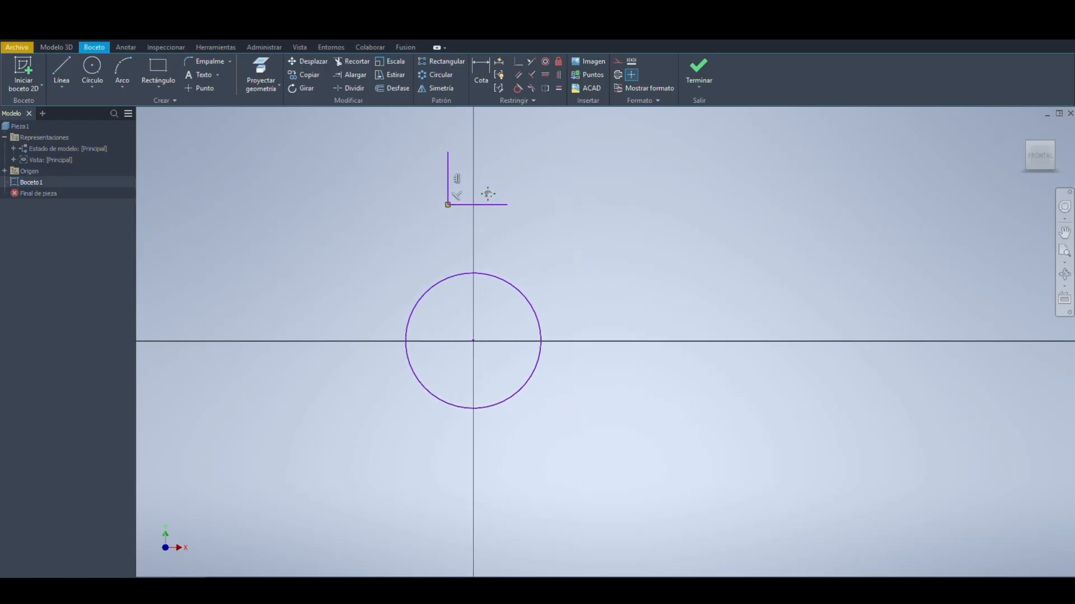
Step: Set up a rectangular pattern of the circle along the L shape's horizontal line with 3 instances
click(440, 62)
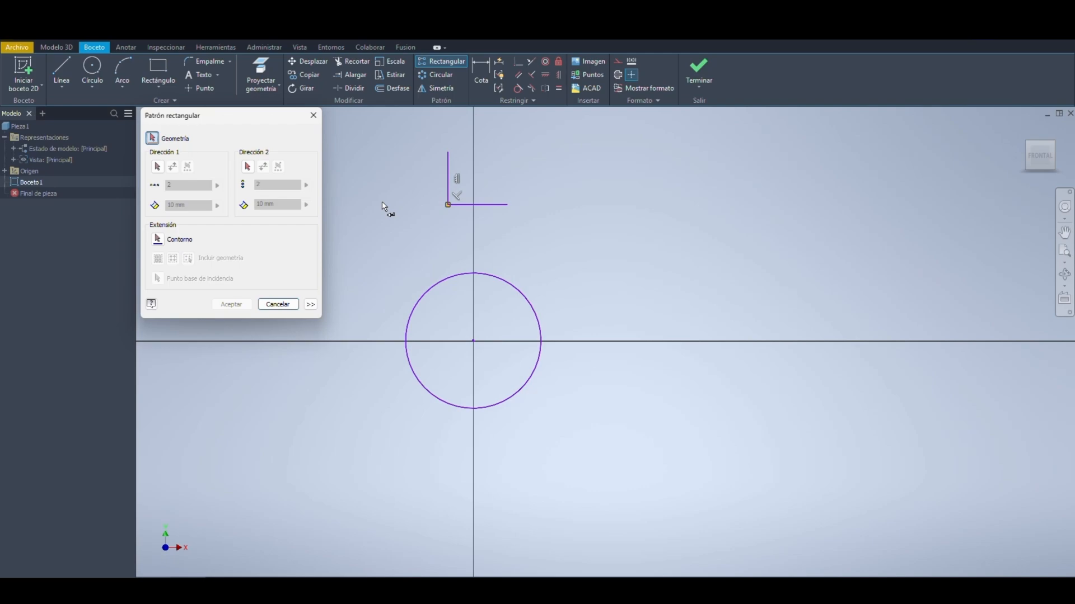
click(475, 270)
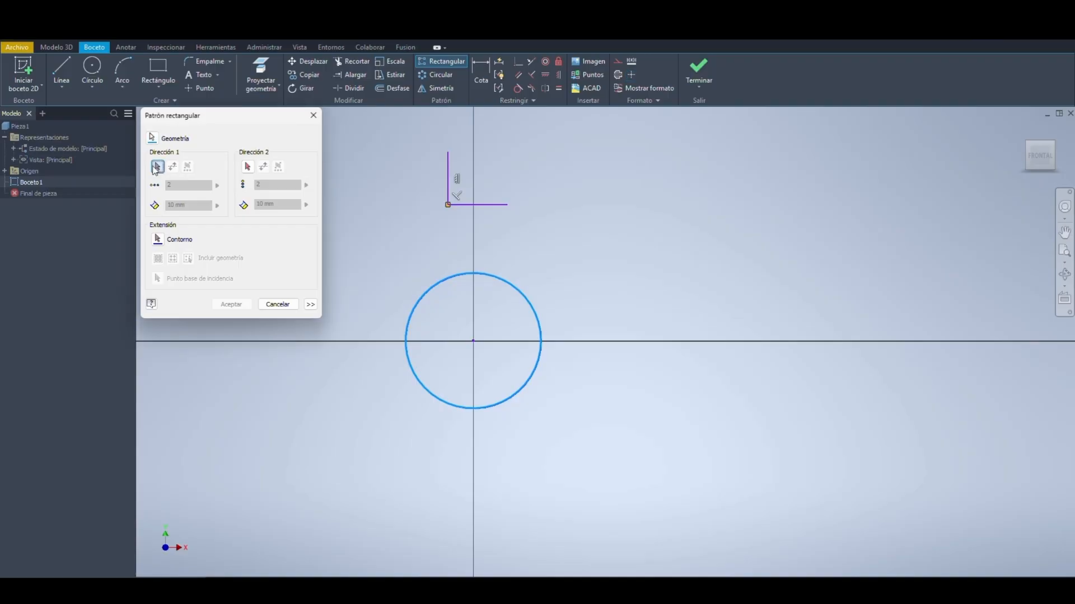
click(481, 206)
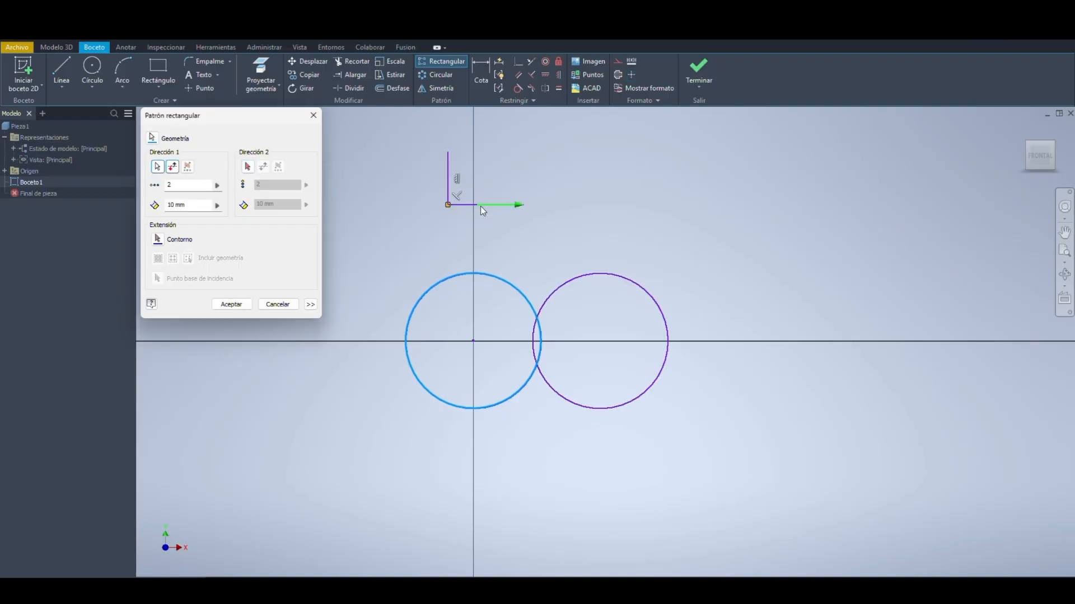
double_click(166, 185)
text(3)
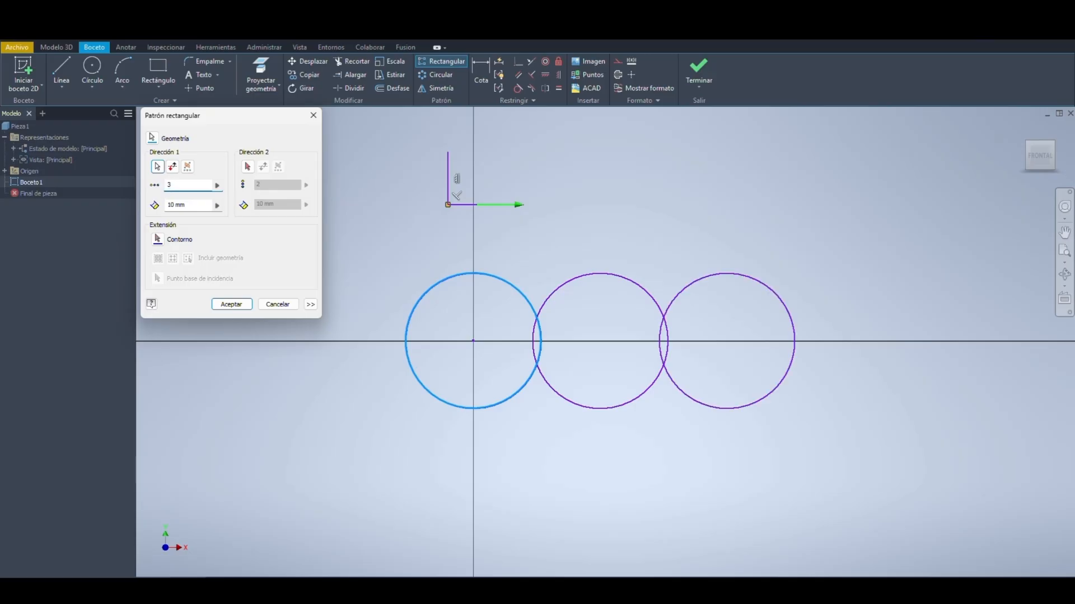
Step: Create the three-circle pattern with 2 mm spacing, inspect it and undo it
double_click(165, 187)
double_click(176, 203)
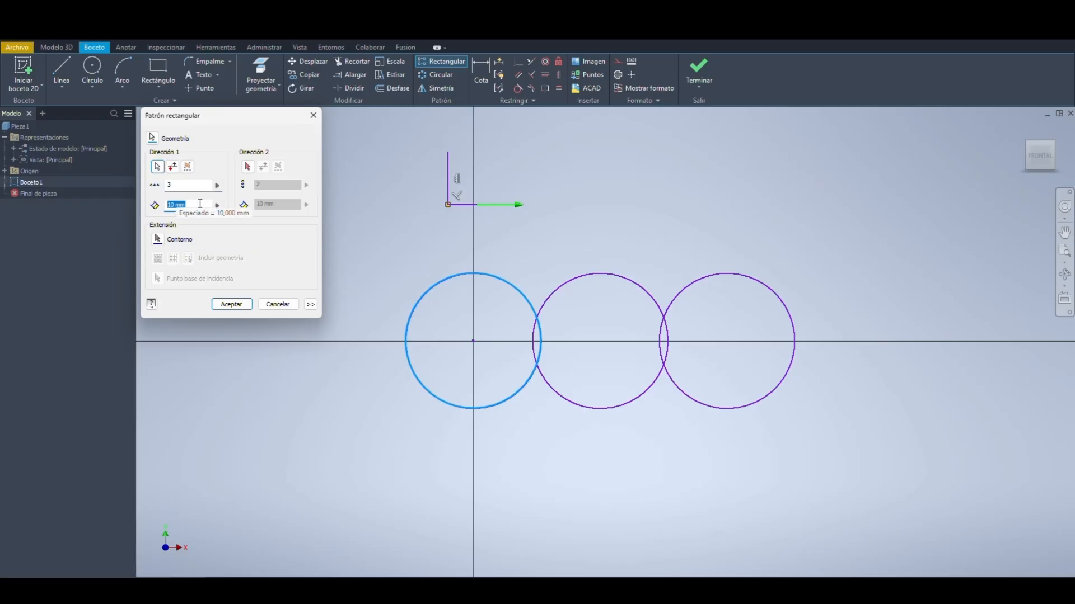
text(2)
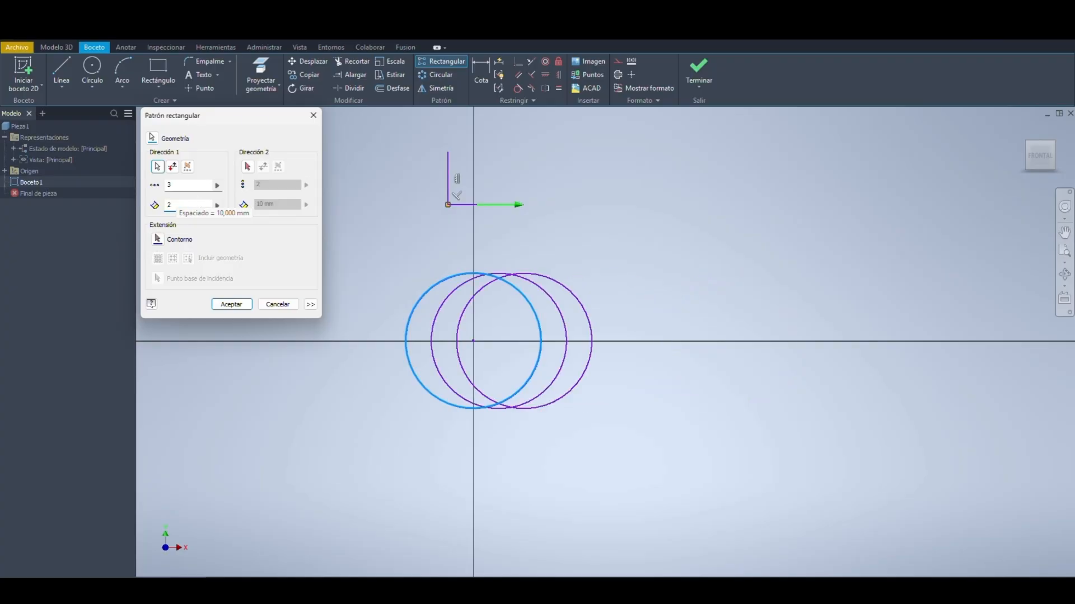
key(Return)
scroll(476, 354, down, 3)
scroll(432, 324, up, 5)
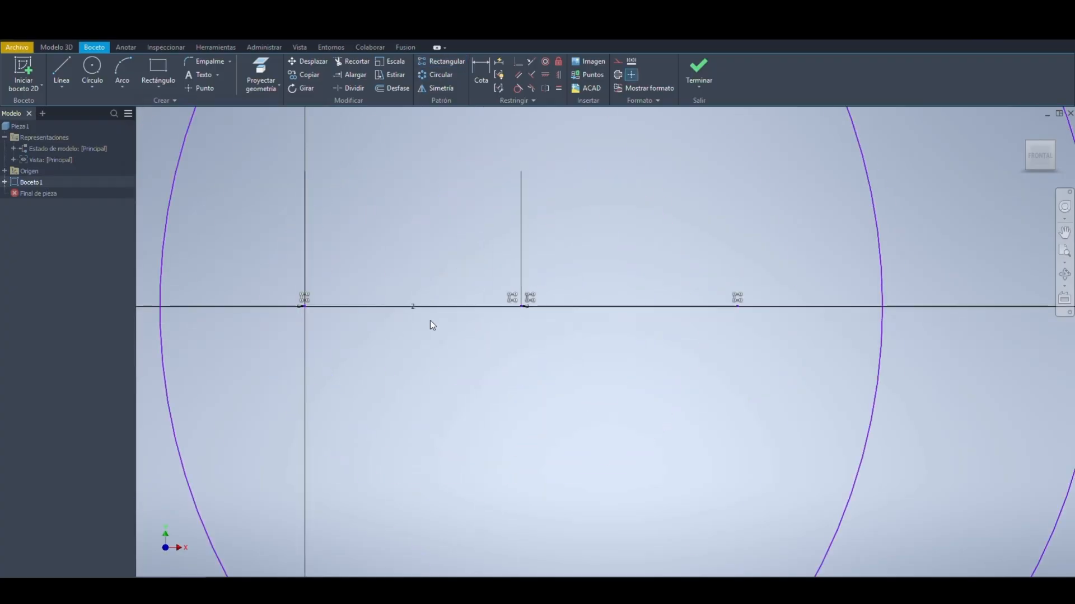
scroll(477, 360, down, 3)
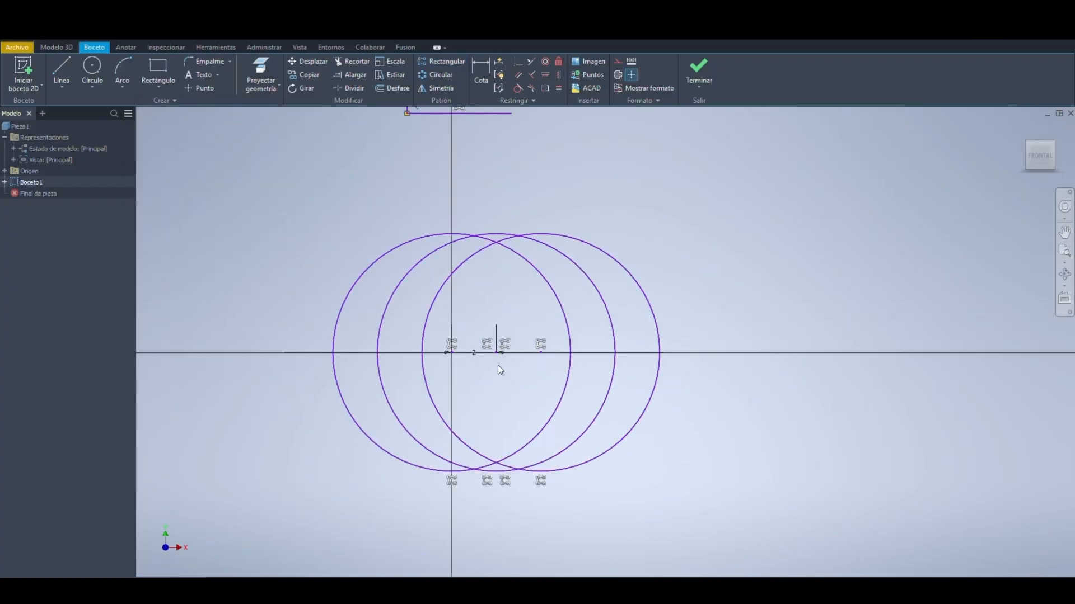
key(ctrl+z)
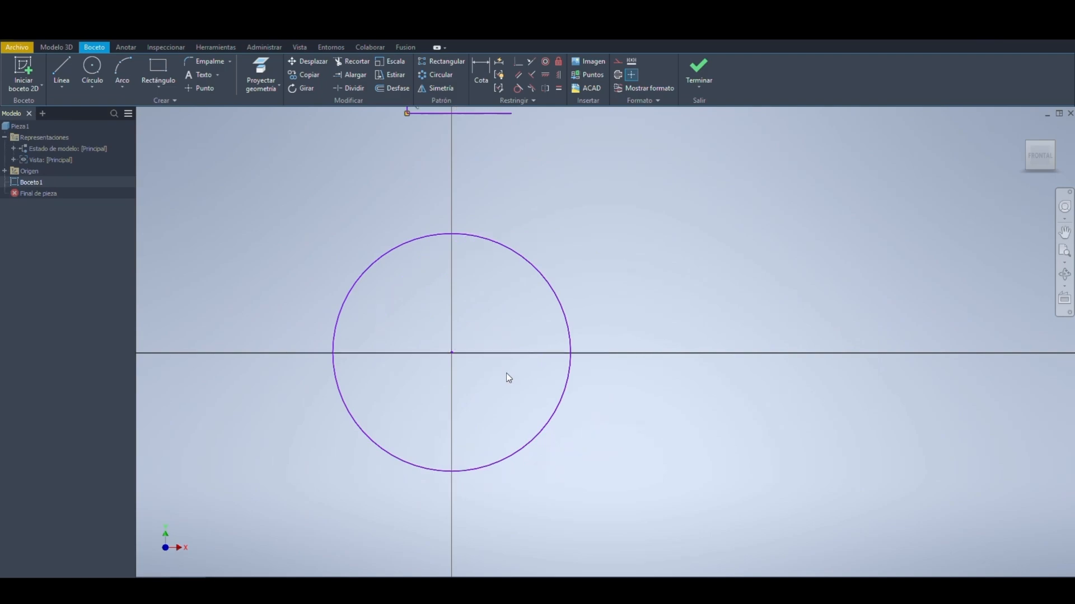
Step: Set up a rectangular pattern of the circle along the L shape's horizontal line with 5 instances spaced 2 mm
click(426, 64)
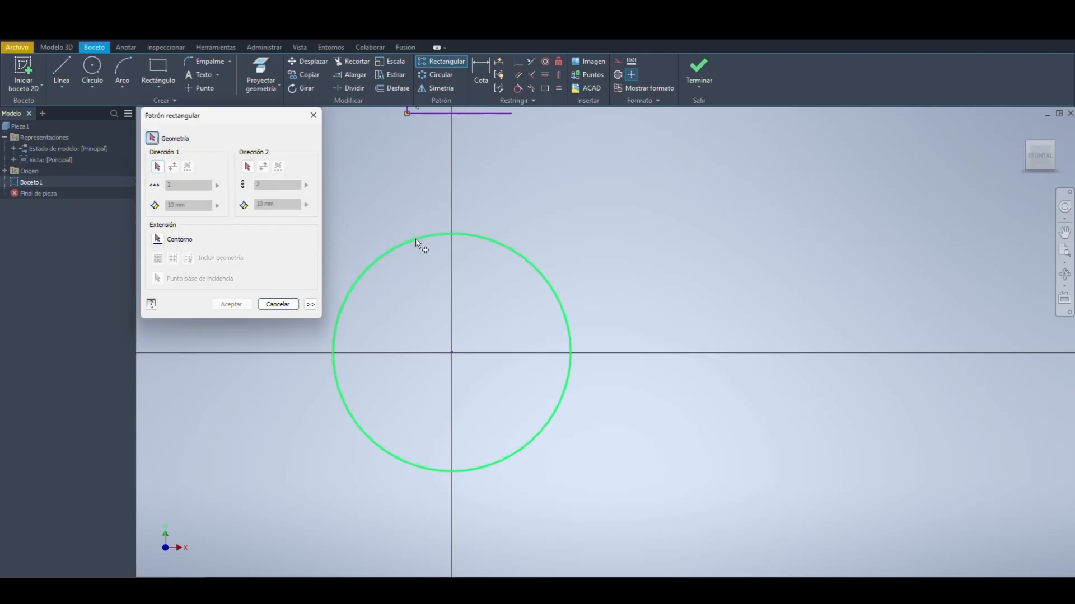
click(420, 242)
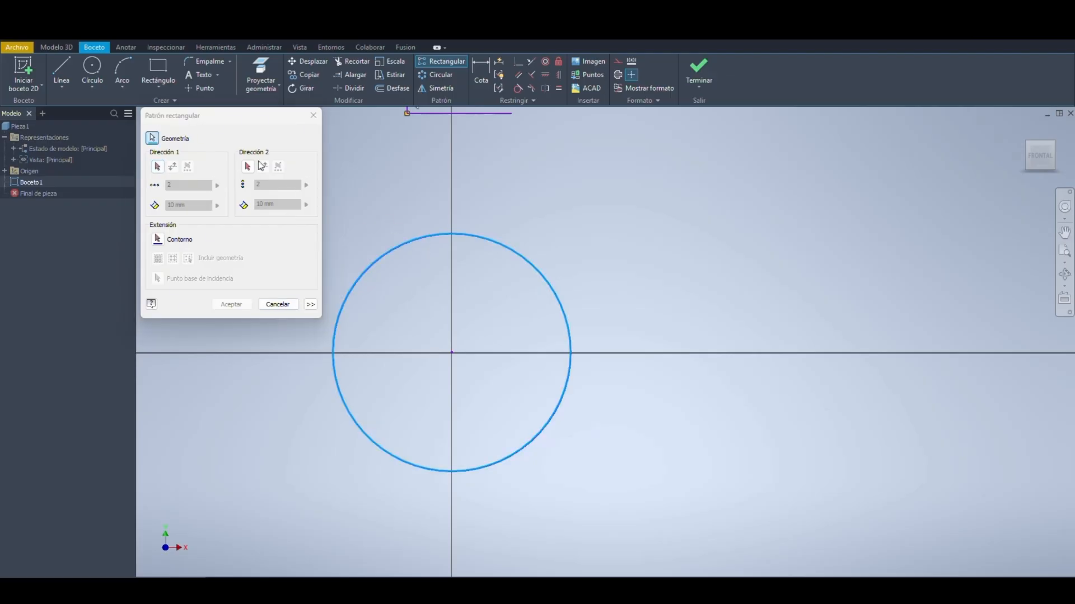
click(493, 114)
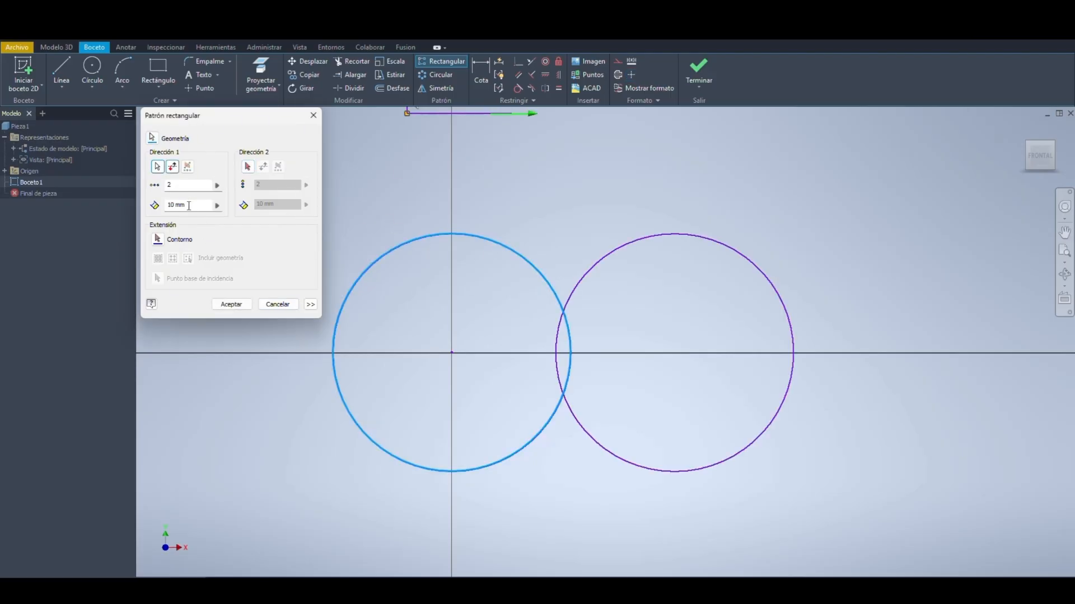
drag(189, 206, 152, 206)
text(2)
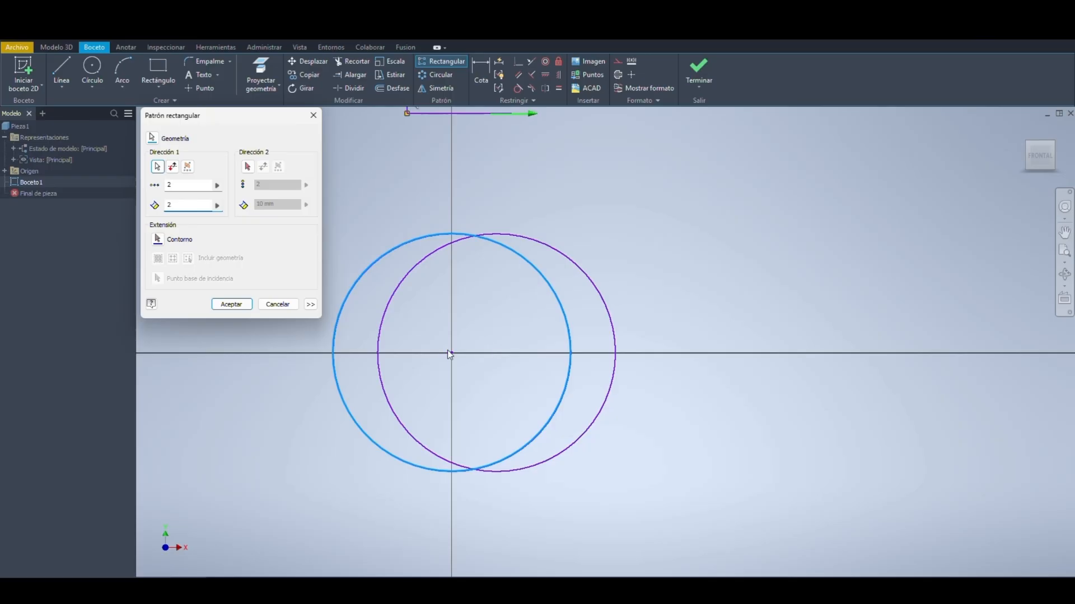
key(shift+Tab)
text(5)
key(Tab)
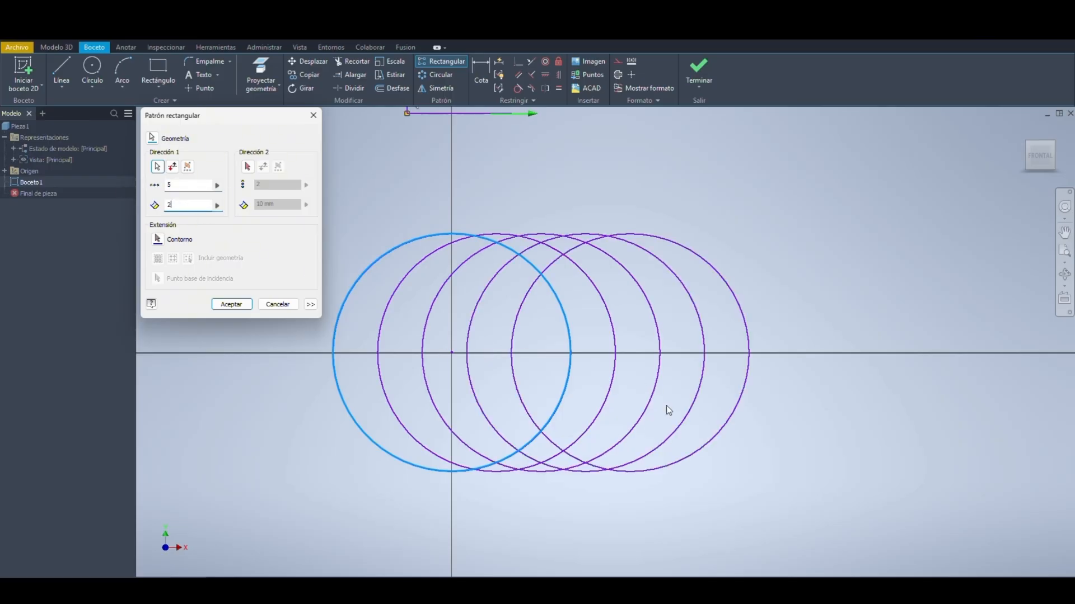
Step: Set the pattern spacing to 10 mm and create the row of five circles
scroll(673, 424, up, 2)
scroll(674, 423, up, 1)
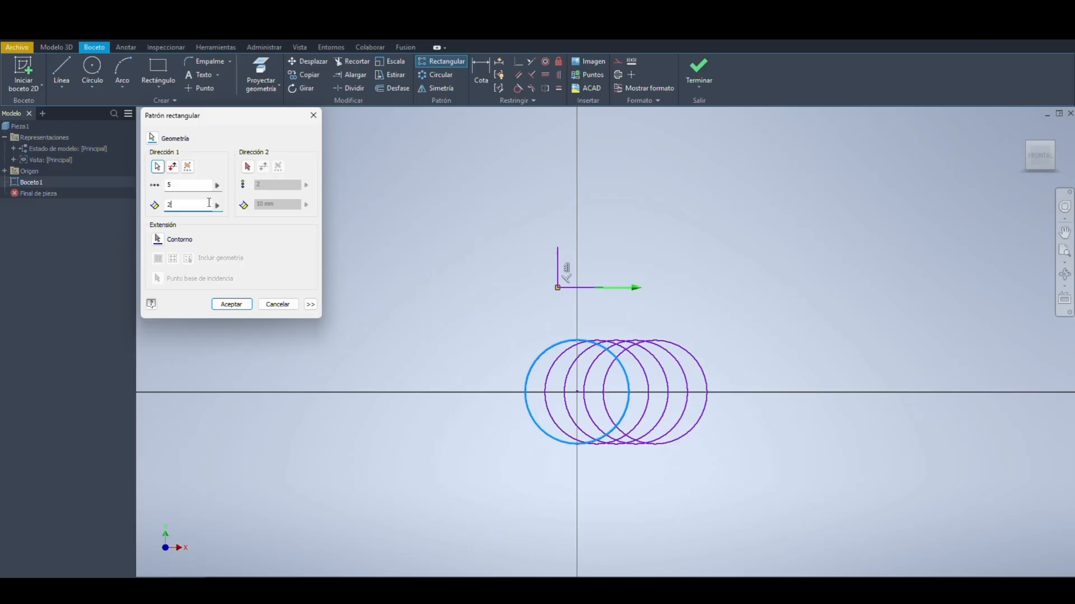
double_click(178, 204)
text(10)
key(Return)
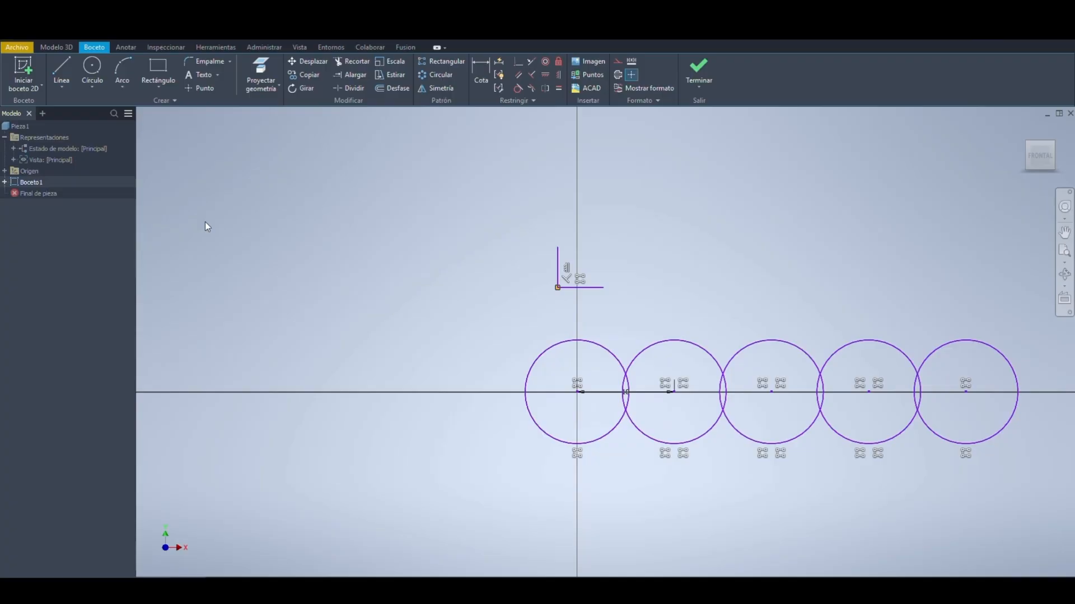
Step: Move the pattern's spacing dimension above the circles, just below the L shape
middle_drag(649, 450, 562, 426)
click(539, 368)
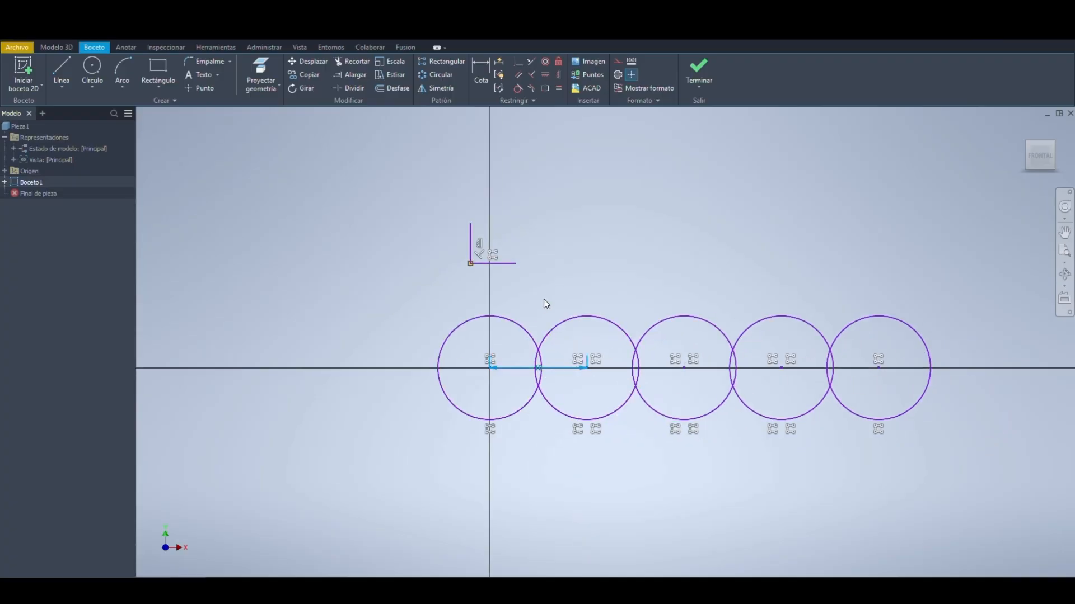
click(646, 283)
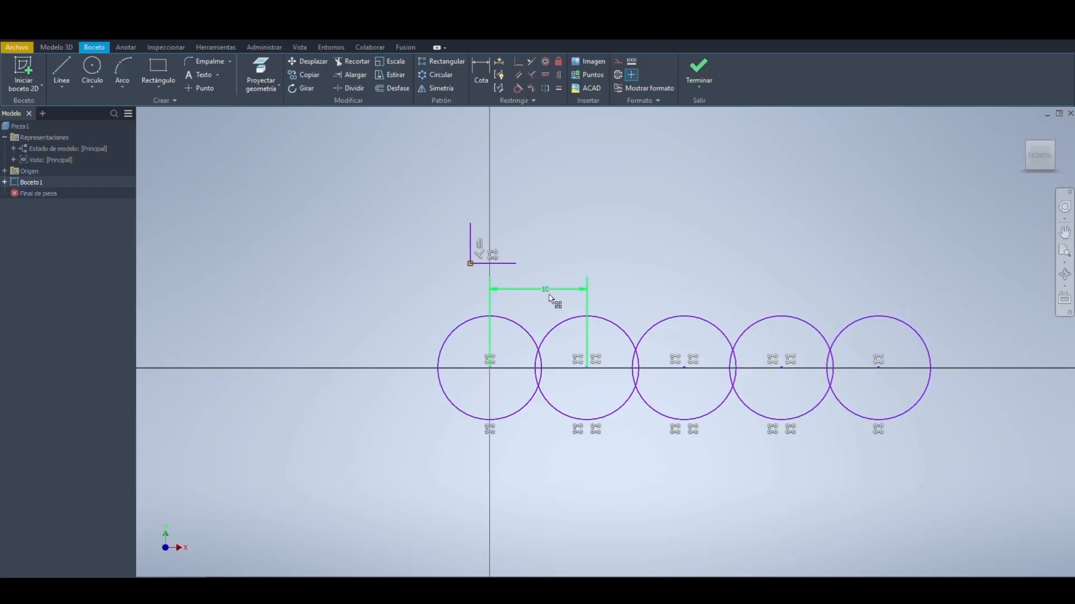
Step: Set the spacing dimension between the first two circles to 20 mm and inspect the whole row
click(549, 298)
double_click(550, 297)
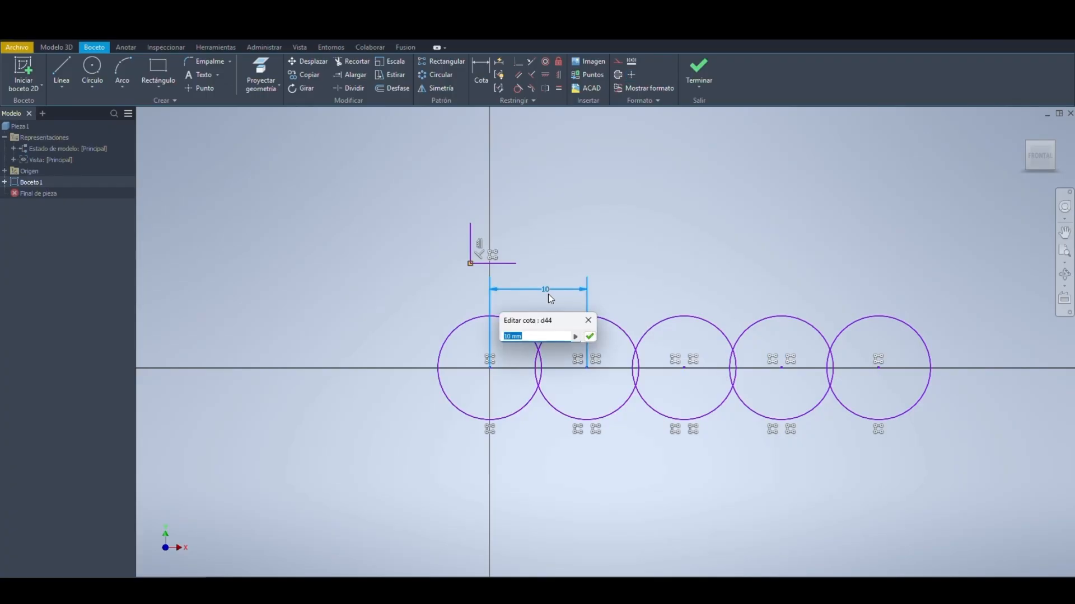
text(20)
key(Return)
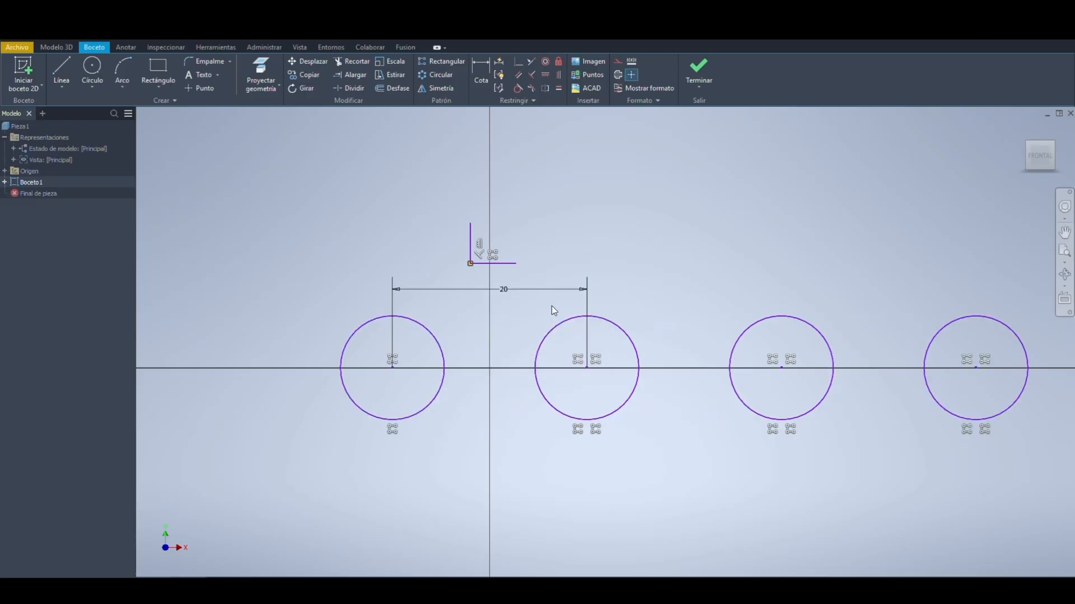
scroll(547, 394, down, 3)
scroll(535, 377, down, 3)
scroll(528, 380, up, 1)
middle_drag(693, 421, 545, 382)
scroll(436, 335, up, 4)
scroll(549, 333, down, 2)
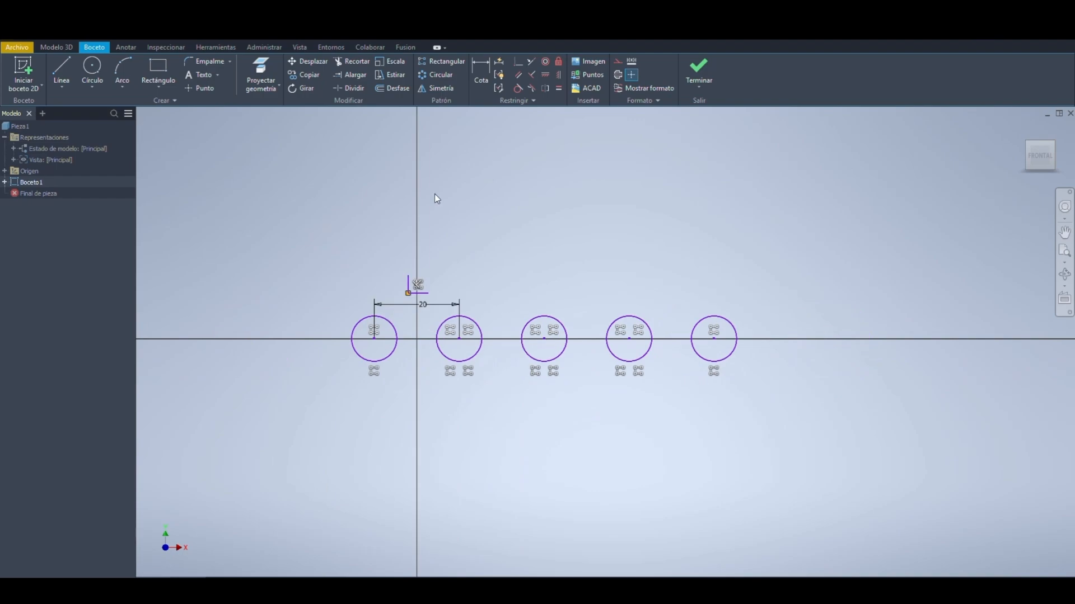
Step: Undo the spacing change and the circle pattern so only the original circle and L shape remain
key(ctrl+z)
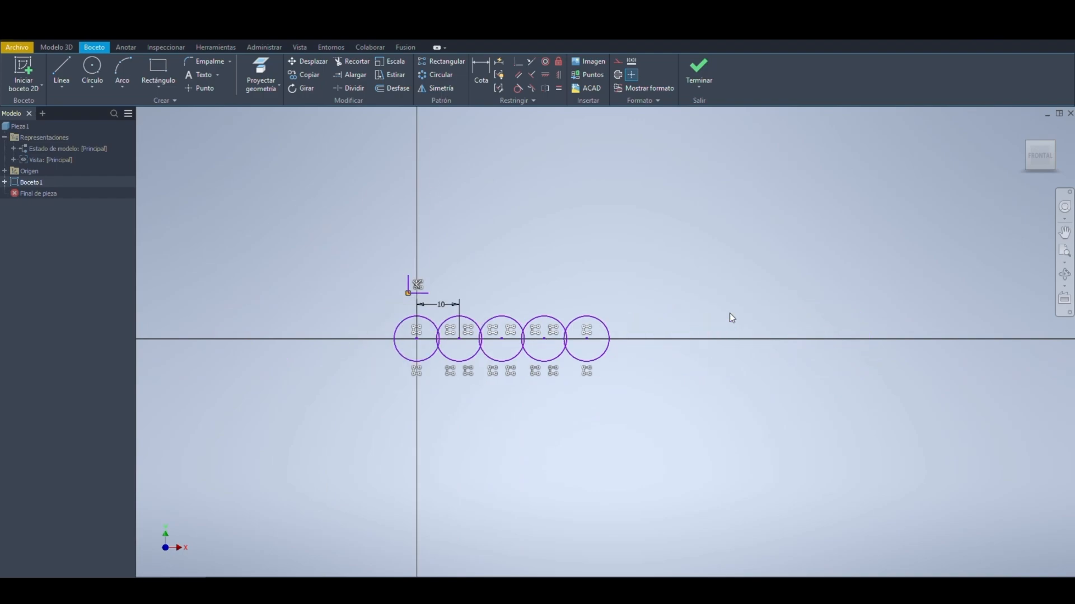
key(ctrl+z)
middle_drag(434, 363, 530, 336)
scroll(530, 336, down, 2)
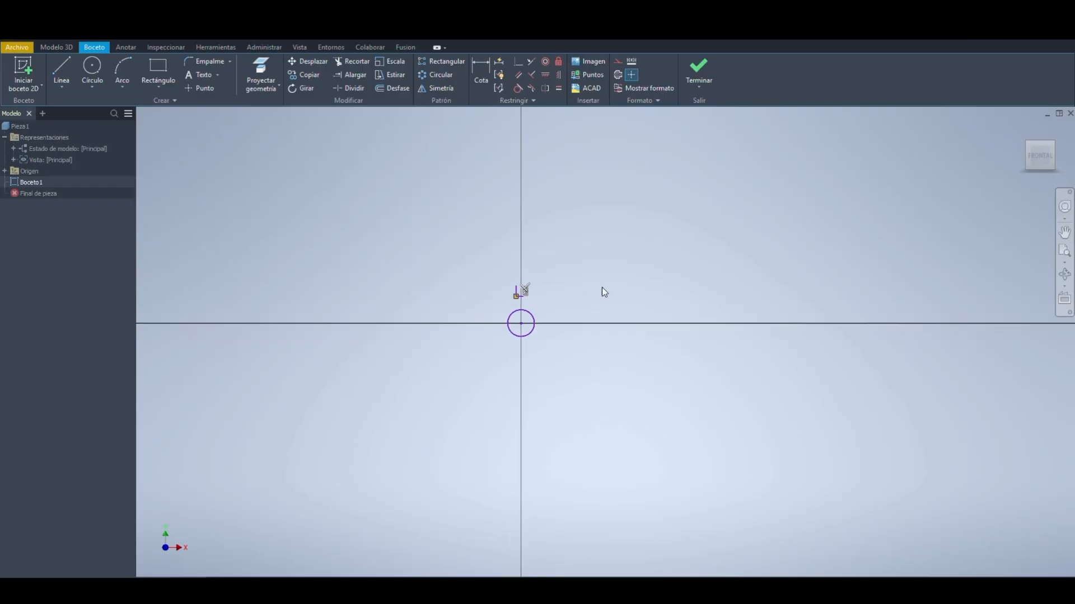
scroll(541, 313, up, 3)
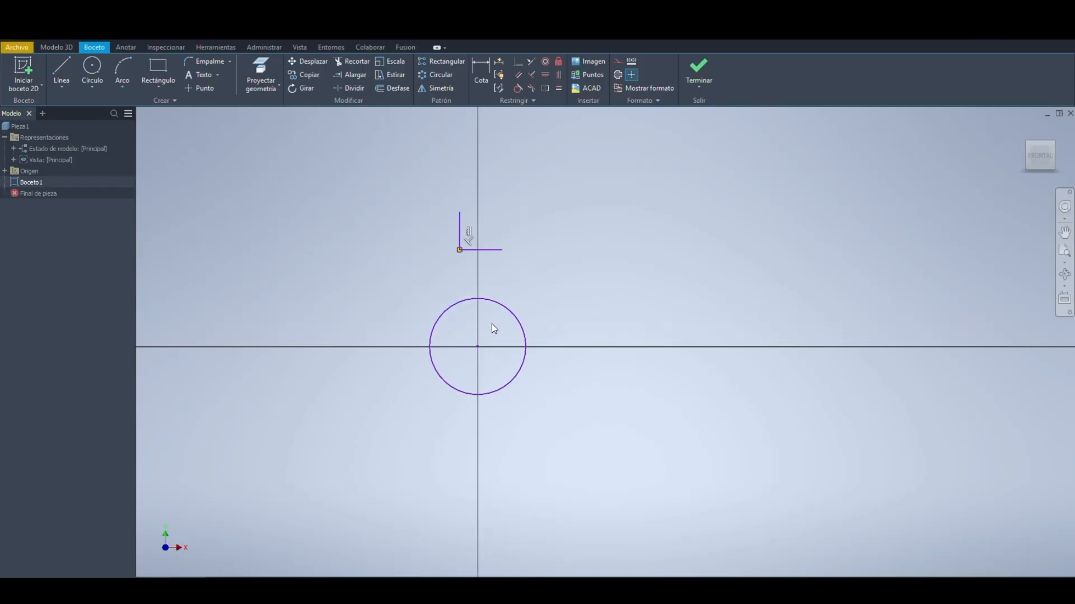
Step: Set up a rectangular pattern of the circle along the L shape's horizontal line with 5 instances
click(442, 64)
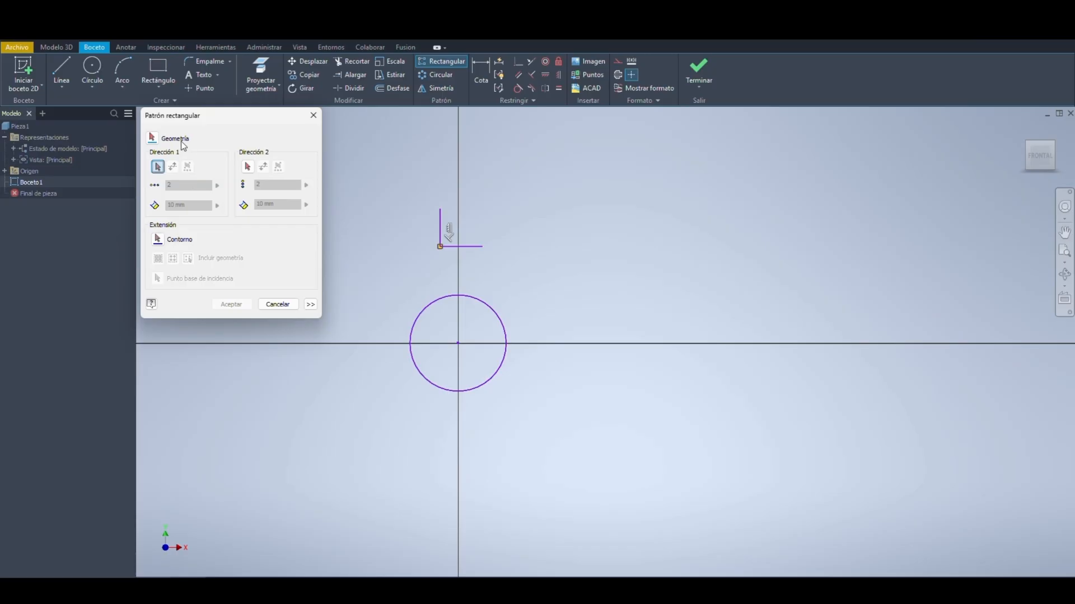
click(182, 142)
click(433, 302)
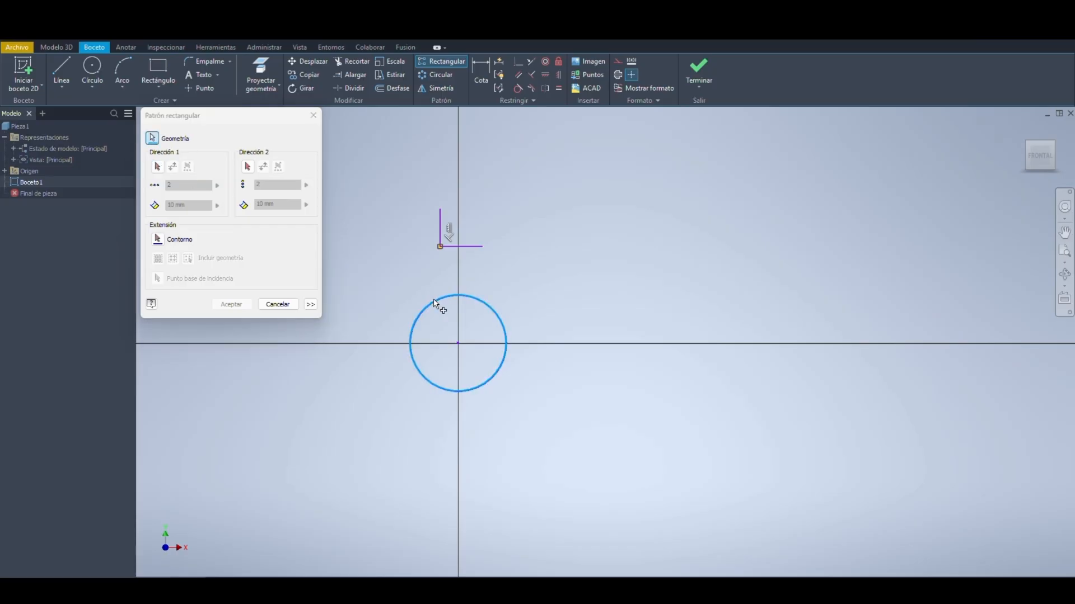
click(165, 166)
click(466, 248)
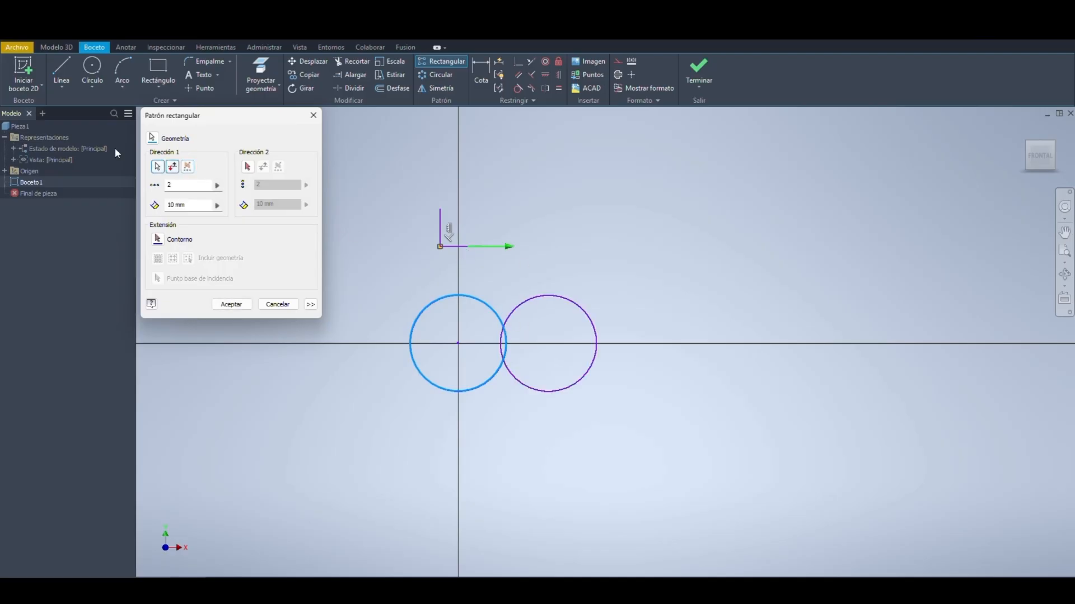
double_click(179, 185)
text(5)
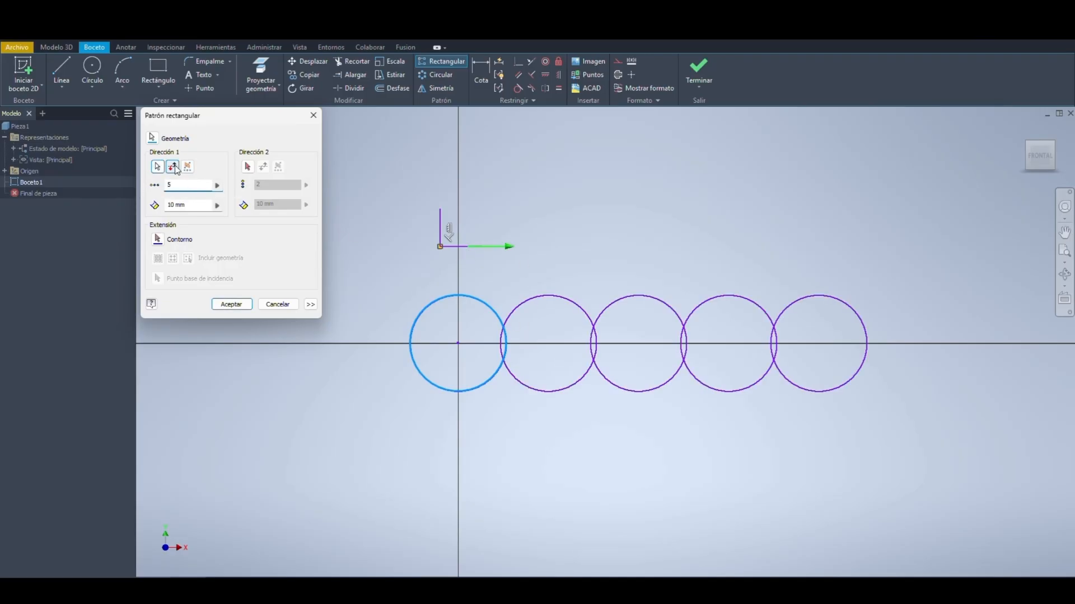
Step: Reverse the first pattern direction so the copies extend to the opposite side of the original circle
click(173, 167)
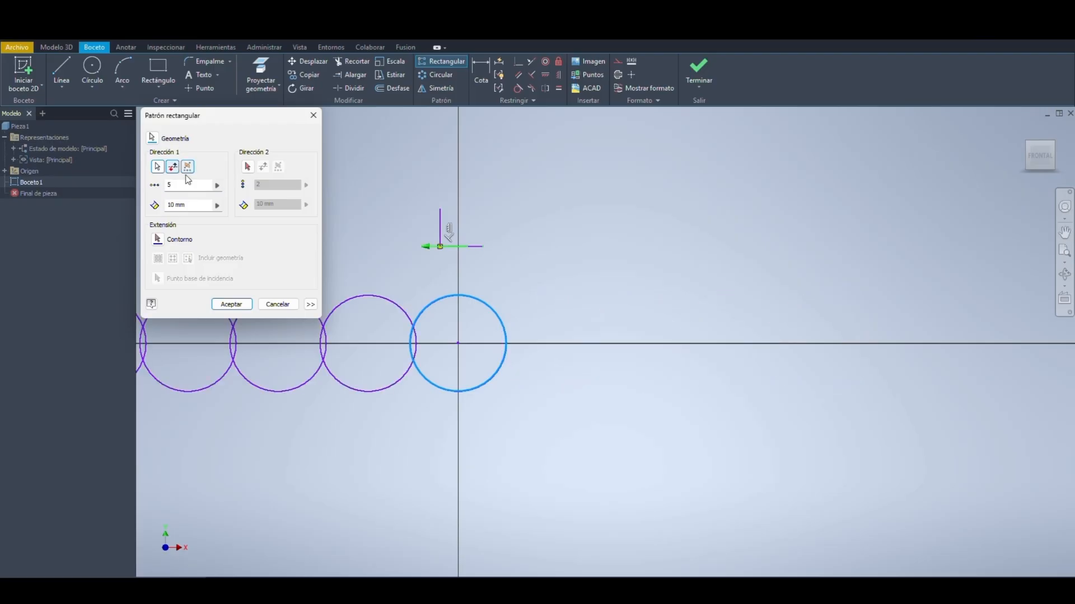
mouse_move(464, 266)
middle_down()
mouse_move(631, 267)
mouse_move(599, 290)
middle_up()
scroll(630, 268, up, 3)
scroll(628, 275, down, 6)
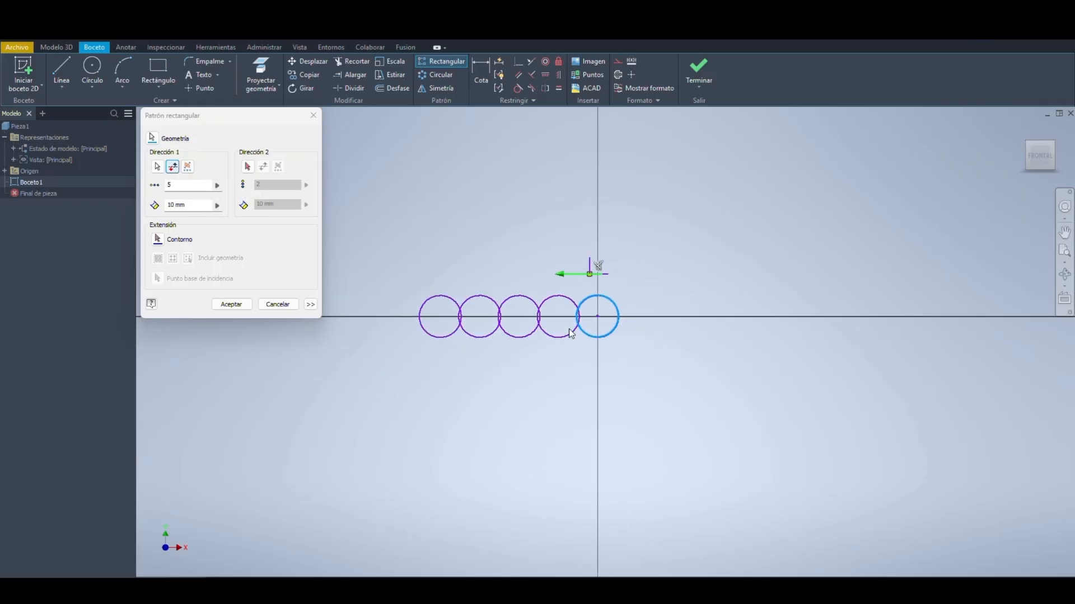
click(167, 144)
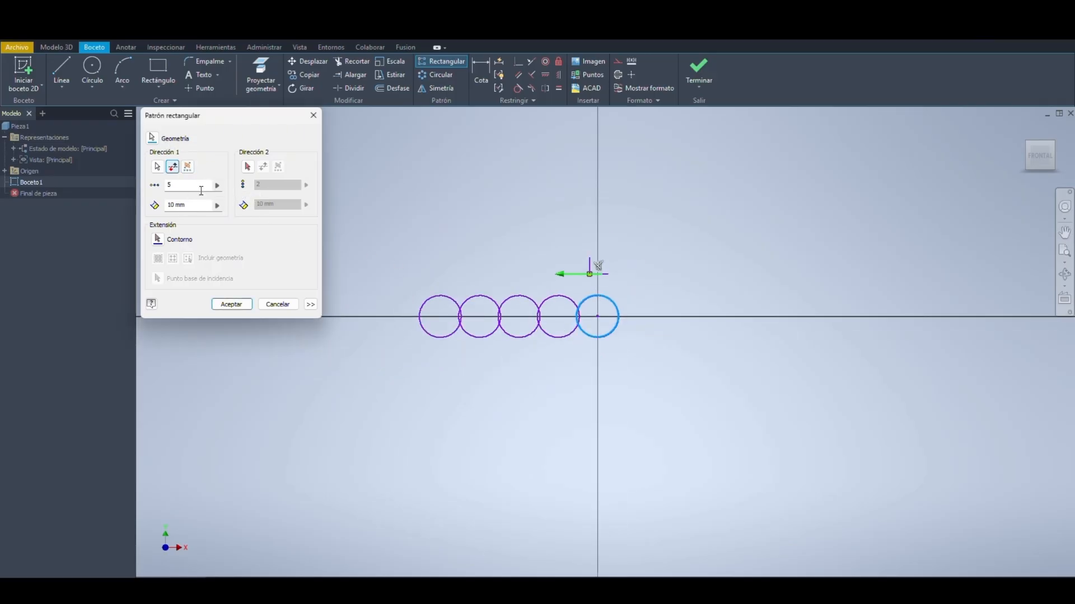
Step: Distribute the pattern to both sides of the original circle and set the count to 6
click(187, 166)
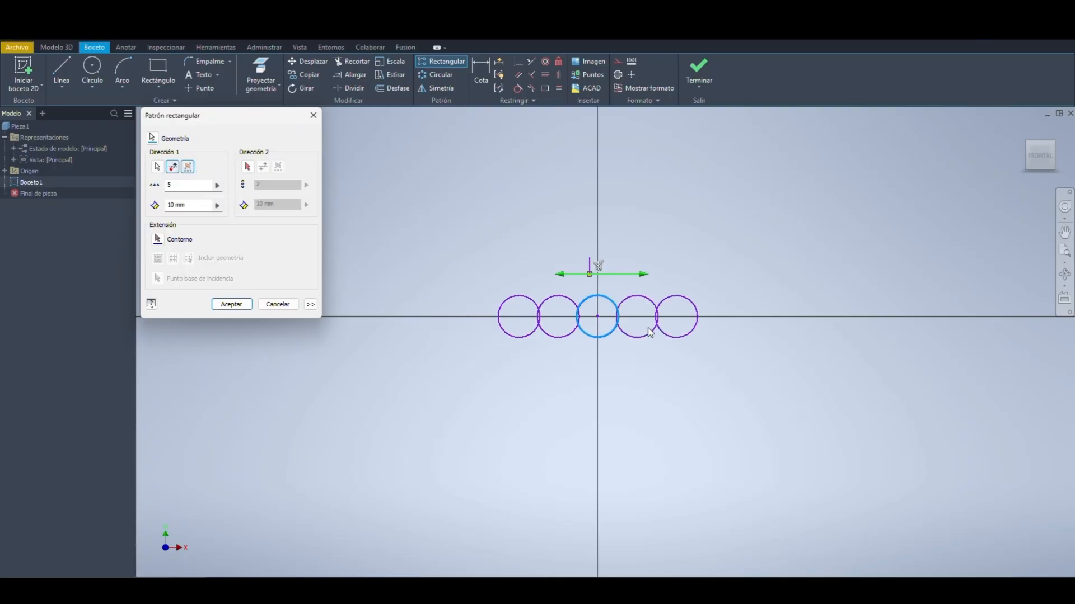
double_click(188, 187)
text(6)
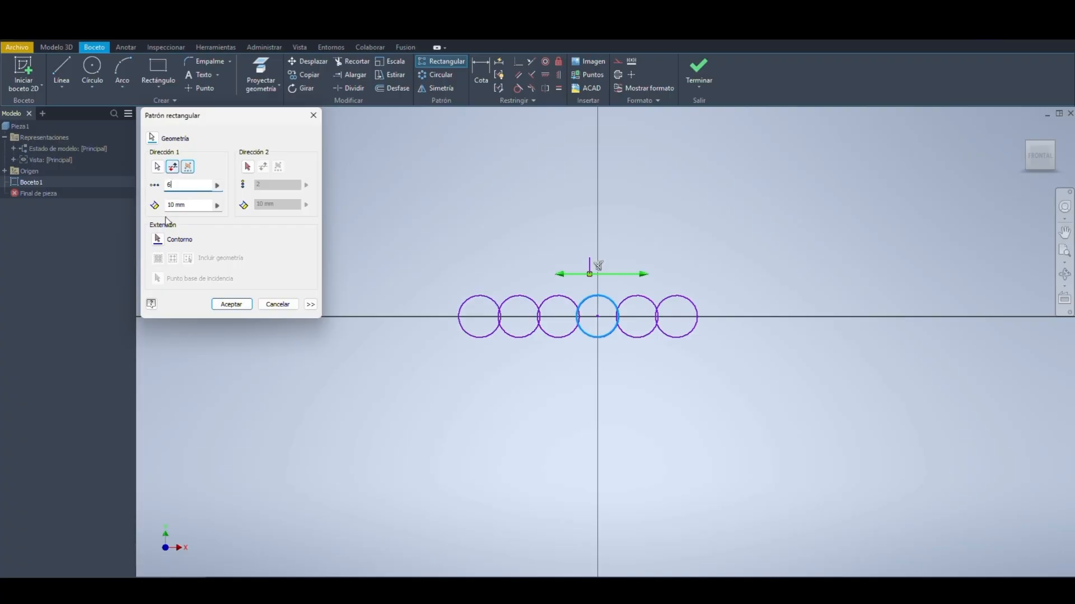
Step: Try 7 instances in the two-sided pattern and set the count to 2
click(194, 207)
drag(178, 185, 161, 182)
text(7)
double_click(180, 185)
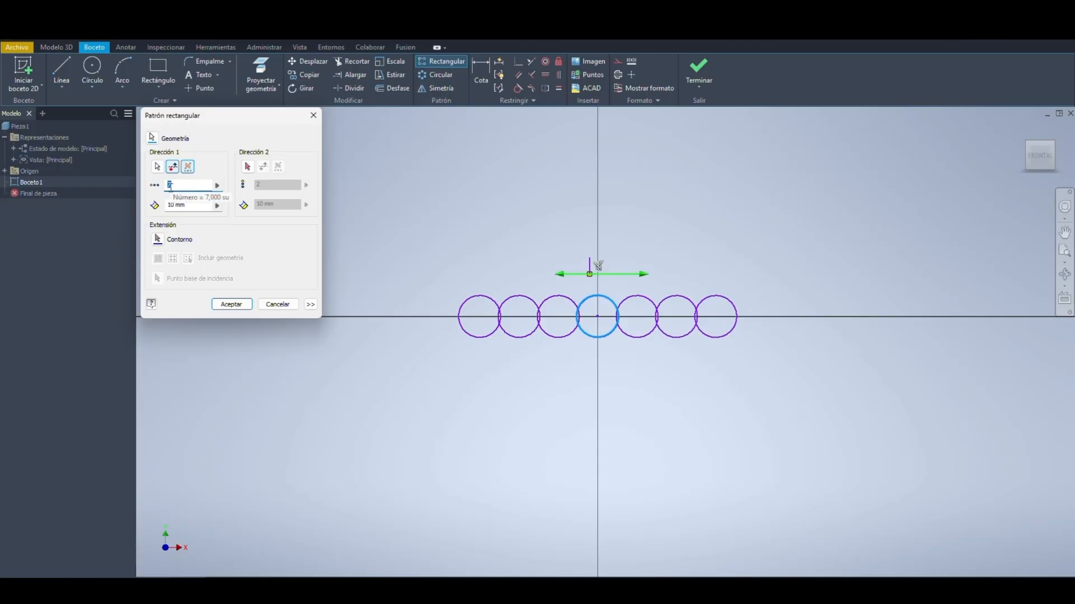
text(2)
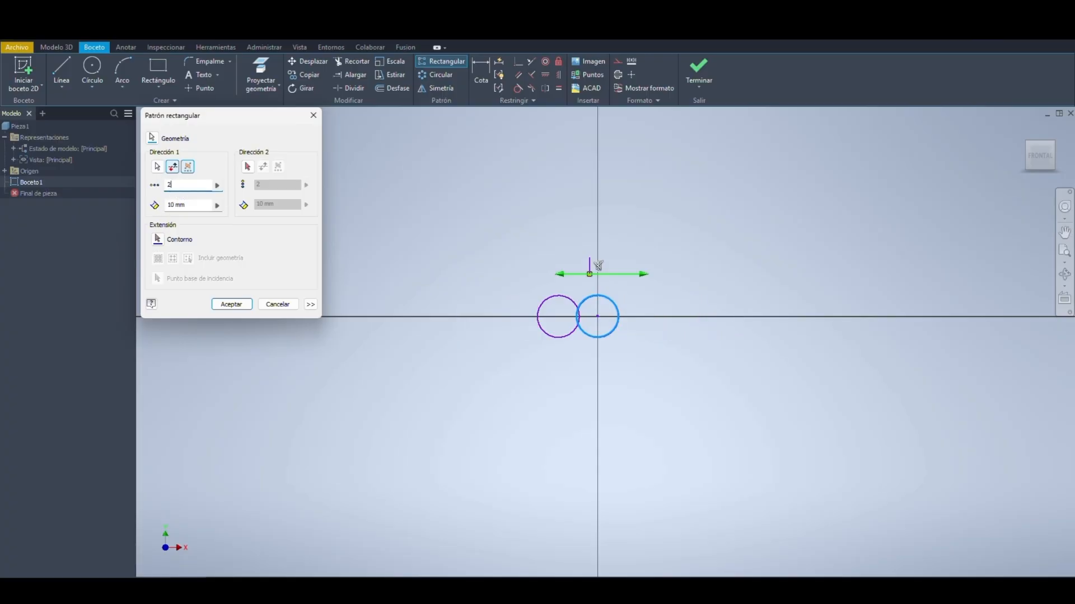
Step: Set the first direction to 3 instances and add an upward second direction along the L shape's vertical line
double_click(182, 184)
text(3)
click(249, 166)
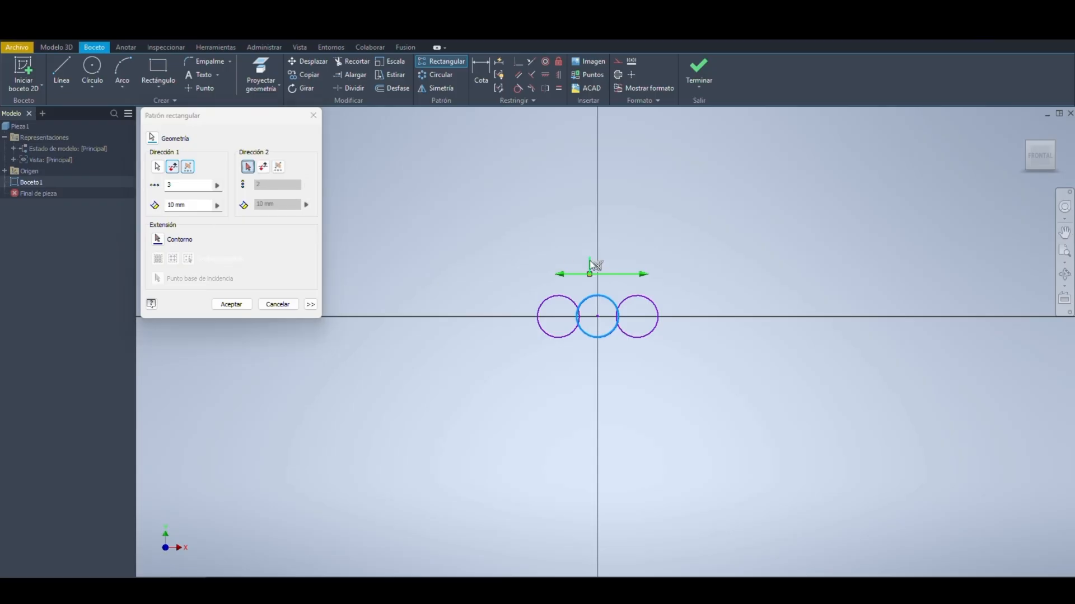
click(592, 263)
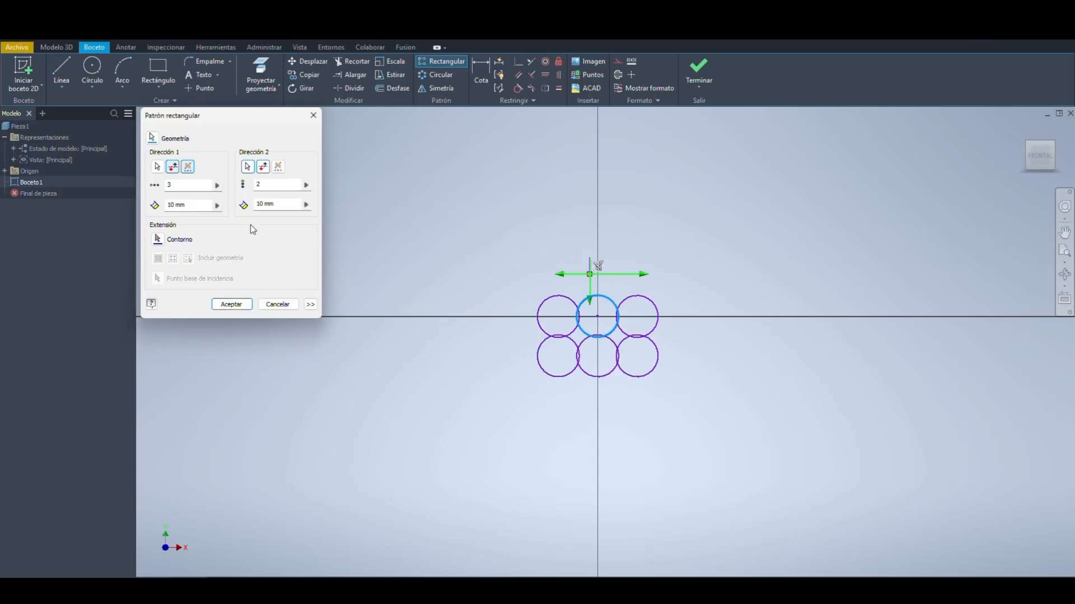
click(268, 169)
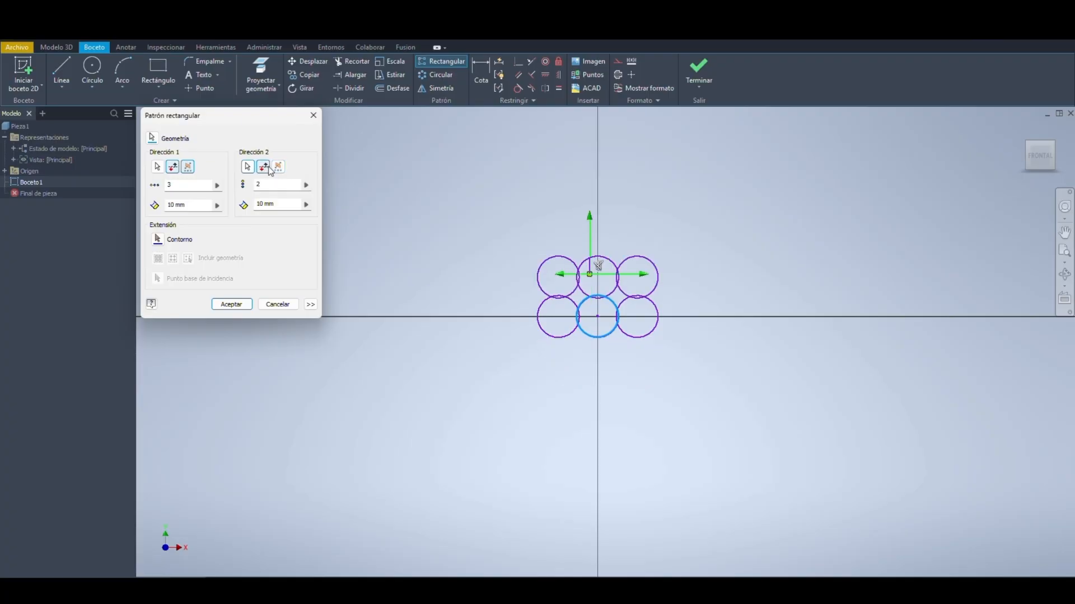
Step: Distribute the second direction to both sides with 4 instances and create the rectangular pattern
click(278, 168)
drag(267, 185, 242, 184)
text(4)
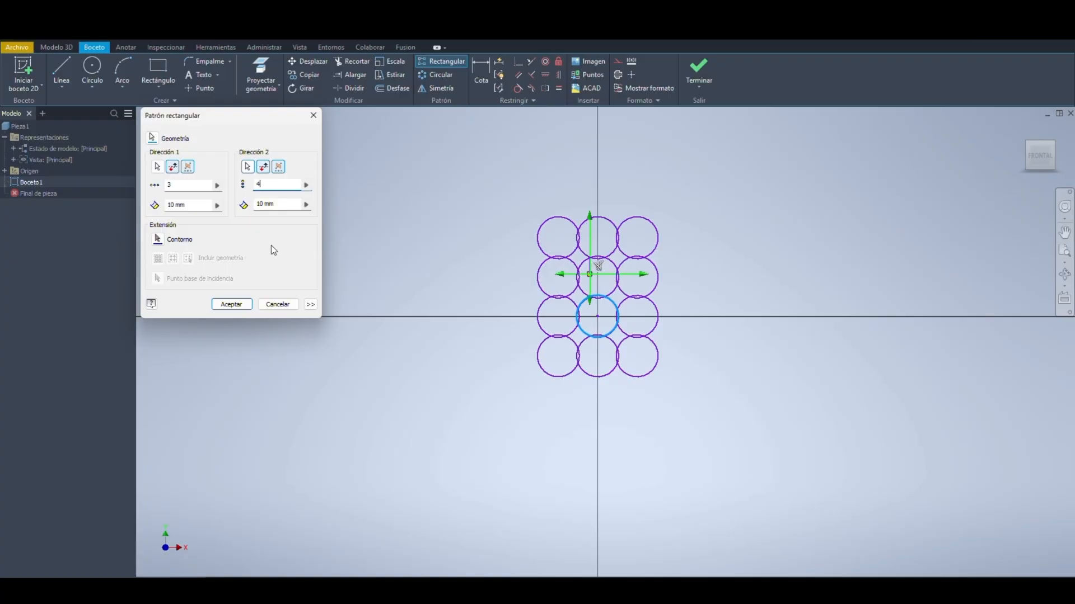
click(229, 304)
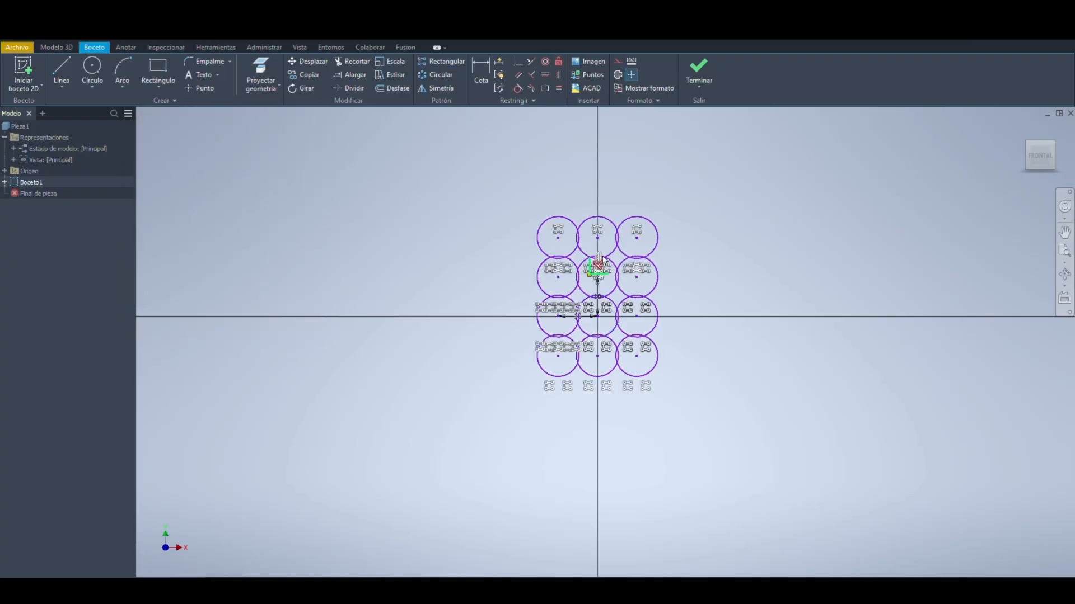
Step: Delete the patterned circles from the sketch
drag(725, 216, 479, 418)
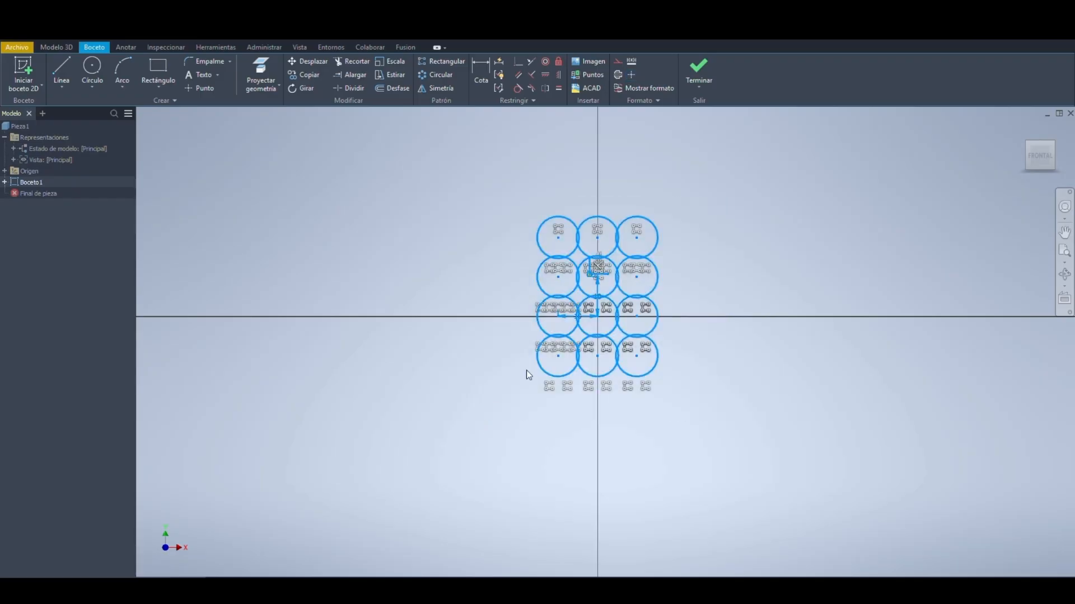
key(Delete)
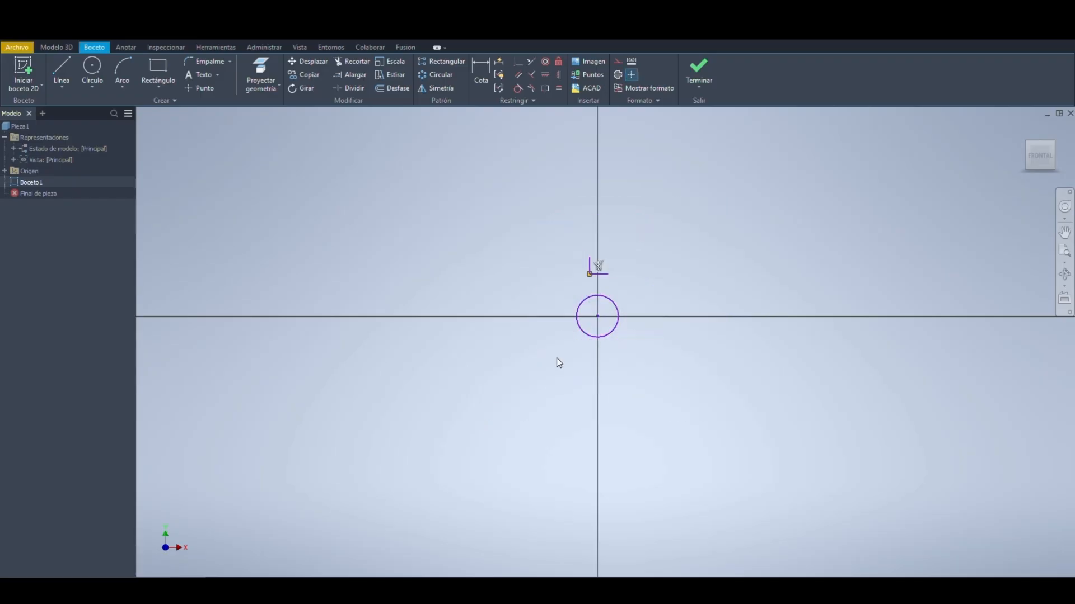
scroll(556, 358, up, 3)
middle_drag(673, 169, 559, 214)
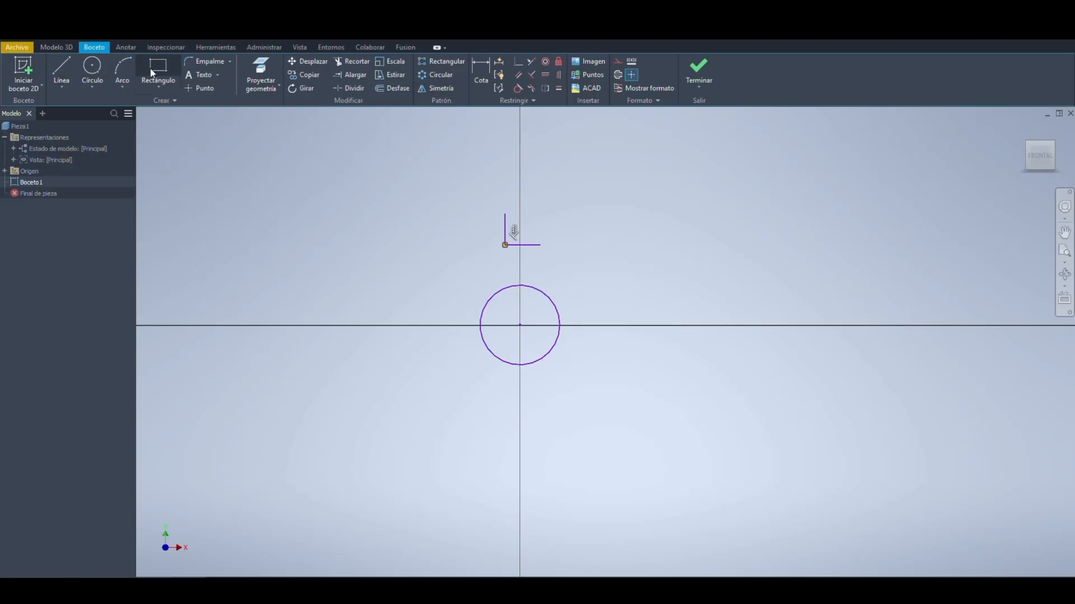
click(446, 76)
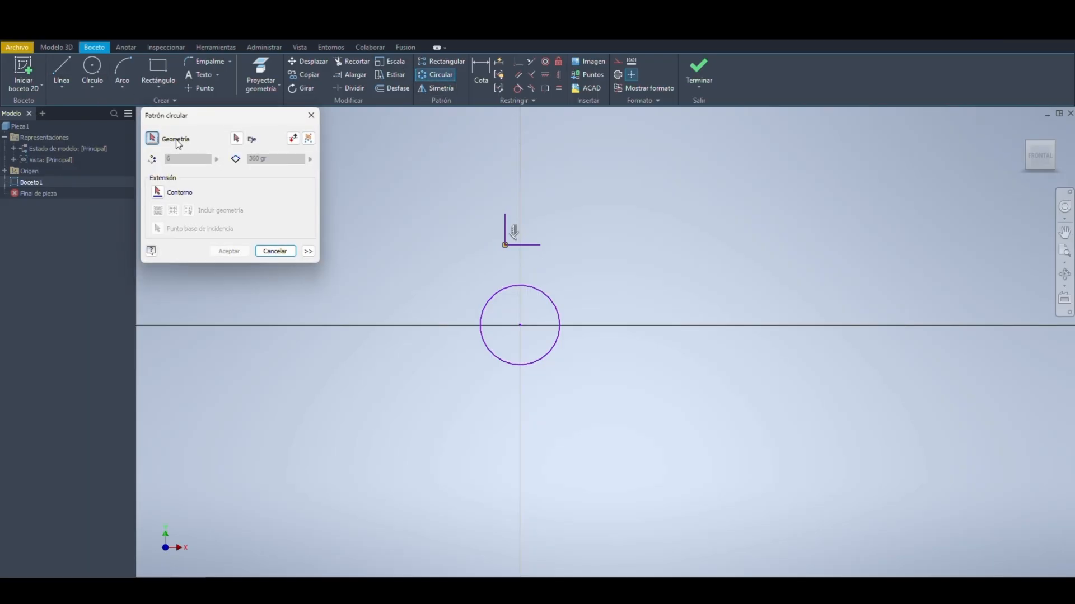
click(523, 286)
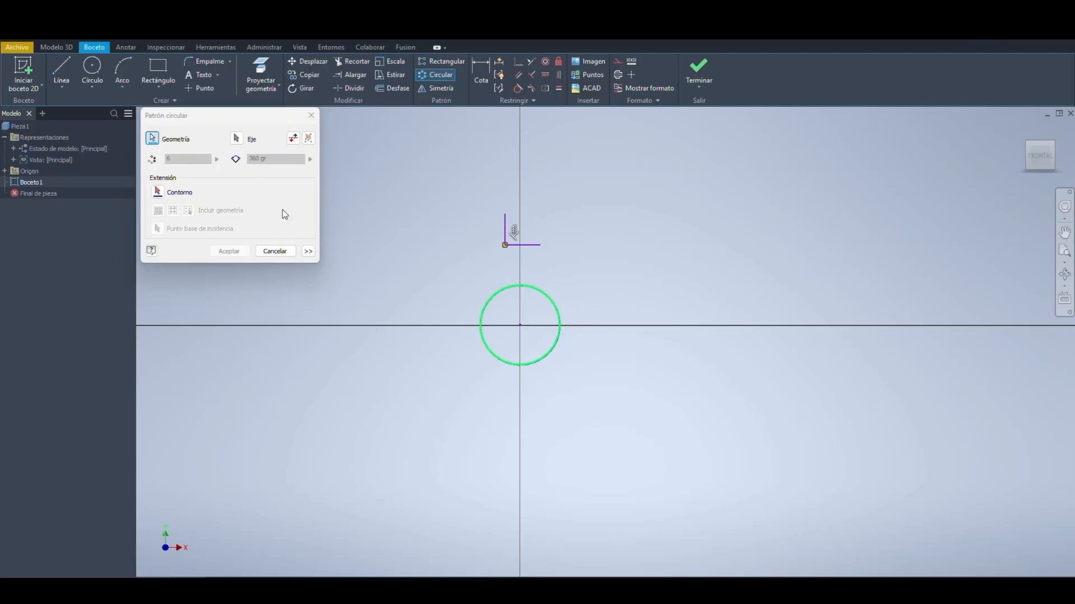
click(237, 138)
key(Escape)
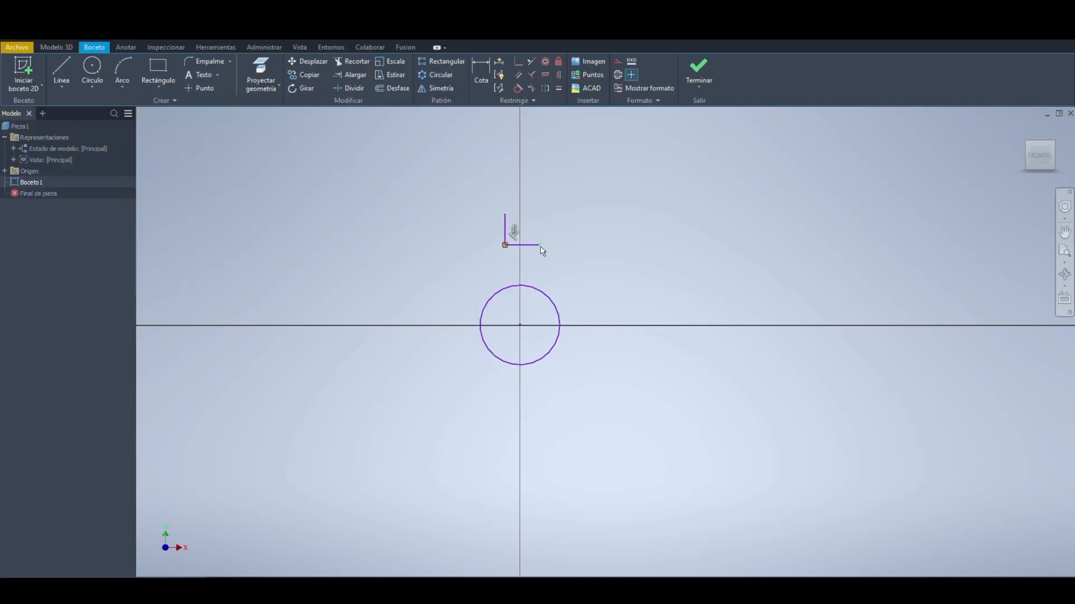
Step: Set up a circular pattern of the circle about the free end of the L shape's horizontal line, spanning 180 degrees
click(436, 74)
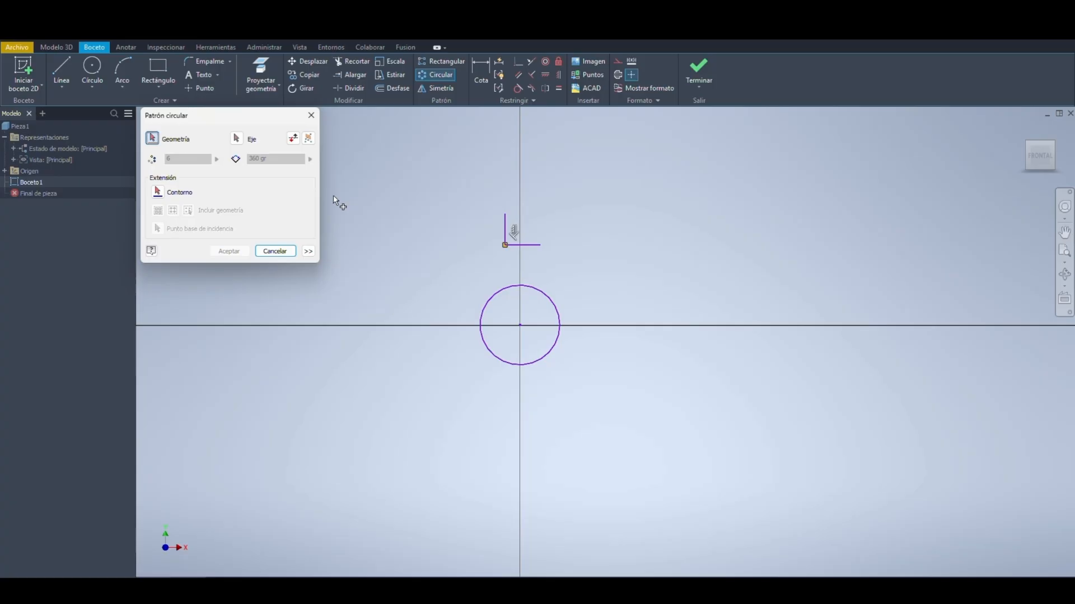
click(514, 286)
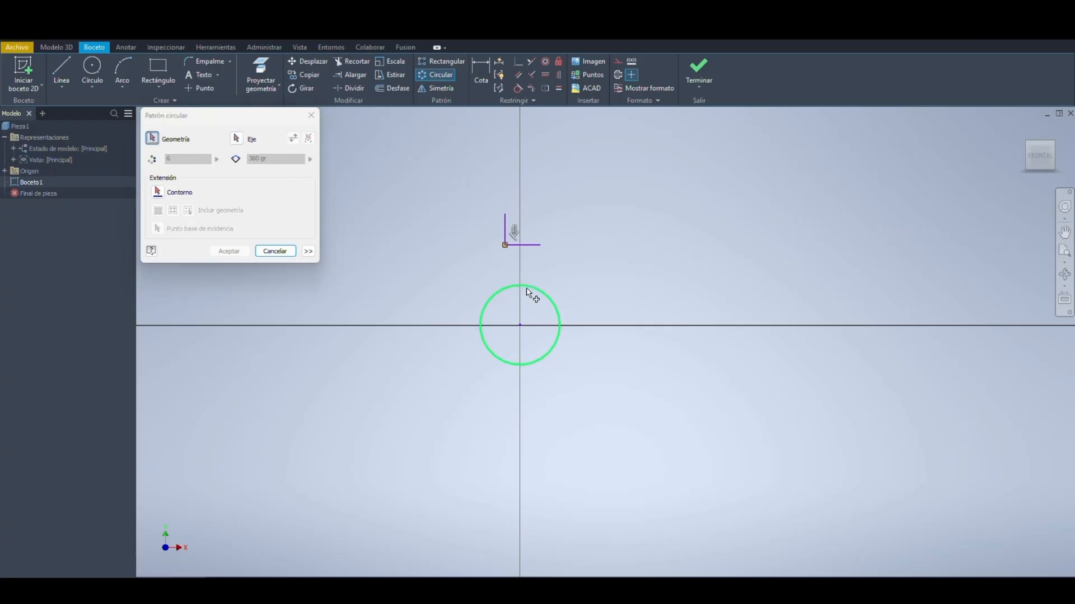
click(237, 139)
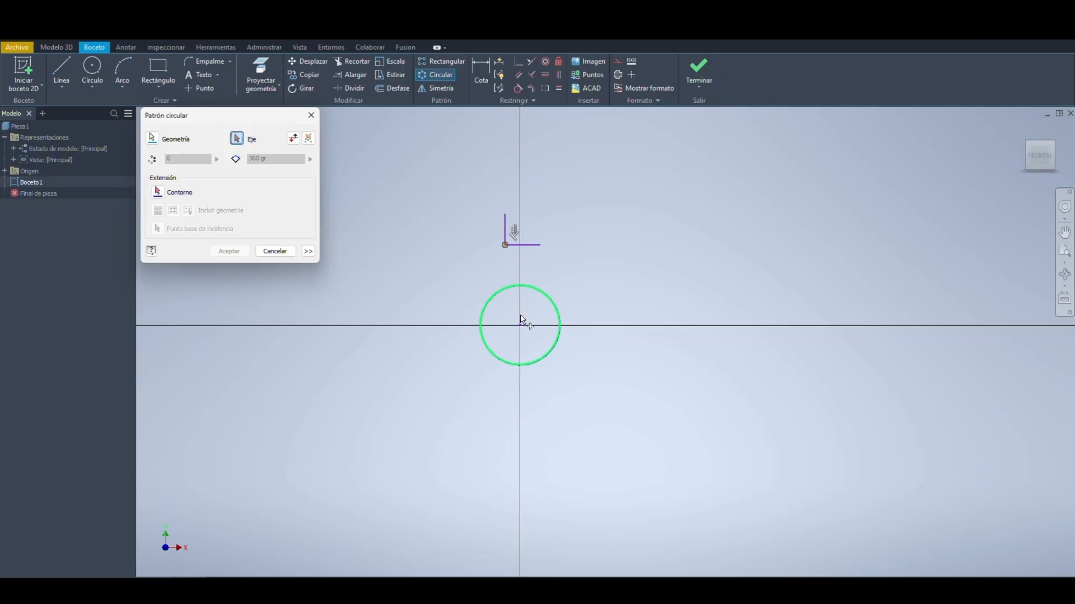
click(519, 319)
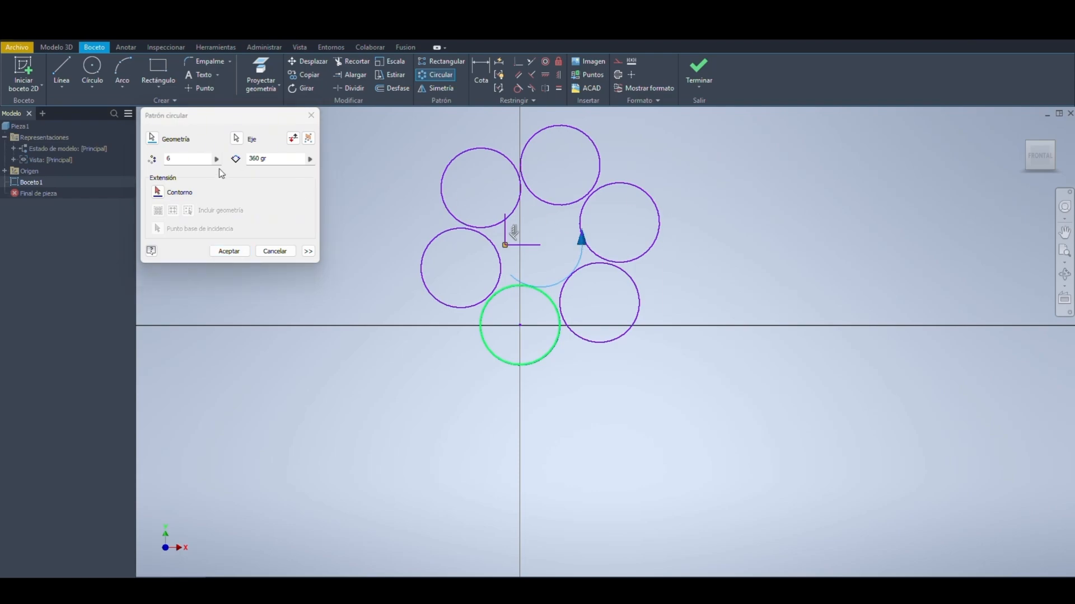
double_click(259, 160)
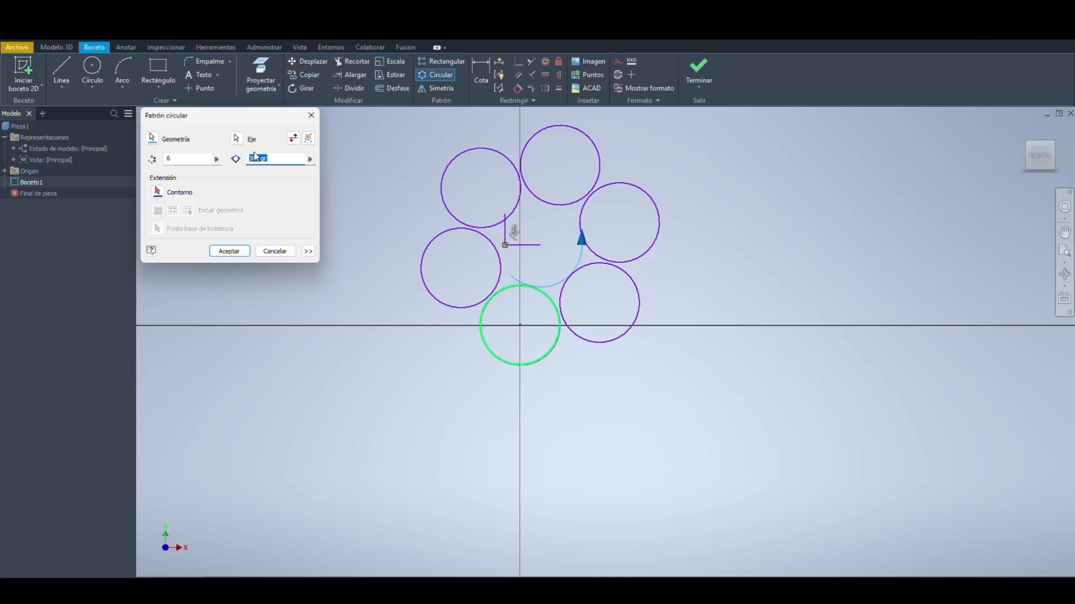
text(180)
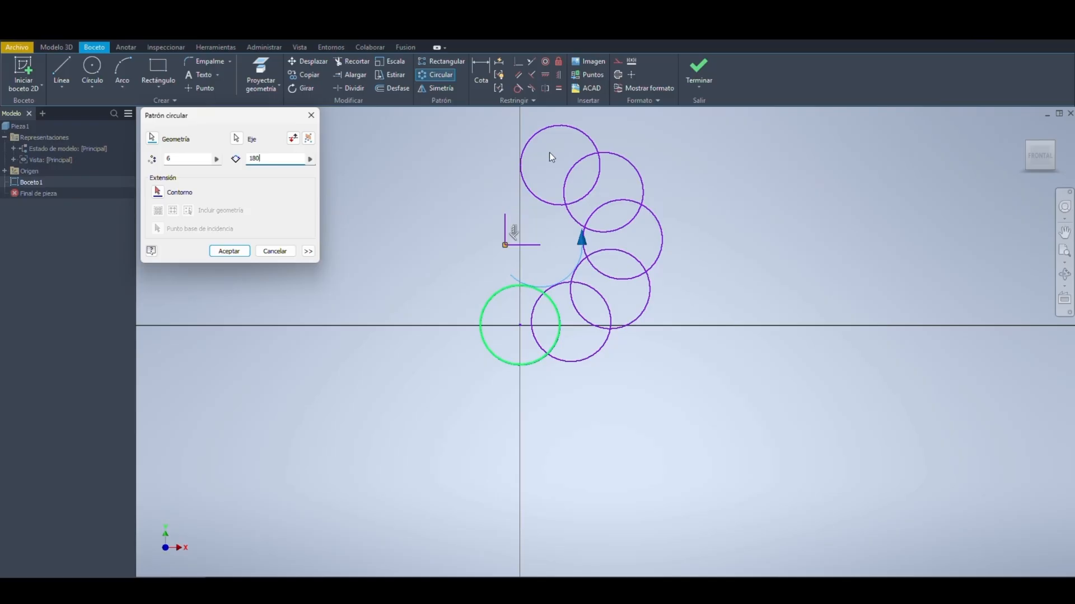
double_click(205, 159)
Step: Try reversing the circular pattern and distributing it to both sides of the original circle, and cancel the pattern
click(293, 139)
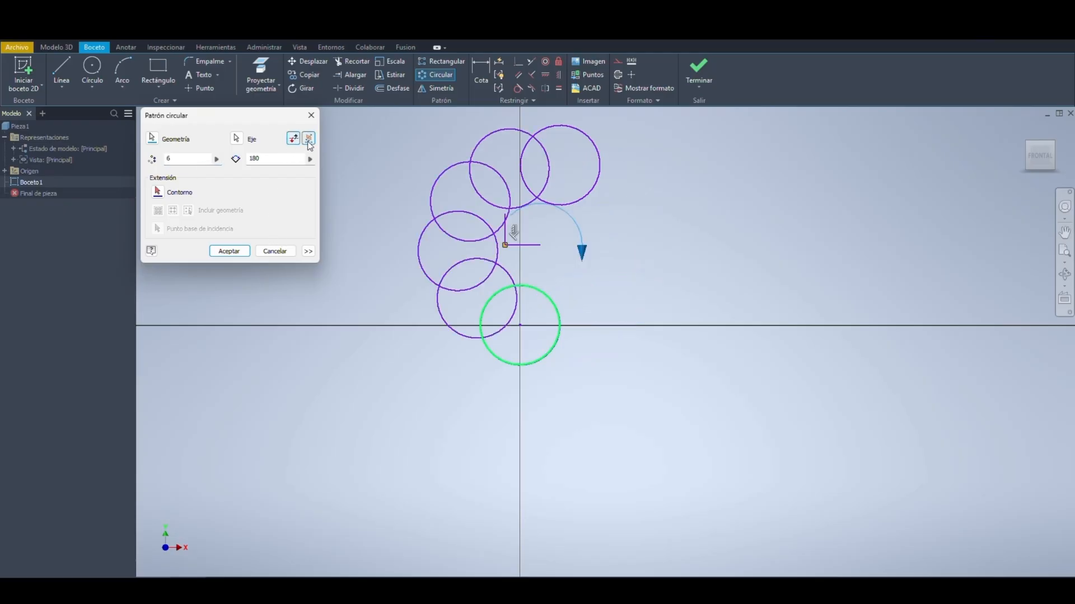
click(308, 141)
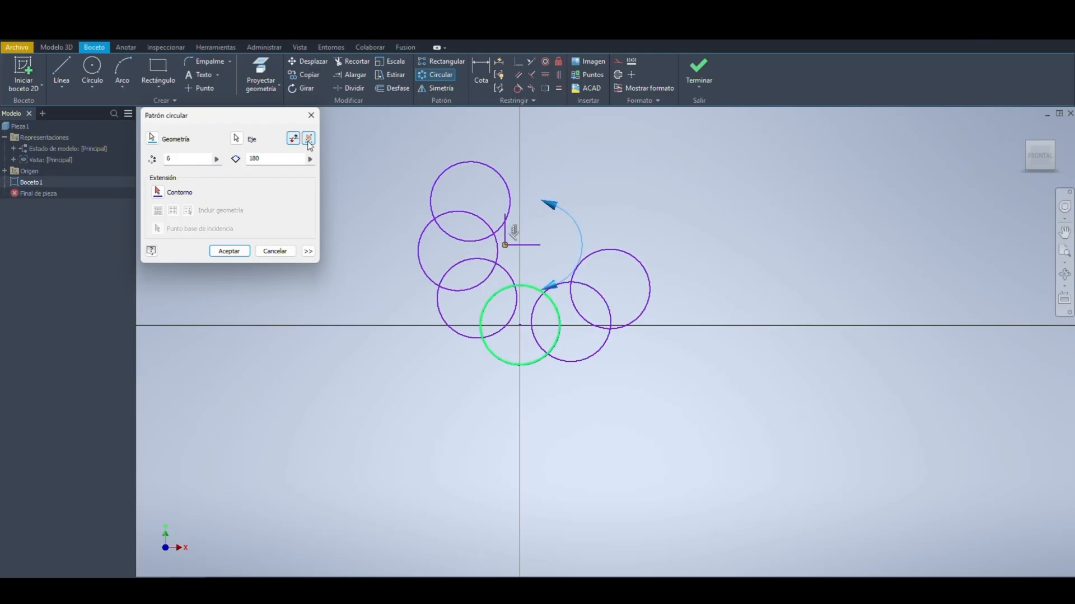
click(274, 251)
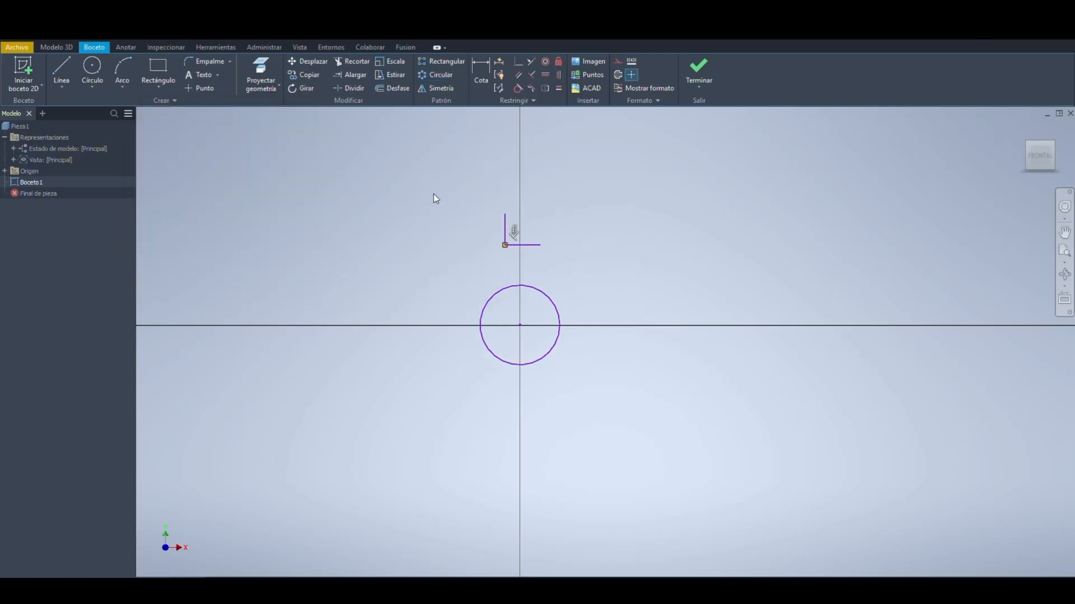
click(438, 91)
click(530, 292)
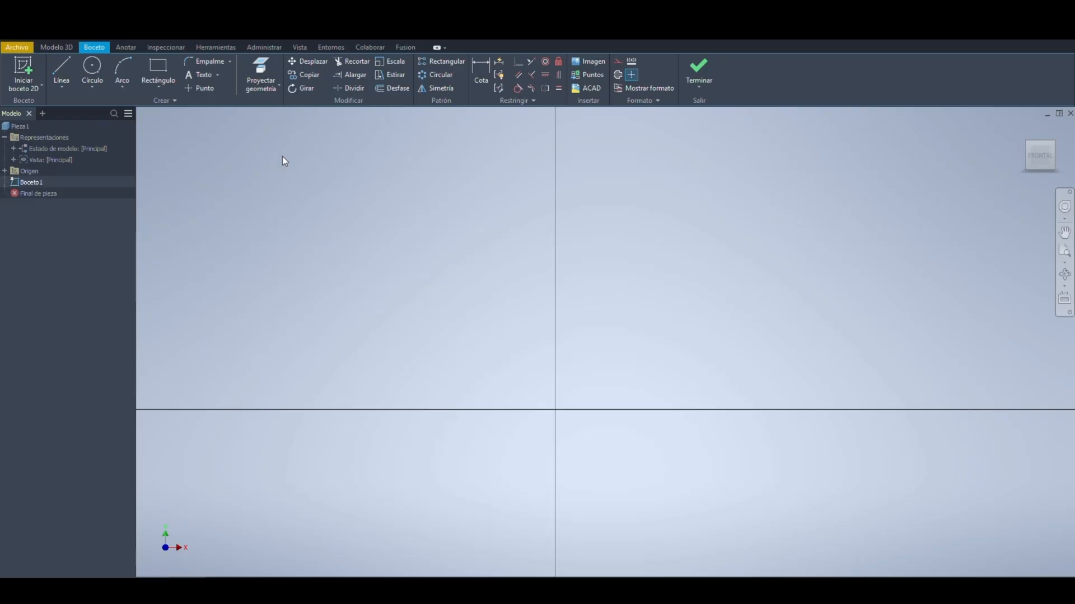
click(275, 91)
click(424, 194)
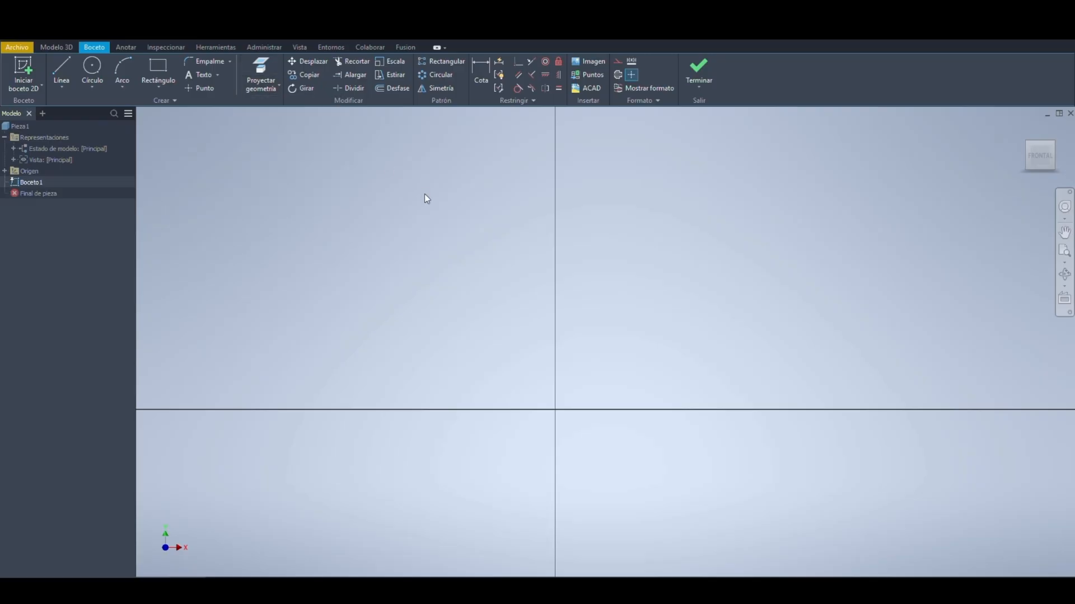